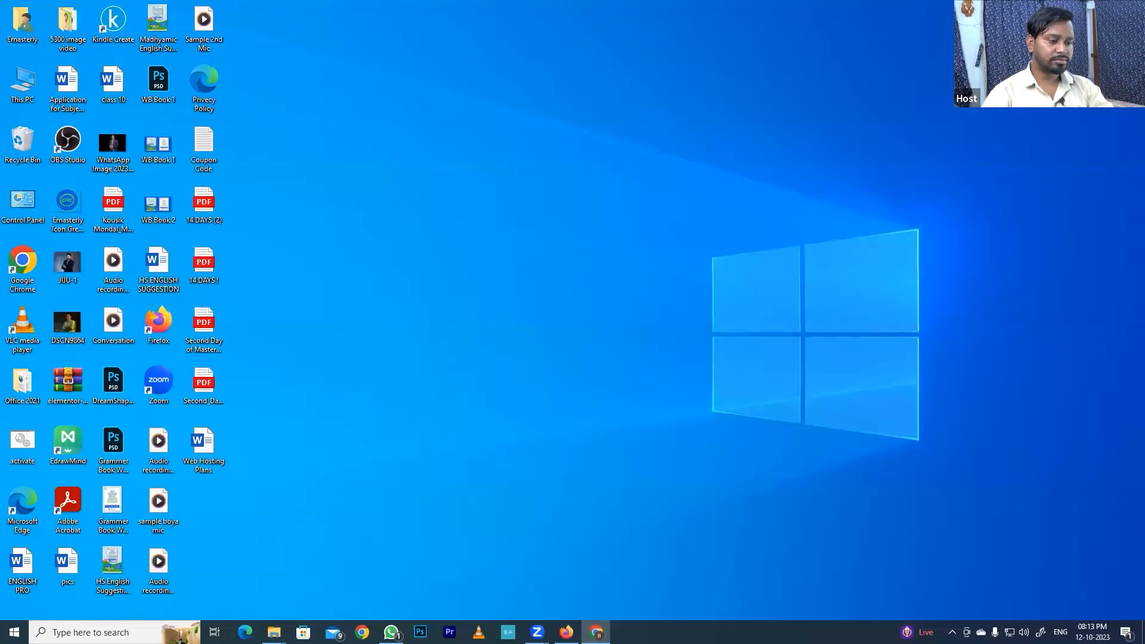
- Switch to Firefox and review the Home page in the Elementor editor, from the hero down to the Full Service Digital Marketing Agency section
key("alt+Tab")
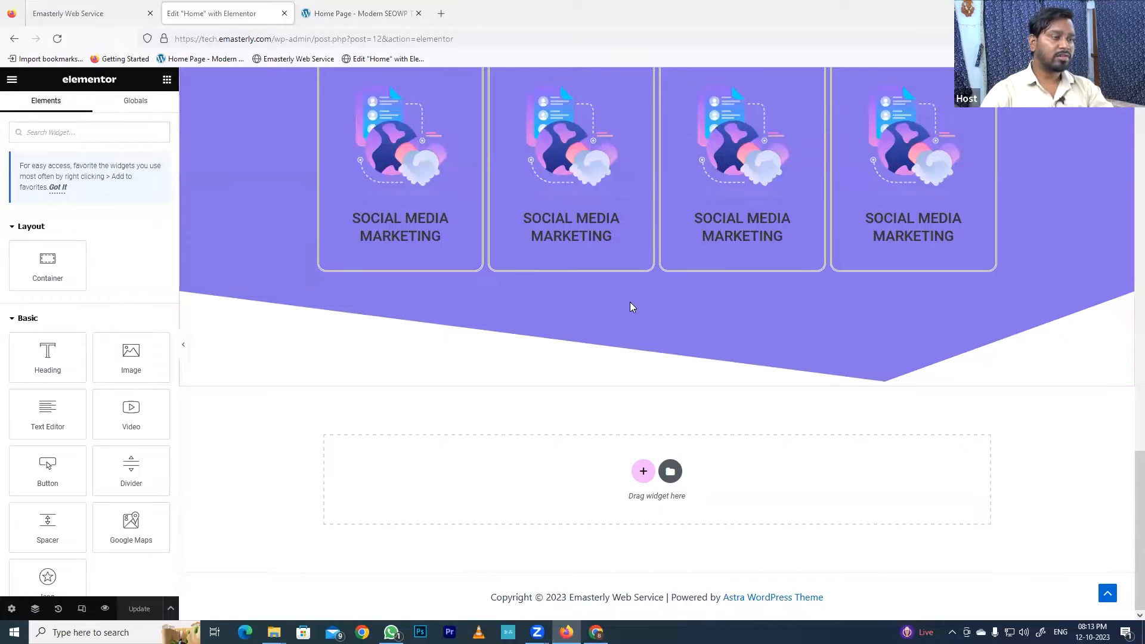
scroll(632, 307, "up", 15)
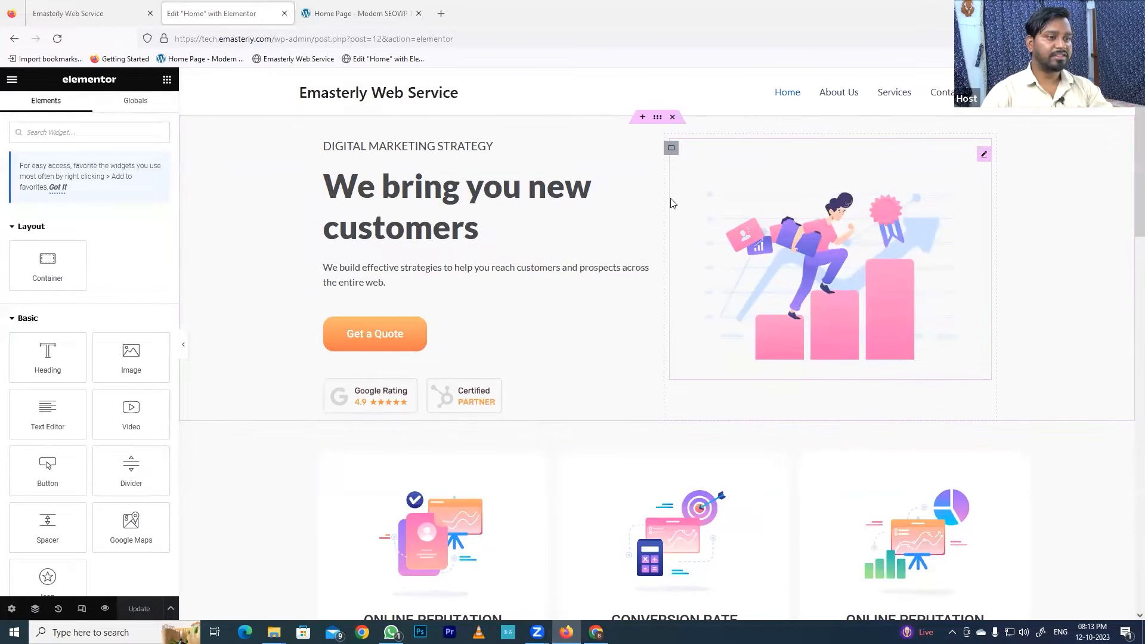
scroll(673, 203, "down", 14)
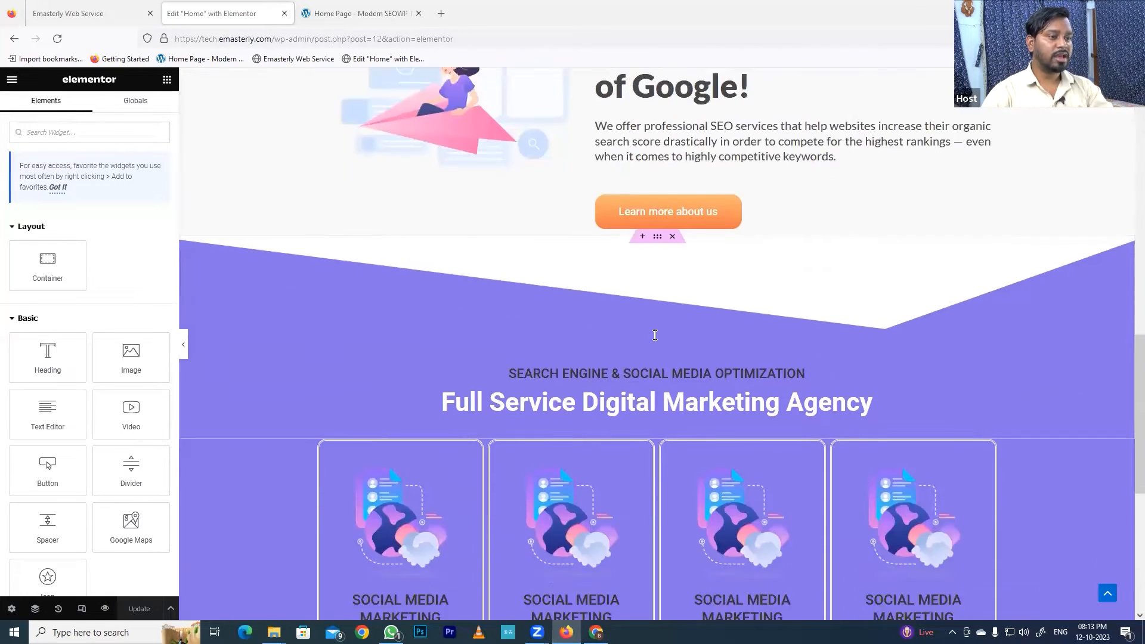
scroll(654, 336, "down", 6)
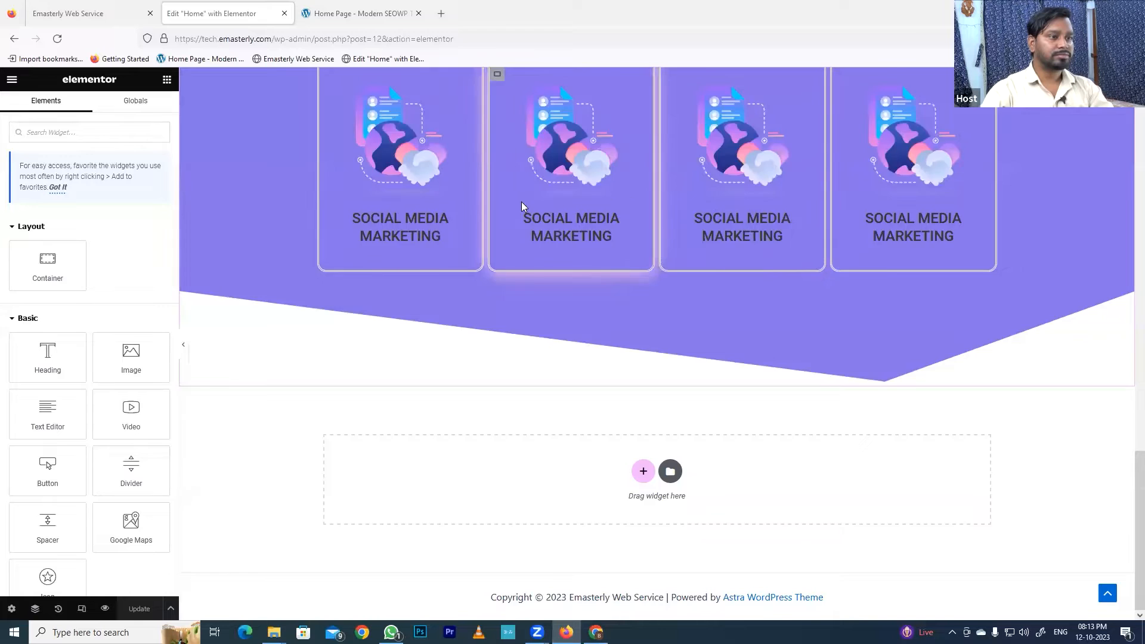
scroll(670, 308, "up", 3)
scroll(669, 308, "up", 3)
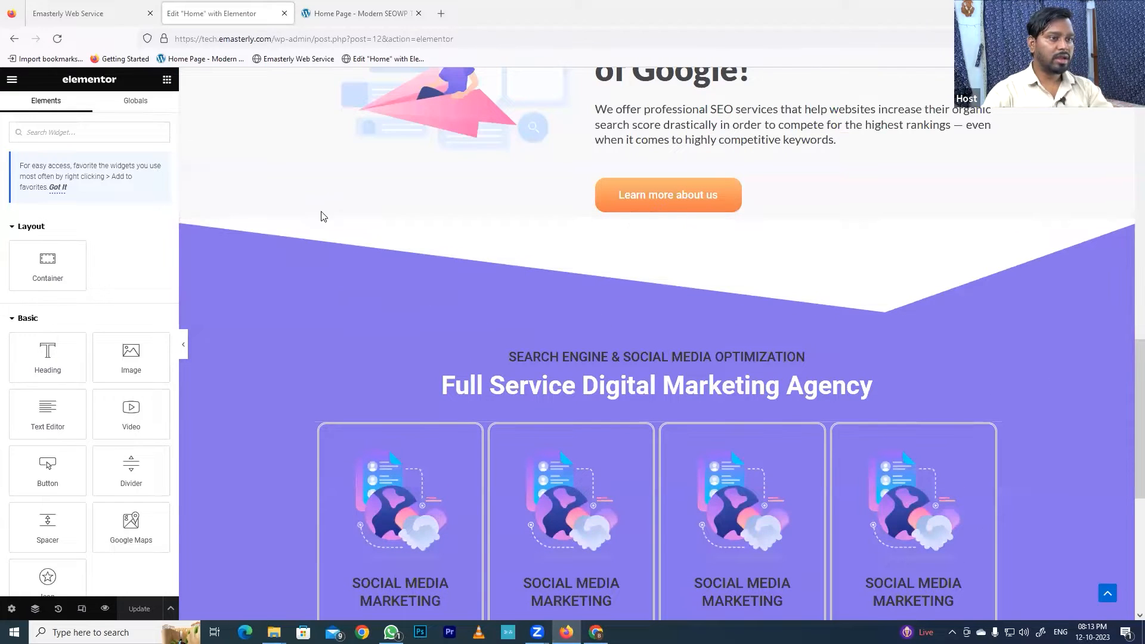
scroll(302, 184, "up", 2)
- Review the published Emasterly Web Service home page from its hero section down to the footer
left_click(102, 15)
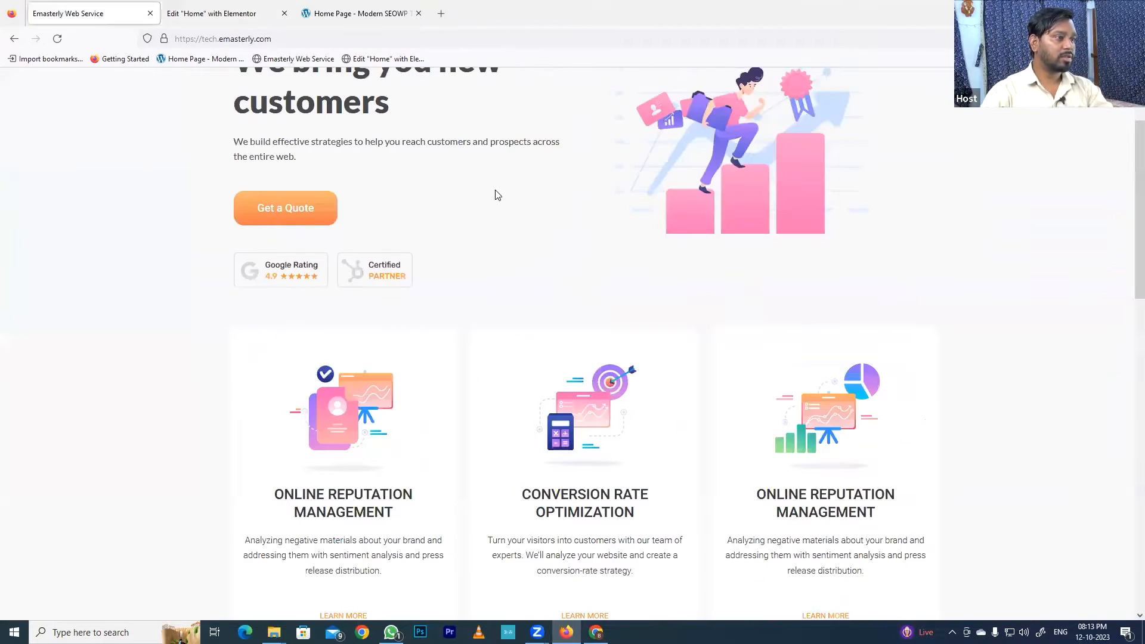
scroll(672, 371, "up", 2)
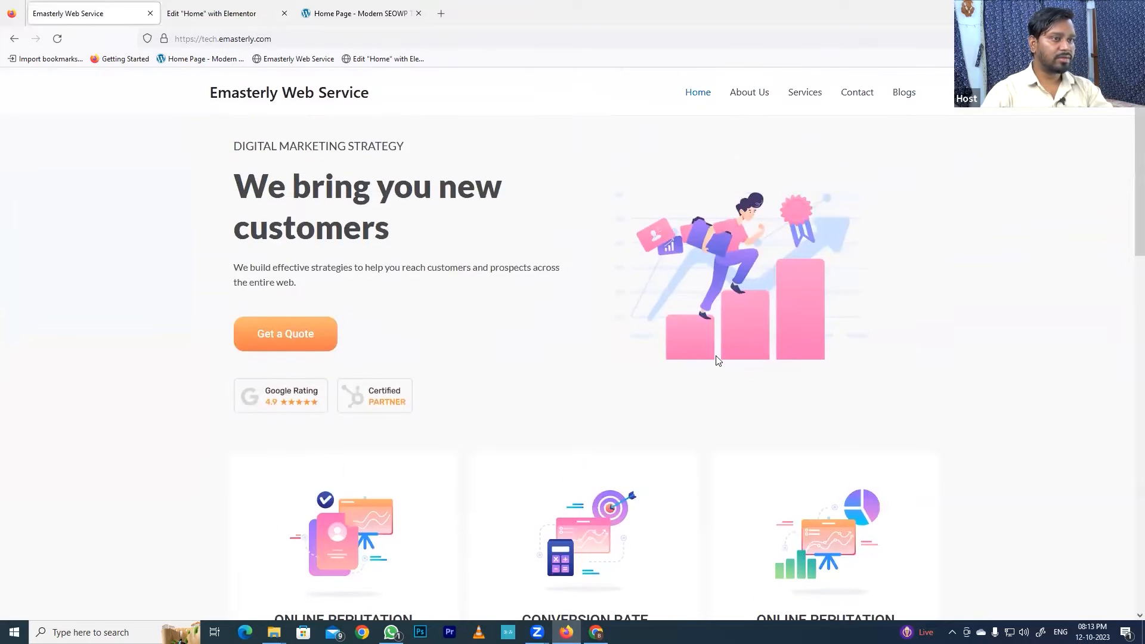
scroll(713, 363, "down", 5)
scroll(721, 361, "down", 10)
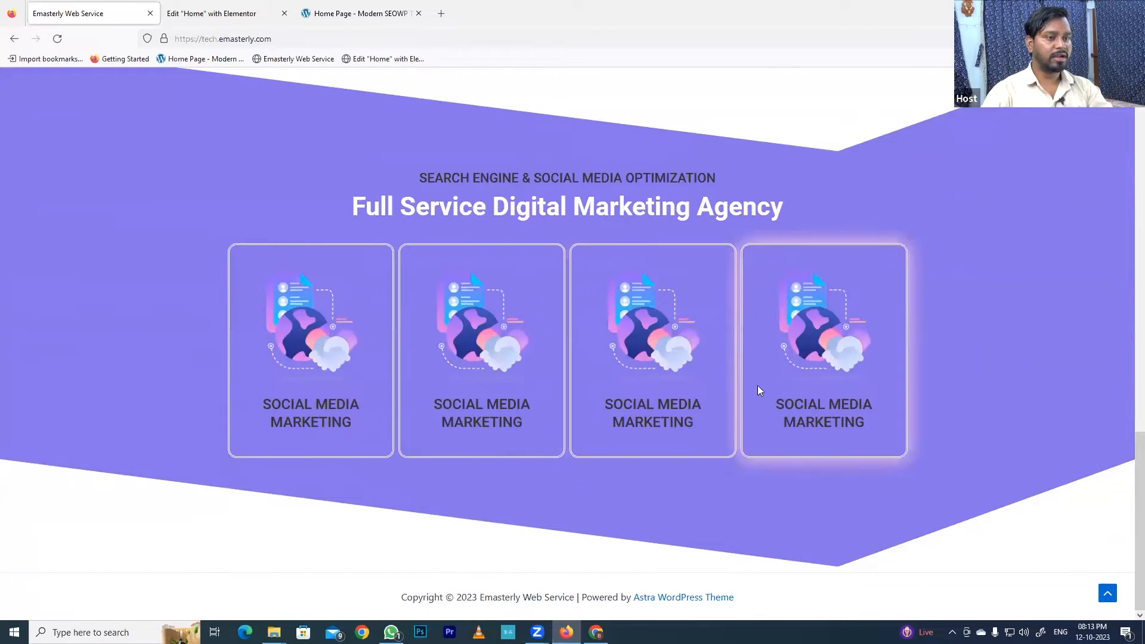
- Examine the Modern SEOWP reference home page between its hero and the Full Service Digital Marketing Agency section
left_click(355, 13)
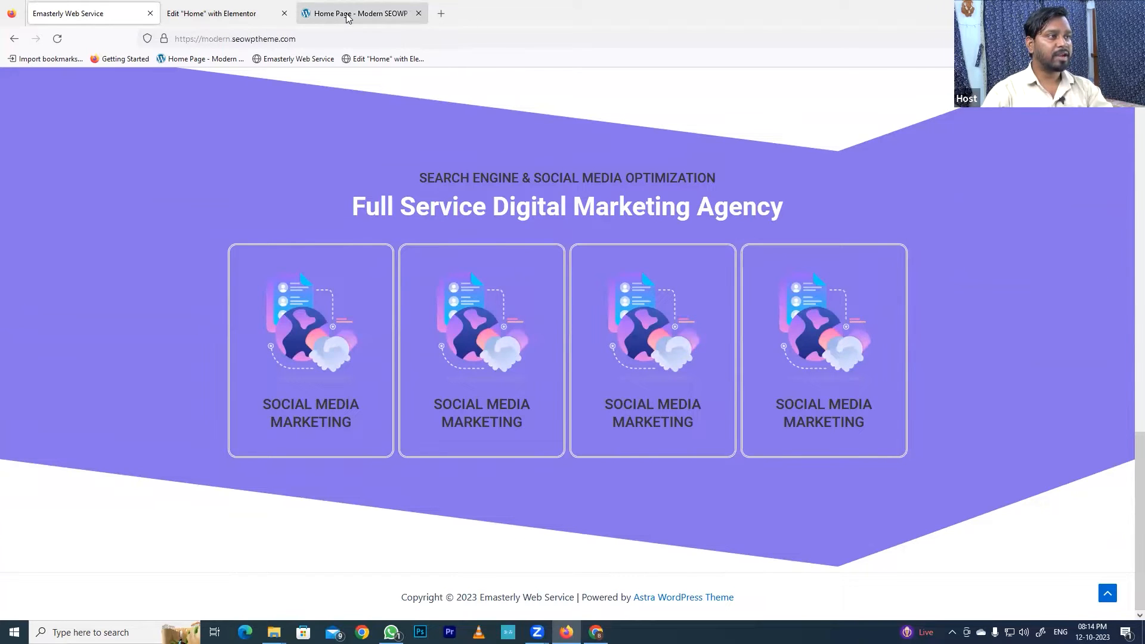
scroll(685, 285, "up", 10)
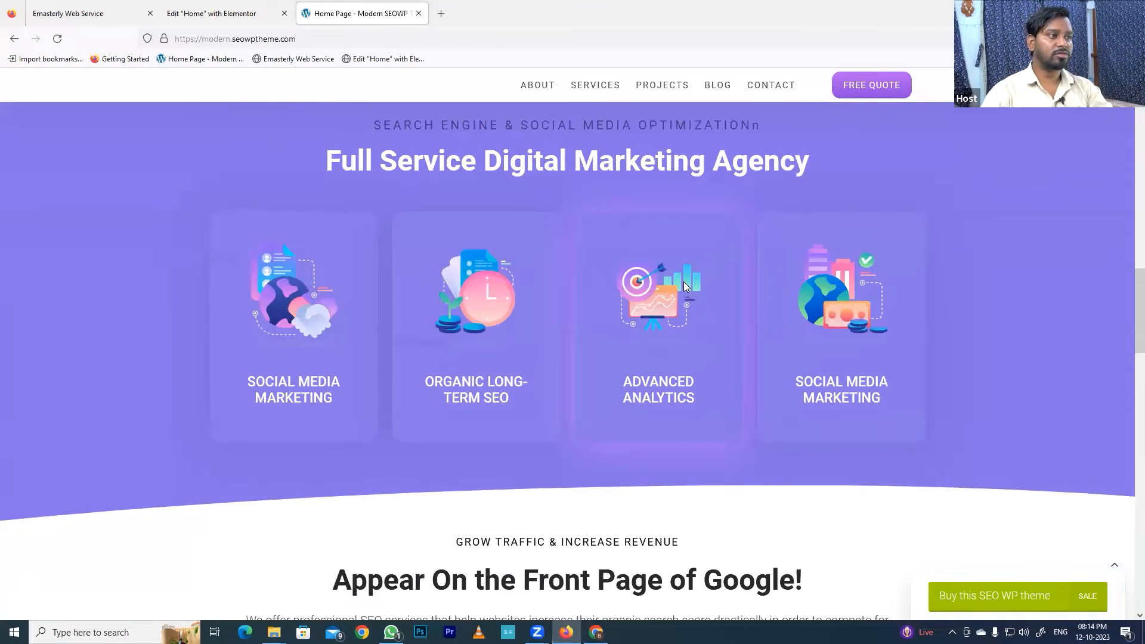
scroll(686, 282, "up", 10)
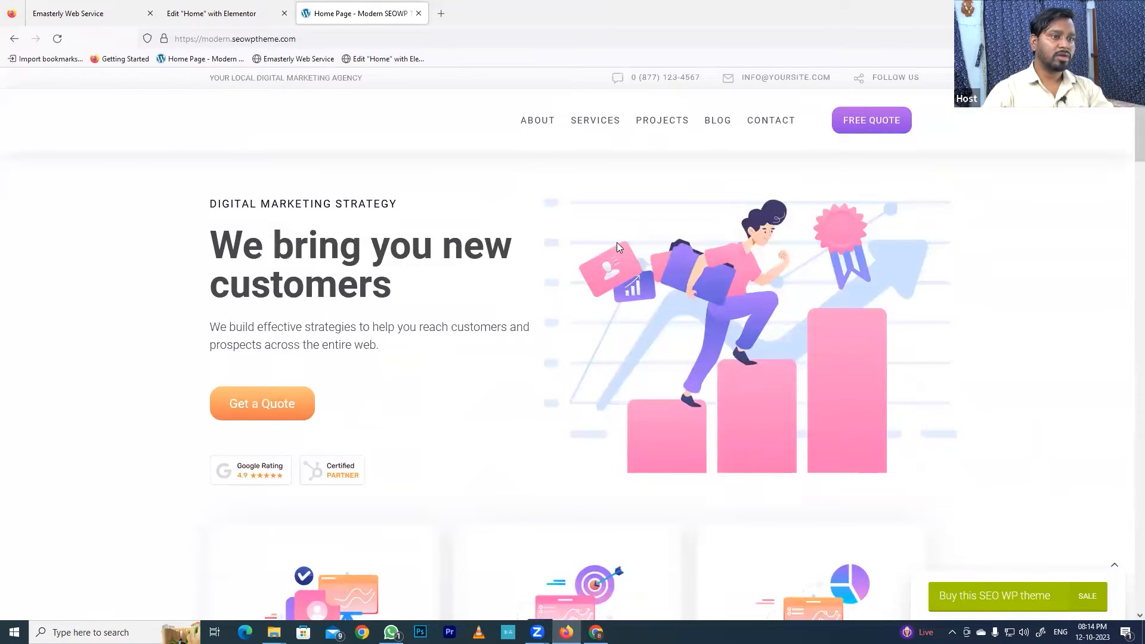
scroll(619, 244, "down", 4)
scroll(623, 259, "down", 15)
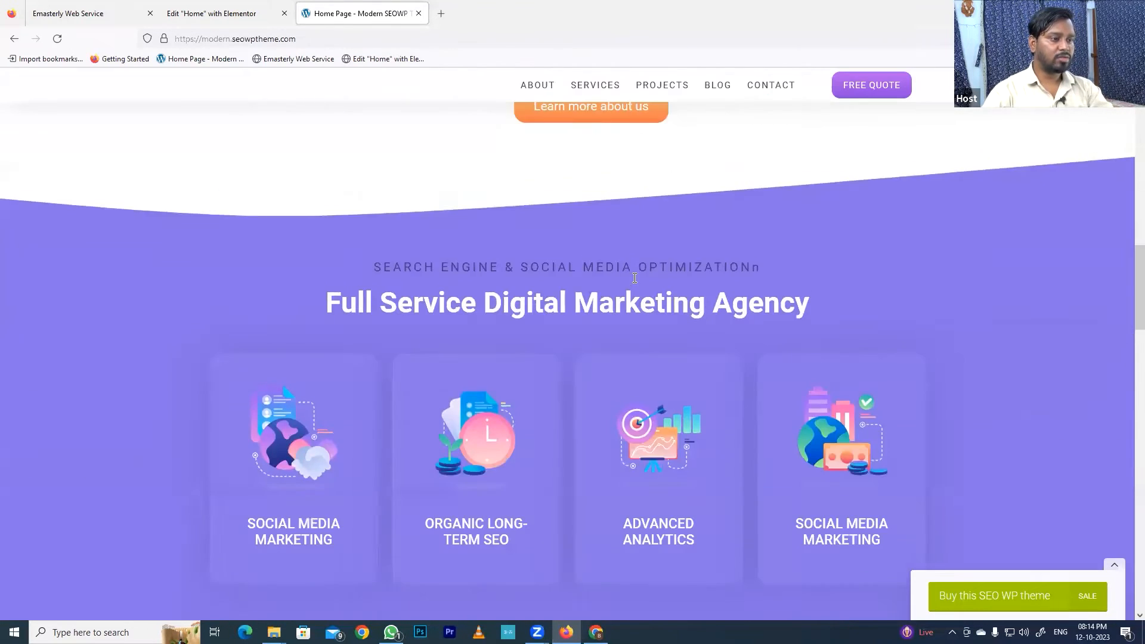
scroll(569, 229, "up", 3)
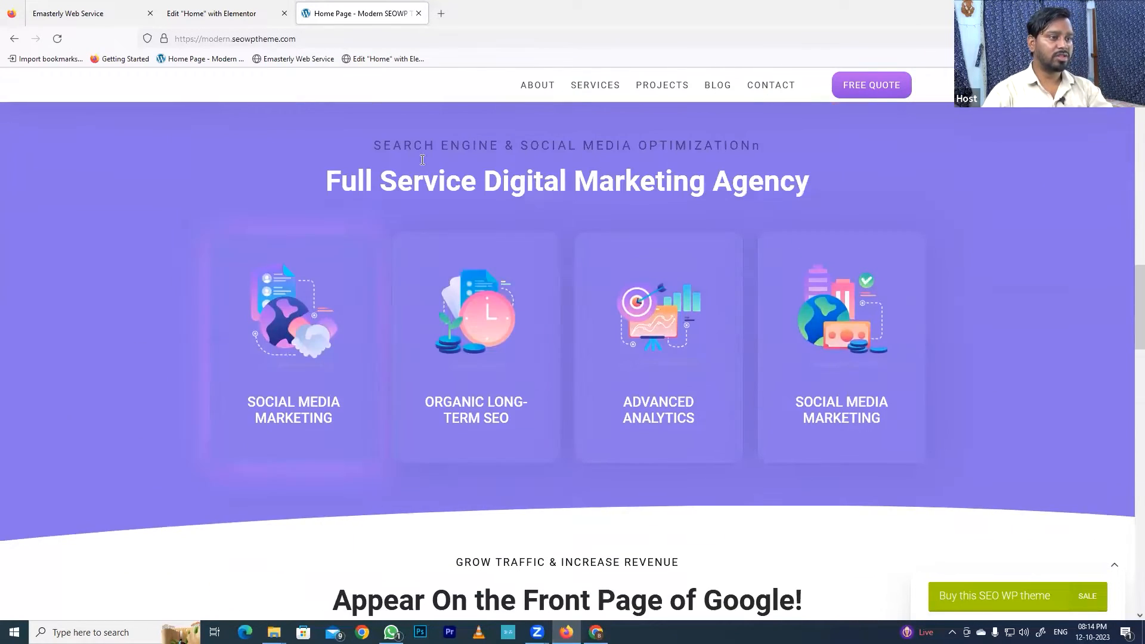
scroll(541, 305, "up", 3)
scroll(526, 404, "down", 3)
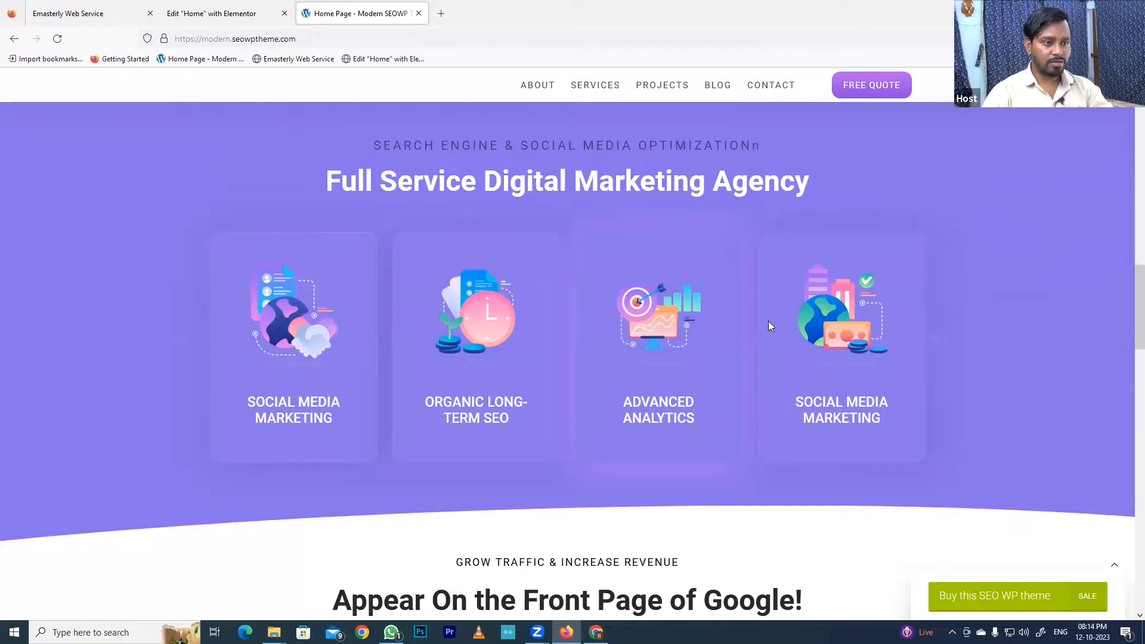
- Look through the remaining sections of the reference page, from the SEO services grid through the client logos and testimonial to the case studies
scroll(665, 380, "down", 1)
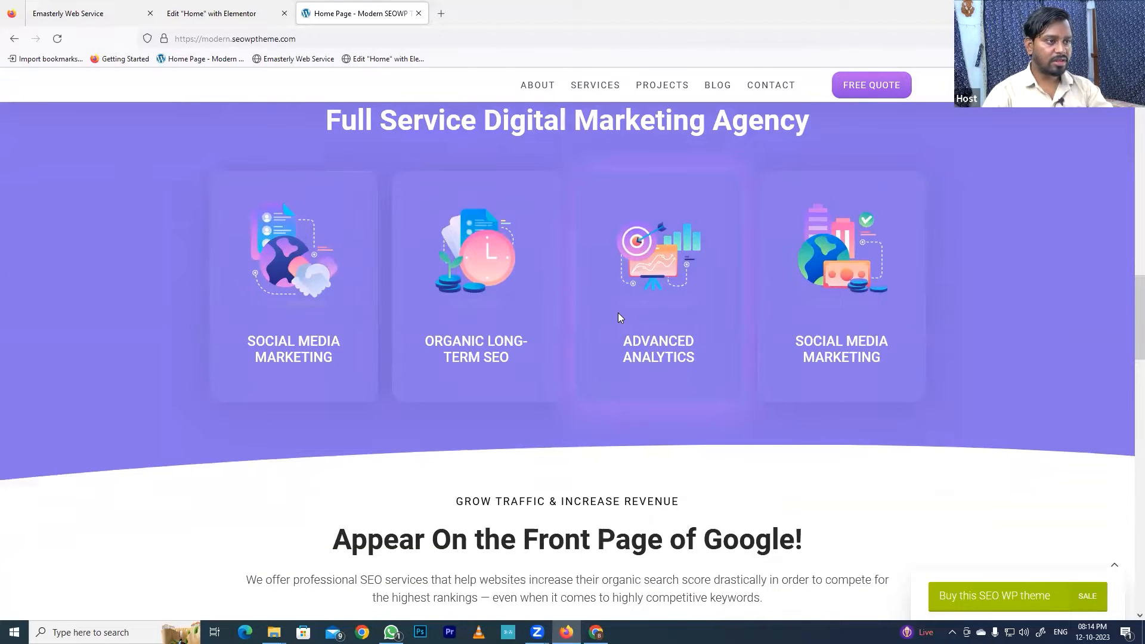
scroll(638, 361, "down", 5)
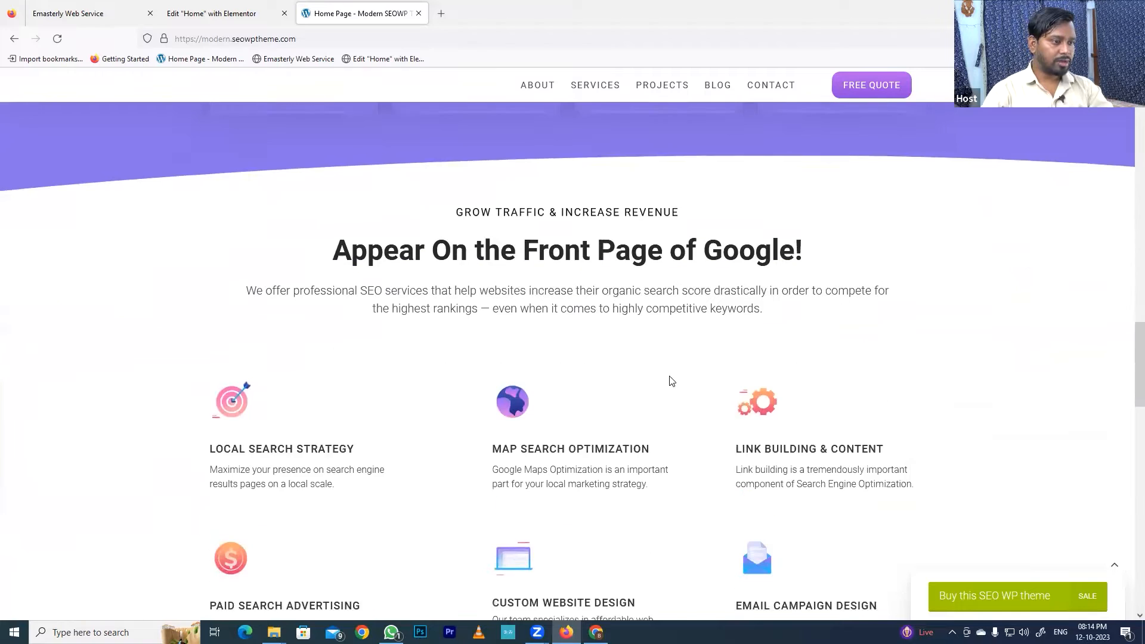
scroll(687, 375, "down", 8)
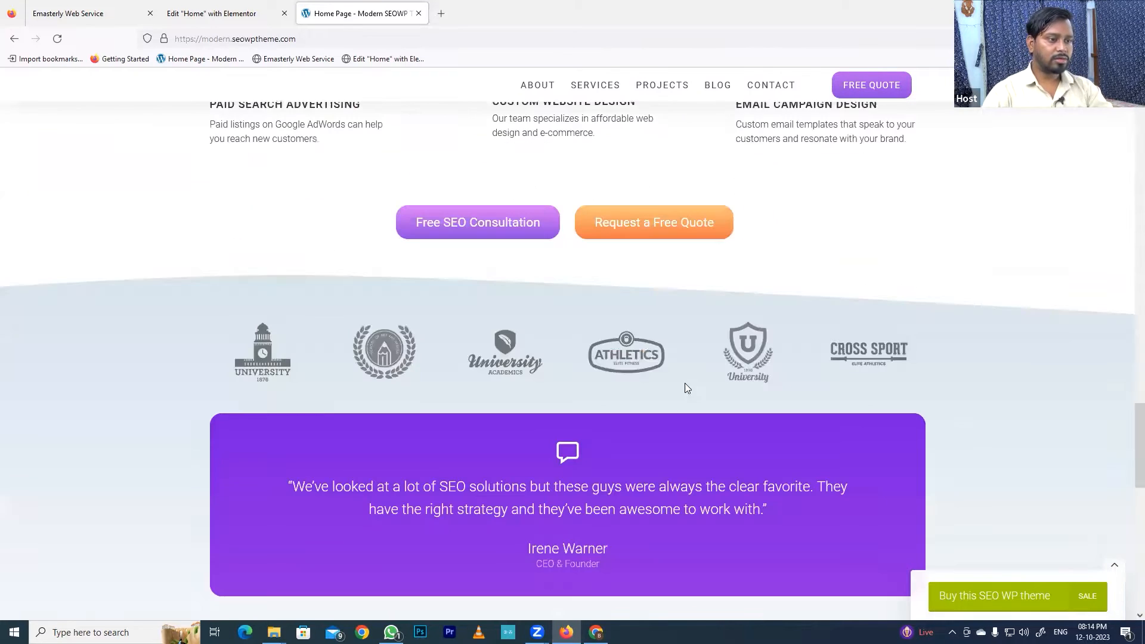
scroll(793, 399, "down", 8)
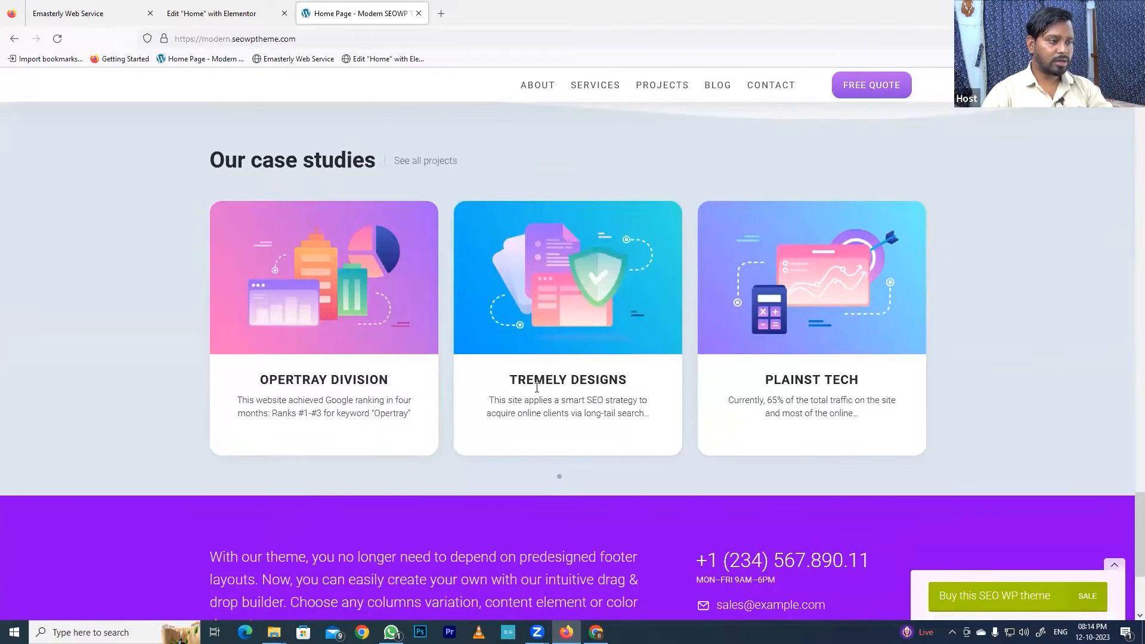
scroll(759, 278, "down", 4)
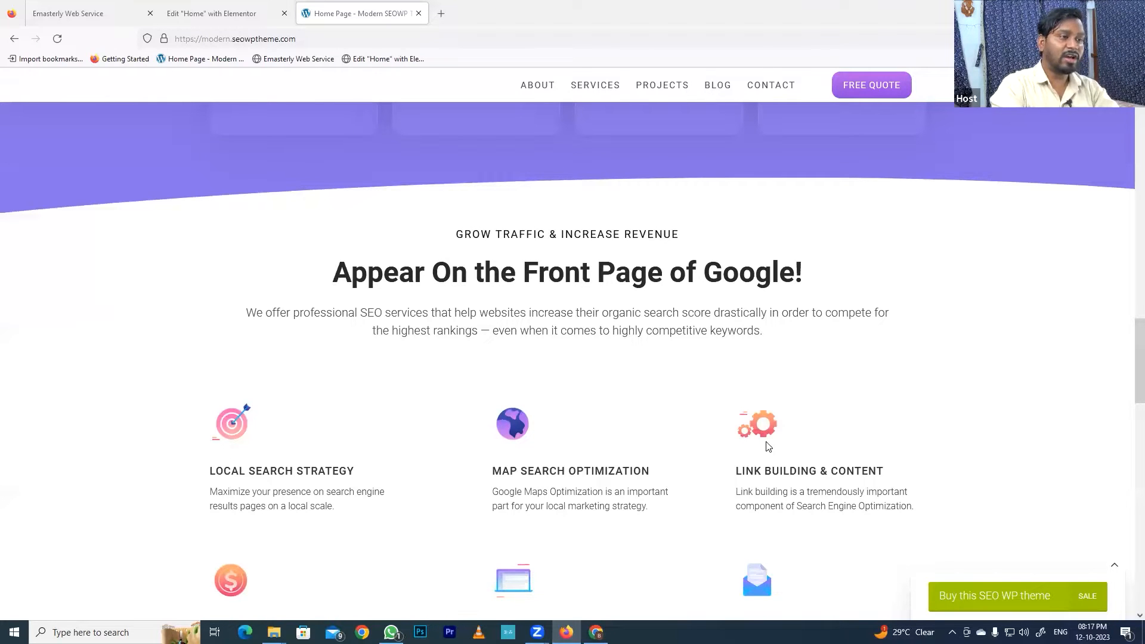
- Examine the heading and subheading of the reference page's Full Service Digital Marketing Agency section and the Appear On the Front Page block above it
scroll(708, 388, "up", 7)
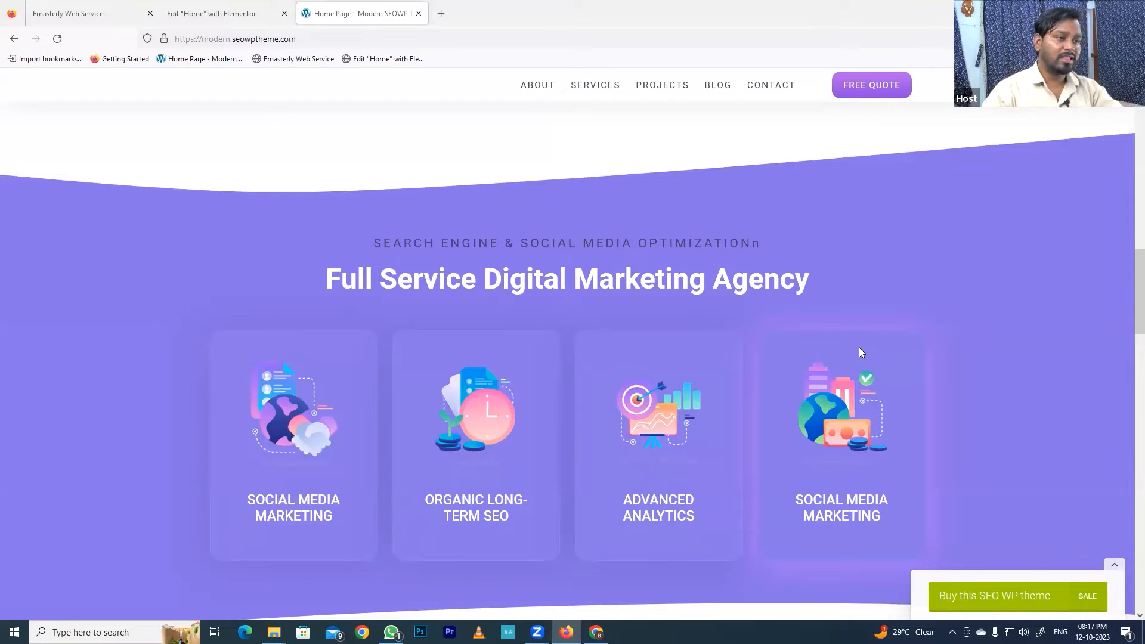
left_click_drag(320, 281, 863, 296)
left_click_drag(371, 244, 820, 255)
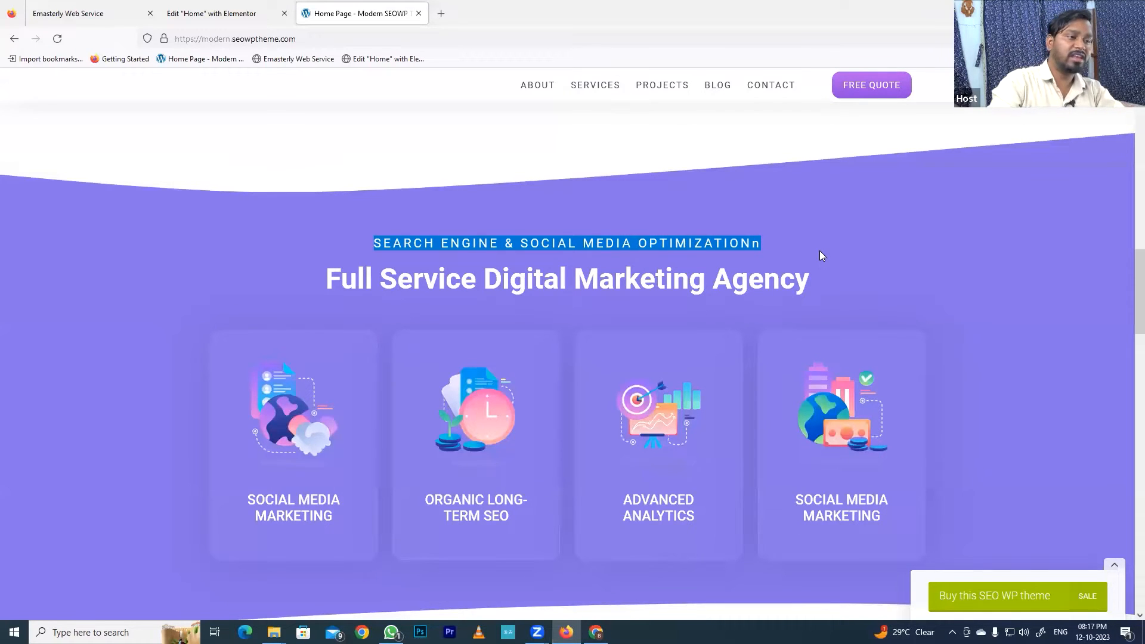
scroll(560, 329, "up", 6)
mouse_move(504, 348)
left_mouse_down()
mouse_move(562, 370)
mouse_move(591, 366)
mouse_move(508, 346)
left_mouse_up()
left_click(509, 350)
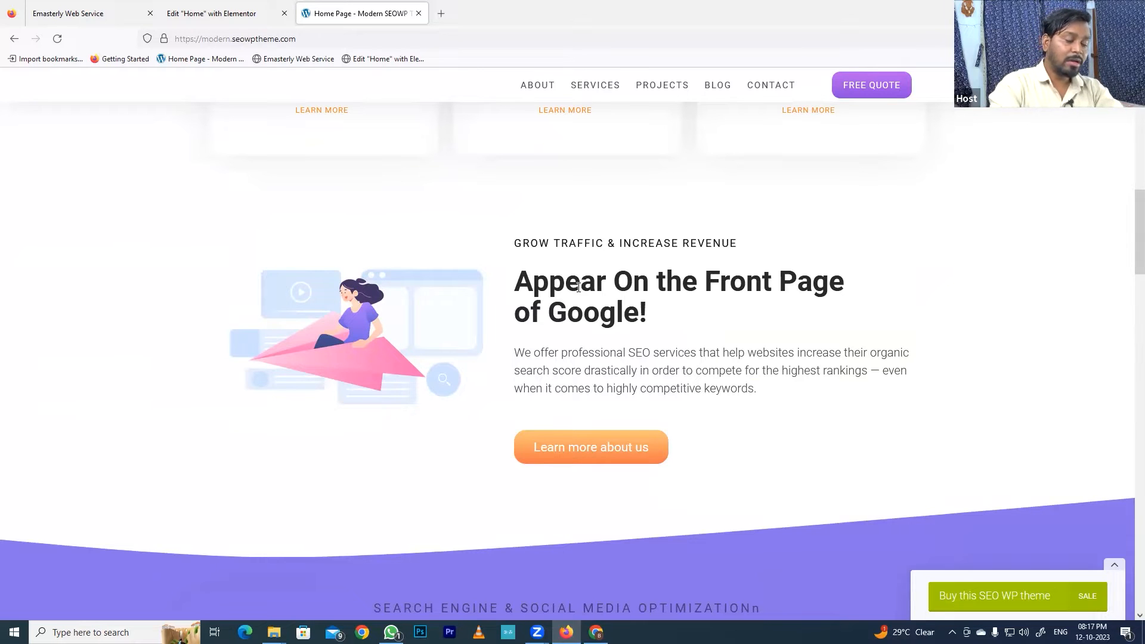
- Review the reference page's service cards and hero again, ending at the purple Full Service Digital Marketing Agency section
scroll(388, 176, "up", 7)
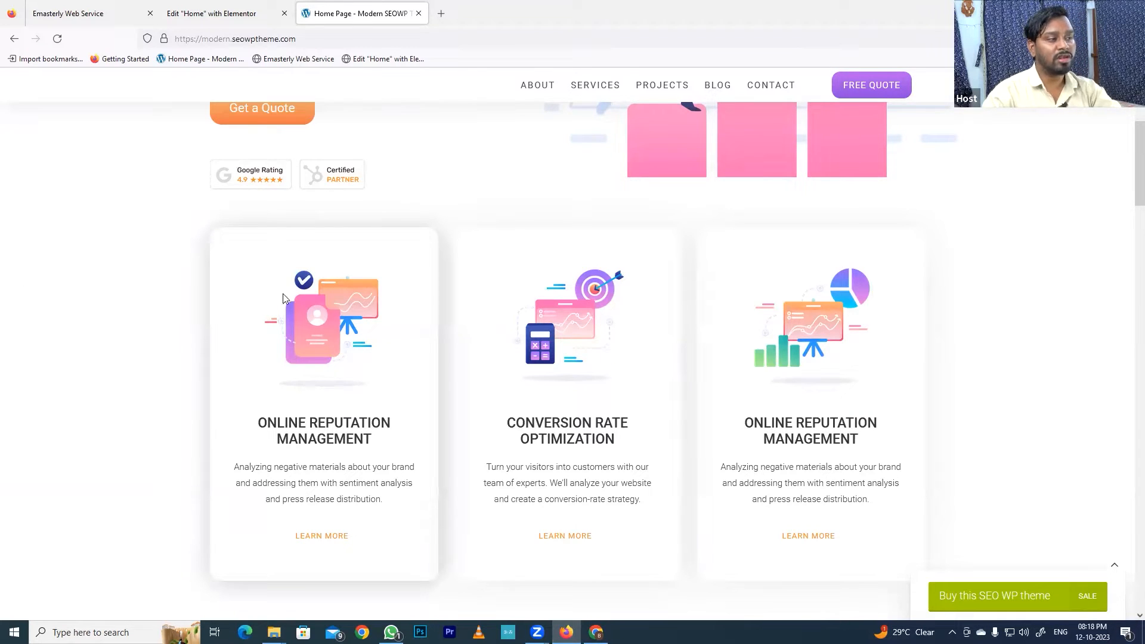
scroll(553, 266, "up", 5)
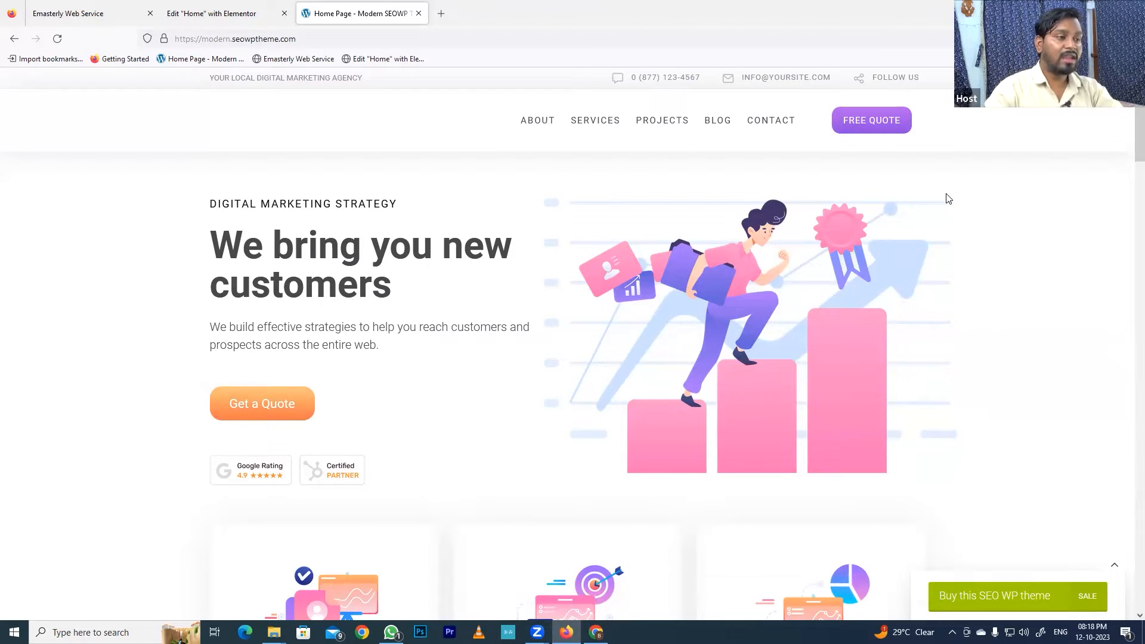
scroll(797, 320, "down", 10)
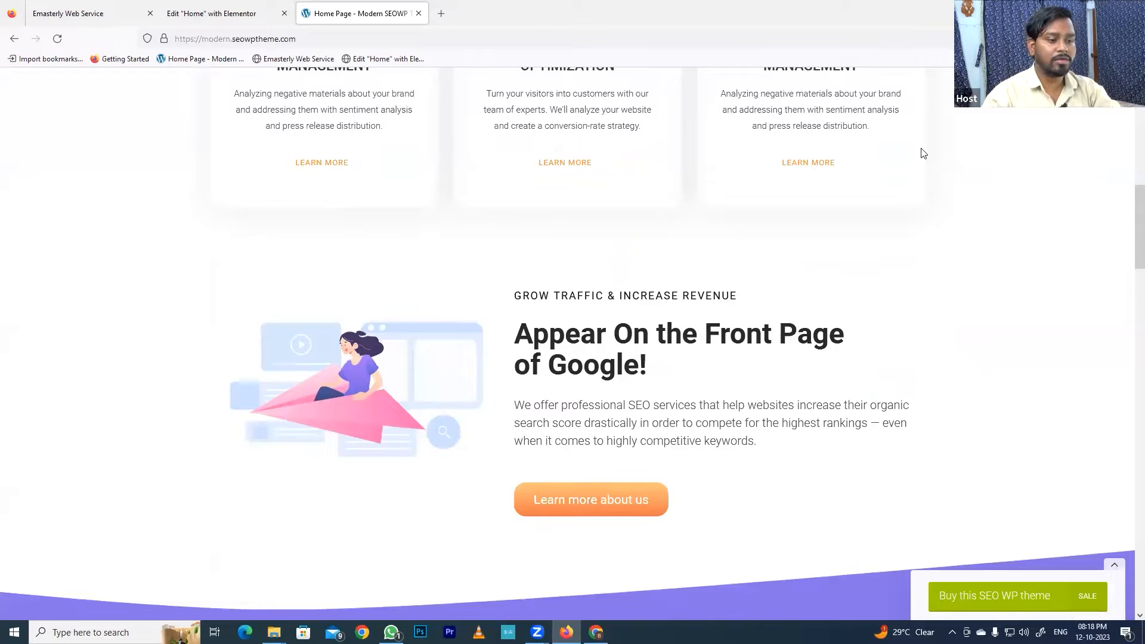
scroll(115, 120, "down", 10)
scroll(293, 152, "up", 3)
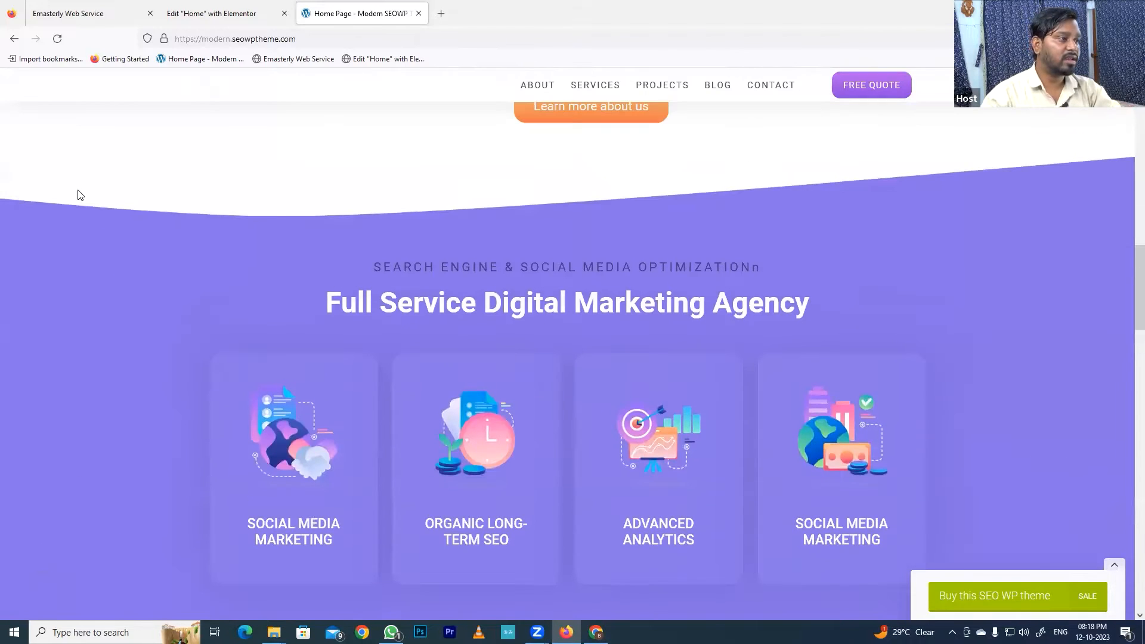
- Compare the purple Full Service Digital Marketing Agency section's edges and cards on the Emasterly site with those on the reference page
left_click(72, 12)
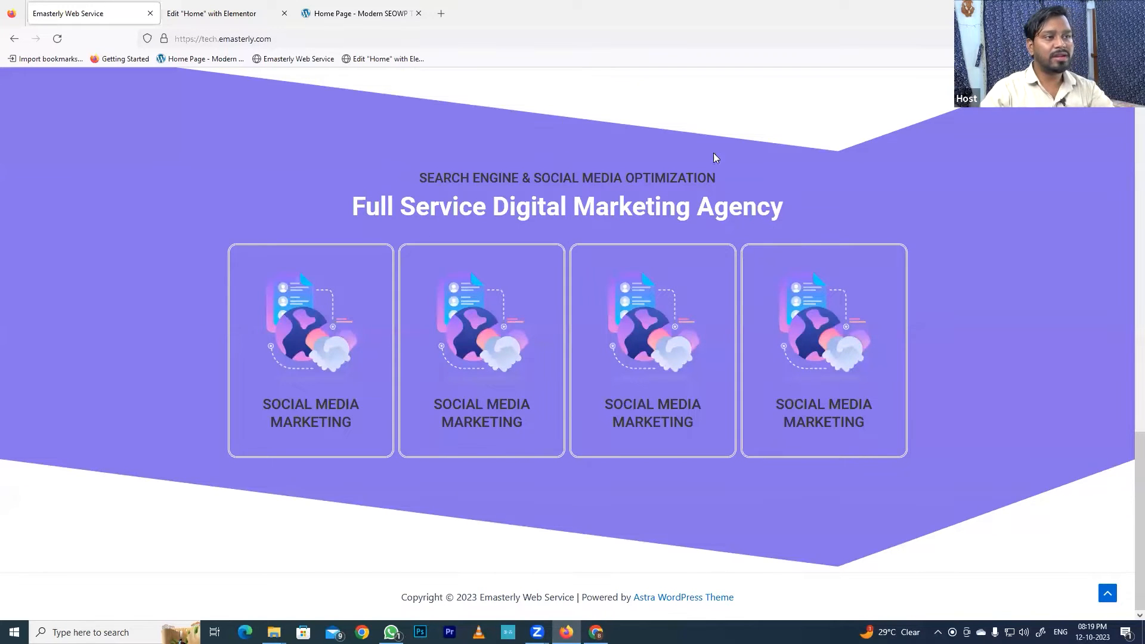
scroll(879, 177, "up", 2)
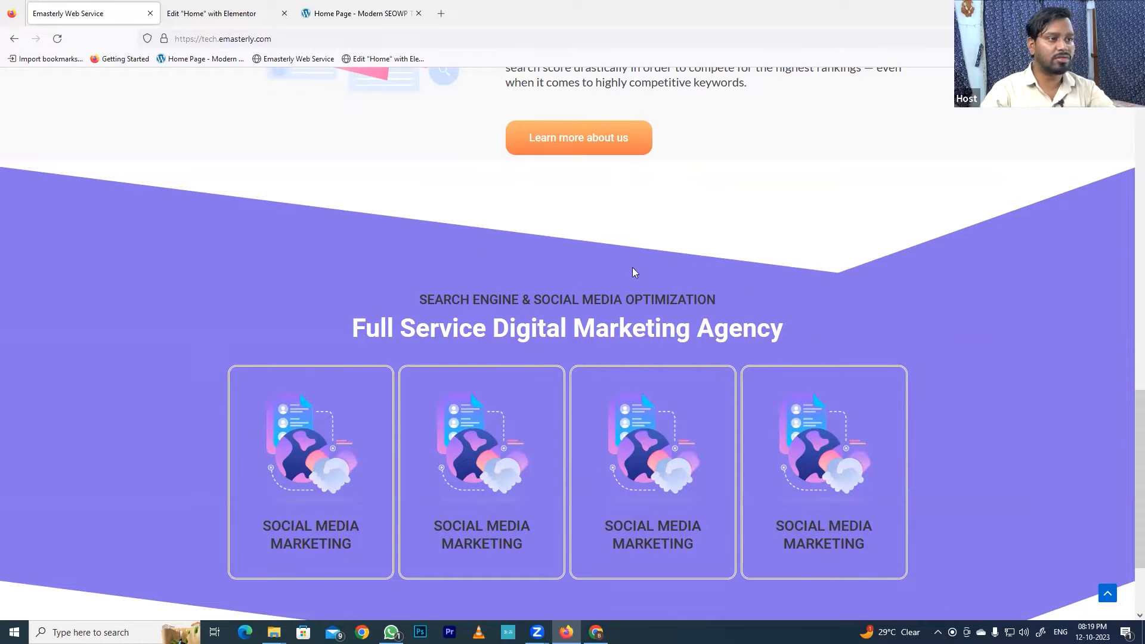
scroll(758, 280, "down", 3)
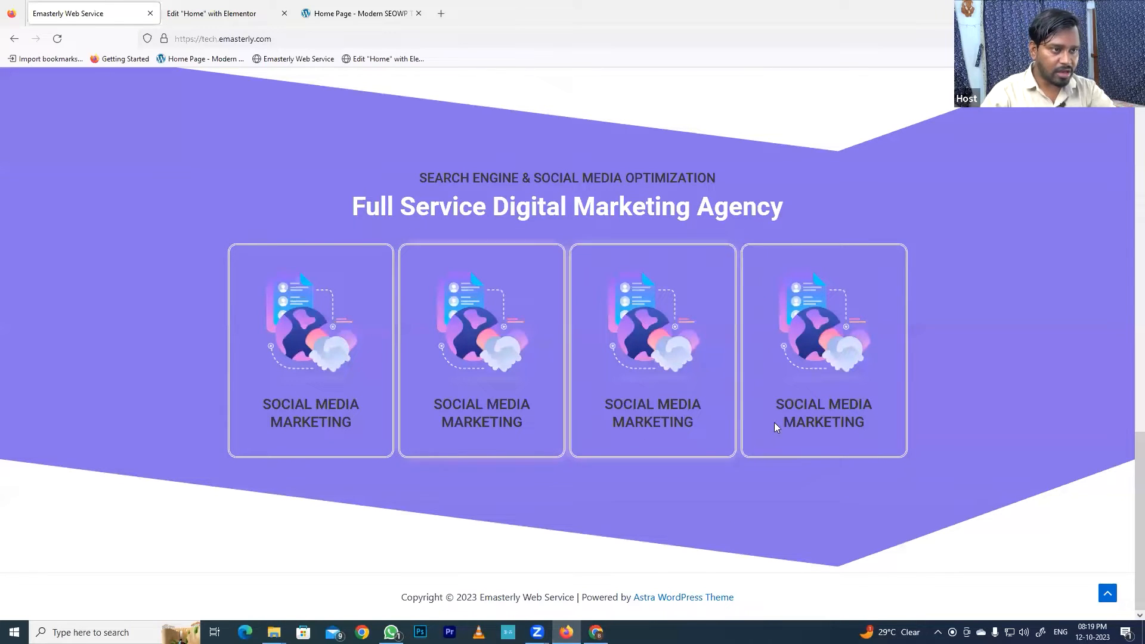
left_click(353, 17)
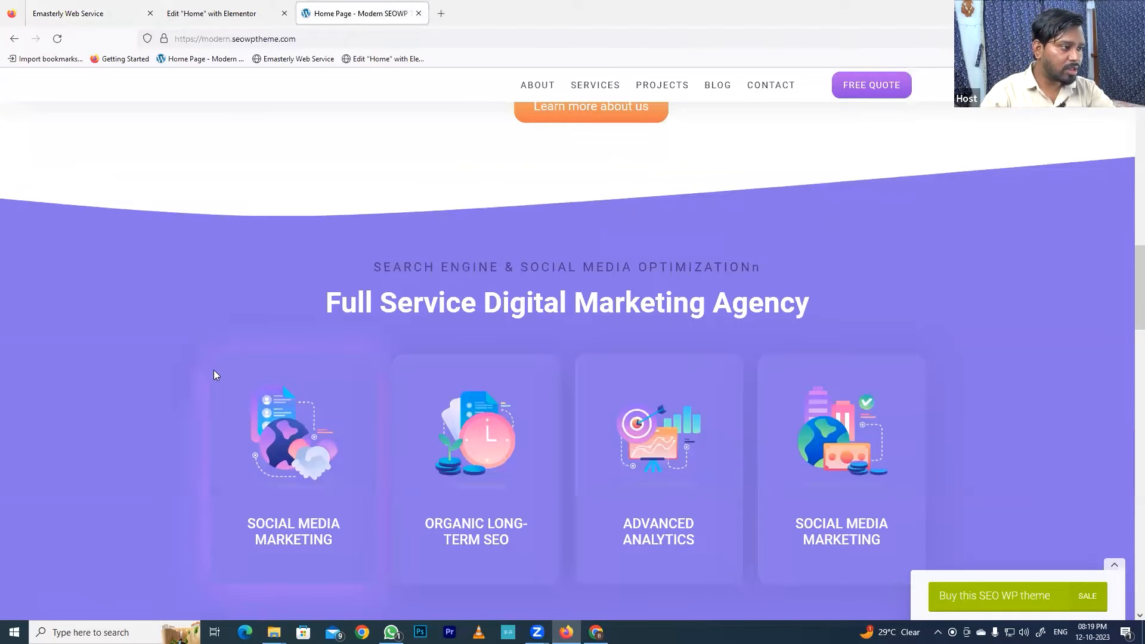
scroll(605, 270, "down", 2)
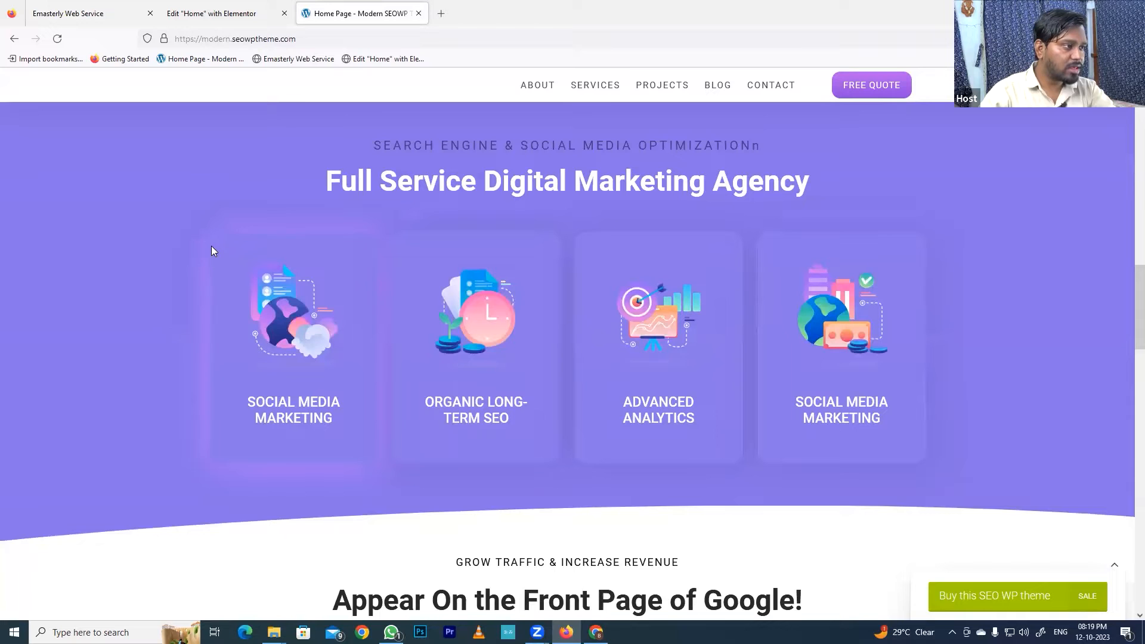
left_click(141, 18)
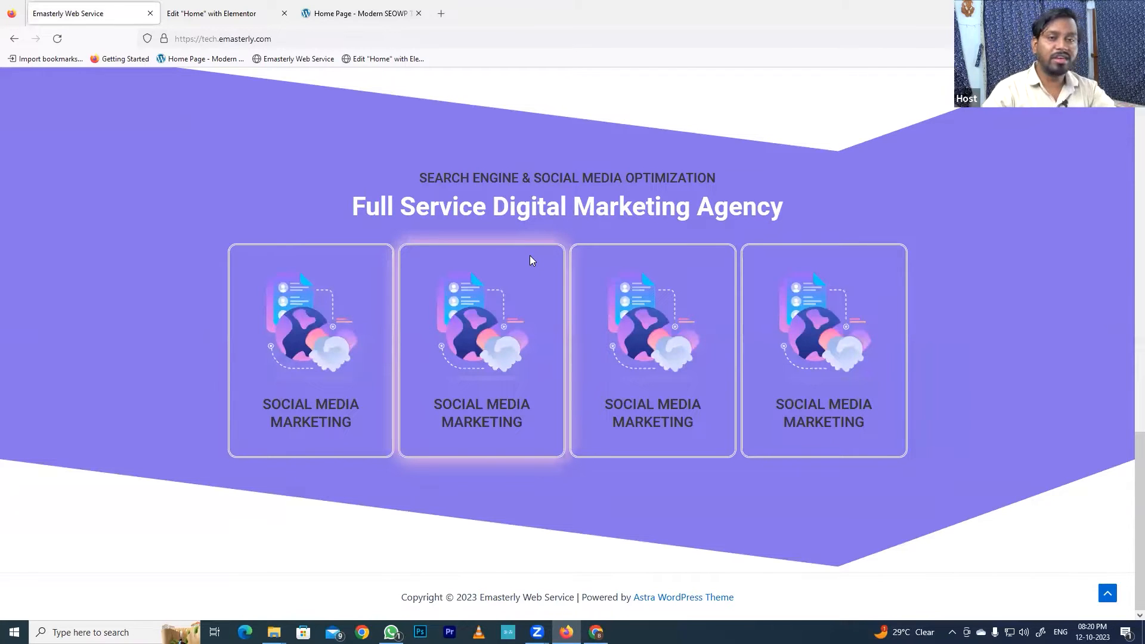
left_click(338, 12)
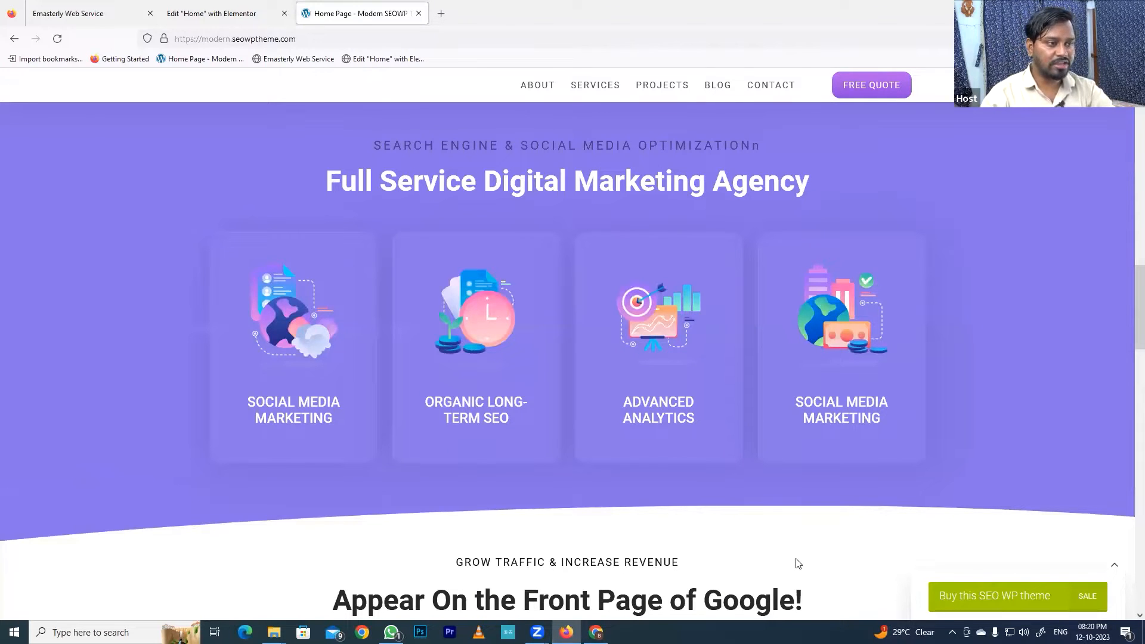
- Inspect the markup and styles at the curved top edge of the reference page's purple Full Service Digital Marketing Agency section
scroll(621, 228, "up", 2)
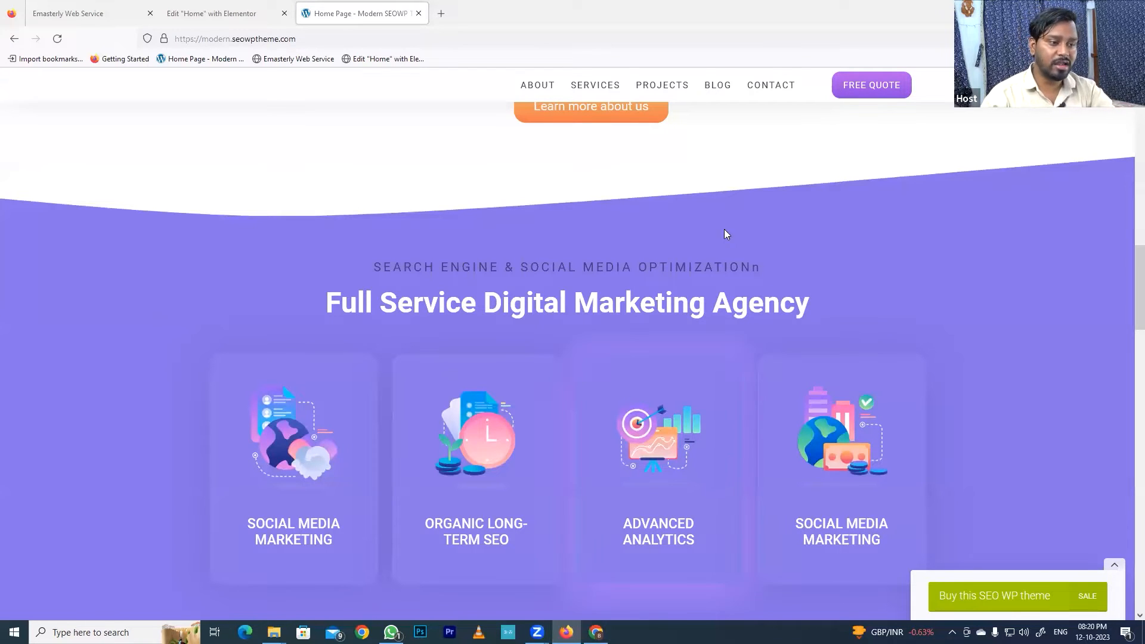
right_click(789, 207)
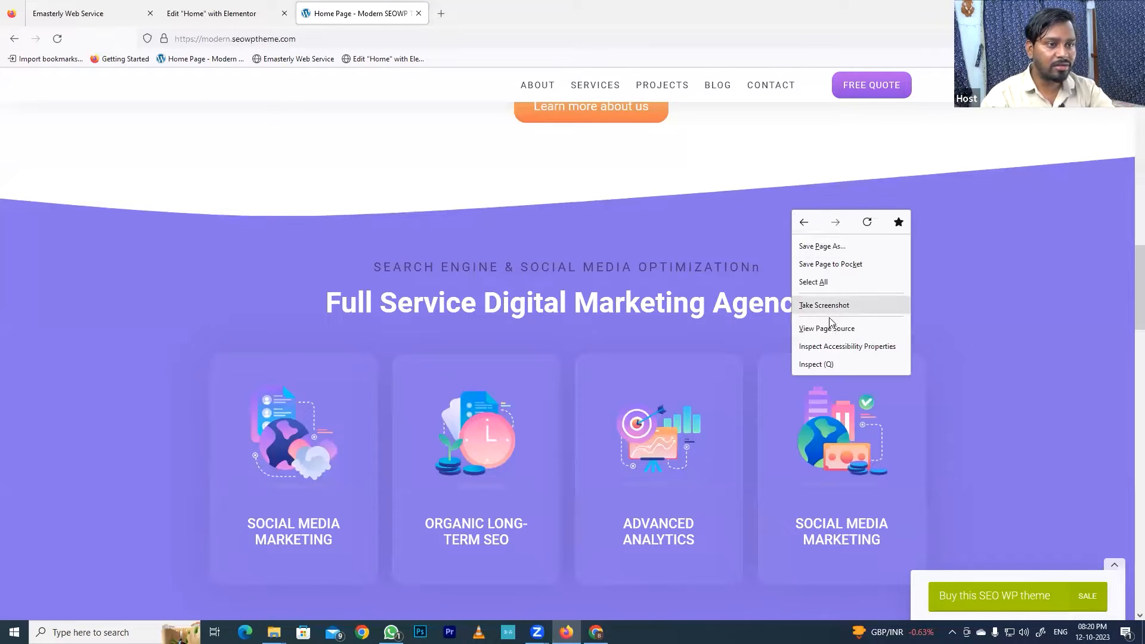
left_click(816, 364)
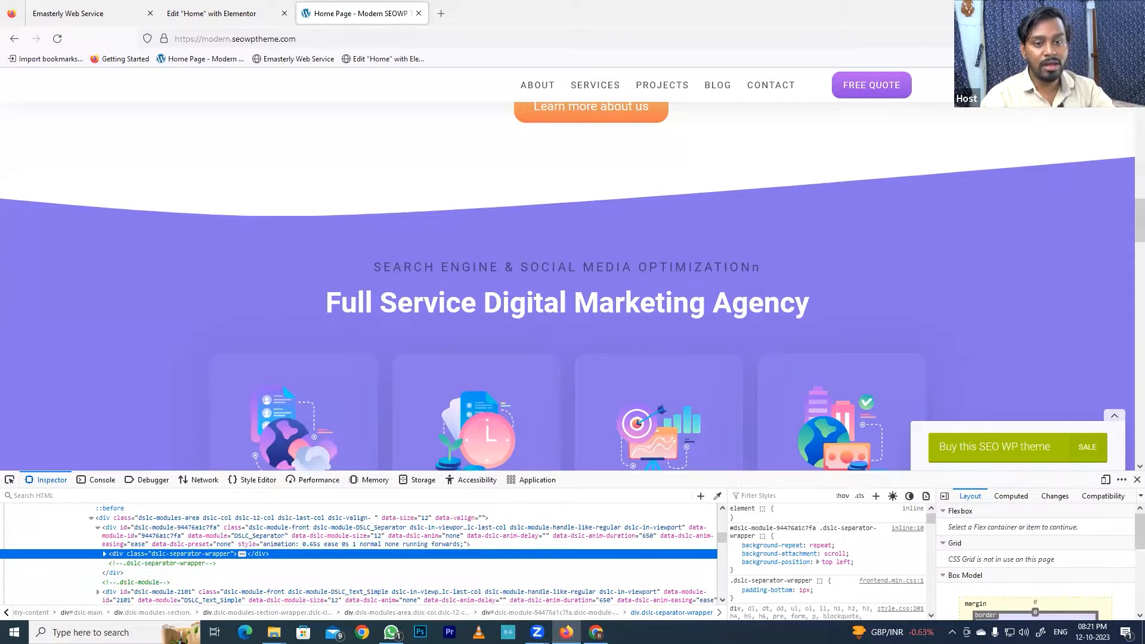
left_click(1136, 480)
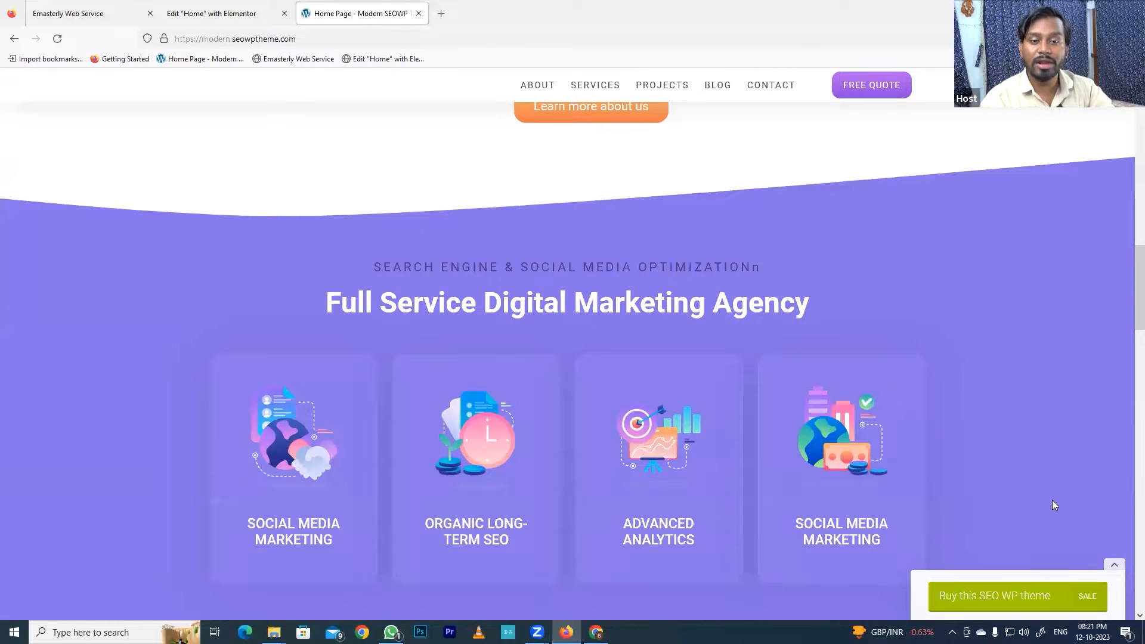
right_click(813, 226)
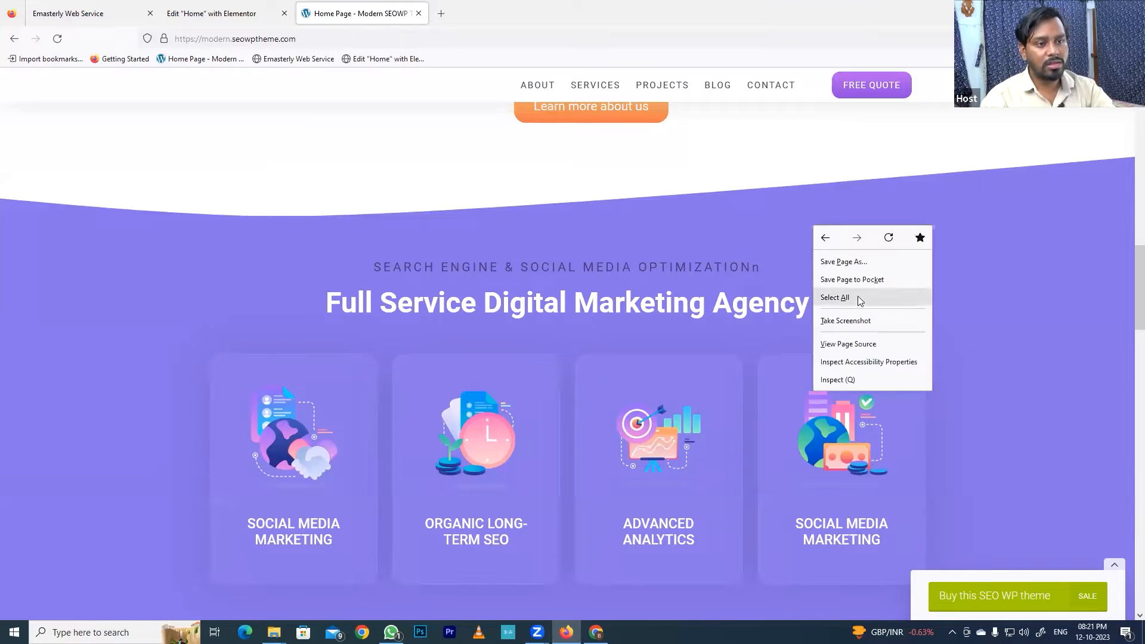
left_click(837, 380)
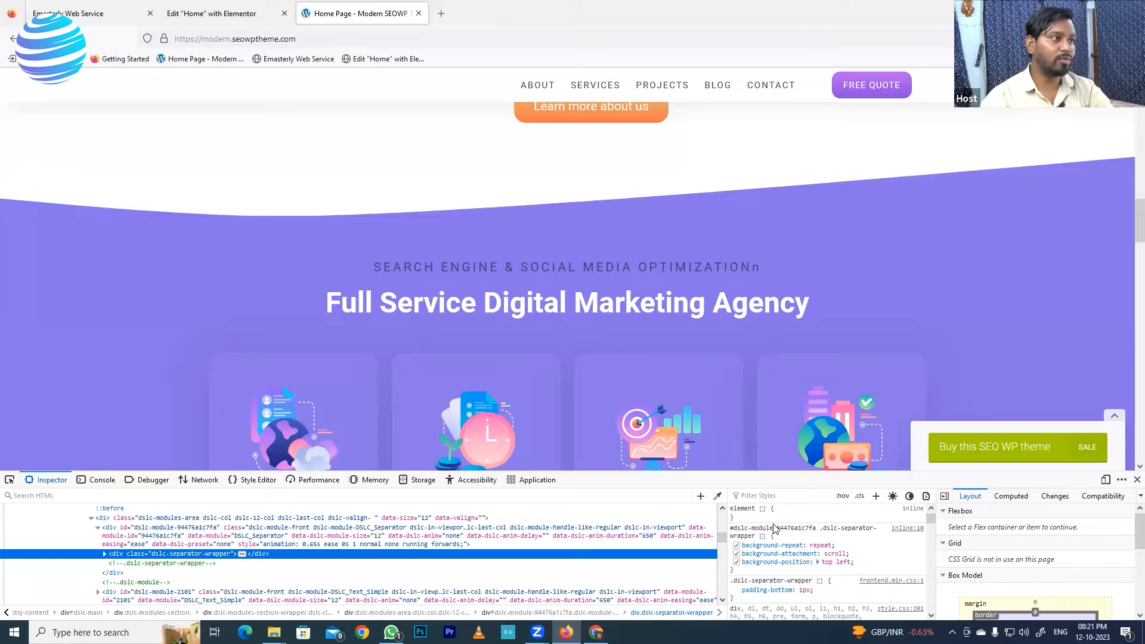
- Review the purple Full Service Digital Marketing Agency section's angled edges on the Emasterly site and in its Elementor editor
left_click(96, 19)
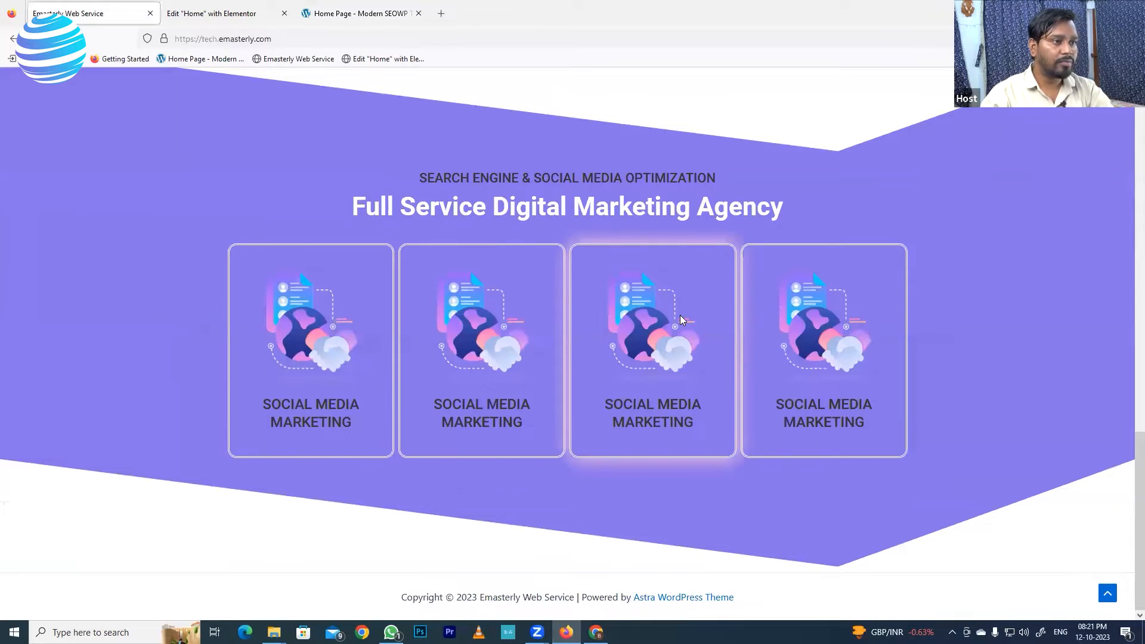
scroll(596, 268, "up", 1)
scroll(565, 314, "up", 1)
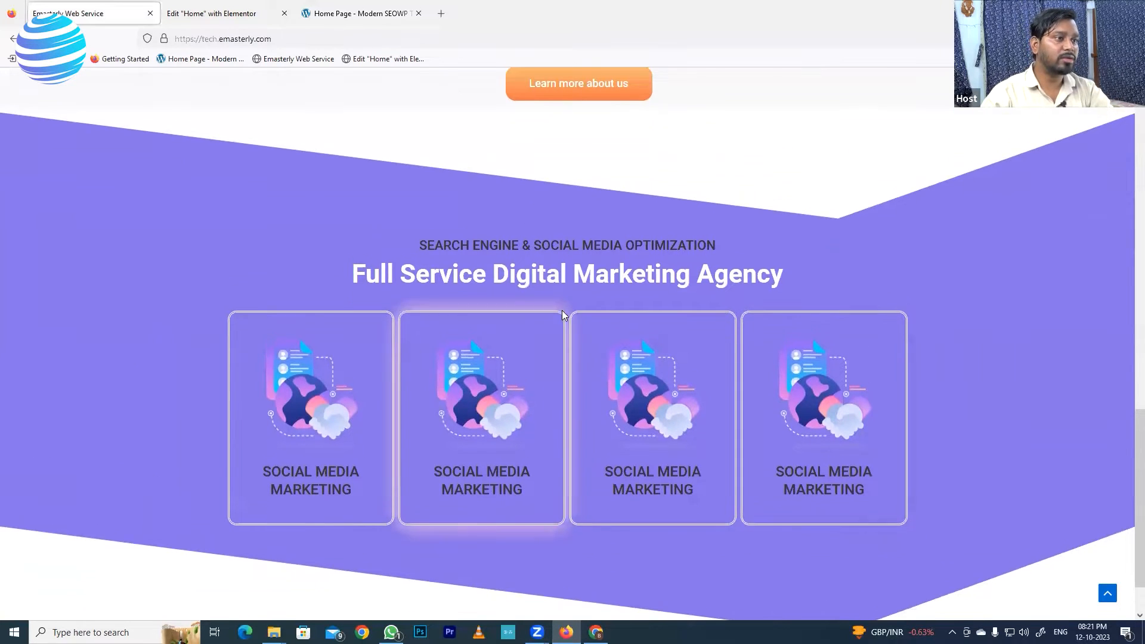
left_click(233, 23)
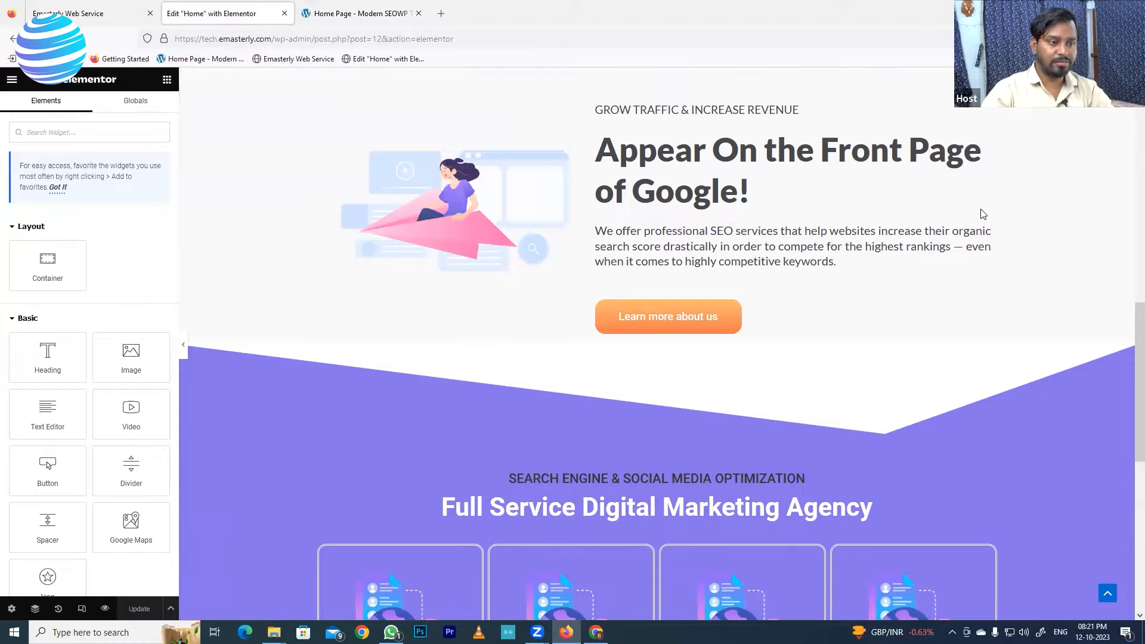
scroll(584, 467, "down", 5)
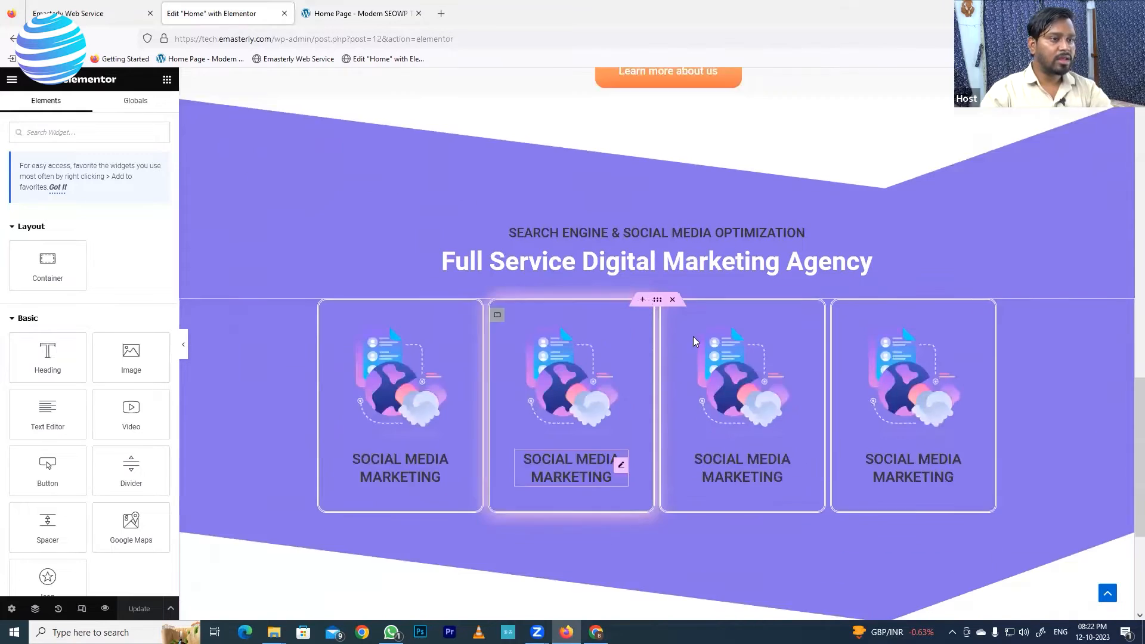
scroll(693, 336, "up", 2)
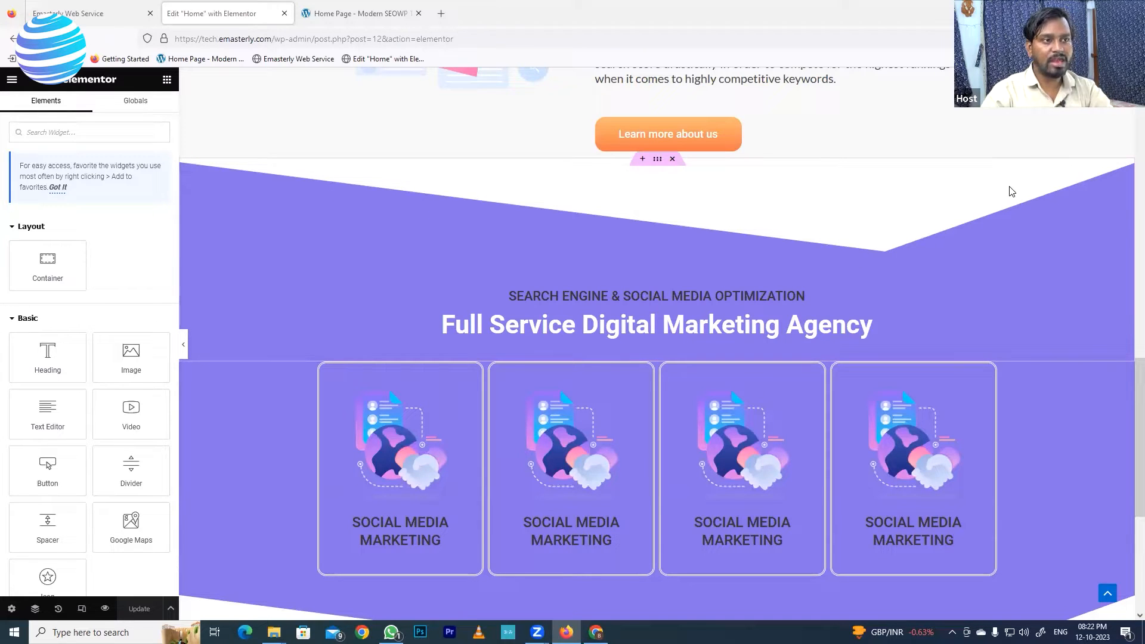
- Open the shape divider settings of the outer container holding the purple Full Service Digital Marketing Agency section
right_click(658, 161)
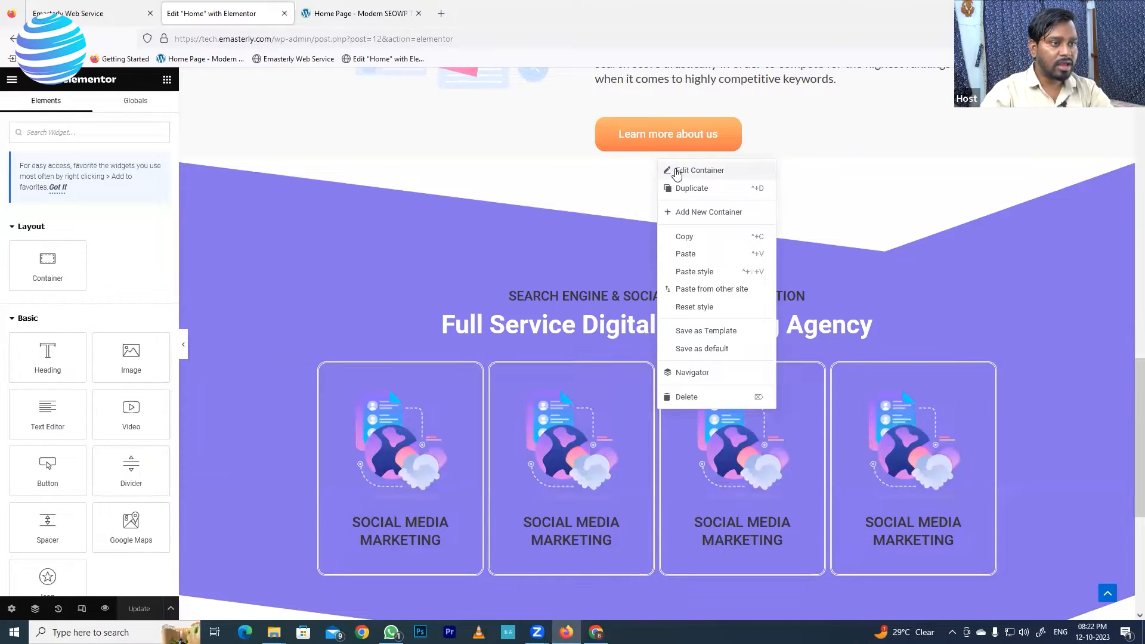
left_click(676, 173)
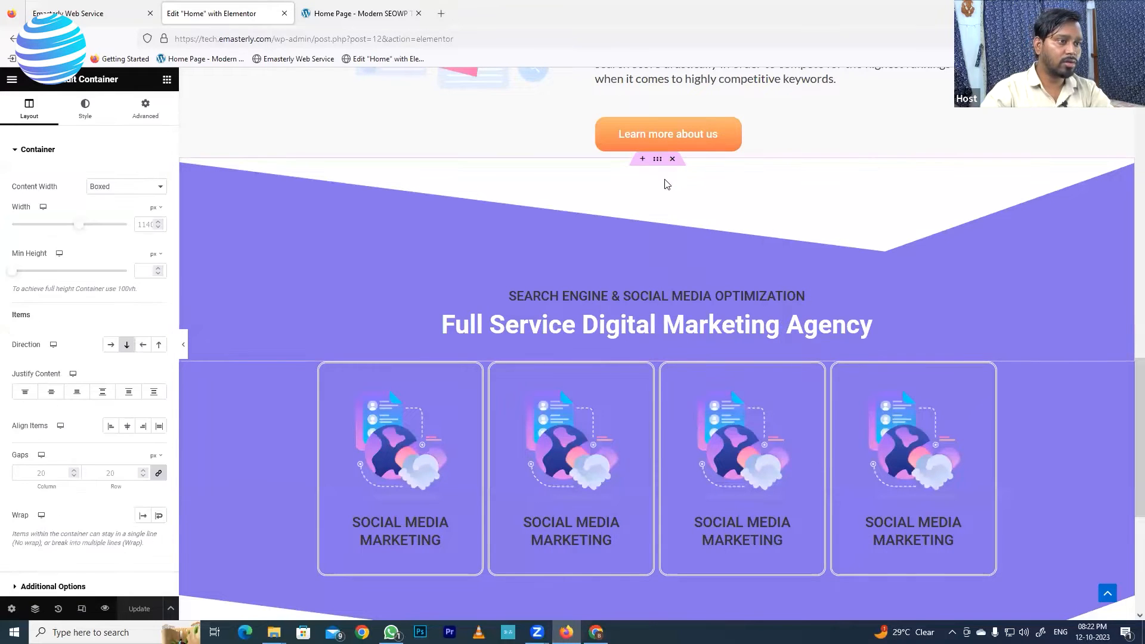
left_click(27, 151)
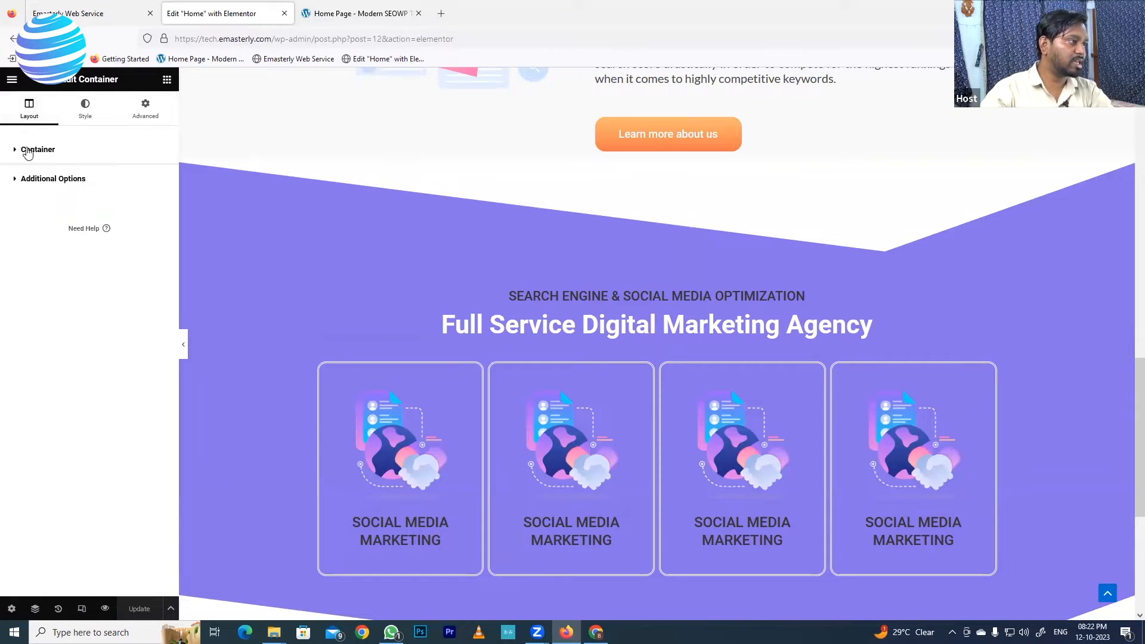
left_click(84, 109)
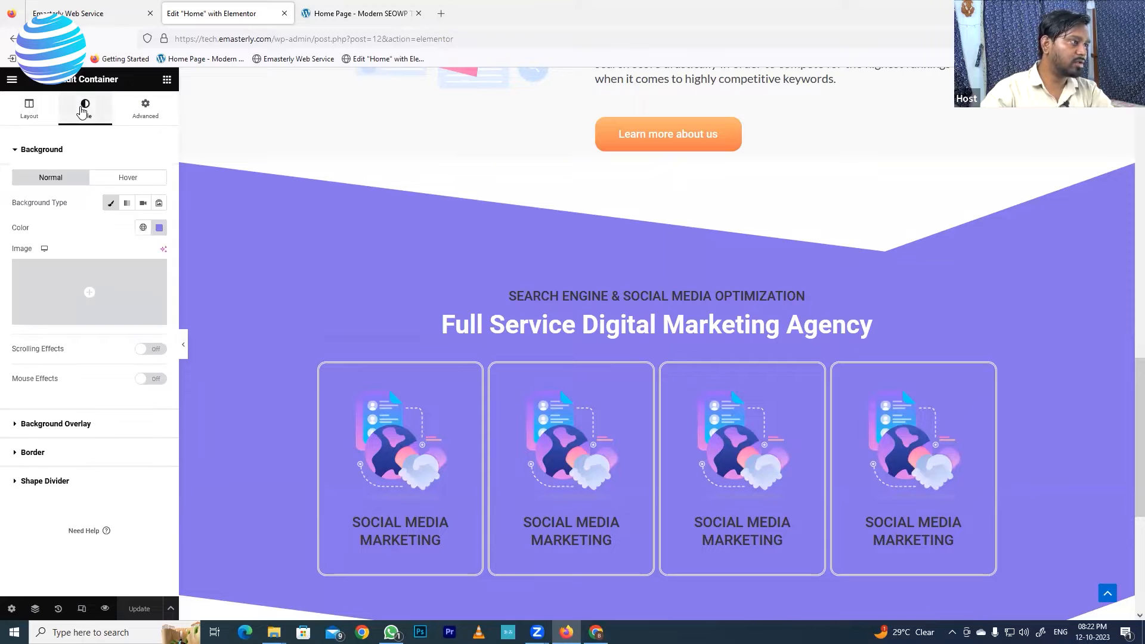
left_click(18, 151)
left_click(16, 251)
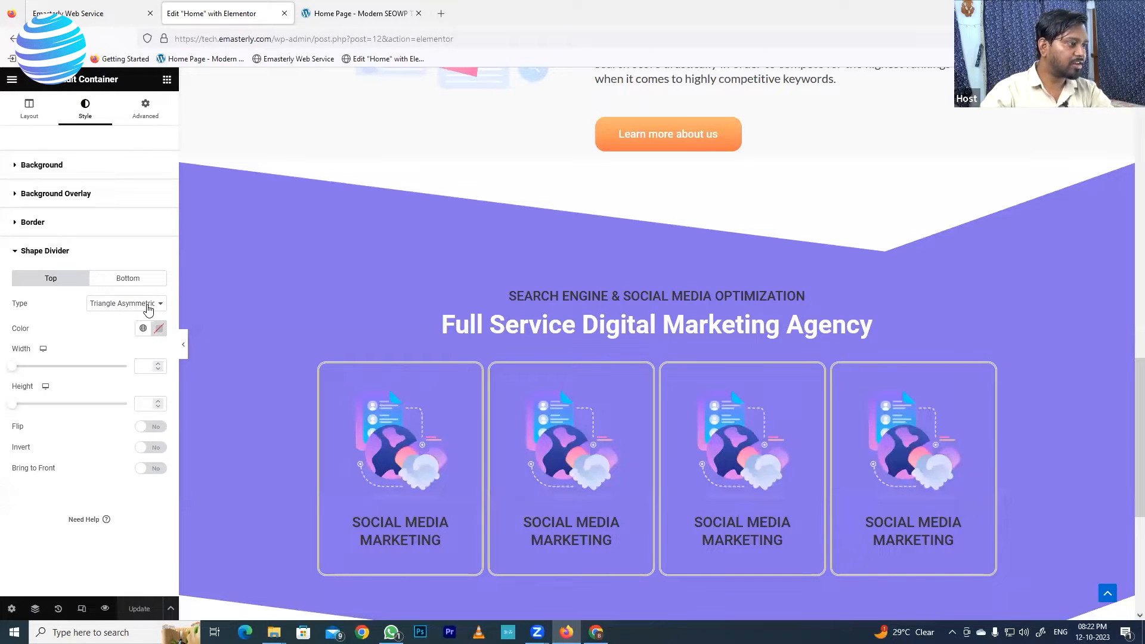
- Try the Waves, Waves Brush and Waves Pattern types for the purple container's top shape divider
left_click(148, 308)
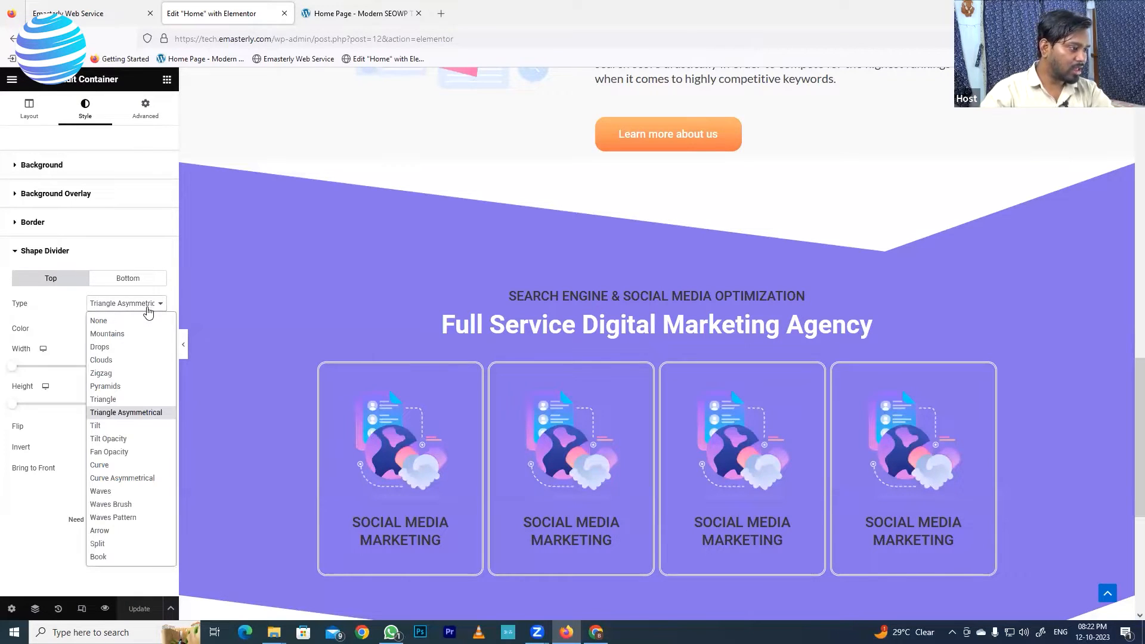
left_click(101, 491)
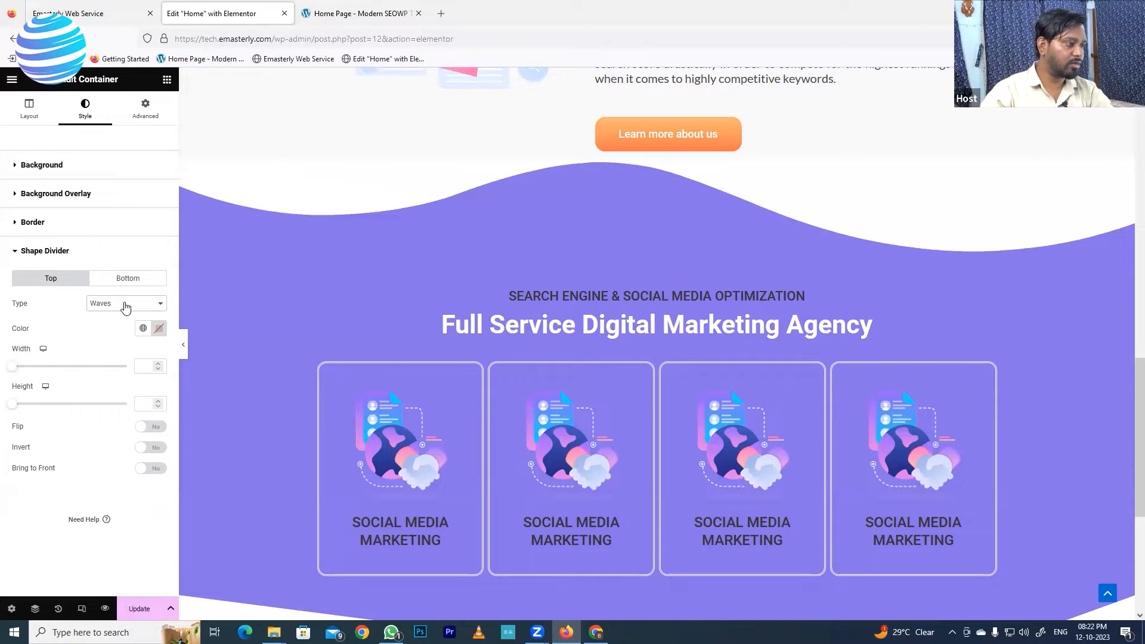
left_click(125, 305)
left_click(113, 518)
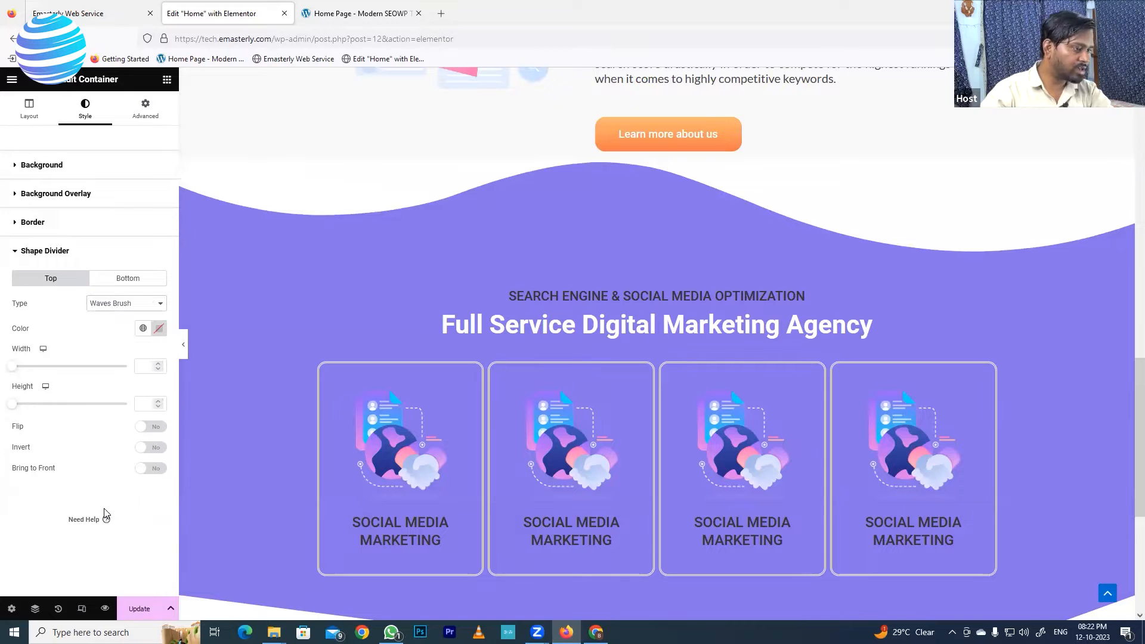
- Set the purple container's top shape divider type to Mountains and update the page
left_click(126, 303)
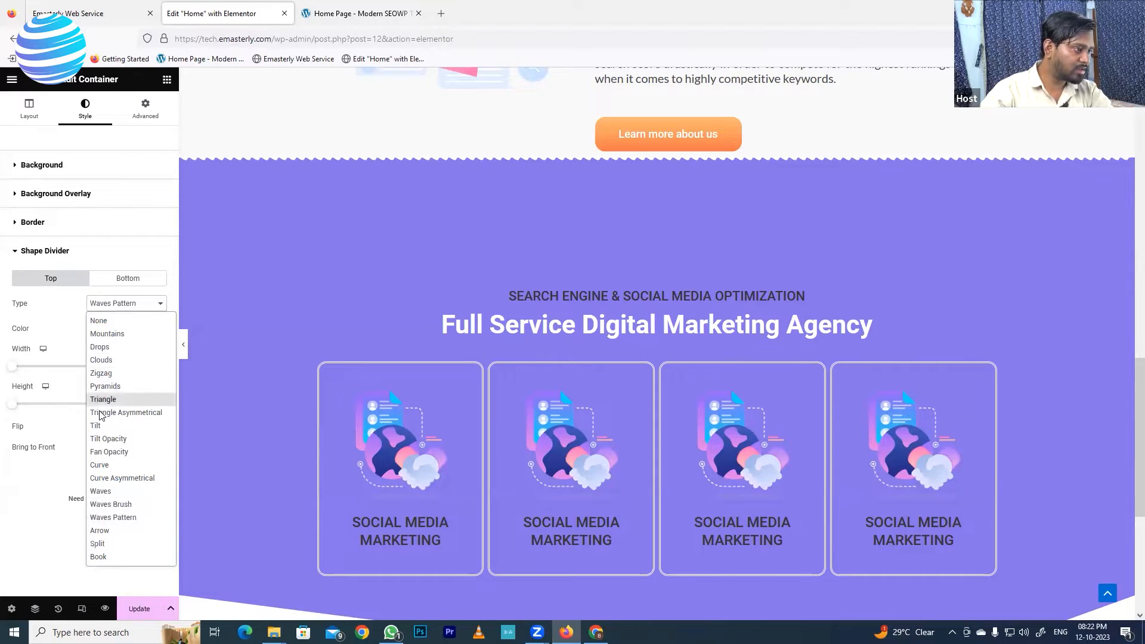
left_click(110, 334)
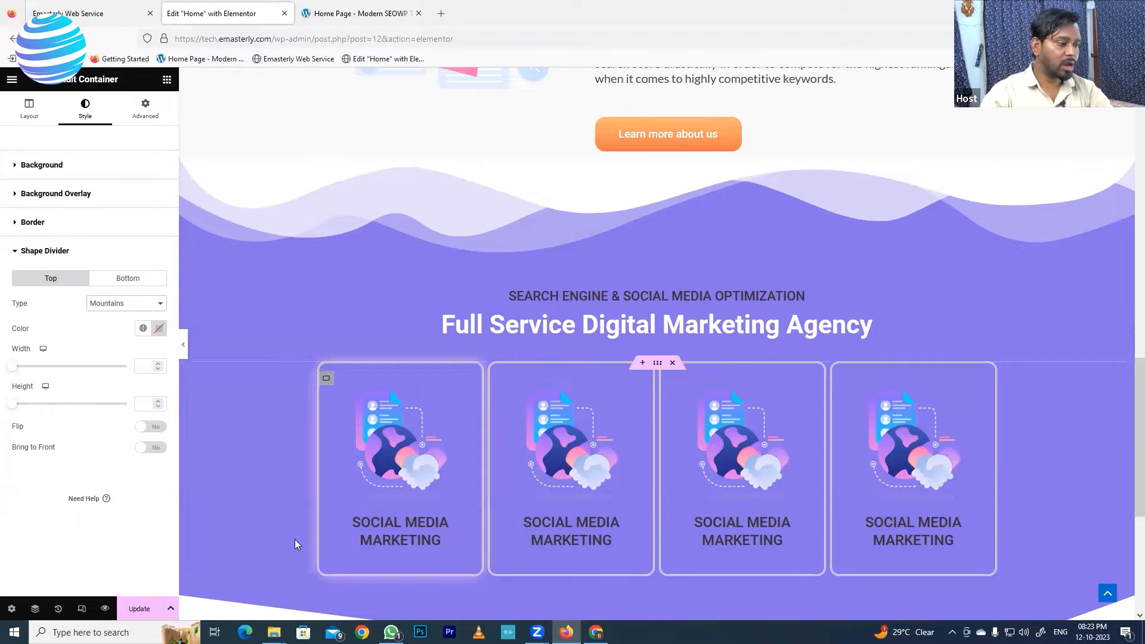
left_click(142, 609)
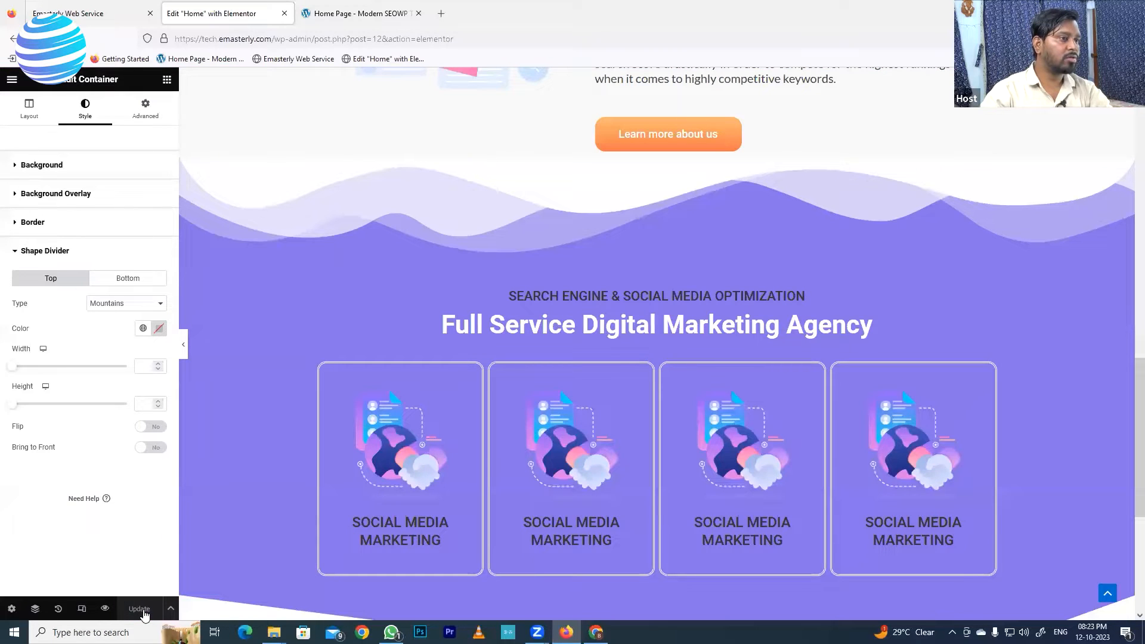
- Check the purple section's top and bottom dividers on the Emasterly site and again in the Elementor editor
left_click(115, 20)
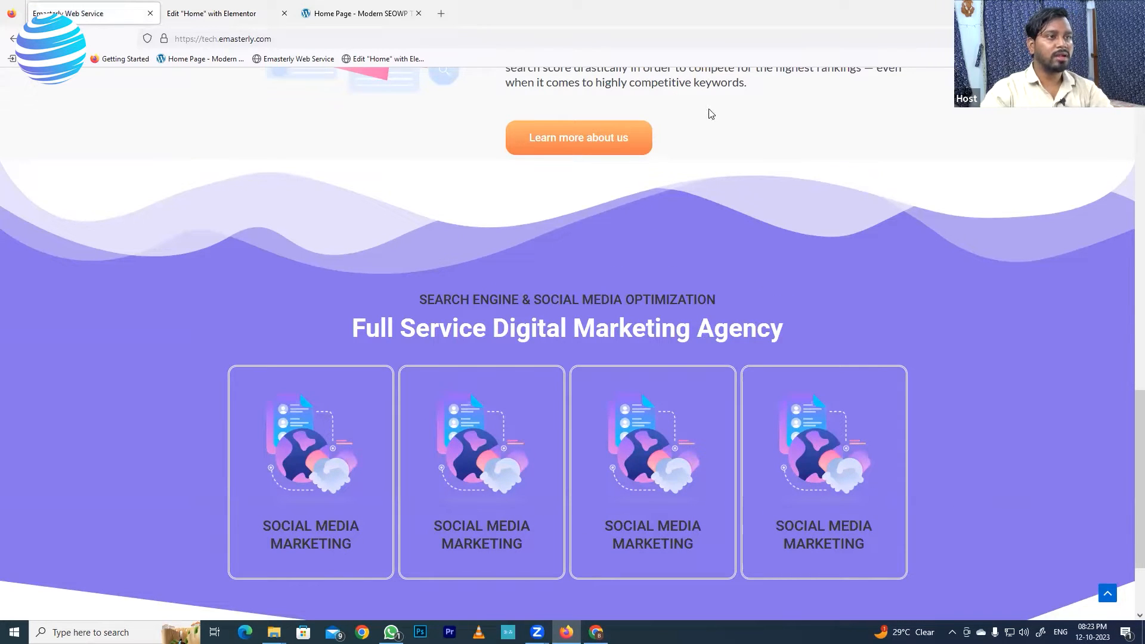
scroll(793, 238, "up", 3)
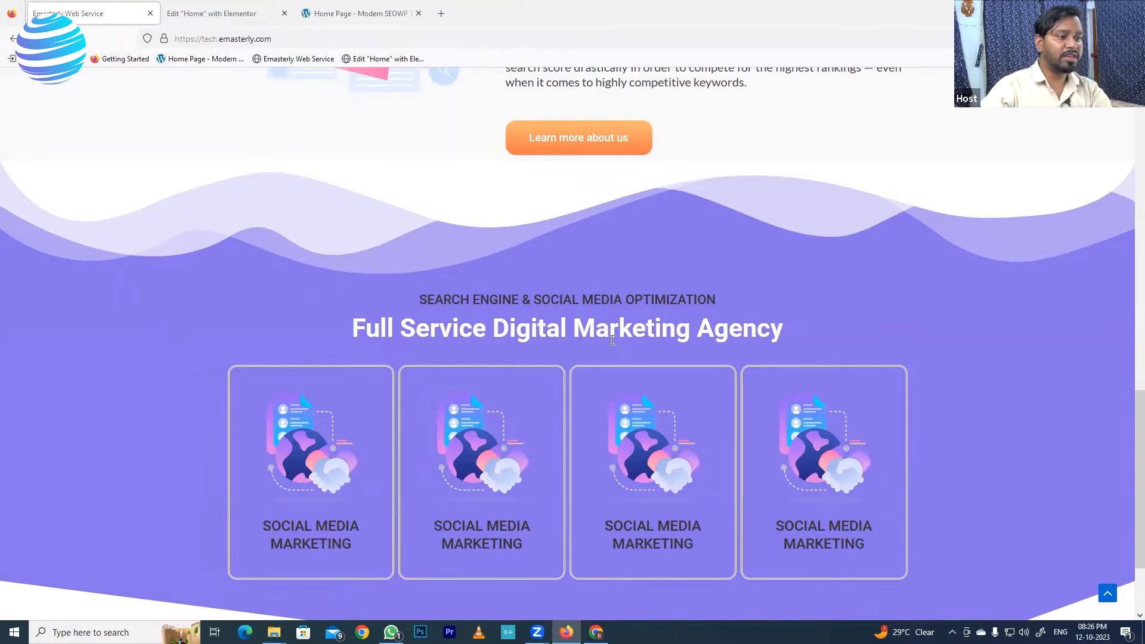
left_click(211, 13)
scroll(672, 341, "down", 4)
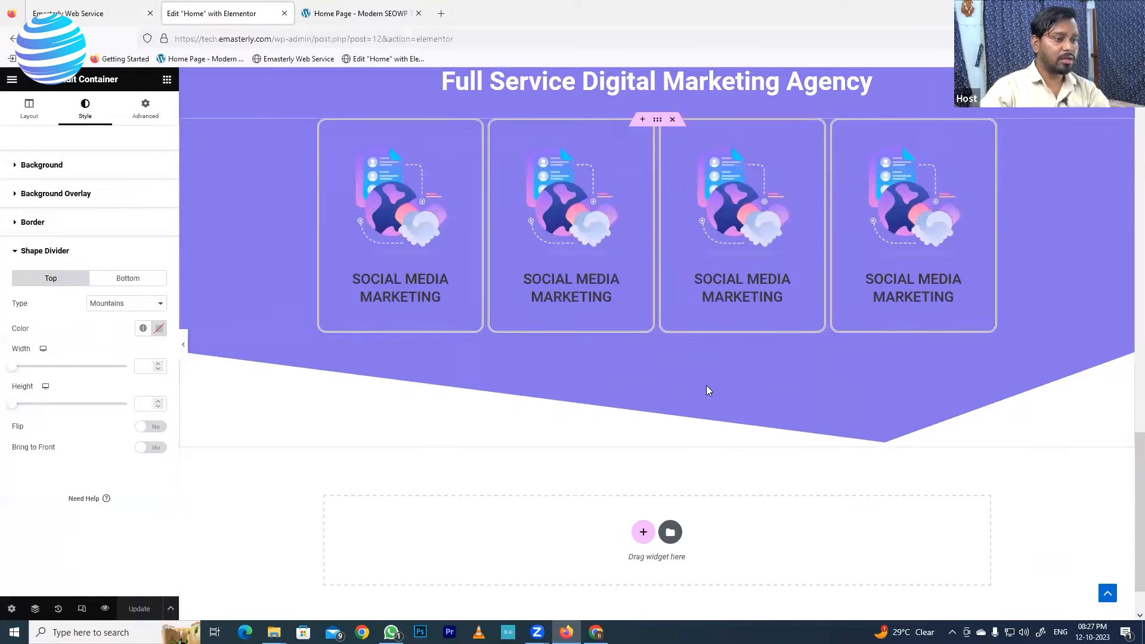
scroll(618, 355, "up", 2)
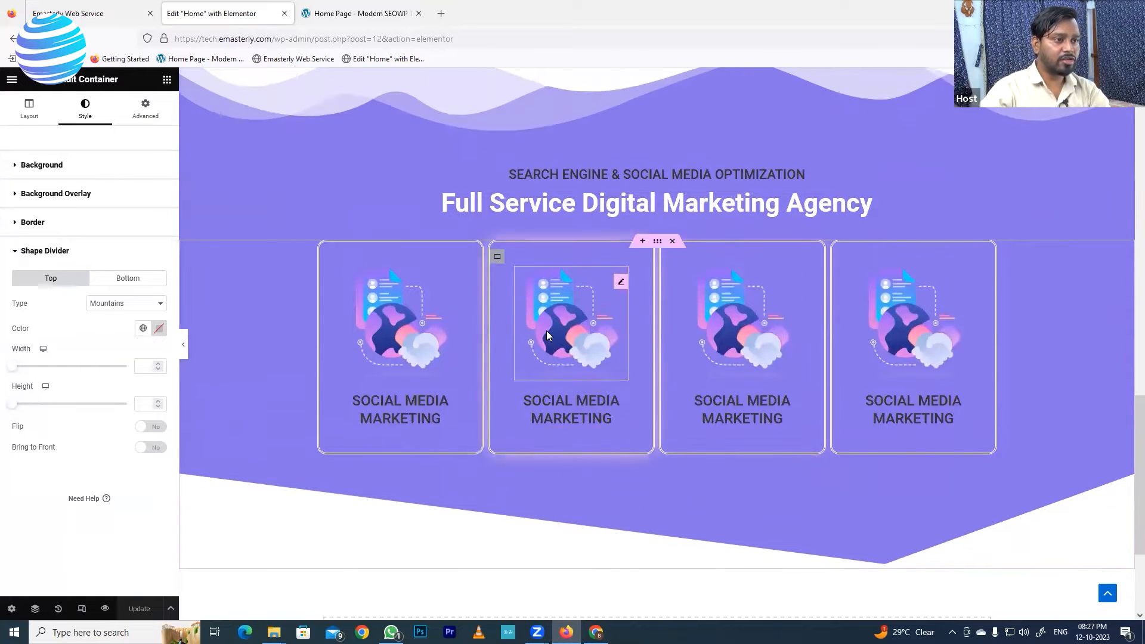
scroll(513, 173, "up", 2)
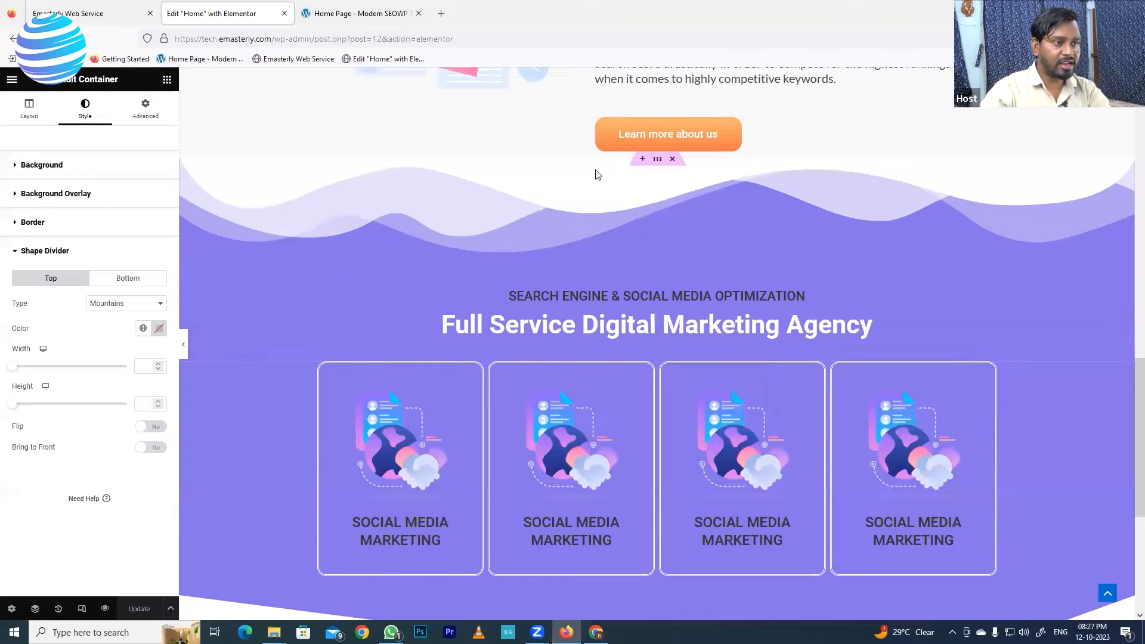
scroll(652, 391, "down", 1)
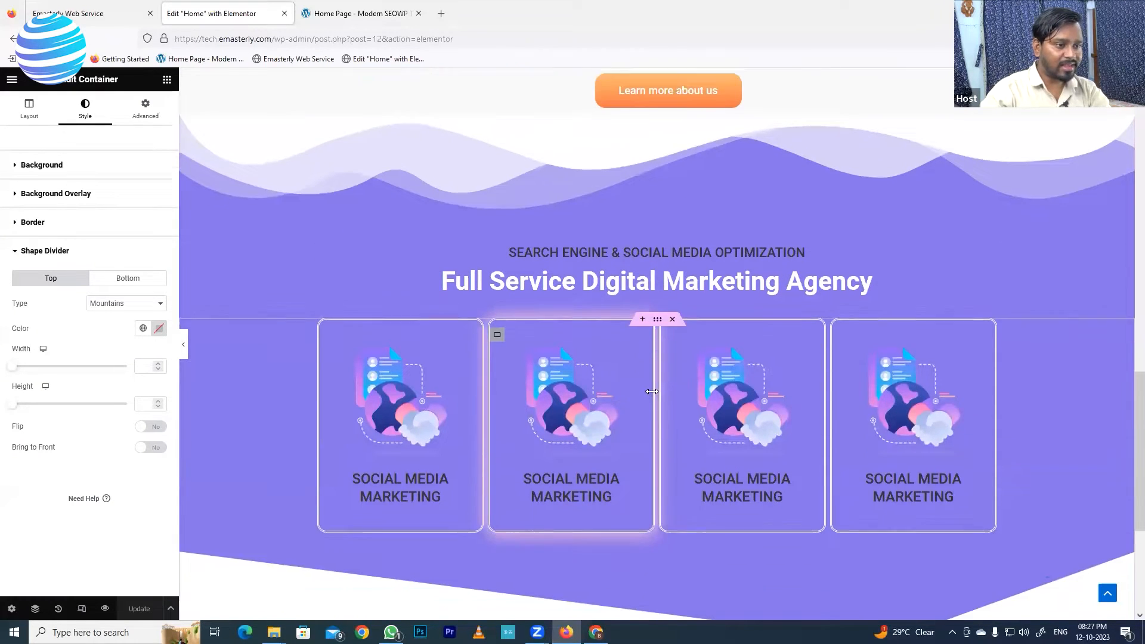
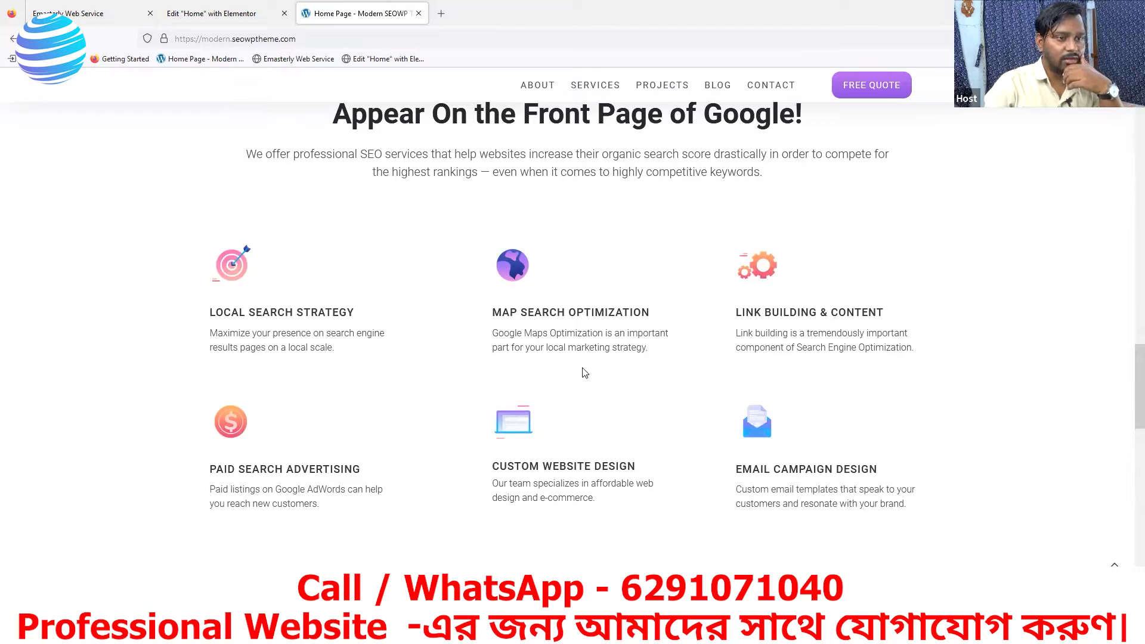
- Examine the reference page's purple marketing section and the Appear On the Front Page of Google section beneath it
scroll(476, 260, "up", 2)
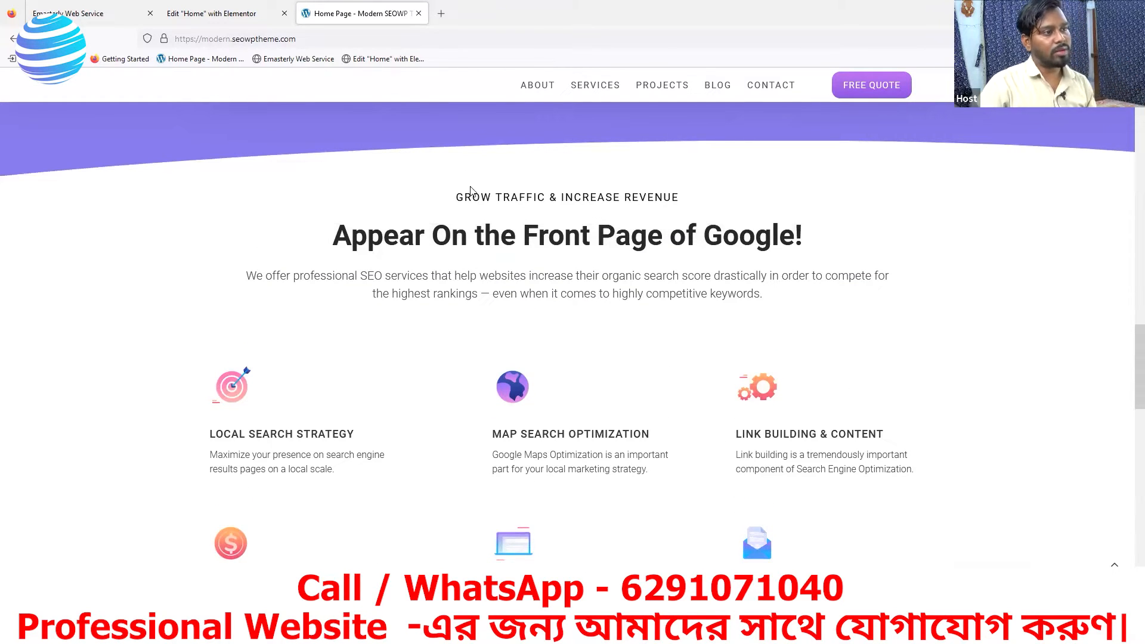
scroll(471, 190, "up", 10)
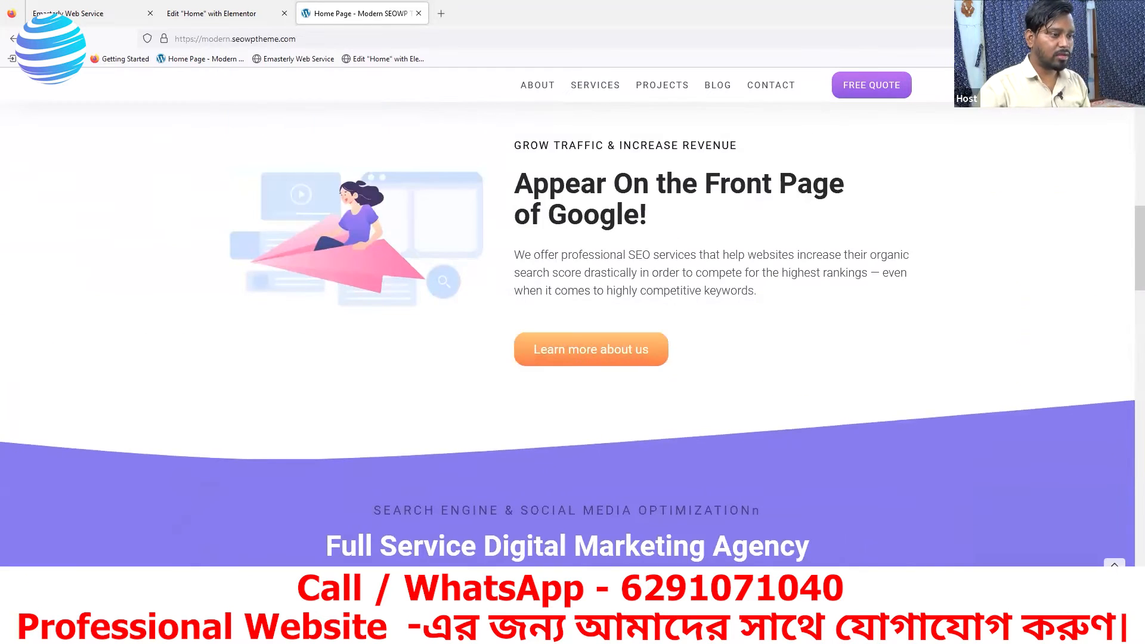
scroll(472, 520, "down", 7)
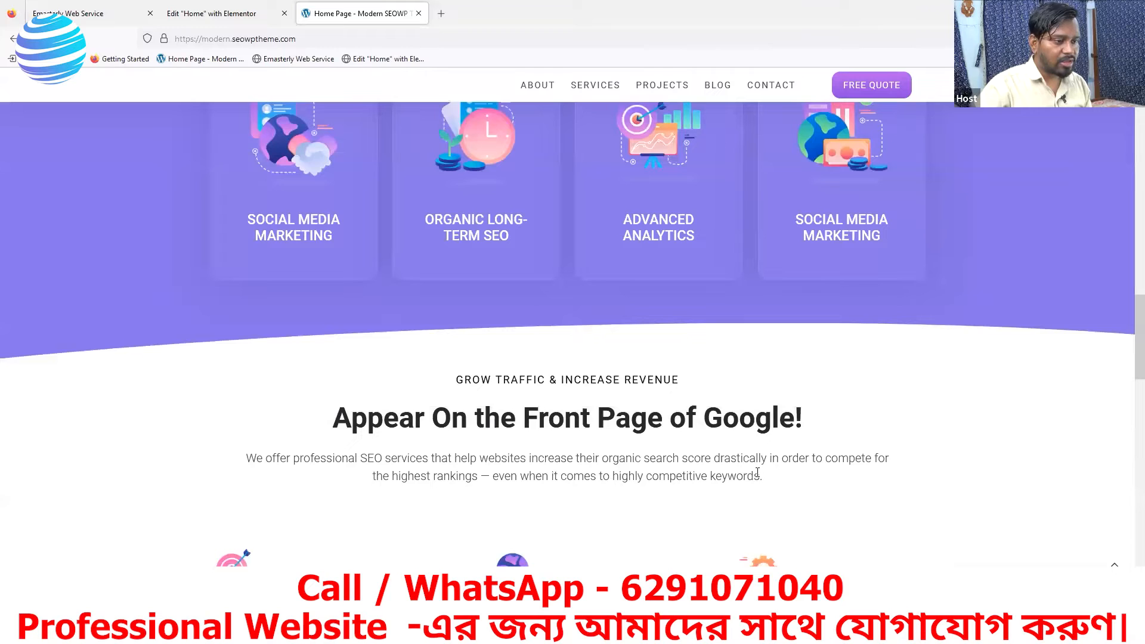
scroll(702, 482, "up", 1)
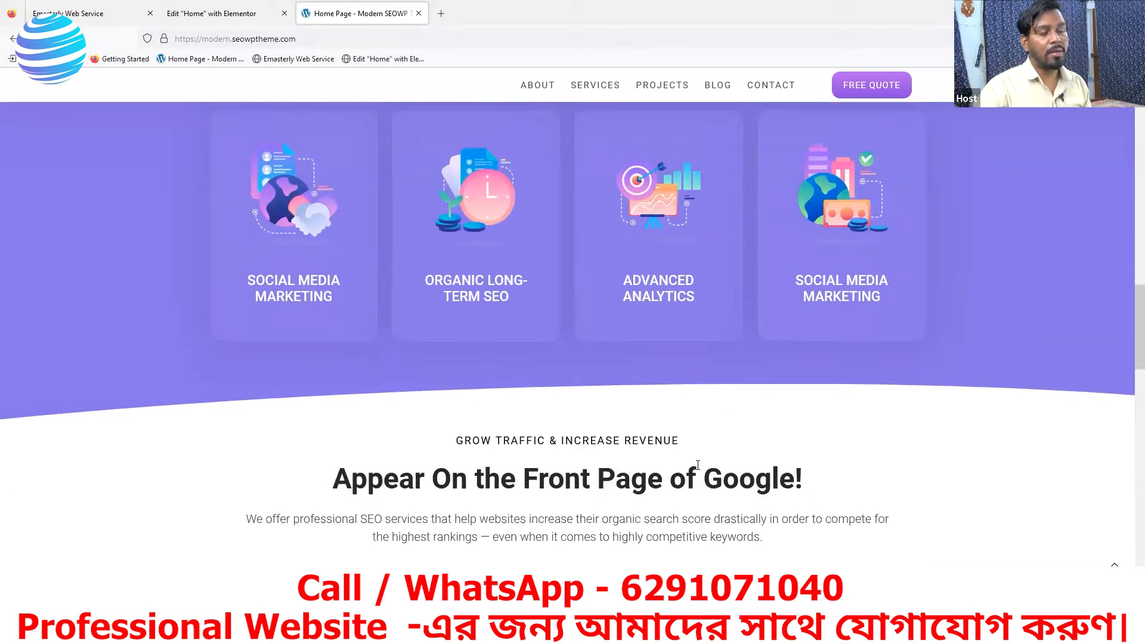
scroll(697, 465, "up", 5)
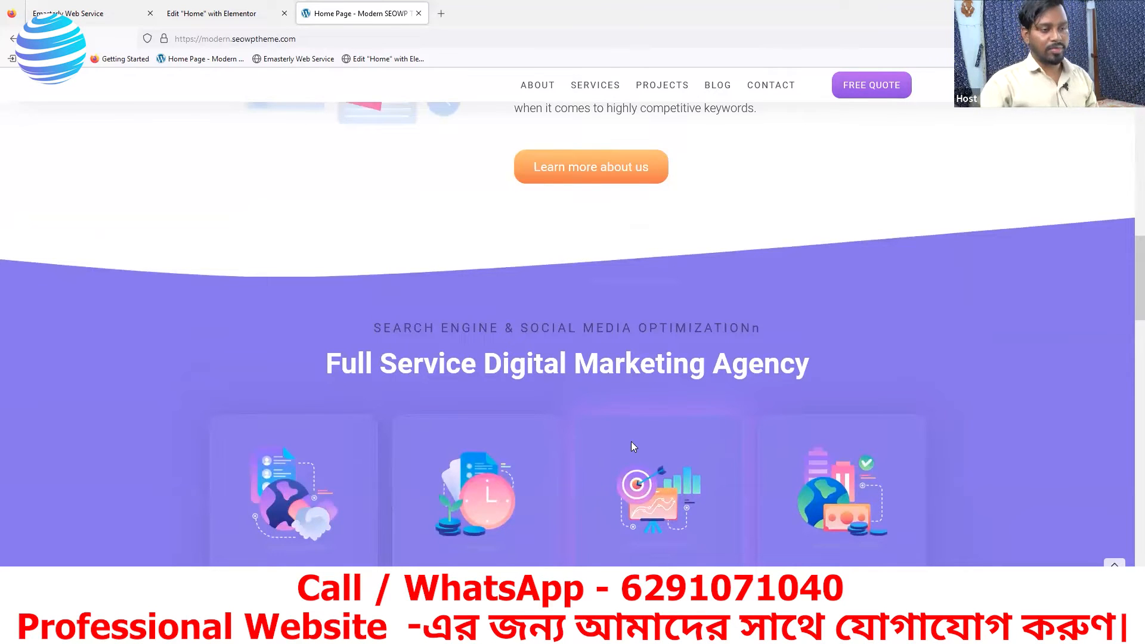
scroll(670, 433, "down", 8)
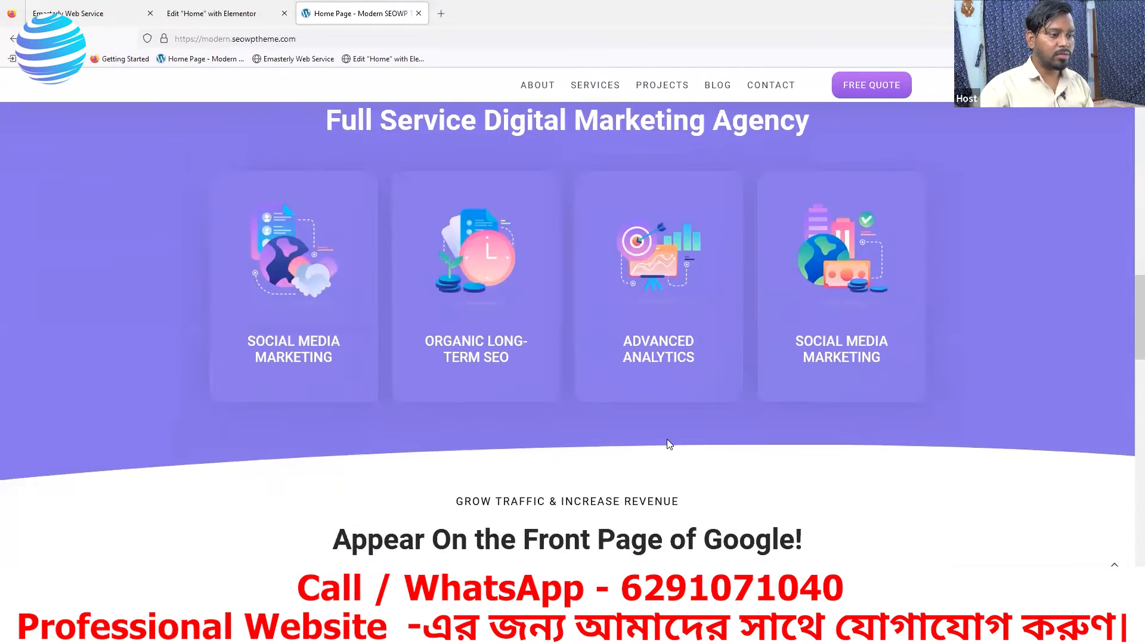
scroll(486, 508, "up", 2)
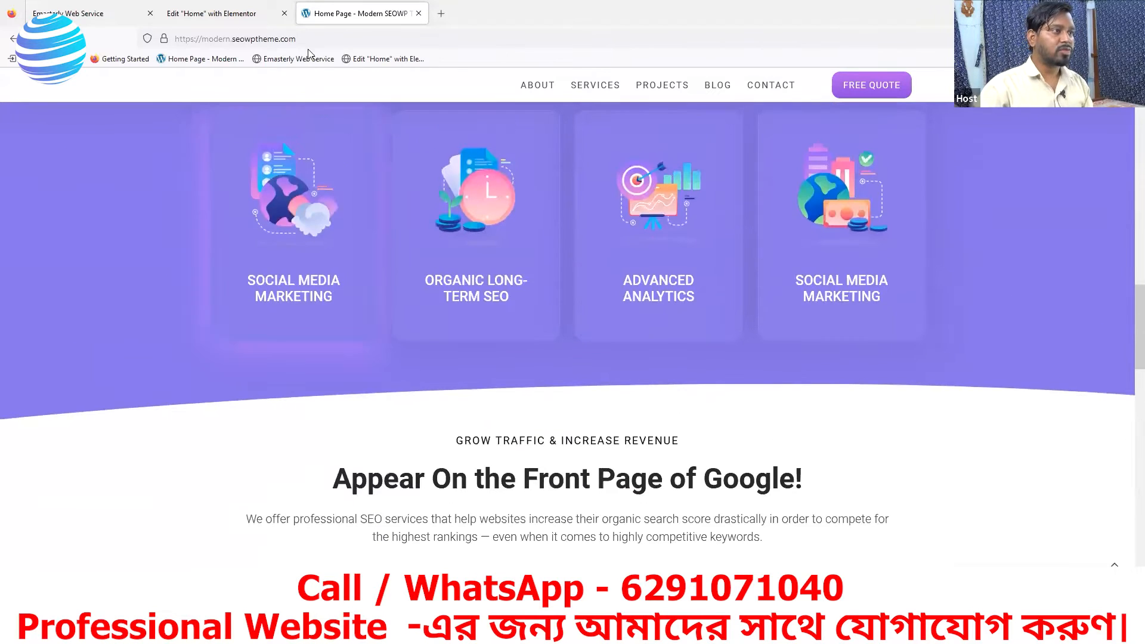
- Add a new container with the single-column, downward direction structure below the purple section in the Elementor editor
left_click(227, 22)
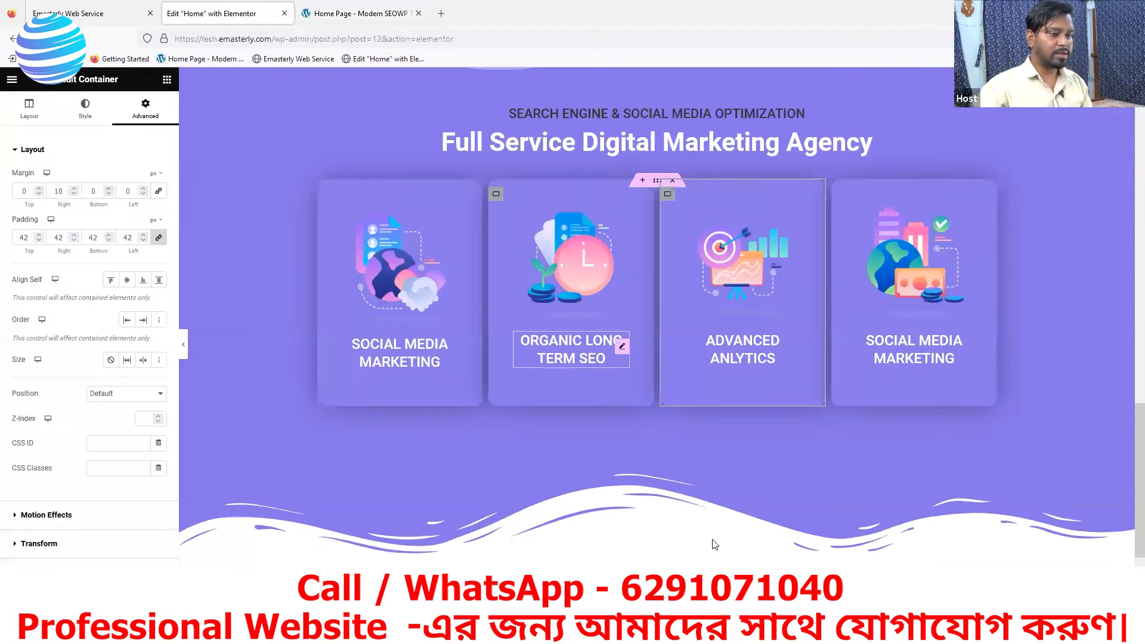
scroll(715, 544, "down", 3)
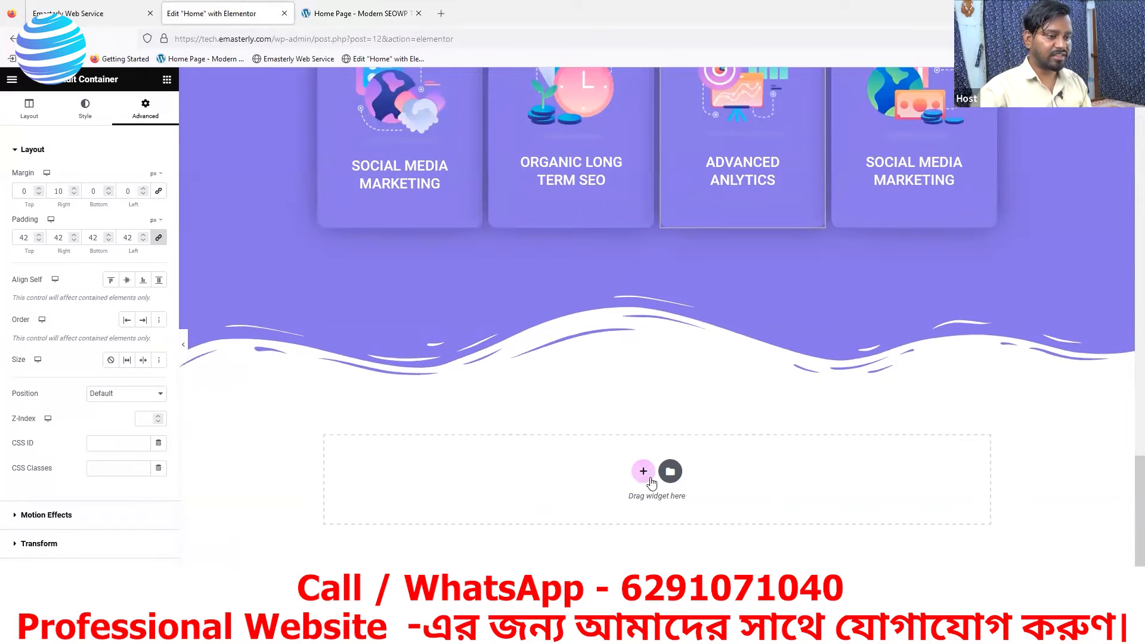
left_click(642, 474)
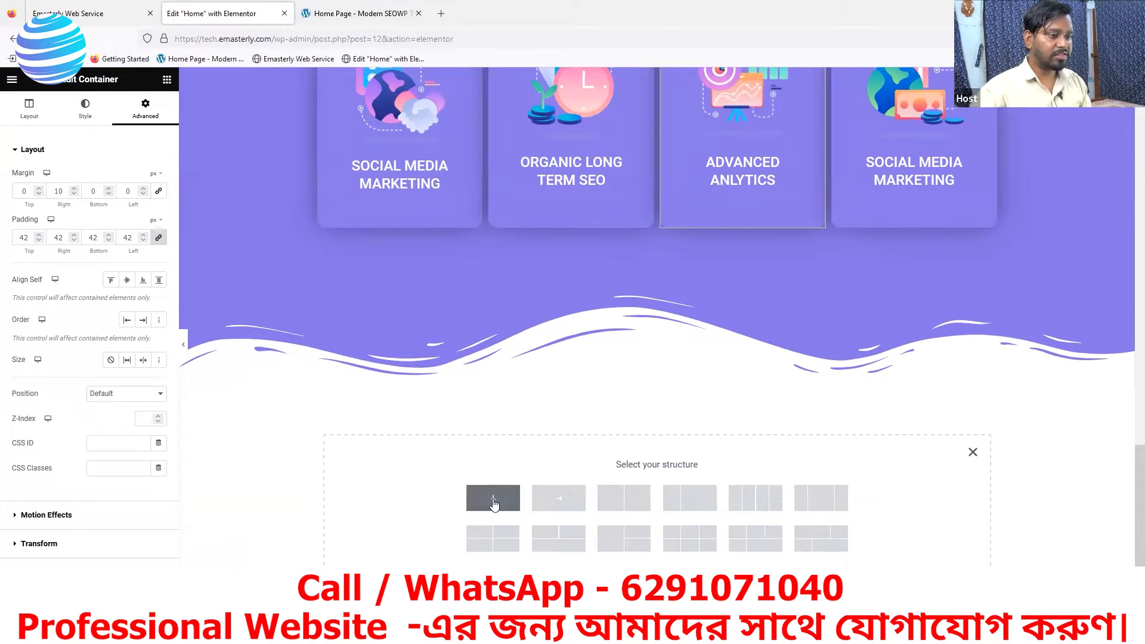
left_click(492, 499)
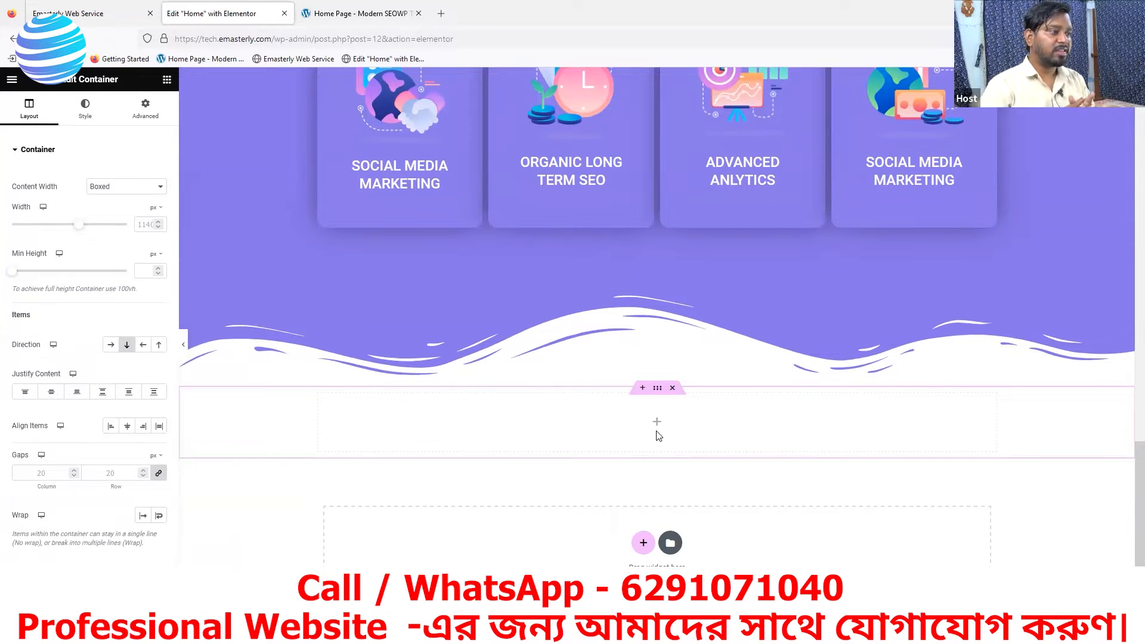
- Compare the purple section with the reference page and review the headings of the reference section that follows it
scroll(666, 424, "up", 5)
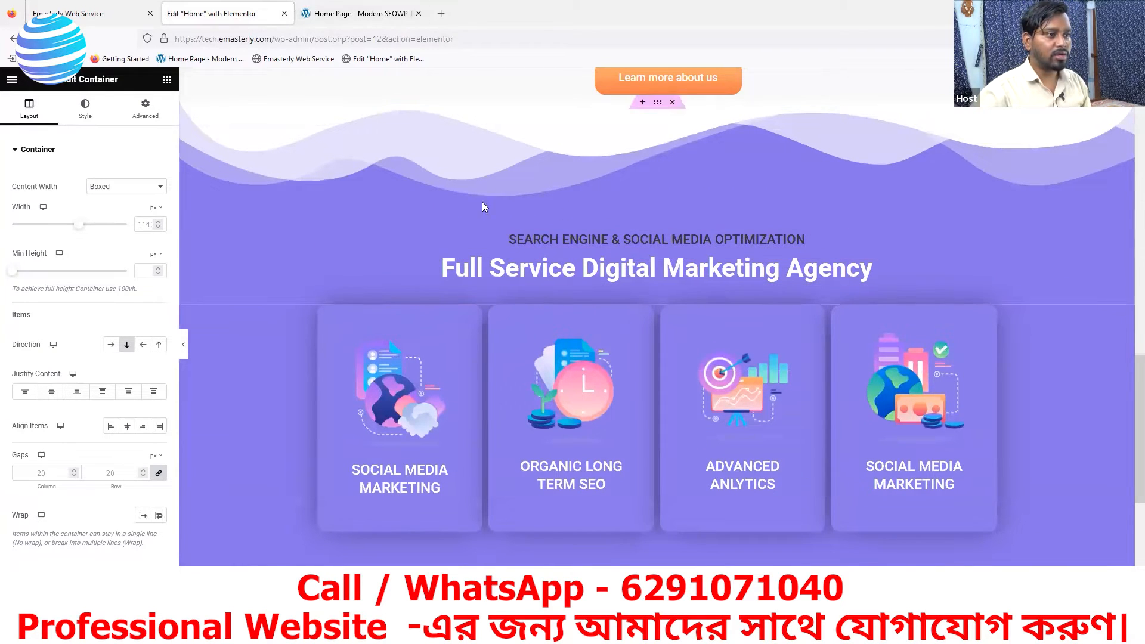
left_click(358, 13)
scroll(681, 417, "up", 6)
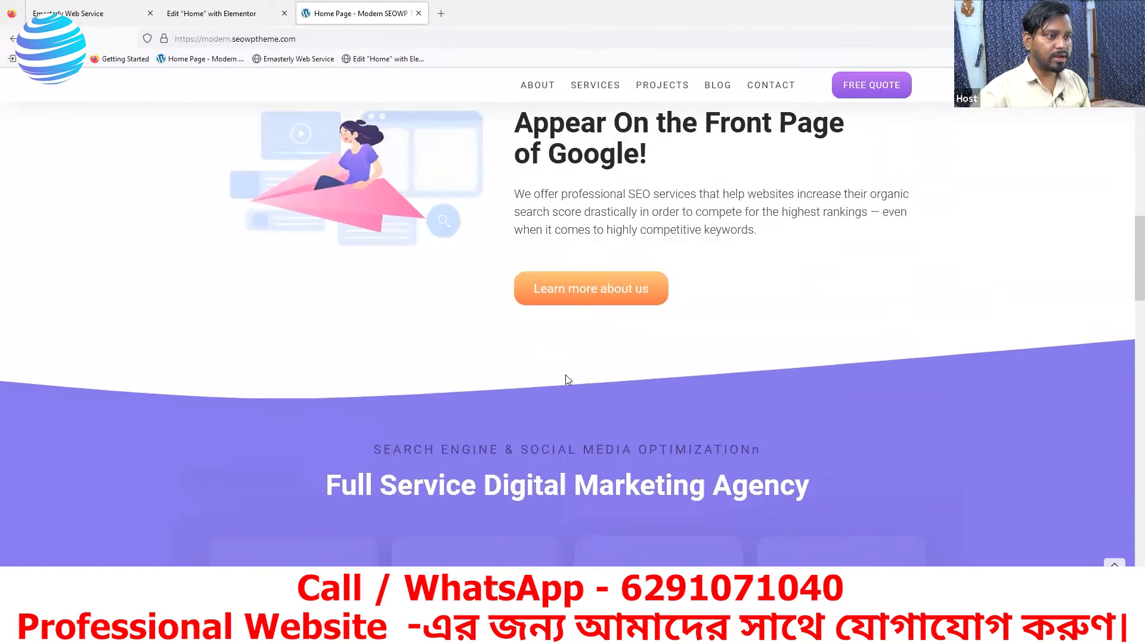
scroll(512, 479, "down", 8)
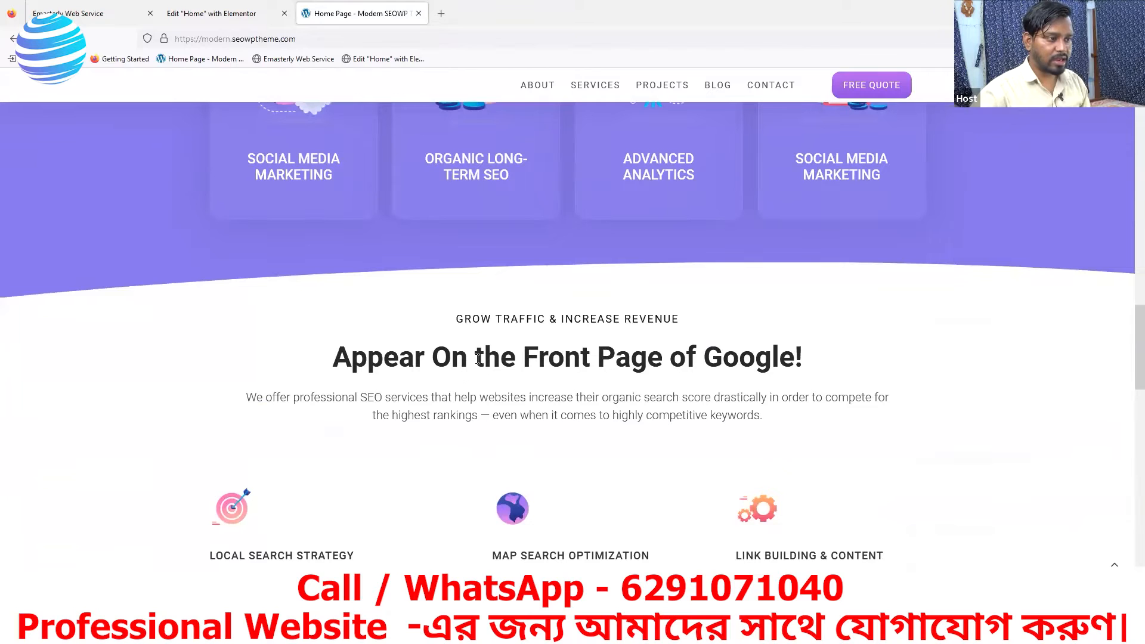
scroll(612, 336, "up", 6)
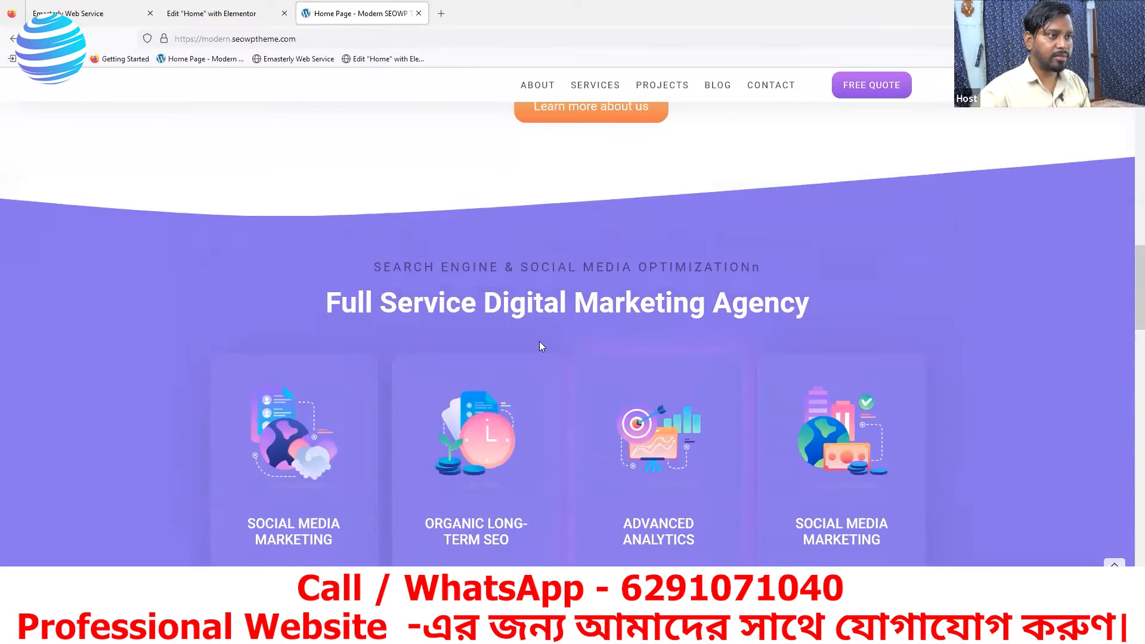
scroll(608, 515, "down", 3)
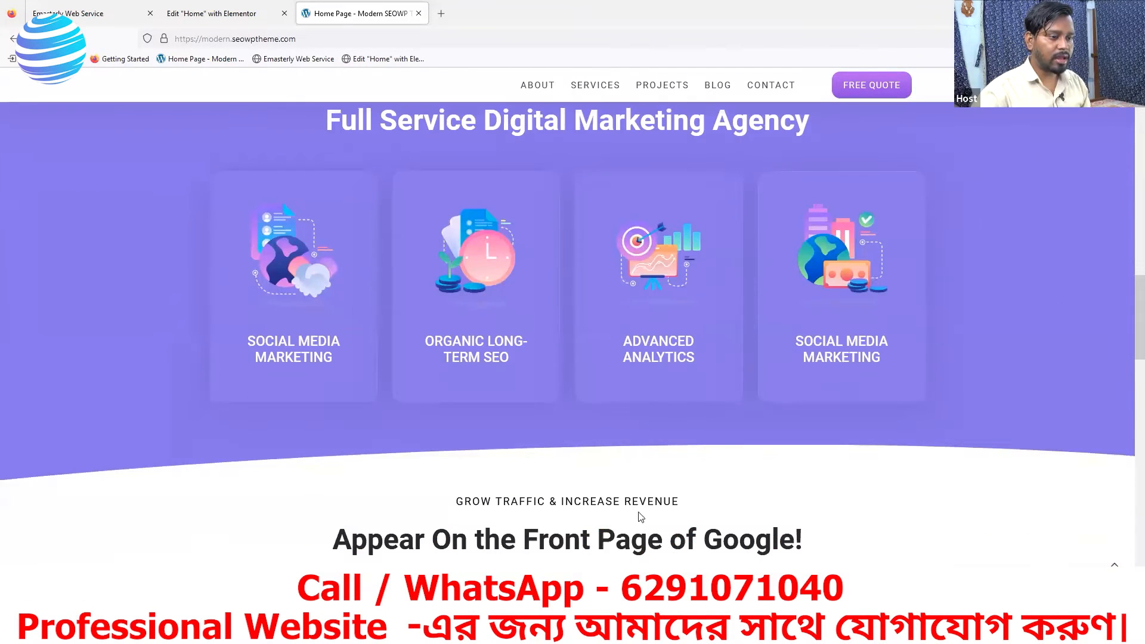
scroll(567, 540, "down", 2)
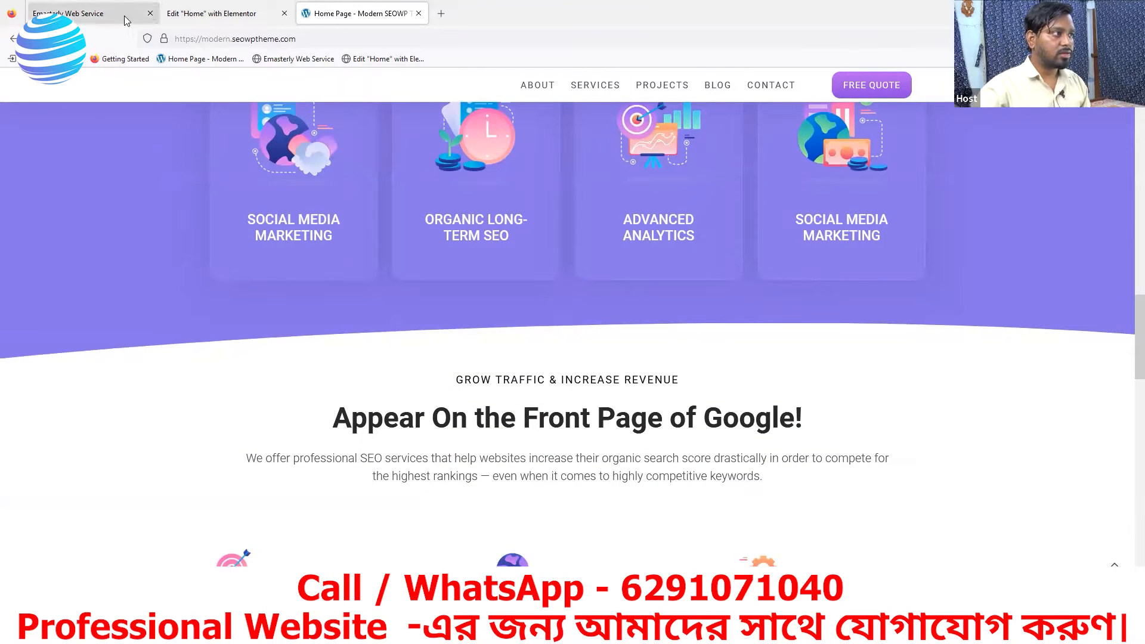
- Copy the SEARCH ENGINE & SOCIAL MEDIA OPTIMIZATION heading from the purple section into the empty container below it in the Elementor editor
left_click(212, 13)
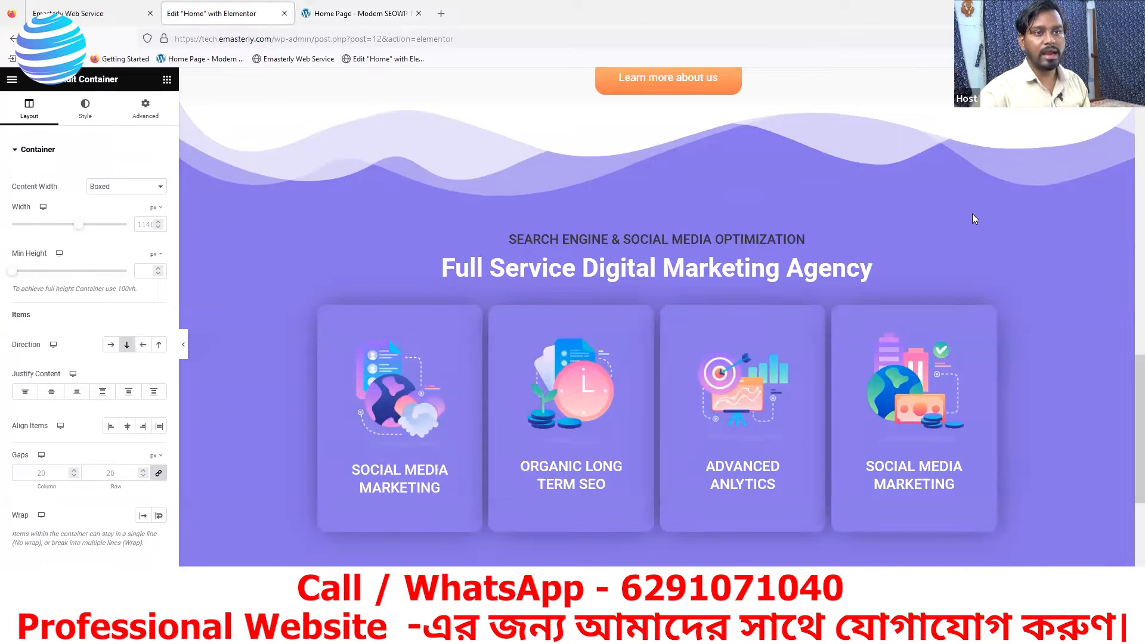
right_click(987, 249)
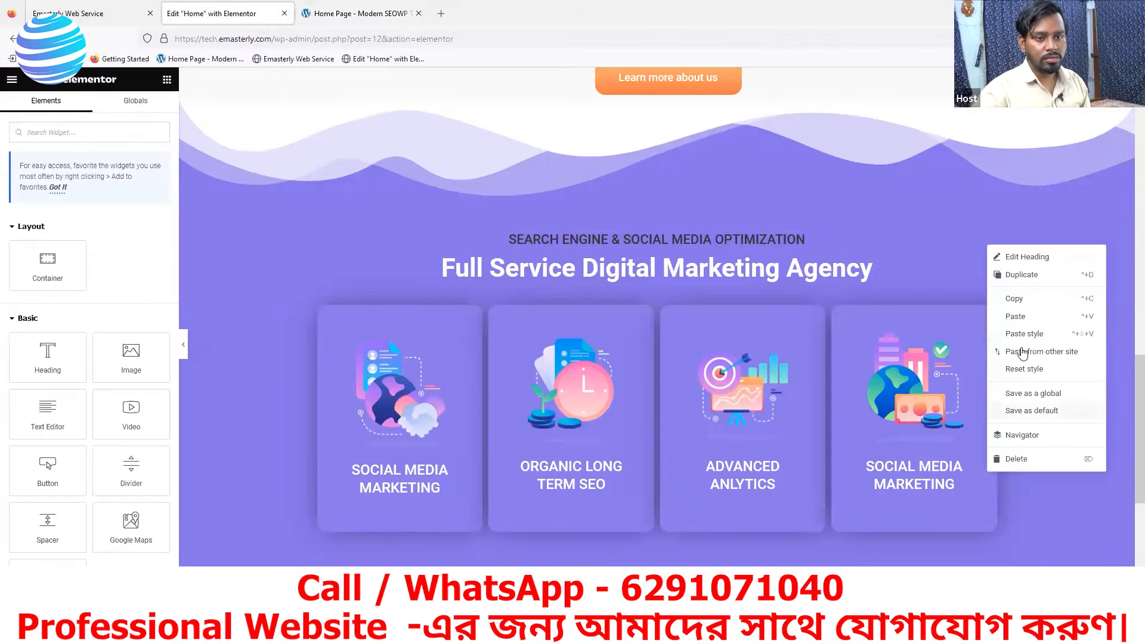
left_click(1012, 304)
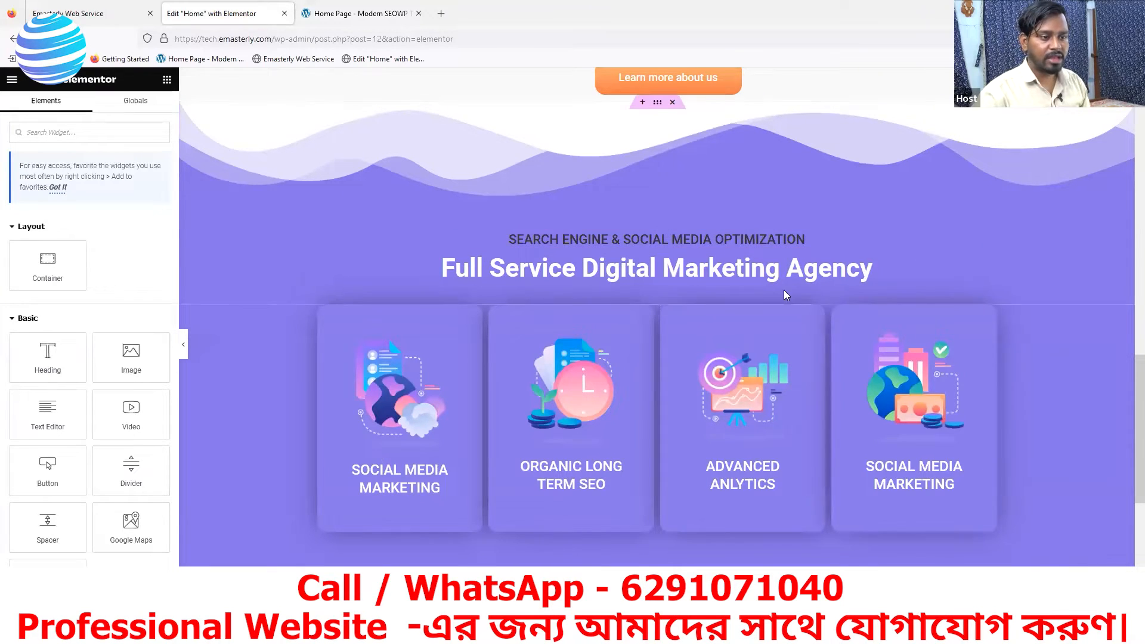
scroll(775, 298, "down", 5)
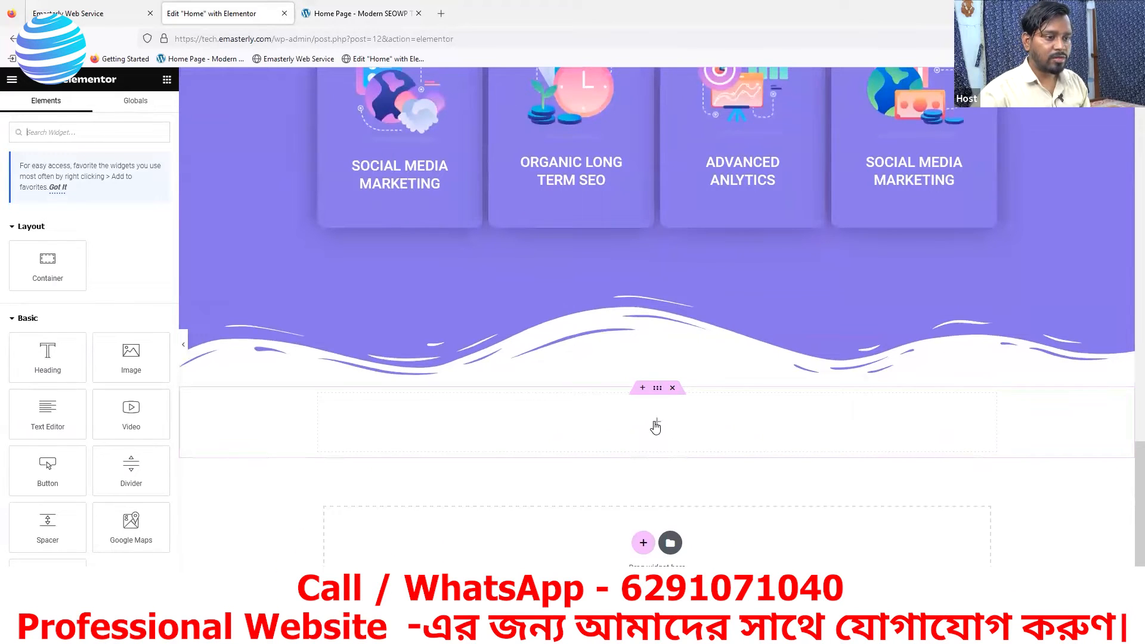
right_click(656, 427)
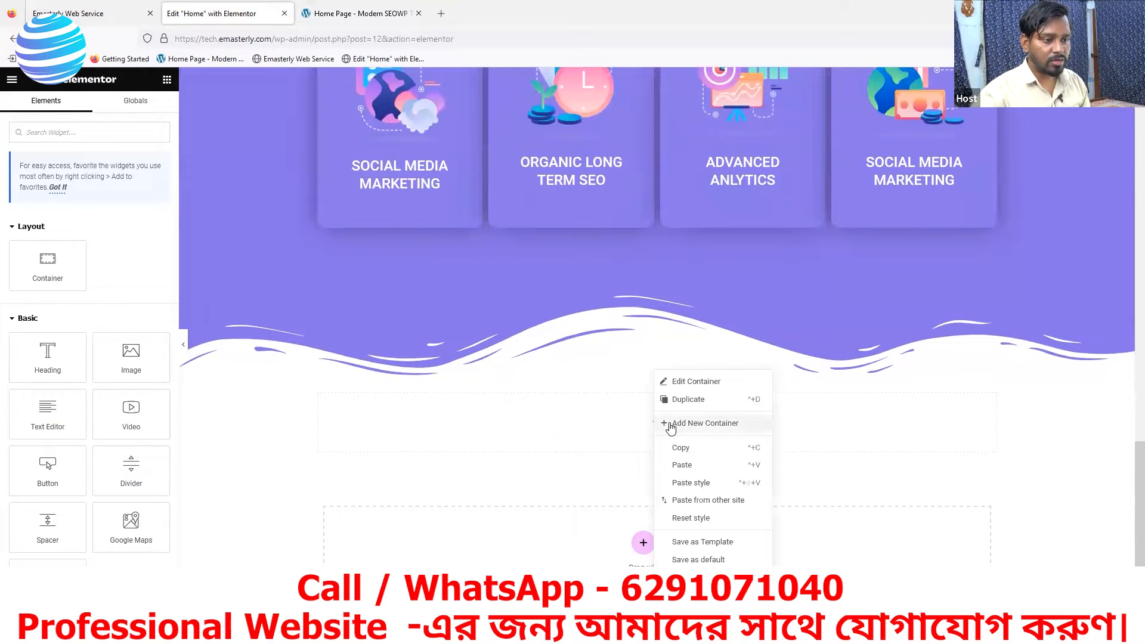
left_click(684, 463)
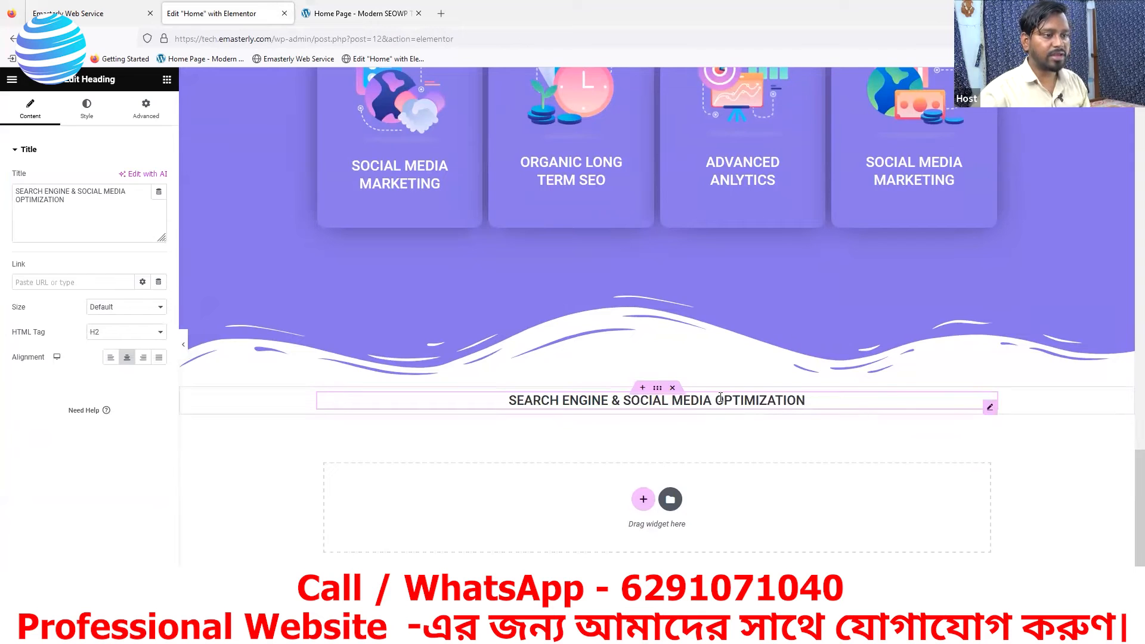
- Copy the Full Service Digital Marketing Agency heading from the purple section into the new container, beneath the pasted subtitle heading
scroll(720, 397, "up", 10)
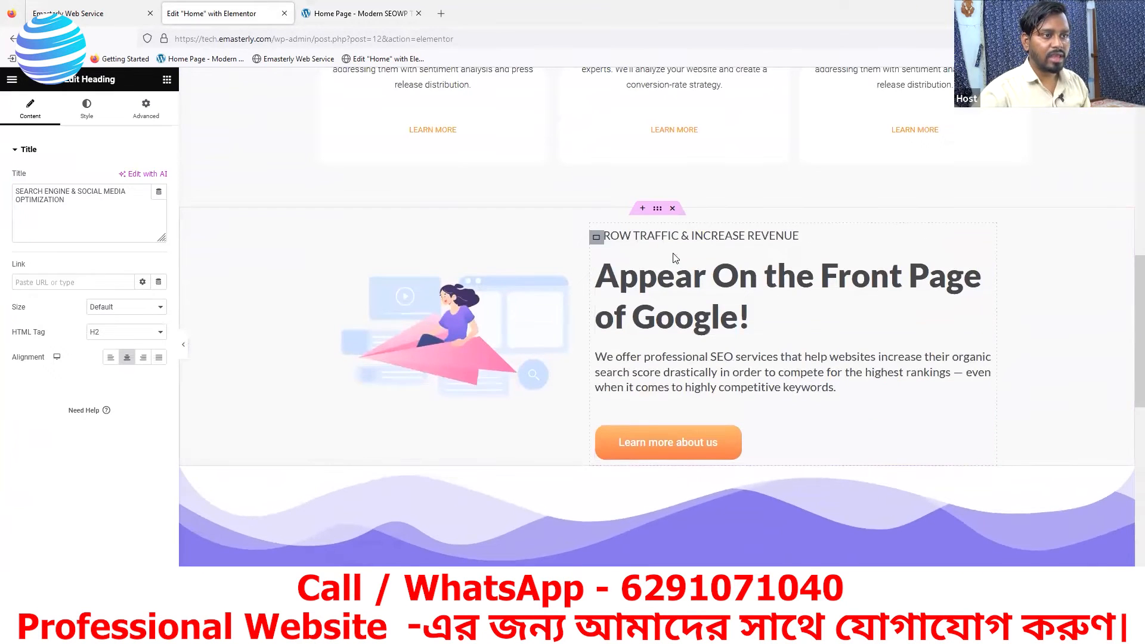
scroll(729, 274, "up", 1)
scroll(731, 281, "down", 2)
scroll(733, 281, "up", 3)
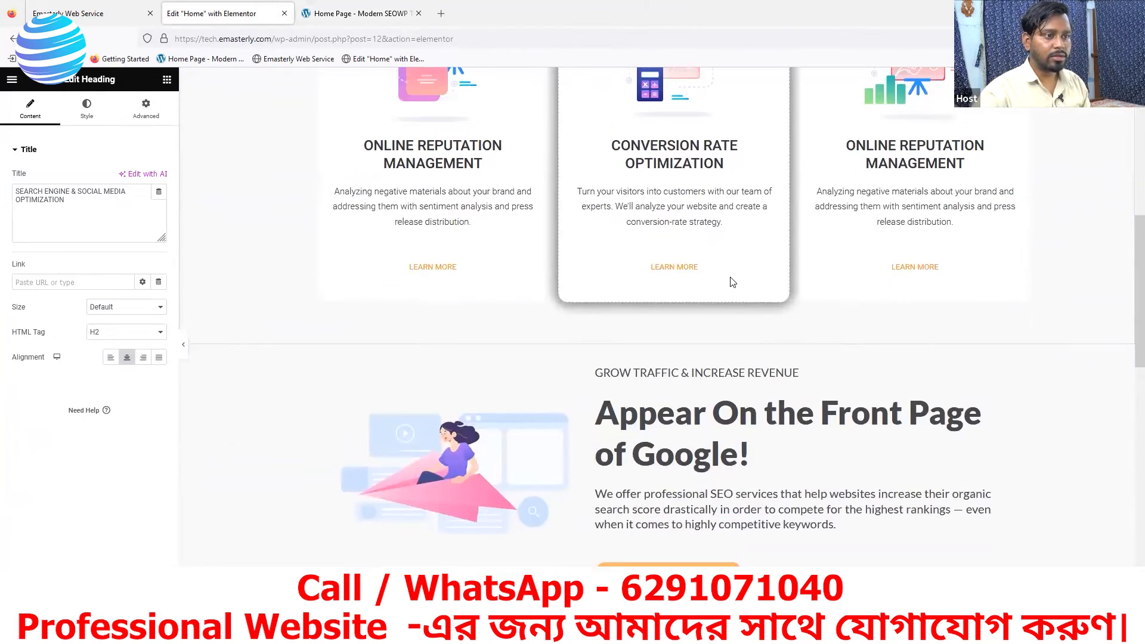
scroll(733, 282, "up", 5)
scroll(718, 334, "down", 9)
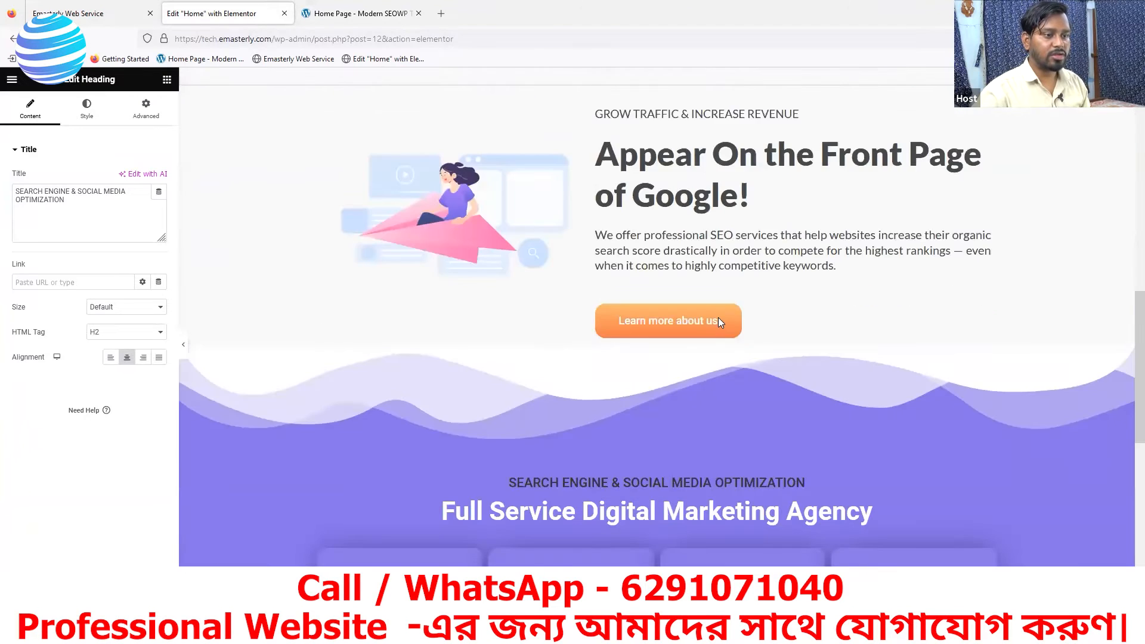
scroll(720, 322, "down", 4)
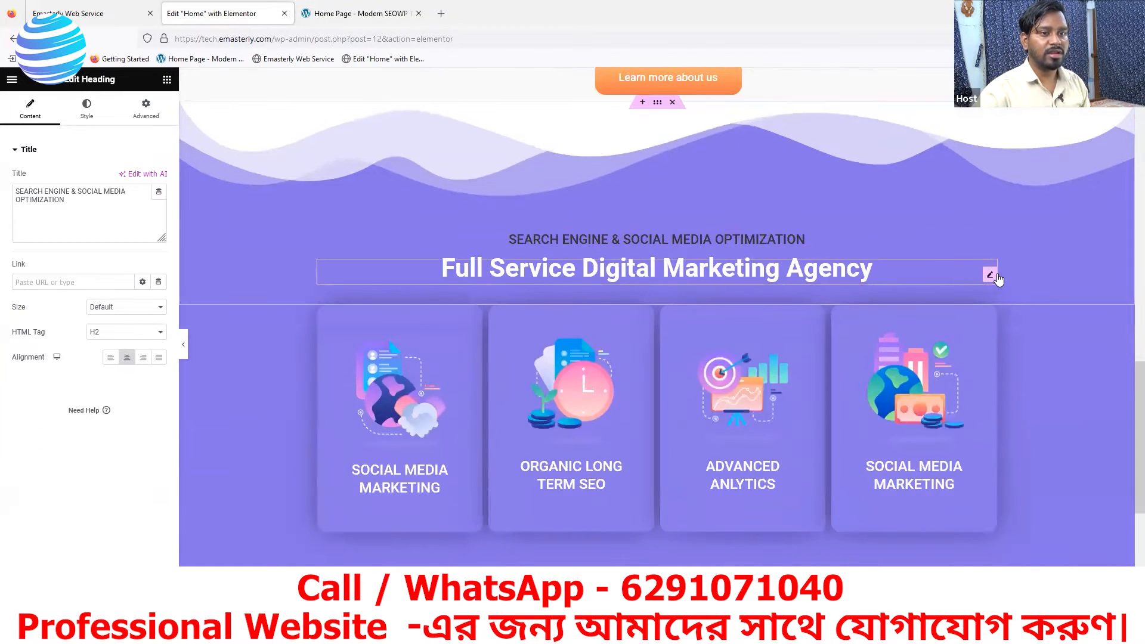
right_click(989, 276)
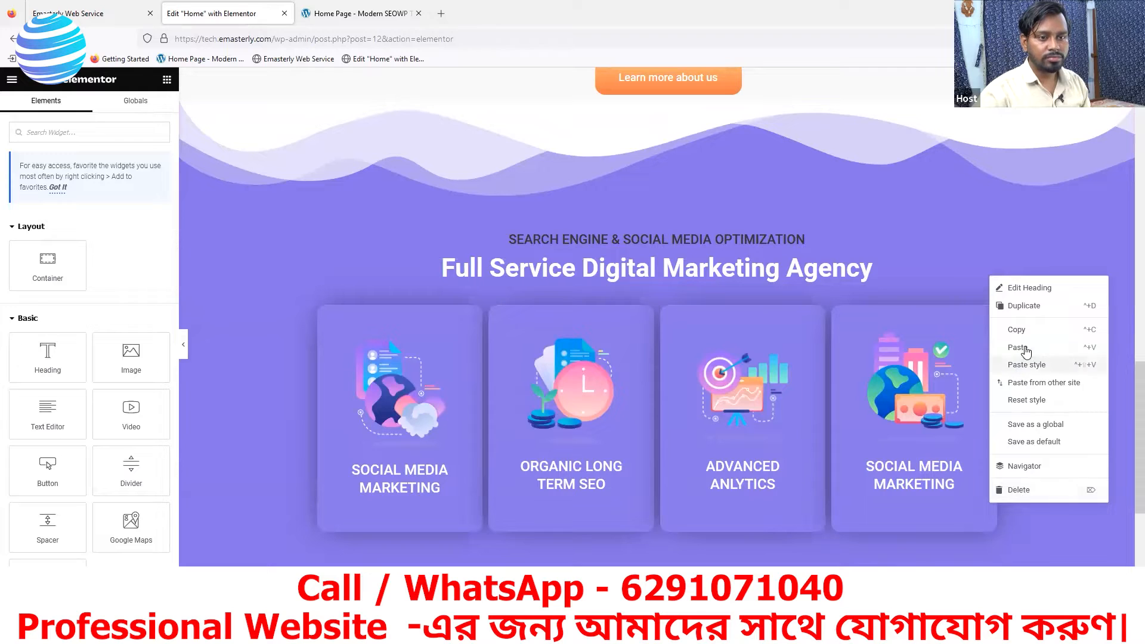
left_click(1020, 348)
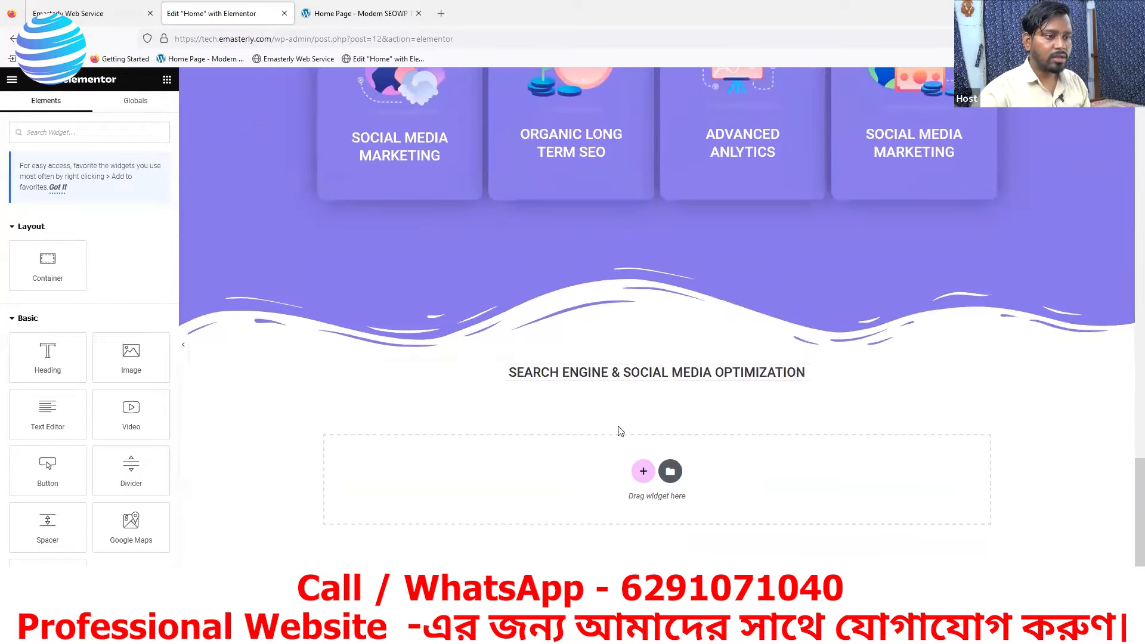
right_click(592, 402)
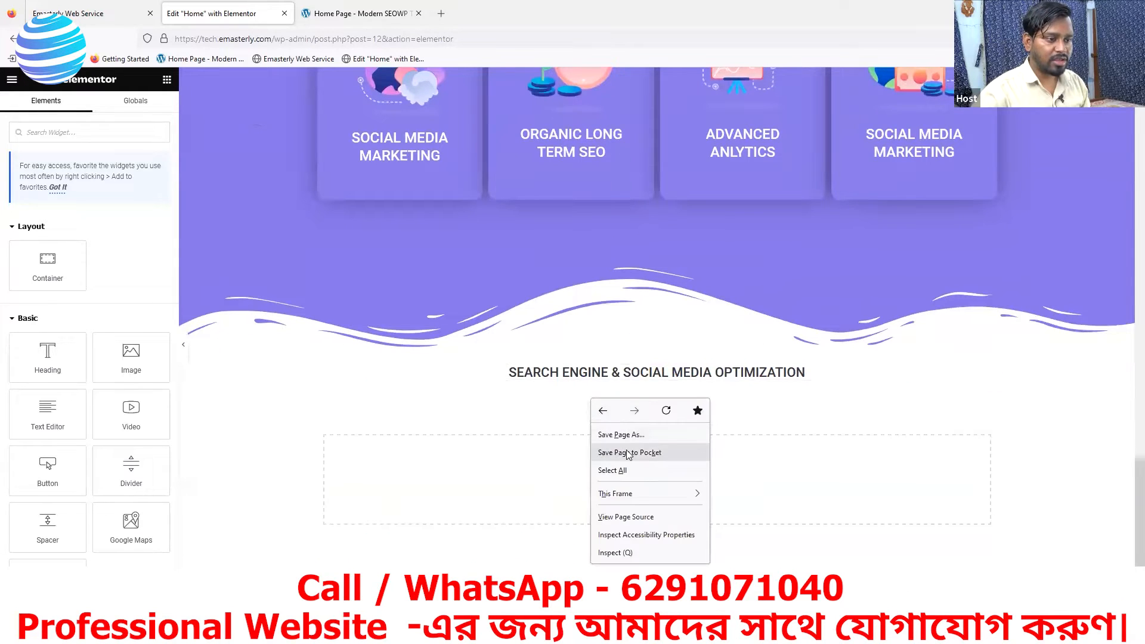
left_click(728, 405)
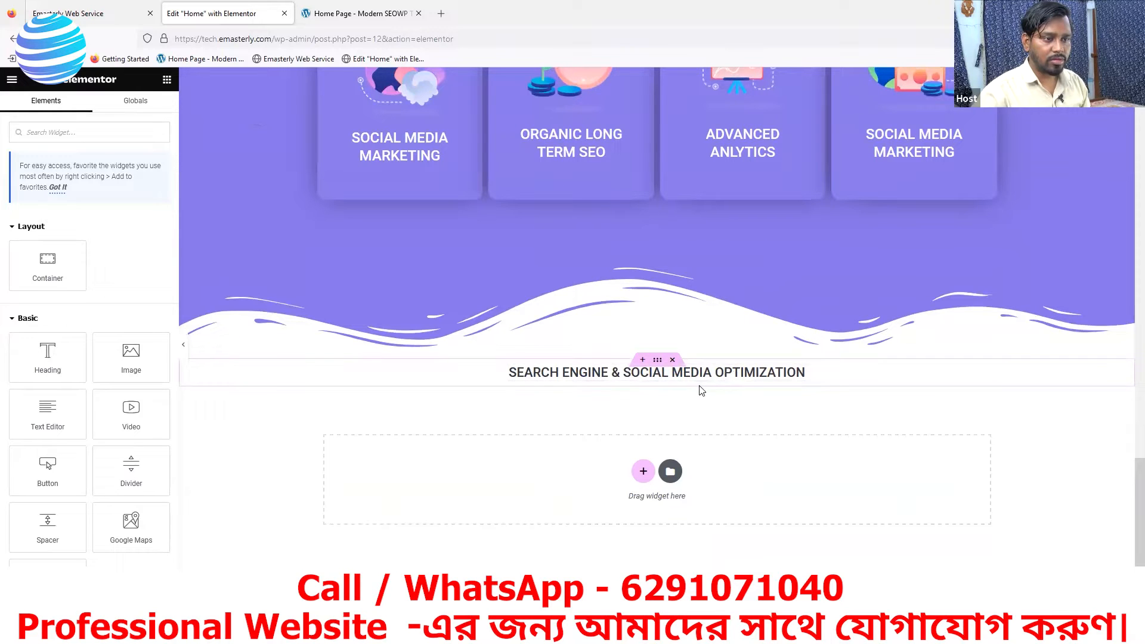
right_click(701, 386)
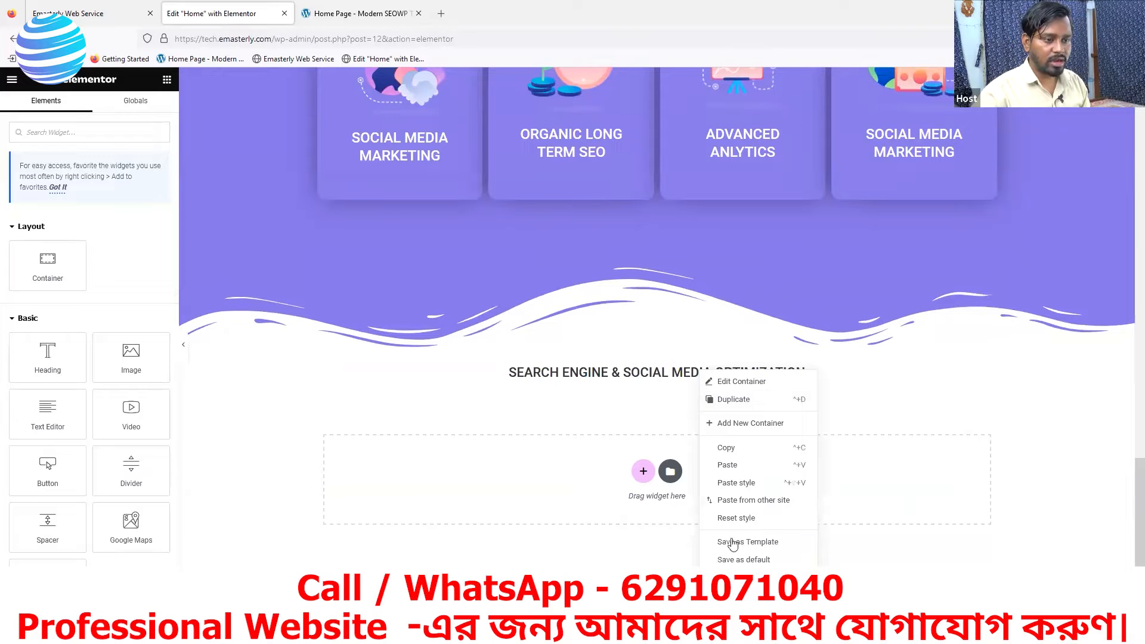
left_click(731, 471)
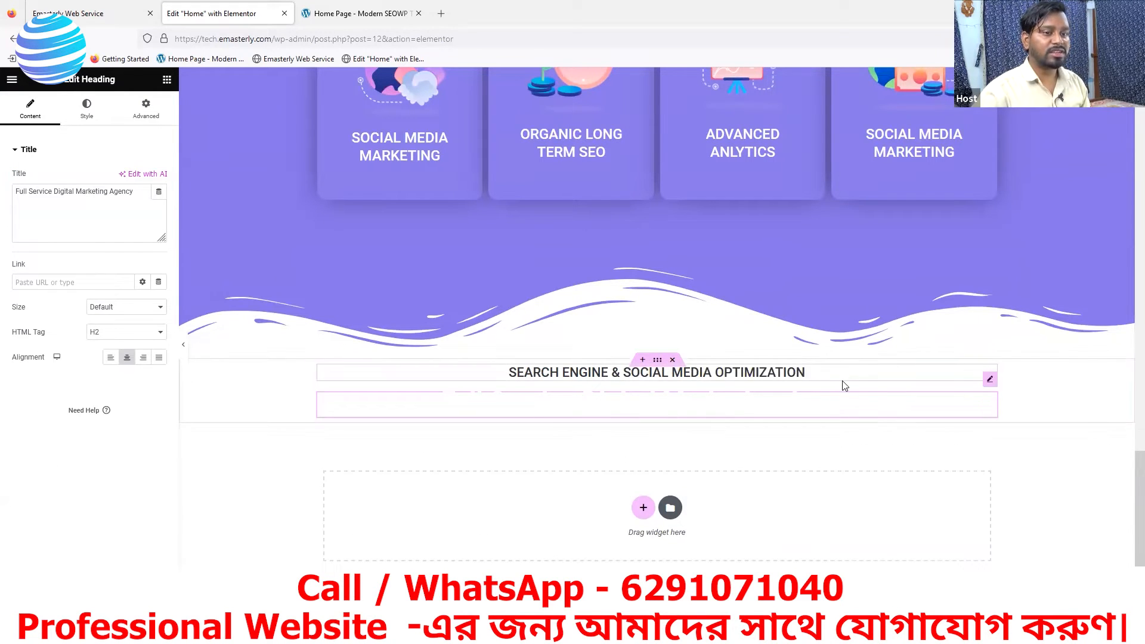
scroll(493, 349, "up", 2)
scroll(492, 344, "up", 4)
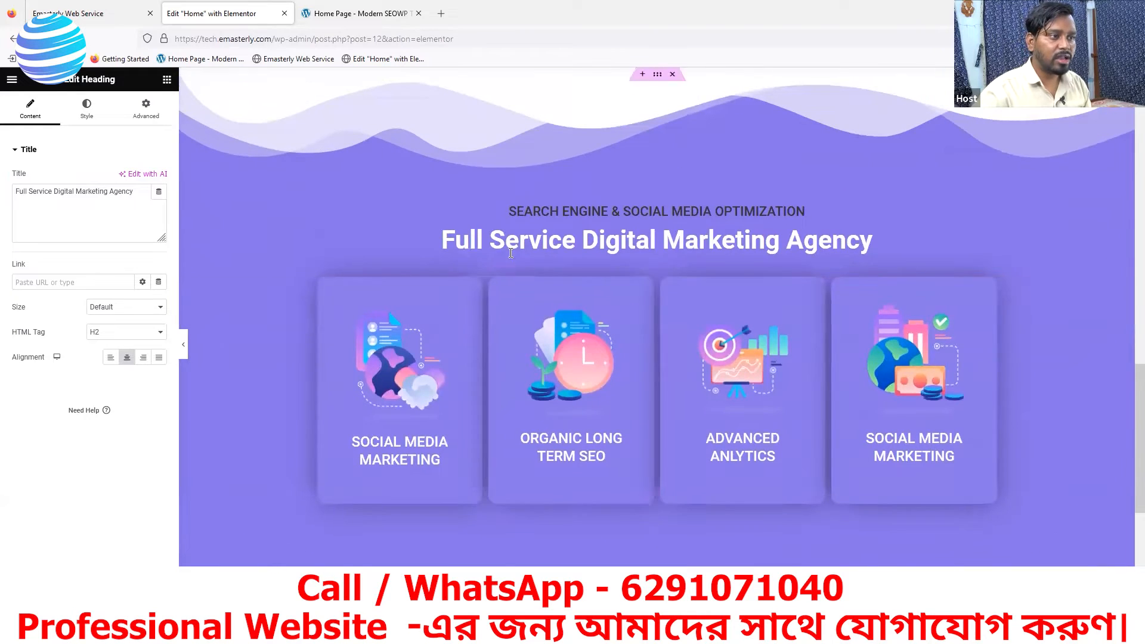
scroll(707, 462, "down", 4)
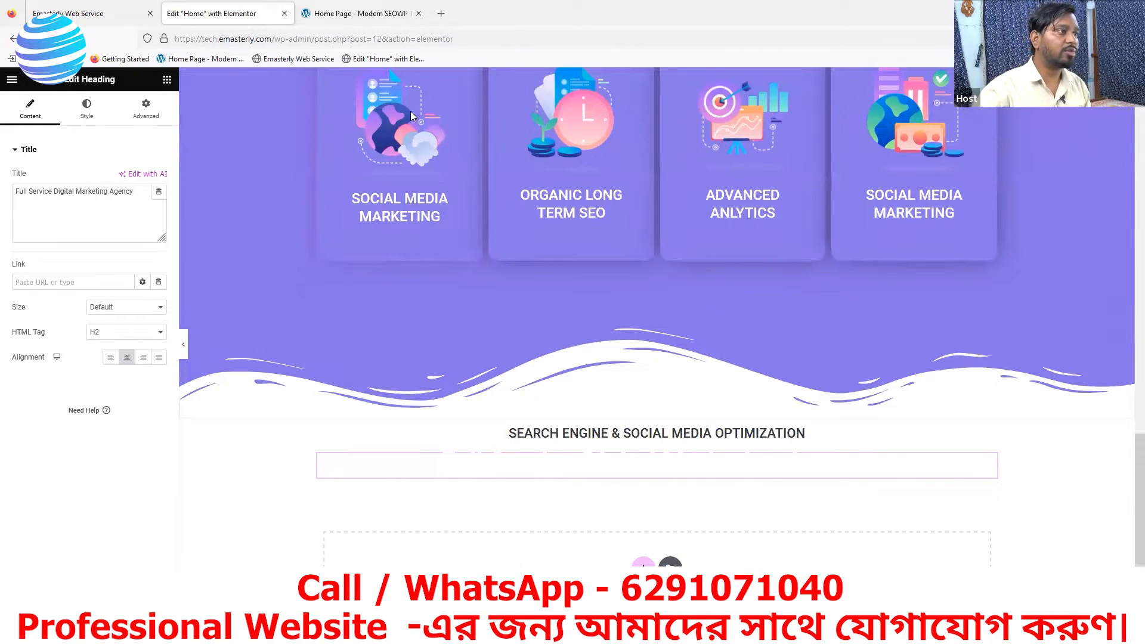
- Sample the dark text colour of the "Appear On the Front Page of Google!" heading on the reference page with the eyedropper
left_click(352, 16)
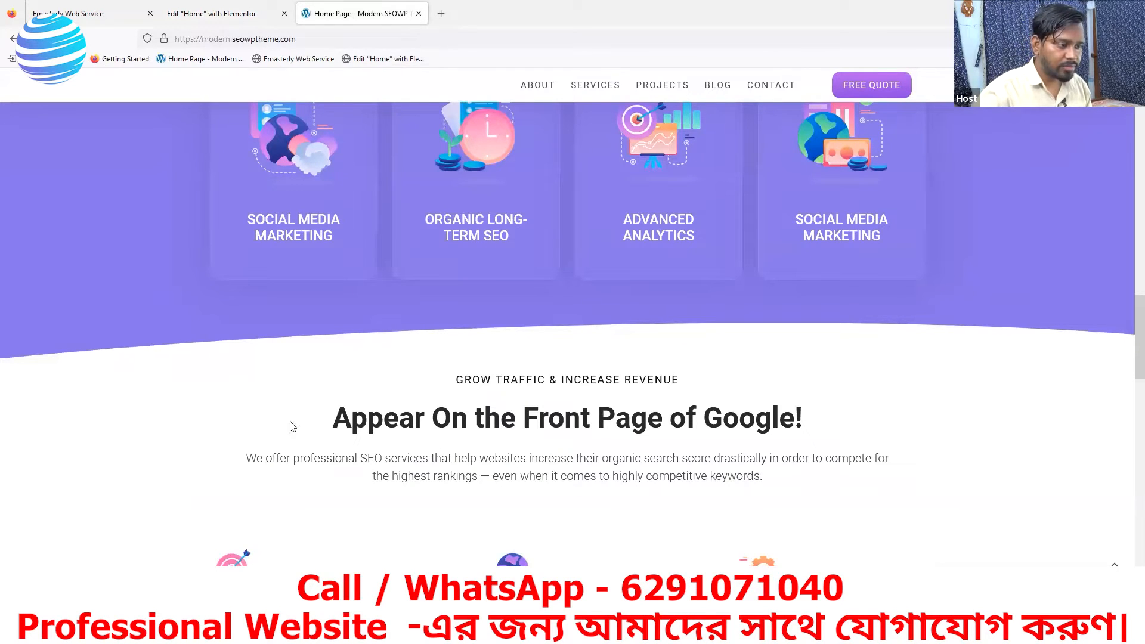
right_click(264, 382)
left_click(286, 534)
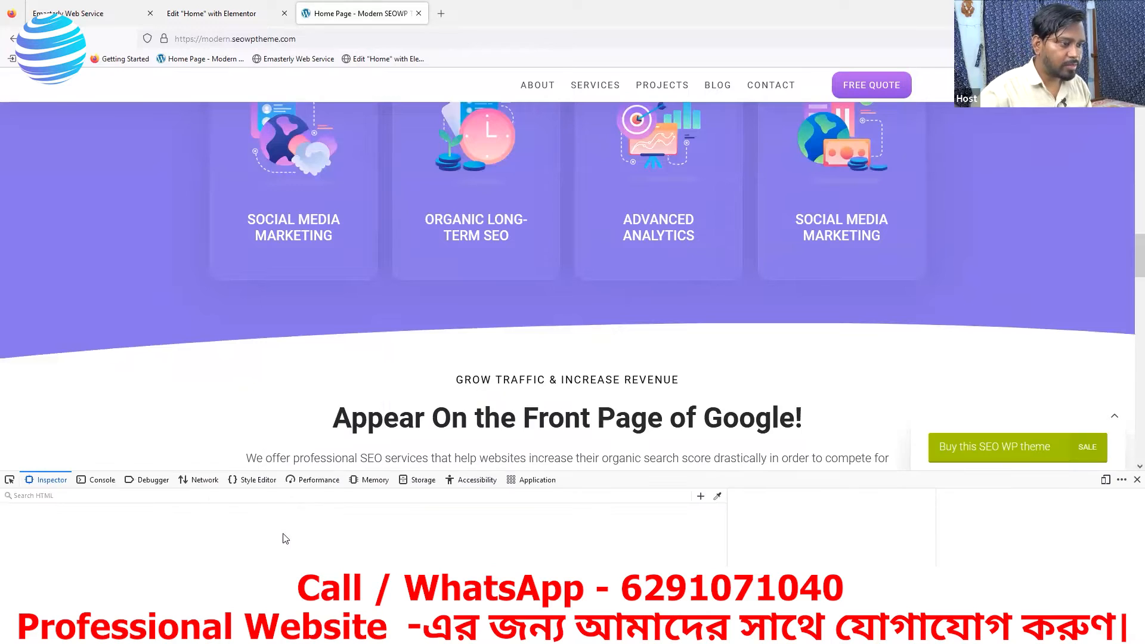
left_click(717, 496)
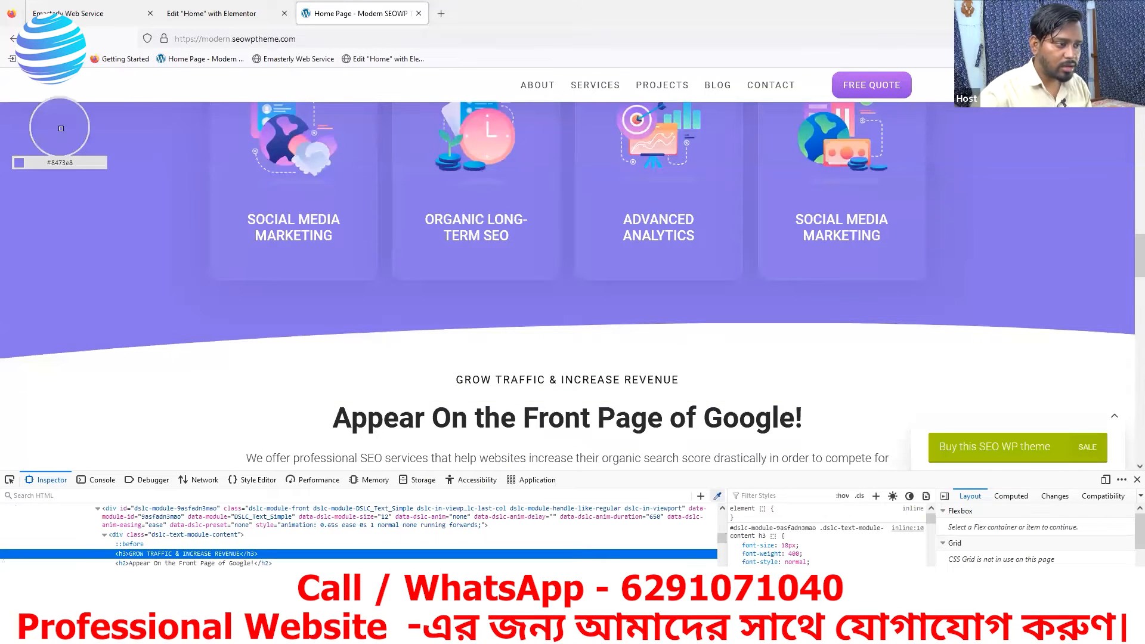
left_click(342, 412)
- Set the text color of the copied Full Service Digital Marketing Agency heading in the new Elementor container to the sampled #27282b
left_click(224, 16)
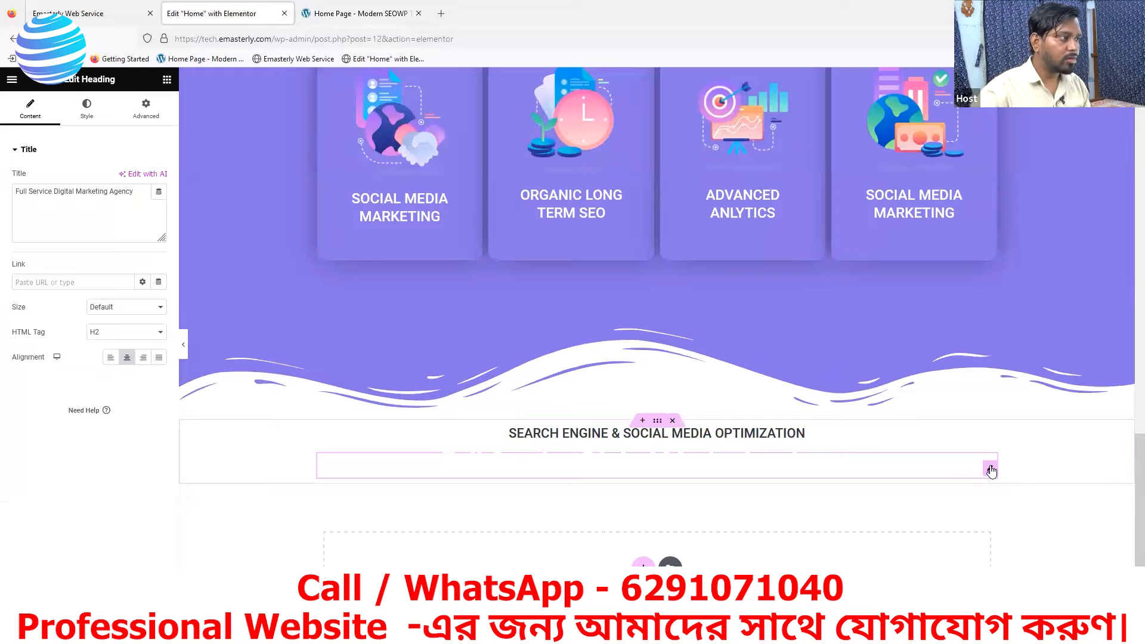
left_click(87, 109)
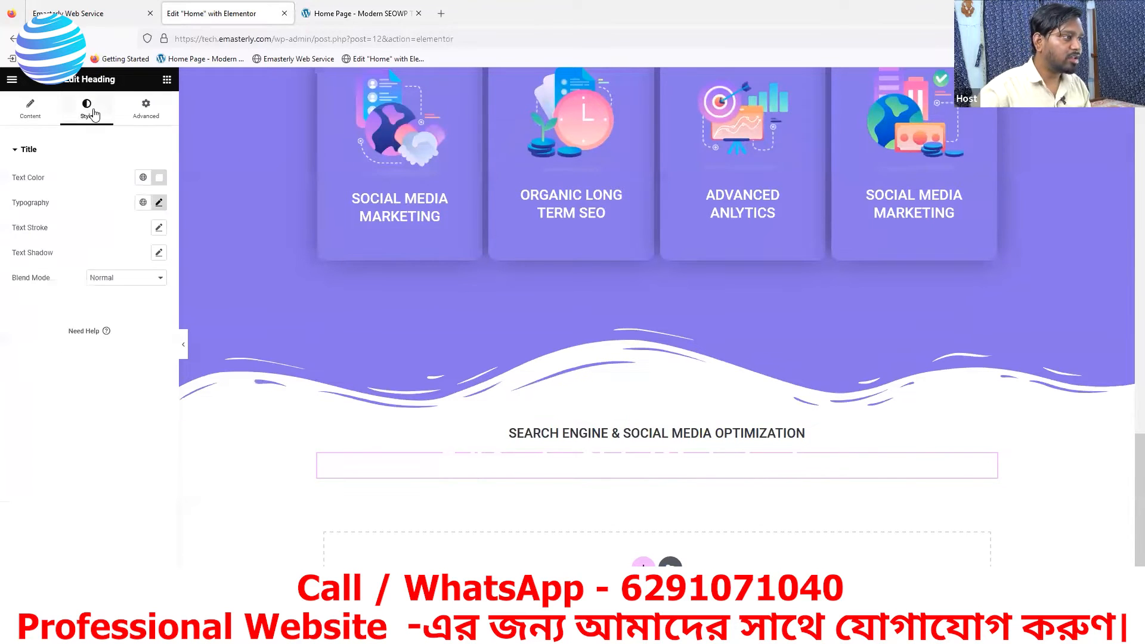
left_click(159, 177)
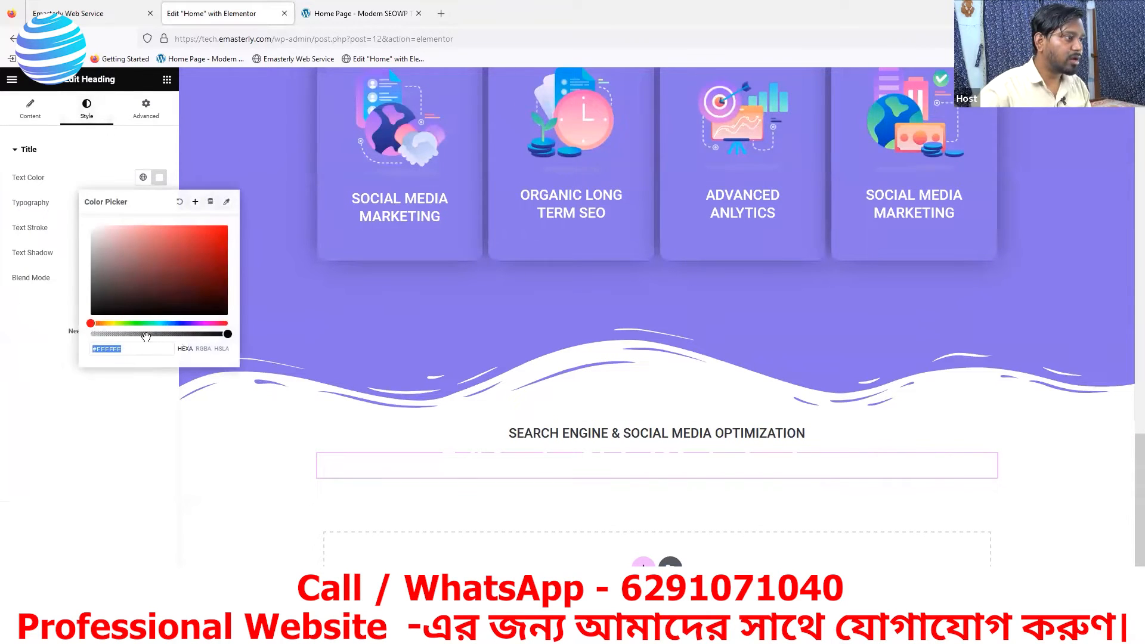
key("ctrl+v")
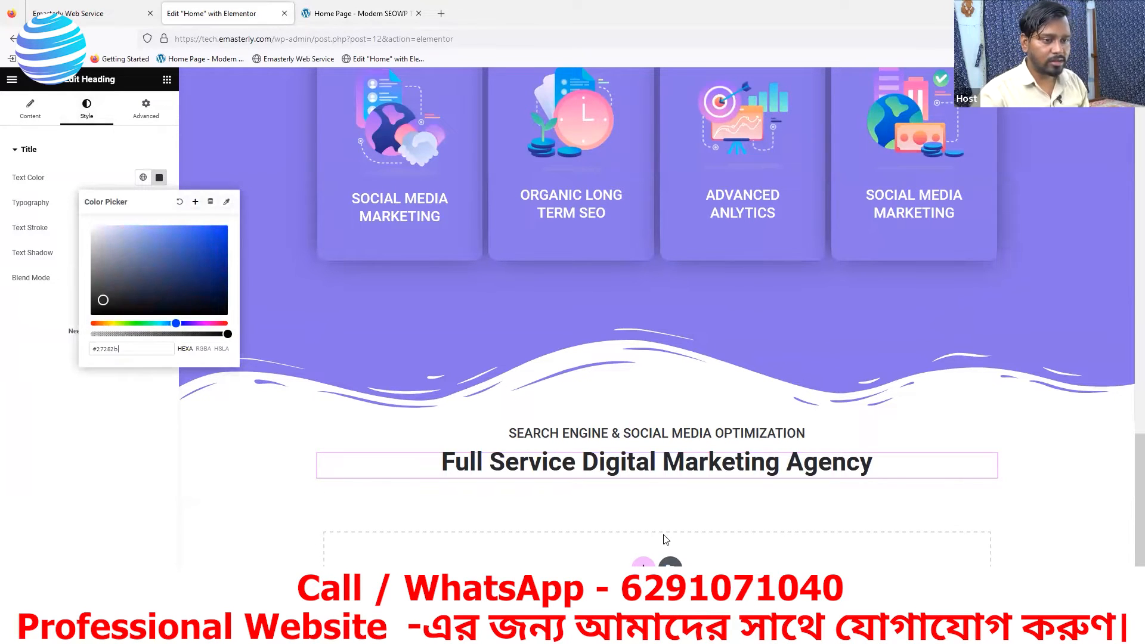
- Close the reference page's inspector and replace the copied main heading's title in Elementor with the reference text "Appear On the Front Page of Google!"
left_click(426, 14)
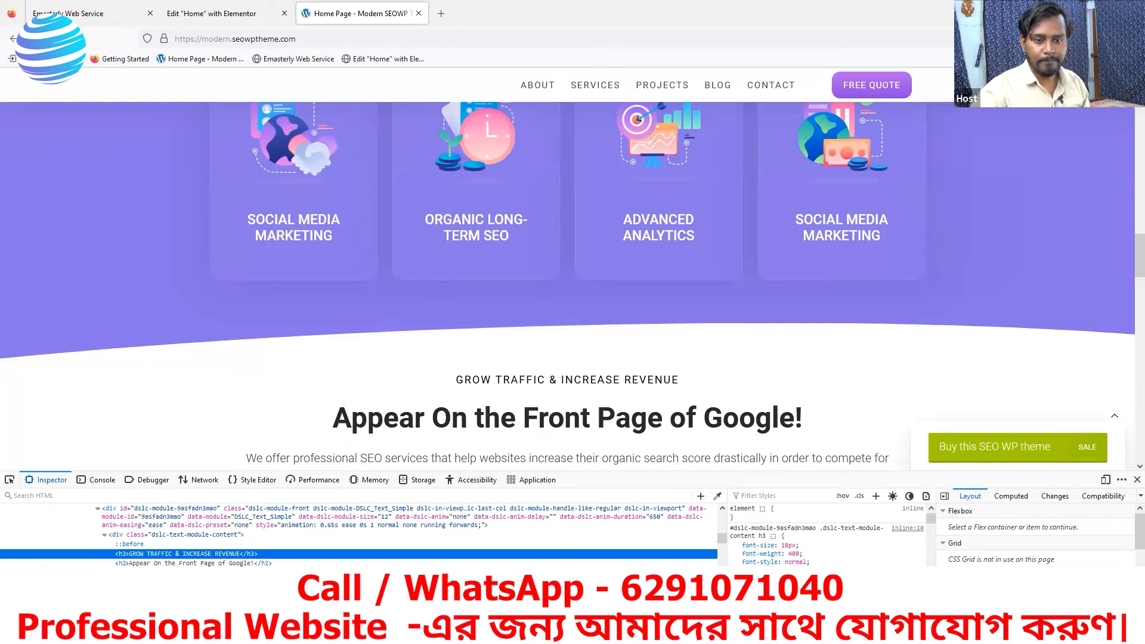
left_click(1137, 480)
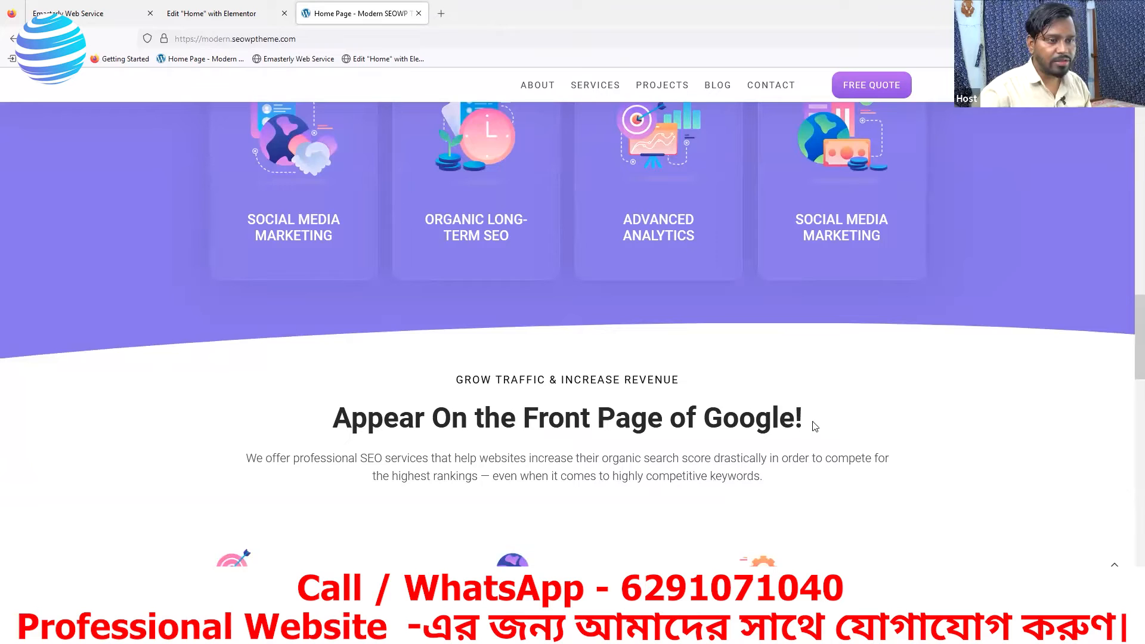
left_click_drag(831, 423, 332, 431)
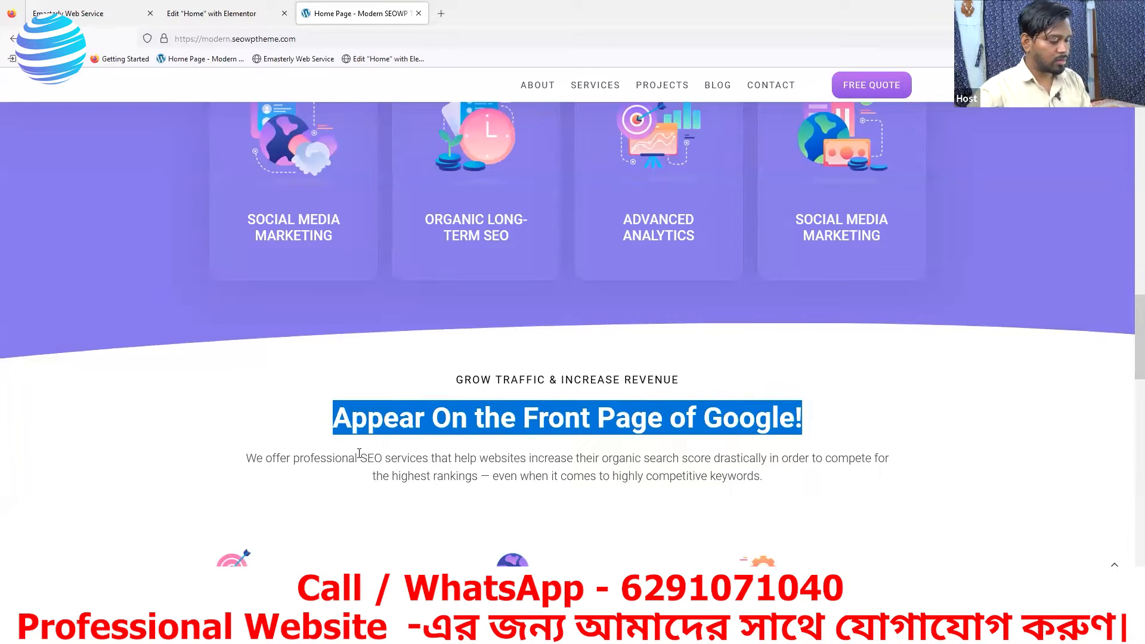
left_click(202, 13)
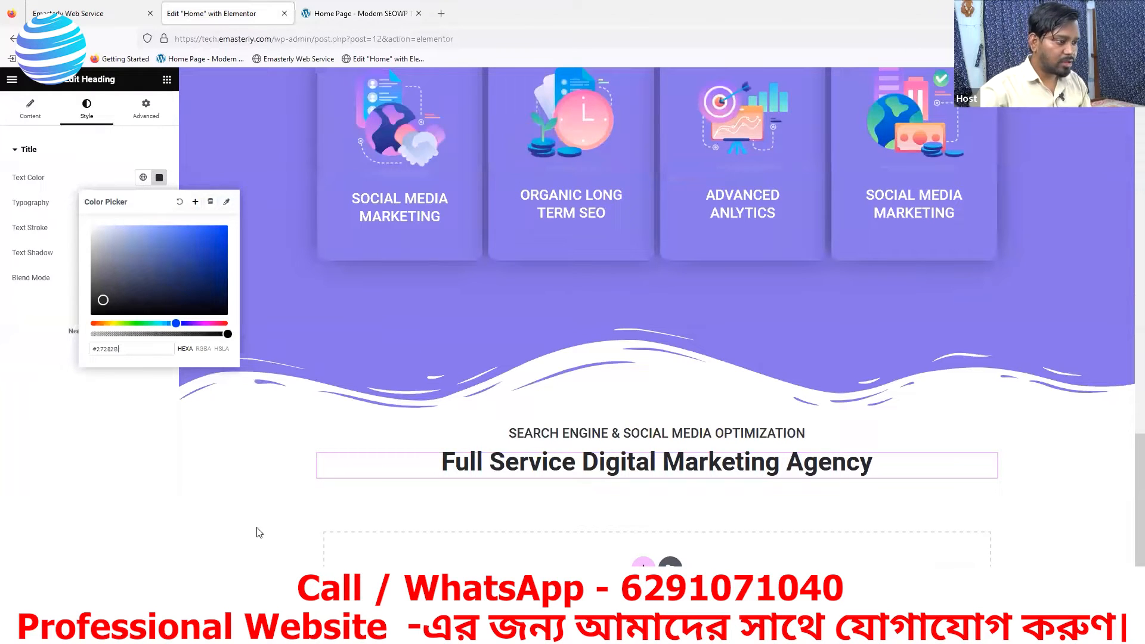
left_click(210, 465)
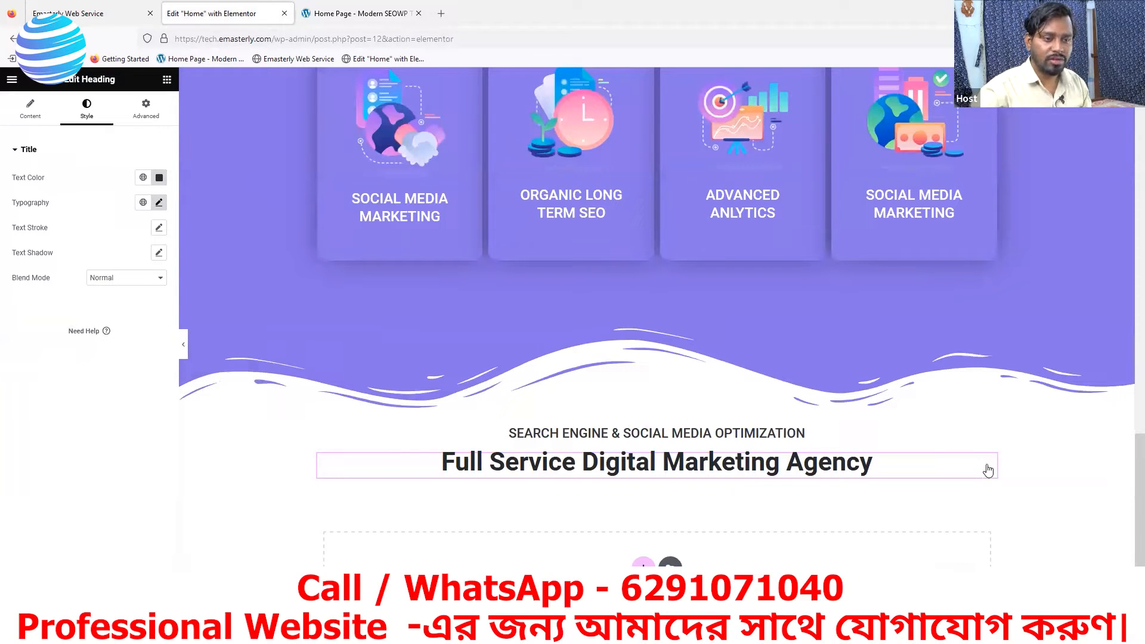
left_click(31, 115)
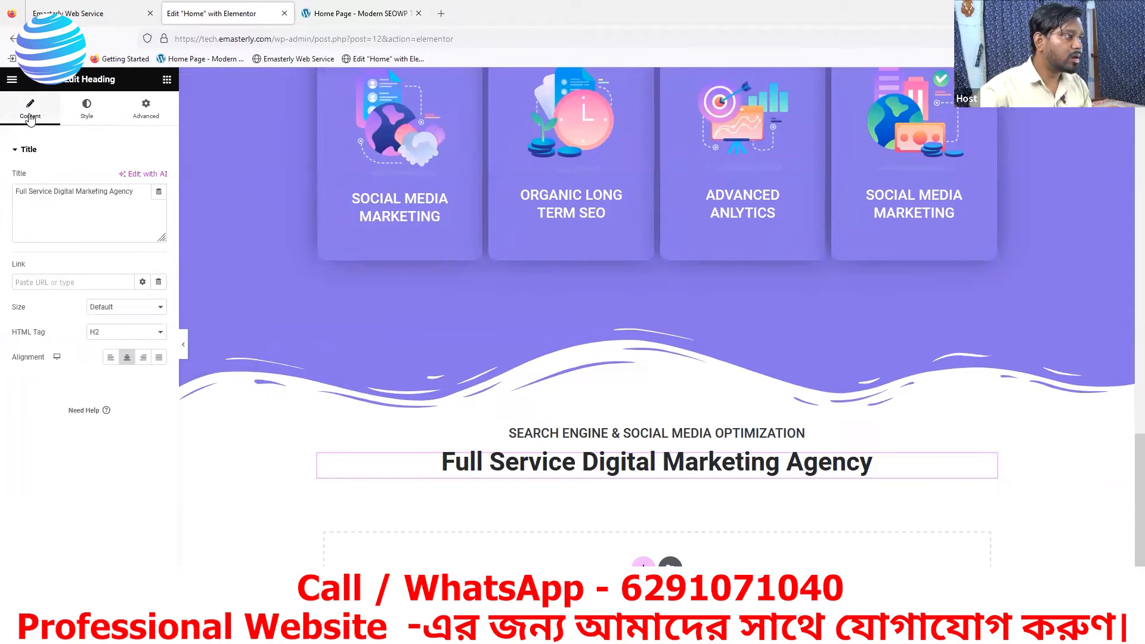
left_click_drag(138, 196, 6, 192)
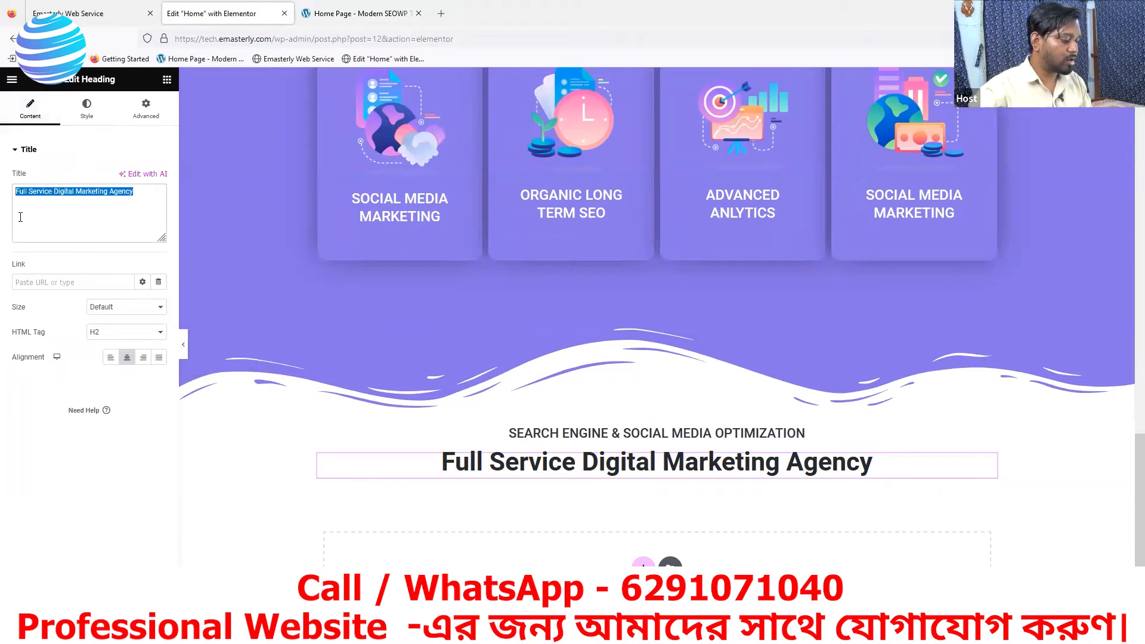
key("ctrl+v")
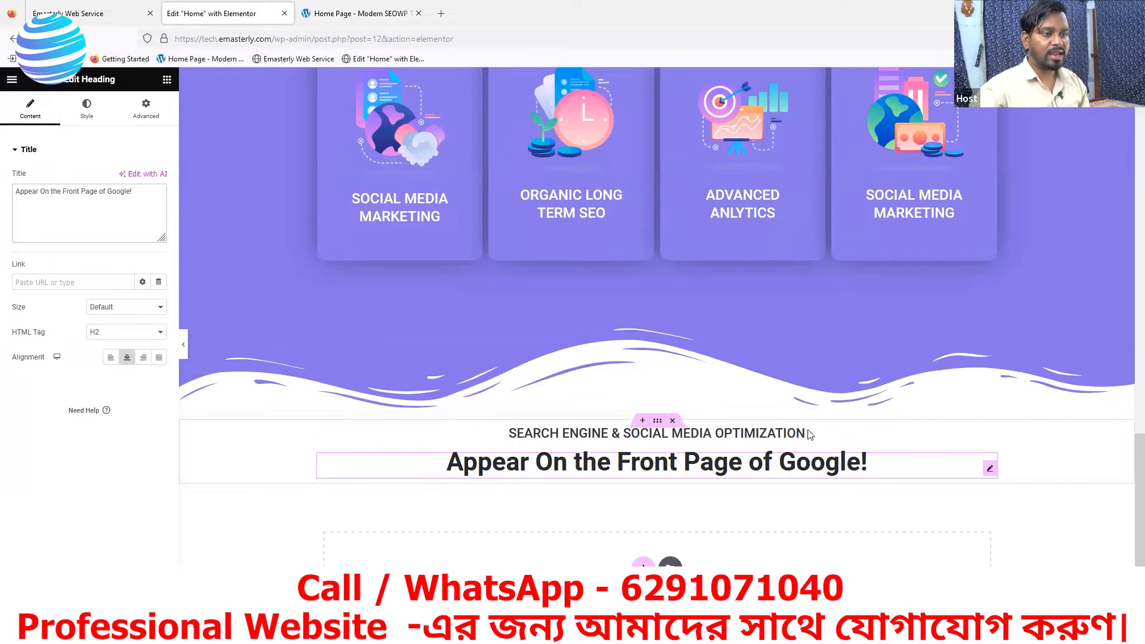
- Copy "GROW TRAFFIC & INCREASE REVENUE" from the reference page and use it as the title of the subtitle heading in the new Elementor container
left_click(358, 13)
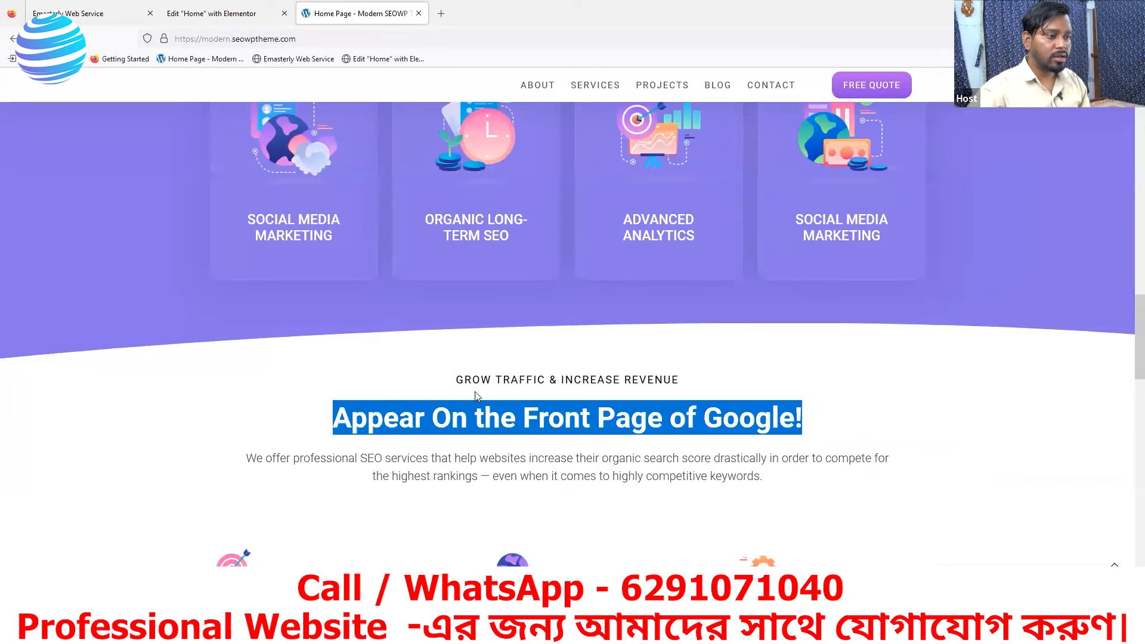
left_click_drag(688, 385, 471, 394)
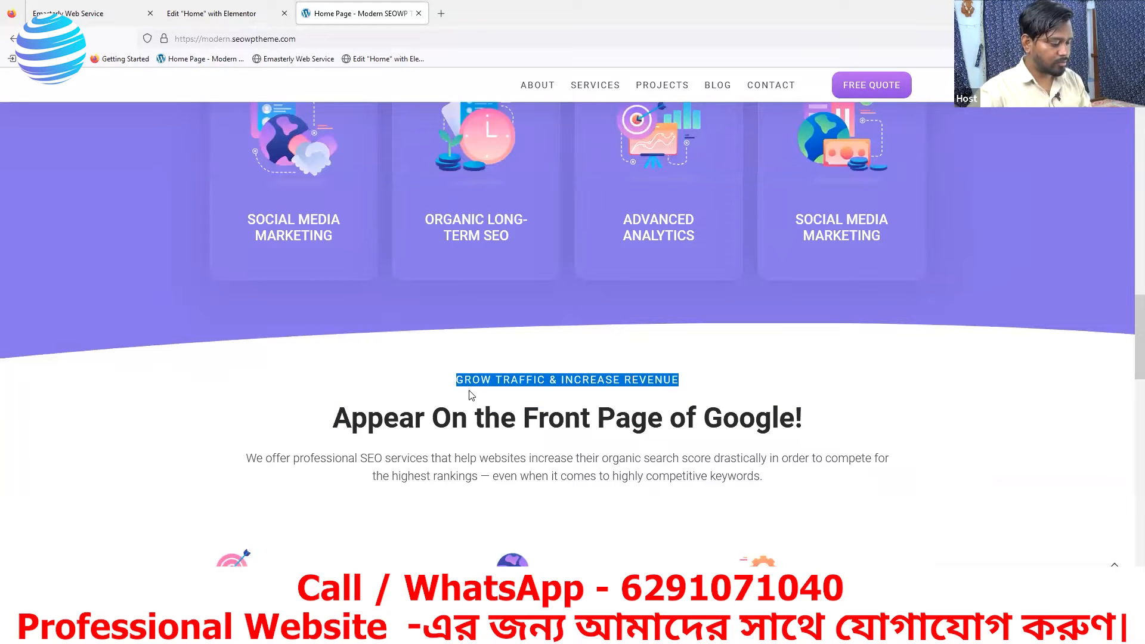
left_click(103, 14)
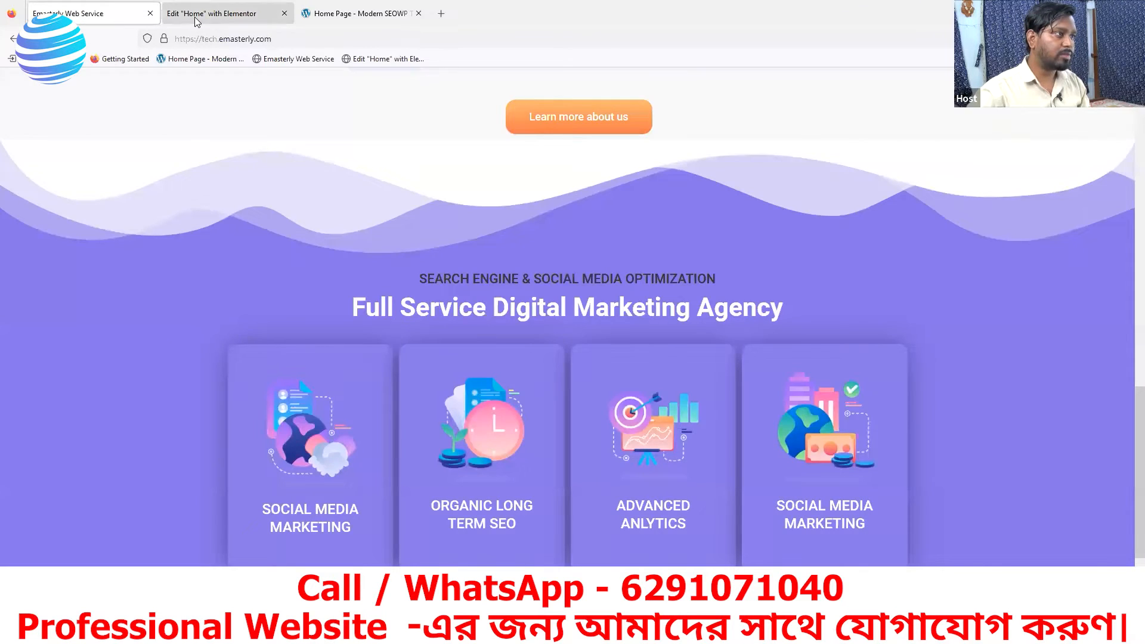
left_click(196, 18)
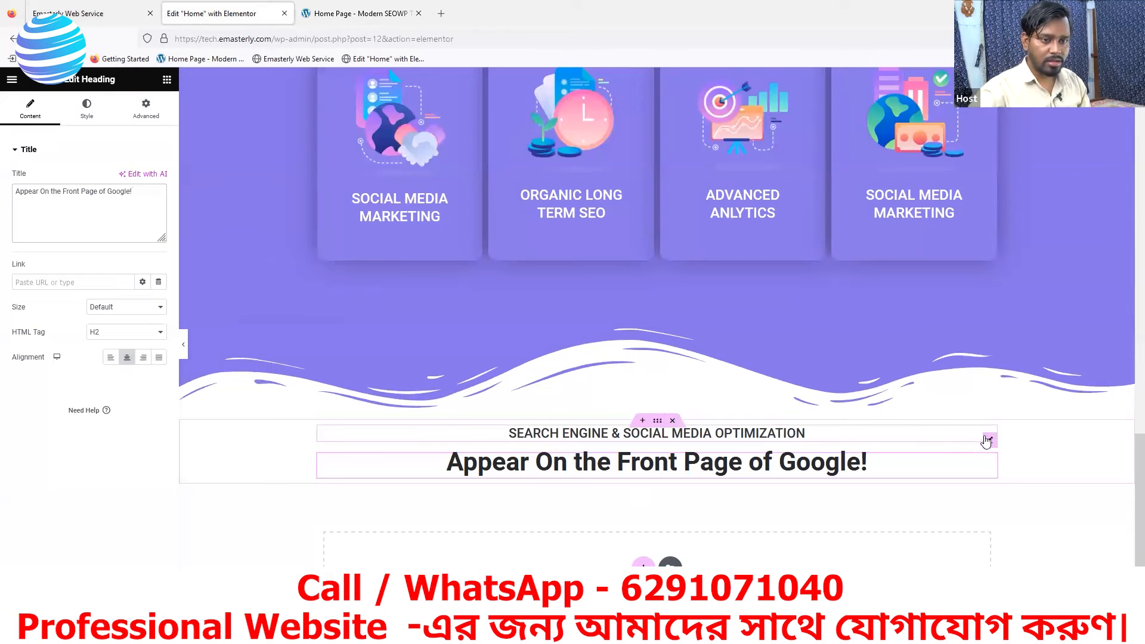
left_click(988, 440)
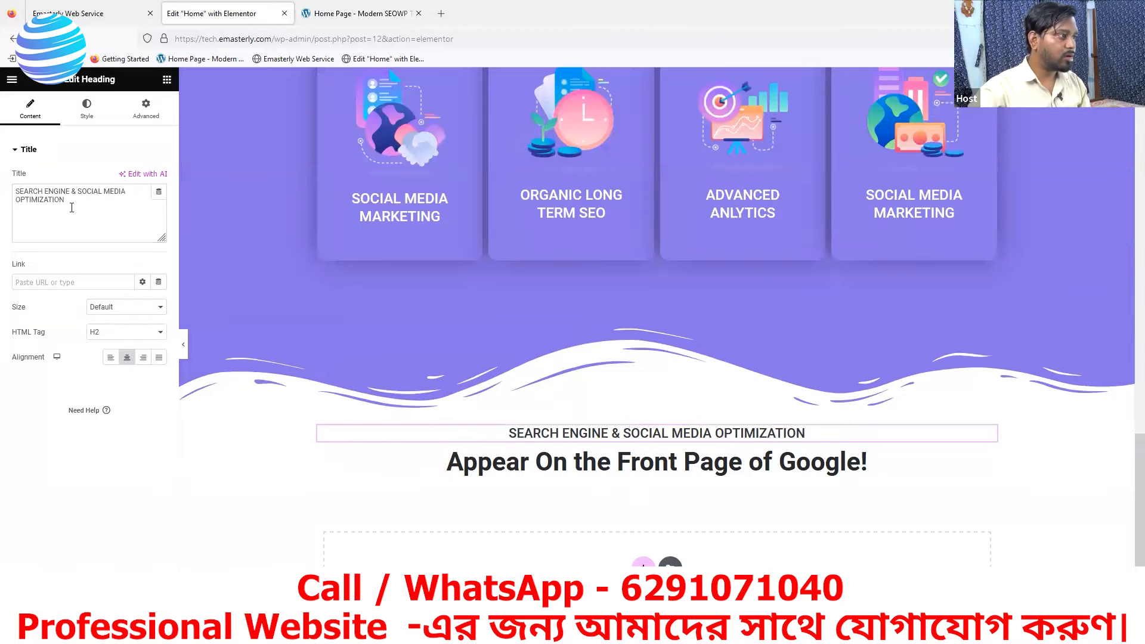
left_click_drag(76, 200, 6, 186)
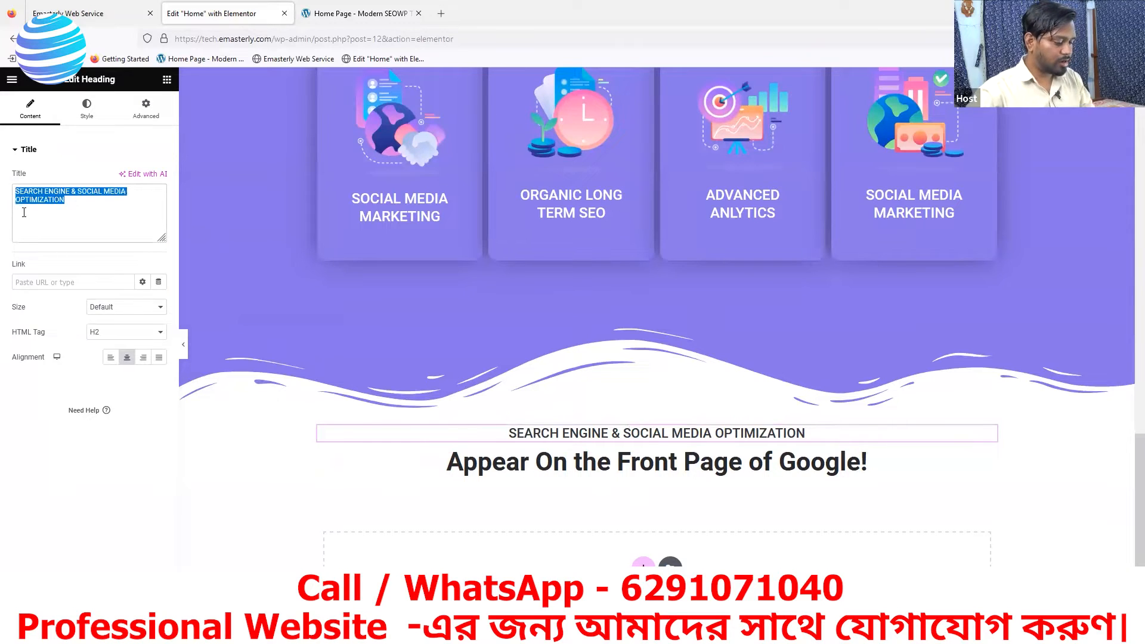
key("ctrl+v")
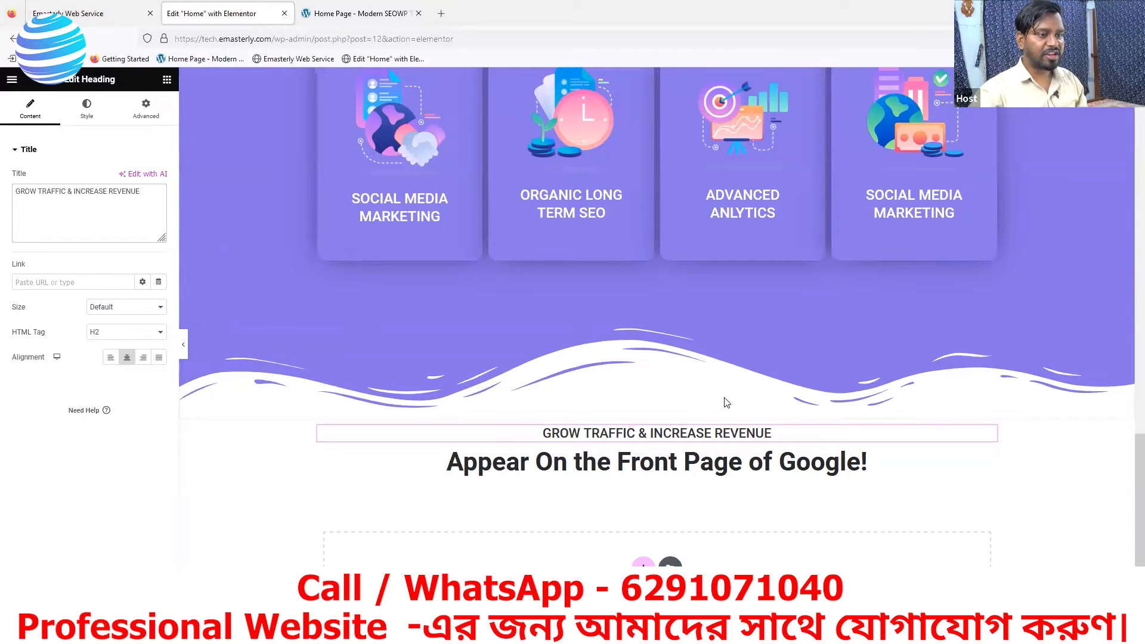
- Unlink the padding values of the container holding the two new headings and set its top padding to 43 px
left_click(358, 13)
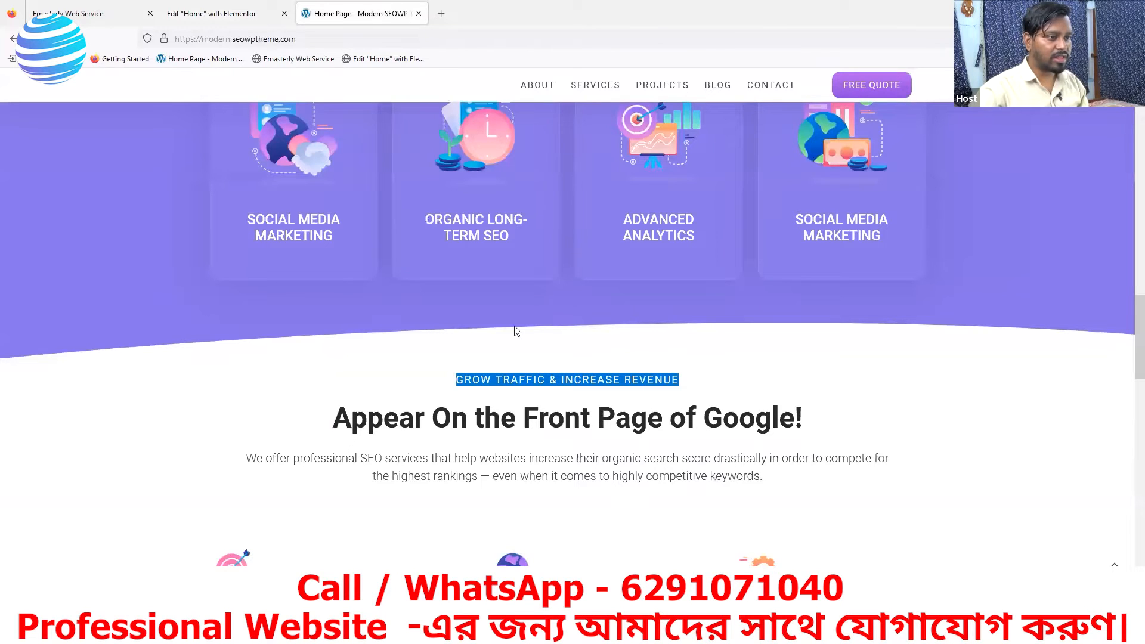
left_click(236, 19)
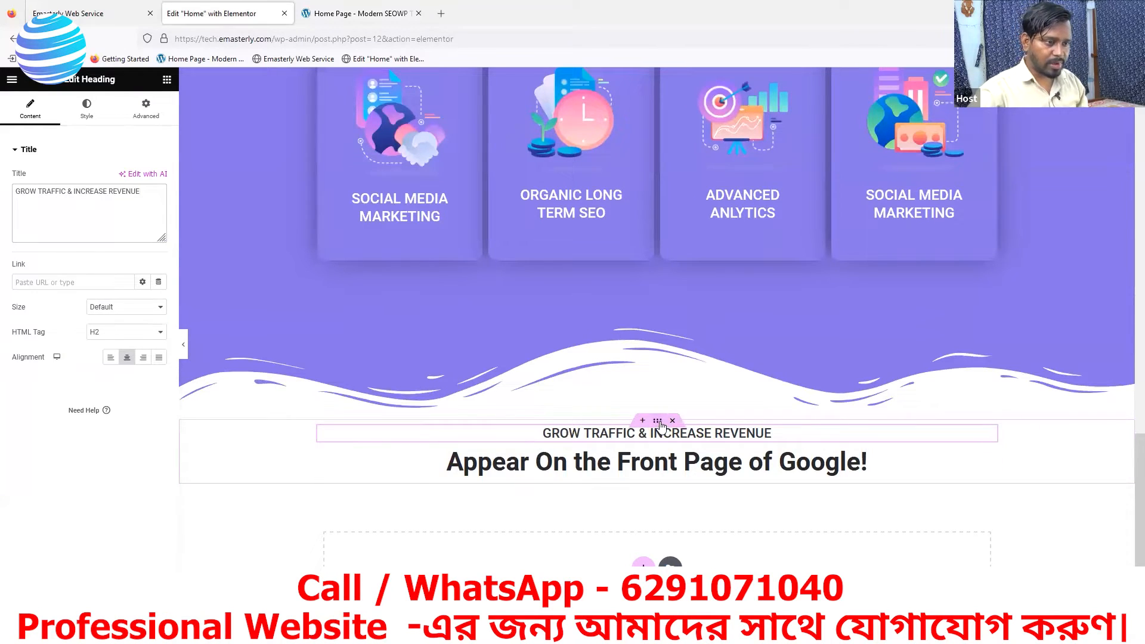
left_click(658, 422)
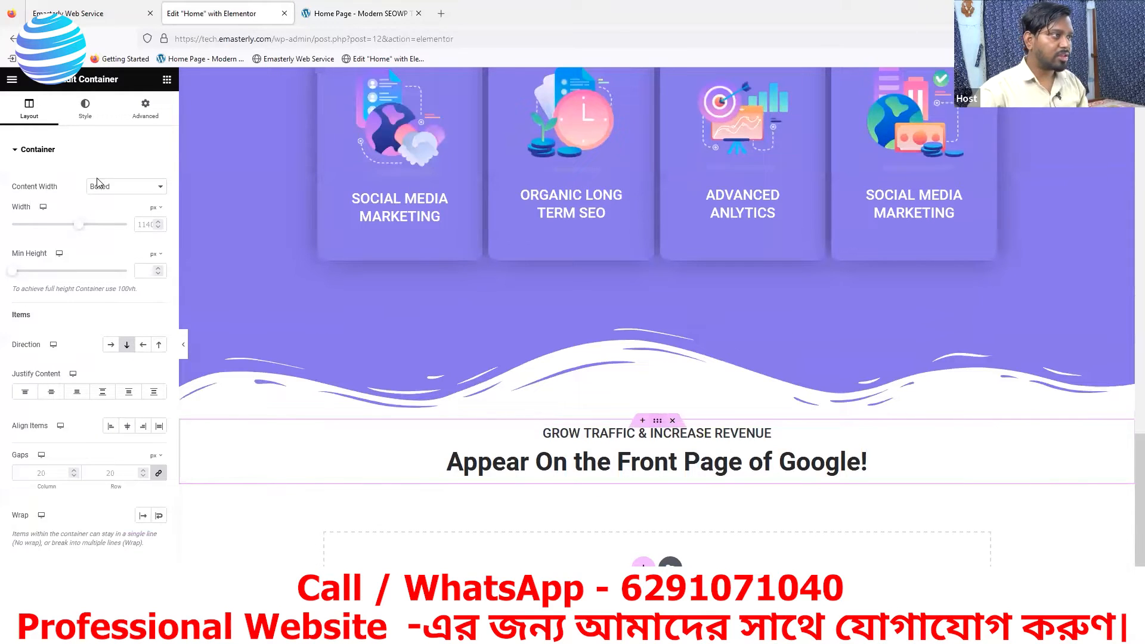
left_click(146, 122)
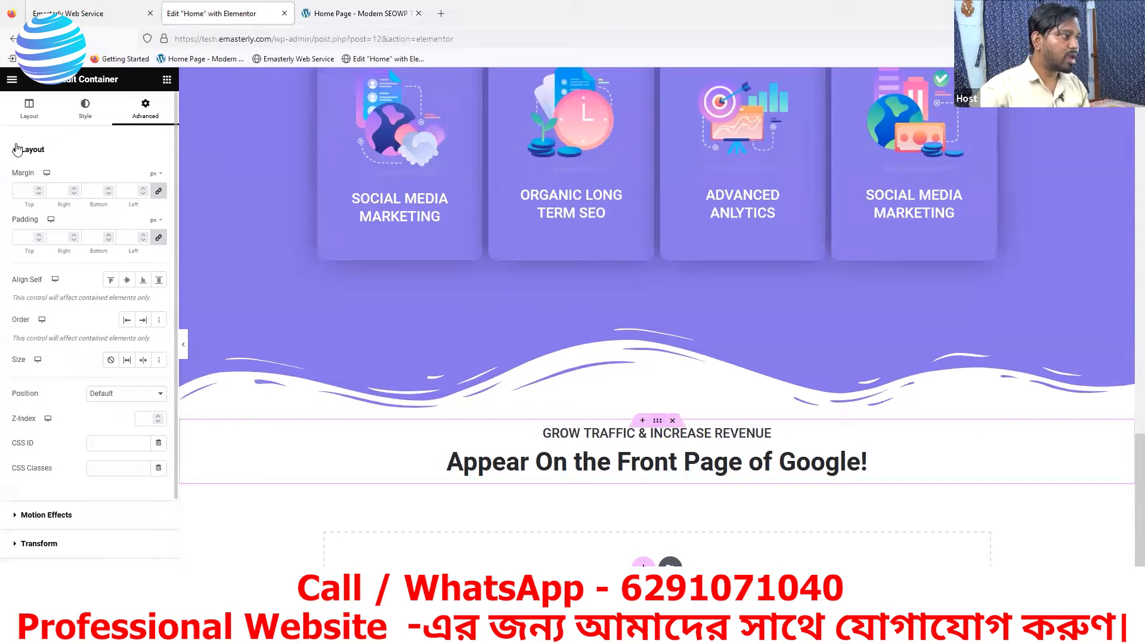
left_click(159, 245)
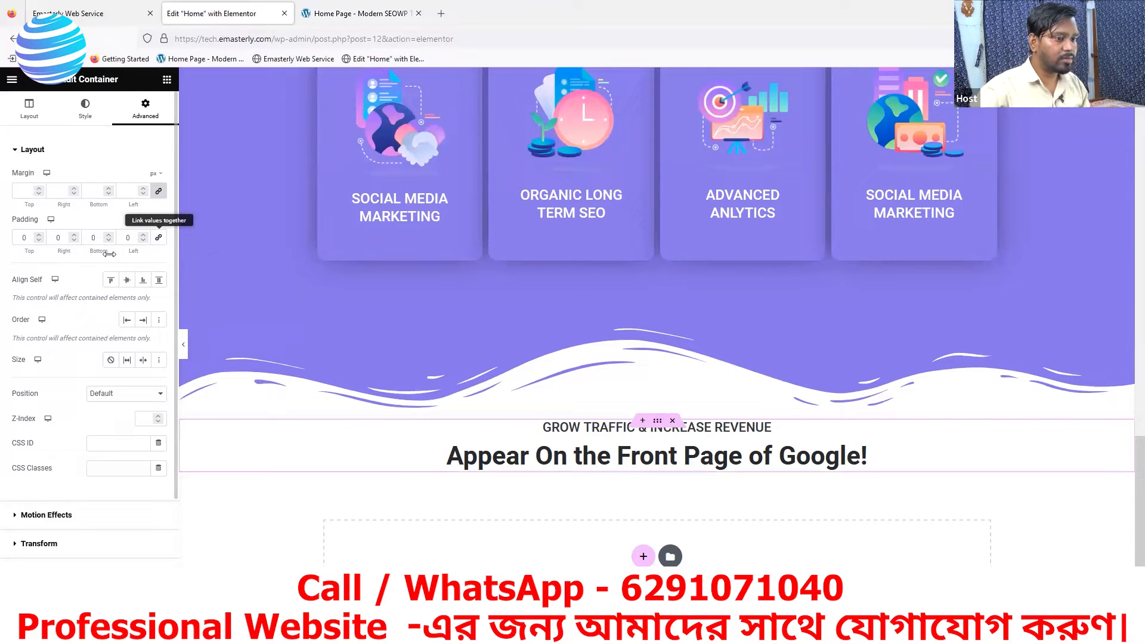
left_click(38, 236)
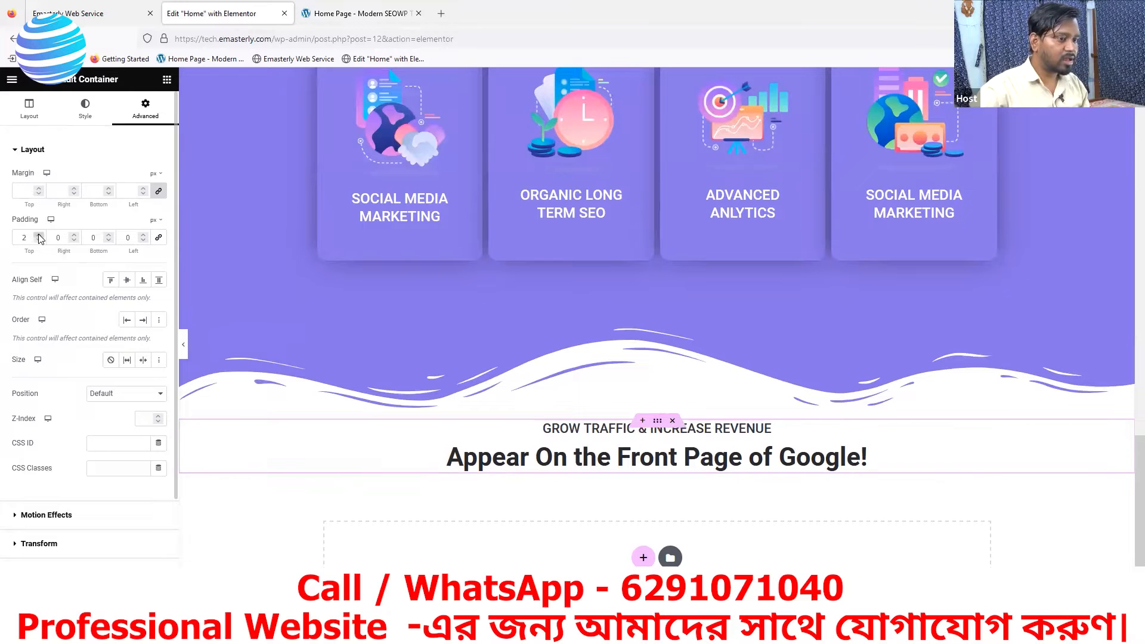
left_click(39, 236)
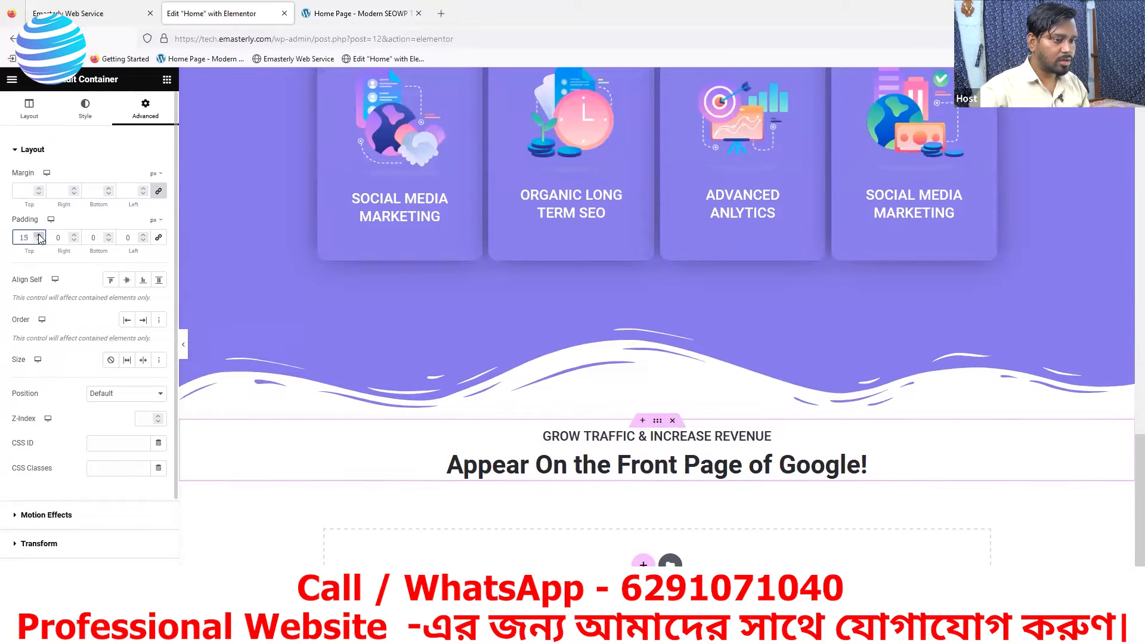
left_click(38, 236)
left_click(38, 236)
left_click(38, 235)
left_click(38, 236)
left_click(38, 235)
left_click(38, 236)
- Review the reference page from the service cards down to the section below the purple one, and return to the Elementor editor
left_click(361, 13)
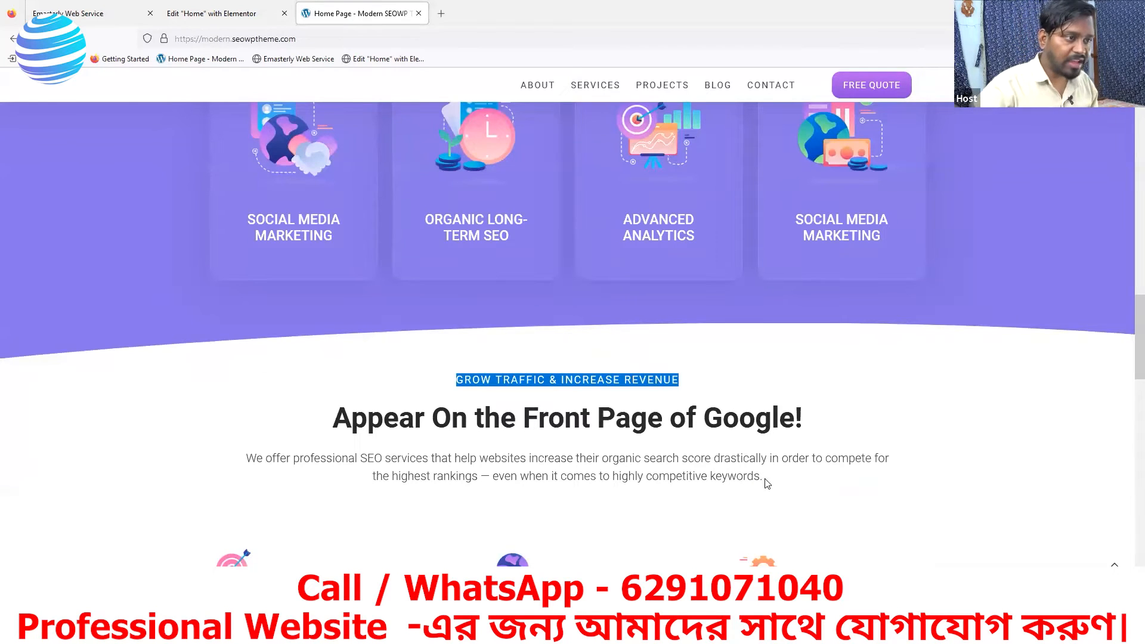
scroll(572, 471, "up", 5)
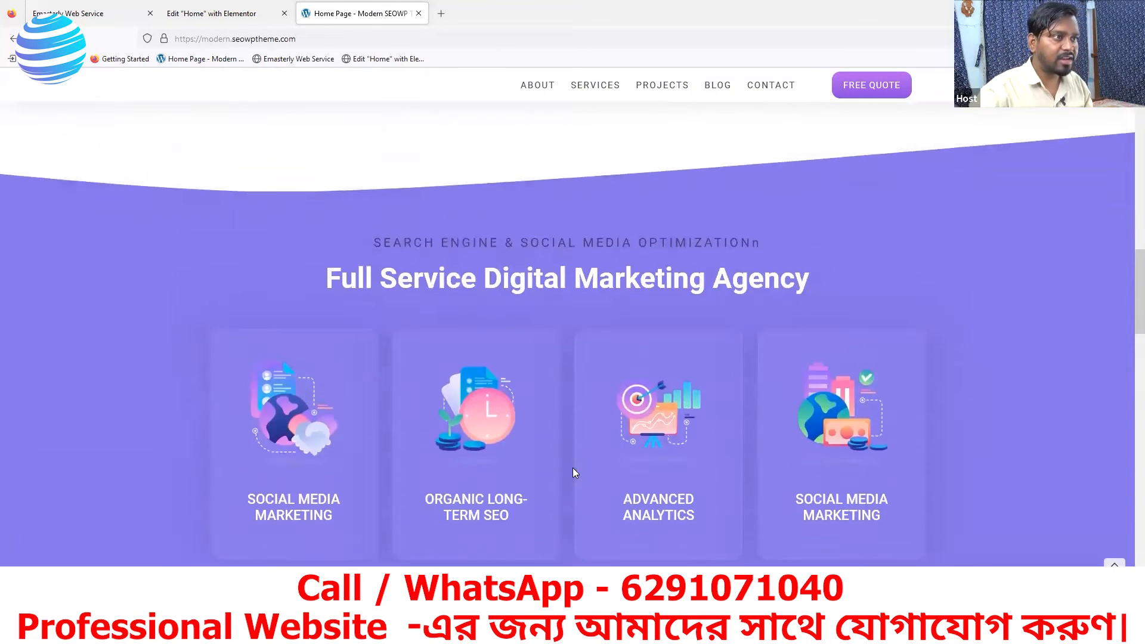
scroll(572, 472, "up", 14)
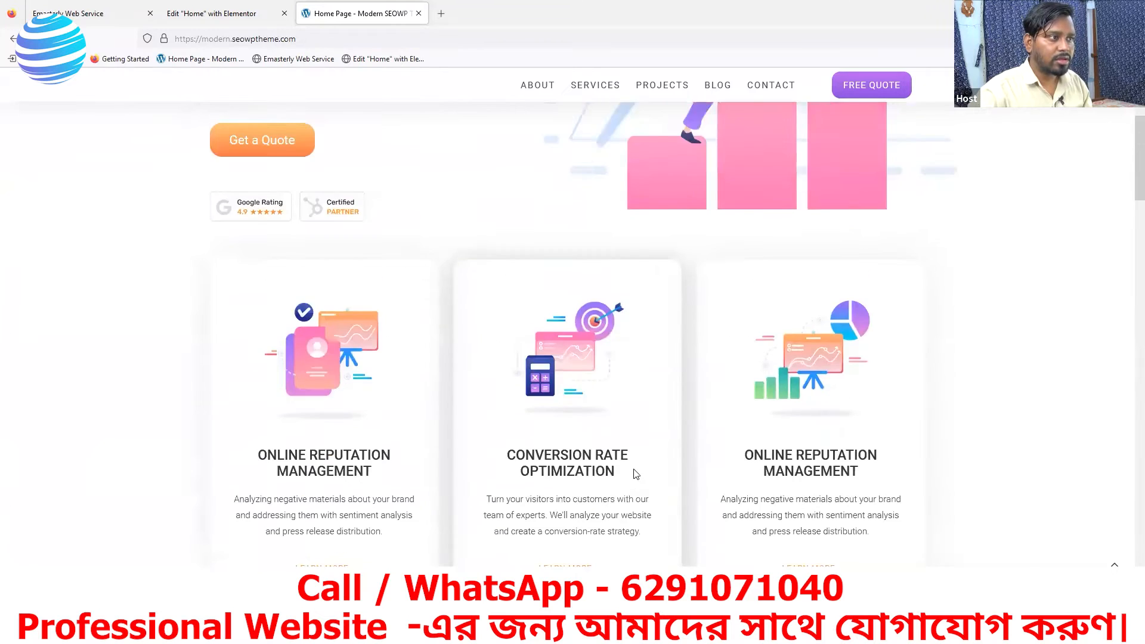
scroll(636, 474, "up", 4)
scroll(383, 324, "down", 4)
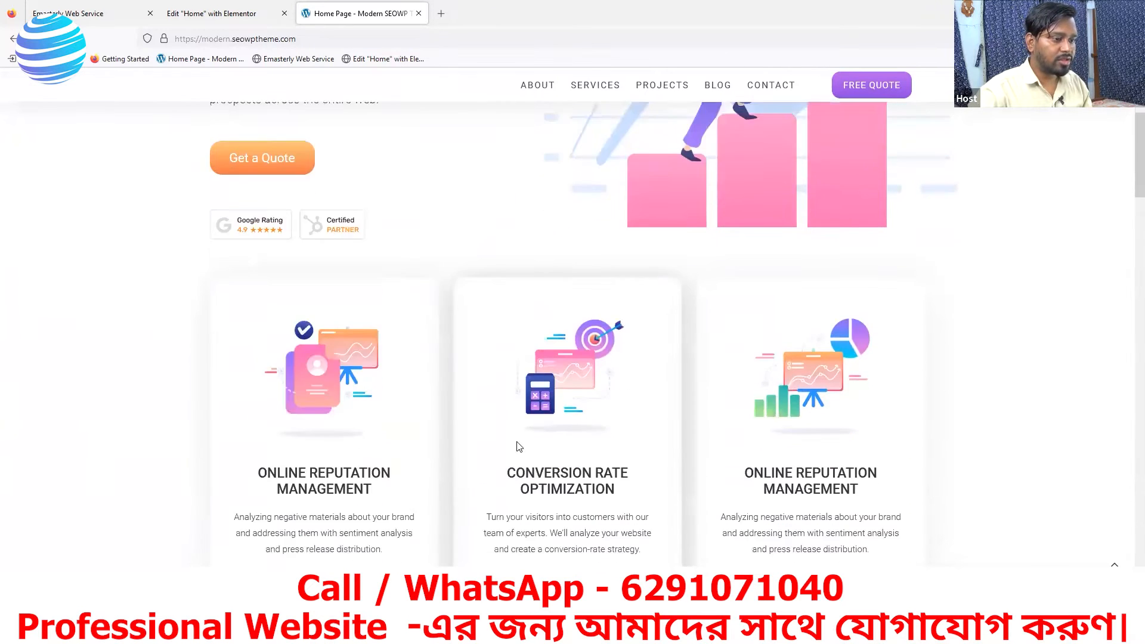
scroll(517, 446, "down", 18)
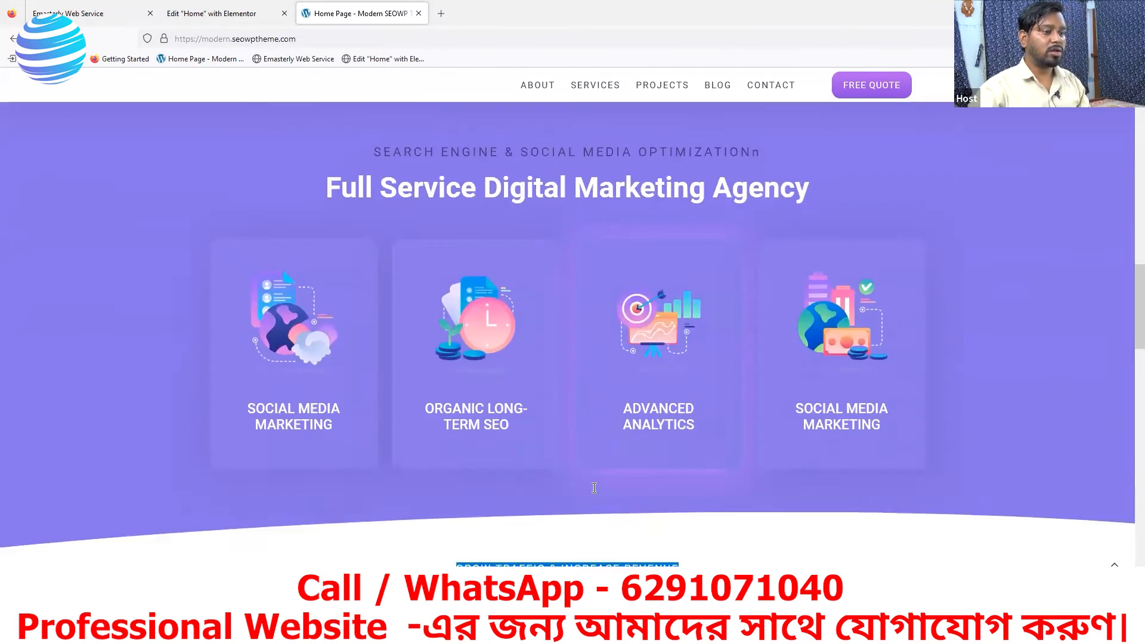
scroll(593, 488, "down", 5)
left_click(211, 13)
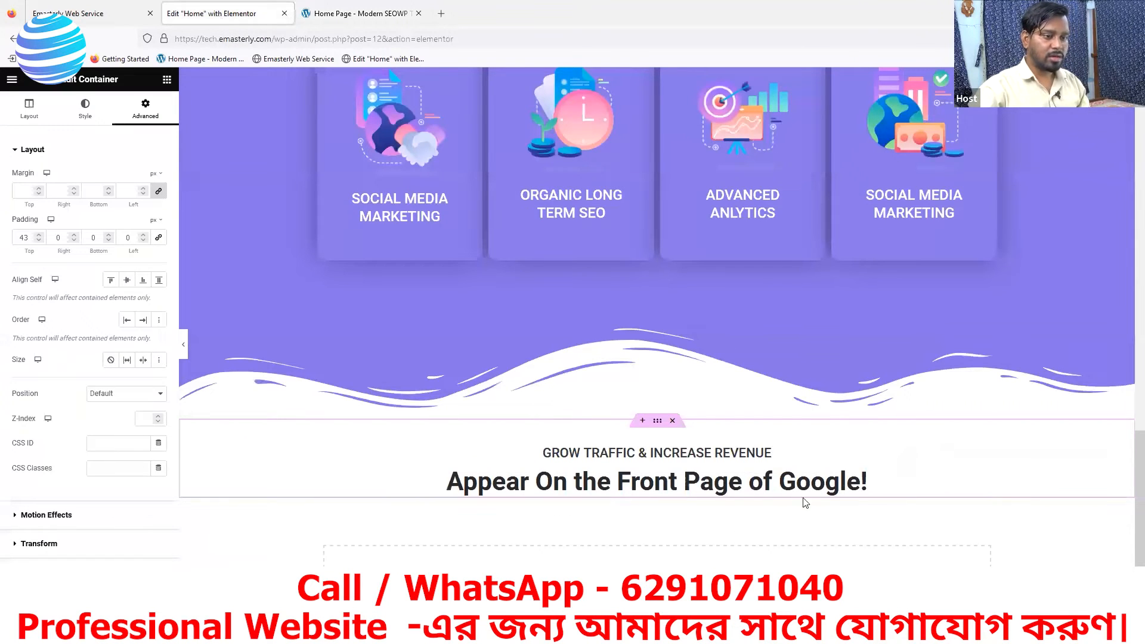
- Add a Text Editor widget below the "Appear On the Front Page of Google!" heading and select the matching paragraph on the reference page
left_click(166, 80)
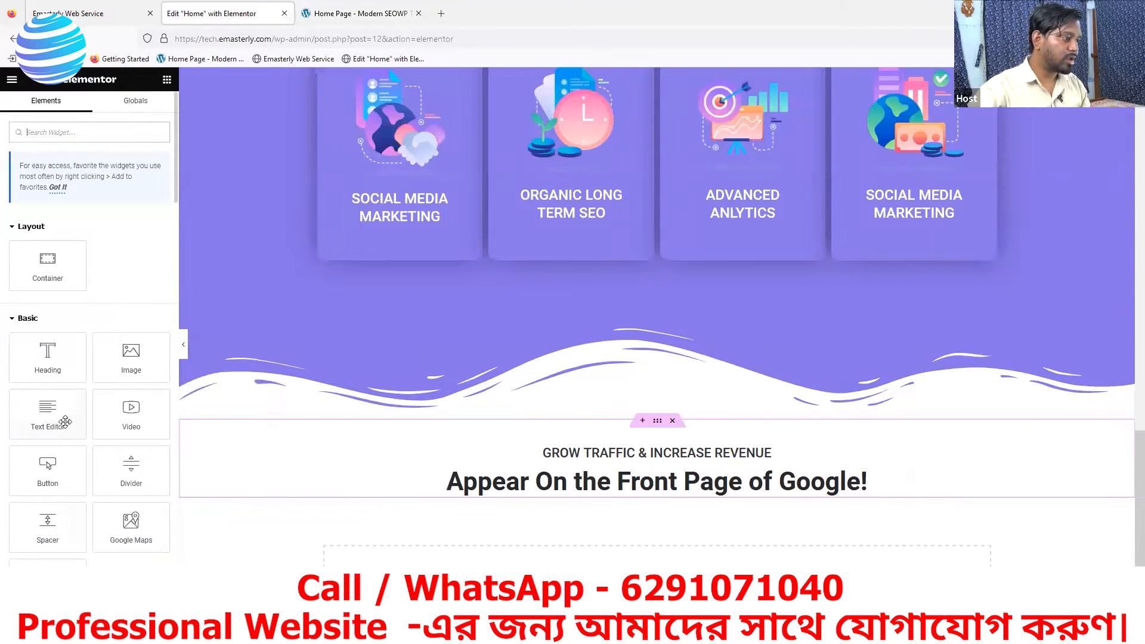
left_click_drag(44, 421, 626, 500)
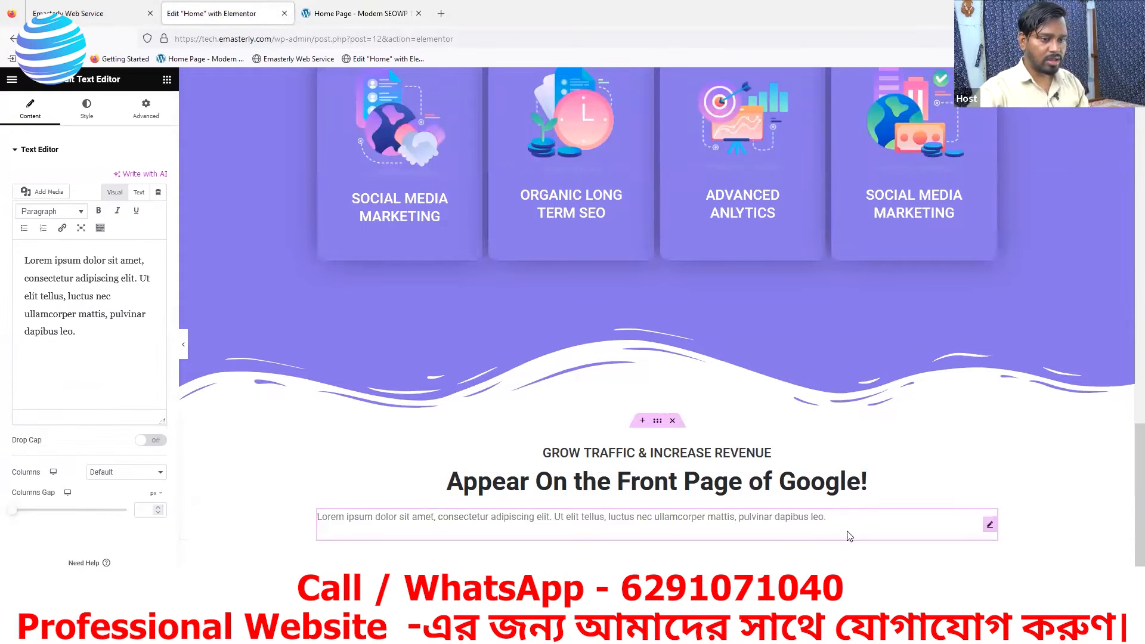
left_click(297, 7)
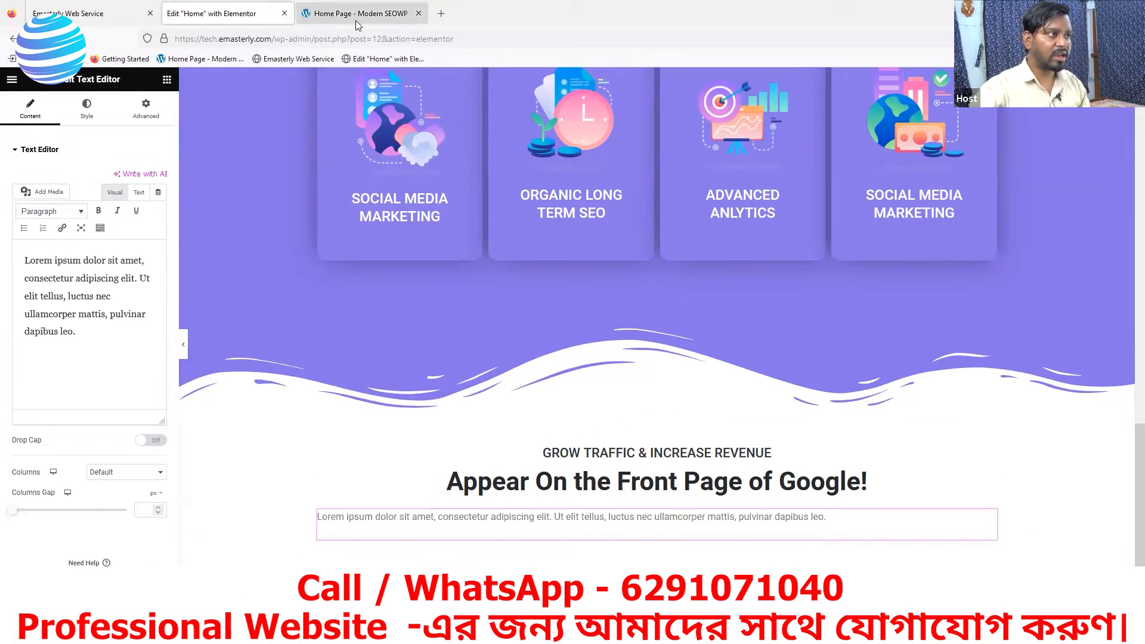
left_click_drag(768, 369, 249, 350)
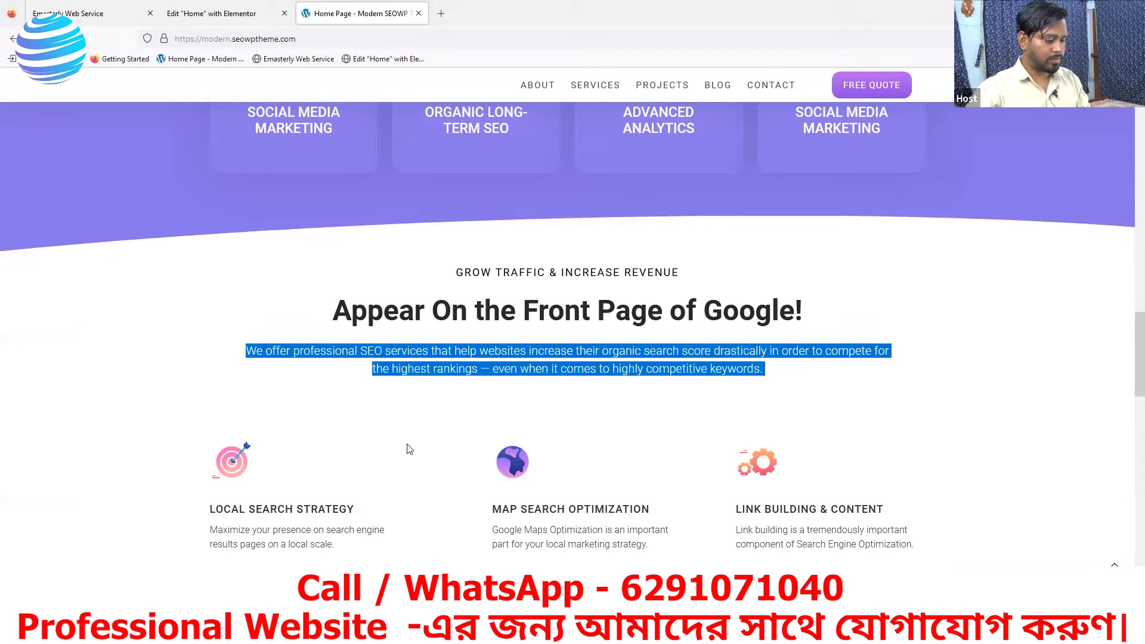
- Compare the reference page's earlier "Appear On the Front Page of Google!" section, then copy that section's paragraph widget in Elementor
scroll(476, 441, "up", 8)
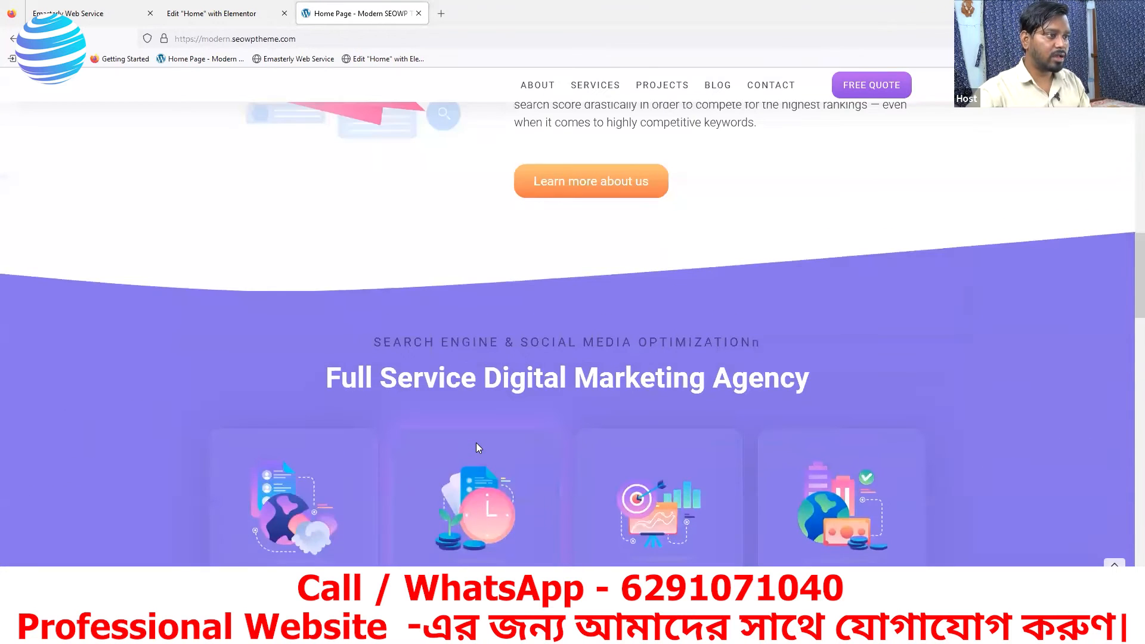
scroll(474, 442, "up", 4)
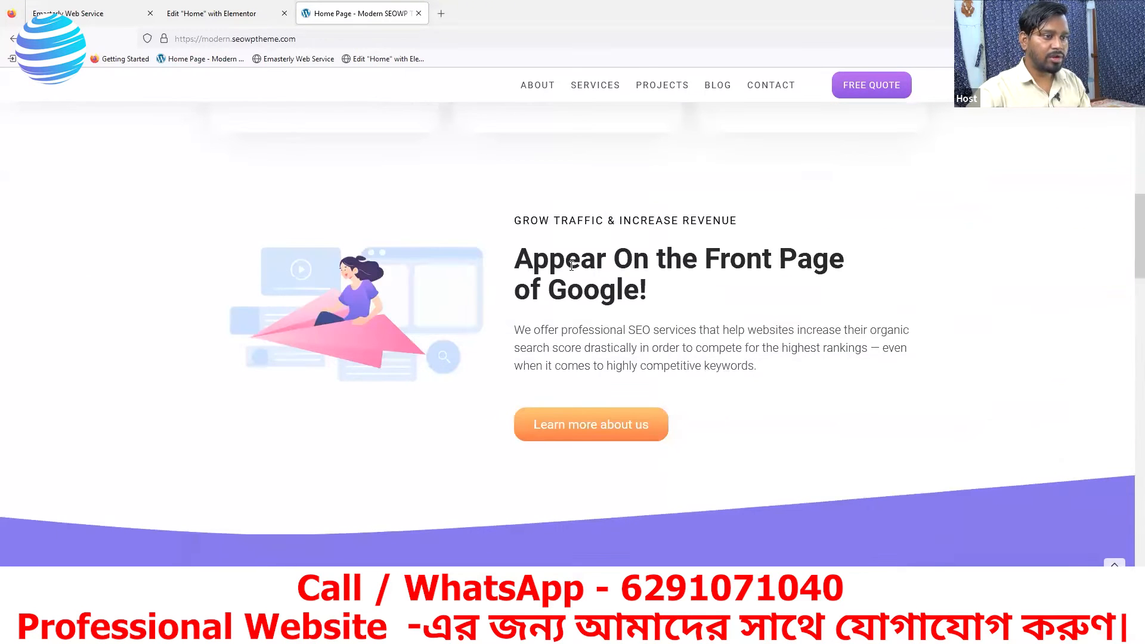
left_click(204, 17)
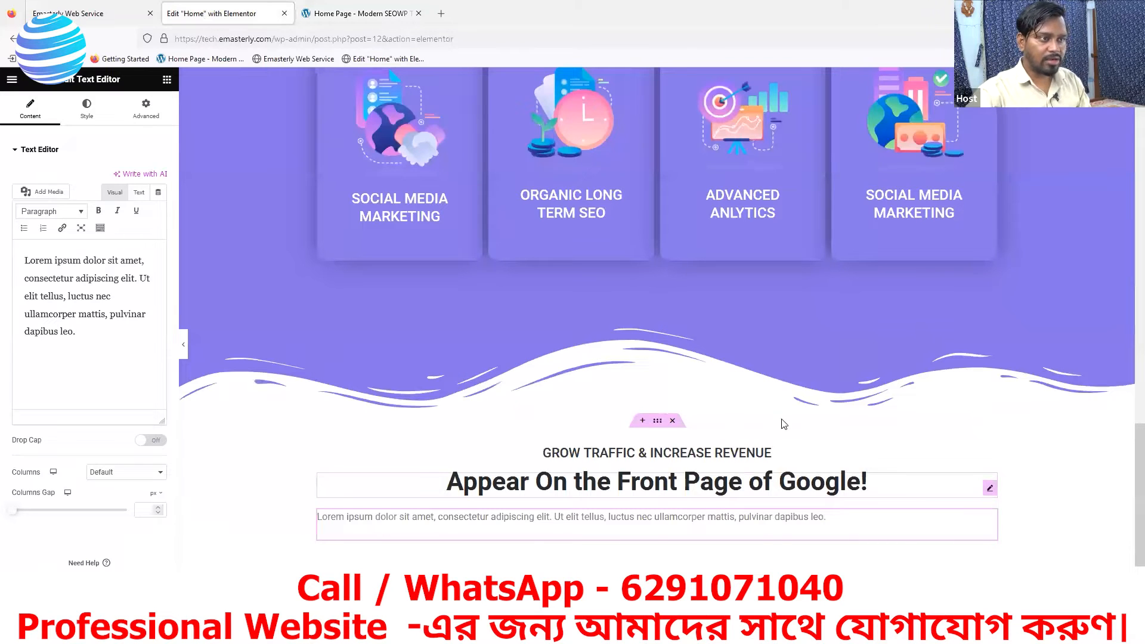
scroll(726, 421, "down", 1)
scroll(725, 421, "up", 10)
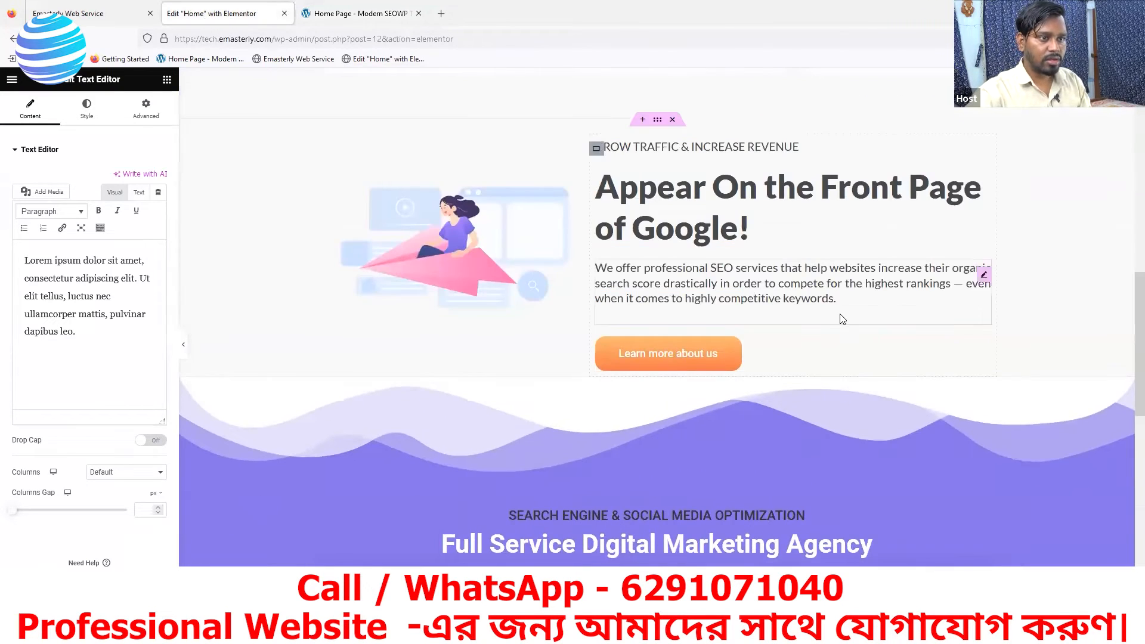
scroll(654, 348, "up", 4)
scroll(600, 340, "up", 7)
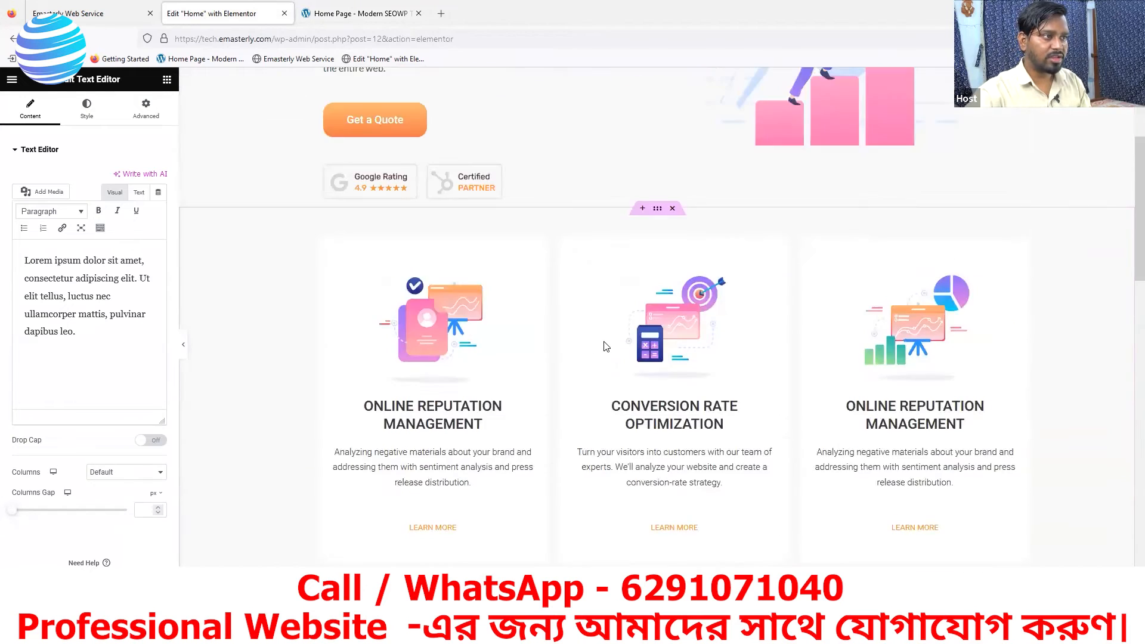
scroll(616, 349, "down", 13)
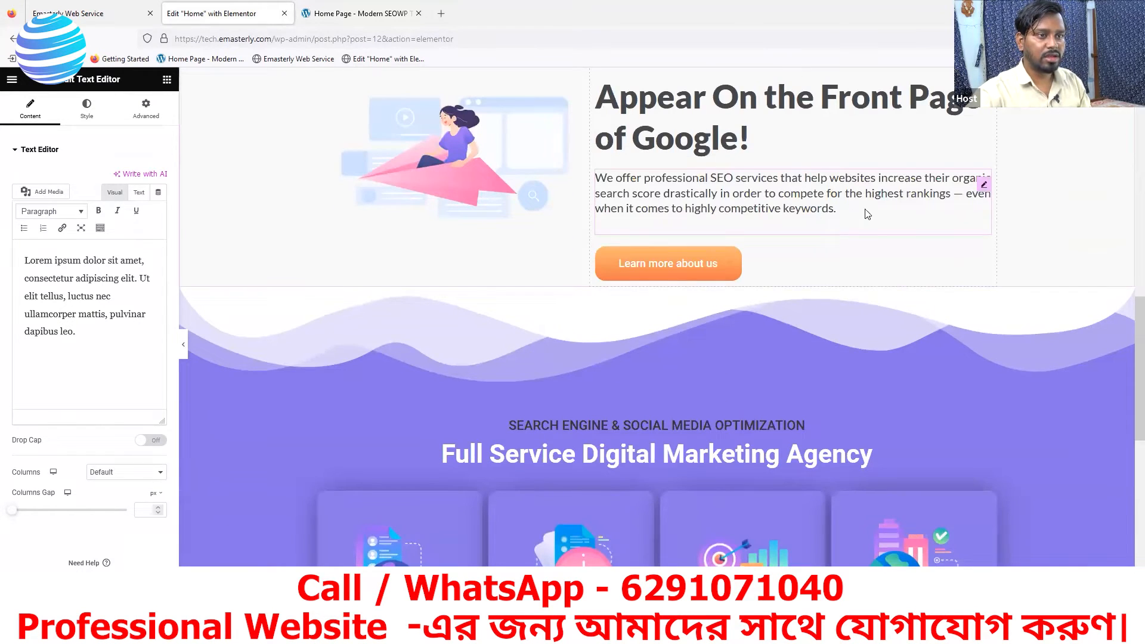
right_click(985, 189)
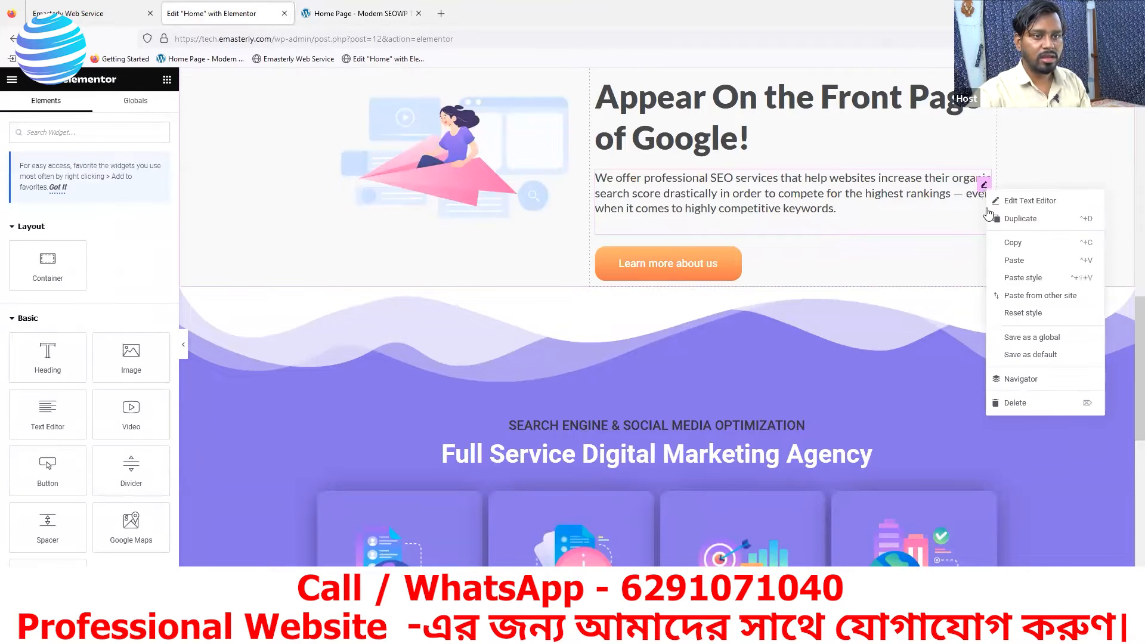
left_click(1013, 256)
- Paste the copied paragraph widget into the container of the new headings and delete the "Lorem ipsum" text widget above it
scroll(584, 466, "down", 10)
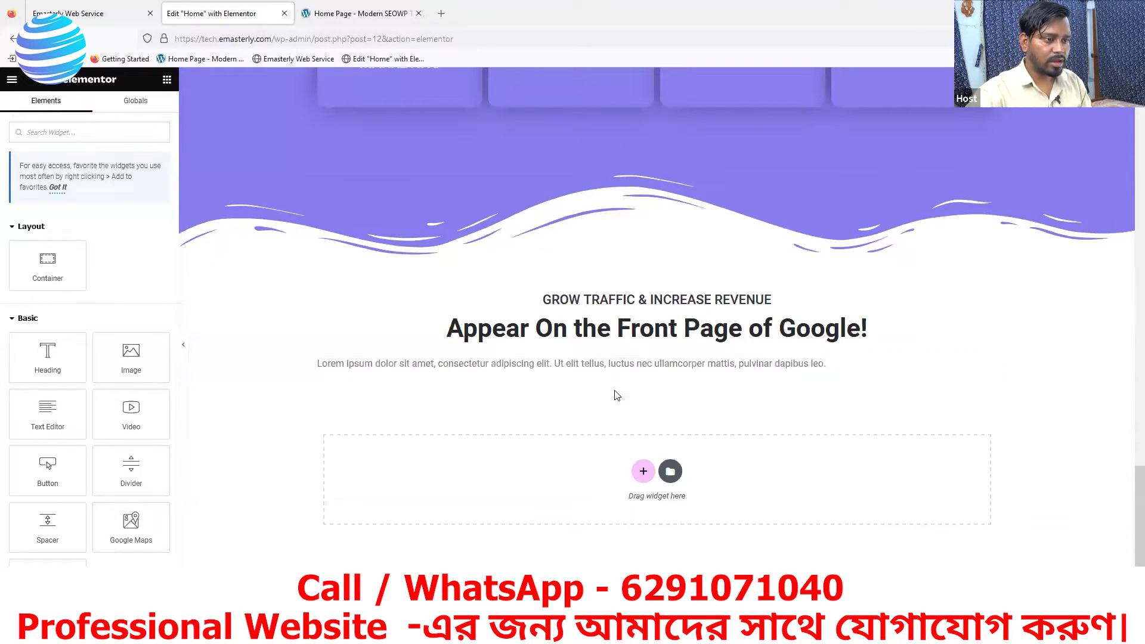
right_click(617, 355)
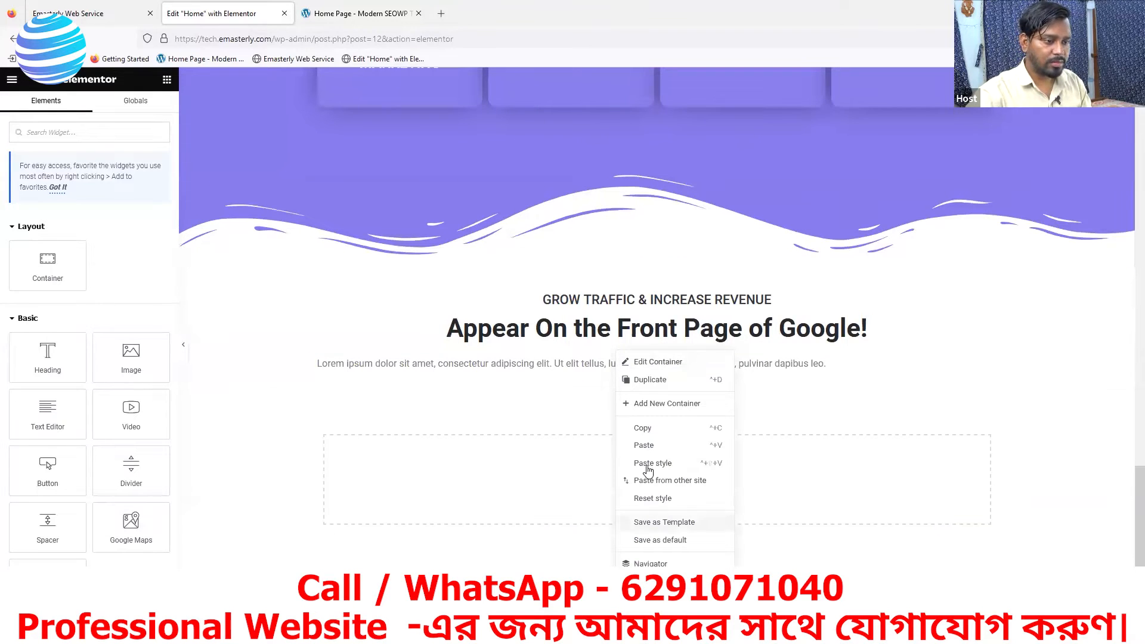
left_click(646, 447)
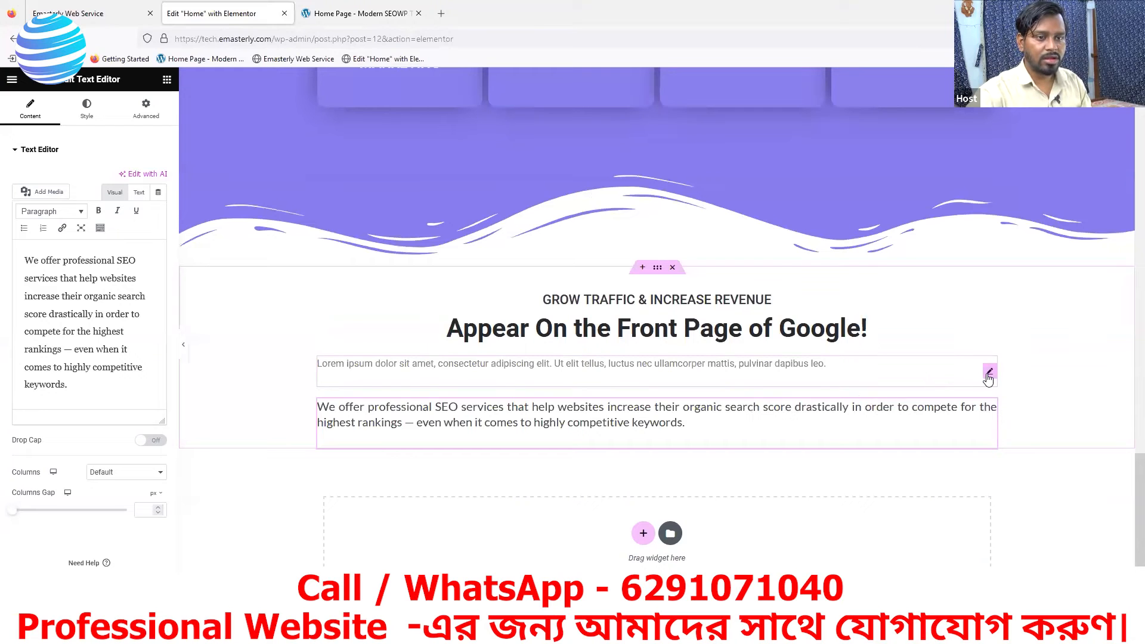
right_click(988, 375)
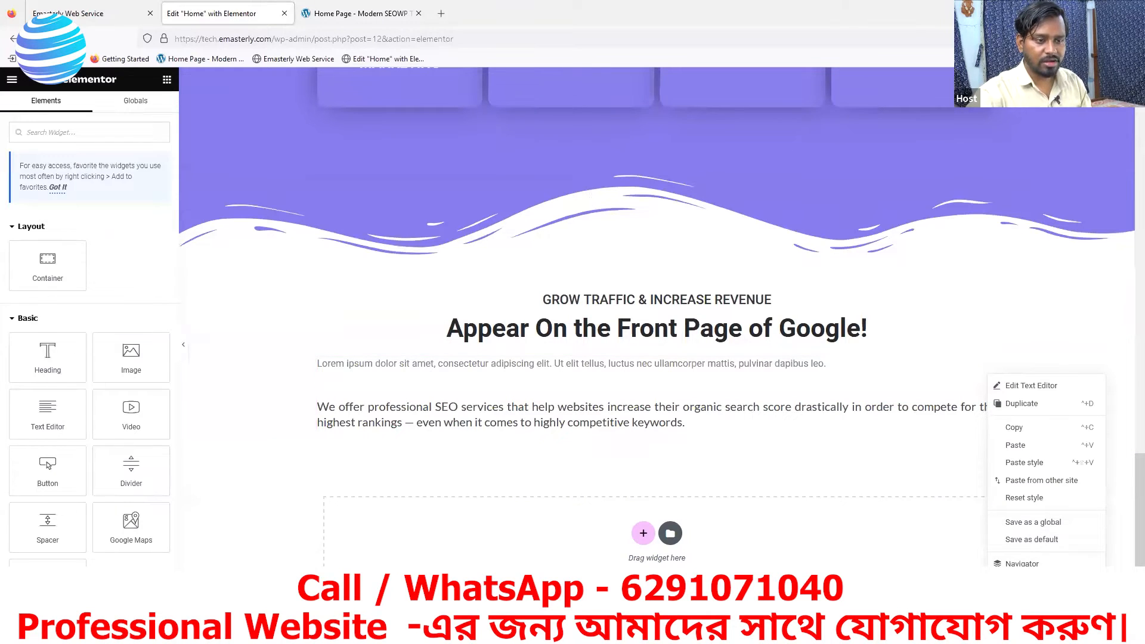
left_click(1019, 587)
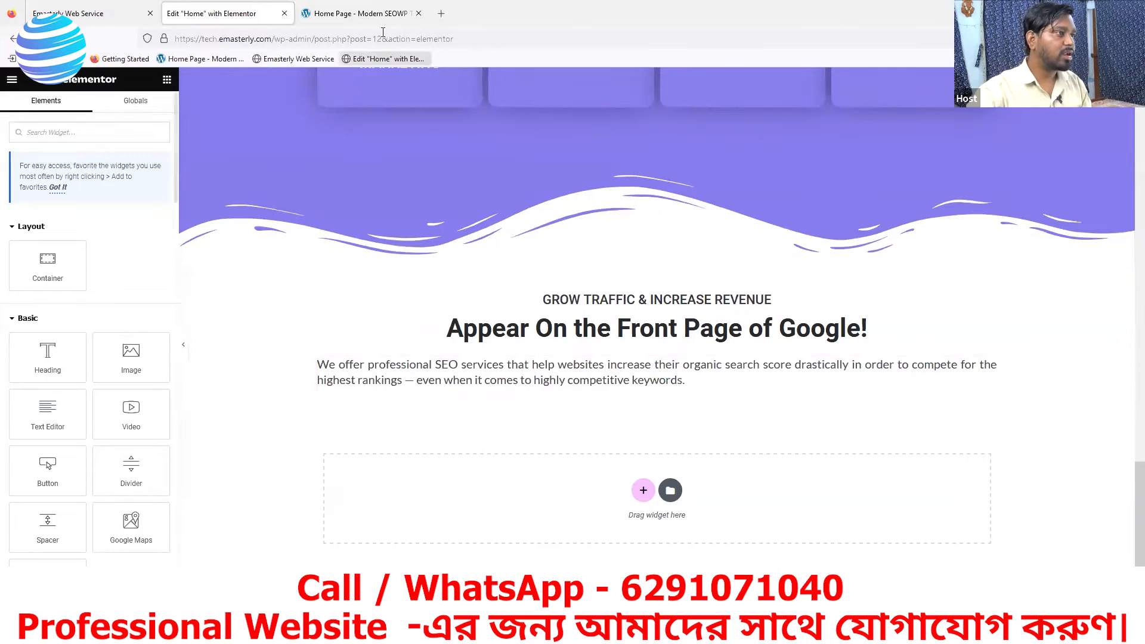
- Check the paragraph's layout on the reference page and center-align the pasted "We offer professional SEO services" paragraph in Elementor
left_click(370, 13)
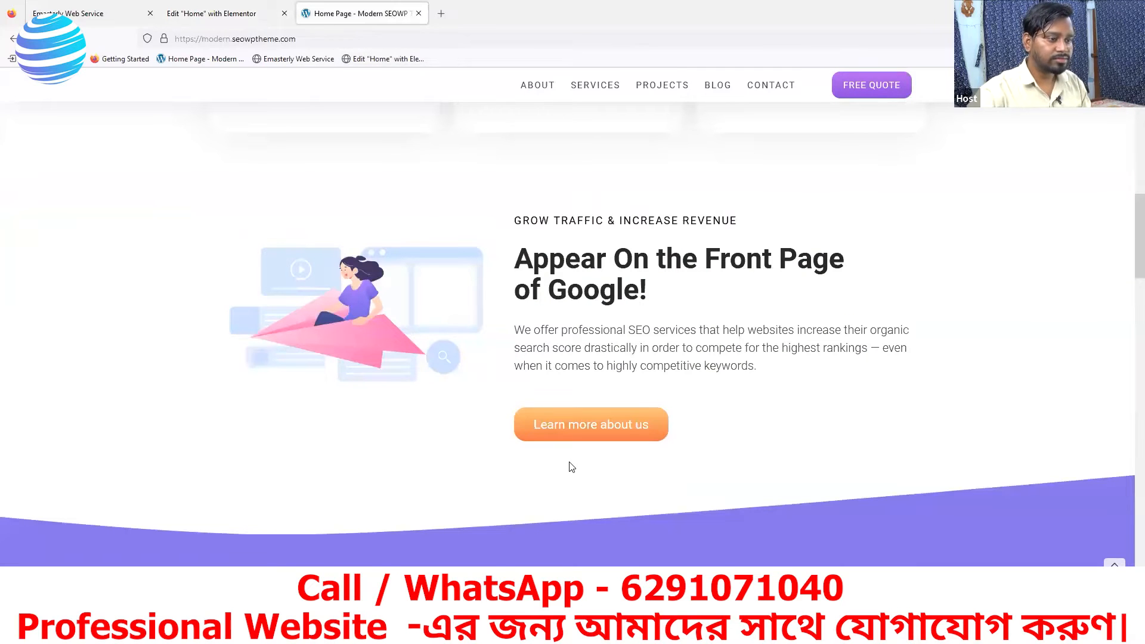
scroll(570, 467, "down", 15)
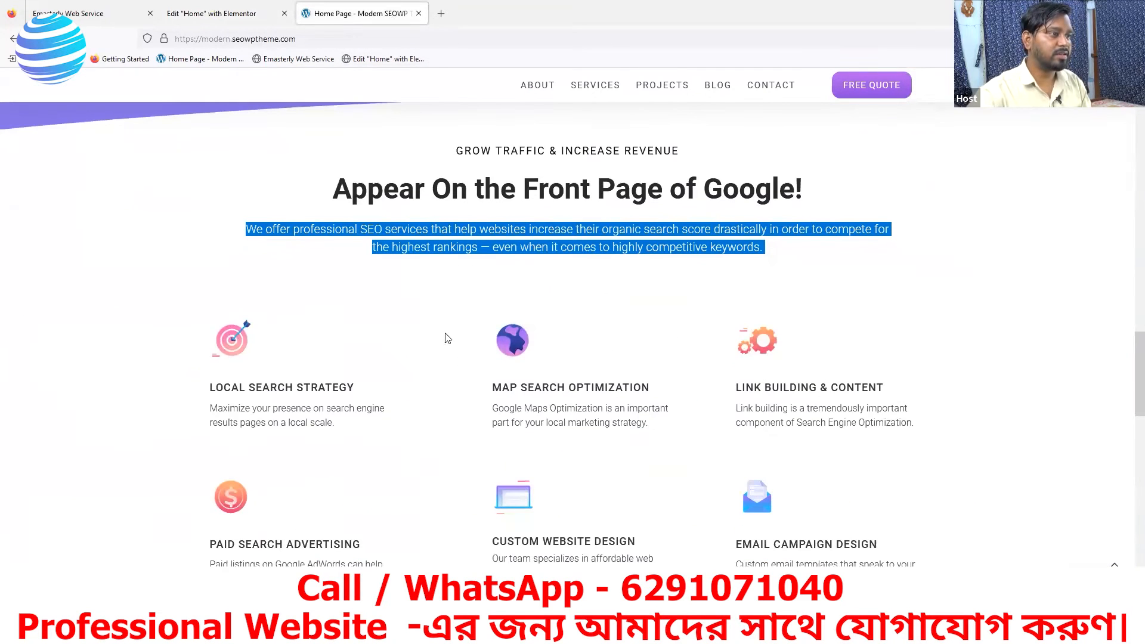
left_click(199, 15)
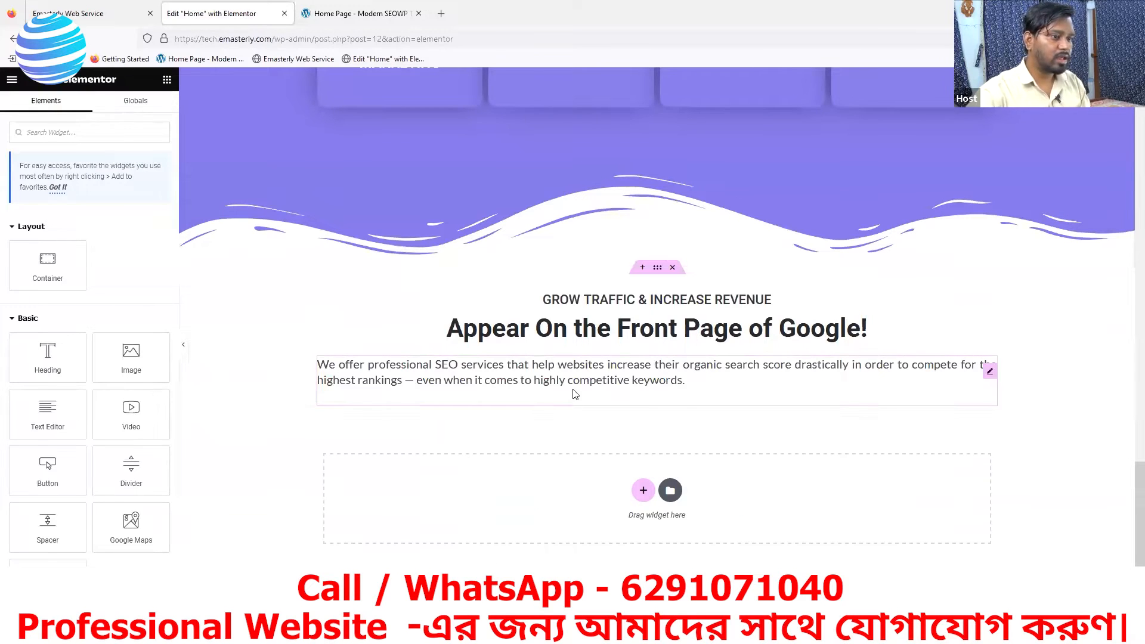
left_click(989, 371)
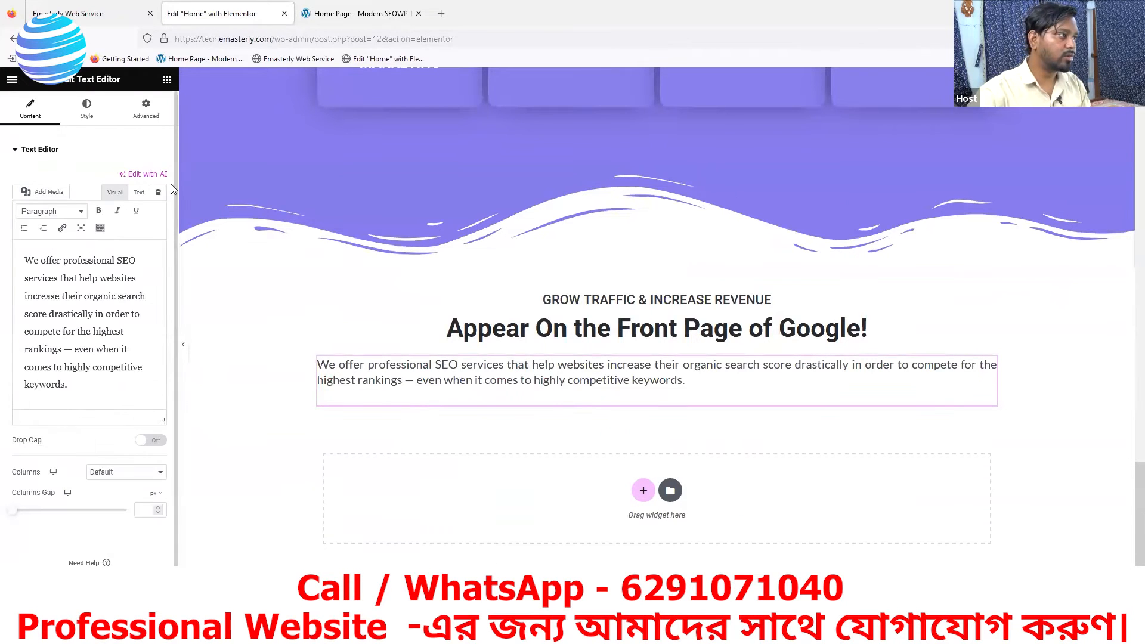
left_click(79, 112)
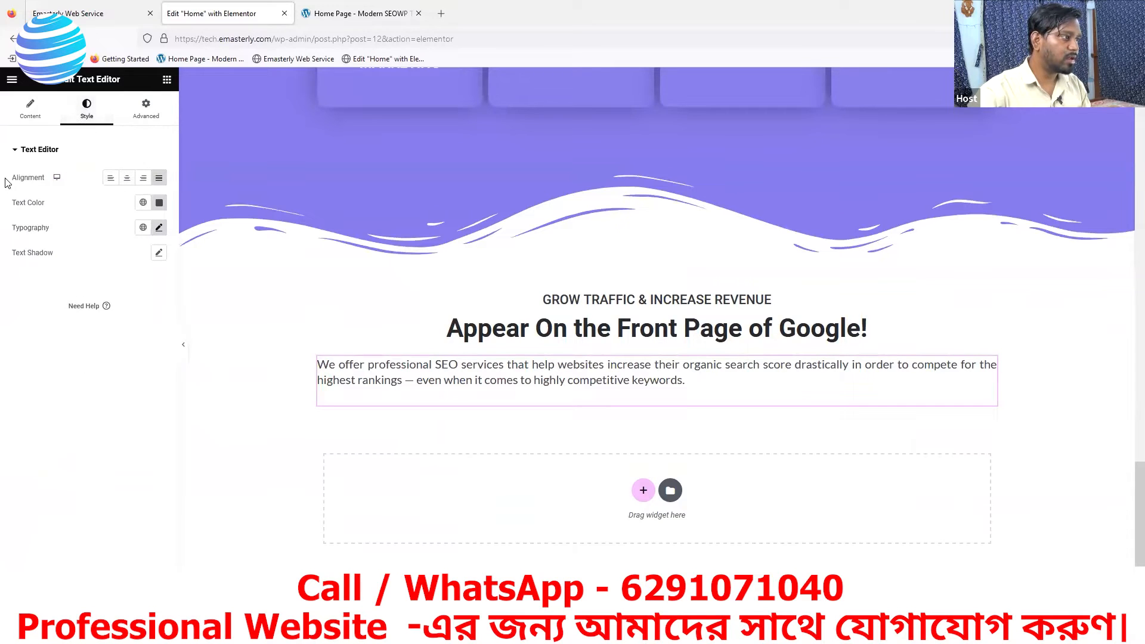
double_click(36, 179)
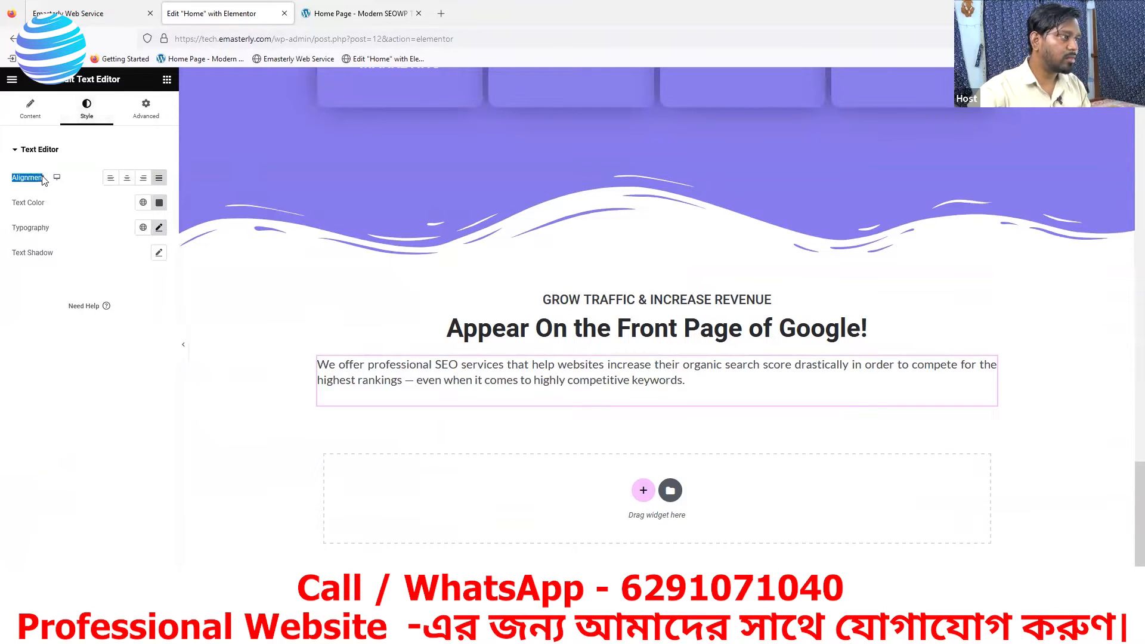
left_click(127, 178)
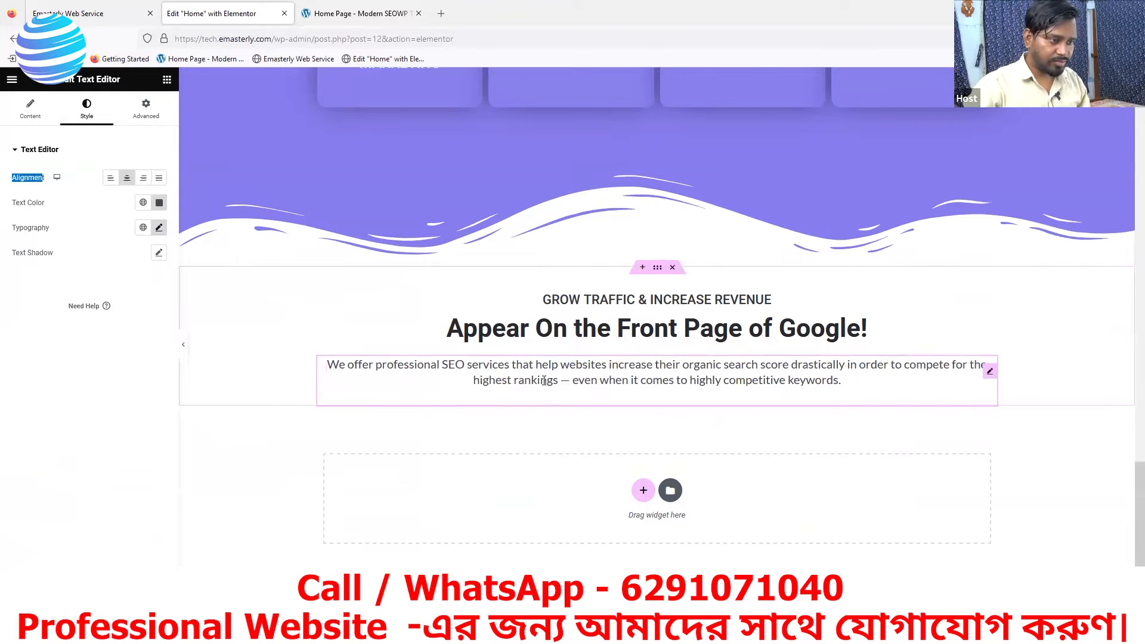
- Examine the reference page's grid of services and the buttons below the paragraph, and return to the Elementor editor
scroll(590, 384, "up", 1)
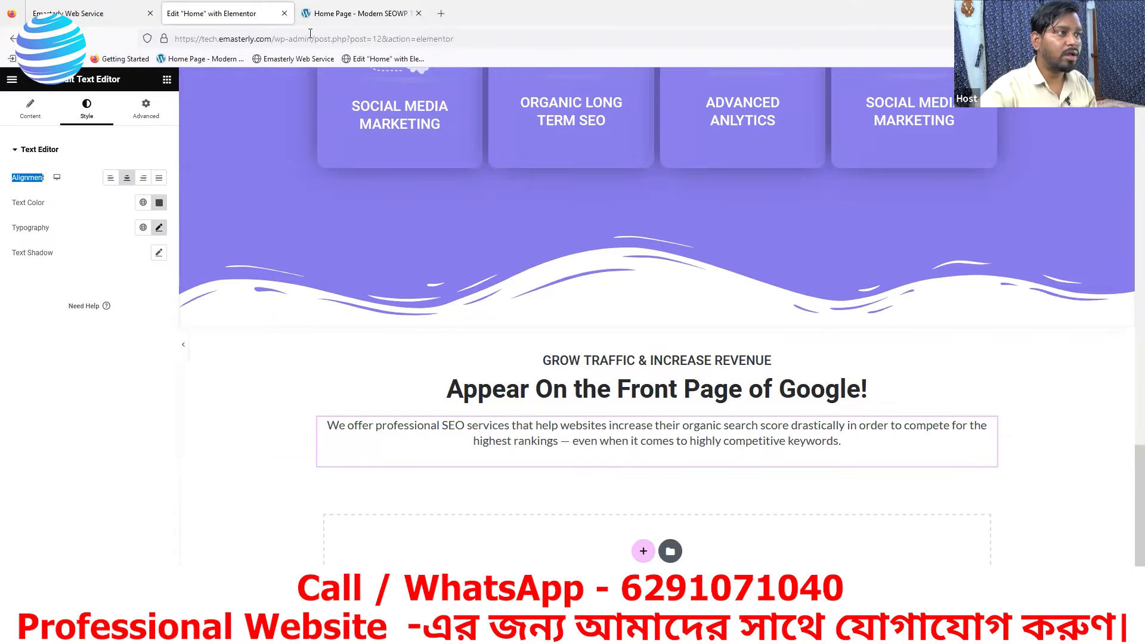
left_click(358, 13)
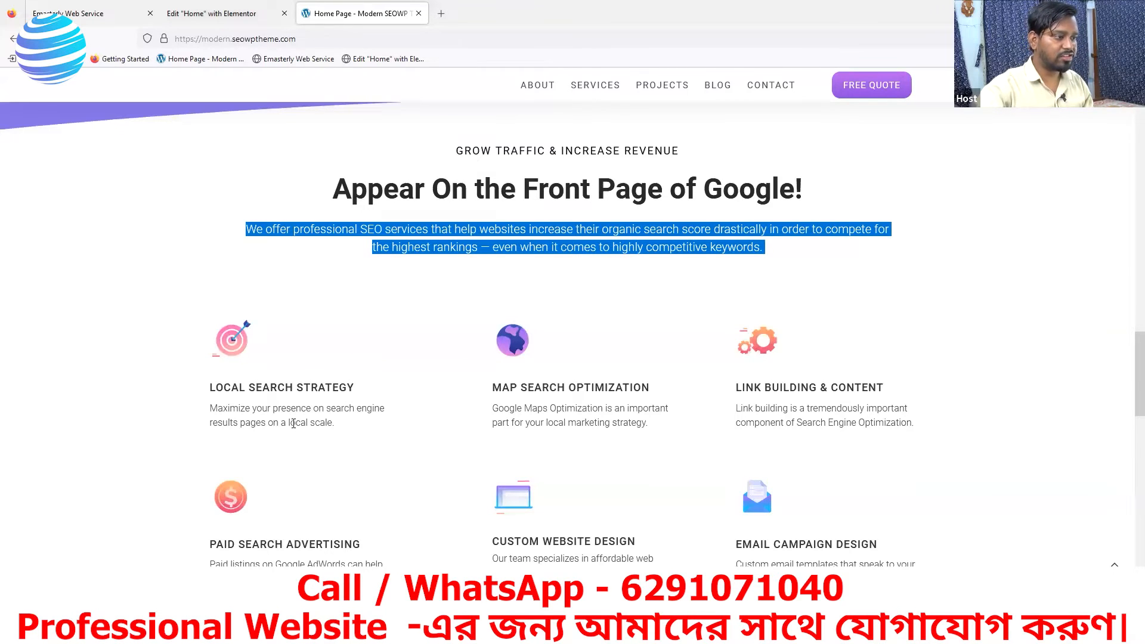
scroll(367, 458, "down", 3)
scroll(361, 462, "up", 3)
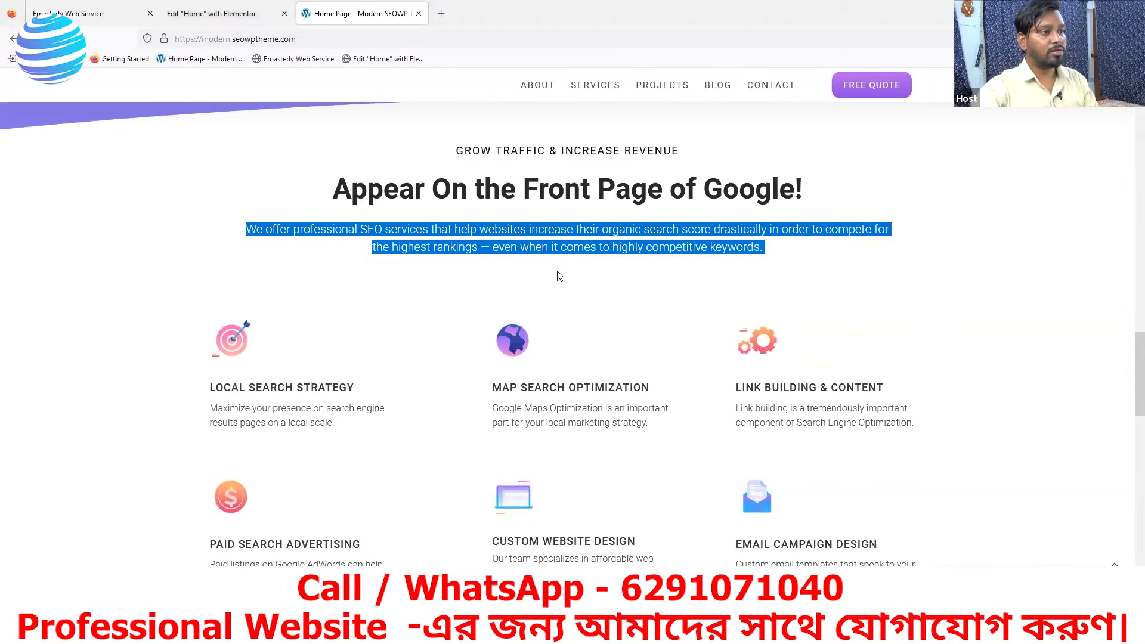
left_click(499, 317)
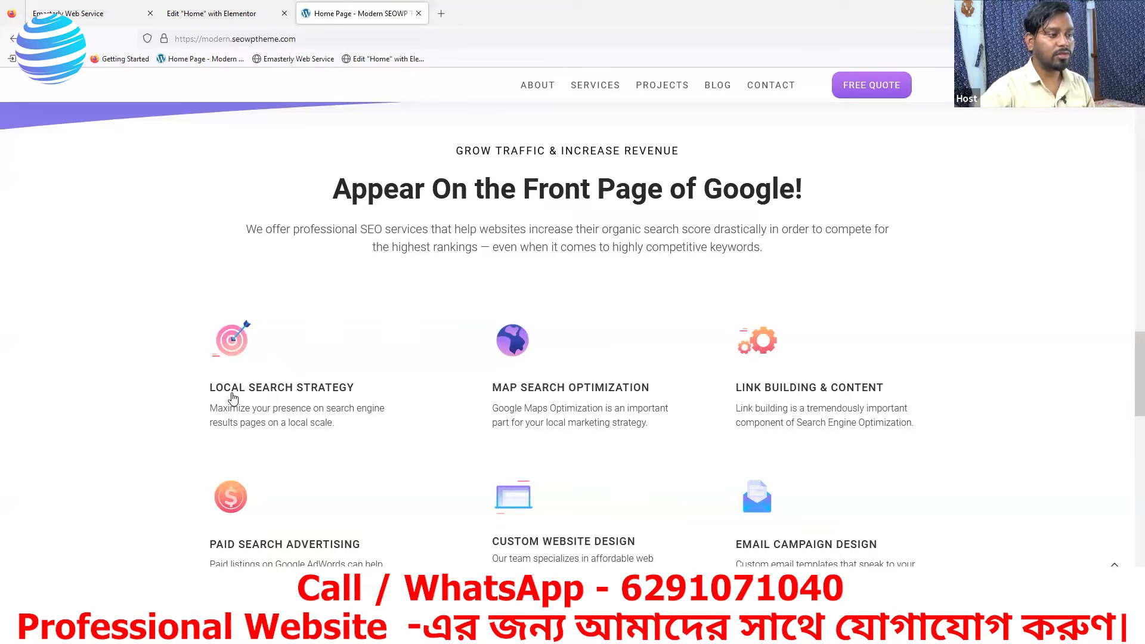
scroll(232, 399, "down", 3)
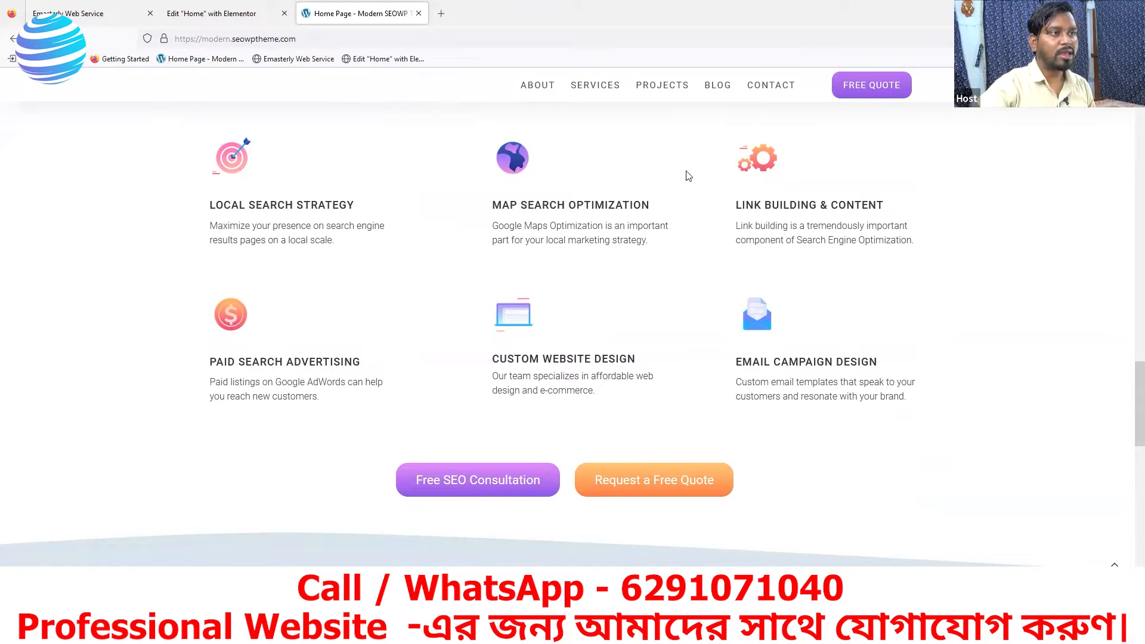
left_click(221, 22)
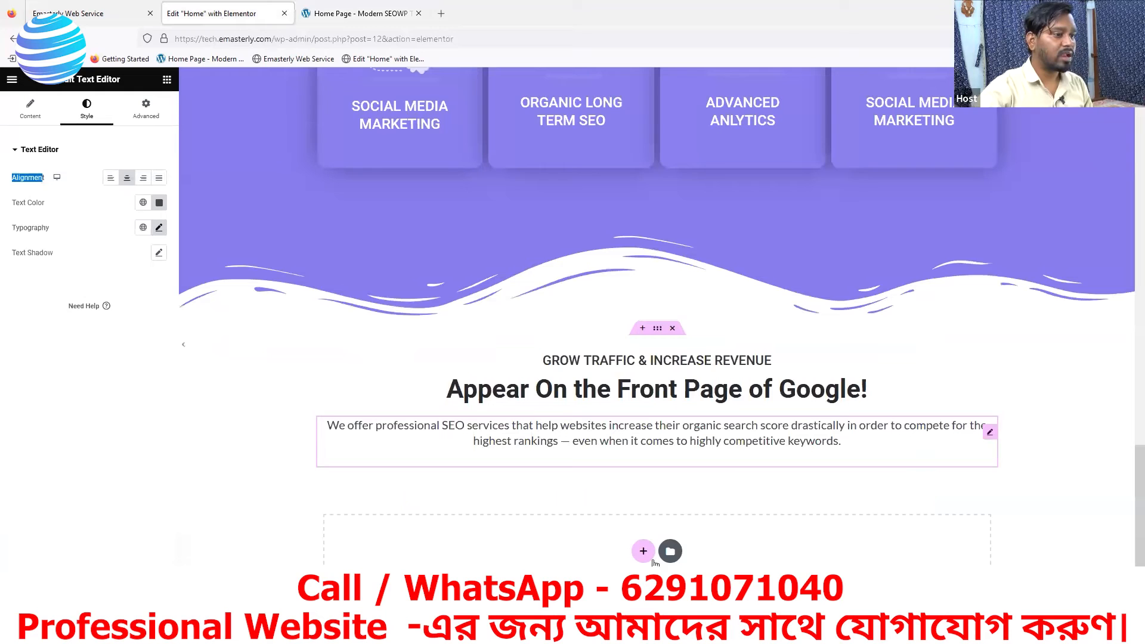
- Add a new three-column container with a wide middle column and two narrower side columns below the paragraph
scroll(659, 482, "down", 1)
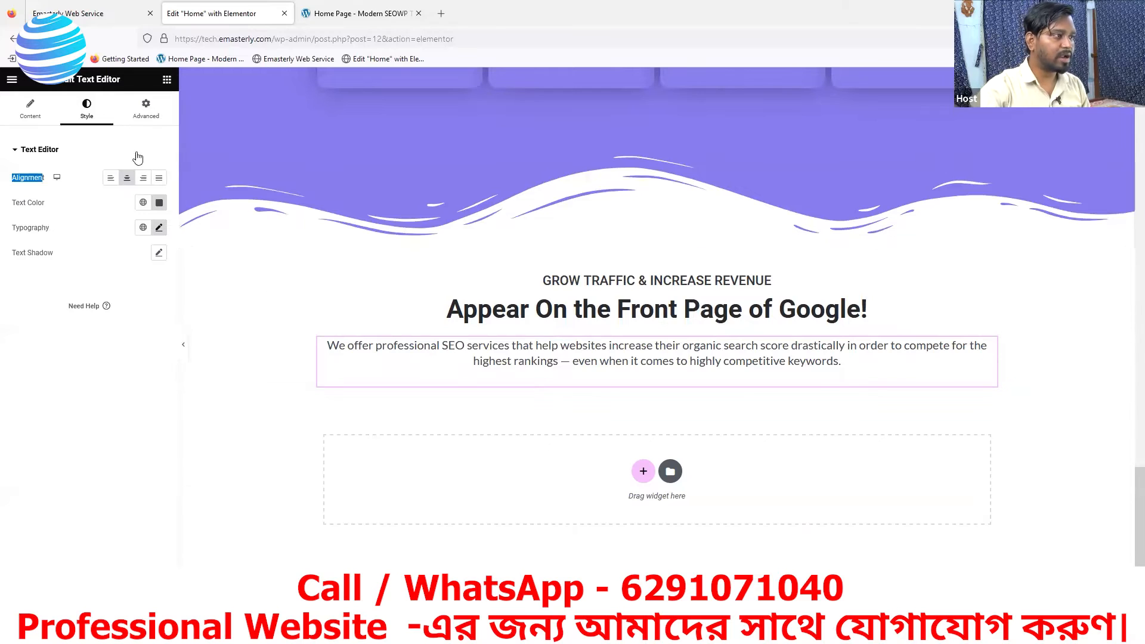
left_click(167, 80)
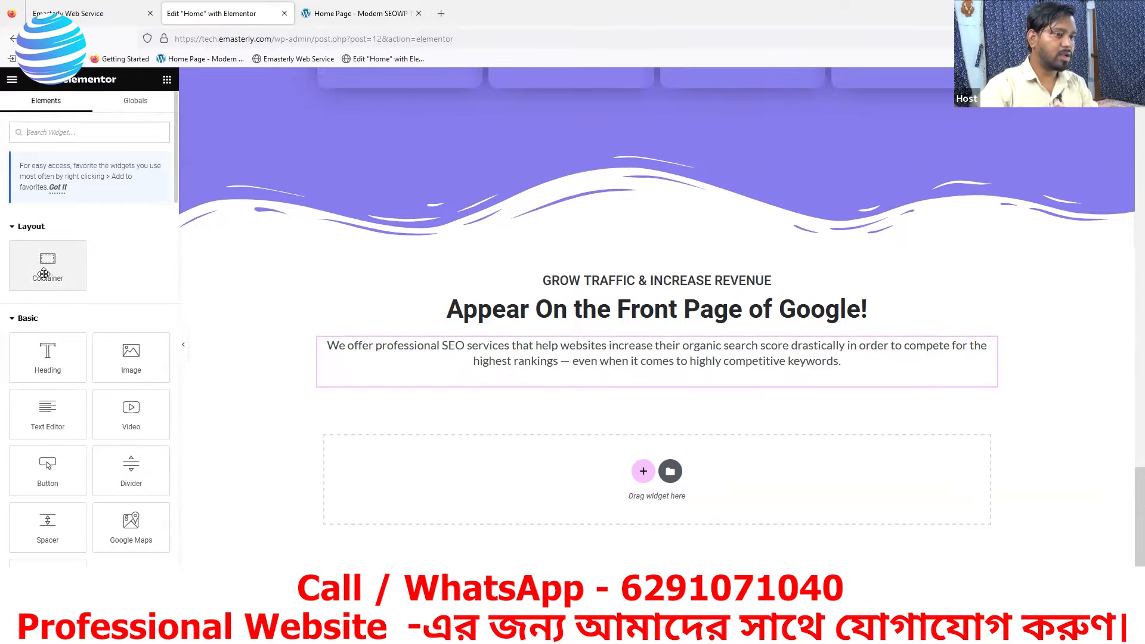
left_click(644, 473)
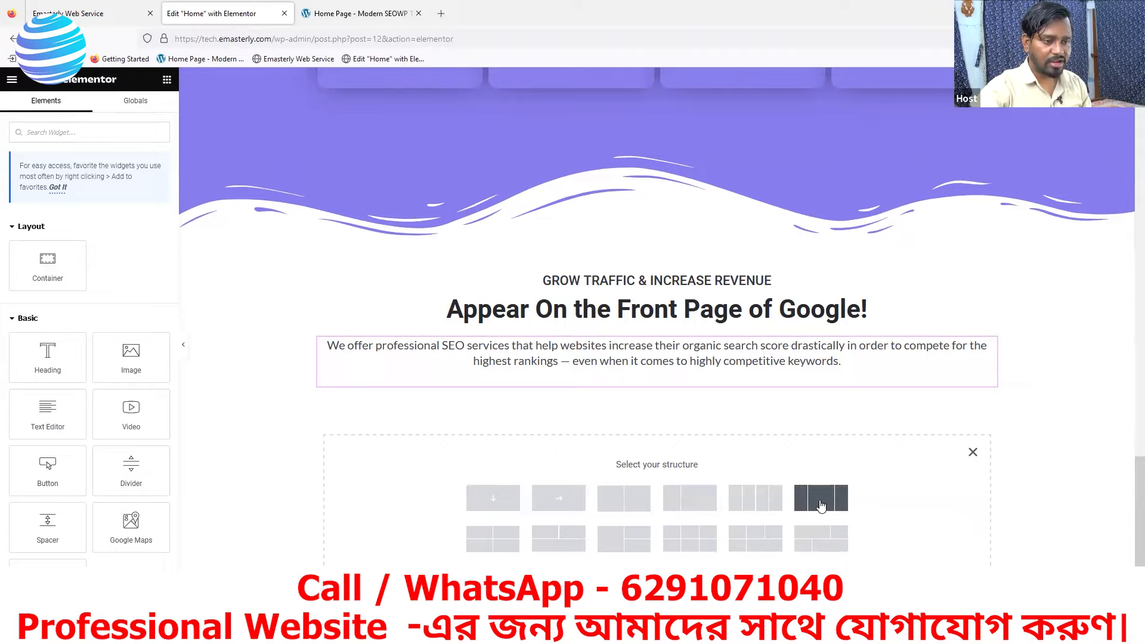
left_click(821, 506)
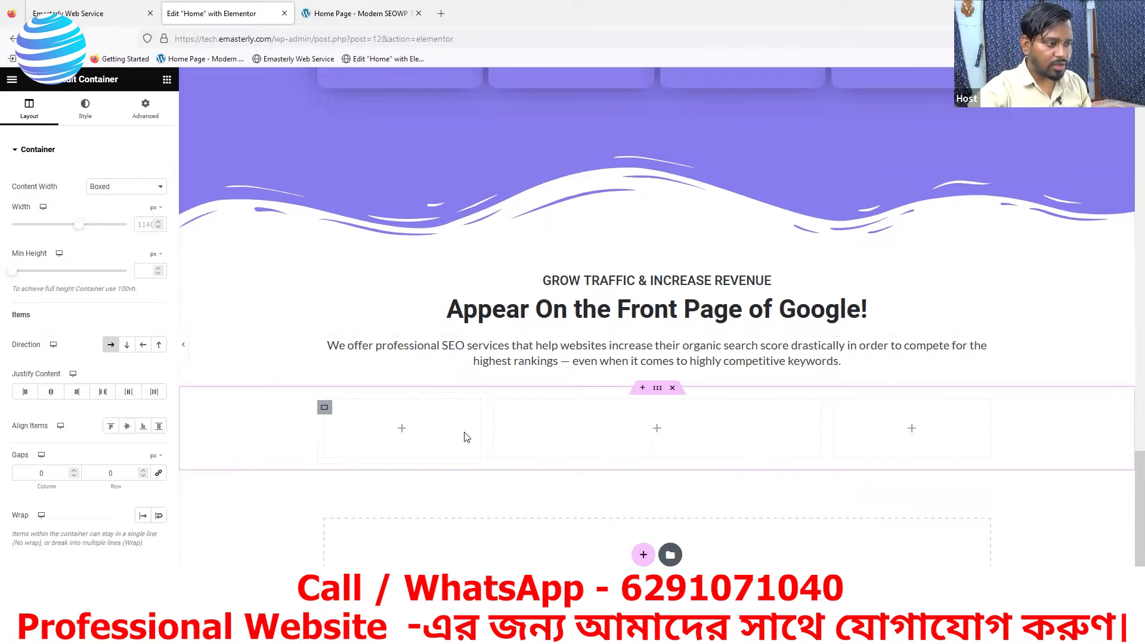
- Set the width of the first column in the new three-column container to 44%, comparing it with the reference page's services grid
left_click(325, 409)
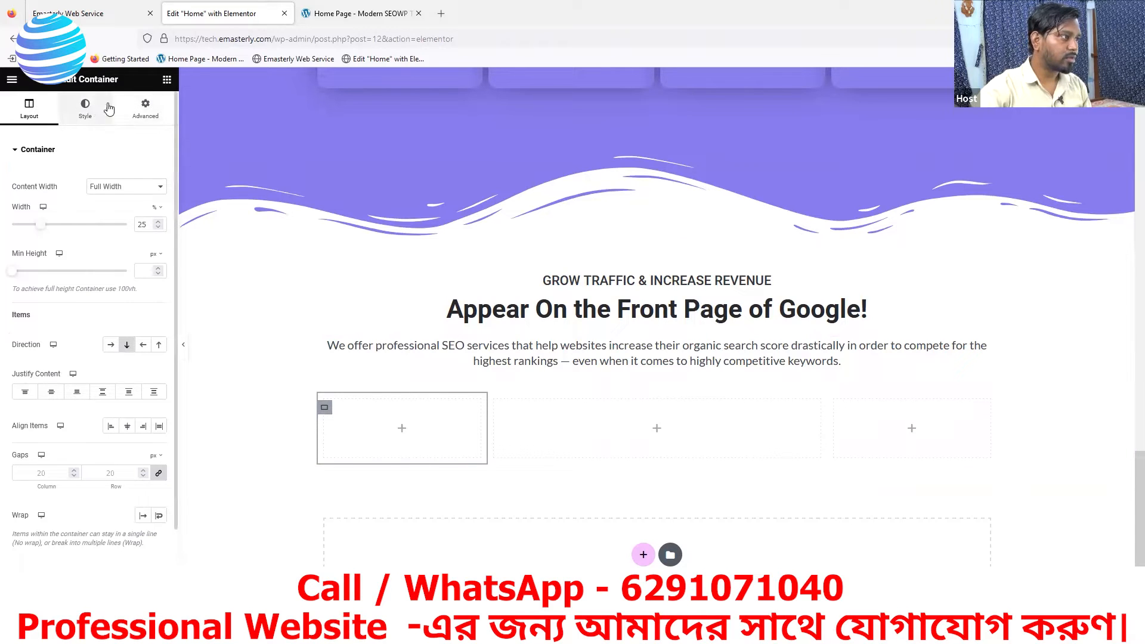
left_click_drag(39, 227, 55, 227)
left_click(356, 13)
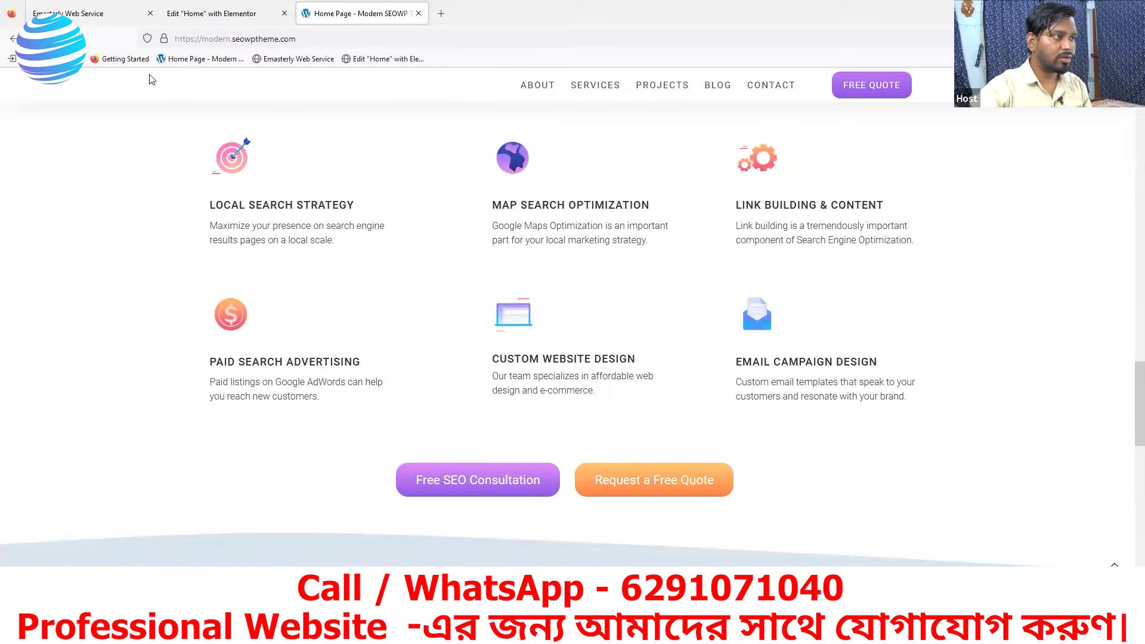
left_click(197, 14)
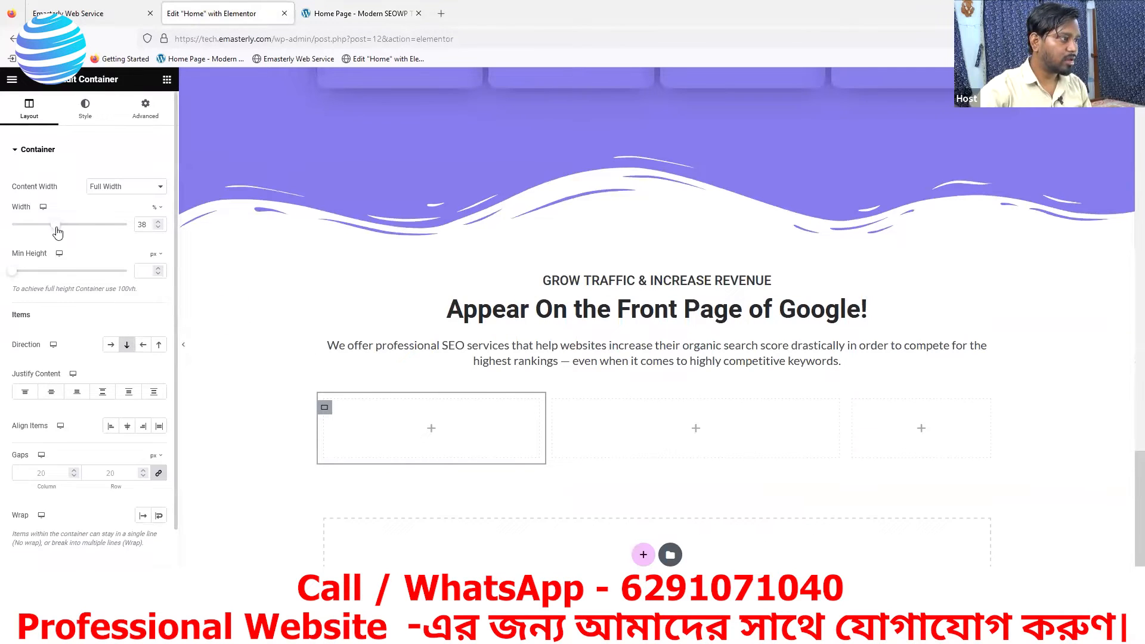
left_click_drag(56, 226, 61, 226)
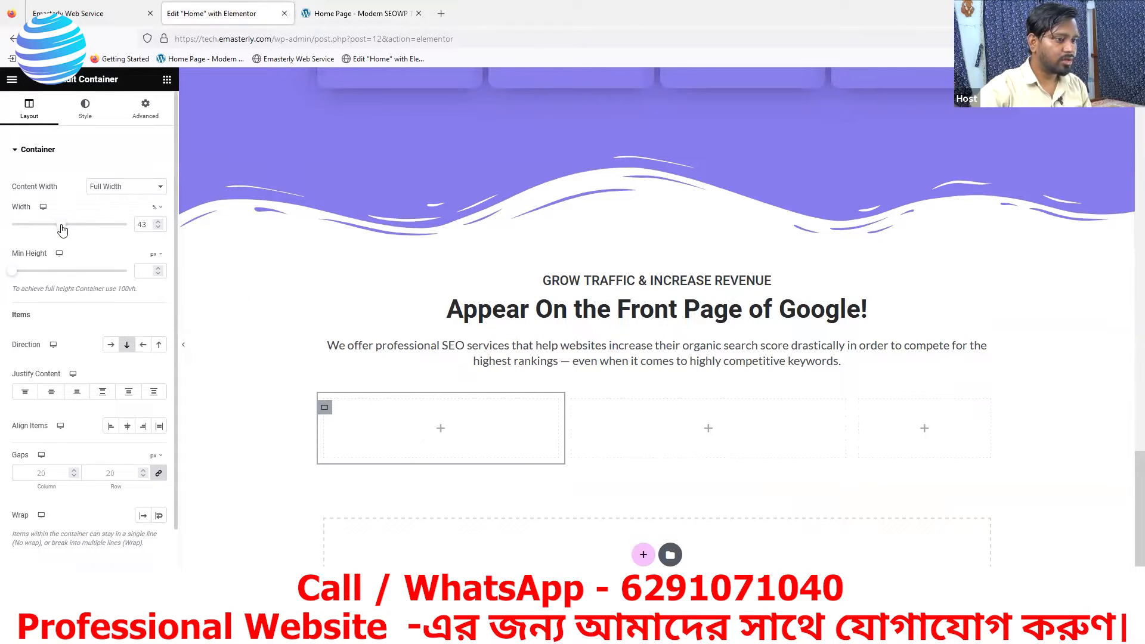
left_click(157, 221)
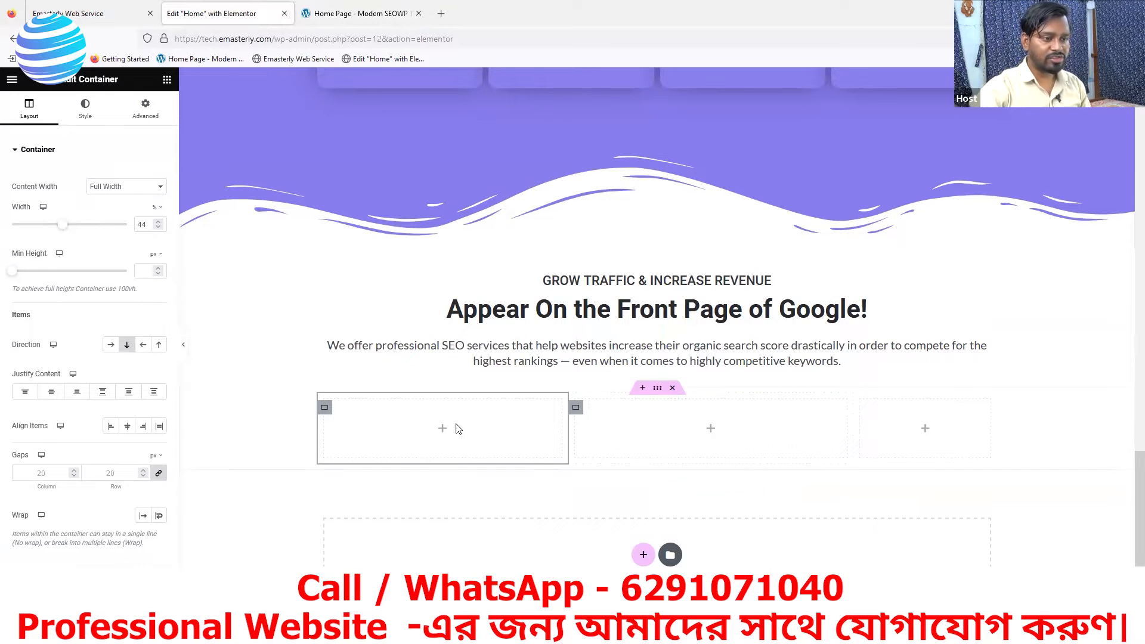
- Check the services grid on the reference page and add an Image Box widget to the first column of the new container in Elementor
left_click(358, 13)
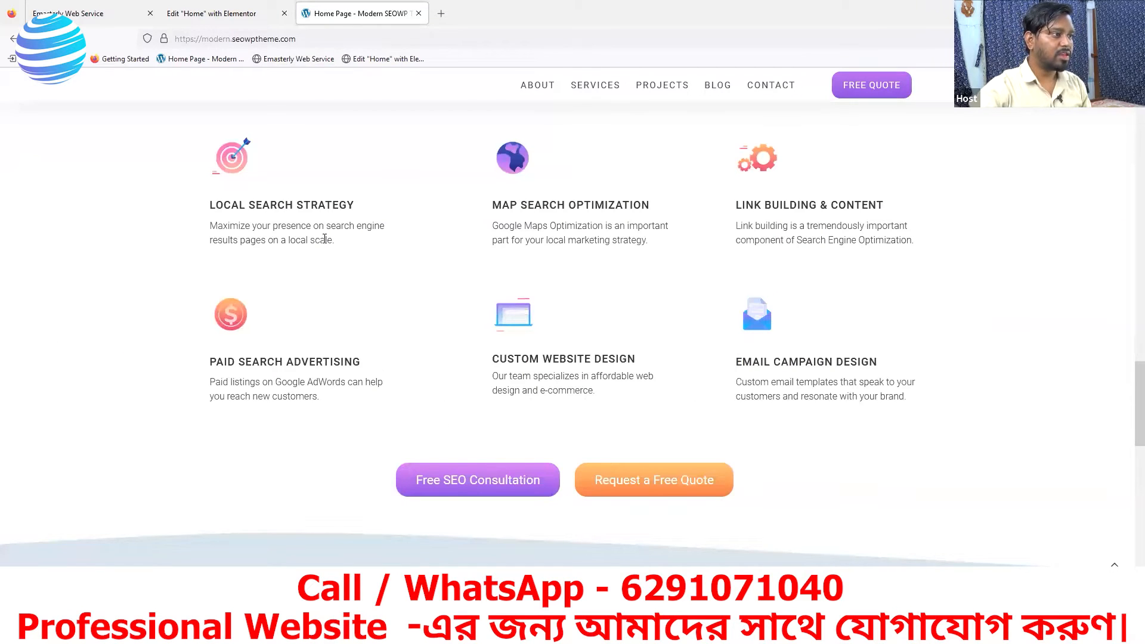
scroll(271, 299, "up", 1)
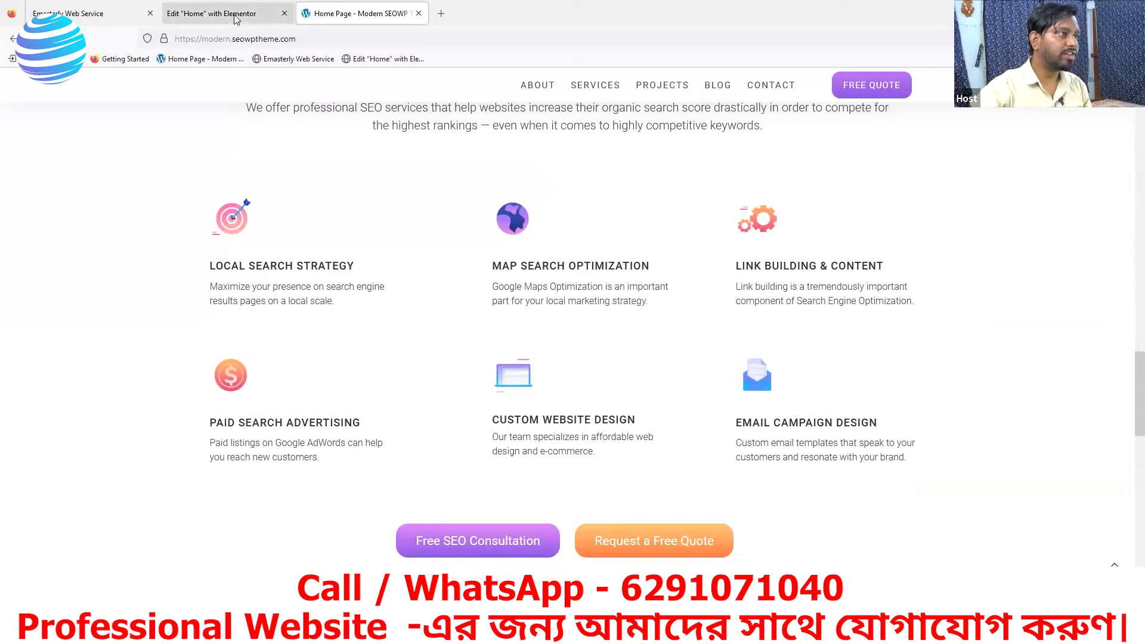
left_click(215, 13)
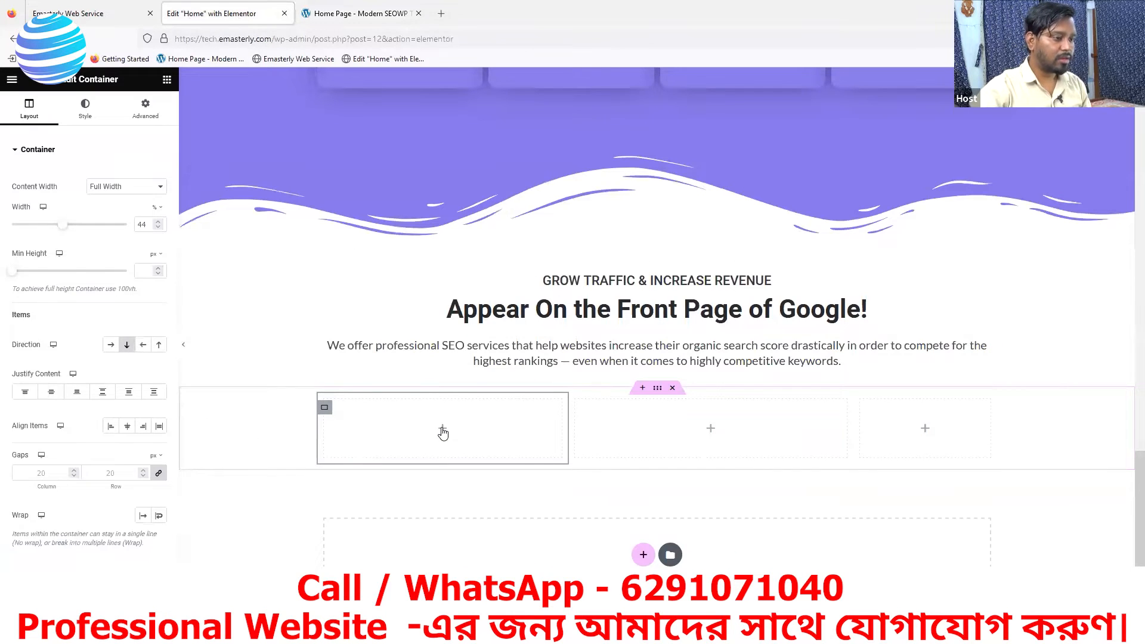
left_click(442, 429)
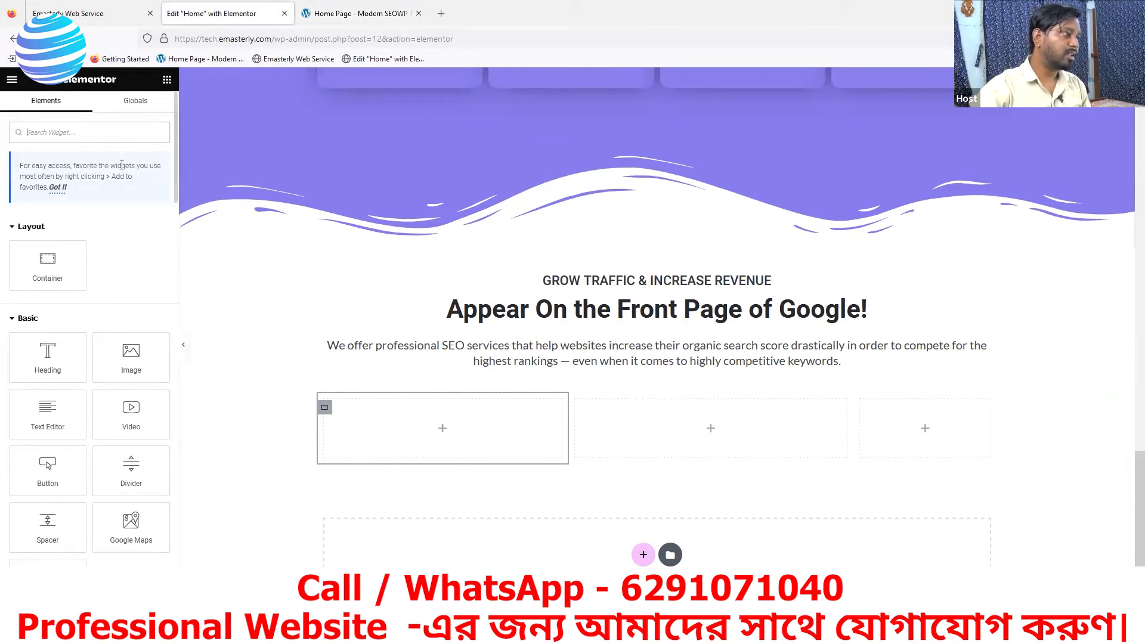
type("IMAGE")
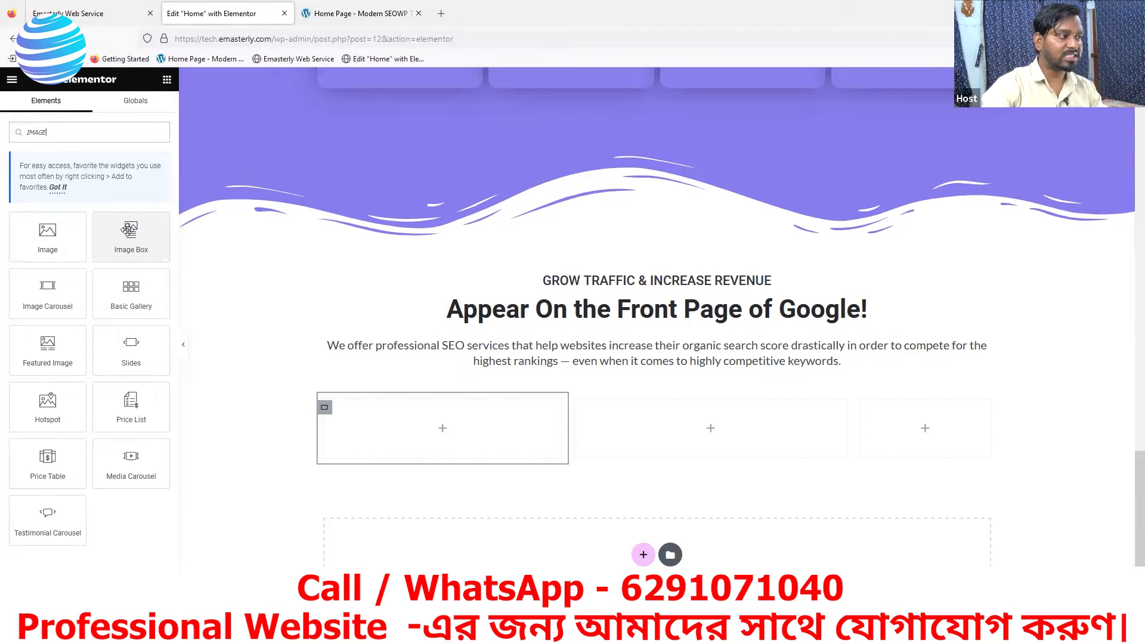
left_click_drag(129, 232, 419, 424)
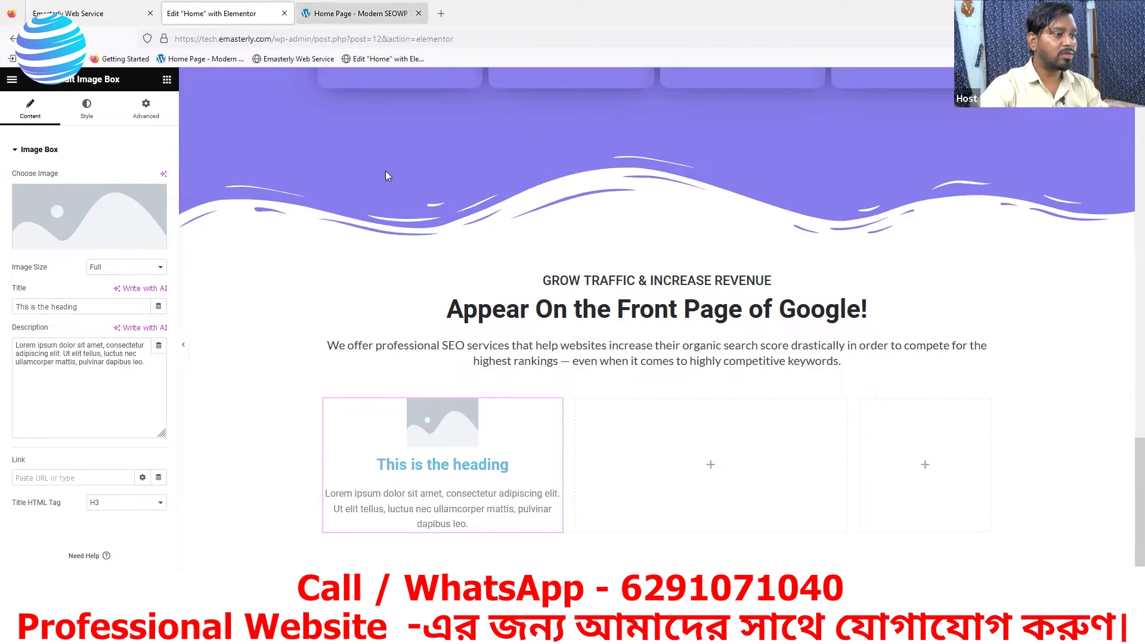
- Save the Local Search Strategy icon from the reference page to Downloads as the PNG image small-icon-target
left_click(361, 14)
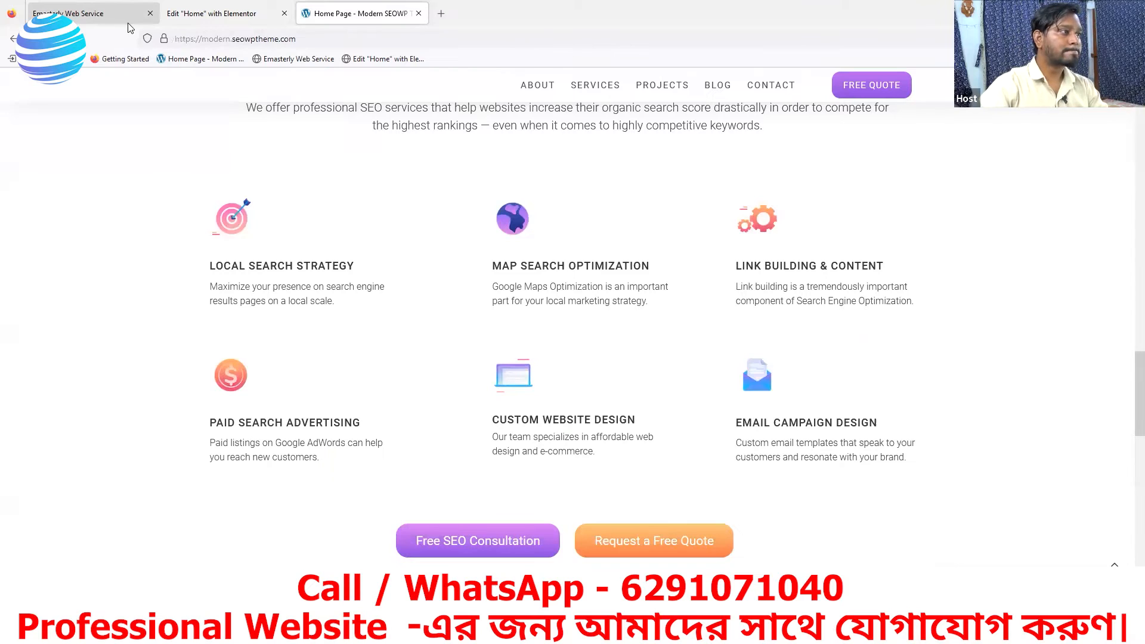
right_click(234, 223)
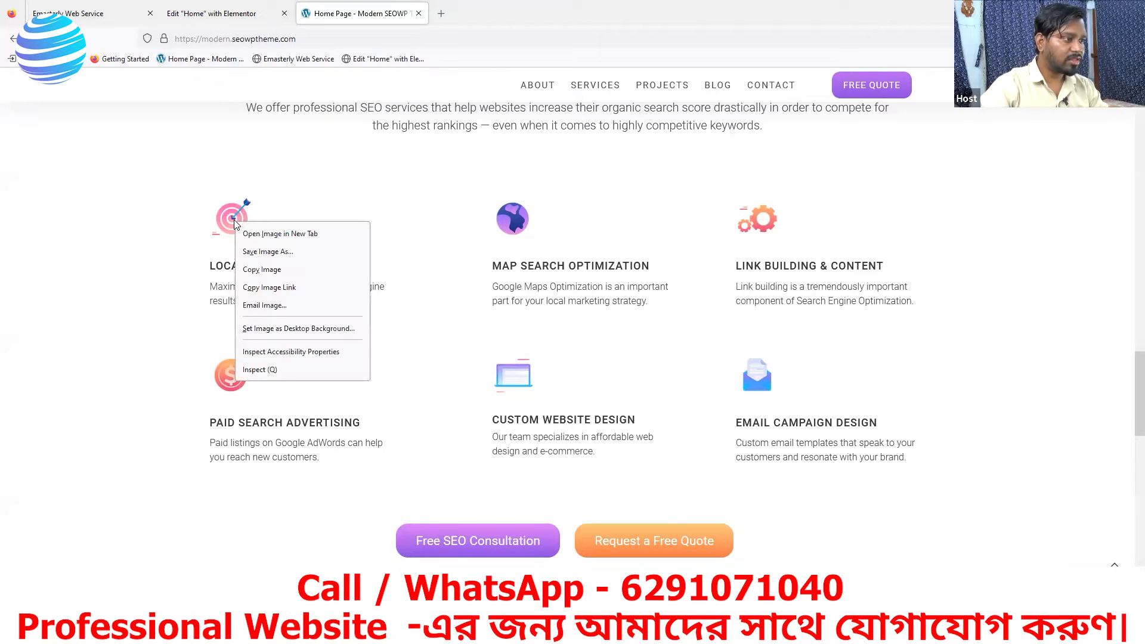
left_click(303, 199)
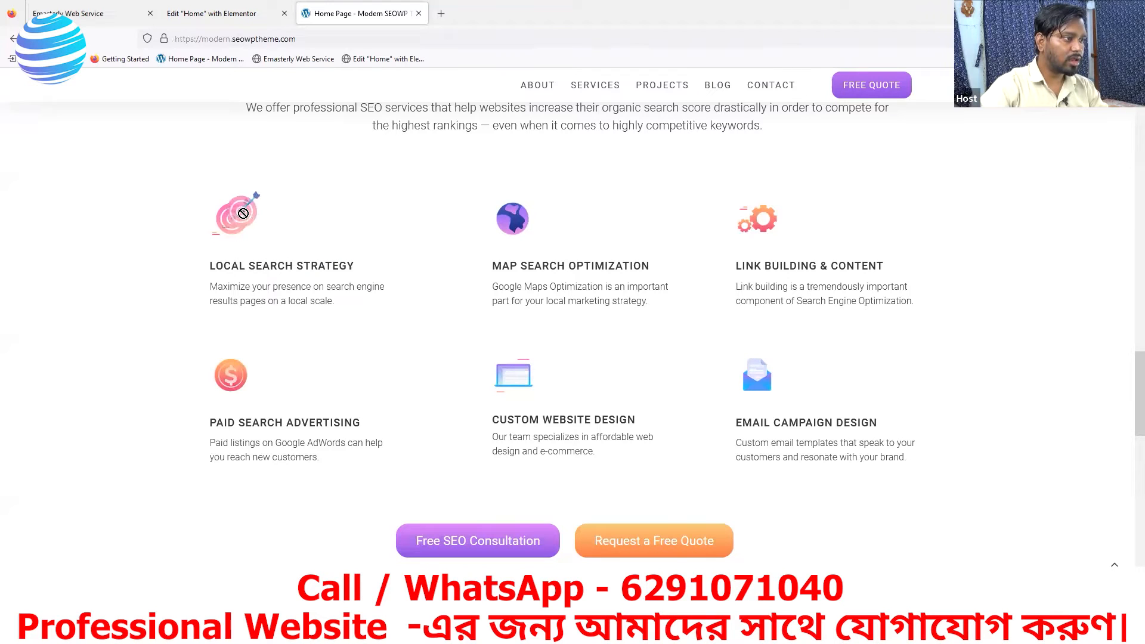
right_click(234, 222)
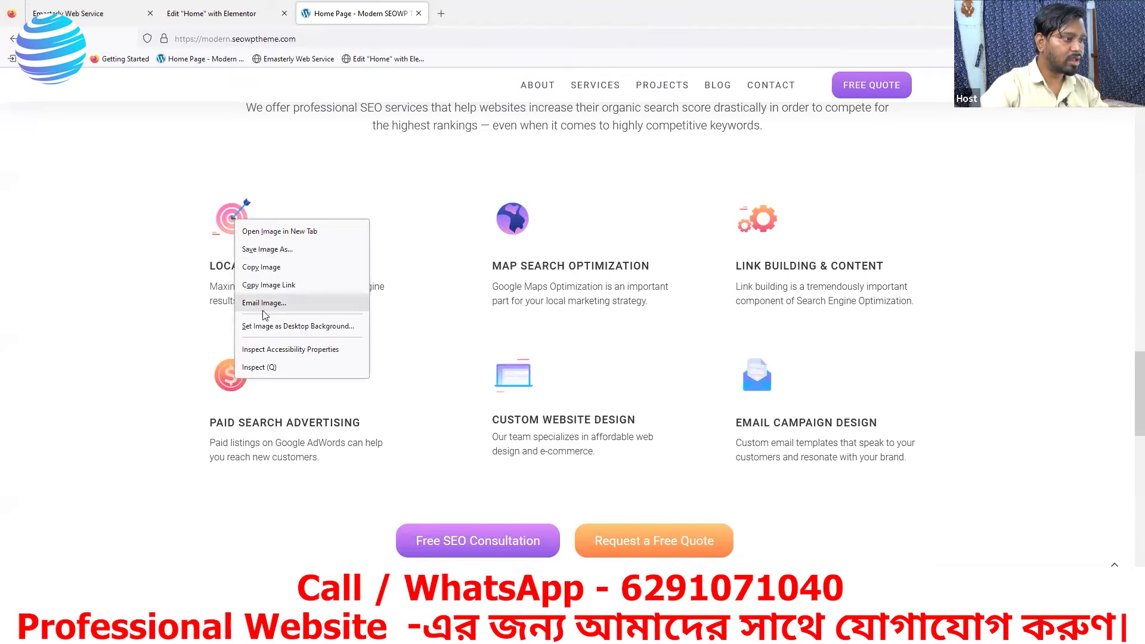
left_click(266, 249)
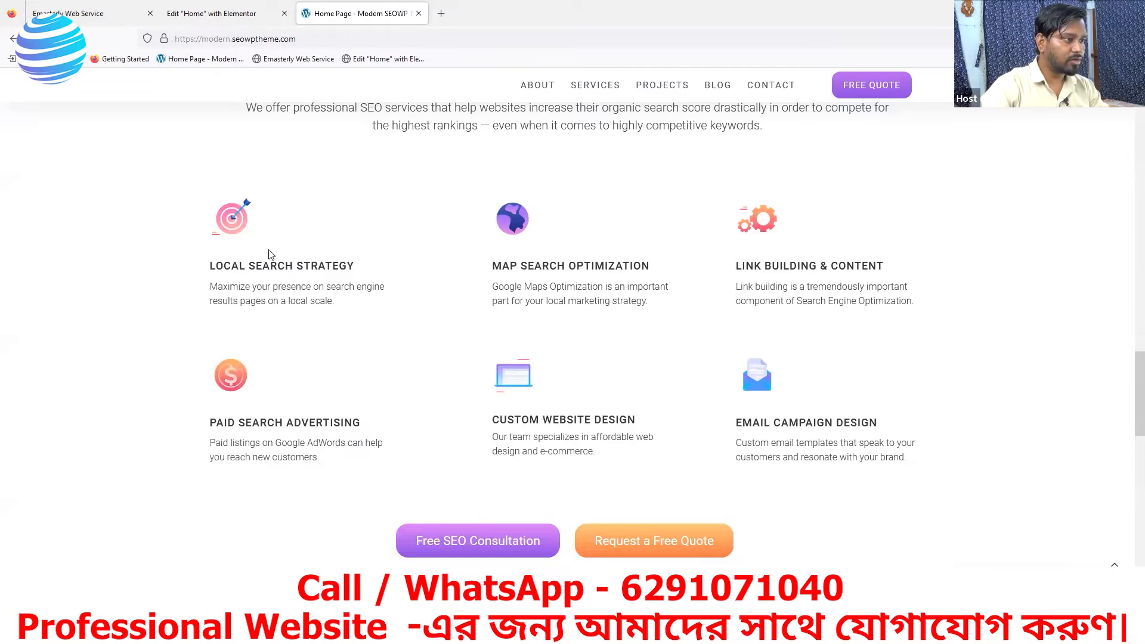
left_click(471, 302)
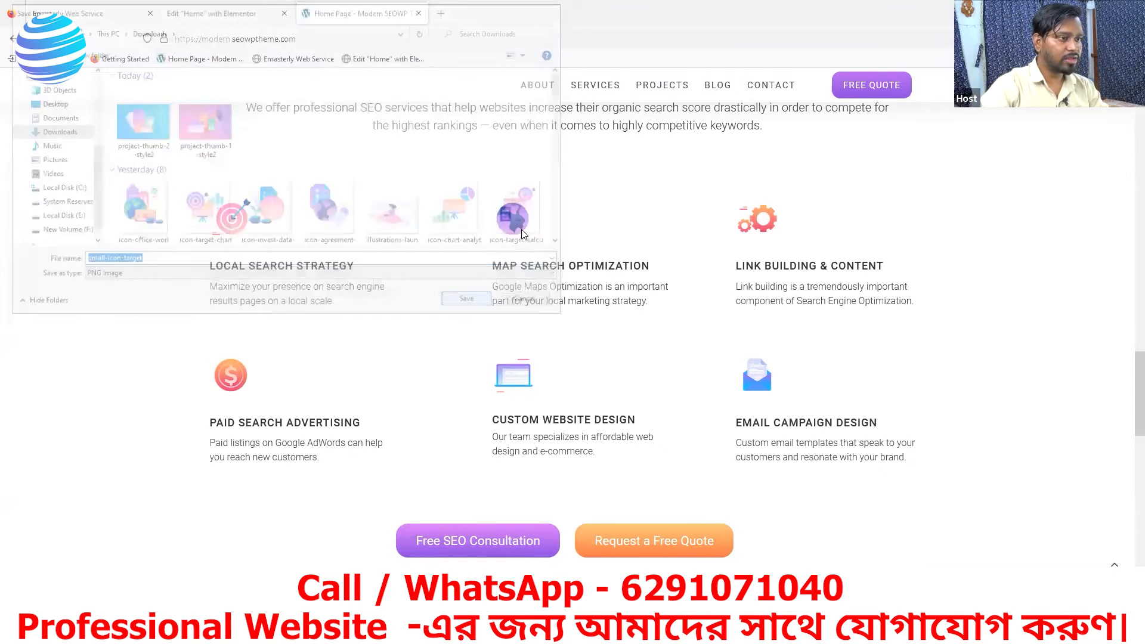
- Save the Paid Search Advertising icon from the reference page to Downloads as the PNG image small-icon-coin
right_click(520, 220)
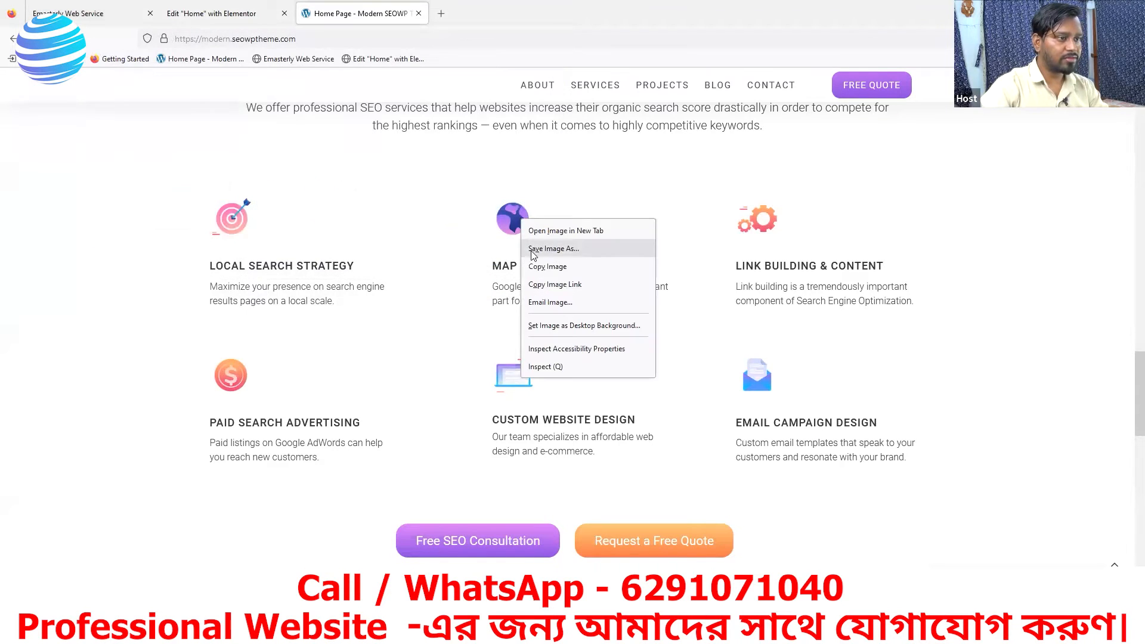
right_click(230, 380)
right_click(232, 381)
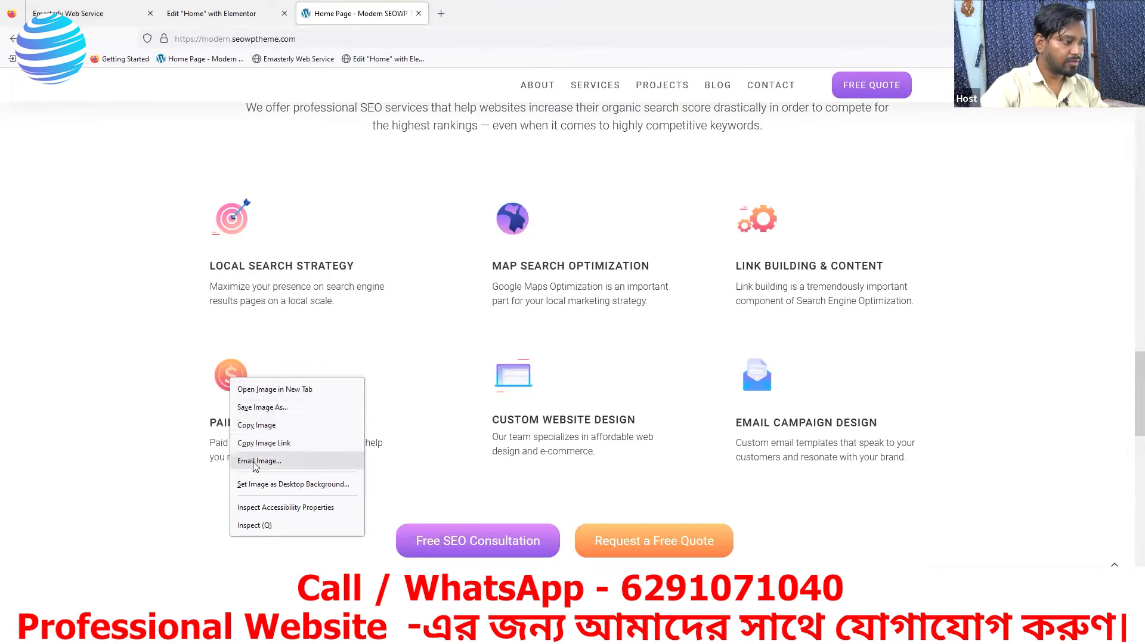
left_click(260, 409)
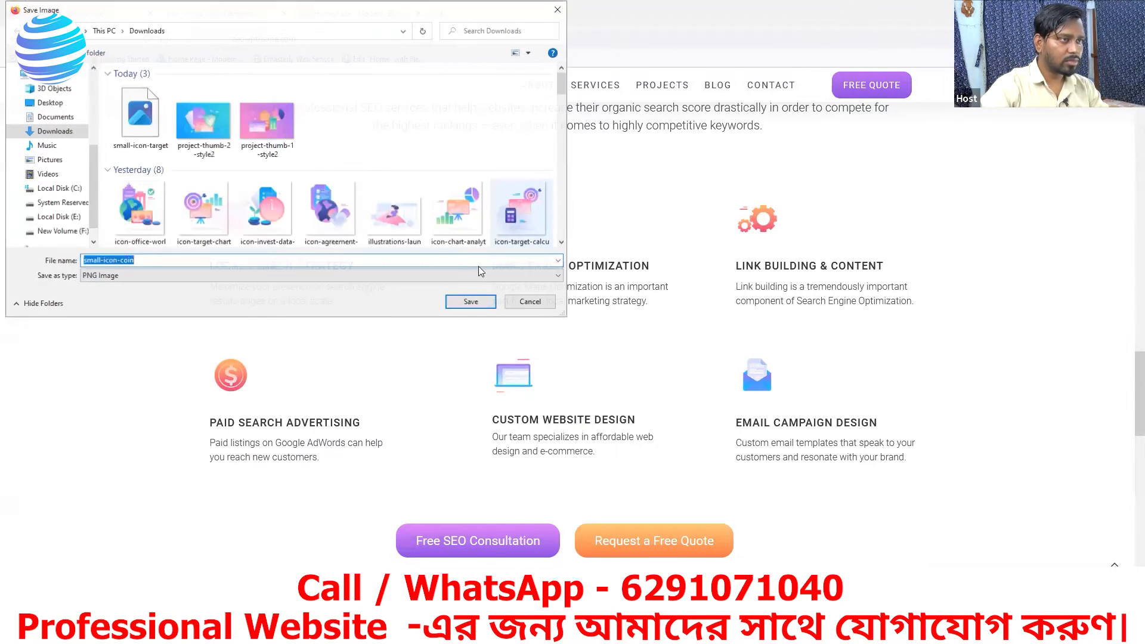
left_click(466, 304)
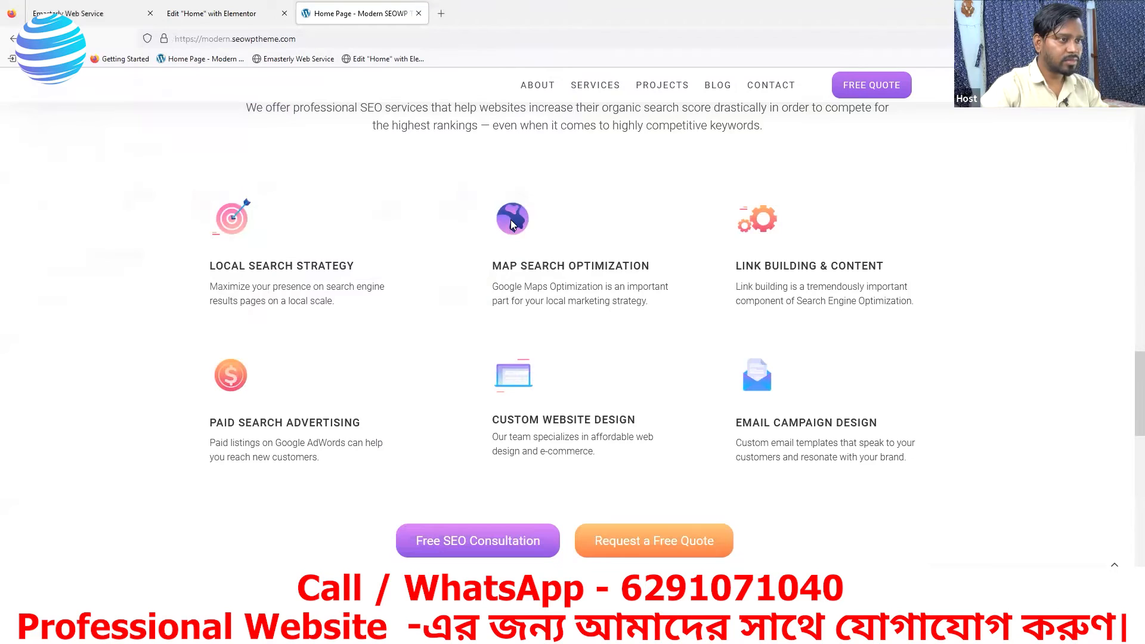
- Save the Map Search Optimization and Custom Website Design icons to Downloads as small-icon-globe and small-icon-notebook
right_click(511, 225)
left_click(541, 252)
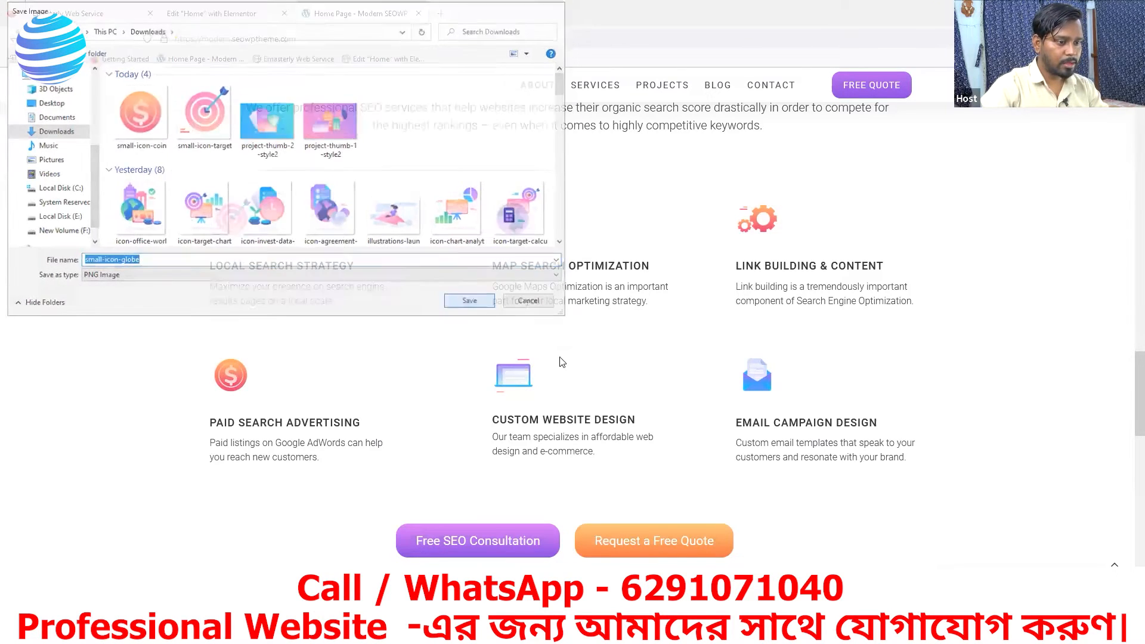
right_click(522, 379)
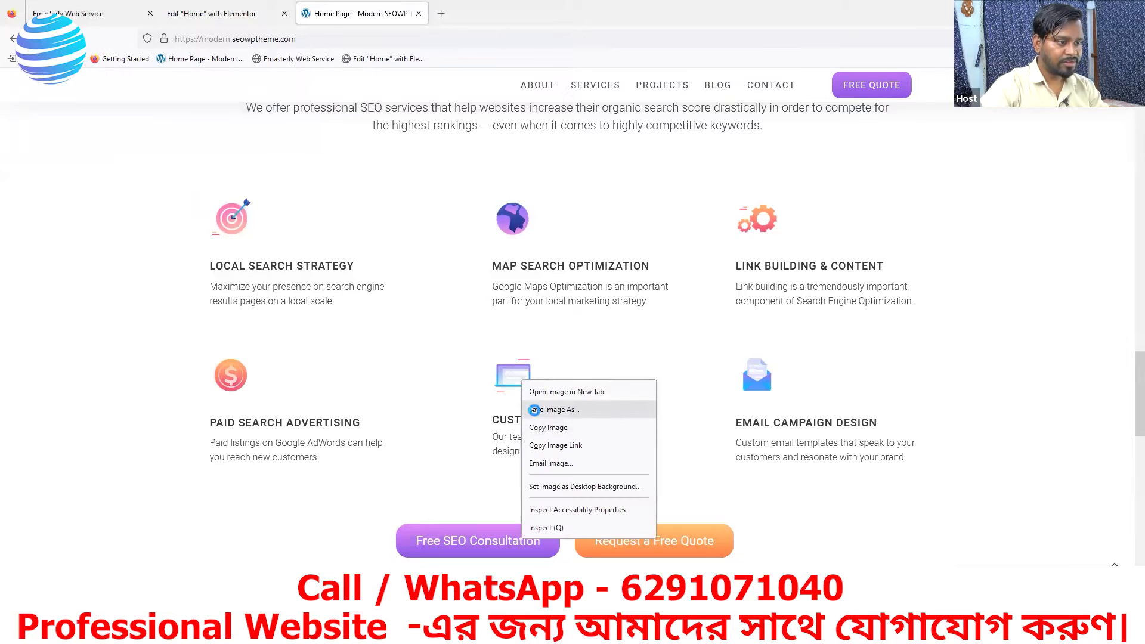
left_click(534, 409)
left_click(470, 302)
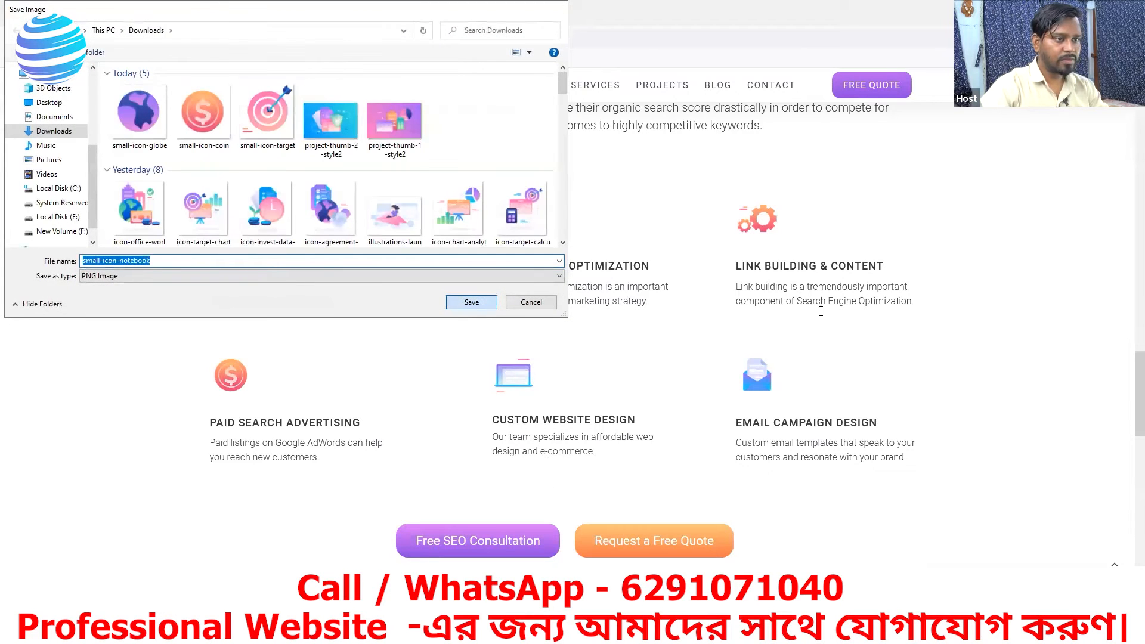
- Save the Link Building & Content and Email Campaign Design icons to Downloads as small-icon-cogs and small-icon-mail
right_click(768, 221)
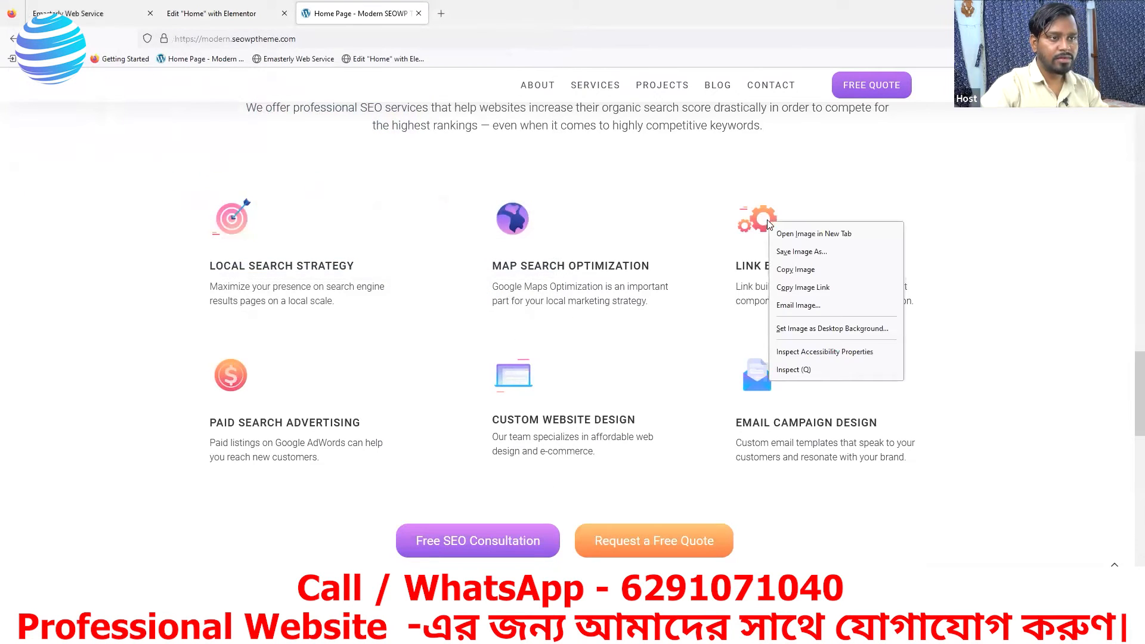
left_click(801, 251)
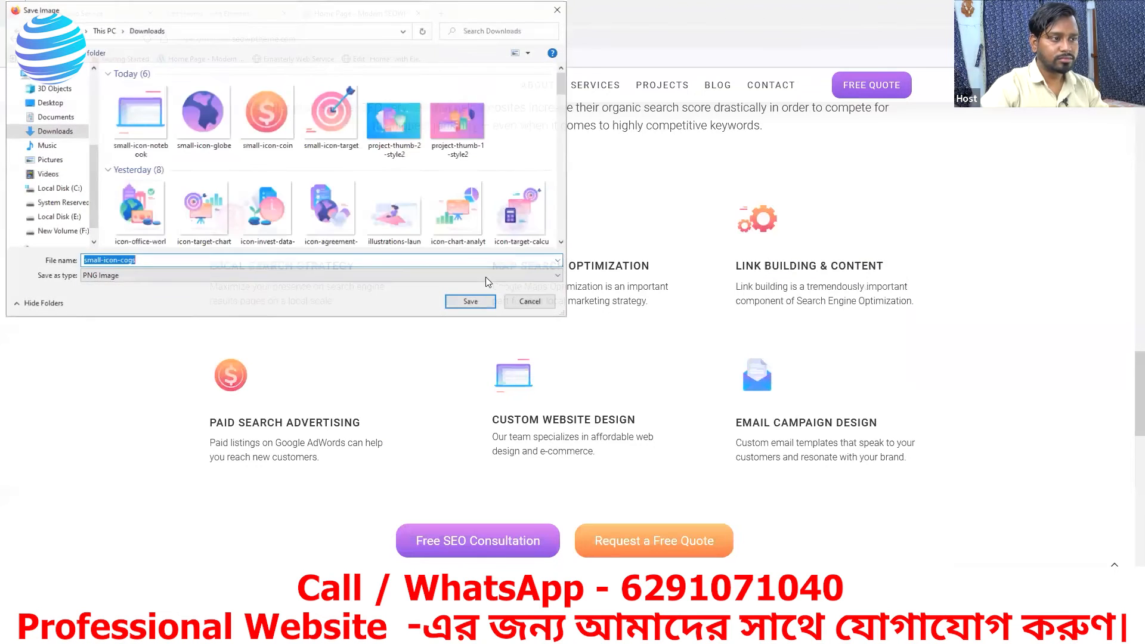
left_click(480, 300)
right_click(762, 382)
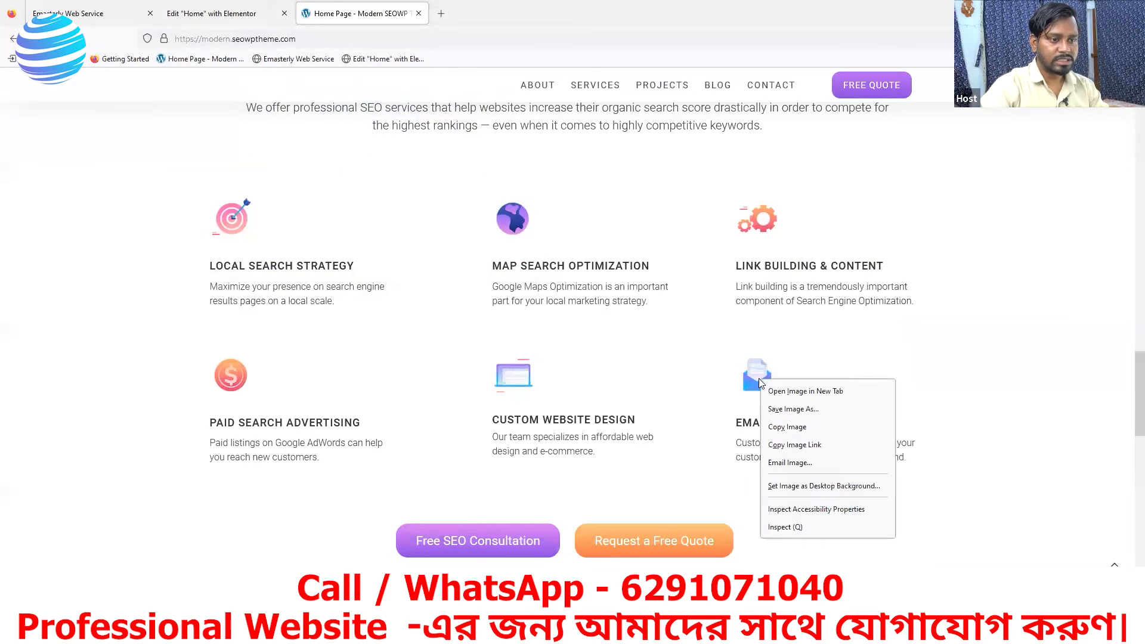
left_click(782, 407)
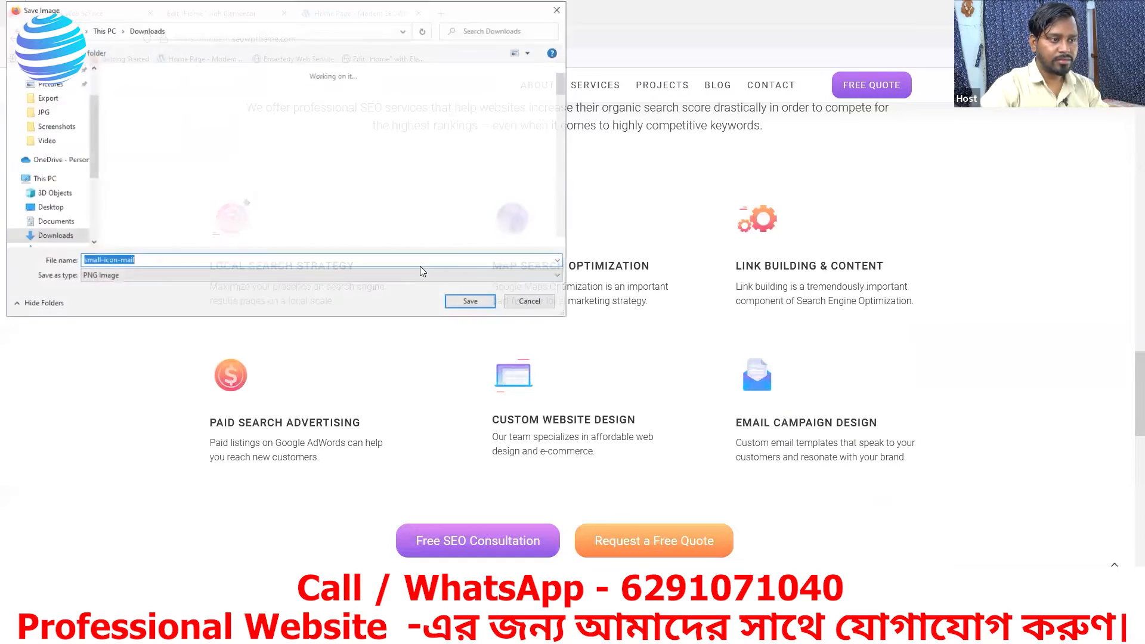
left_click(474, 301)
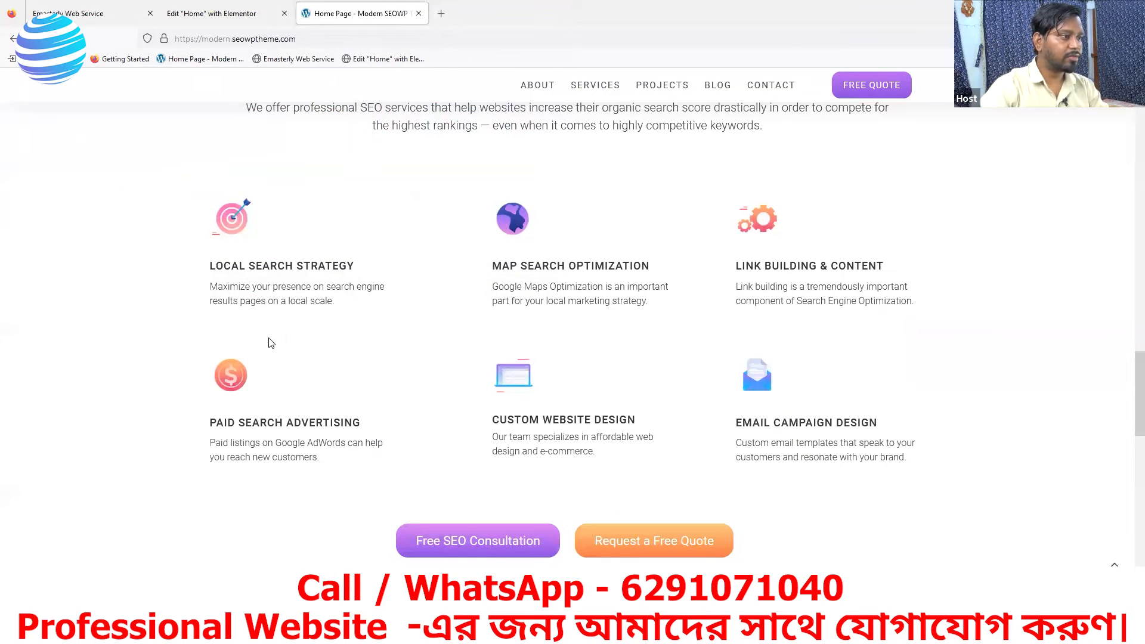
- Compare the icon layout on the reference page and set the Image Box's alignment to left in Elementor
left_click(219, 24)
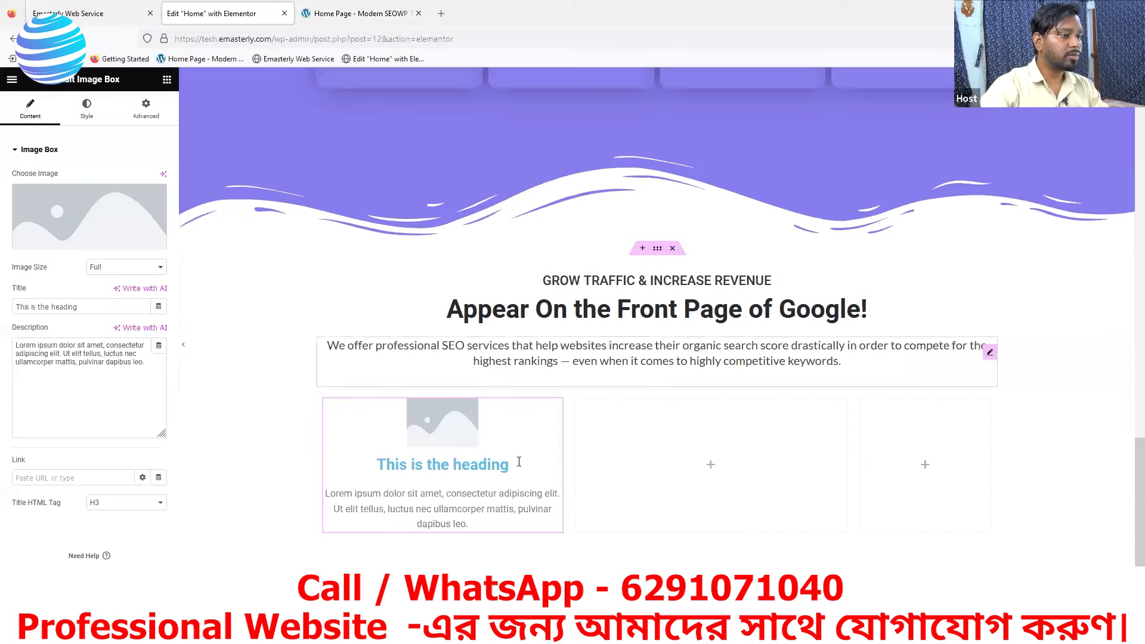
left_click(350, 13)
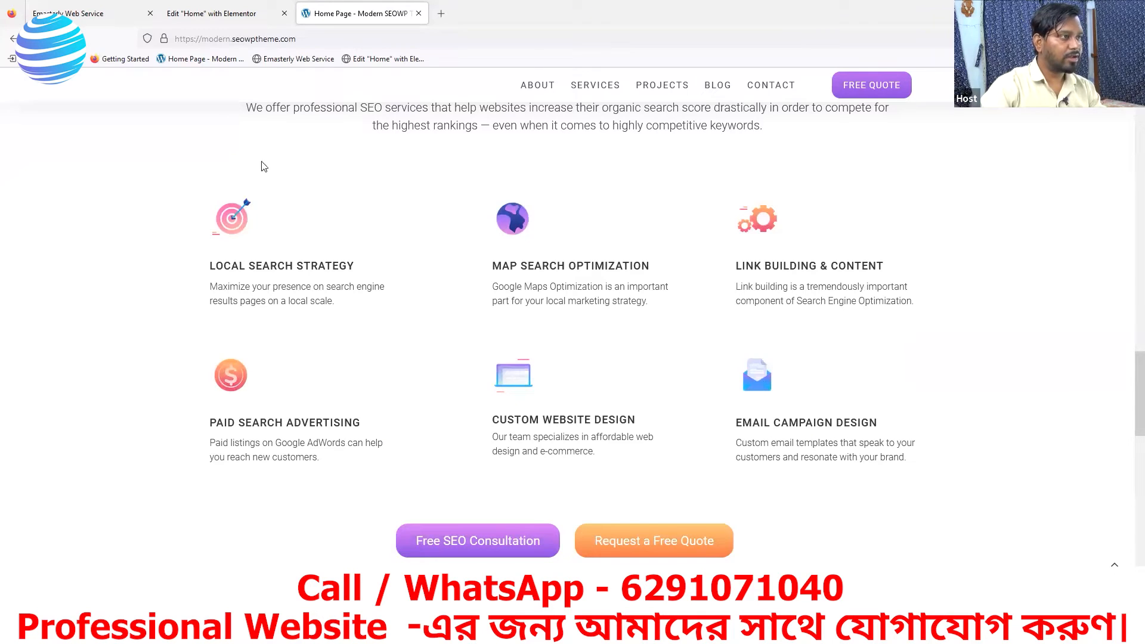
left_click(243, 17)
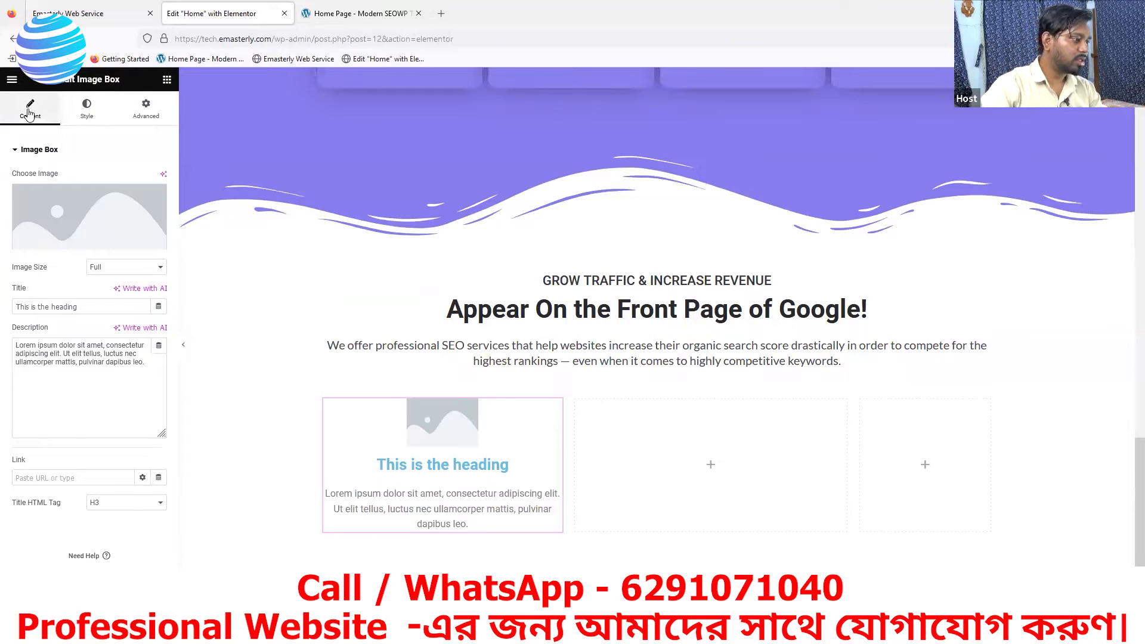
left_click(87, 113)
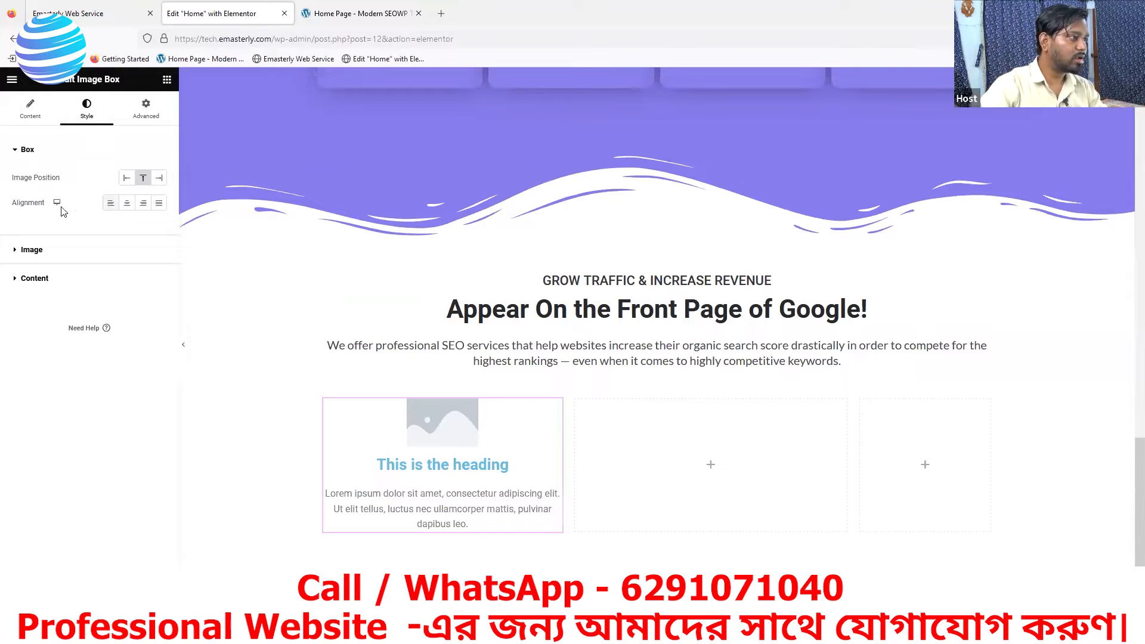
left_click_drag(13, 206, 43, 206)
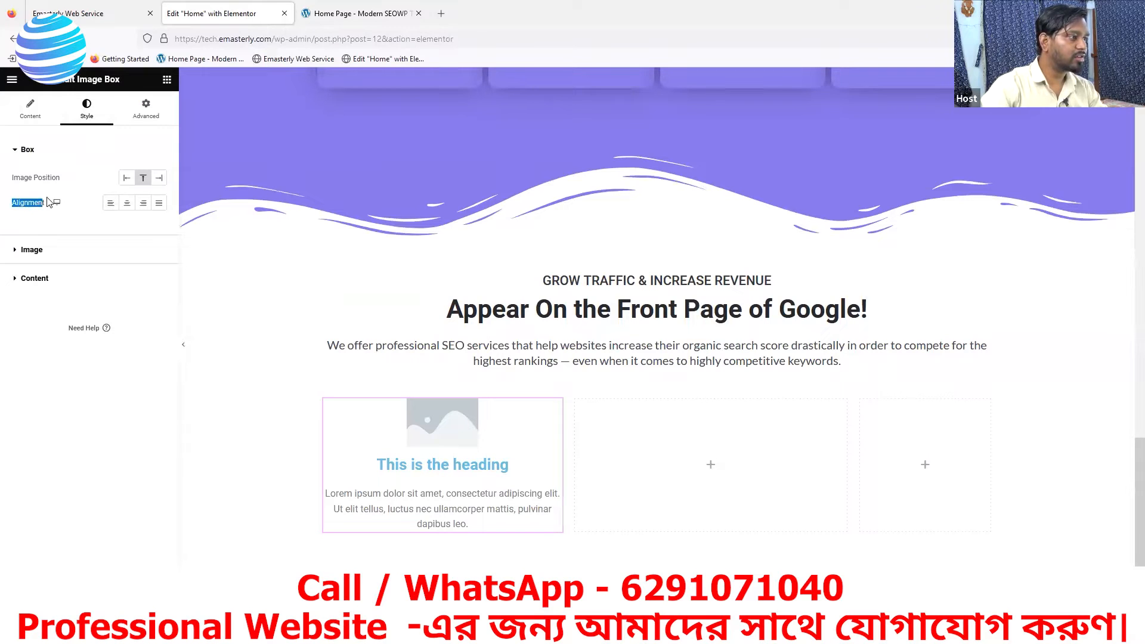
left_click(111, 204)
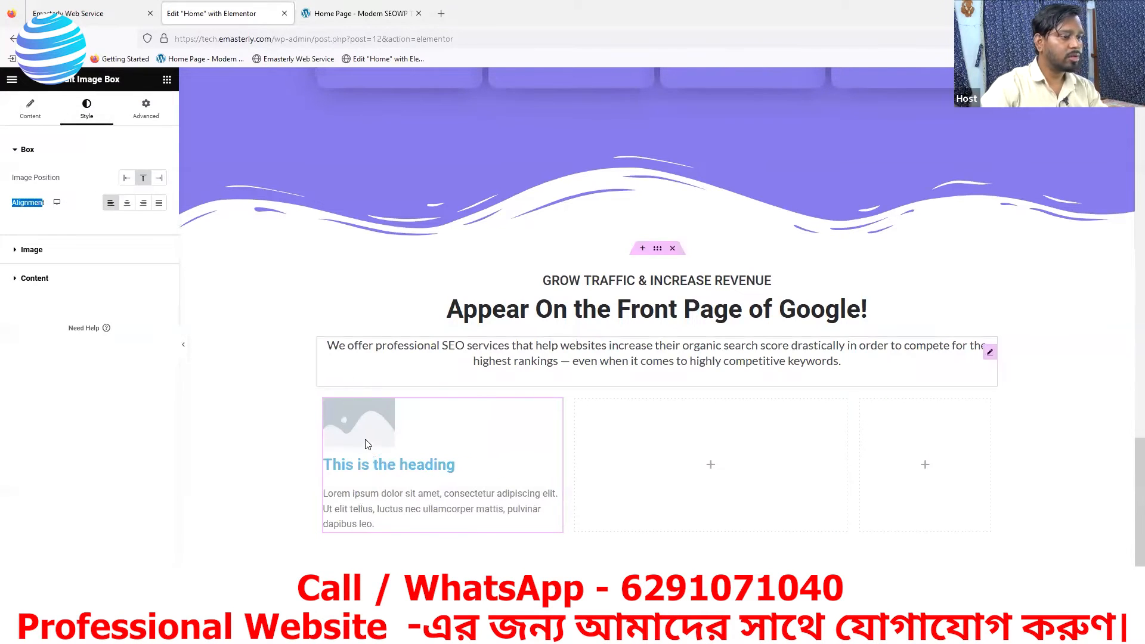
- Upload small-icon-target from Downloads and use it as the image of the Image Box in the first column
scroll(362, 402, "down", 3)
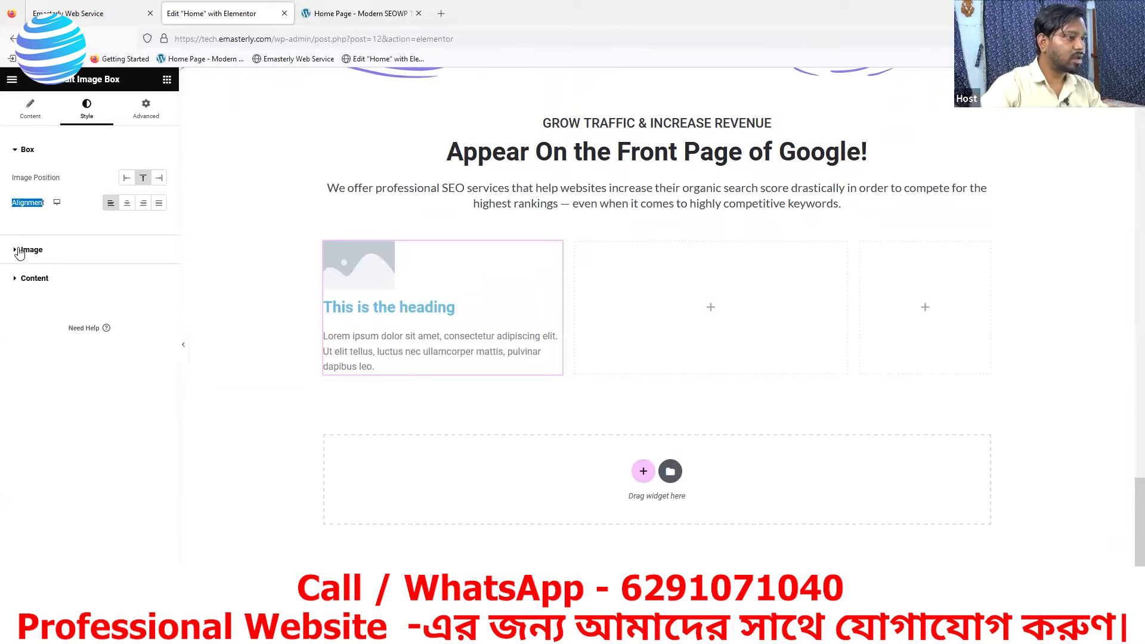
left_click(26, 250)
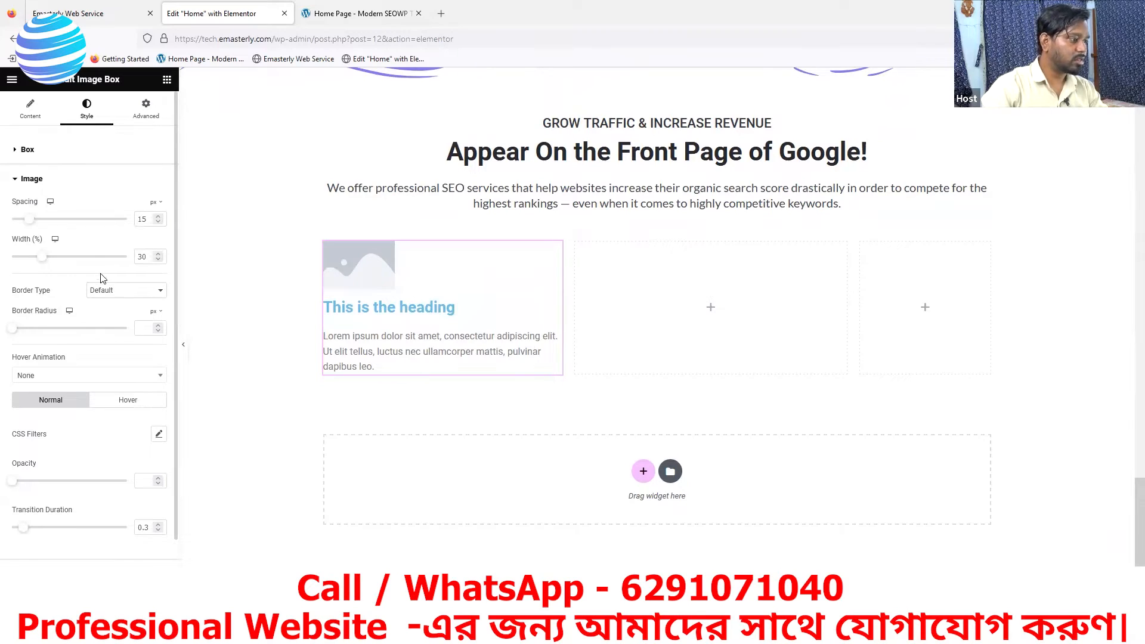
left_click(32, 112)
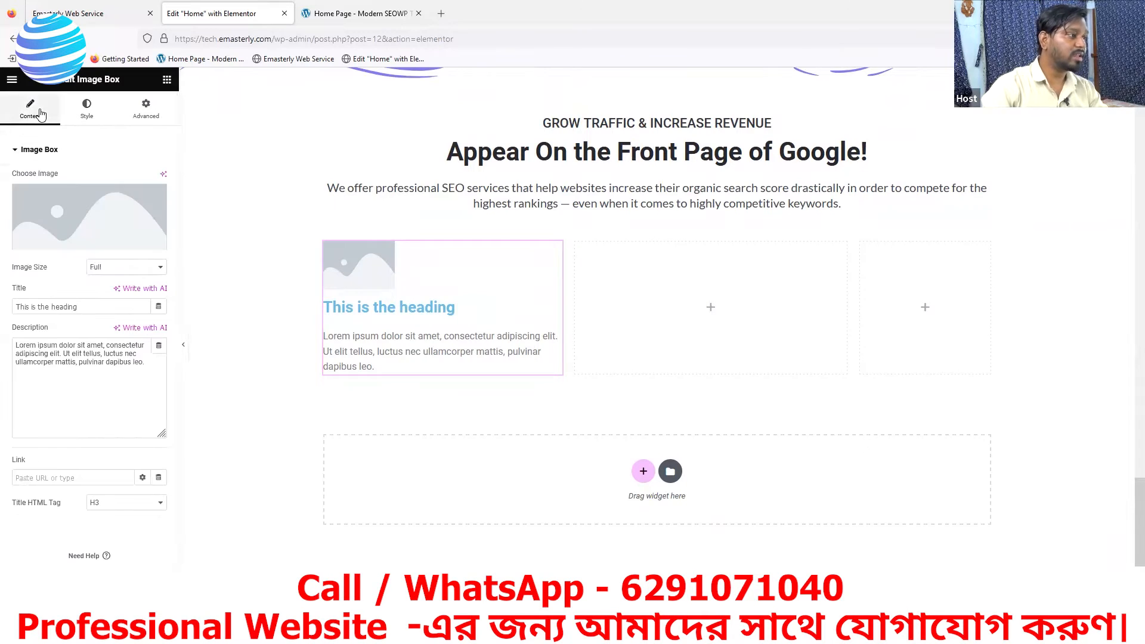
left_click(69, 243)
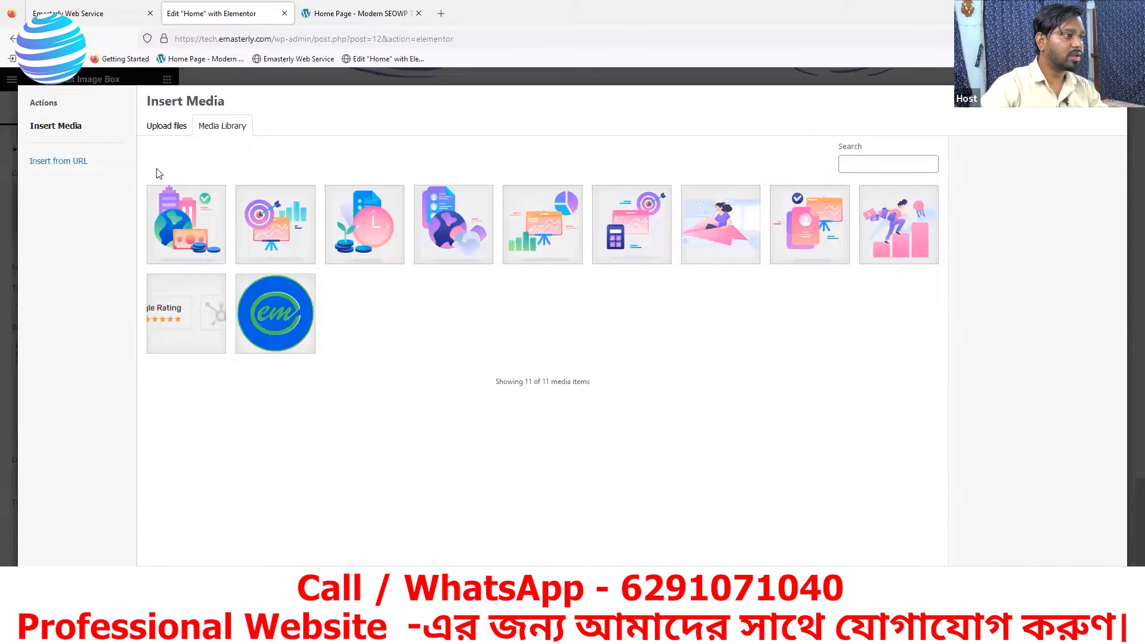
left_click(173, 127)
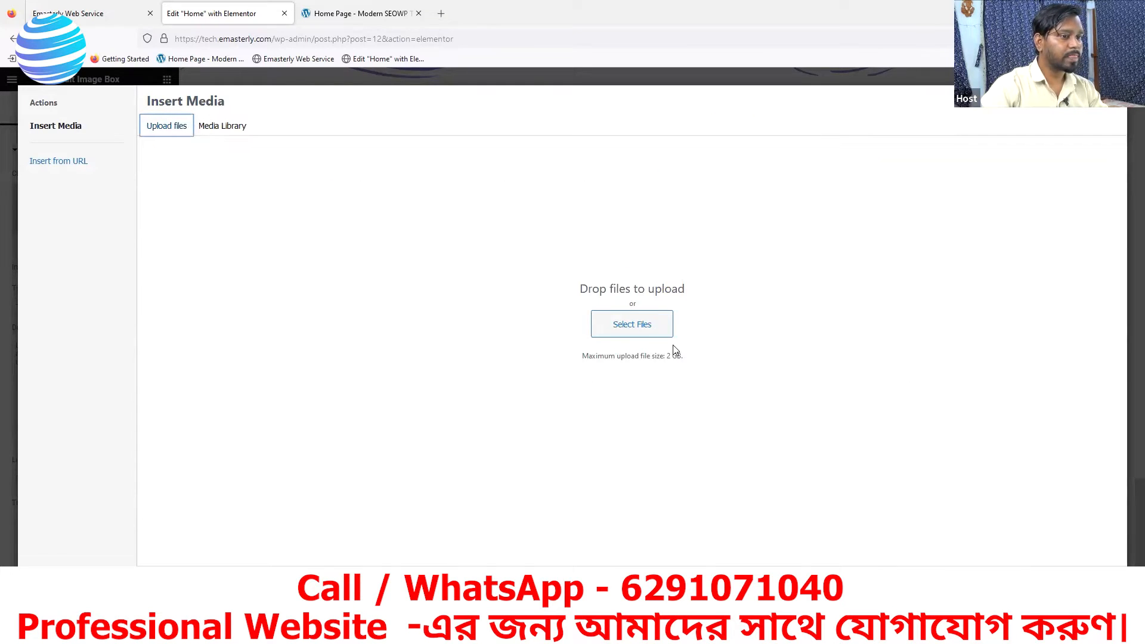
left_click(633, 330)
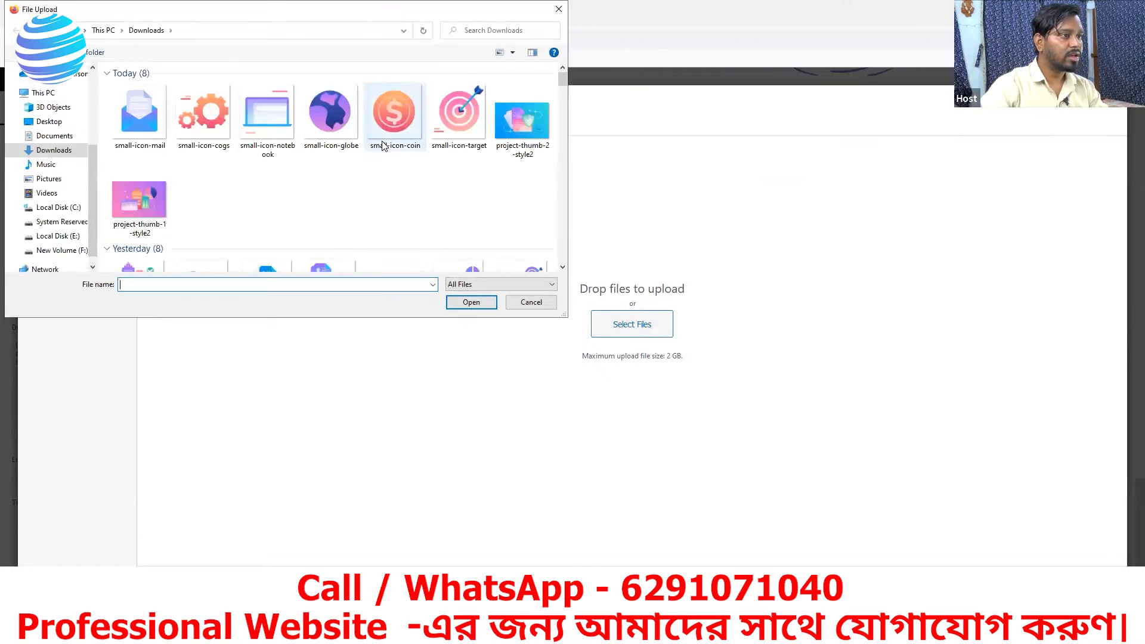
left_click(458, 123)
left_click(484, 304)
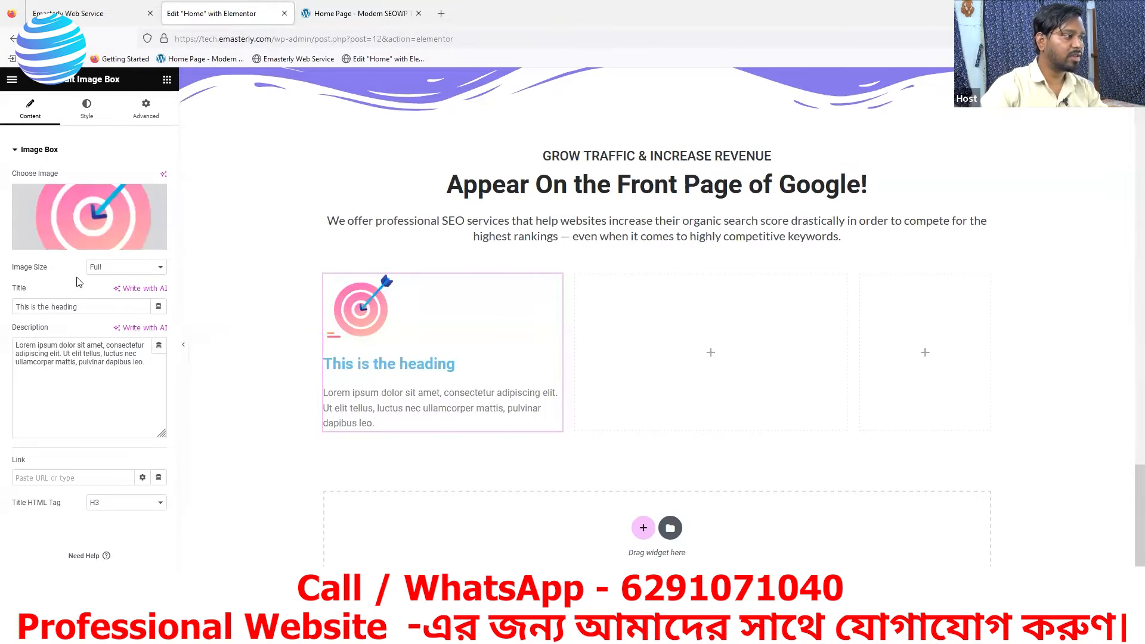
- Try the Medium - 300 x 300 and Thumbnail - 150 x 150 image sizes on the target icon
left_click(113, 270)
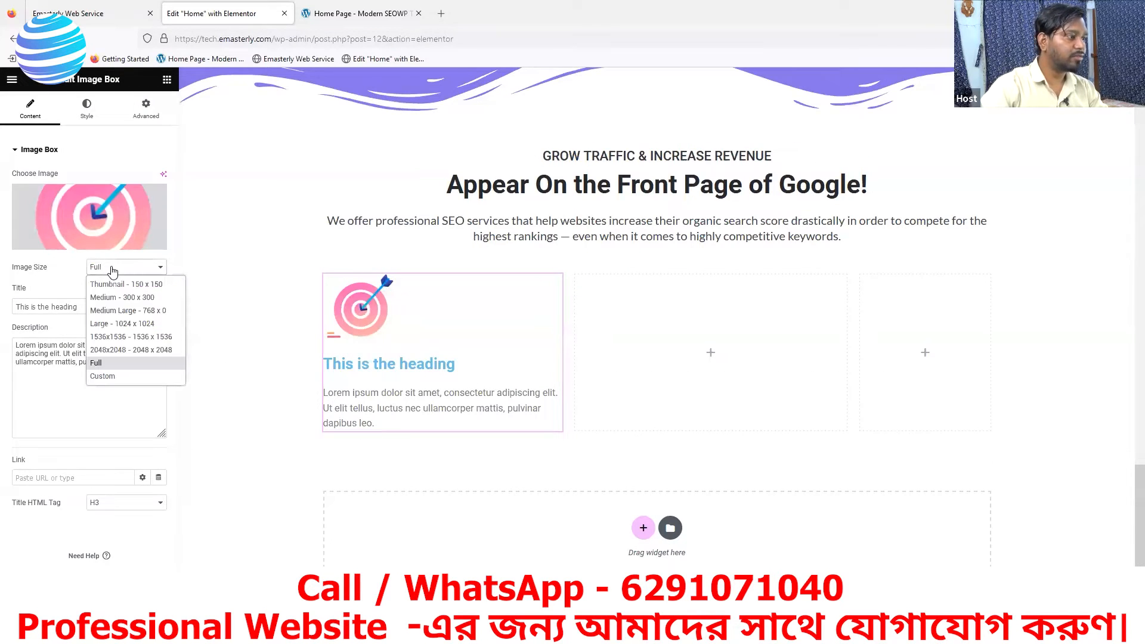
left_click(113, 298)
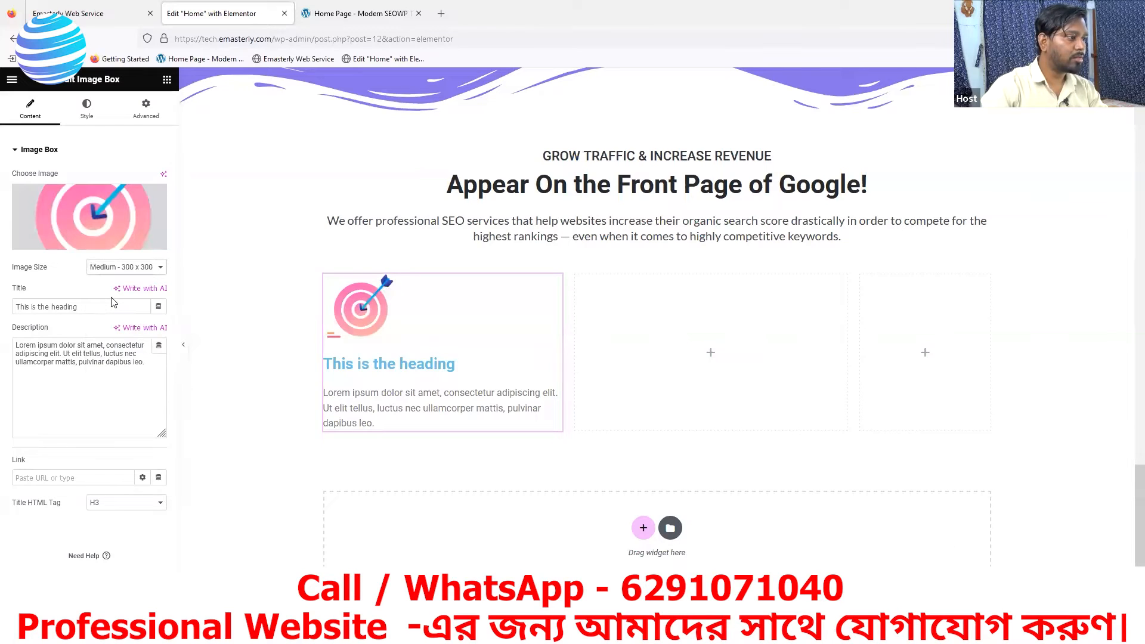
left_click(124, 269)
left_click(121, 285)
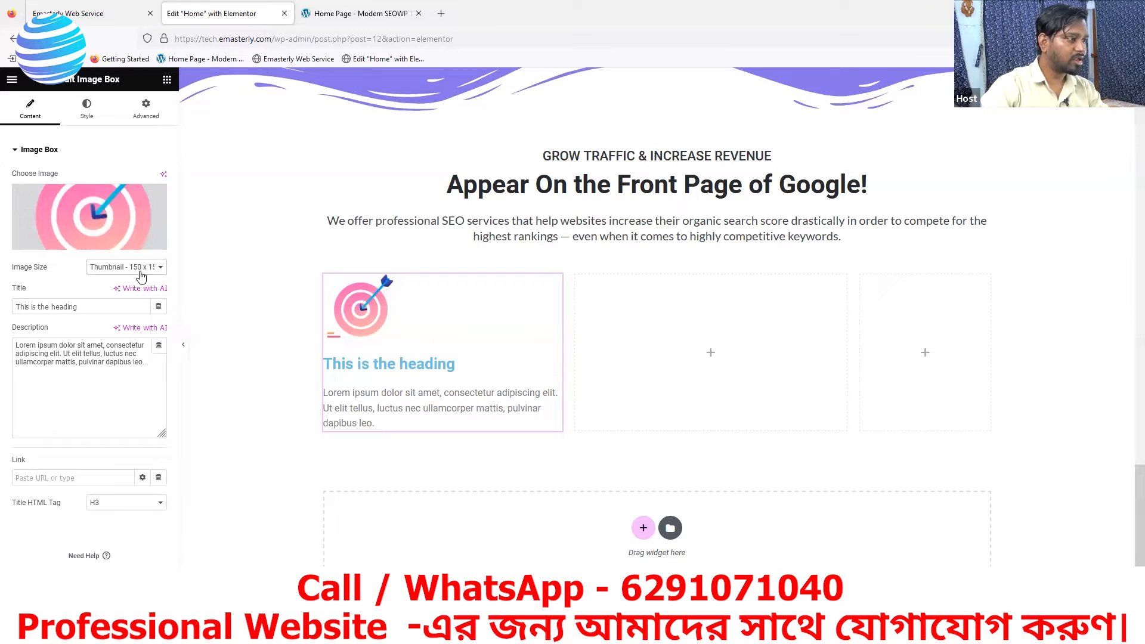
- Switch the target icon to a custom image size and apply 100 x 100
left_click(139, 274)
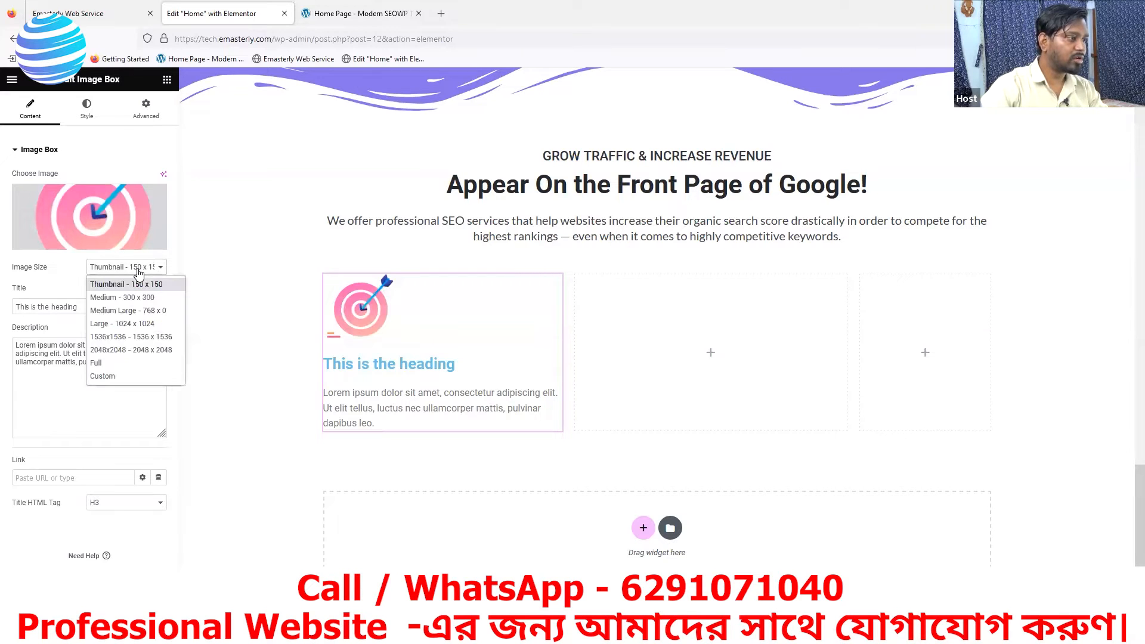
left_click(103, 376)
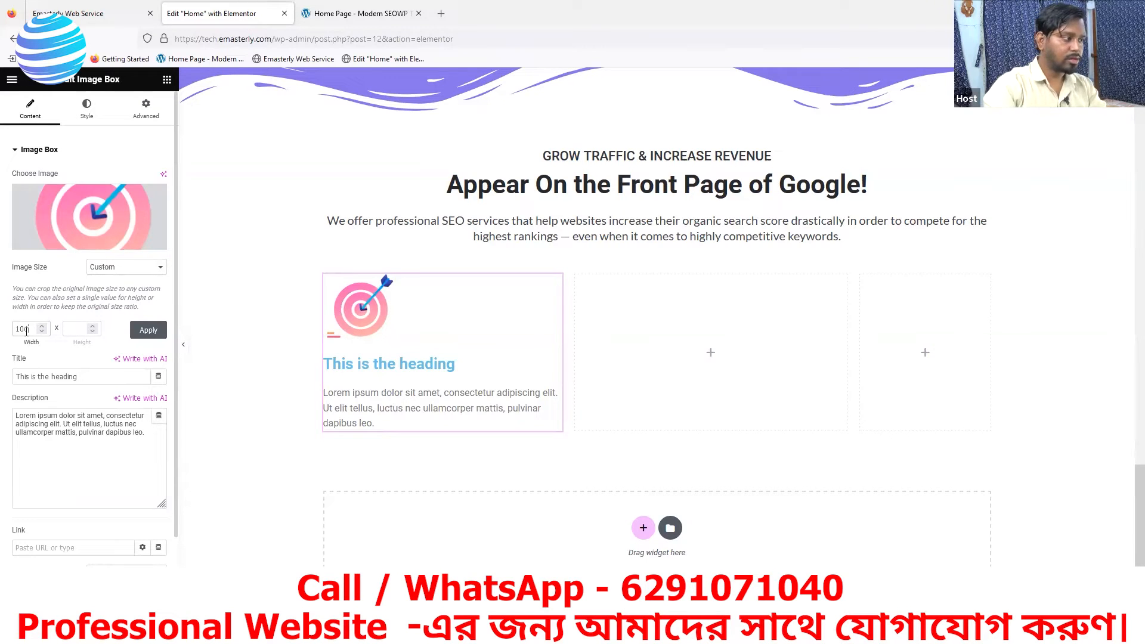
left_click(72, 325)
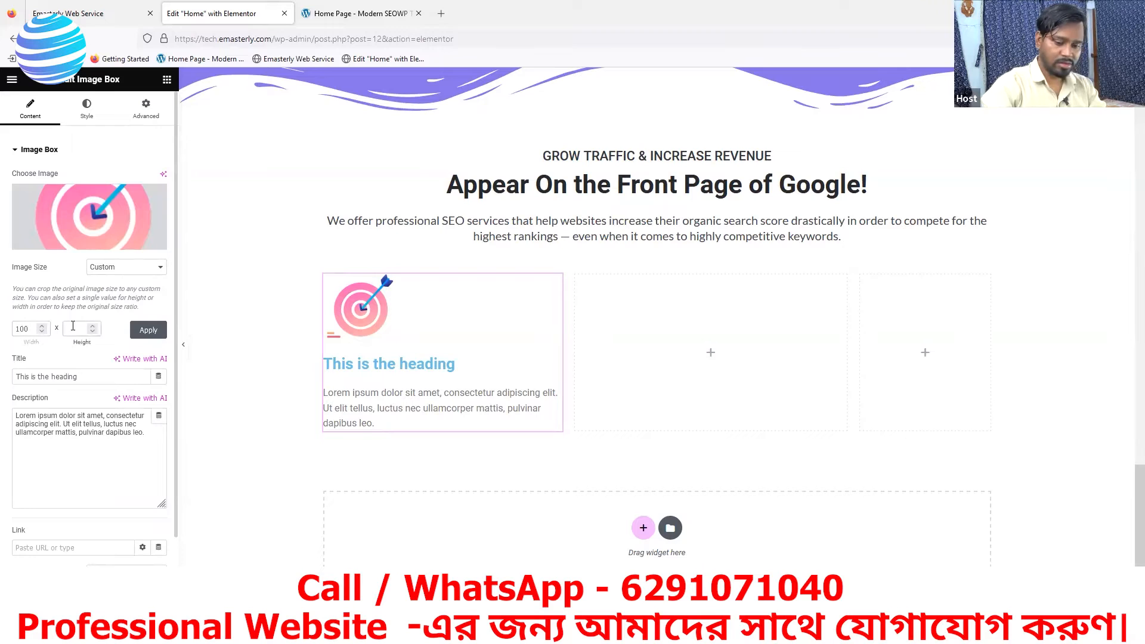
type("100")
left_click(143, 332)
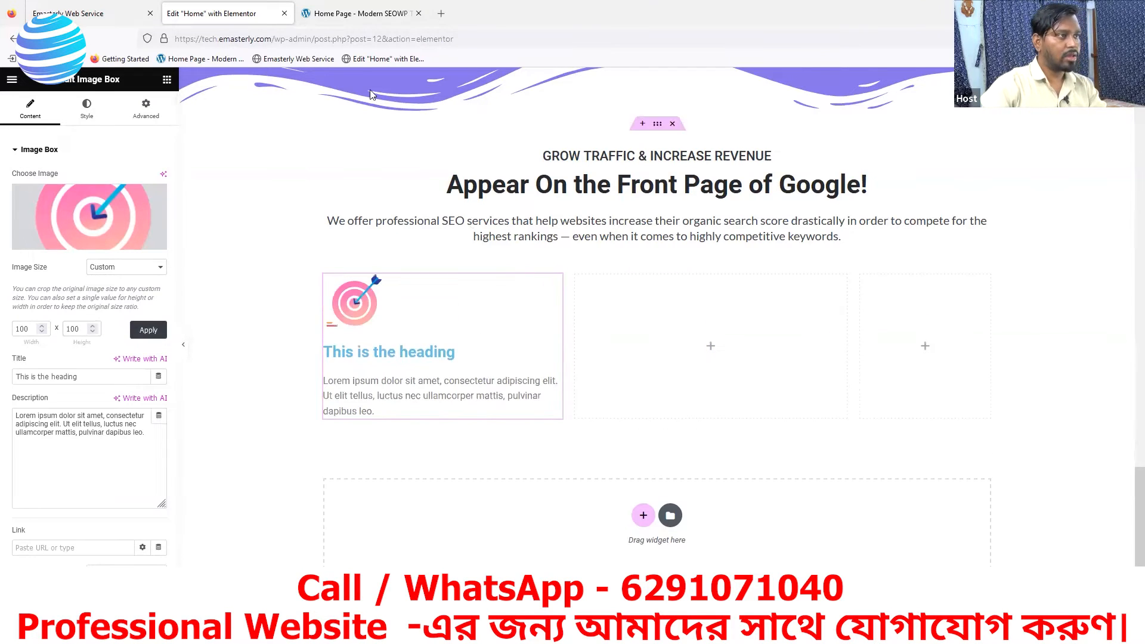
- Compare the icon with the reference page and set its custom size to 70 x 70 in Elementor
left_click(329, 16)
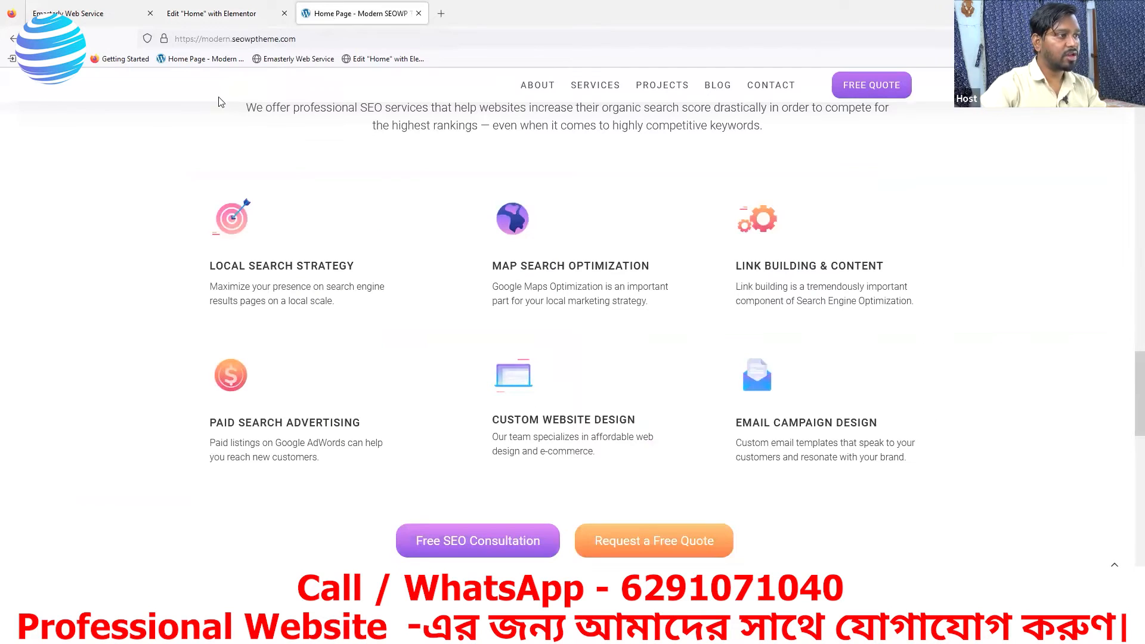
left_click(200, 13)
left_click_drag(30, 329, 11, 329)
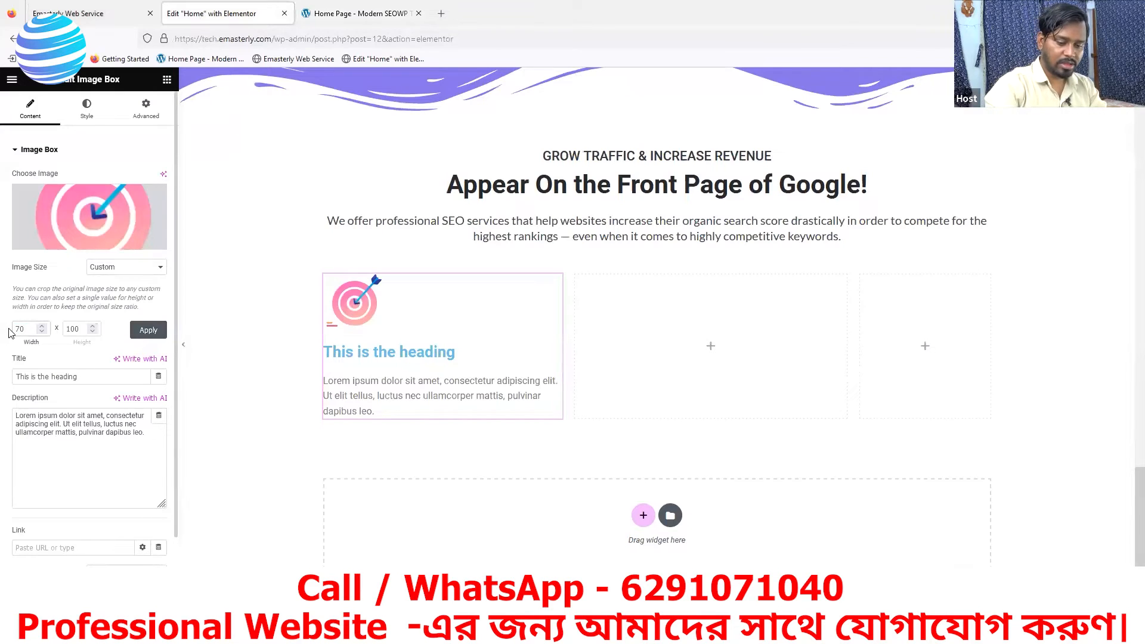
key("Tab")
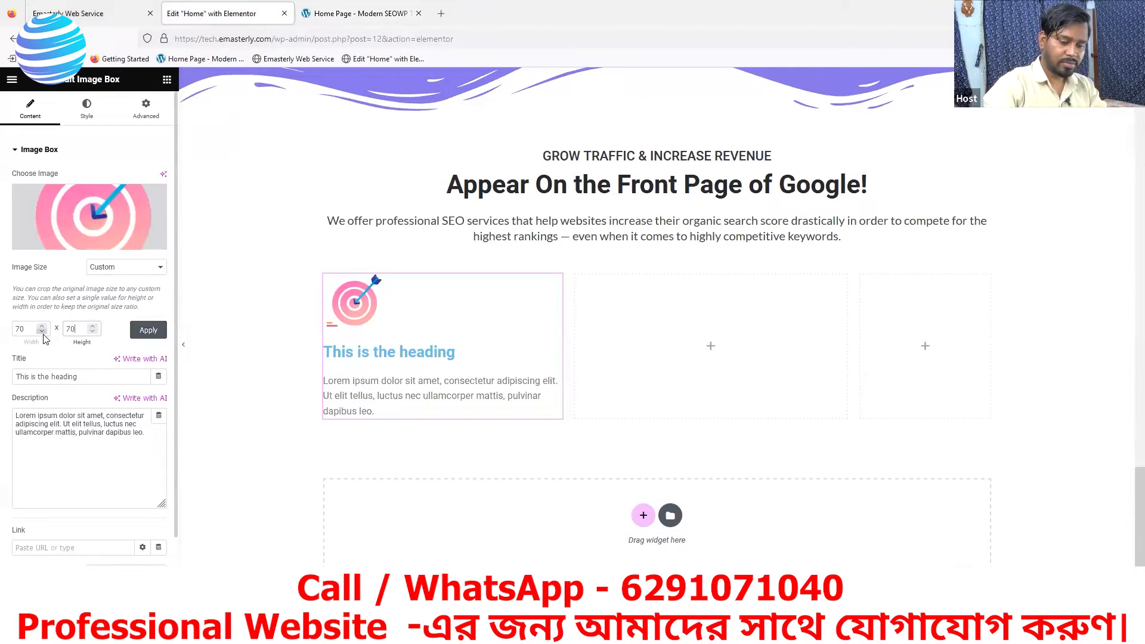
left_click(149, 330)
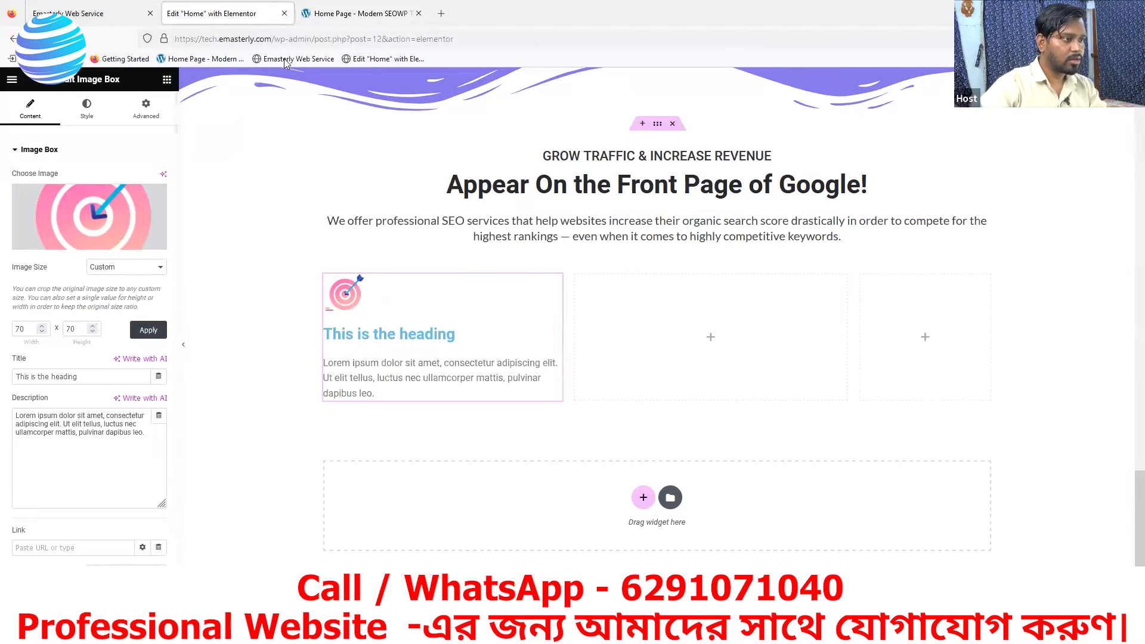
- Compare the resized icon with the reference page and examine the Local Search Strategy heading there
left_click(342, 16)
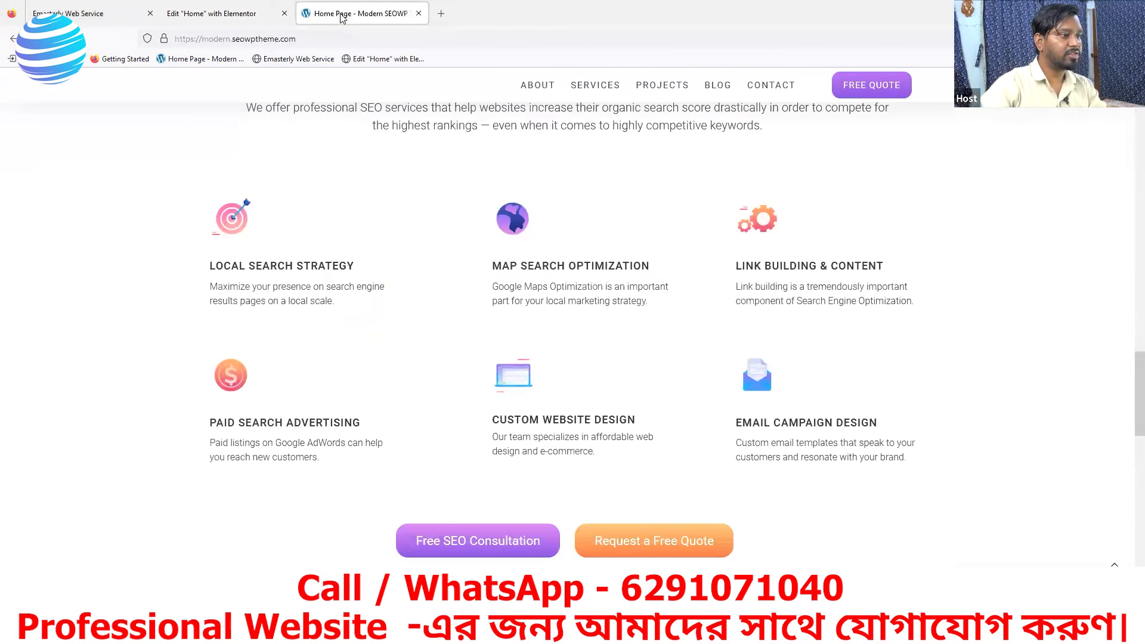
left_click(114, 22)
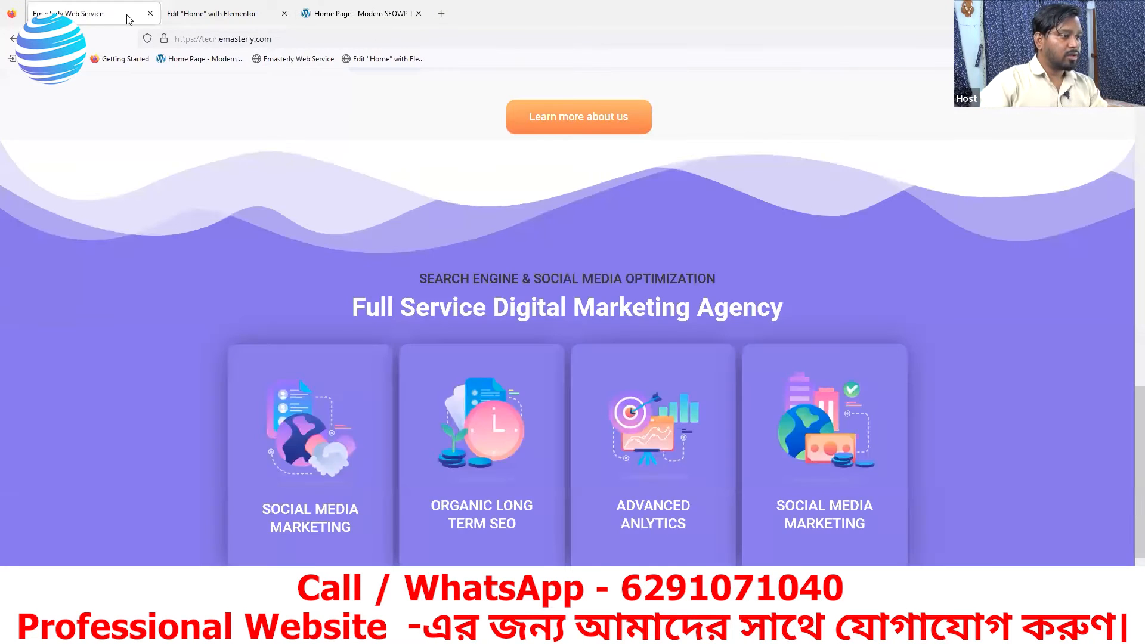
left_click(186, 13)
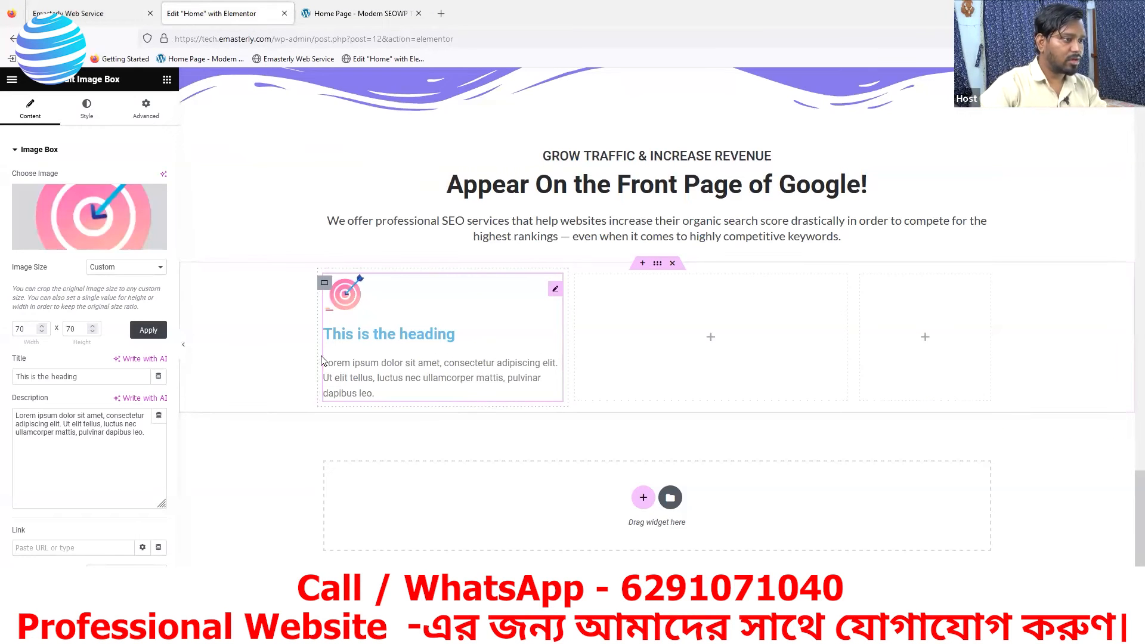
left_click(336, 14)
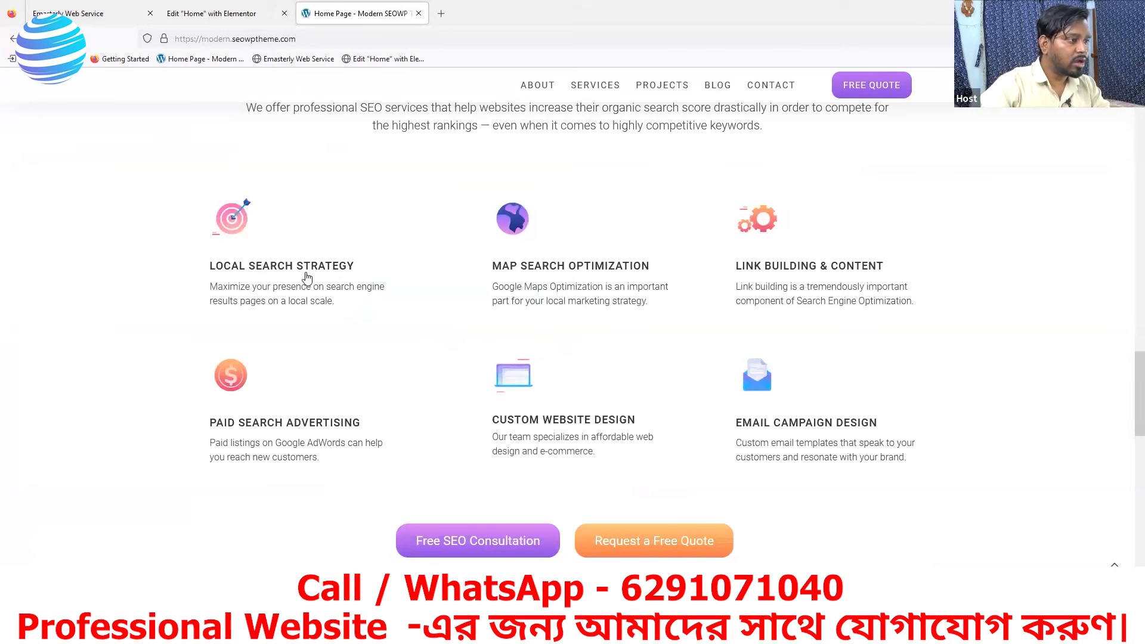
left_click_drag(360, 266, 214, 265)
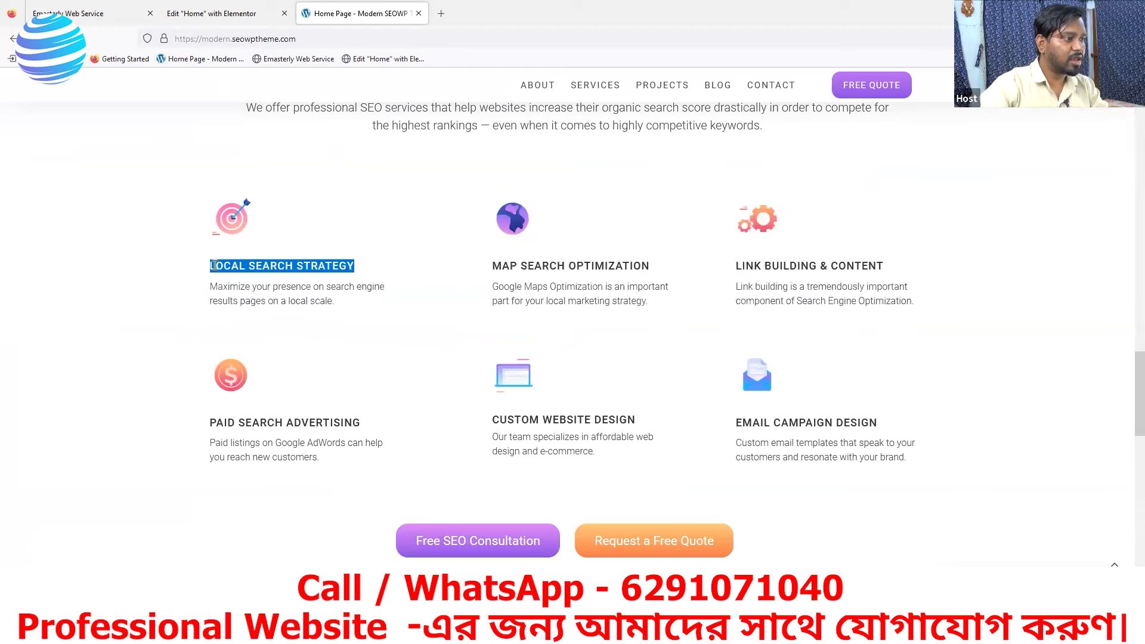
left_click(377, 269)
left_click_drag(349, 264, 210, 258)
left_click(365, 269)
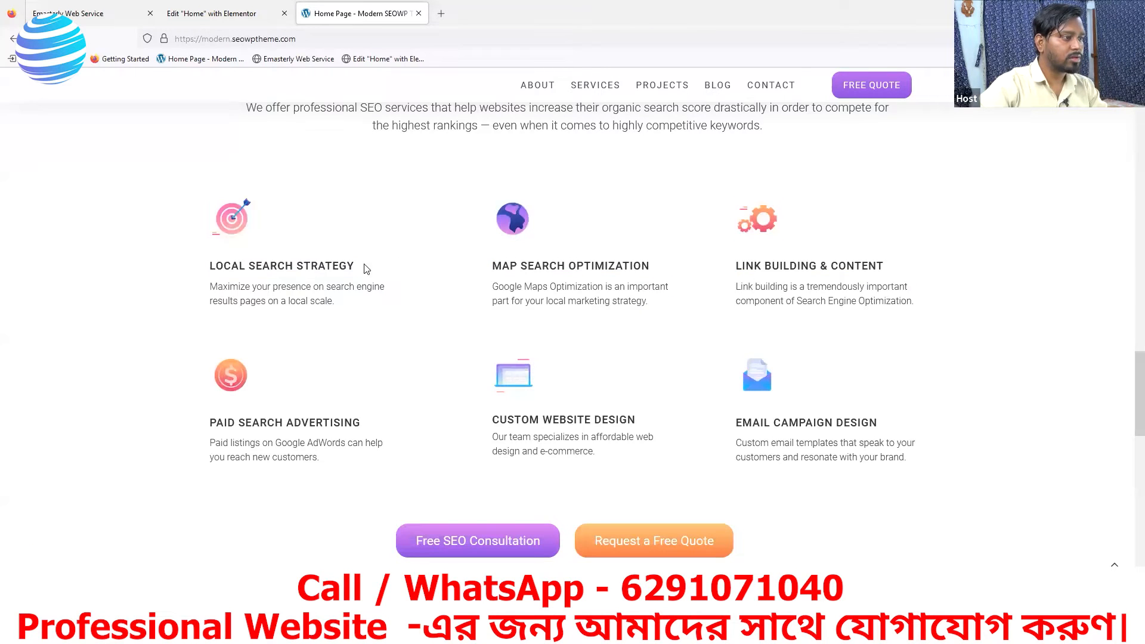
- Replace the Image Box's title with LOCAL SEARCH STRATEGY in Elementor, checking the wording on the reference page
left_click(253, 24)
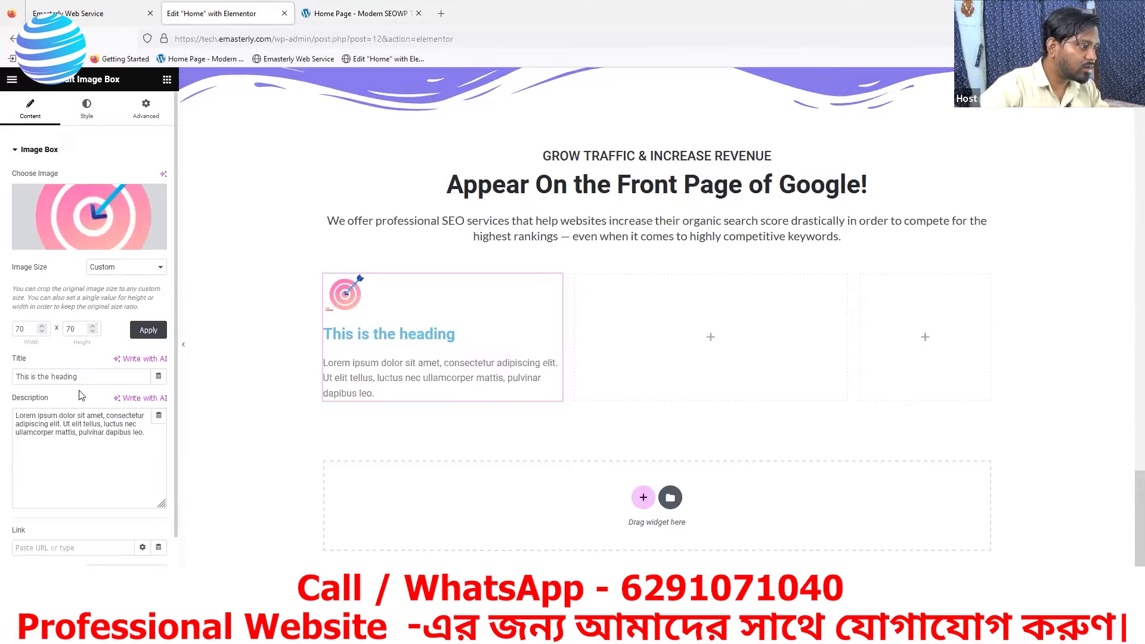
left_click_drag(78, 377, 6, 378)
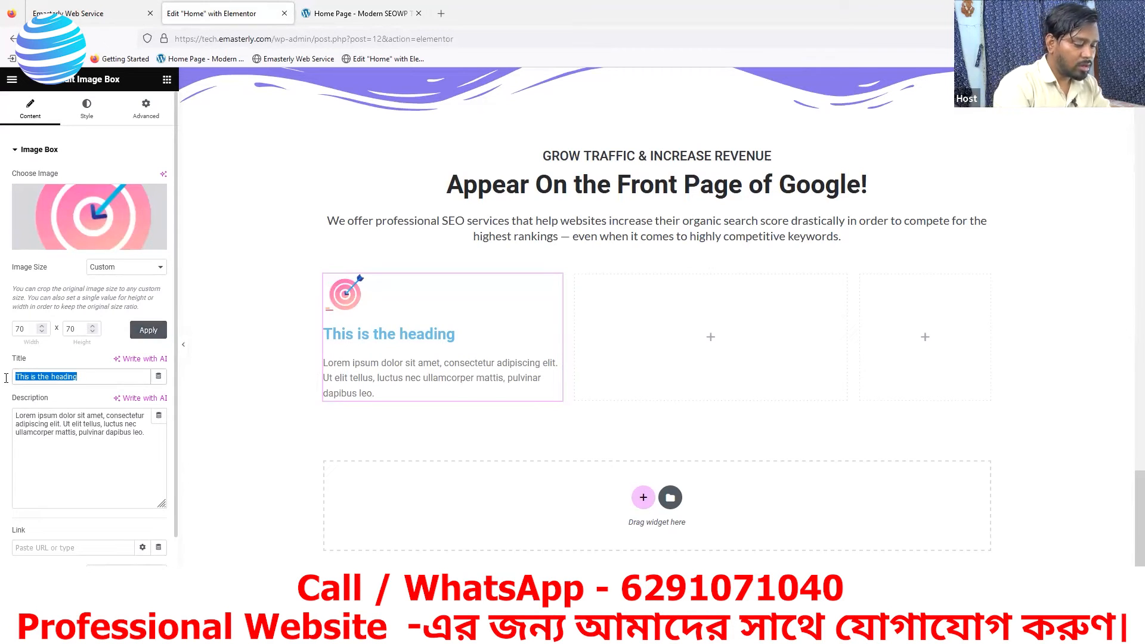
key("BackSpace")
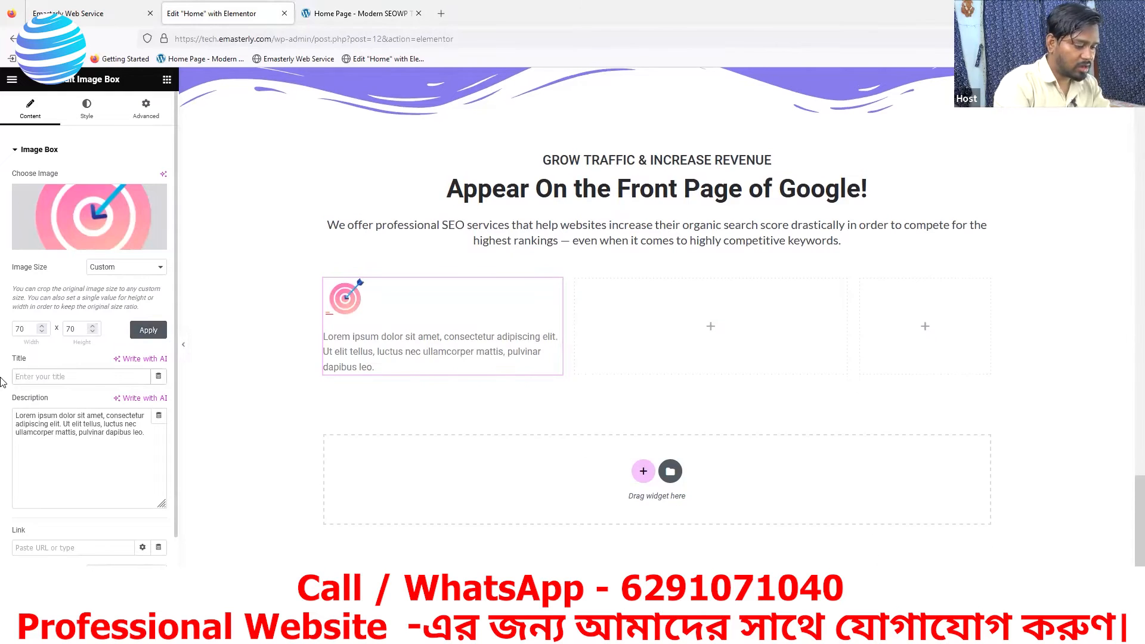
type("LOCAL")
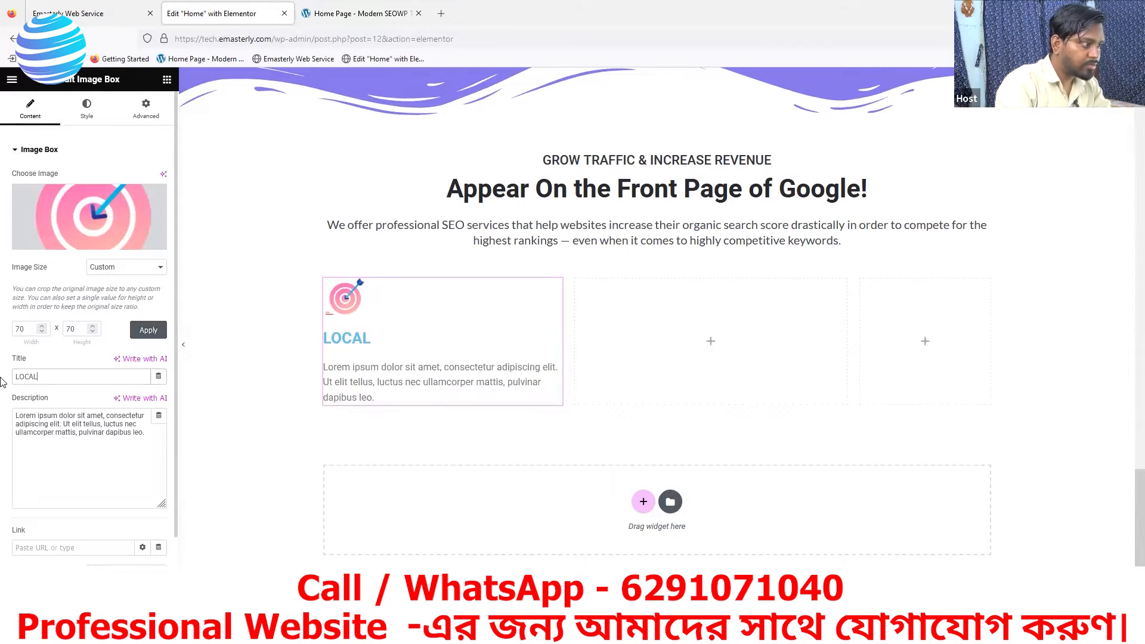
type(" SEARCH")
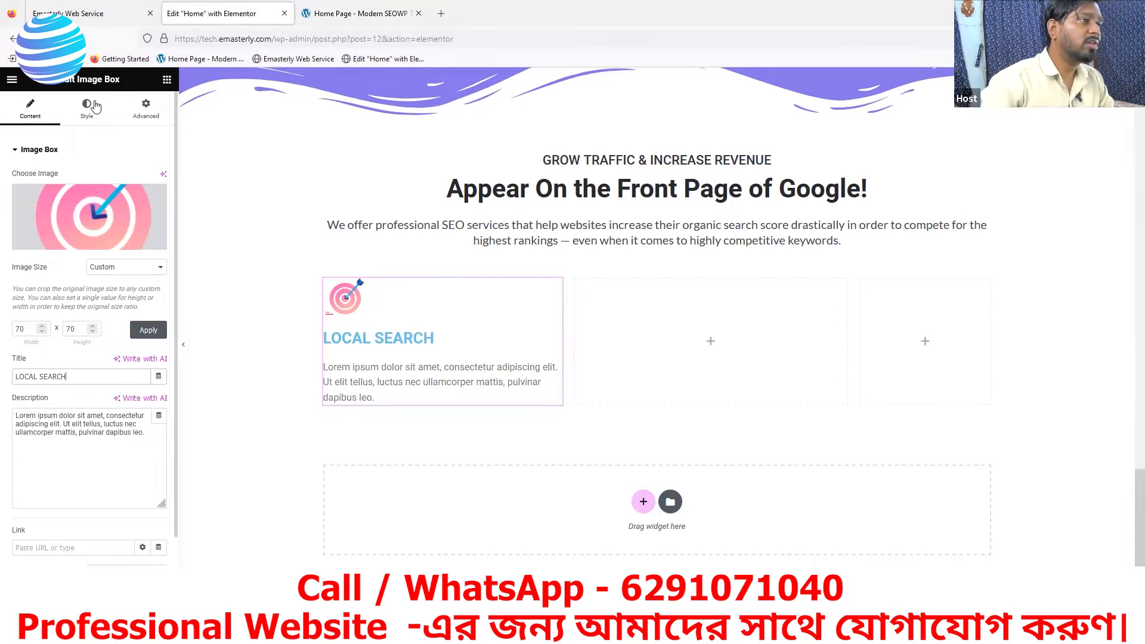
left_click(358, 13)
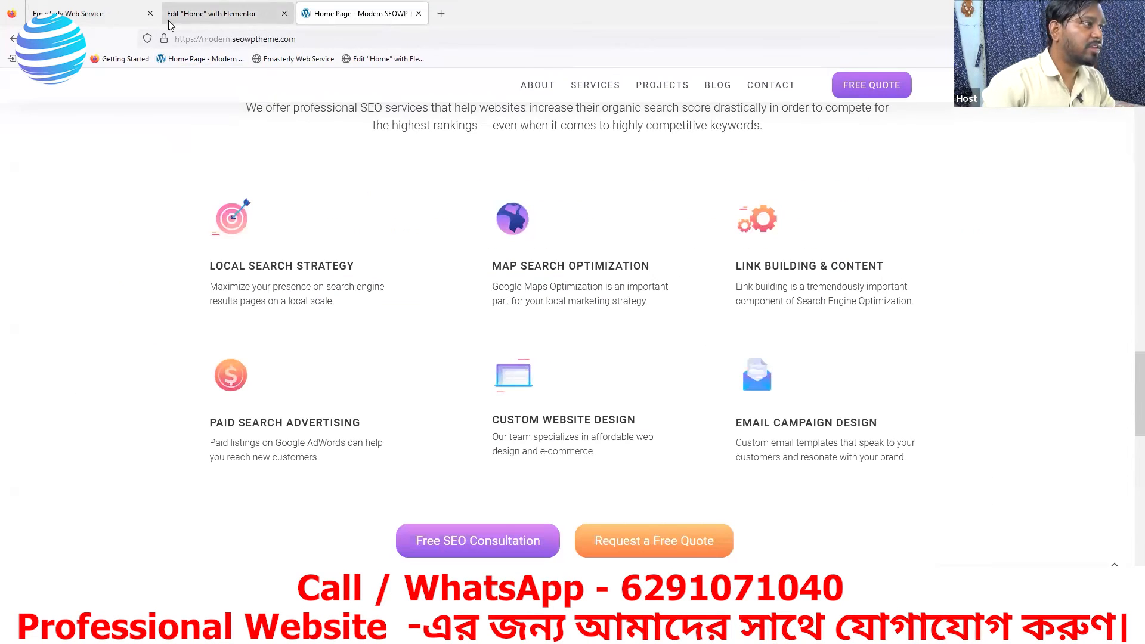
left_click(214, 13)
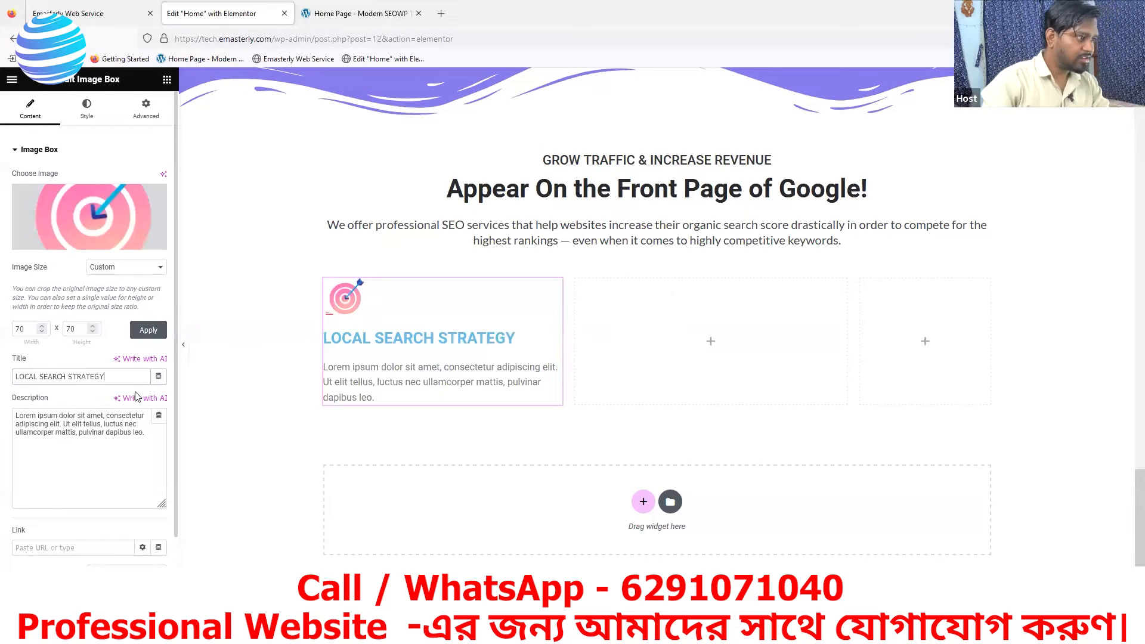
- Inspect the reference page and sample the dark text colour of its LOCAL SEARCH STRATEGY heading with the browser's eyedropper
left_click(332, 14)
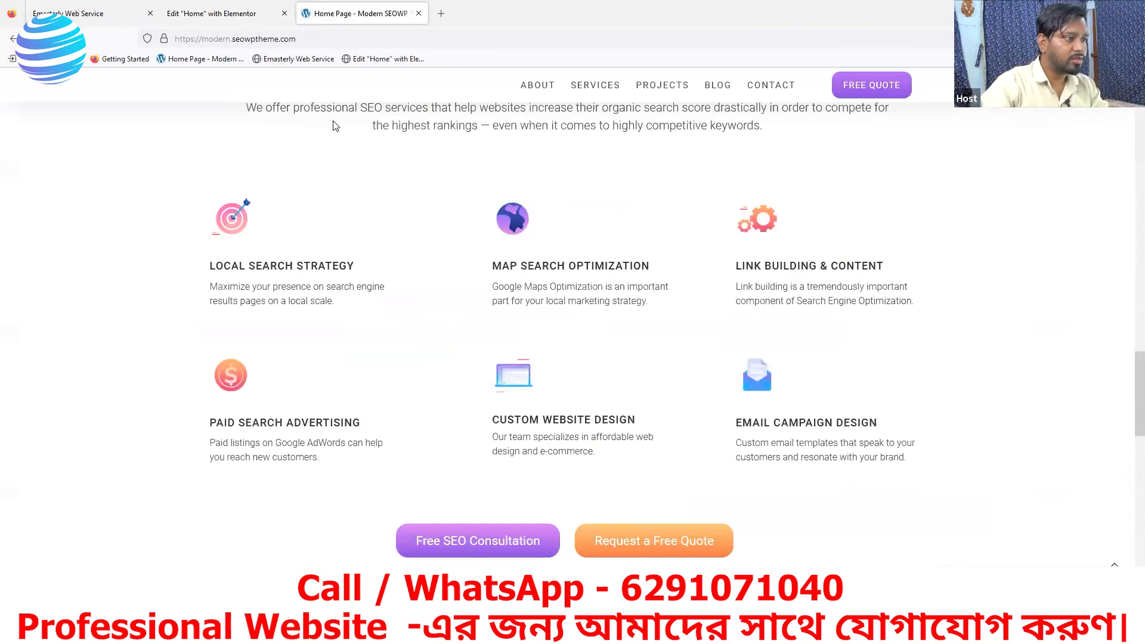
left_click(228, 13)
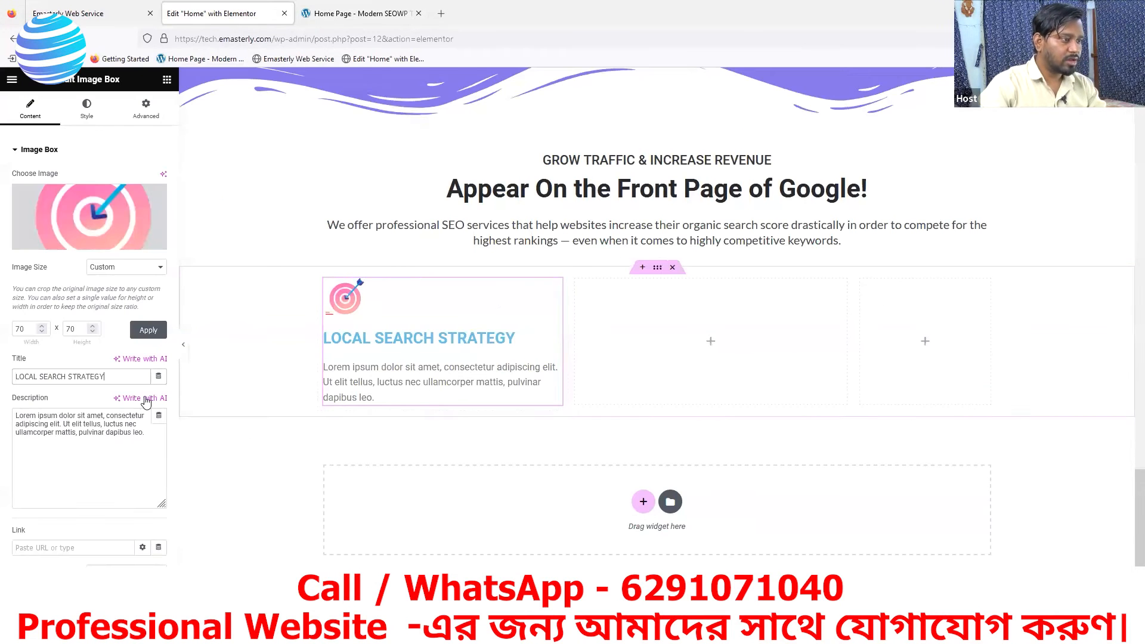
left_click(350, 18)
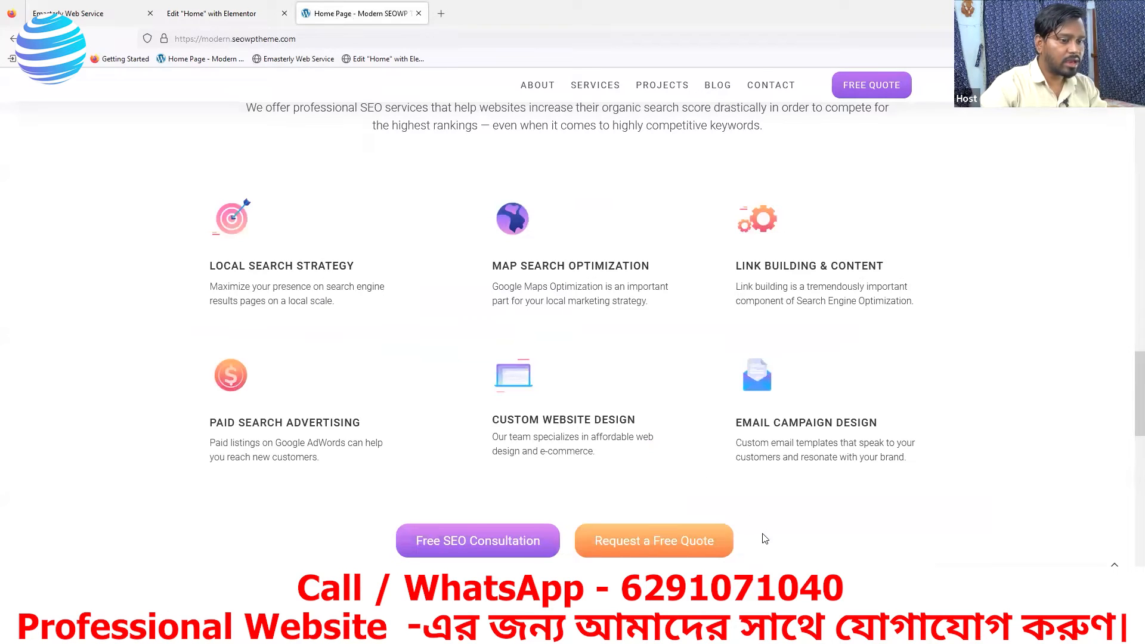
right_click(376, 308)
left_click(424, 459)
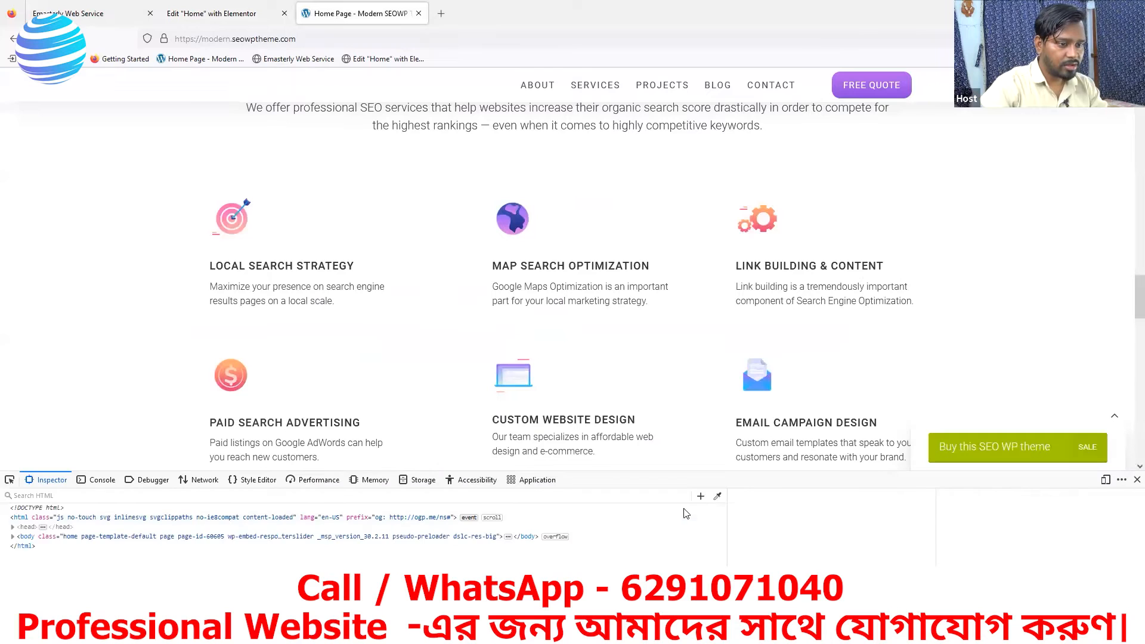
left_click(718, 495)
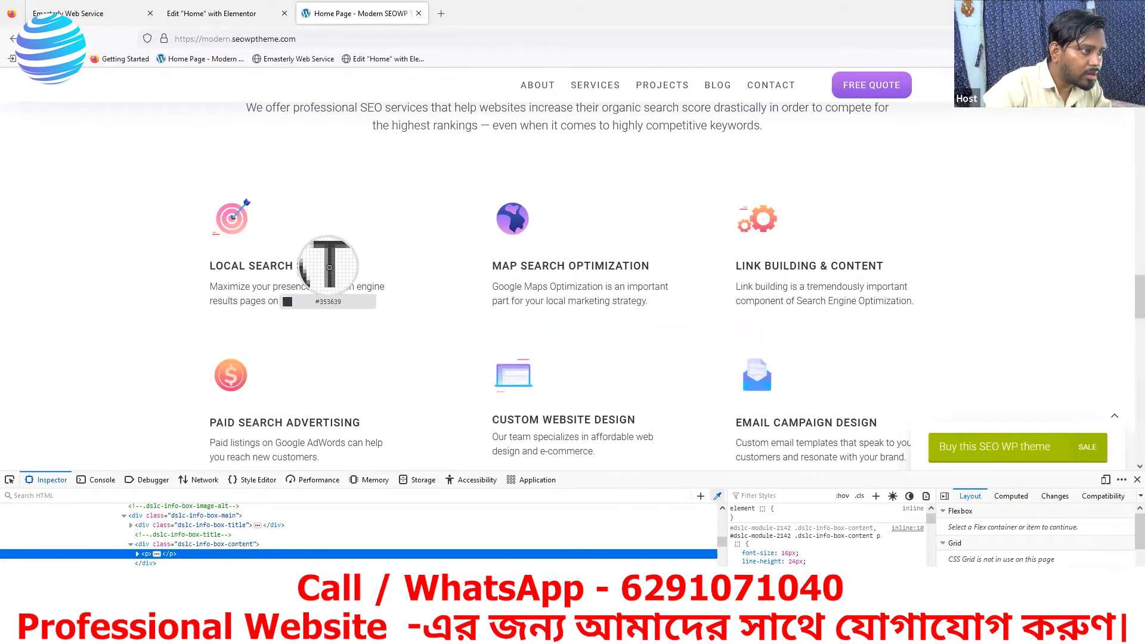
left_click(314, 269)
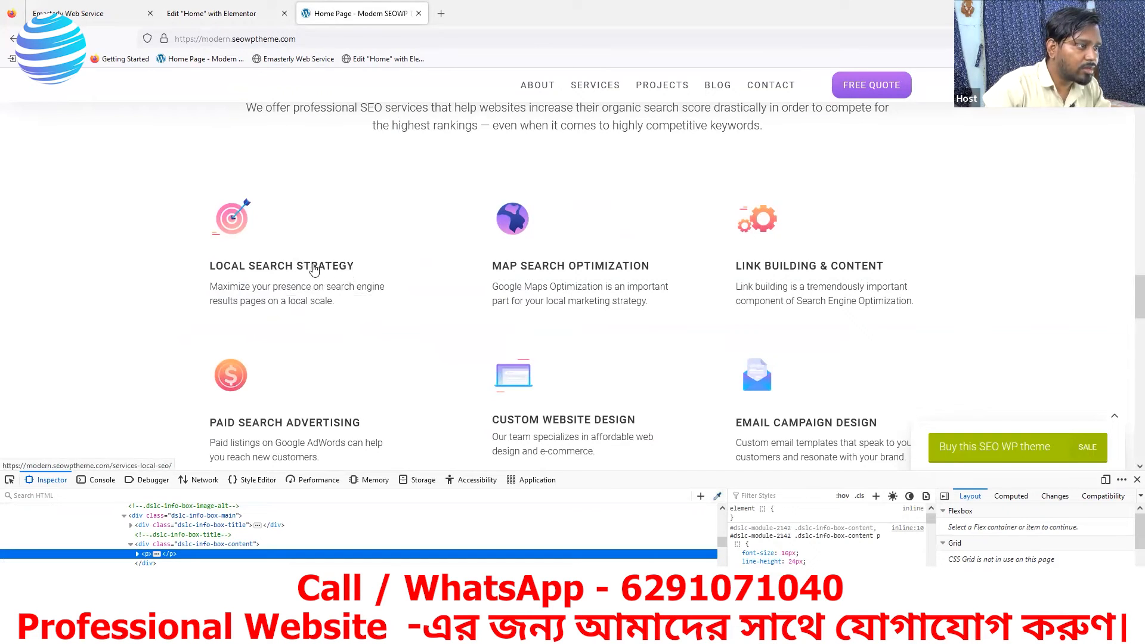
left_click(718, 497)
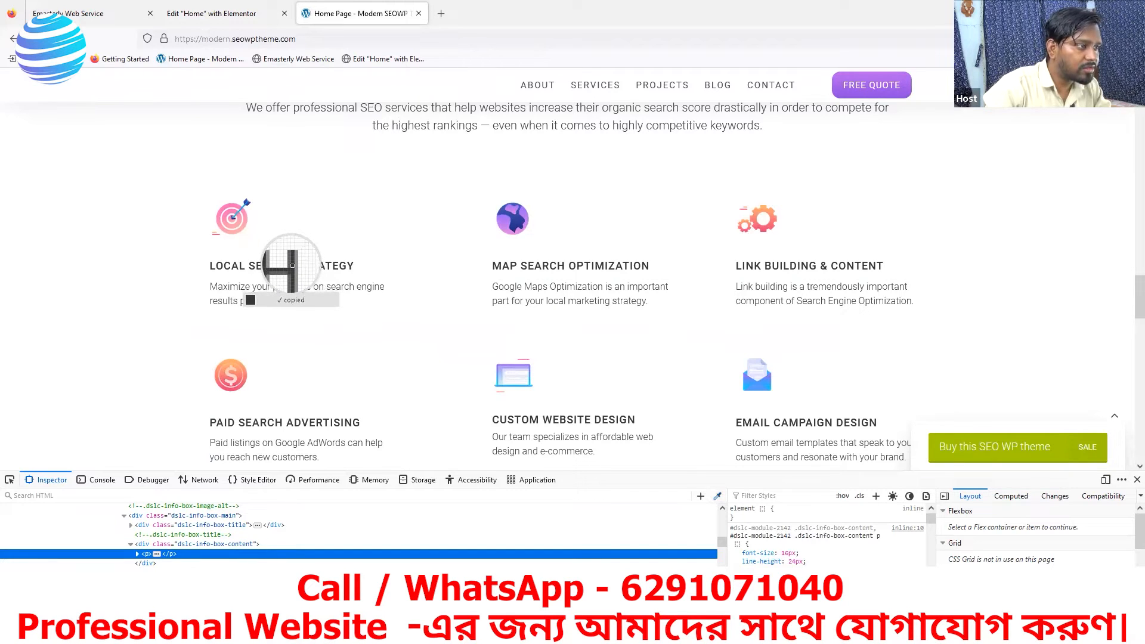
left_click(293, 266)
- In Elementor, set the Image Box's title colour to the sampled #353639
left_click(227, 13)
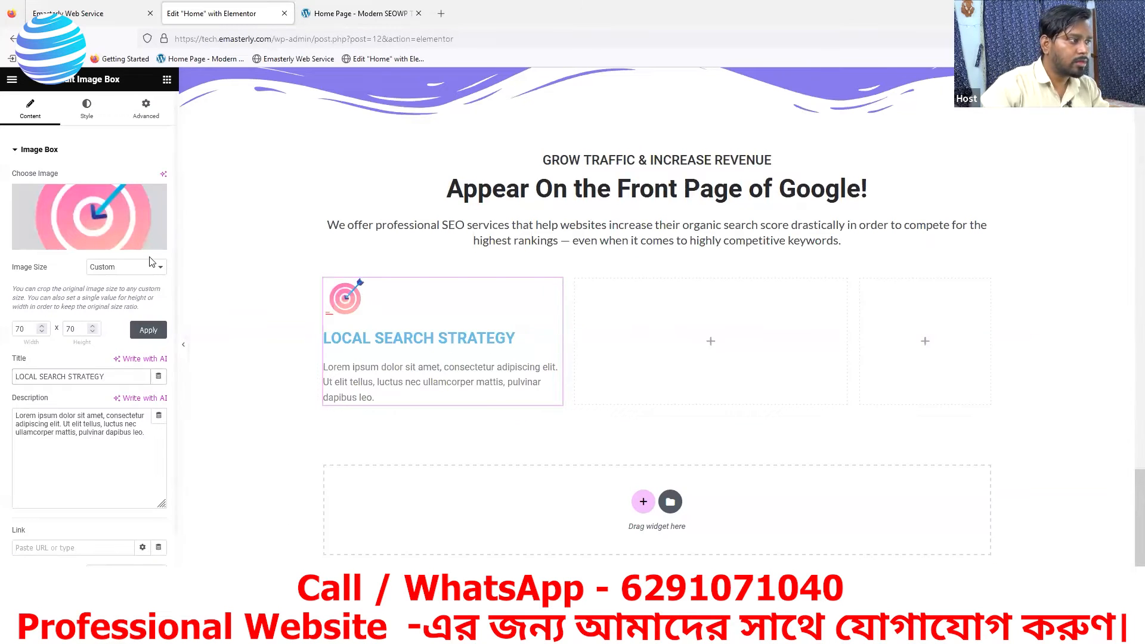
scroll(149, 418, "down", 2)
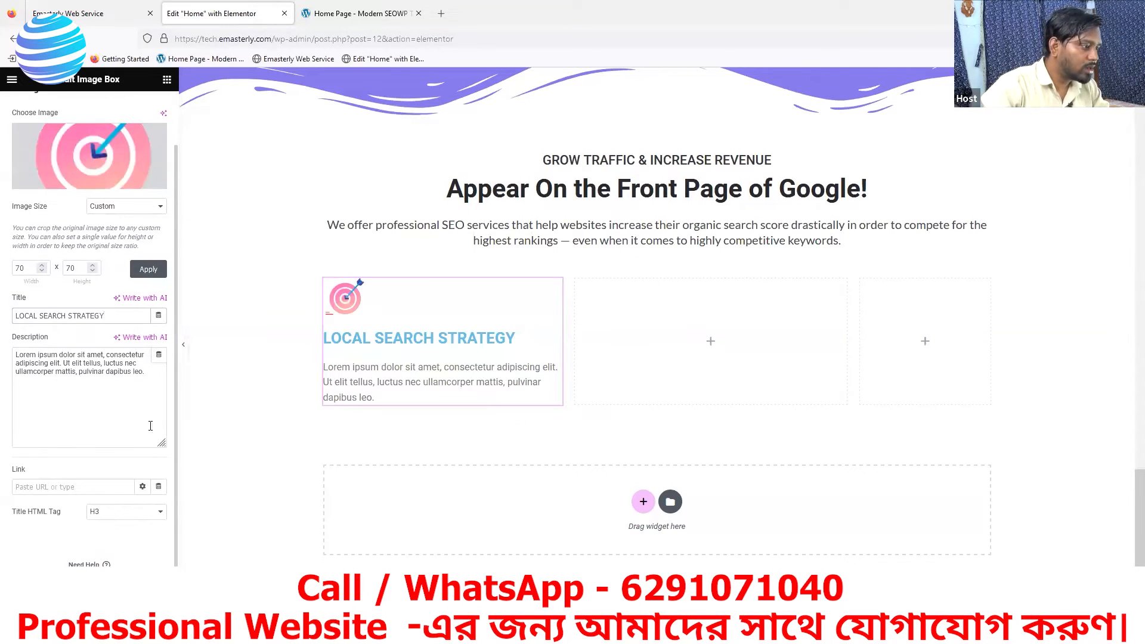
scroll(107, 239, "up", 2)
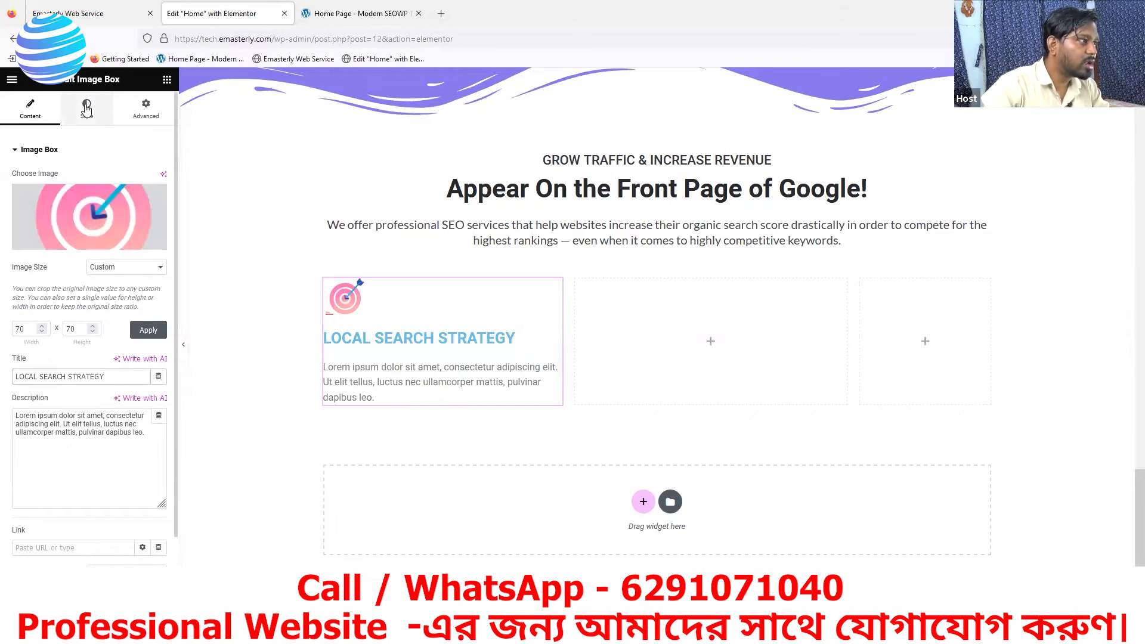
left_click(86, 107)
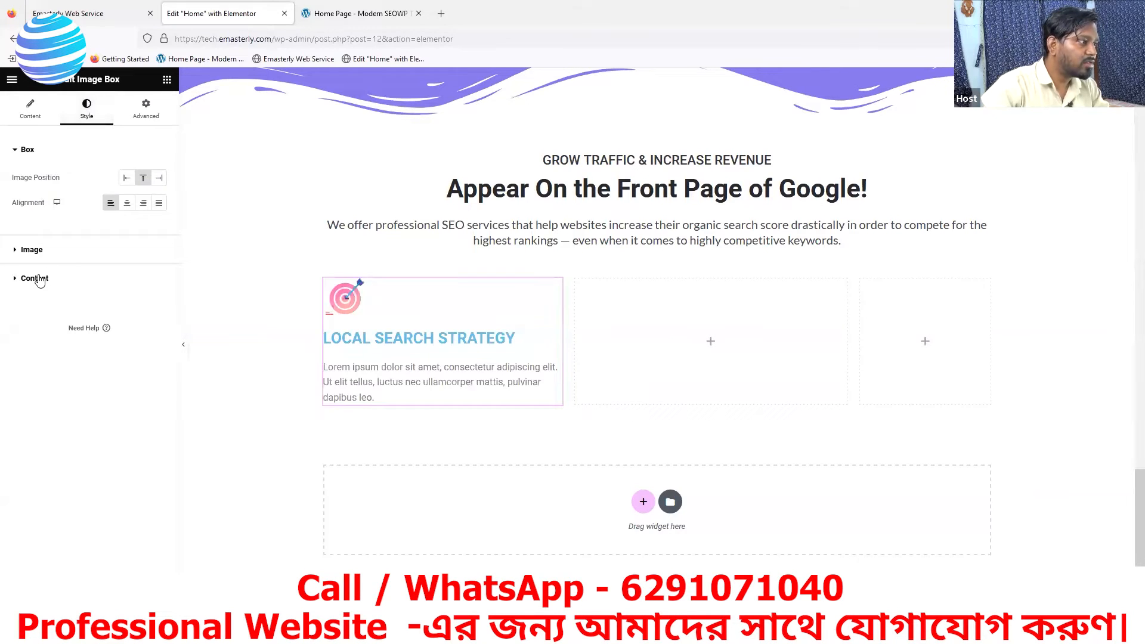
left_click(37, 278)
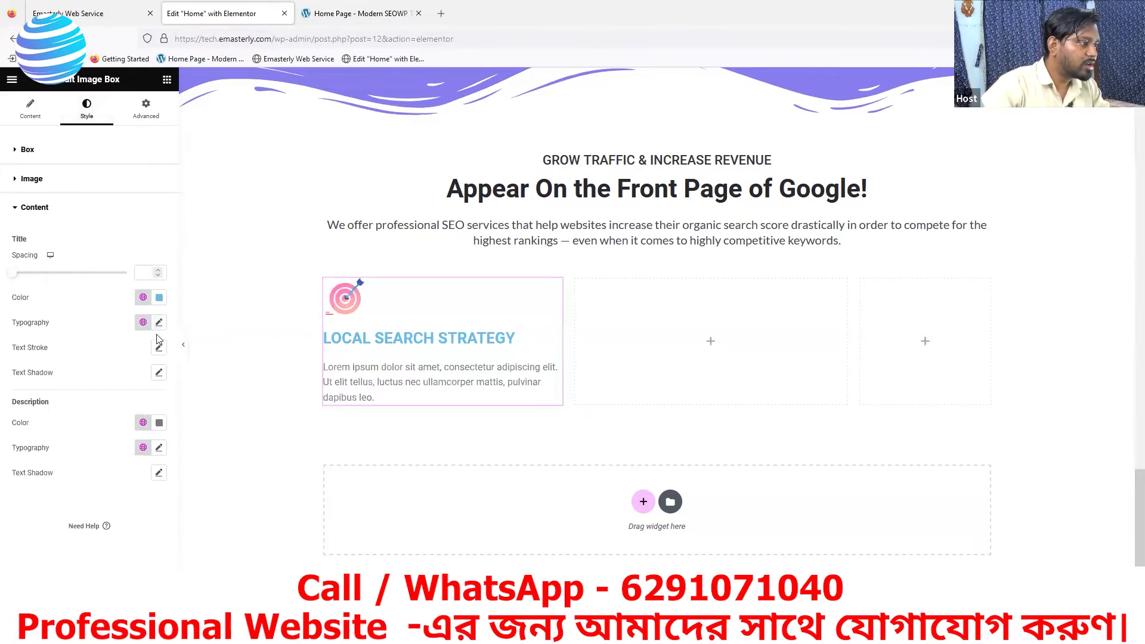
left_click(158, 300)
left_click_drag(129, 469, 73, 469)
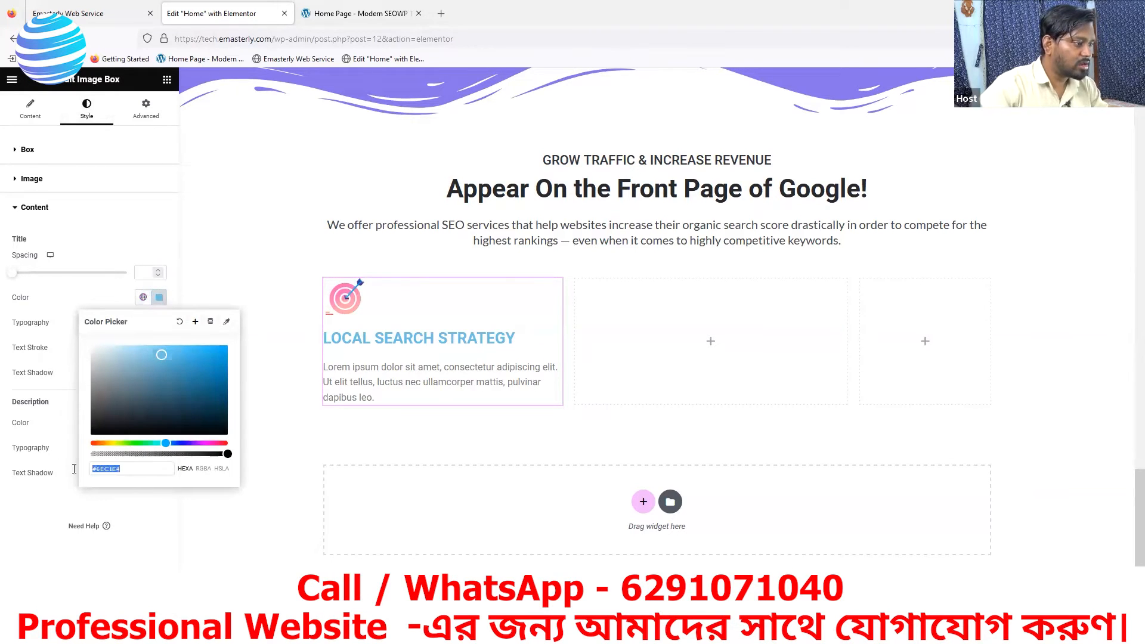
type("#353639")
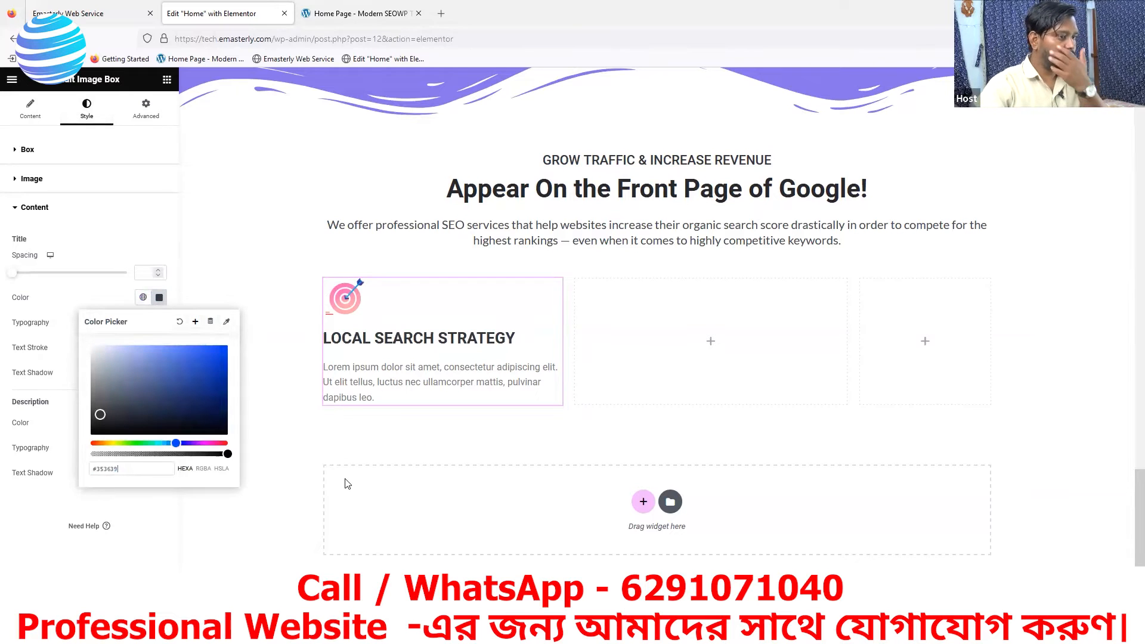
- Replace the Image Box's description with the reference page's text "Maximize your presence on search engine results pages on a local scale."
left_click(369, 14)
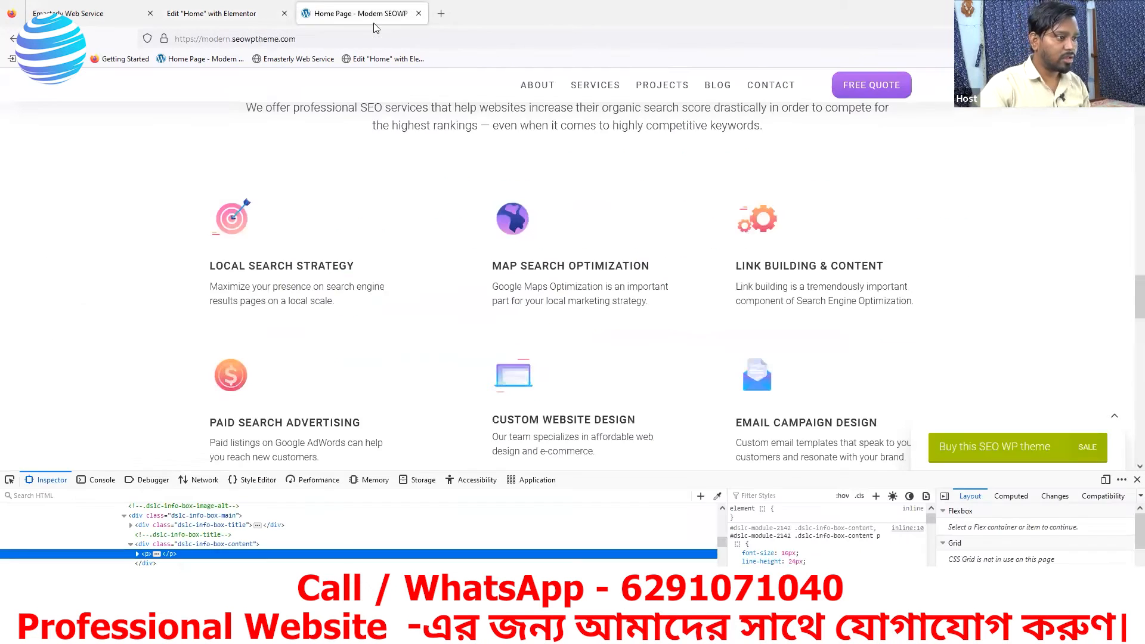
left_click(208, 12)
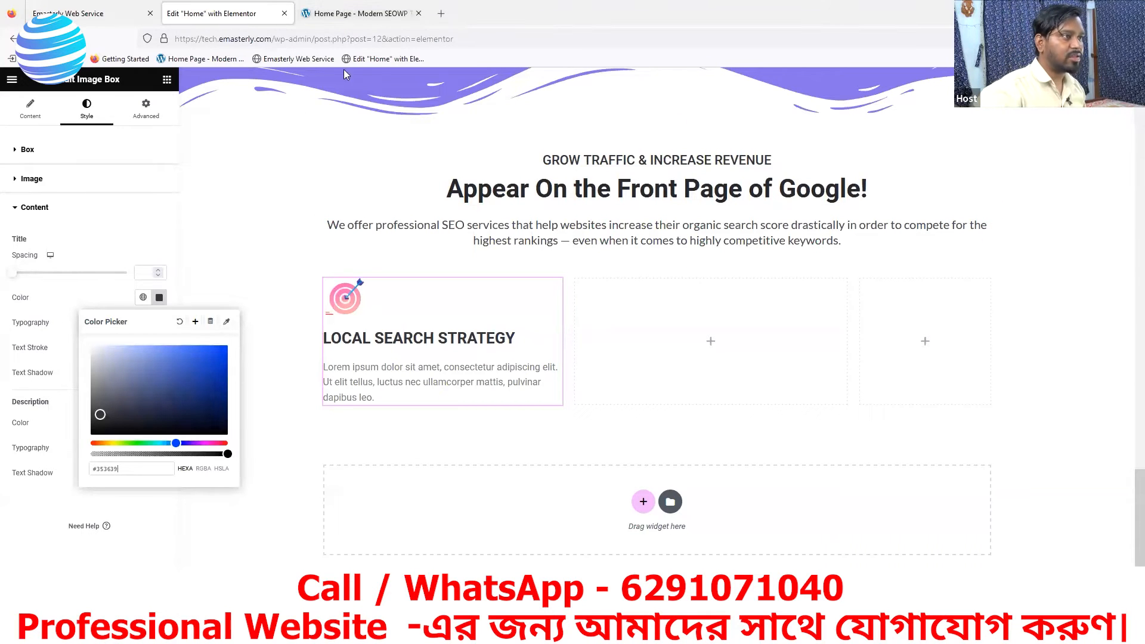
left_click(357, 14)
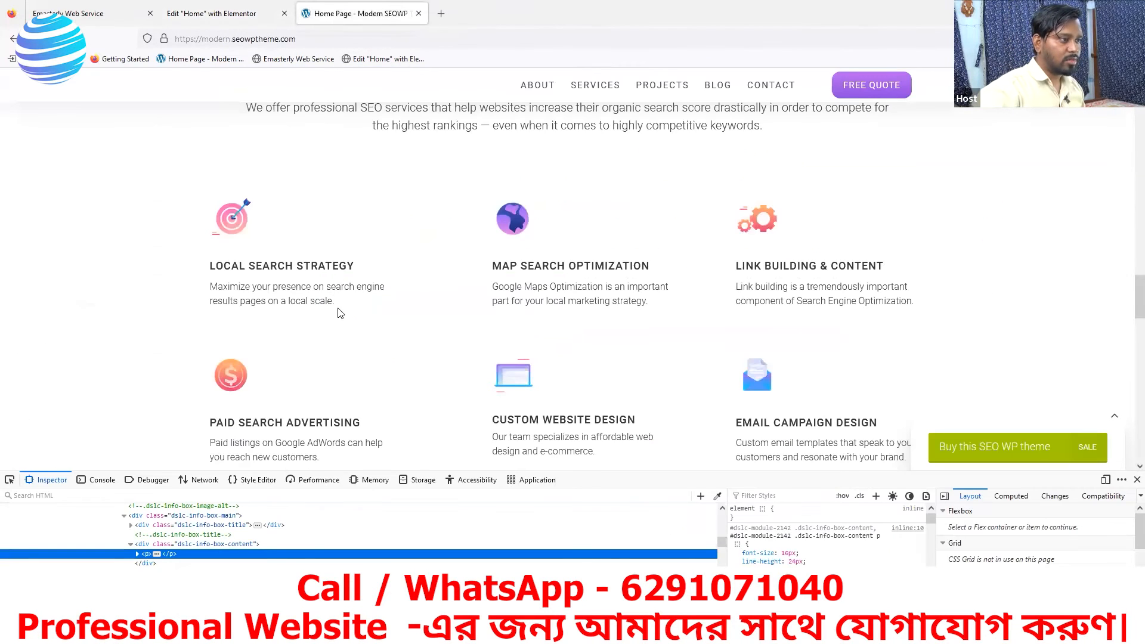
left_click_drag(338, 309, 216, 285)
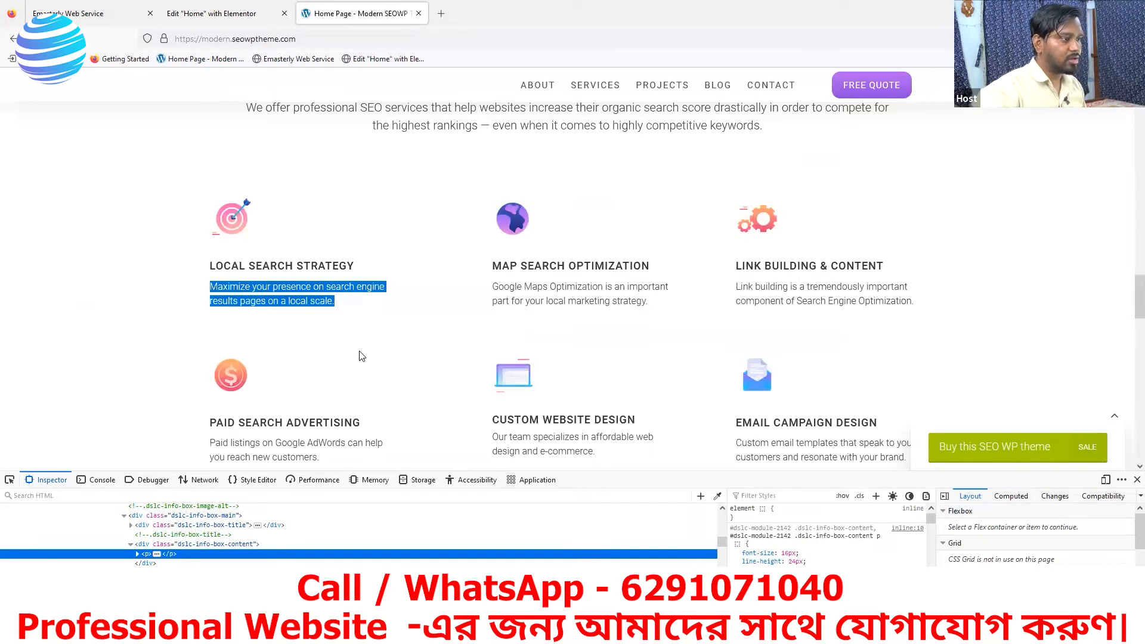
left_click(274, 20)
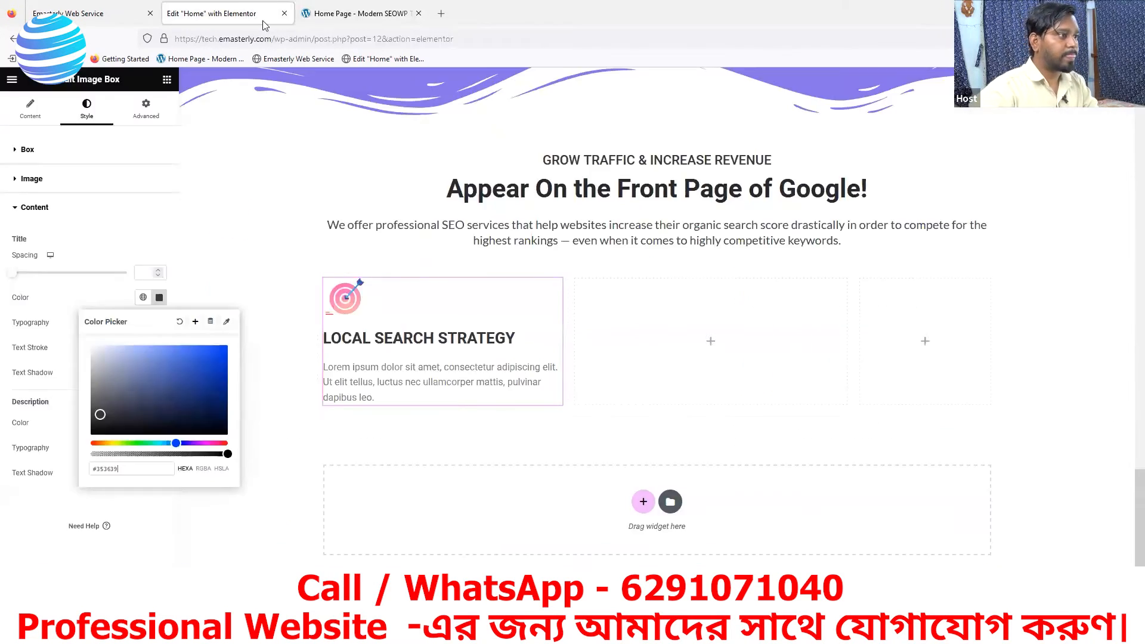
left_click(100, 238)
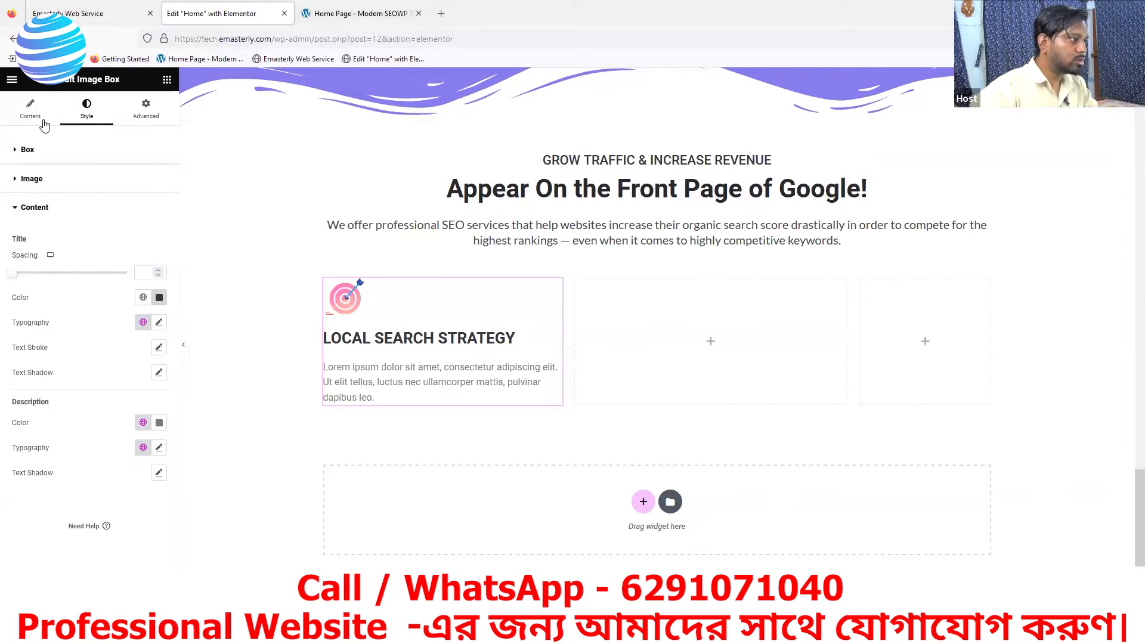
left_click(30, 111)
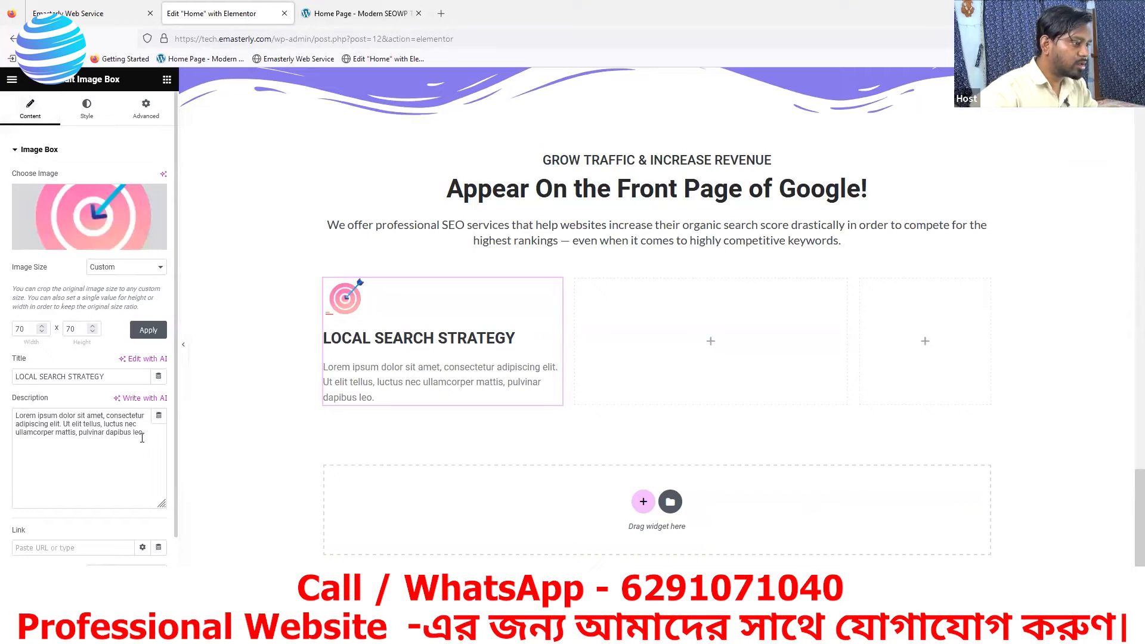
left_click_drag(143, 434, 17, 416)
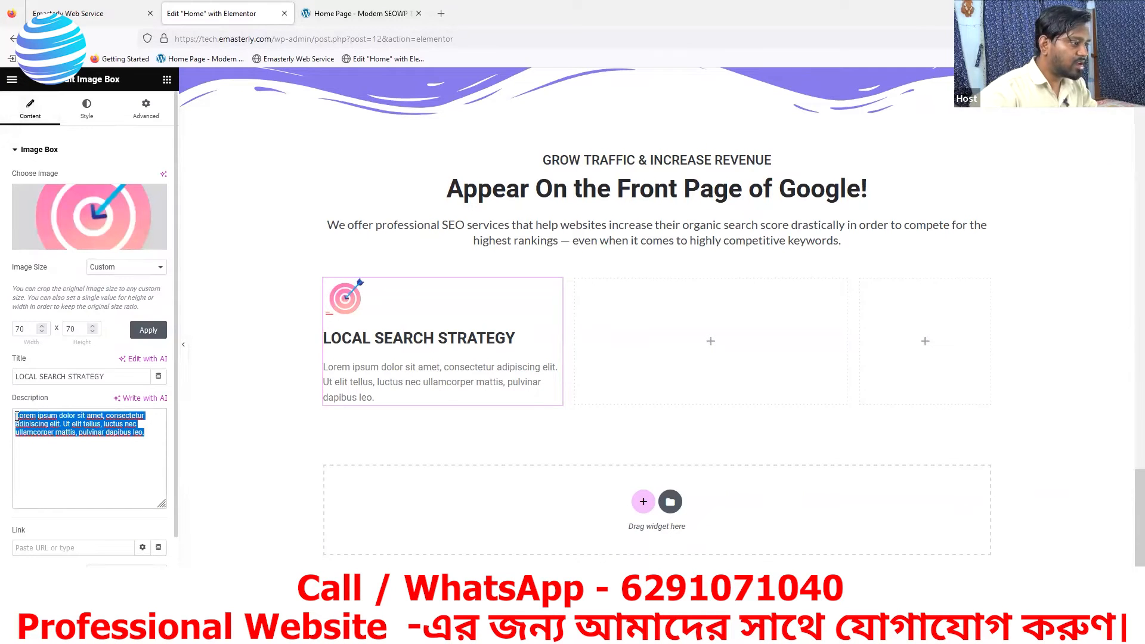
type("Maximize your presence on search engine results pages on a local scale.")
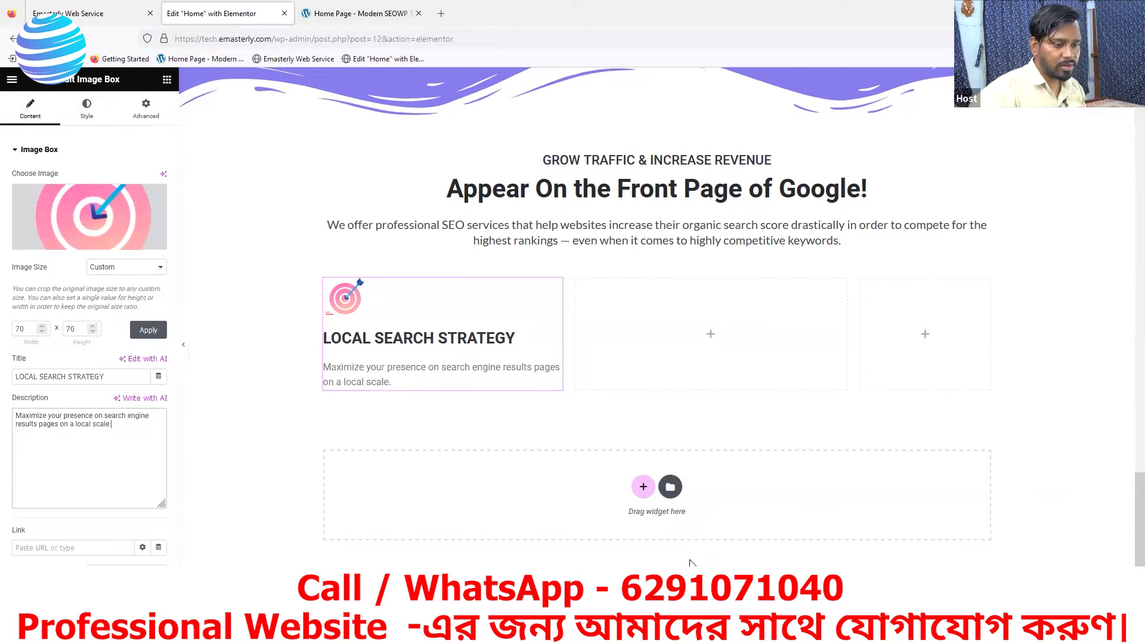
- Sample the dark colour of the LOCAL SEARCH STRATEGY heading on the reference page again with the eyedropper
left_click(395, 17)
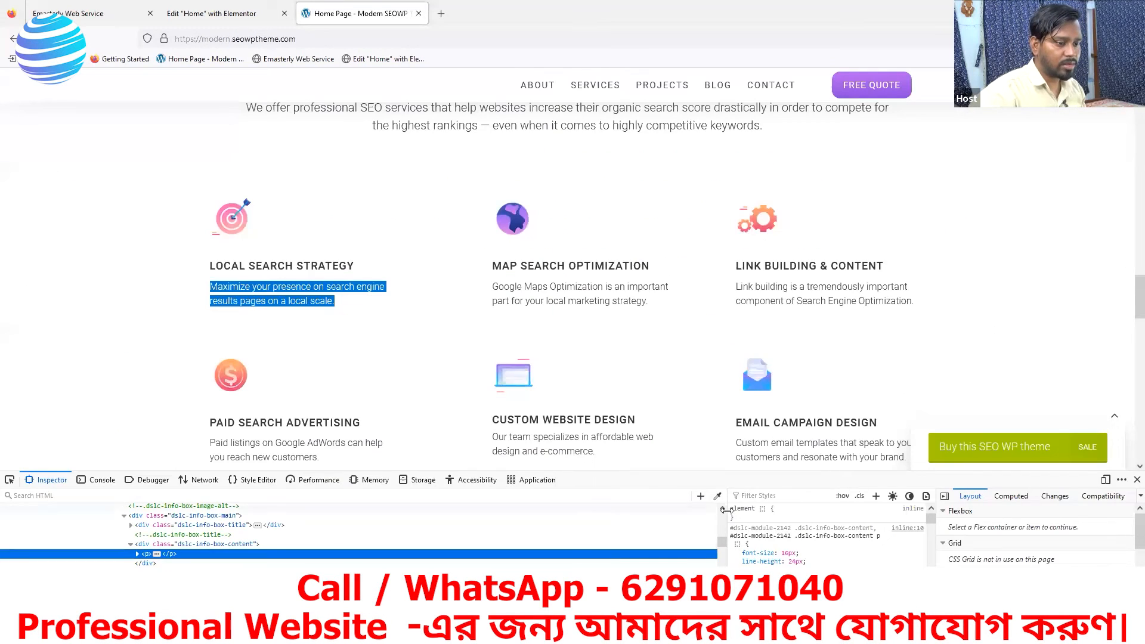
left_click(718, 497)
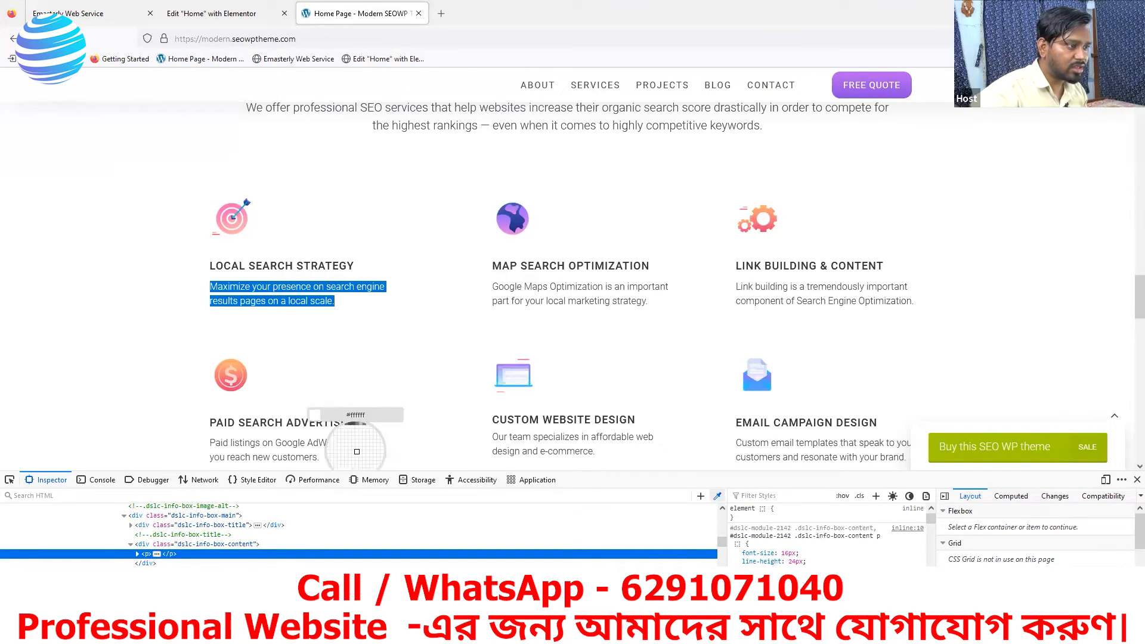
key("Escape")
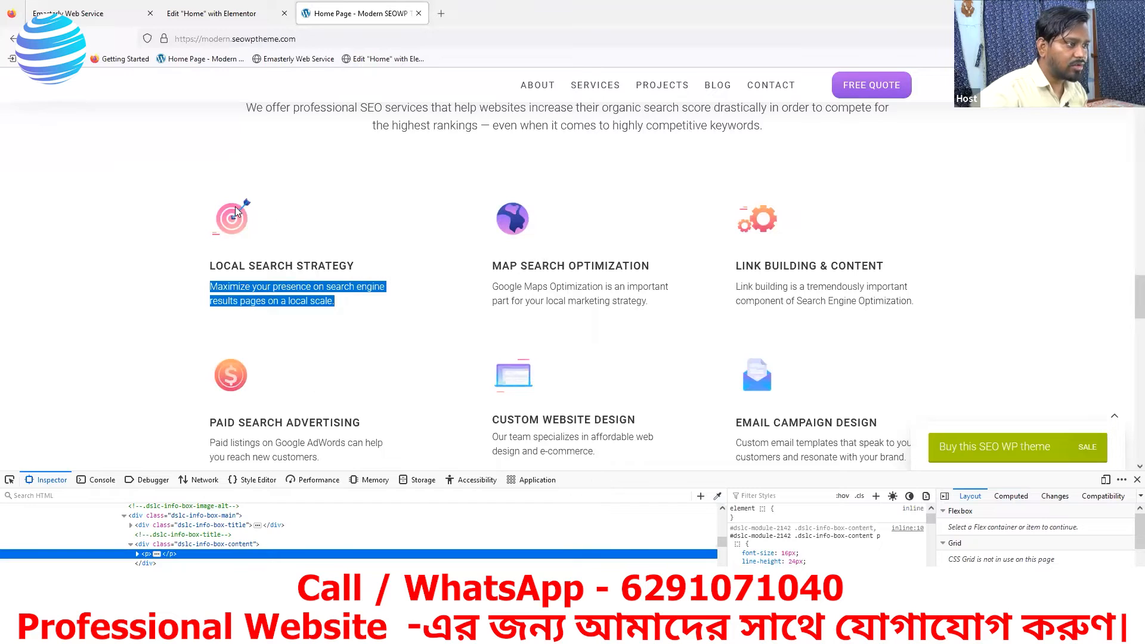
left_click(298, 241)
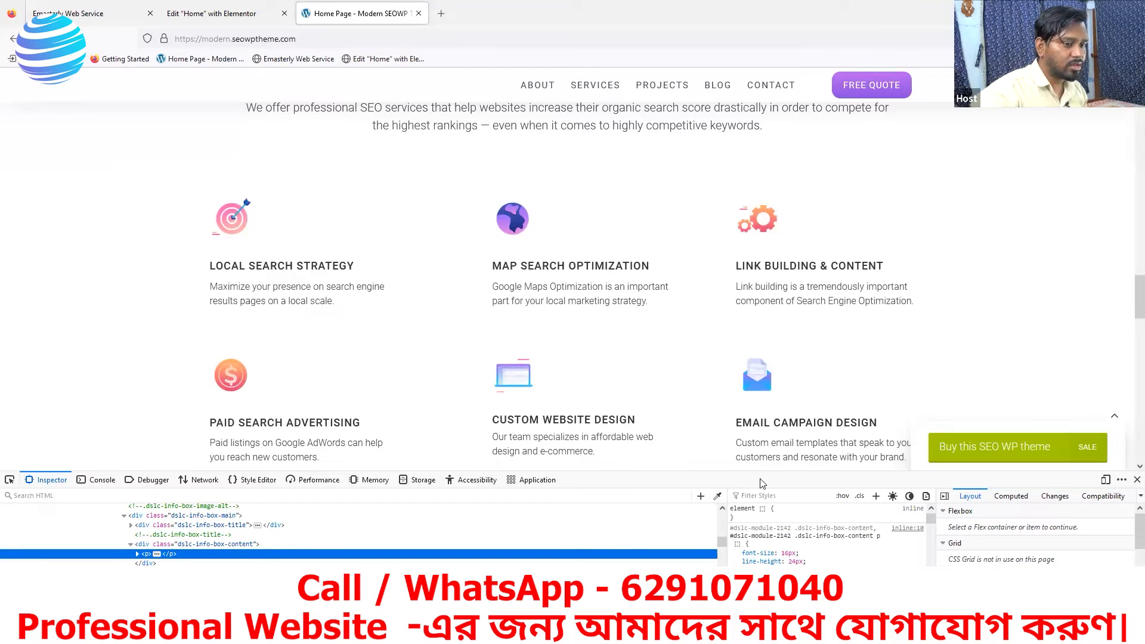
left_click(717, 495)
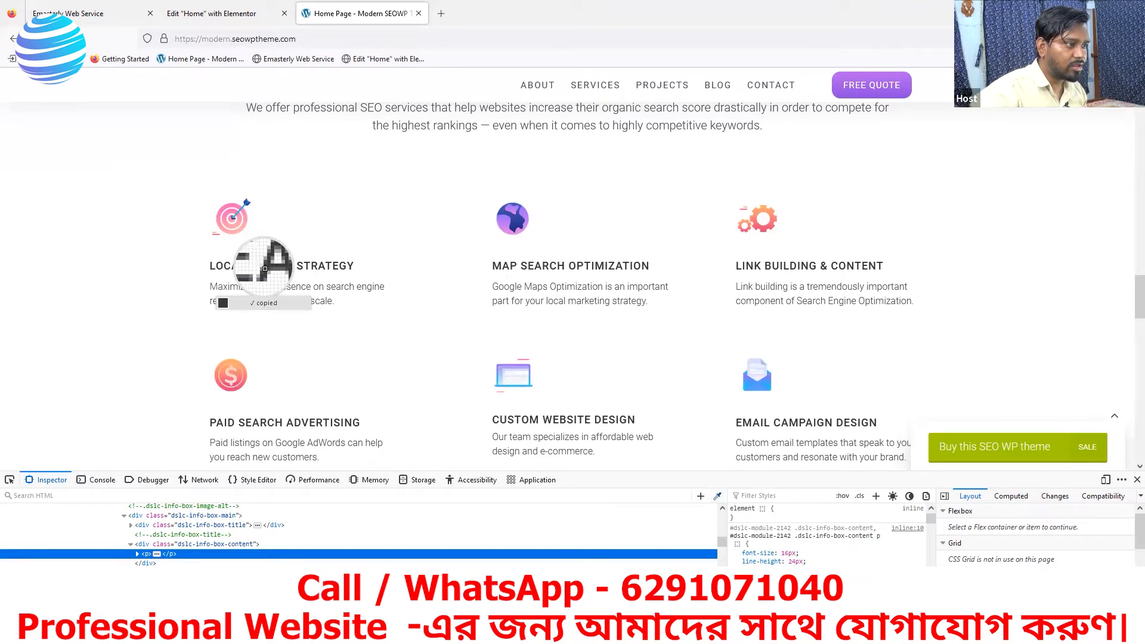
- Apply the sampled dark heading colour to the Image Box's description text in Elementor
left_click(250, 13)
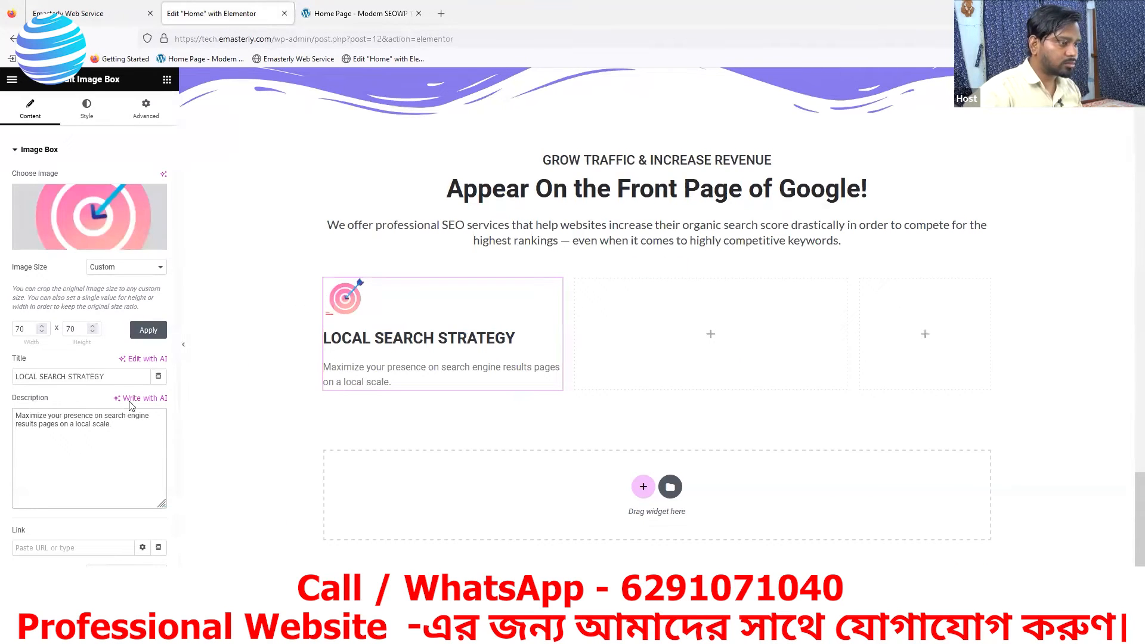
left_click(87, 109)
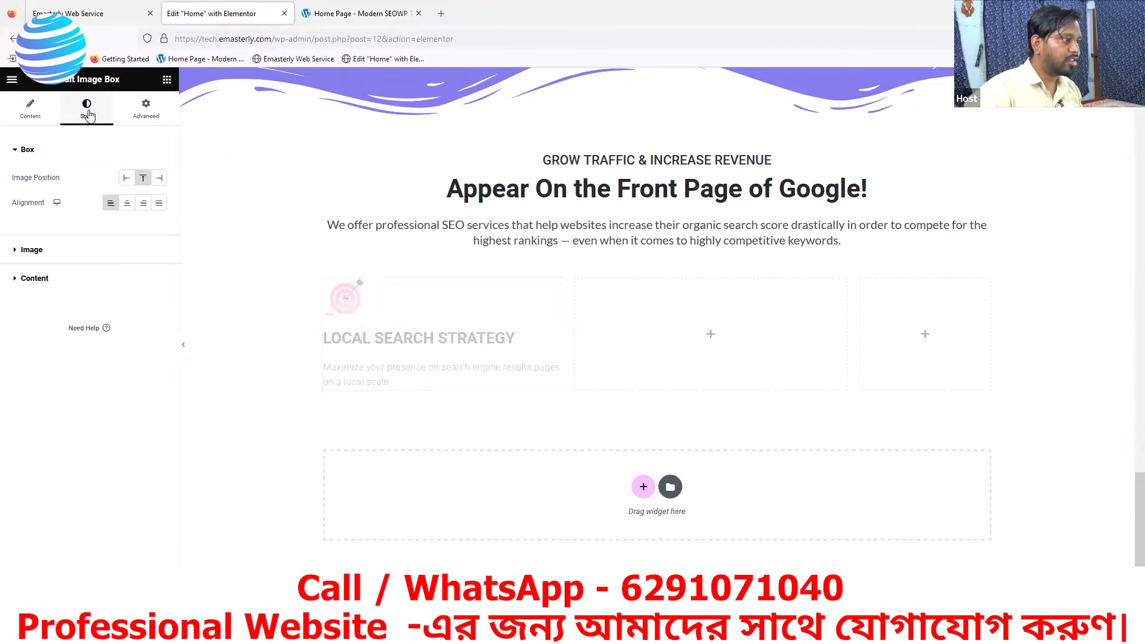
left_click(41, 292)
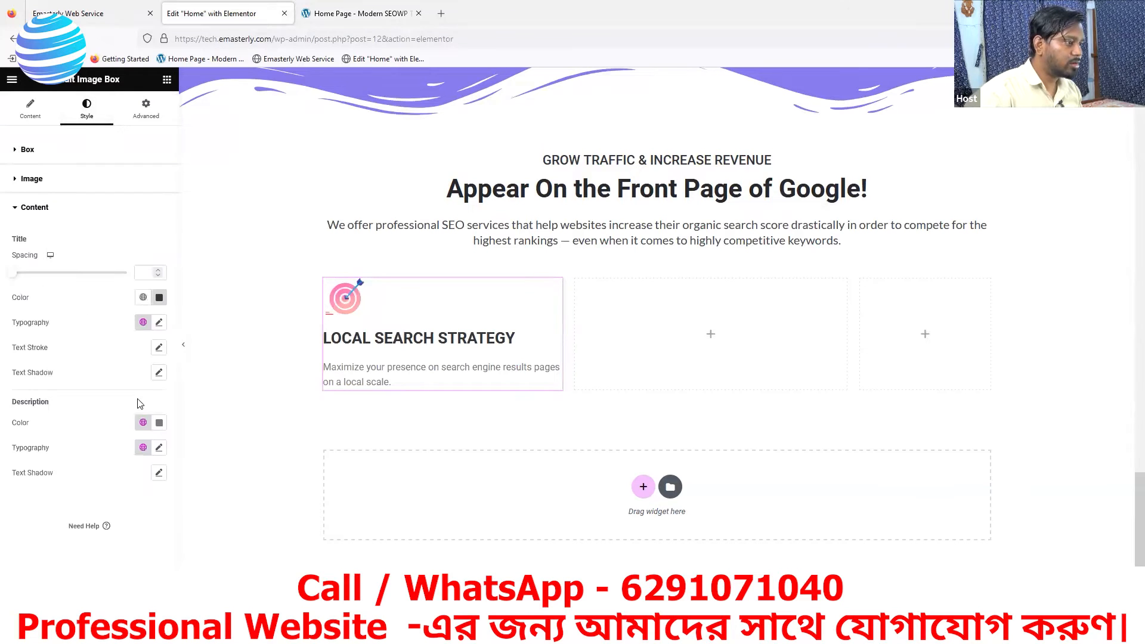
left_click(158, 423)
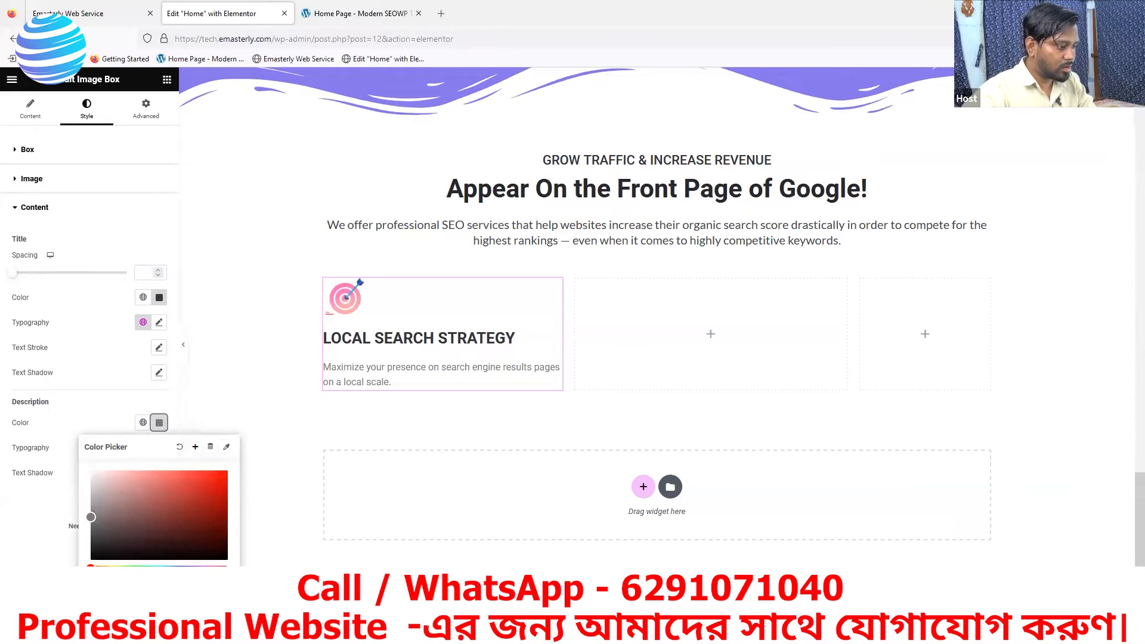
key("ctrl+v")
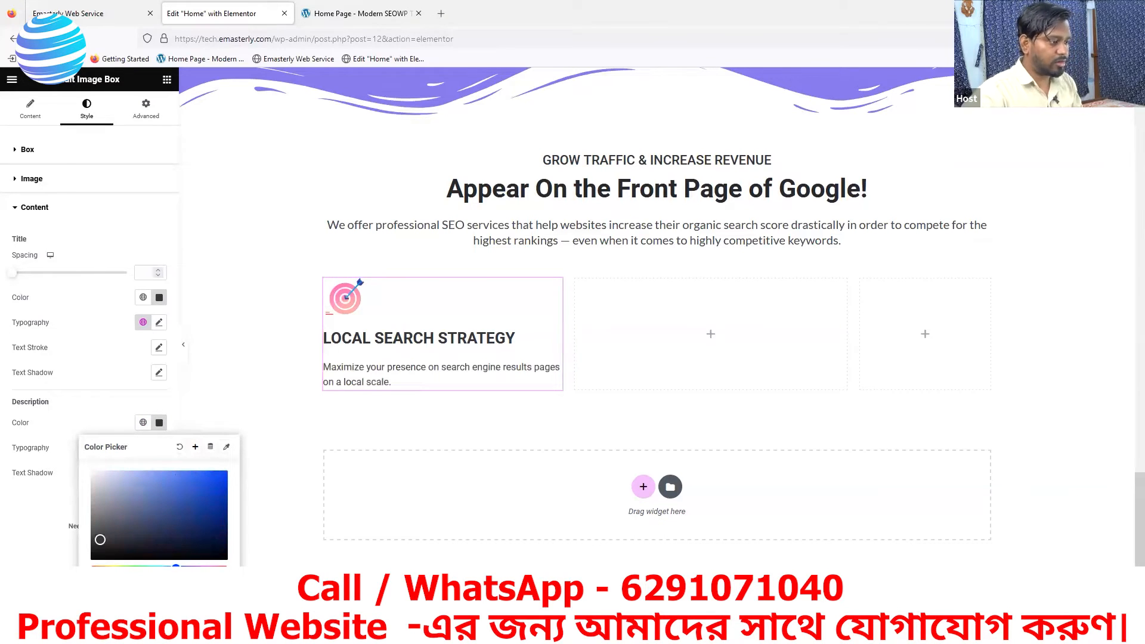
left_click(303, 528)
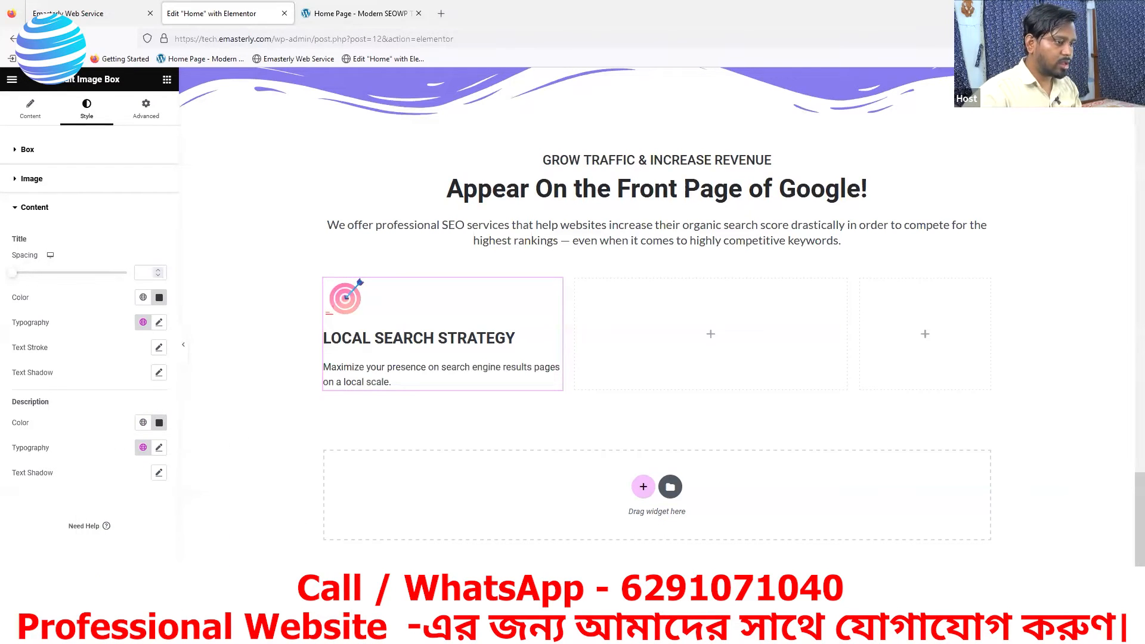
- Compare the published Emasterly page's LOCAL SEARCH STRATEGY box with the services grid on the reference page, and close the reference page's inspector
left_click(44, 10)
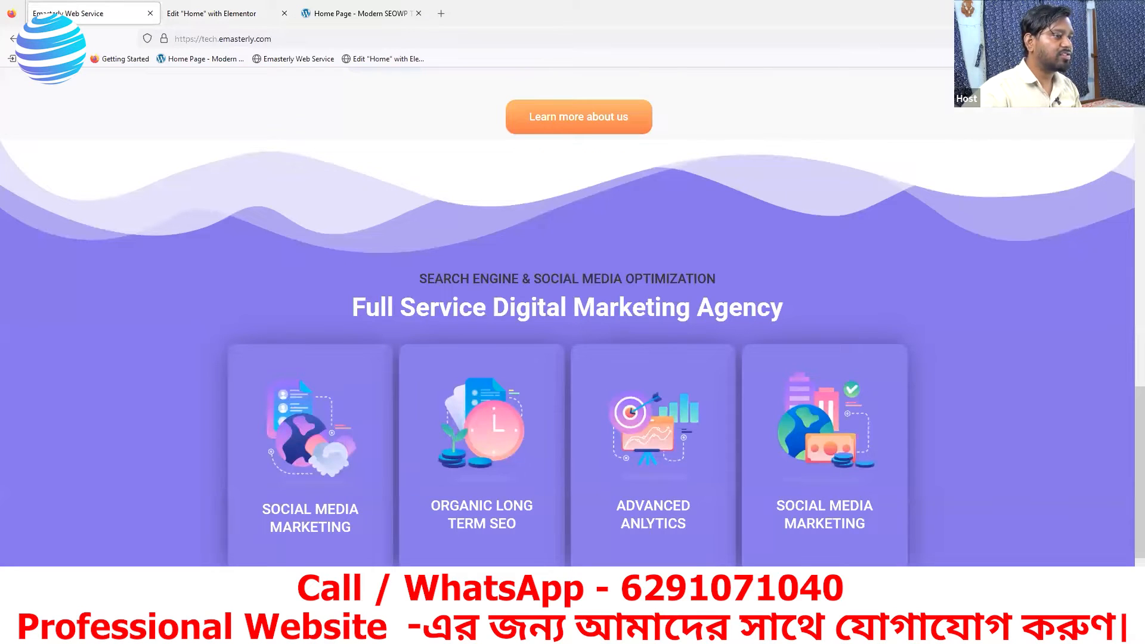
scroll(376, 337, "down", 5)
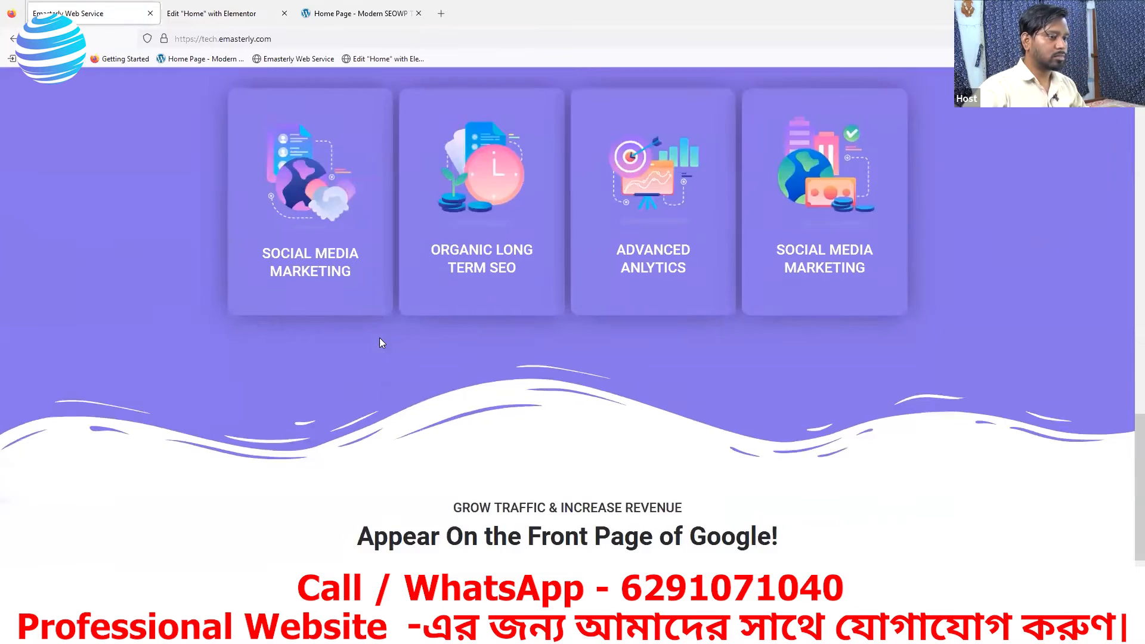
scroll(382, 342, "down", 3)
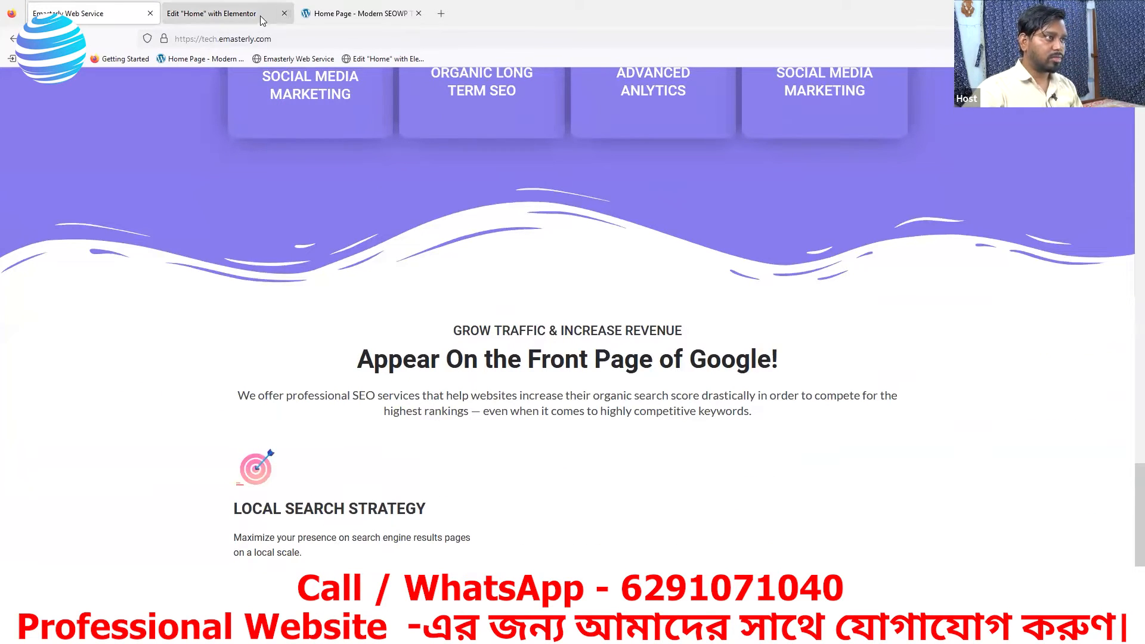
left_click(360, 13)
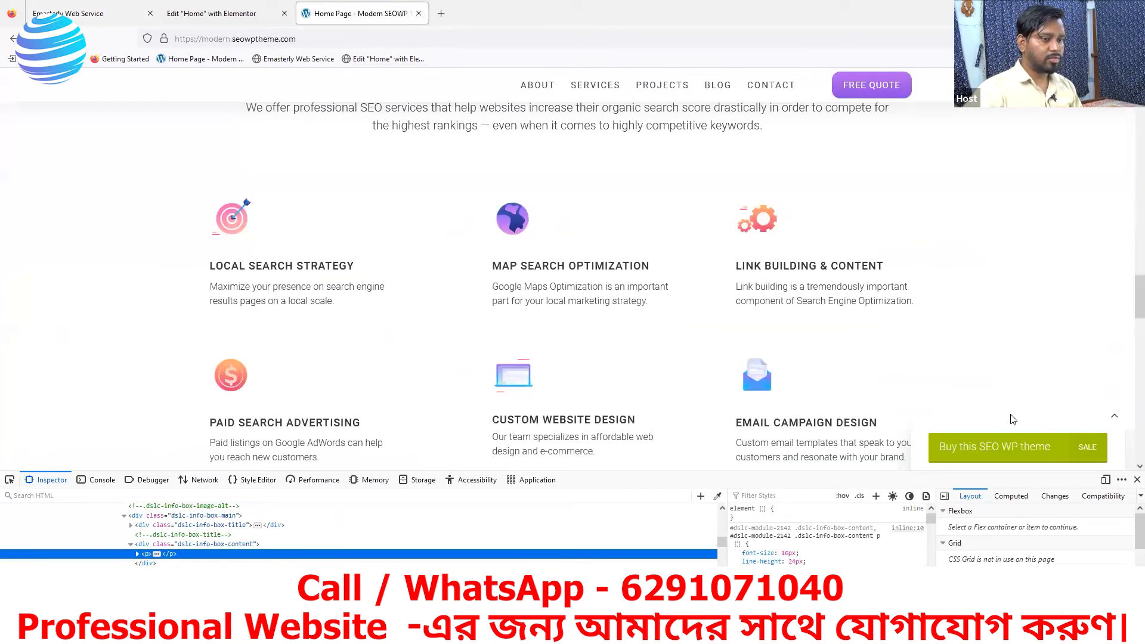
left_click(1136, 480)
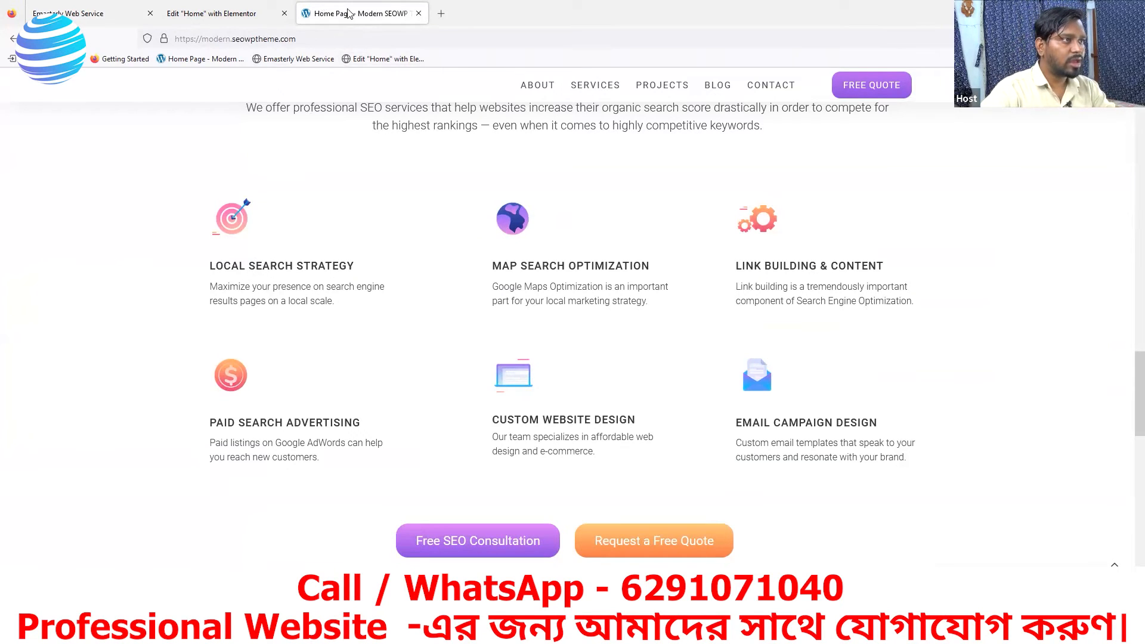
- In Elementor, set the width of the container holding the LOCAL SEARCH STRATEGY box to 34%, checking against the reference page
left_click(235, 15)
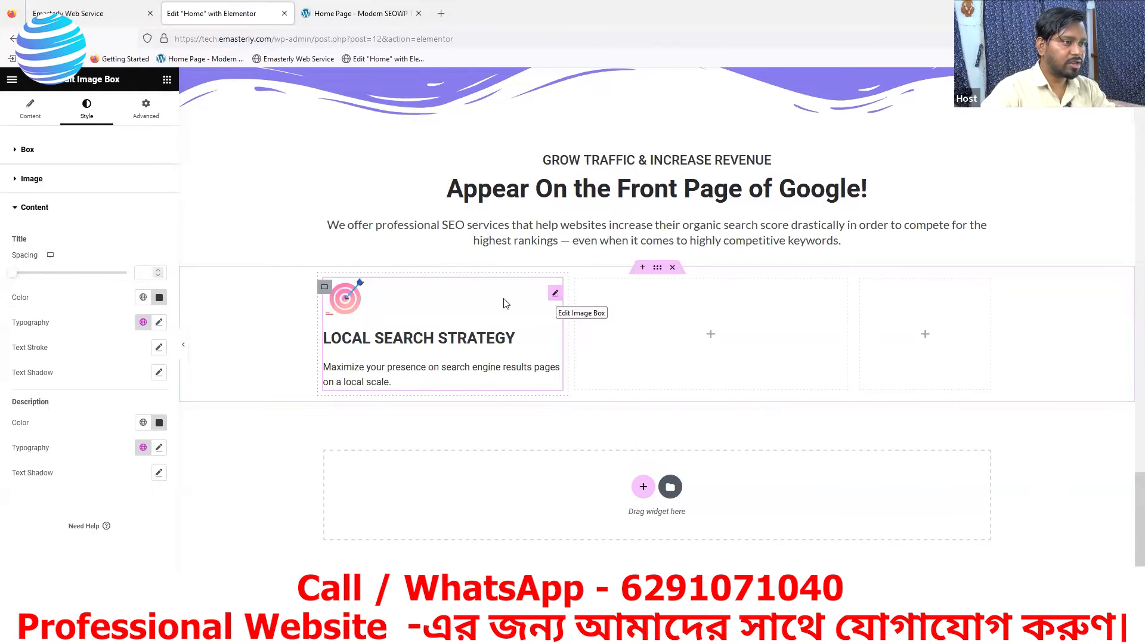
left_click(325, 289)
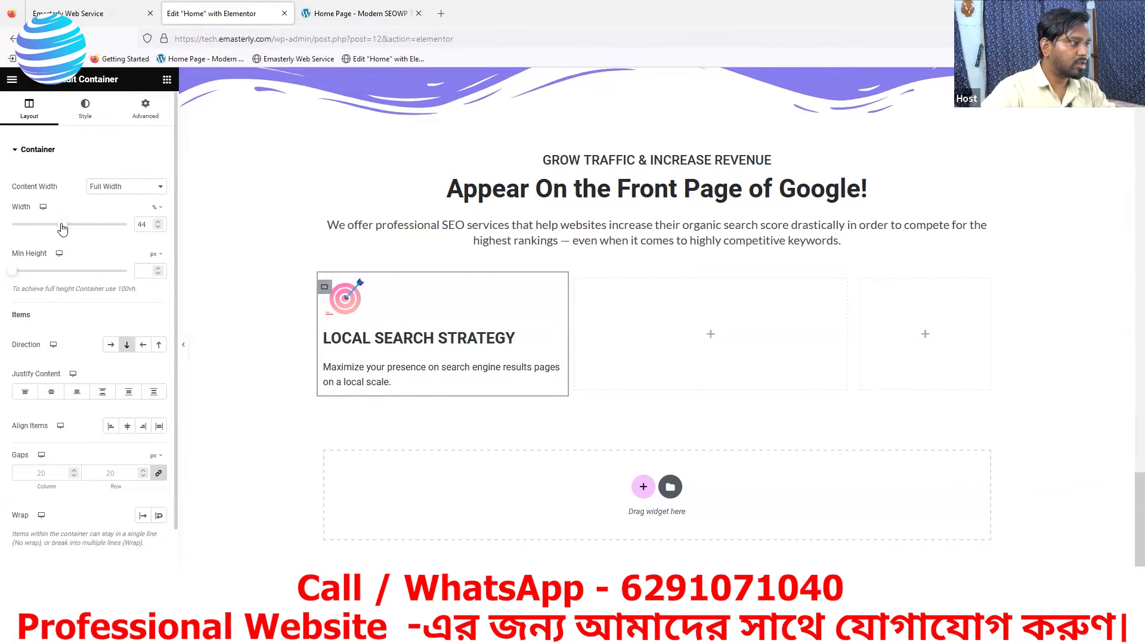
left_click_drag(63, 228, 54, 232)
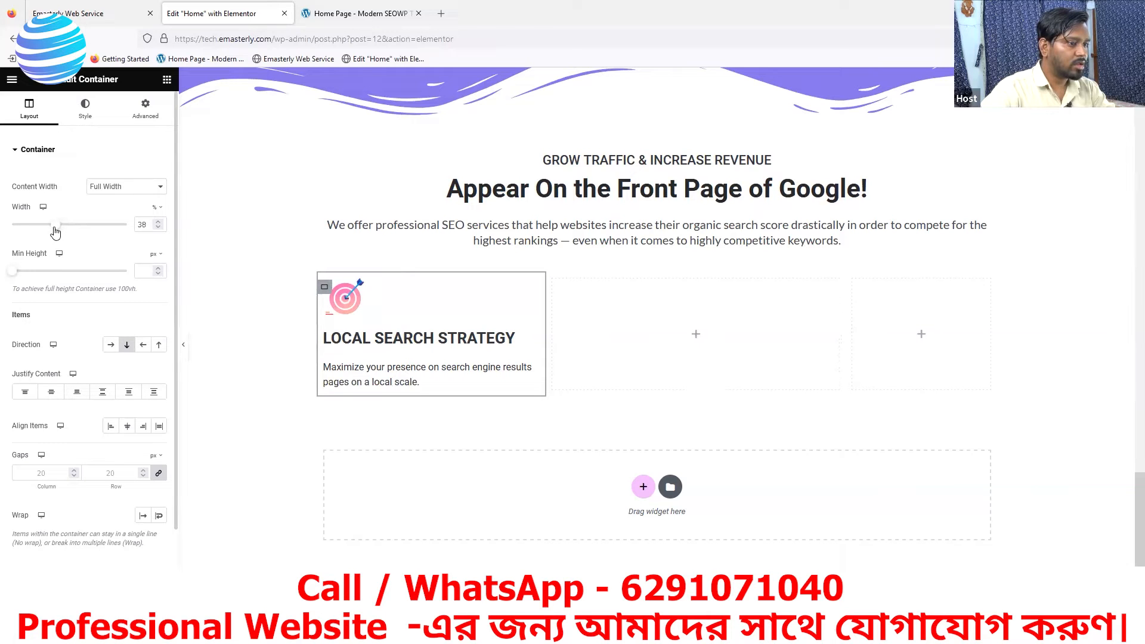
left_click(349, 14)
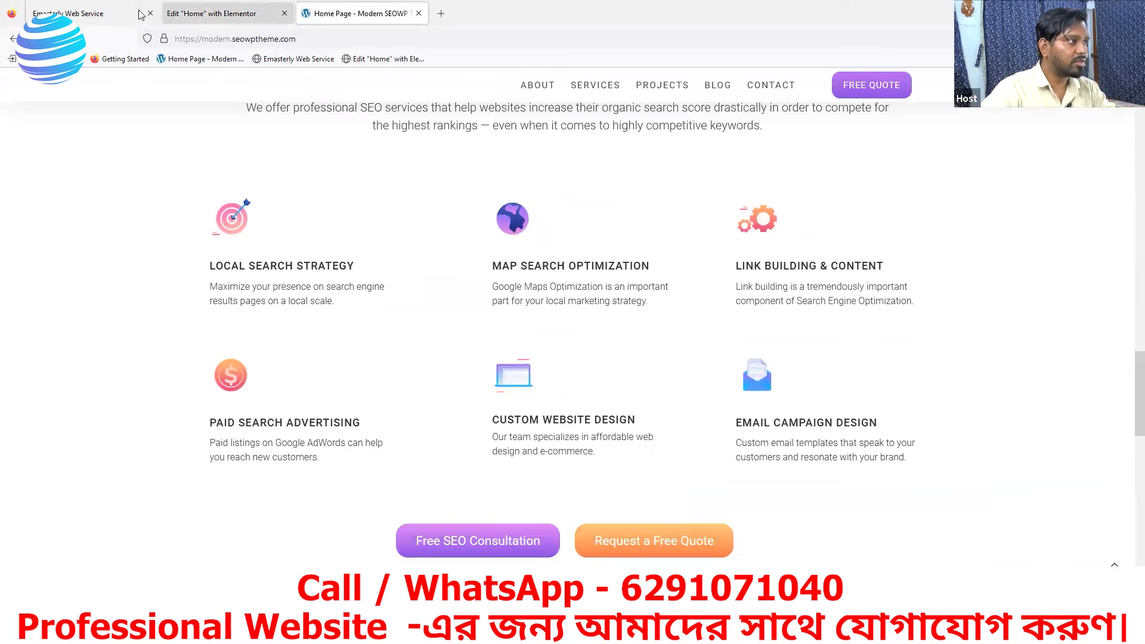
left_click(221, 13)
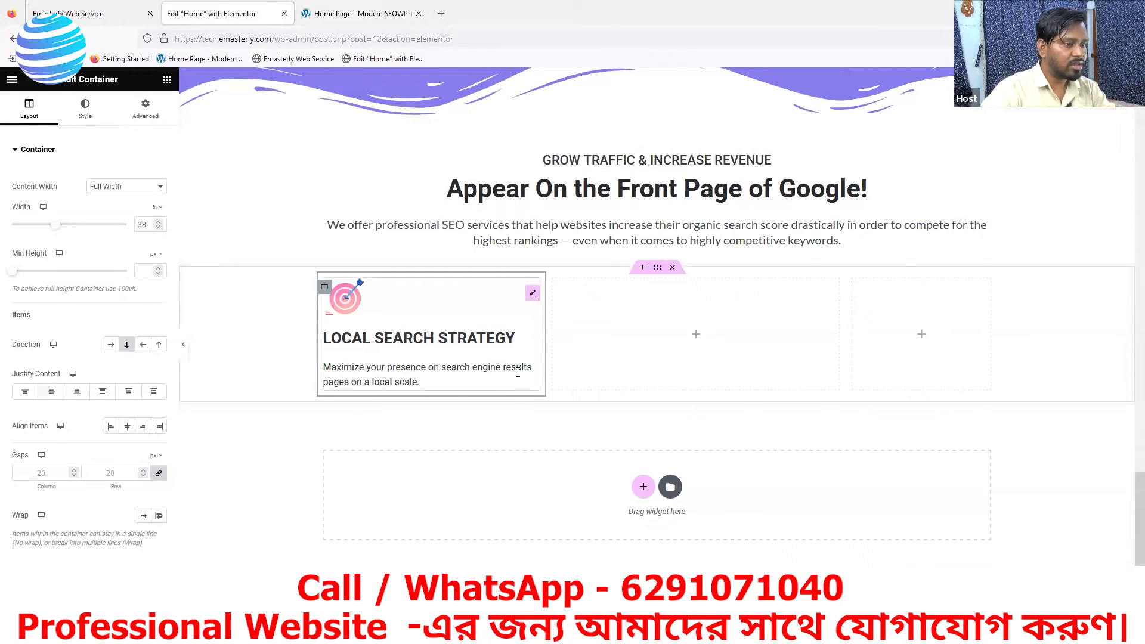
left_click_drag(57, 230, 52, 231)
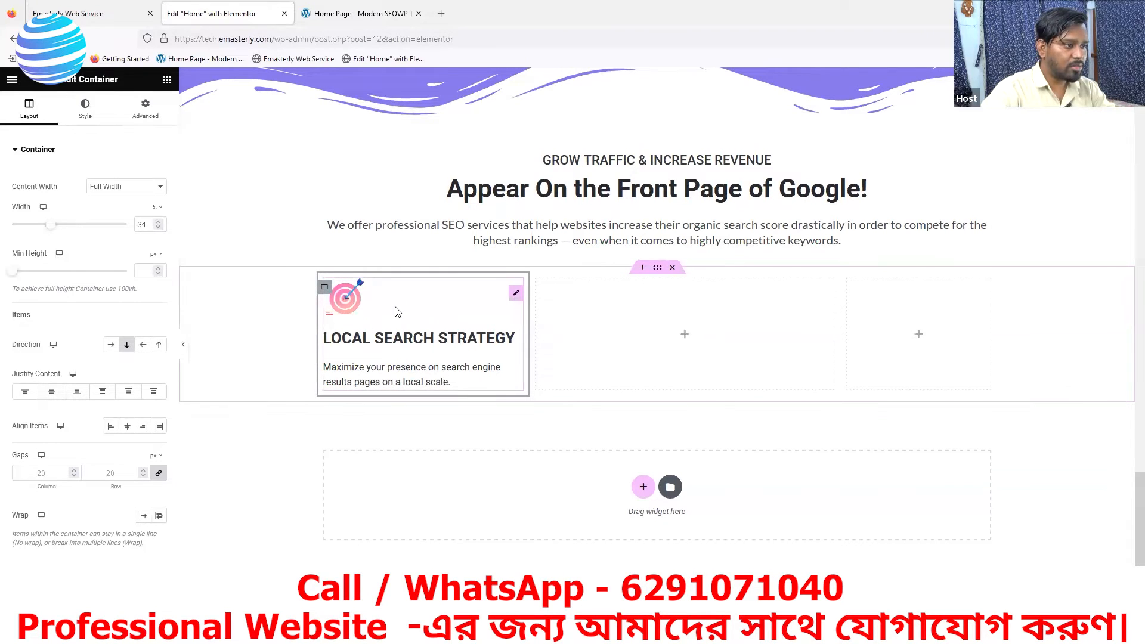
- Duplicate the LOCAL SEARCH STRATEGY Image Box within its container and open the lower copy for editing
right_click(518, 297)
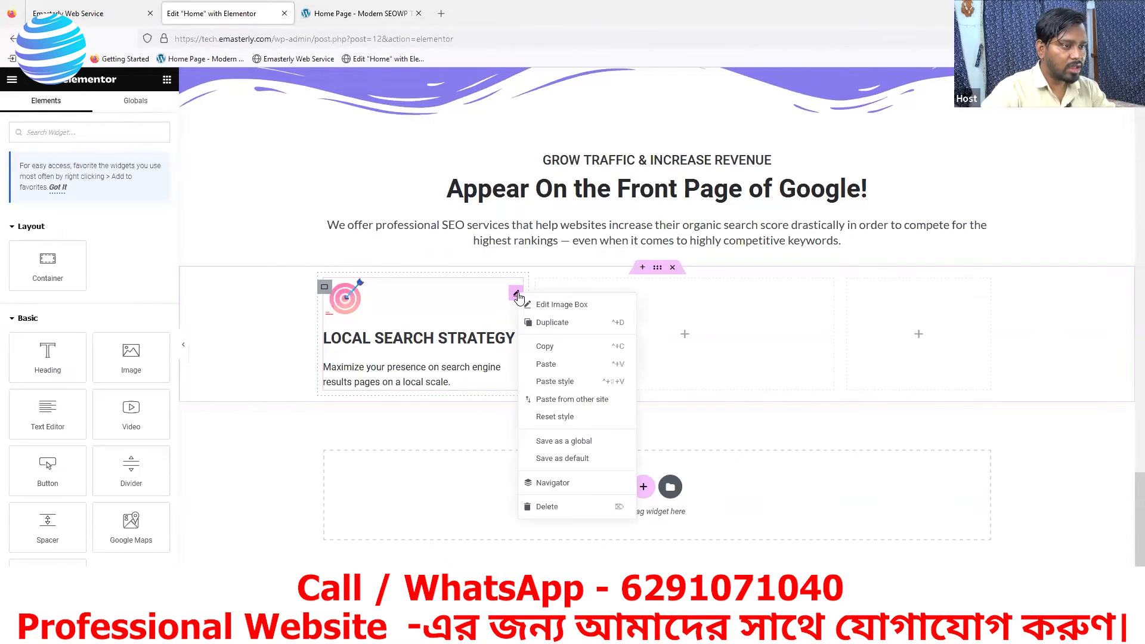
left_click(552, 322)
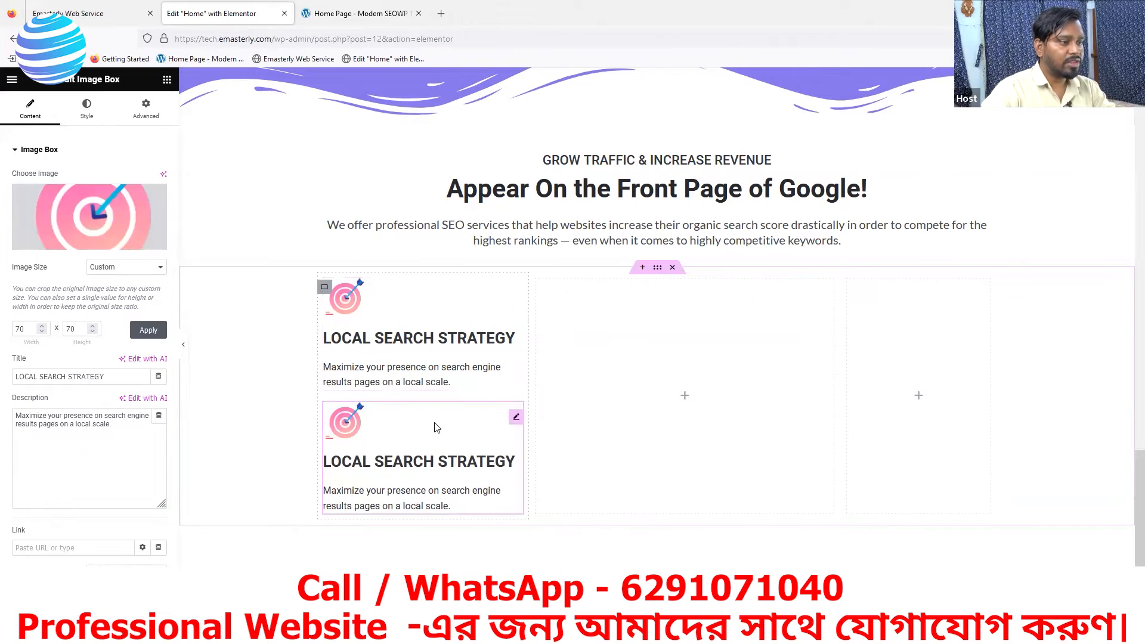
left_click(515, 420)
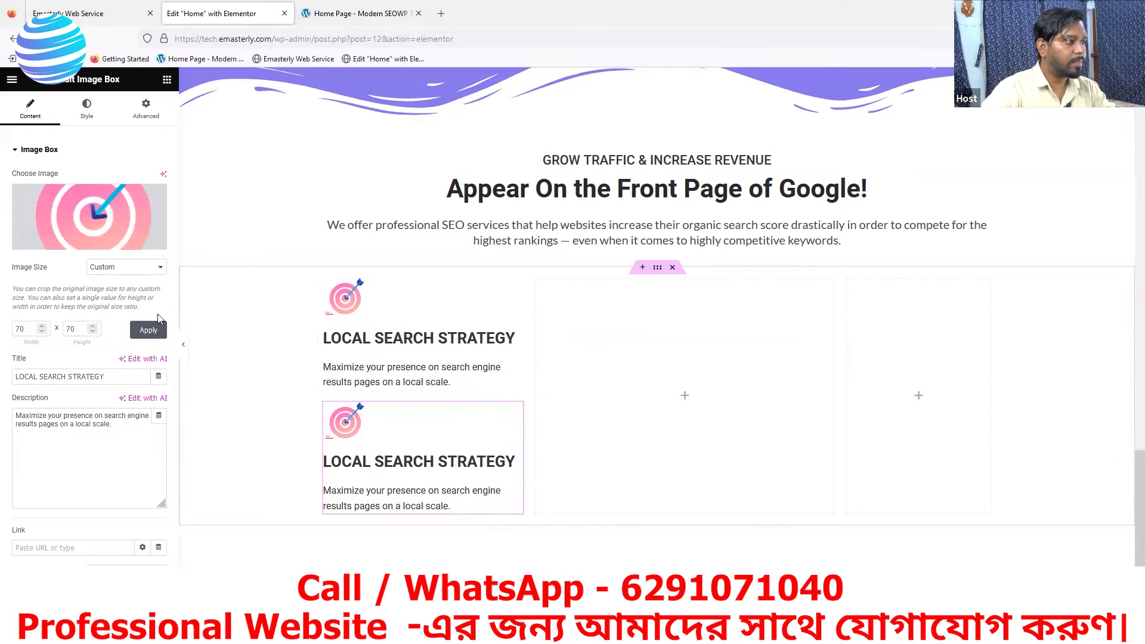
- Upload small-icon-coin from the Downloads folder and insert it as the duplicated Image Box's image
left_click(75, 246)
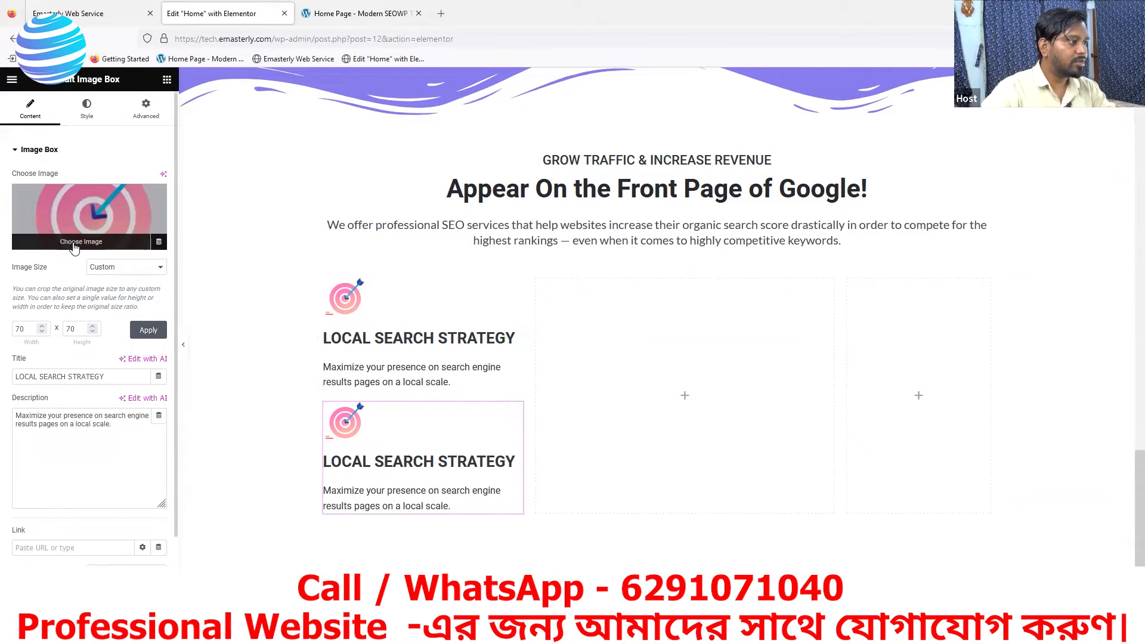
left_click(170, 131)
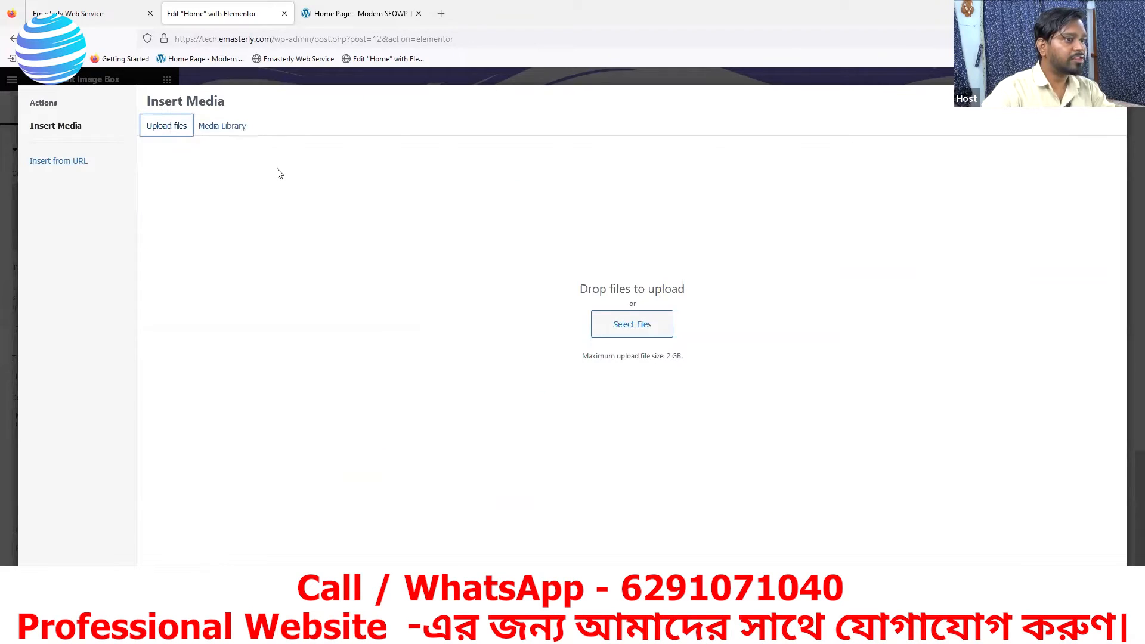
left_click(625, 331)
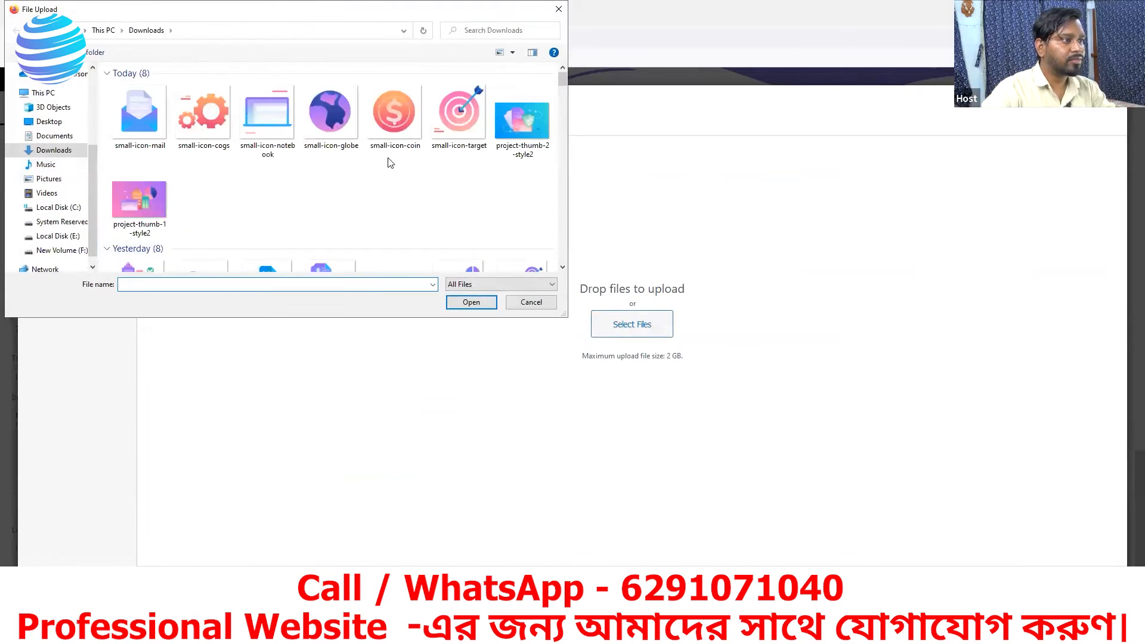
left_click(396, 128)
left_click(471, 303)
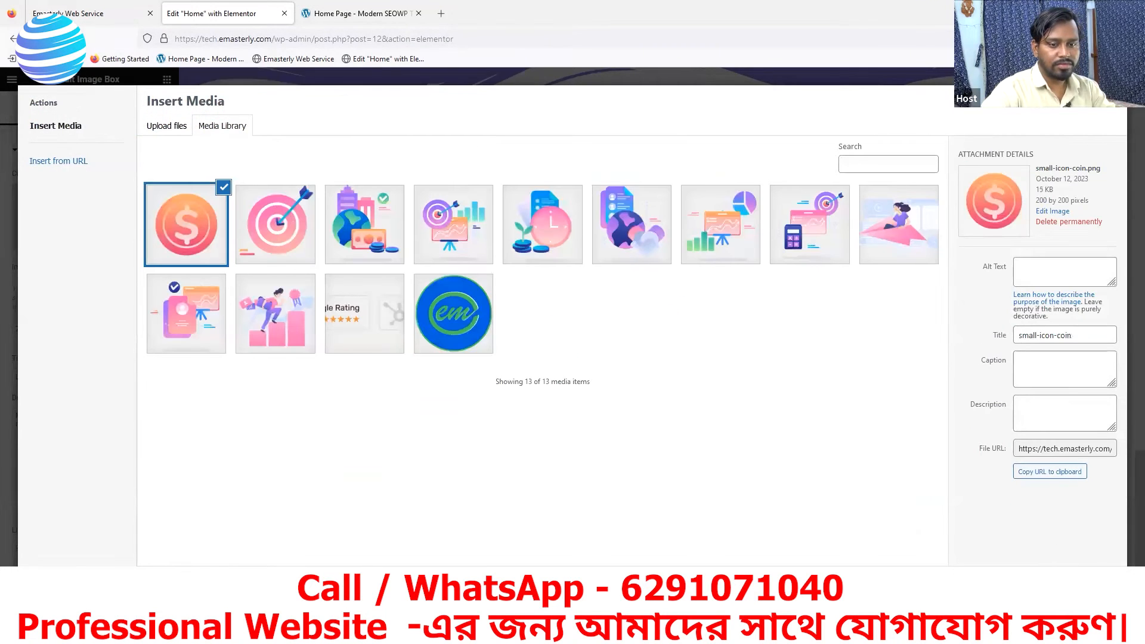
left_click(1094, 584)
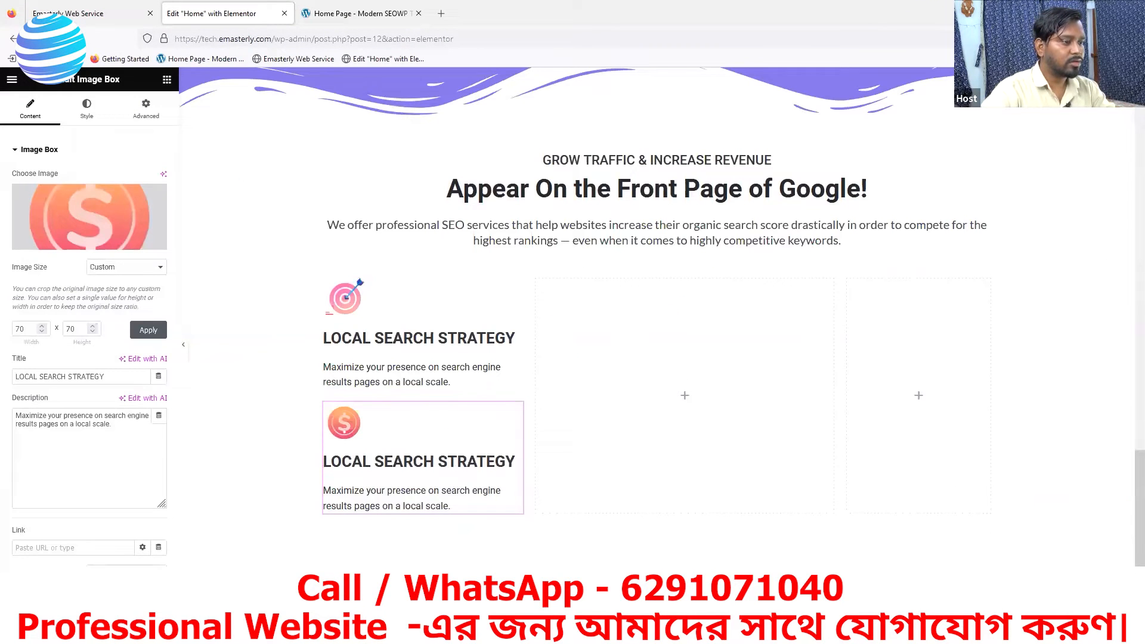
- Replace the duplicated Image Box's title with the reference page's heading "PAID SEARCH ADVERTISING"
left_click(355, 15)
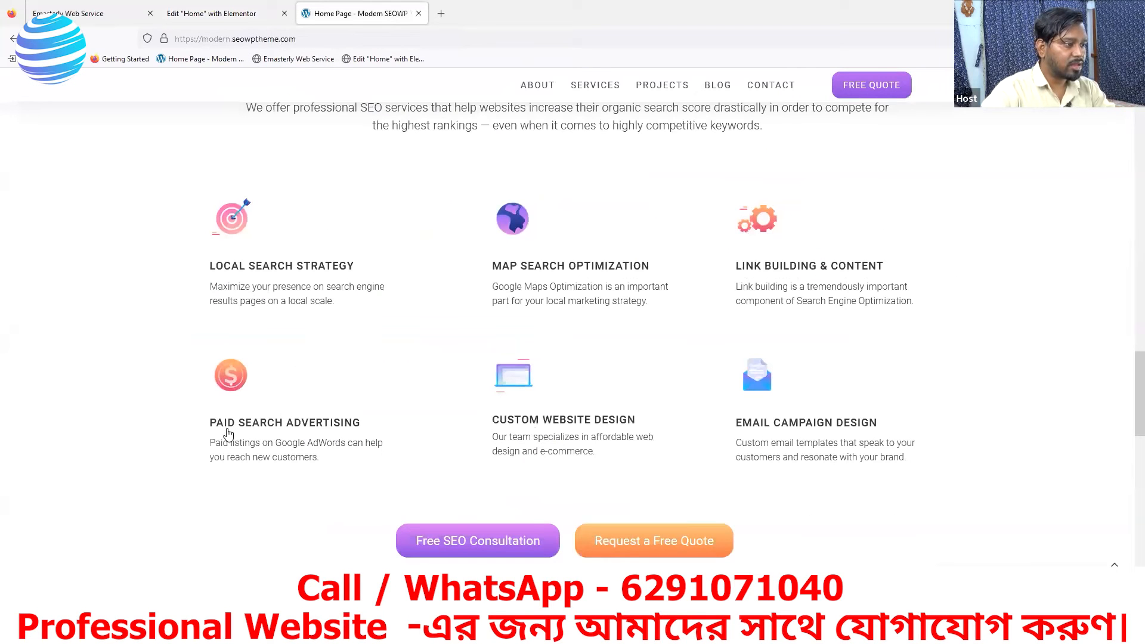
left_click(229, 12)
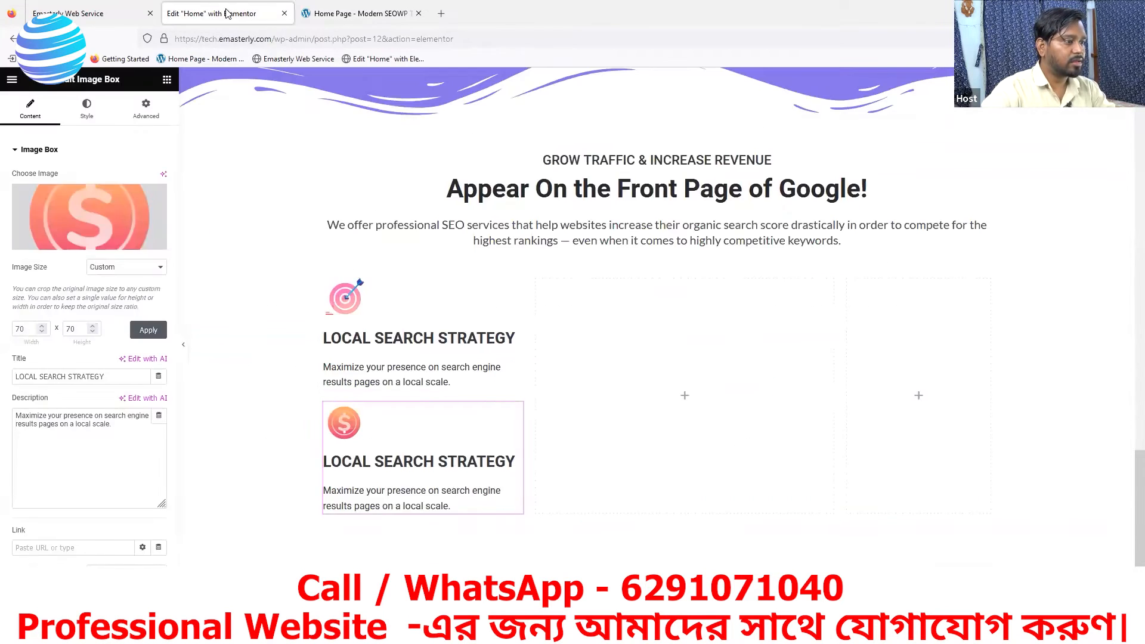
triple_click(109, 376)
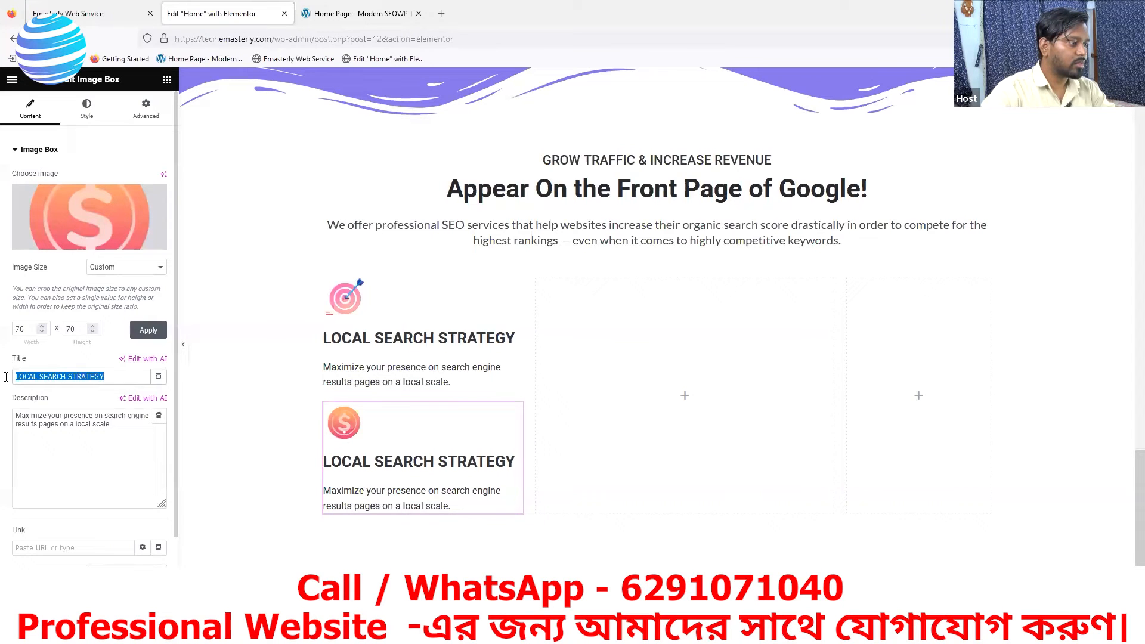
type("PAID SEARCH")
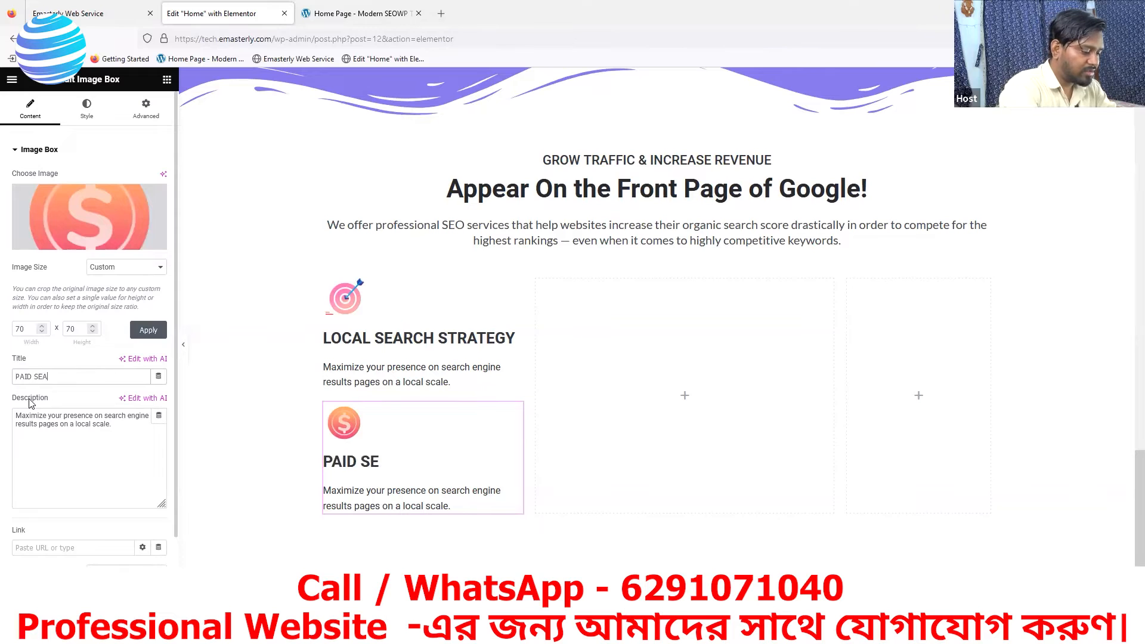
type(" A")
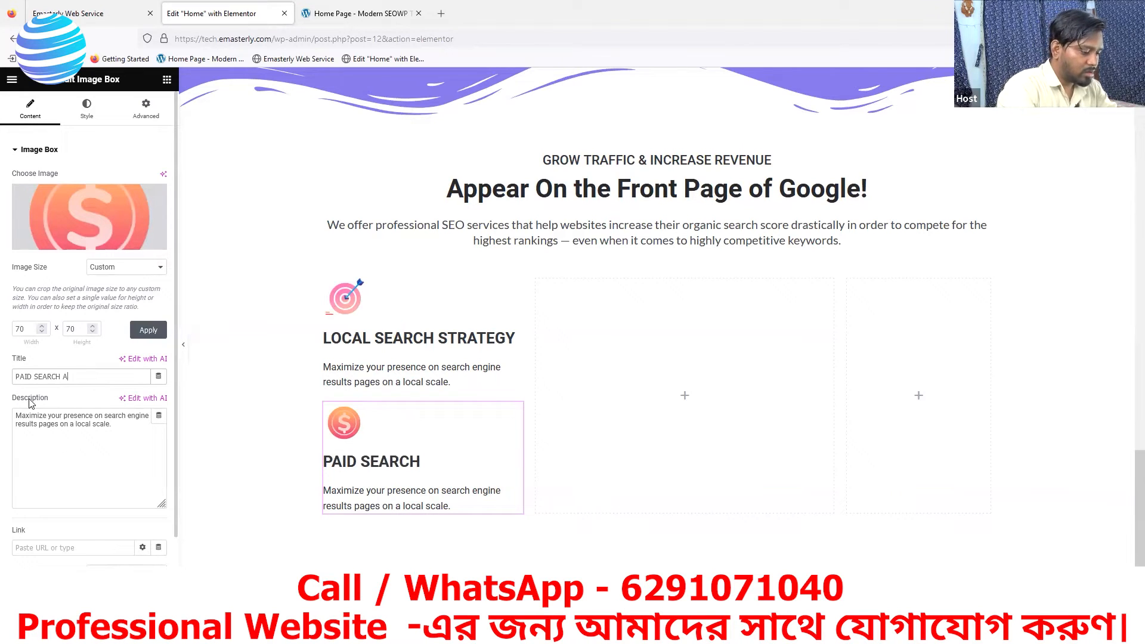
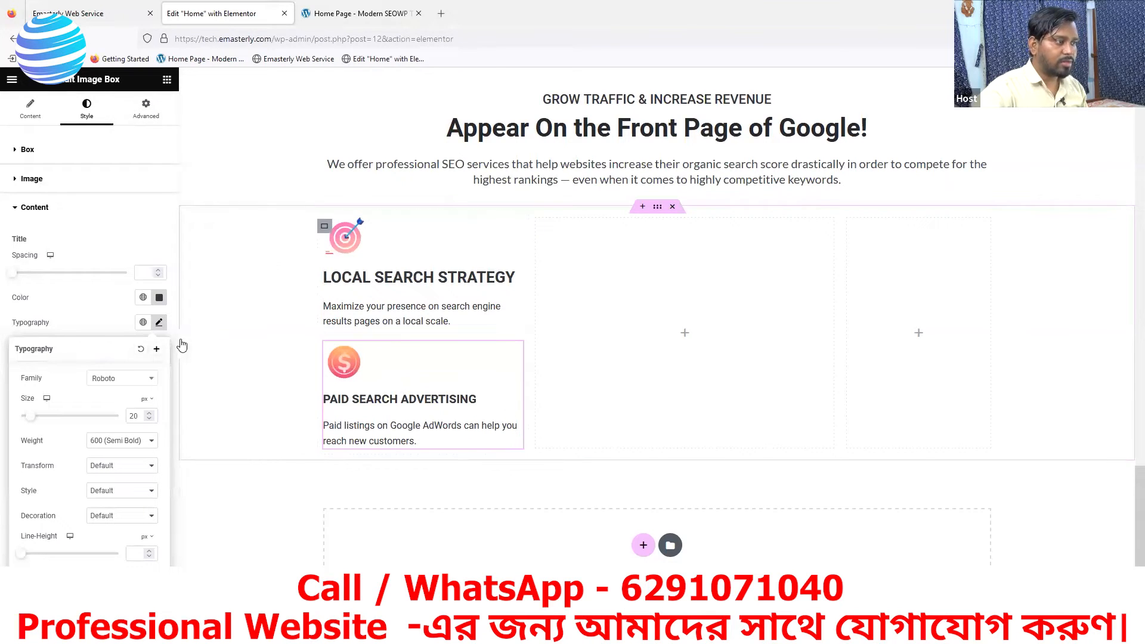
- Set the PAID SEARCH ADVERTISING box's description font weight to 300 (Light), comparing it with the reference page
left_click(130, 253)
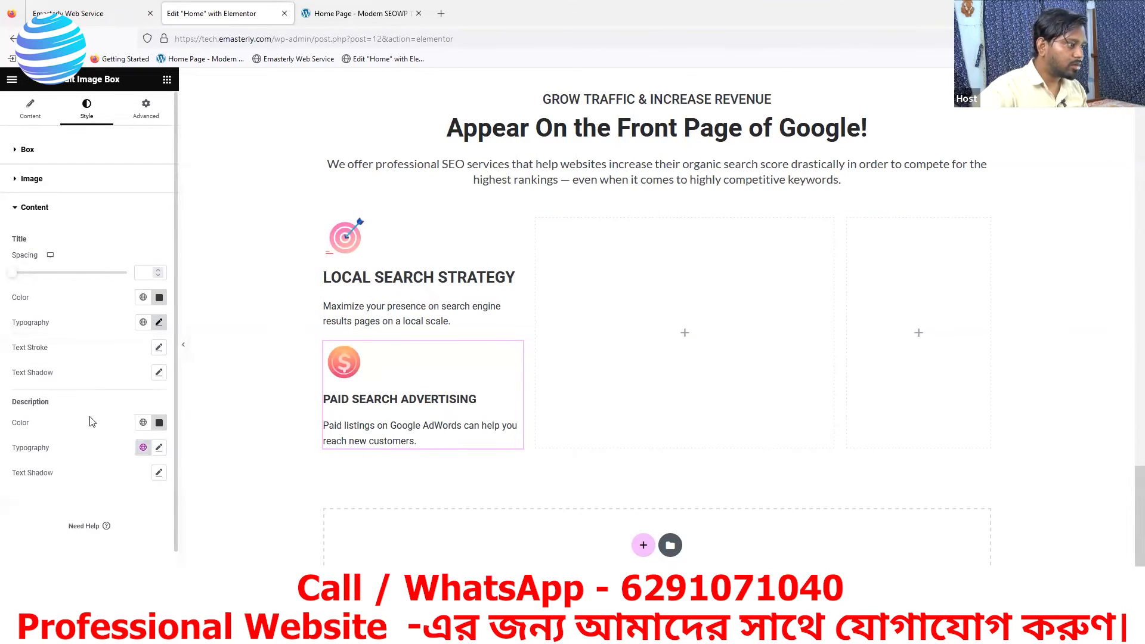
left_click(160, 448)
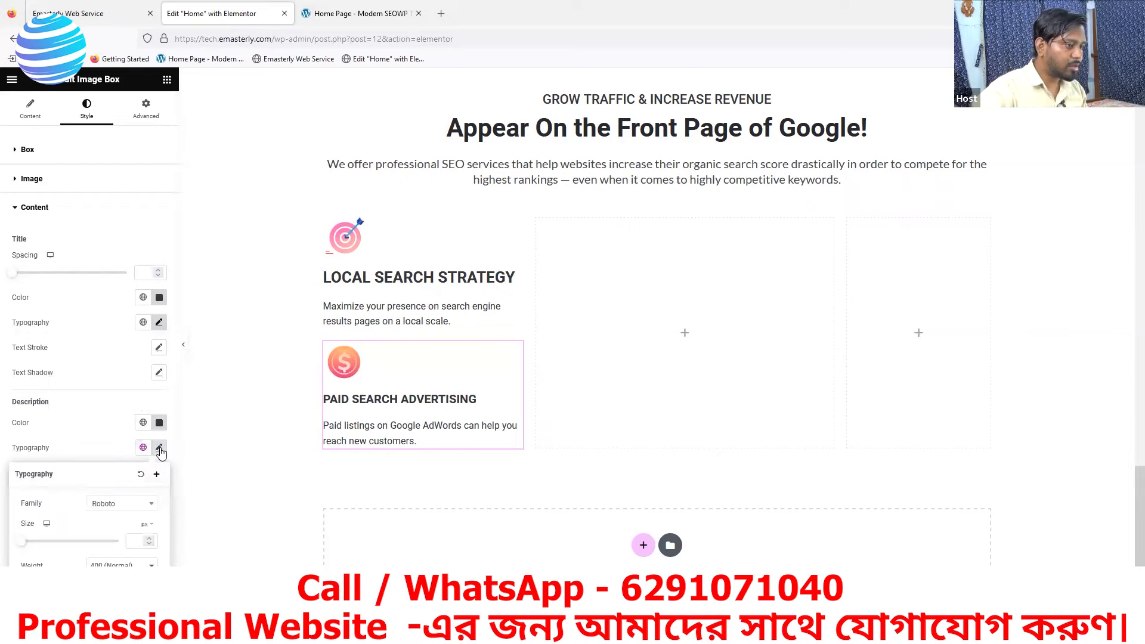
left_click(338, 19)
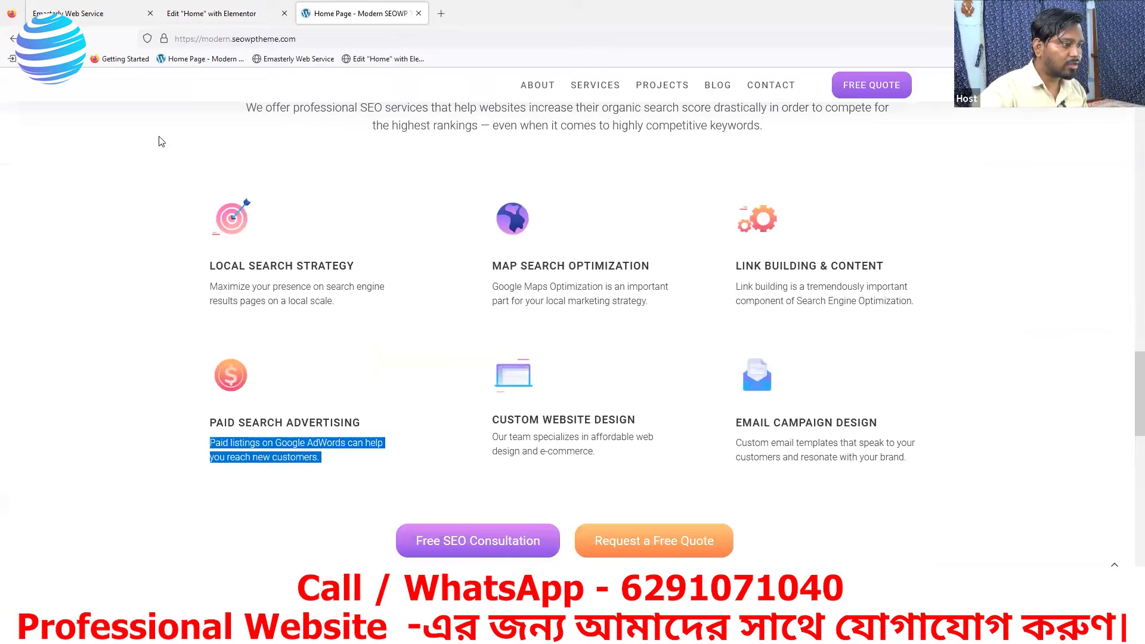
left_click(201, 15)
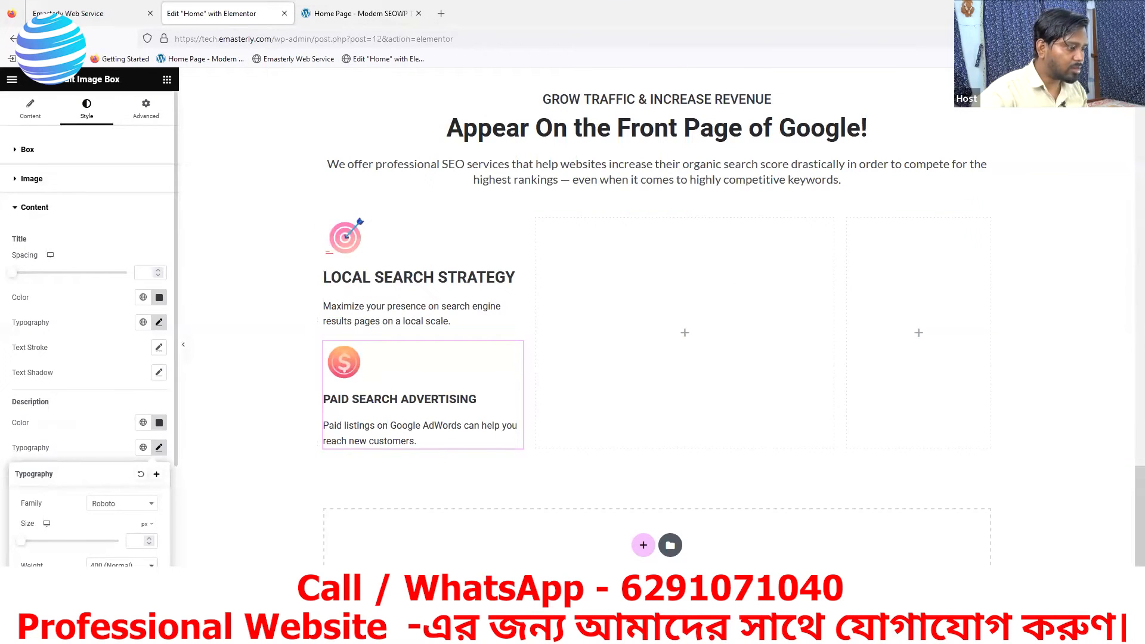
left_click(122, 564)
left_click(107, 433)
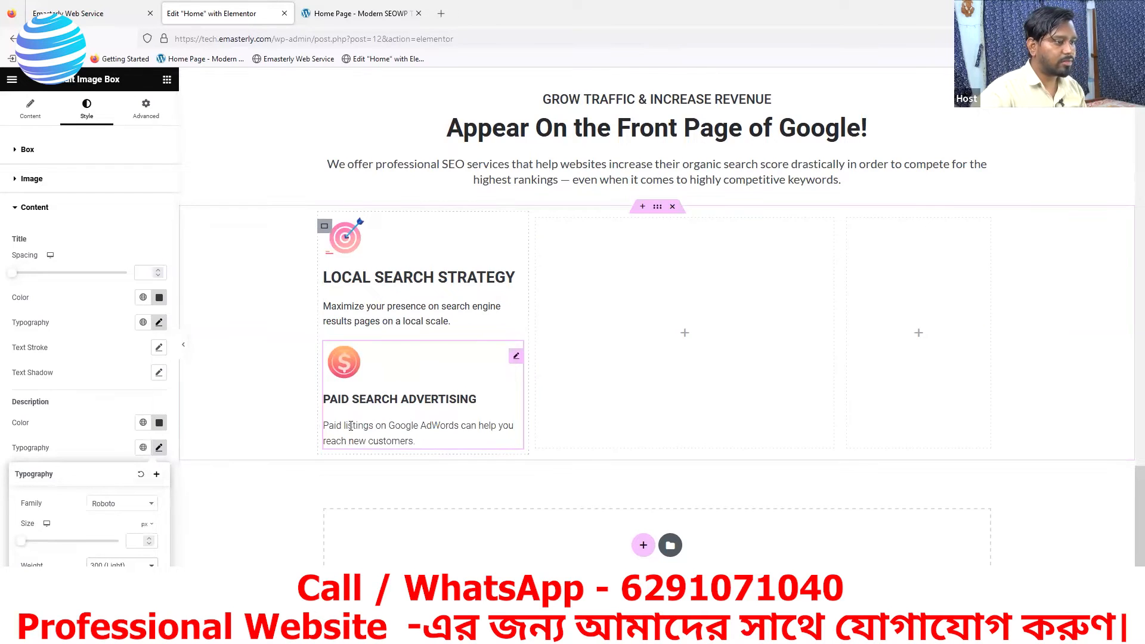
left_click(357, 13)
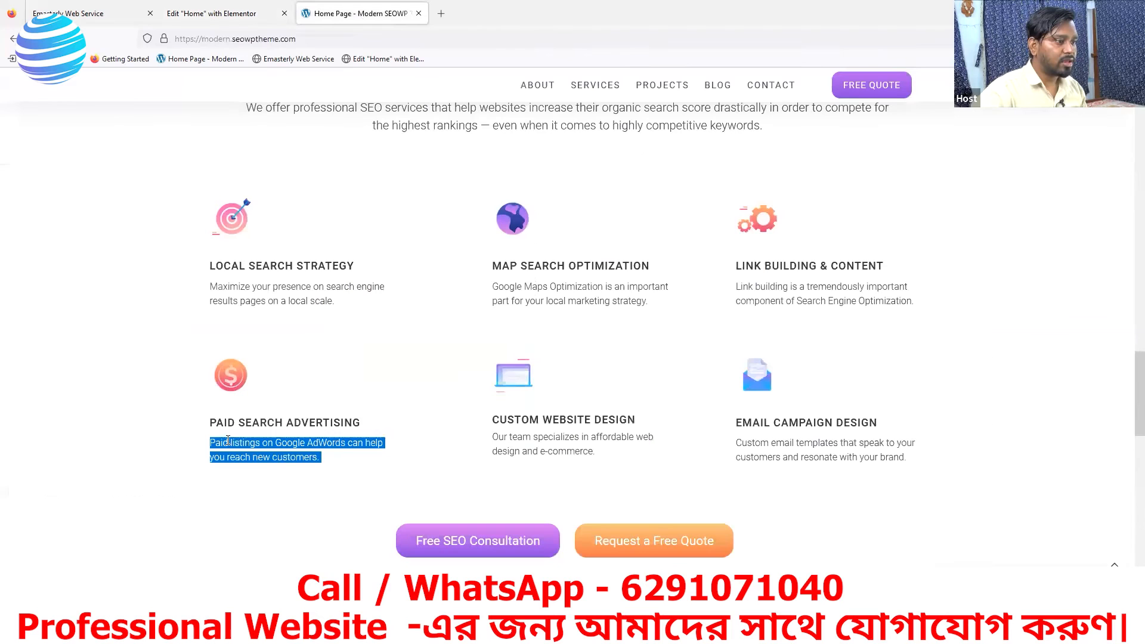
left_click(204, 13)
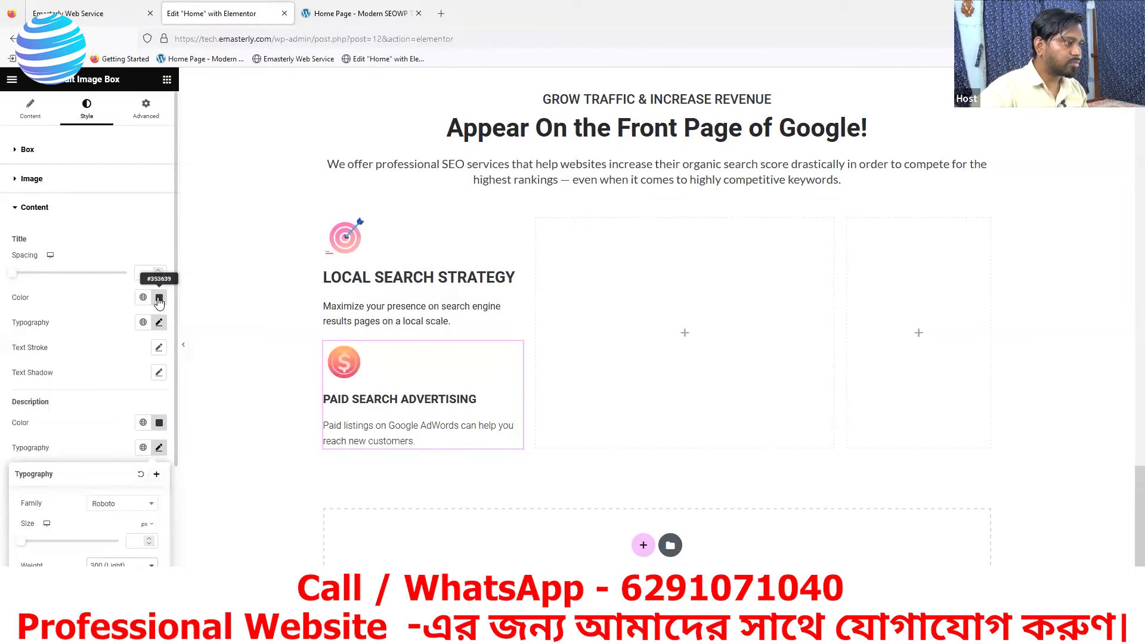
- Set the PAID SEARCH ADVERTISING title's font weight to 500 (Medium) and compare it with the reference page
left_click(159, 322)
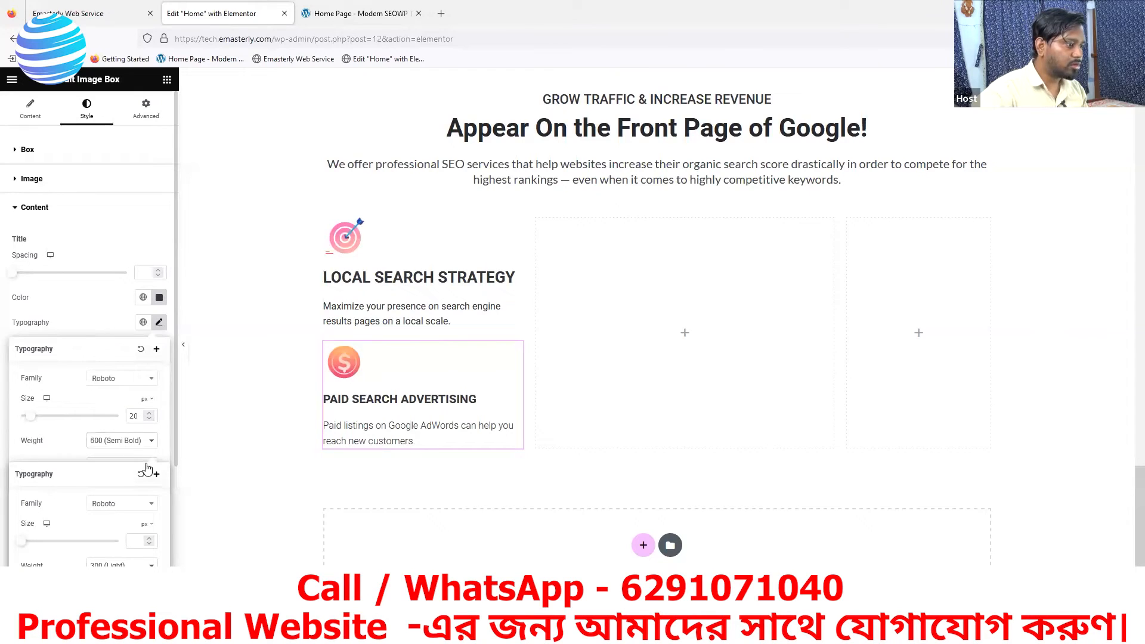
left_click(128, 441)
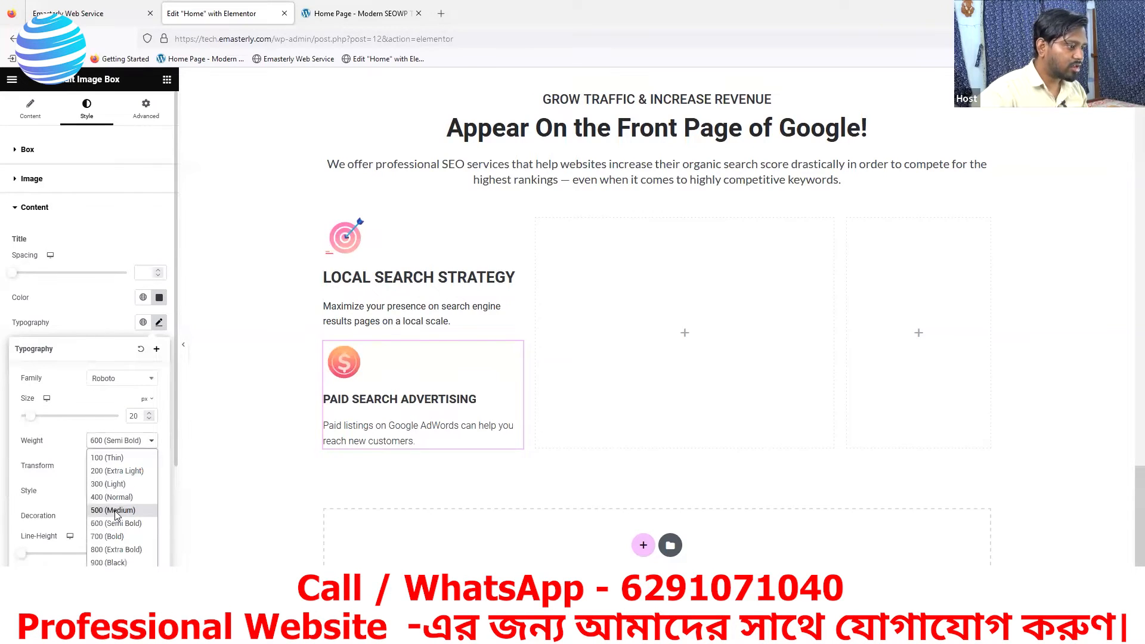
left_click(116, 514)
left_click(367, 14)
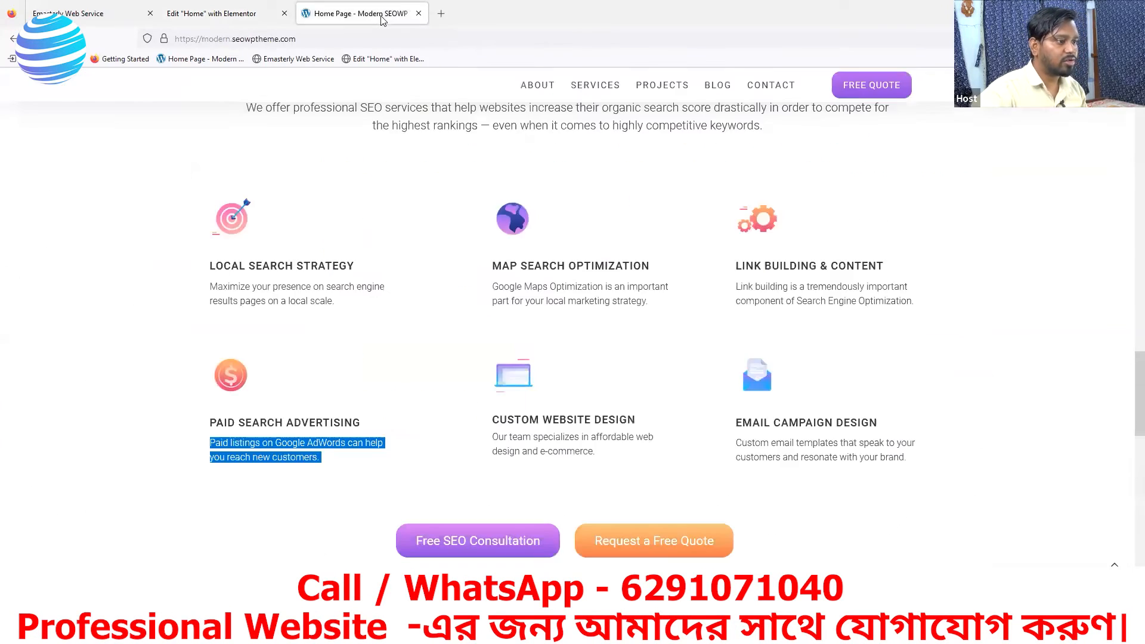
left_click(261, 20)
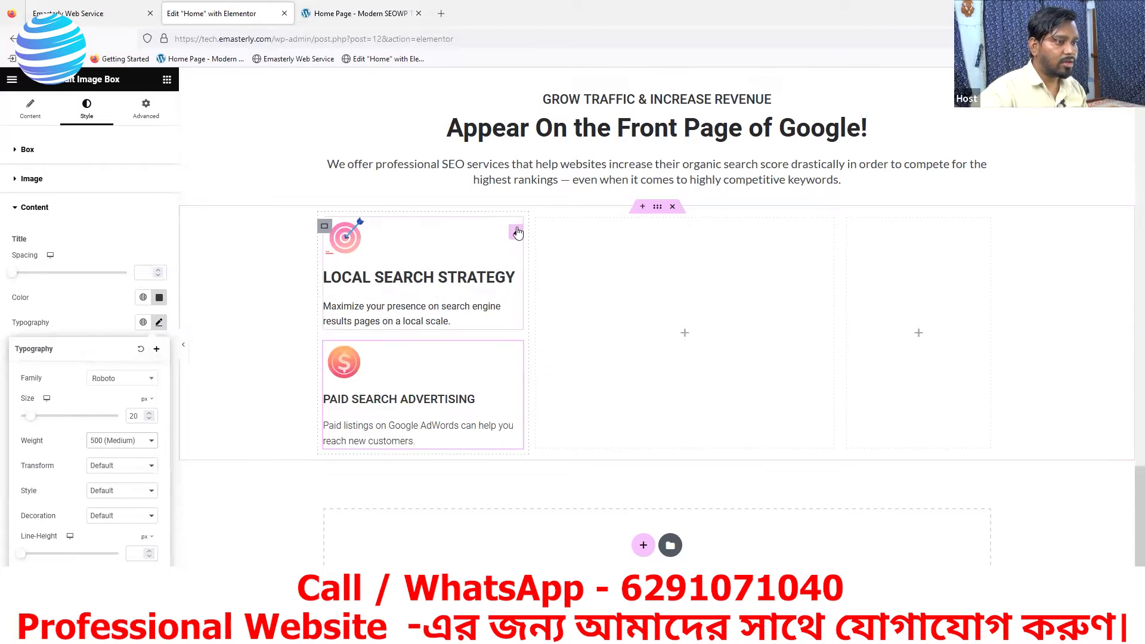
- Set the LOCAL SEARCH STRATEGY title's font weight to 500 (Medium)
left_click(516, 232)
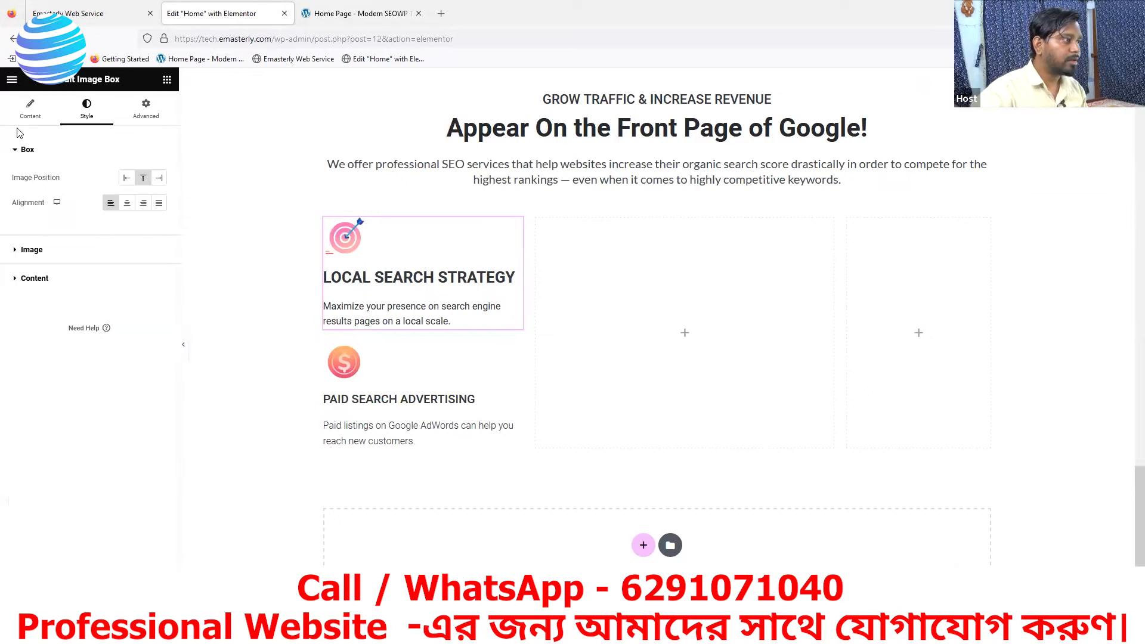
left_click(35, 278)
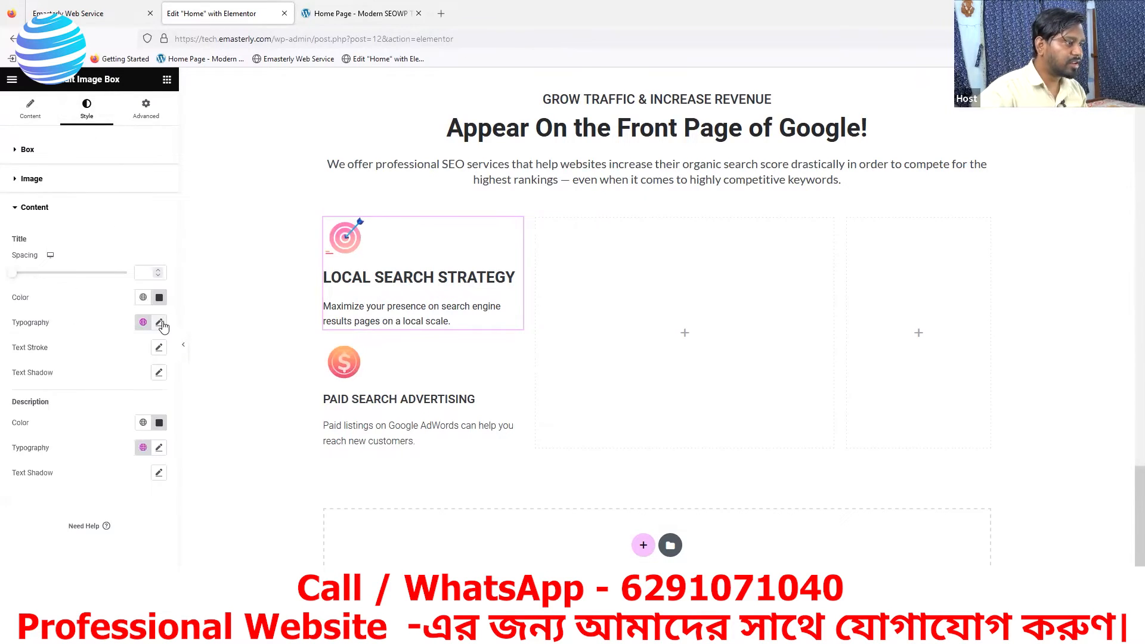
left_click(159, 323)
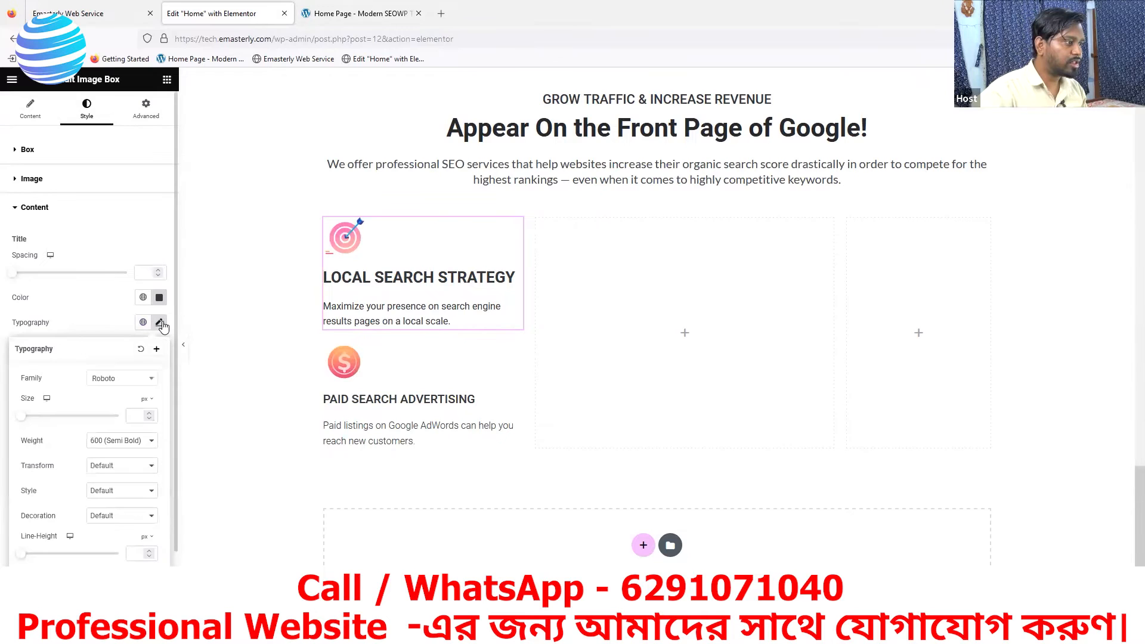
left_click(123, 442)
left_click(108, 513)
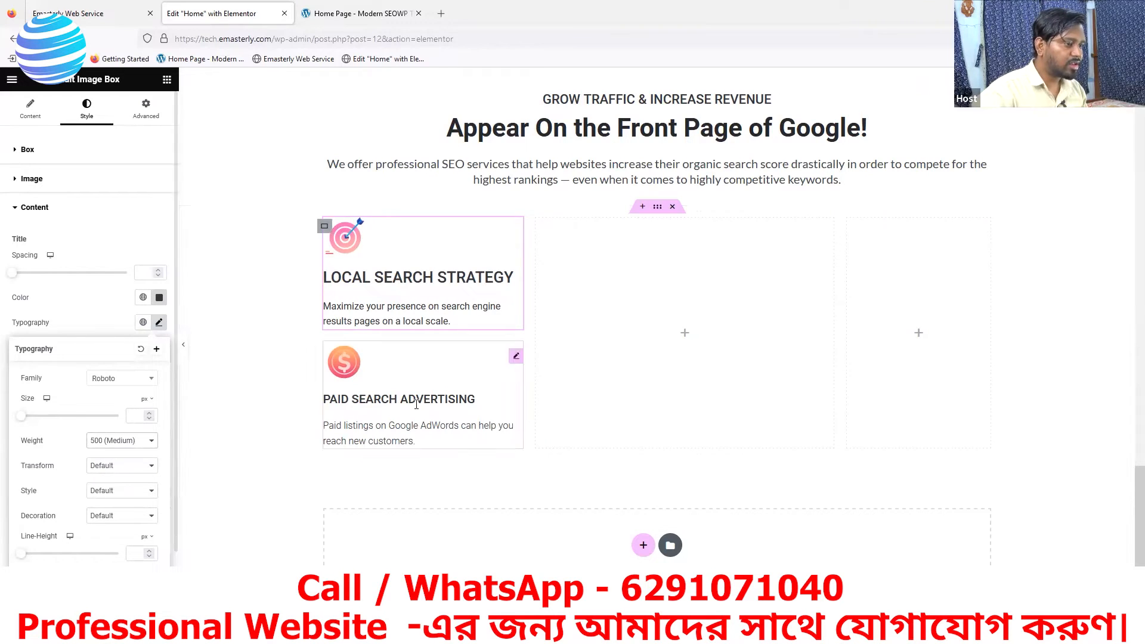
- Check the PAID SEARCH ADVERTISING title's typography and set the LOCAL SEARCH STRATEGY title's font size to 20 px to match
left_click(516, 358)
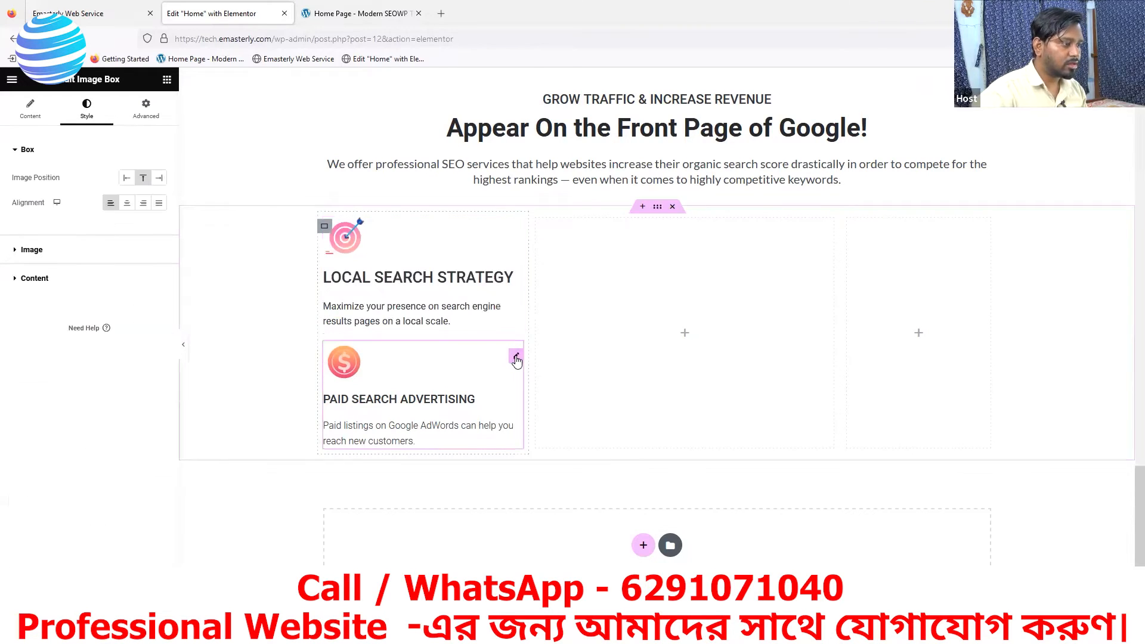
left_click(35, 279)
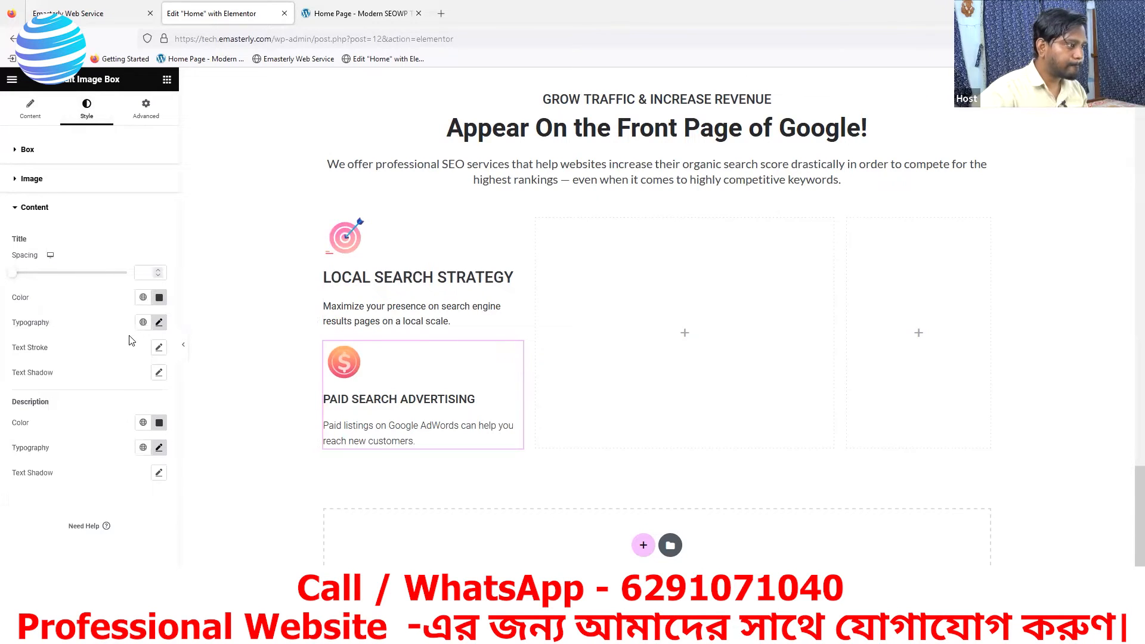
left_click(158, 322)
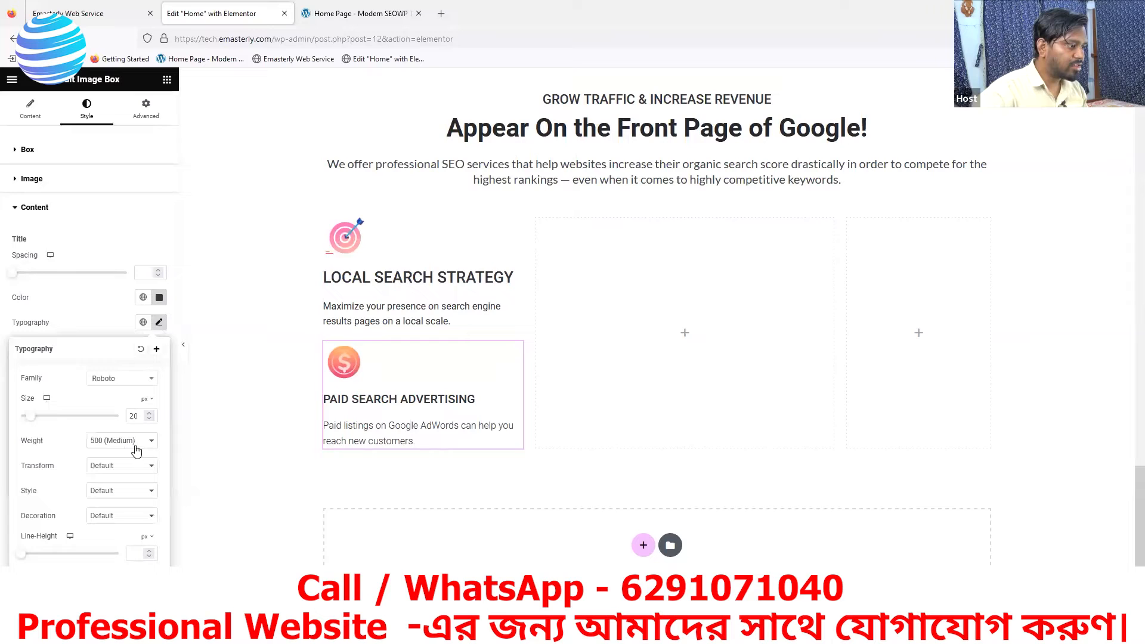
left_click(517, 232)
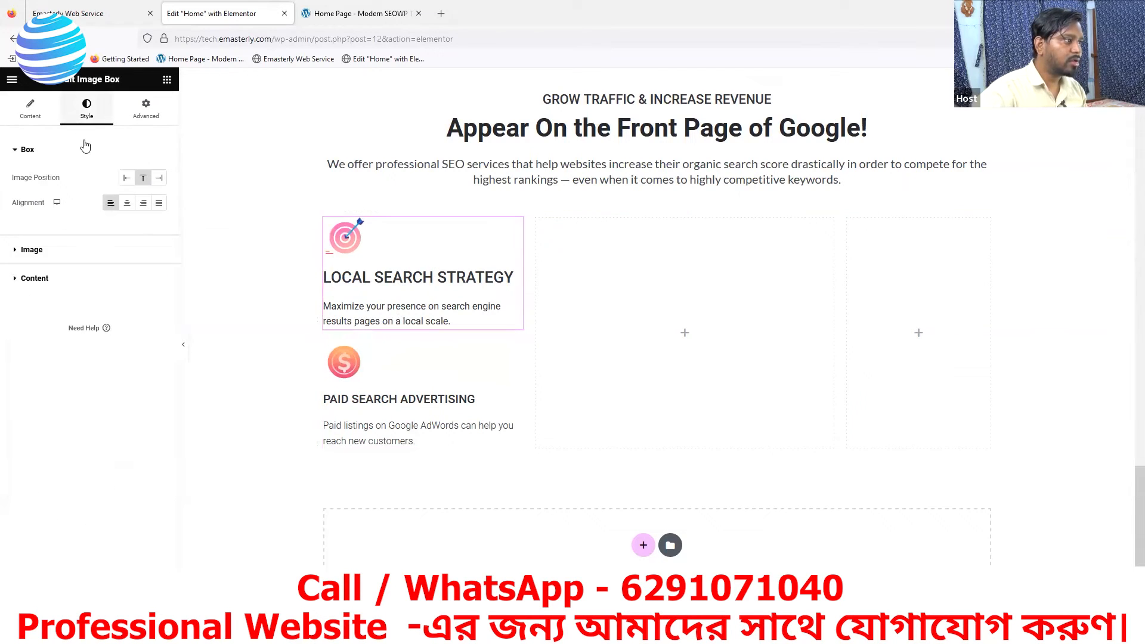
left_click(33, 280)
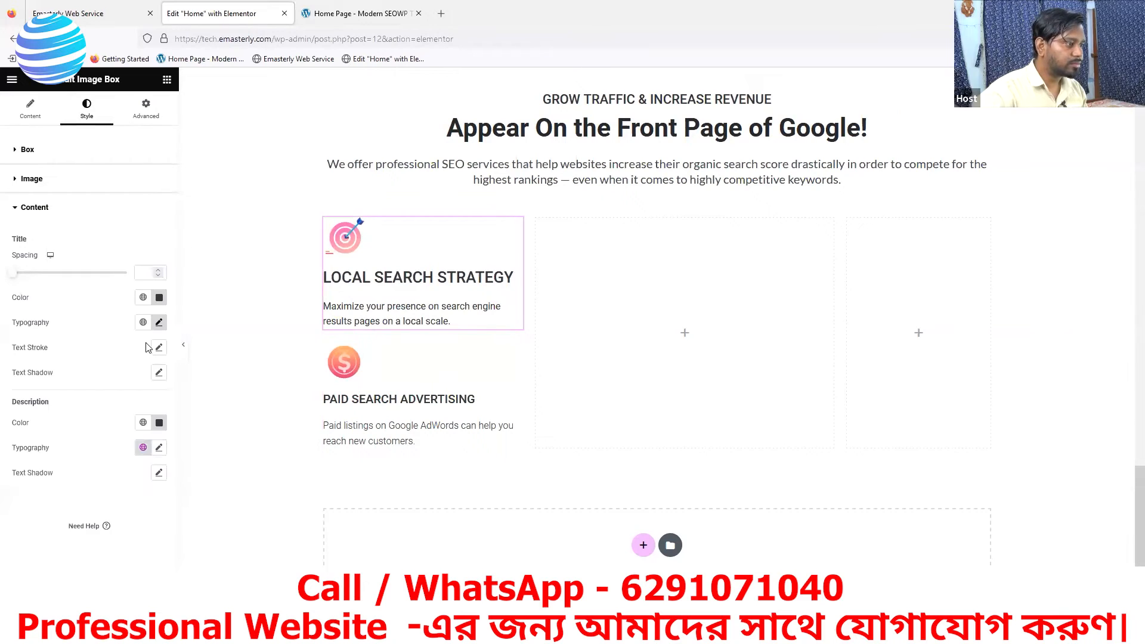
left_click(158, 323)
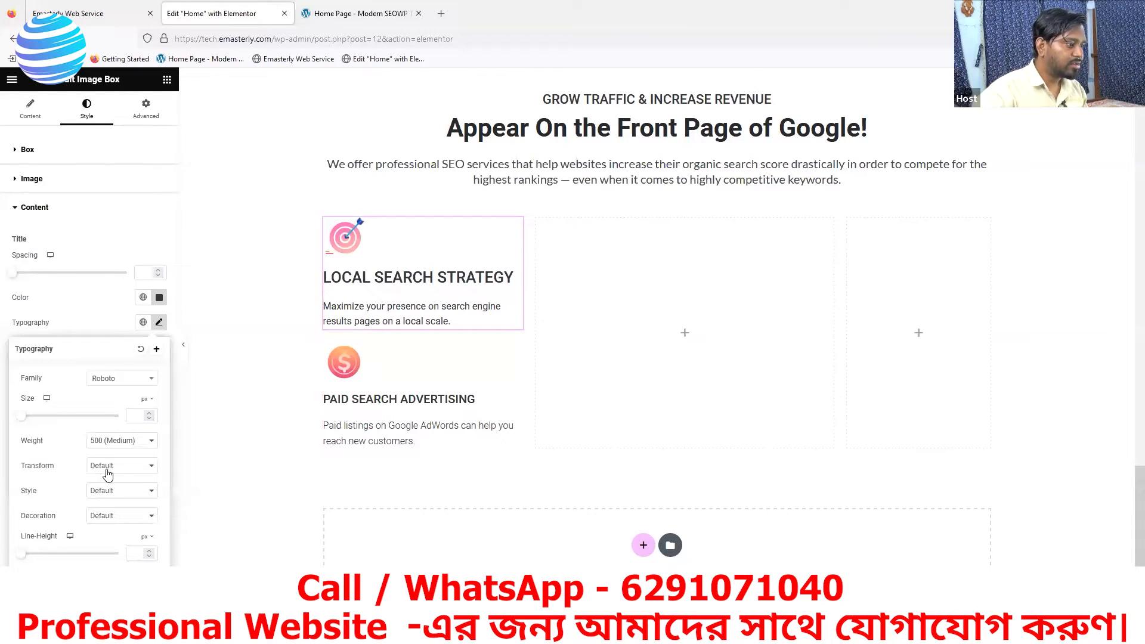
double_click(149, 416)
left_click(149, 414)
left_click(149, 414)
left_click(150, 415)
left_click(149, 414)
left_click(149, 414)
left_click(149, 415)
left_click(149, 414)
left_click(149, 415)
left_click(149, 414)
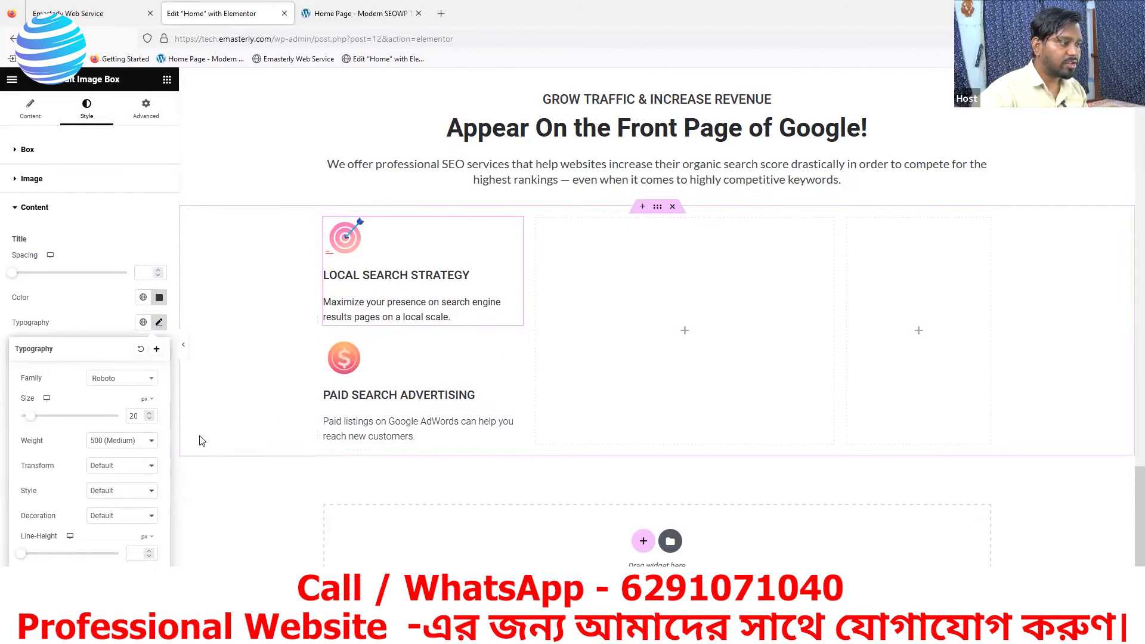
- Set the LOCAL SEARCH STRATEGY box's description font weight to 300 (Light)
scroll(136, 417, "down", 1)
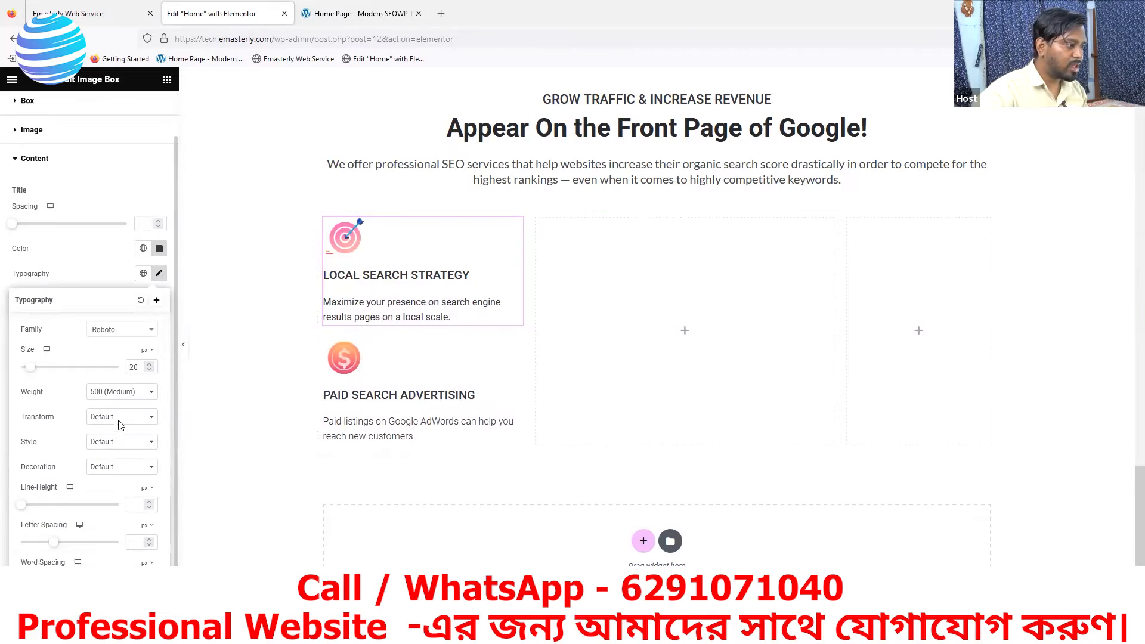
left_click(111, 263)
left_click(159, 398)
scroll(139, 474, "down", 1)
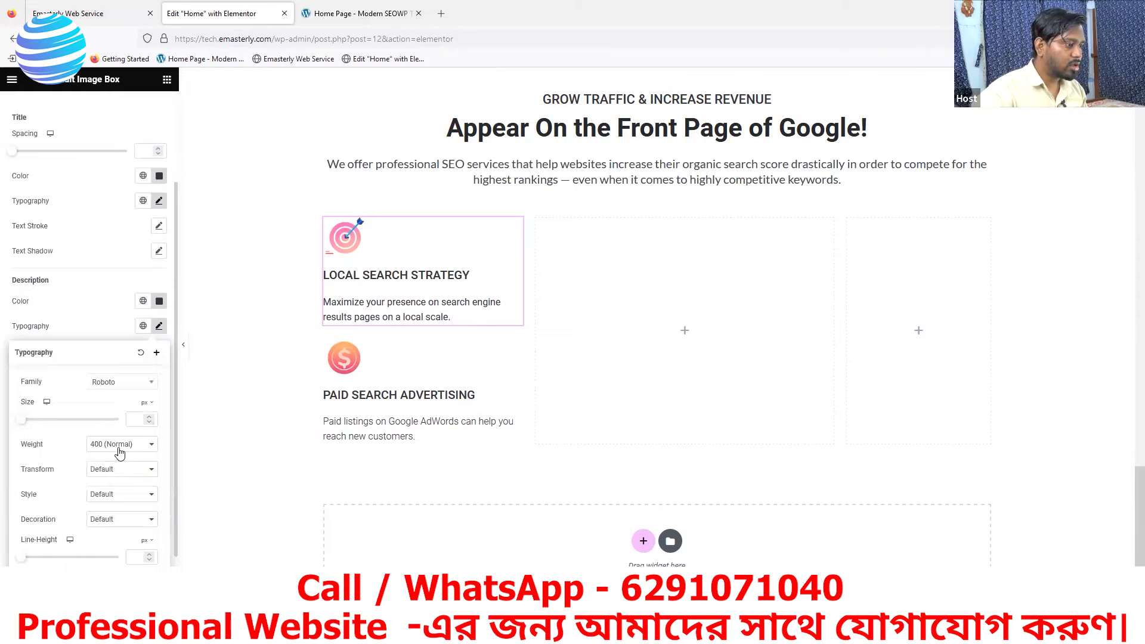
left_click(120, 453)
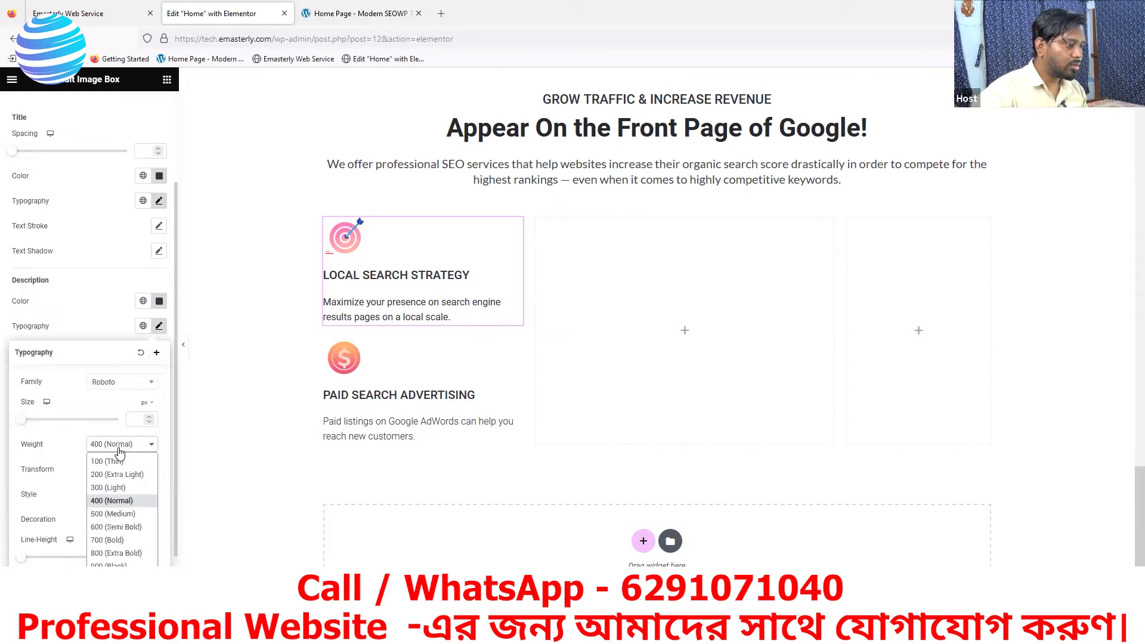
left_click(108, 488)
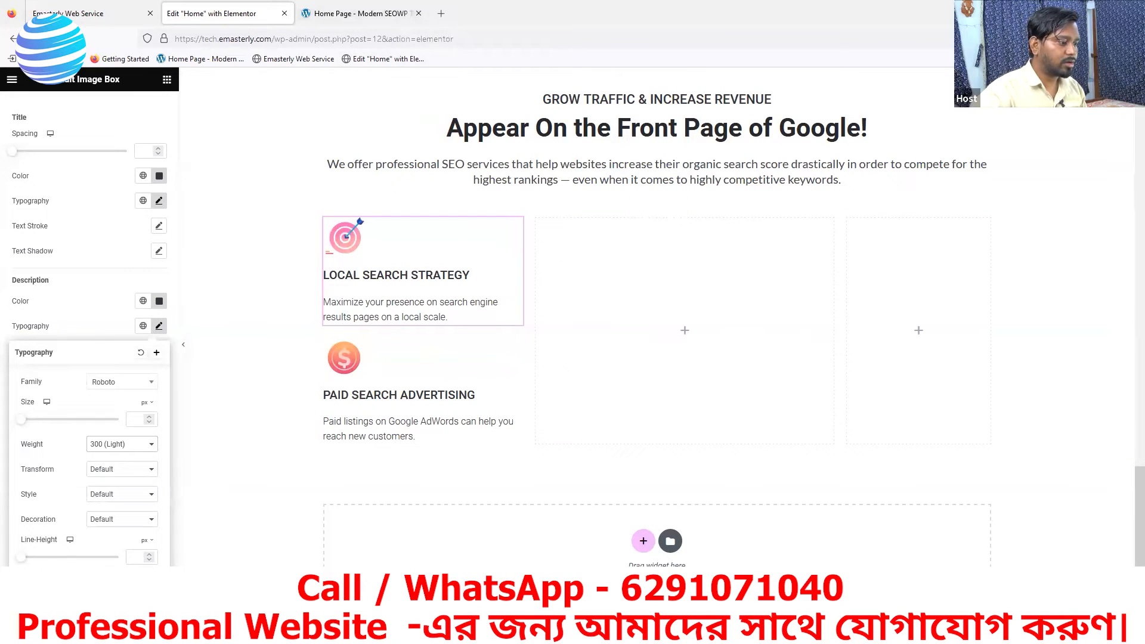
- Save the page and compare the services section on the live Emasterly site with the reference page
left_click(132, 608)
left_click(90, 12)
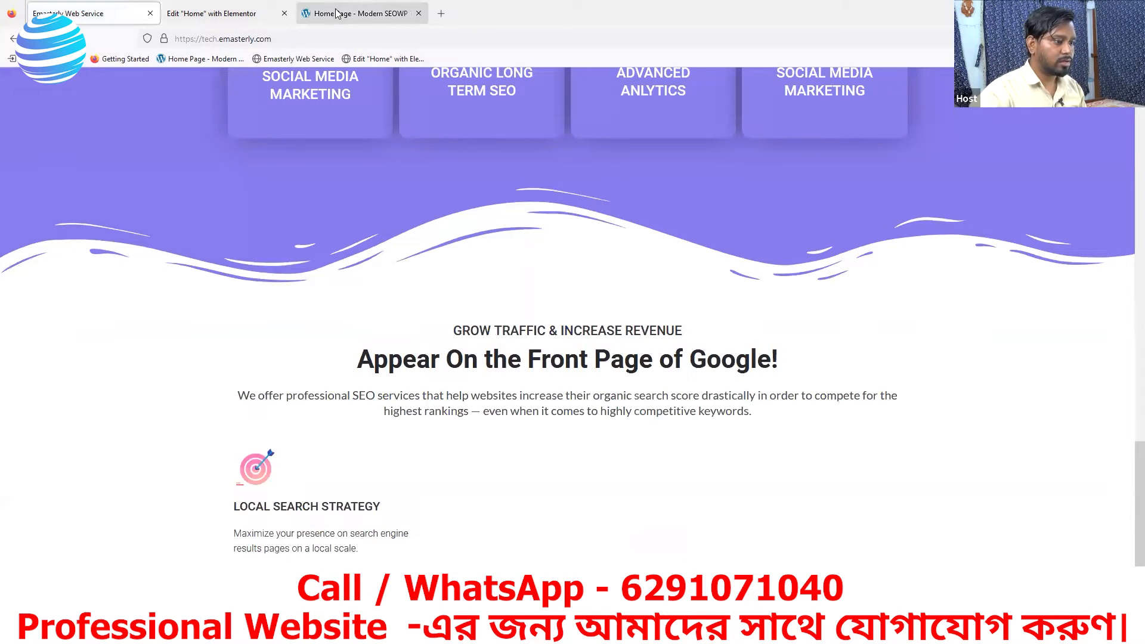
scroll(424, 343, "down", 2)
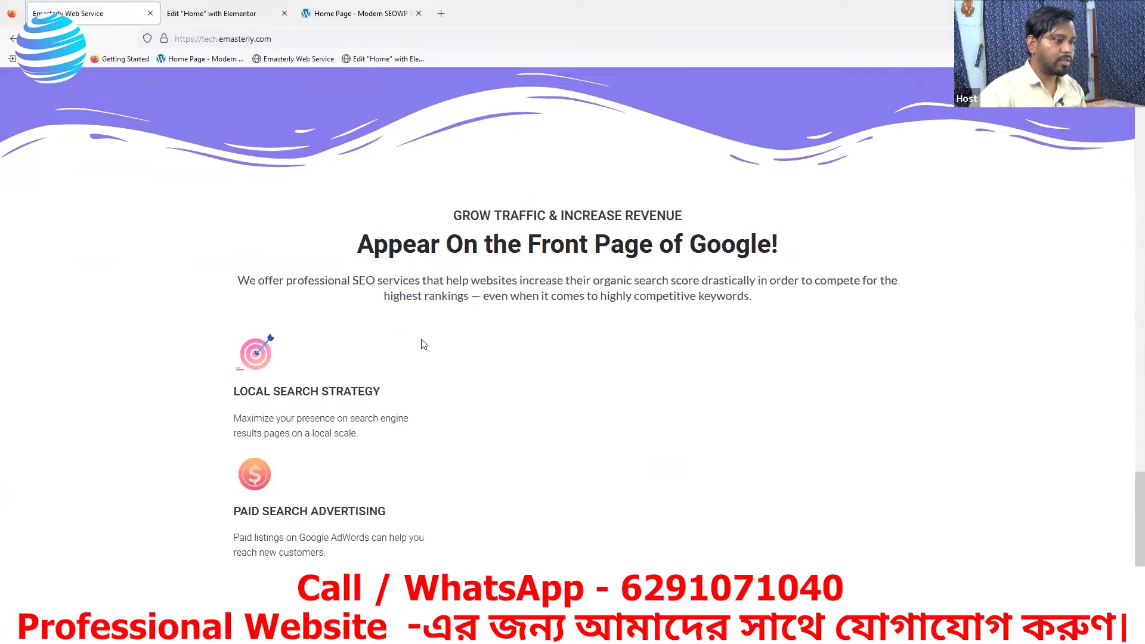
left_click(362, 14)
left_click(442, 420)
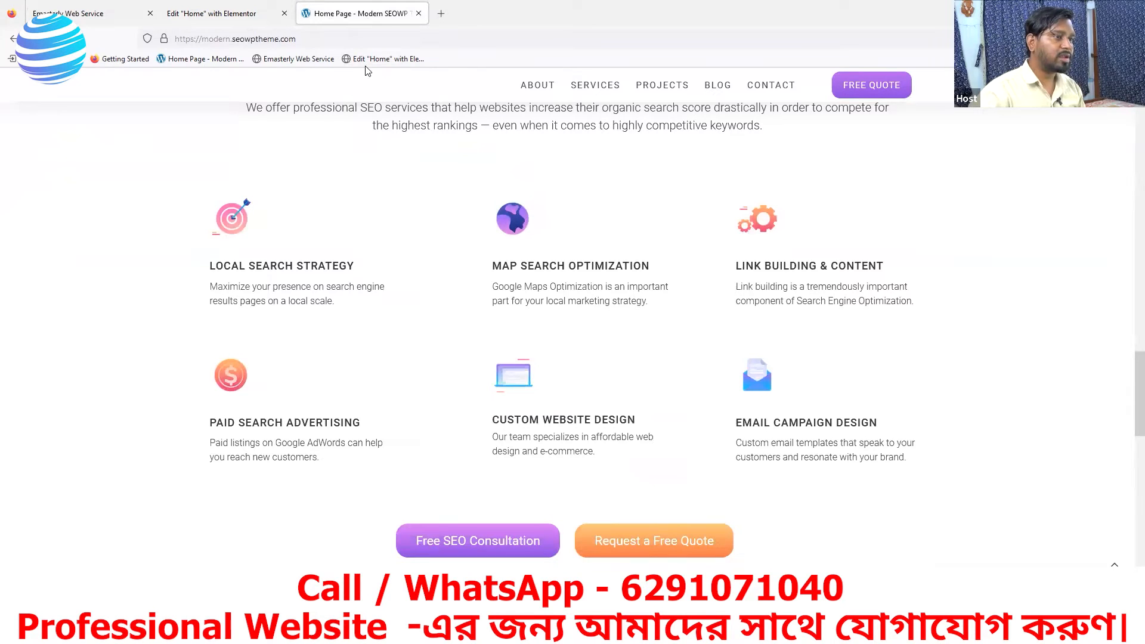
left_click(236, 17)
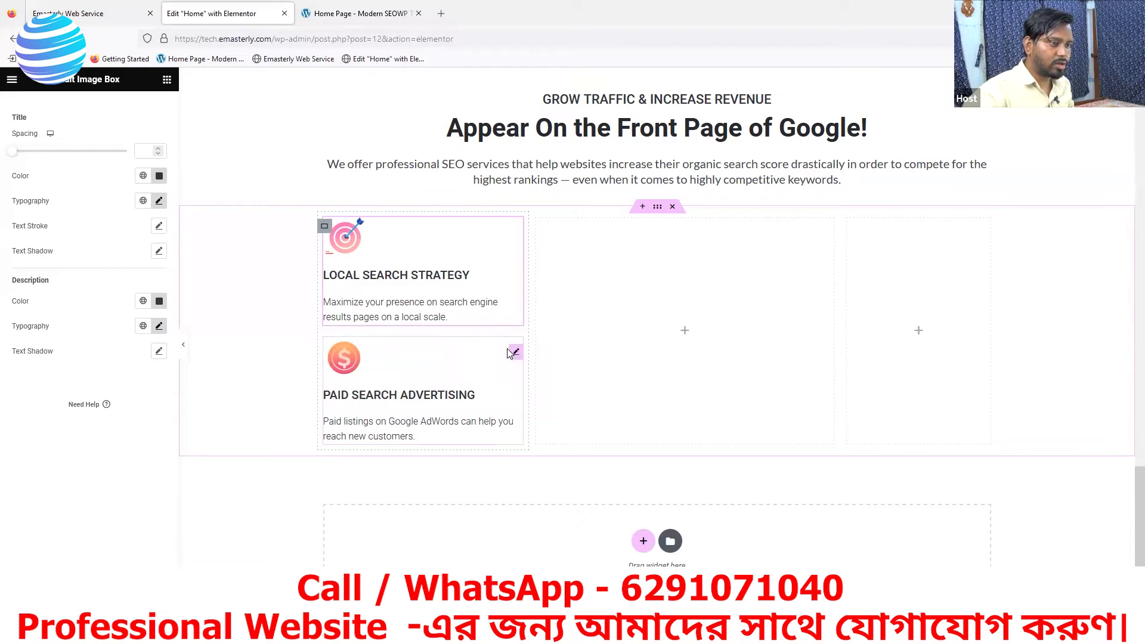
- Try a top margin of 16 px on the PAID SEARCH ADVERTISING box with its margin values unlinked
left_click(514, 352)
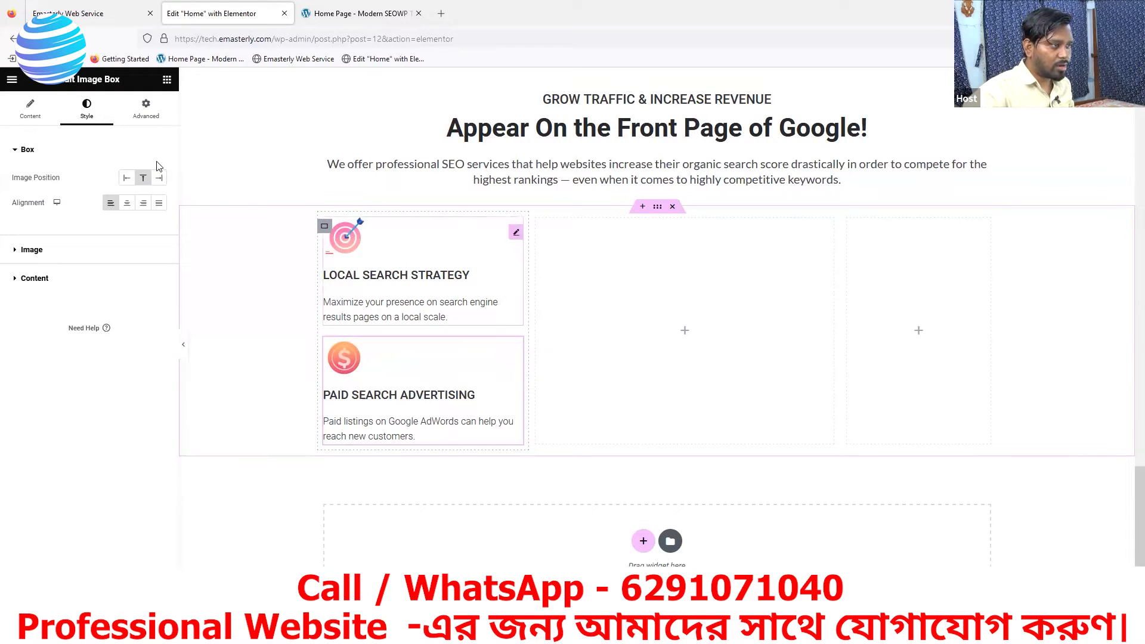
left_click(142, 109)
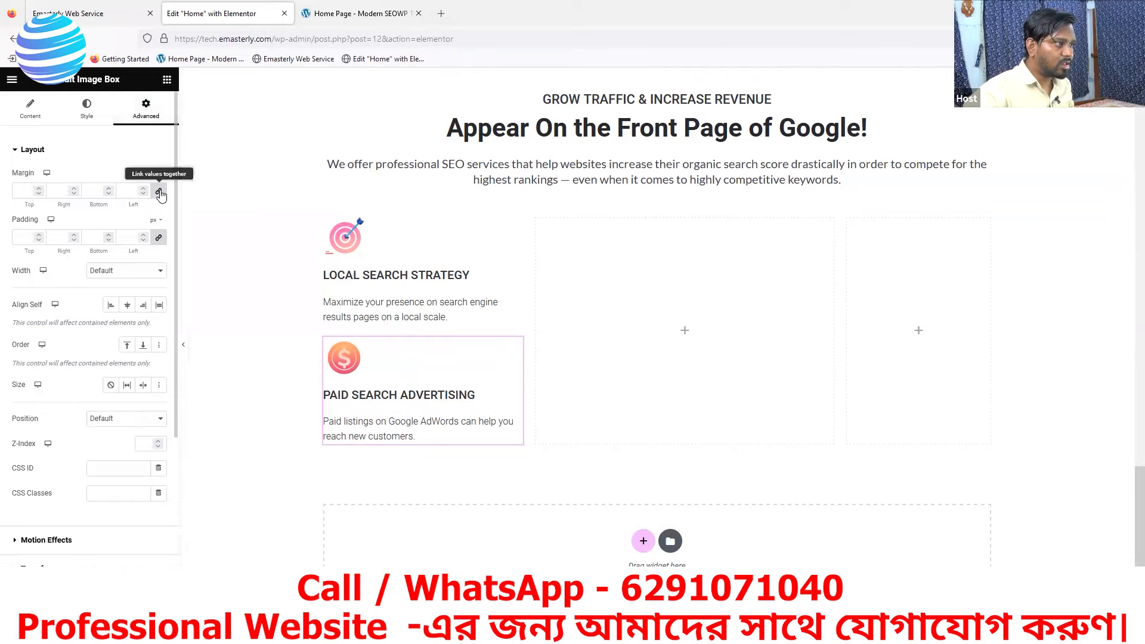
left_click(159, 192)
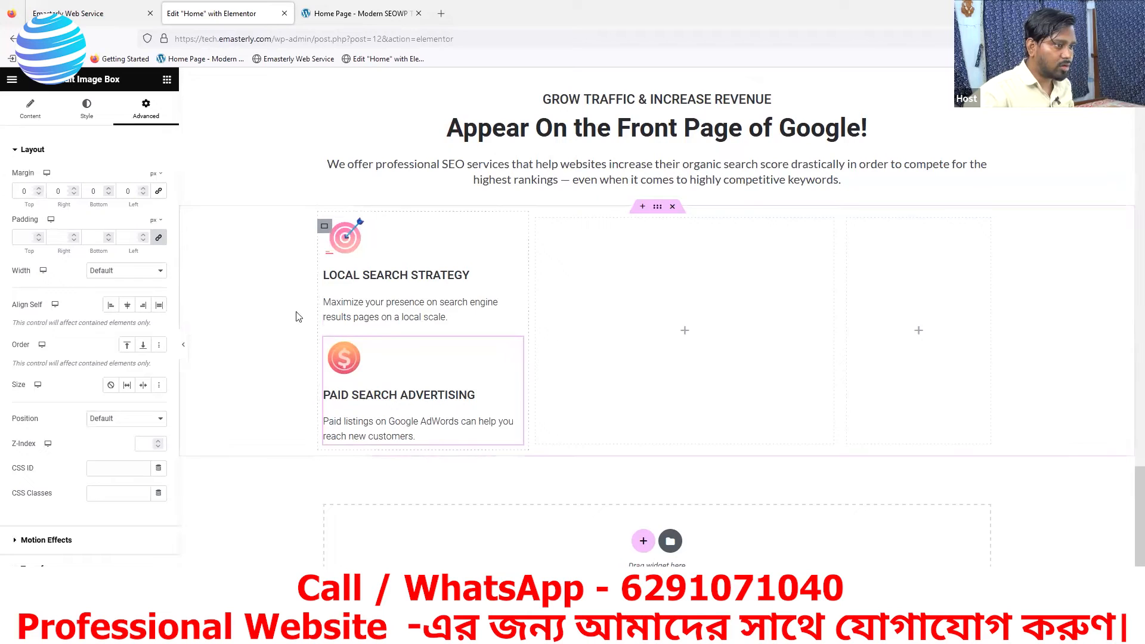
left_click_drag(38, 189, 37, 191)
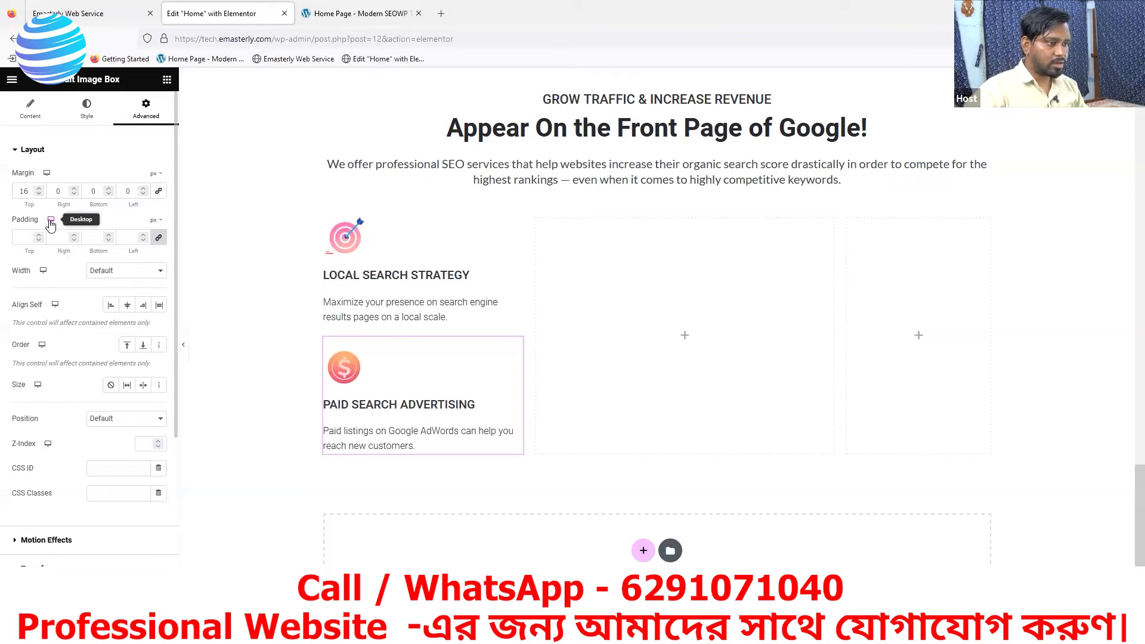
left_click_drag(38, 195, 39, 195)
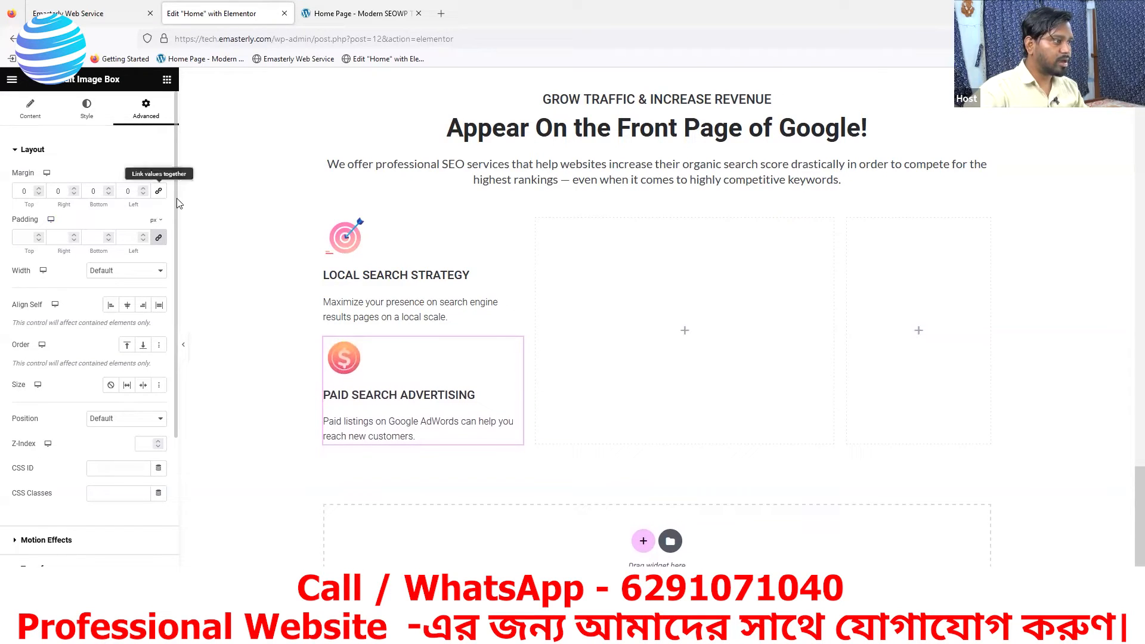
- Set the PAID SEARCH ADVERTISING box's top margin to 44 px with unlinked zero padding, checking the spacing against the reference page
left_click(159, 237)
left_click_drag(38, 237, 40, 240)
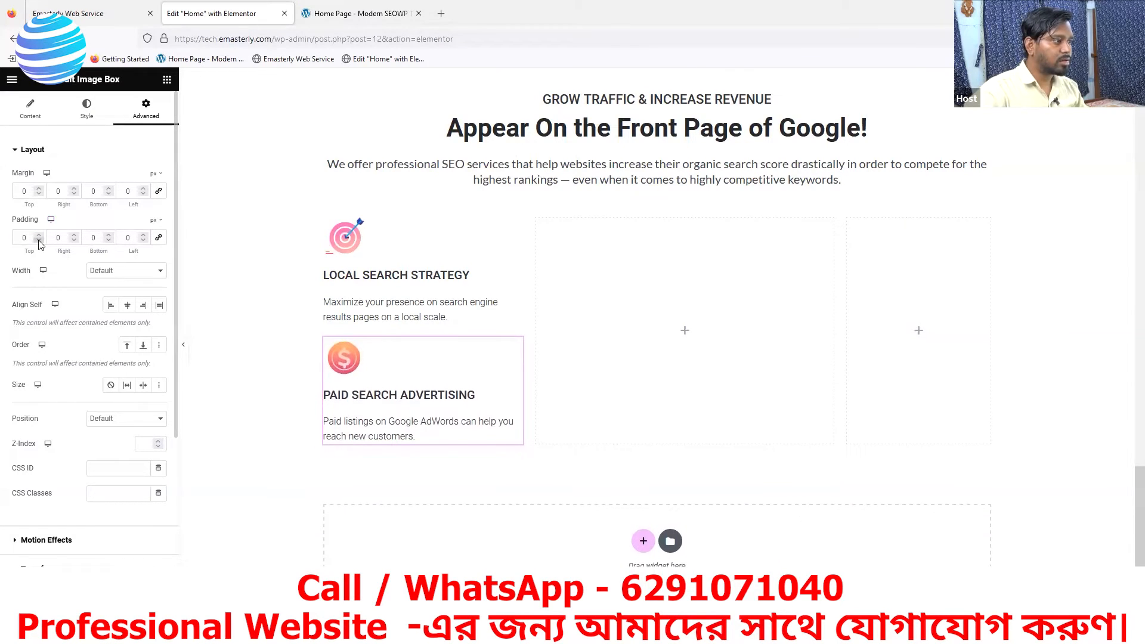
left_click_drag(38, 189, 39, 189)
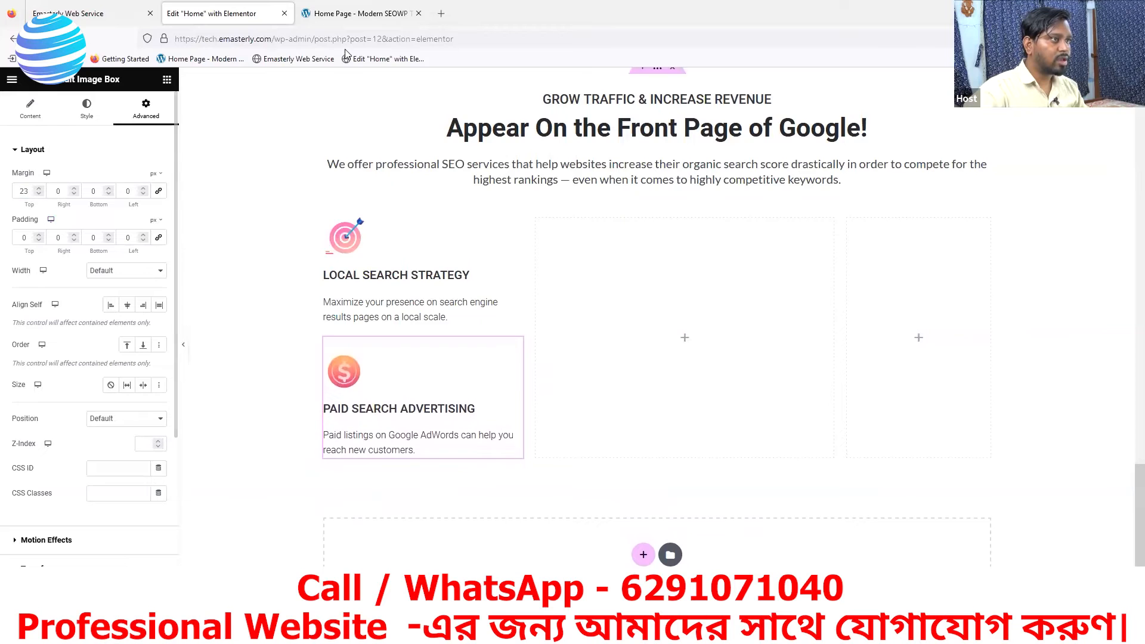
left_click(355, 18)
left_click(206, 17)
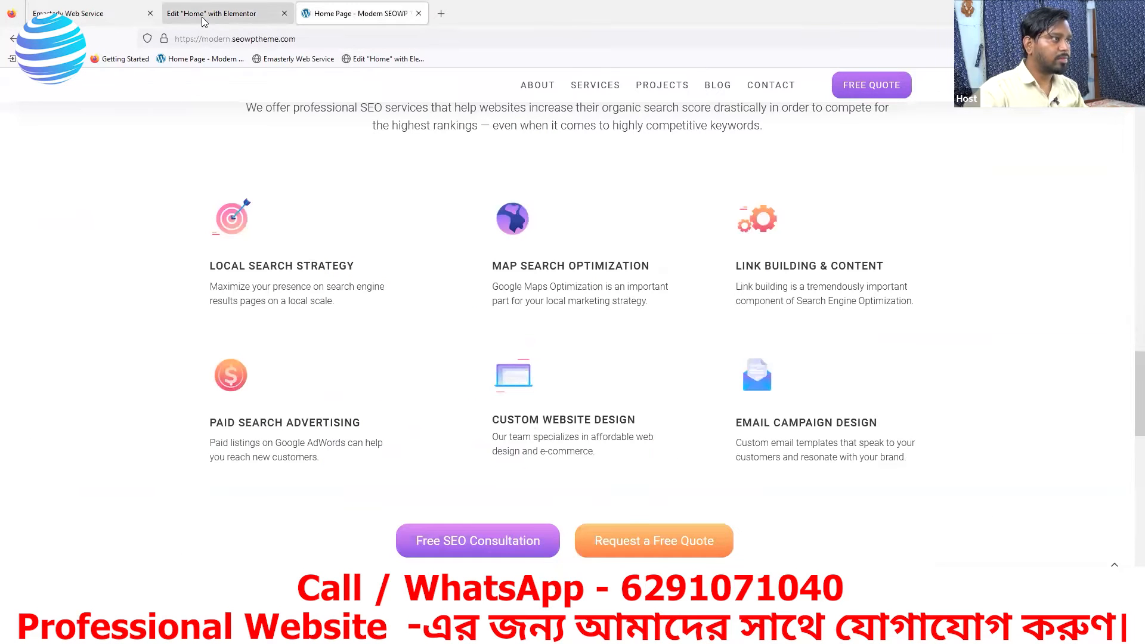
left_click_drag(40, 190, 39, 189)
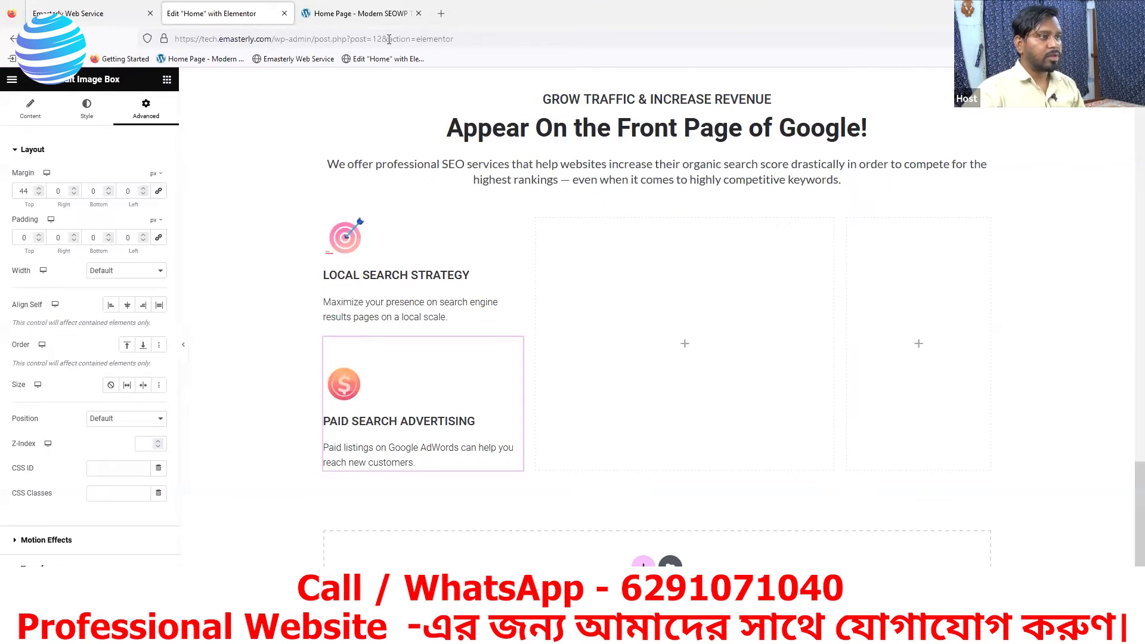
left_click(96, 9)
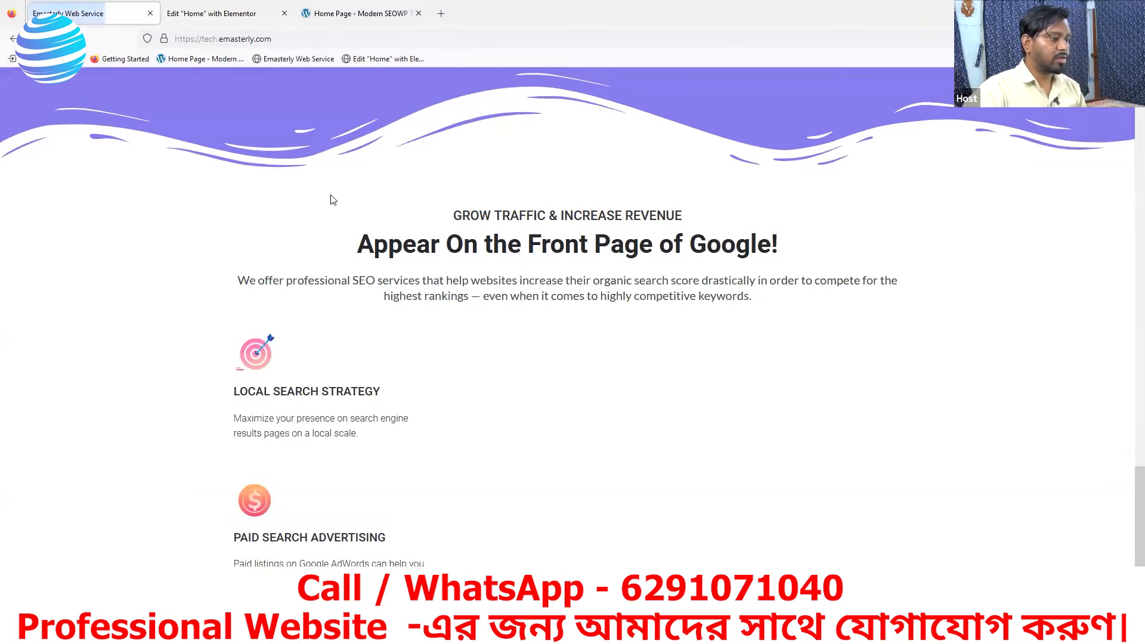
scroll(537, 409, "down", 1)
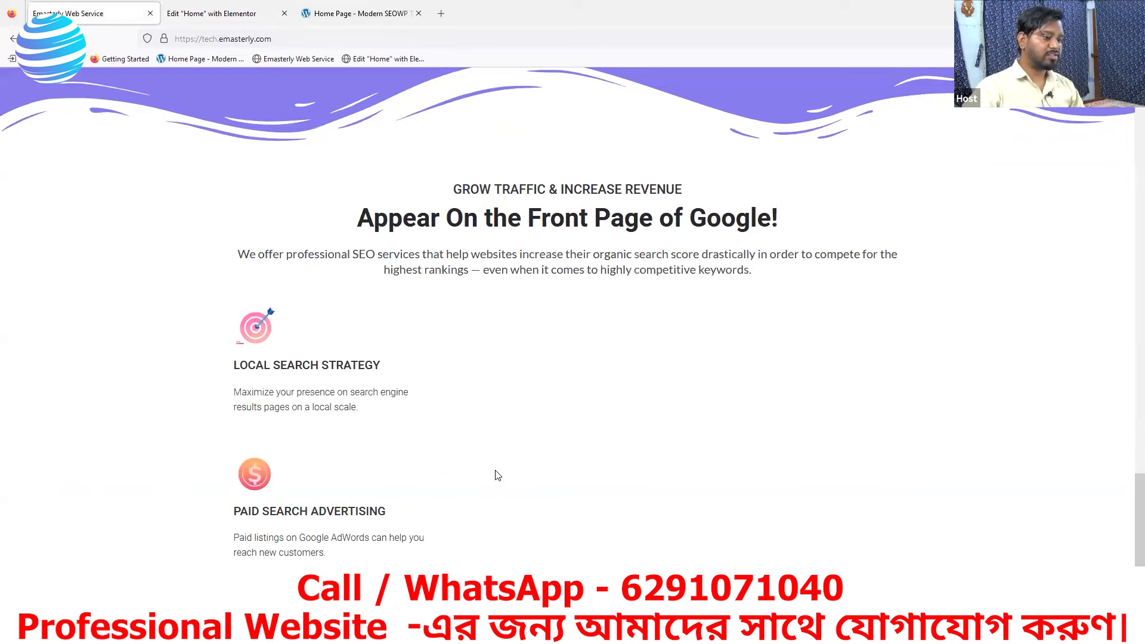
left_click(372, 12)
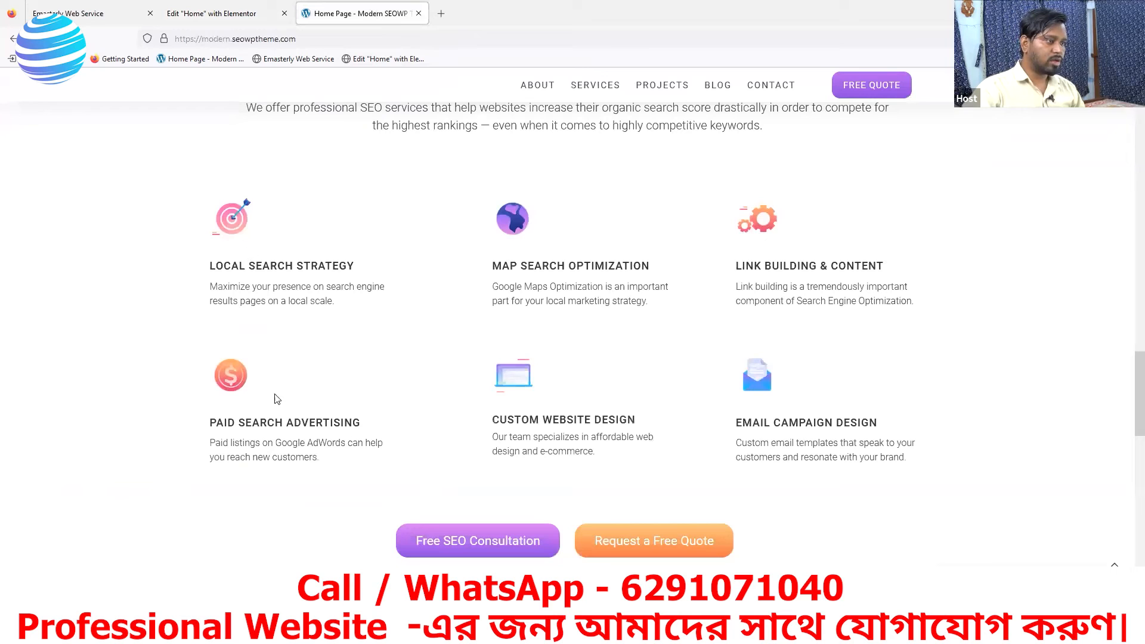
left_click(188, 19)
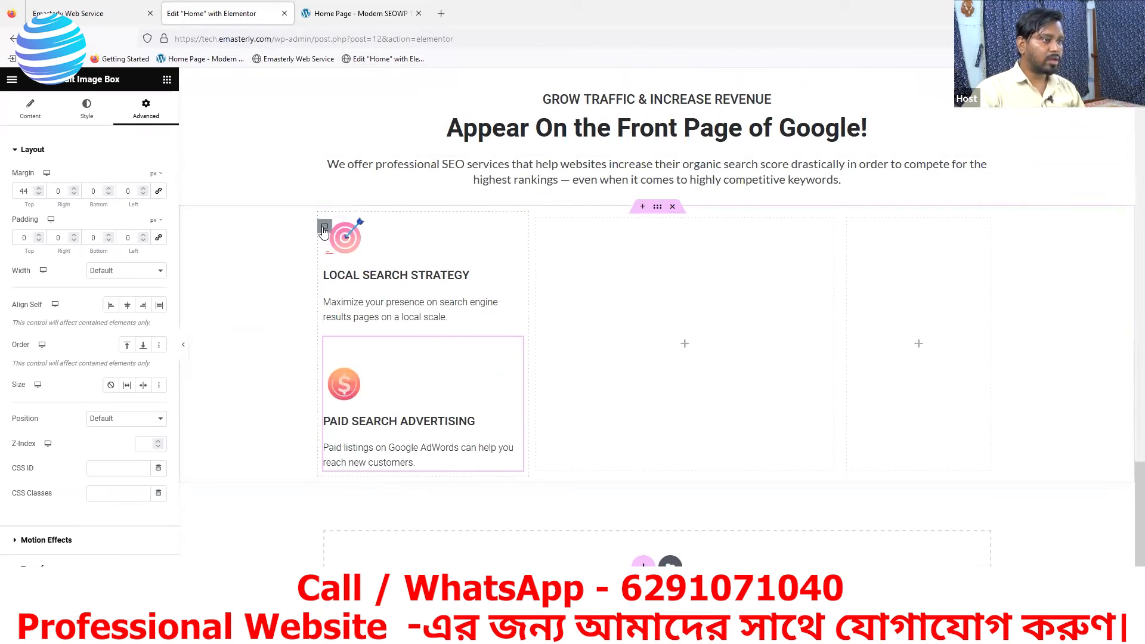
- Duplicate the column container holding the LOCAL SEARCH STRATEGY and PAID SEARCH ADVERTISING boxes twice to make three filled columns
right_click(324, 230)
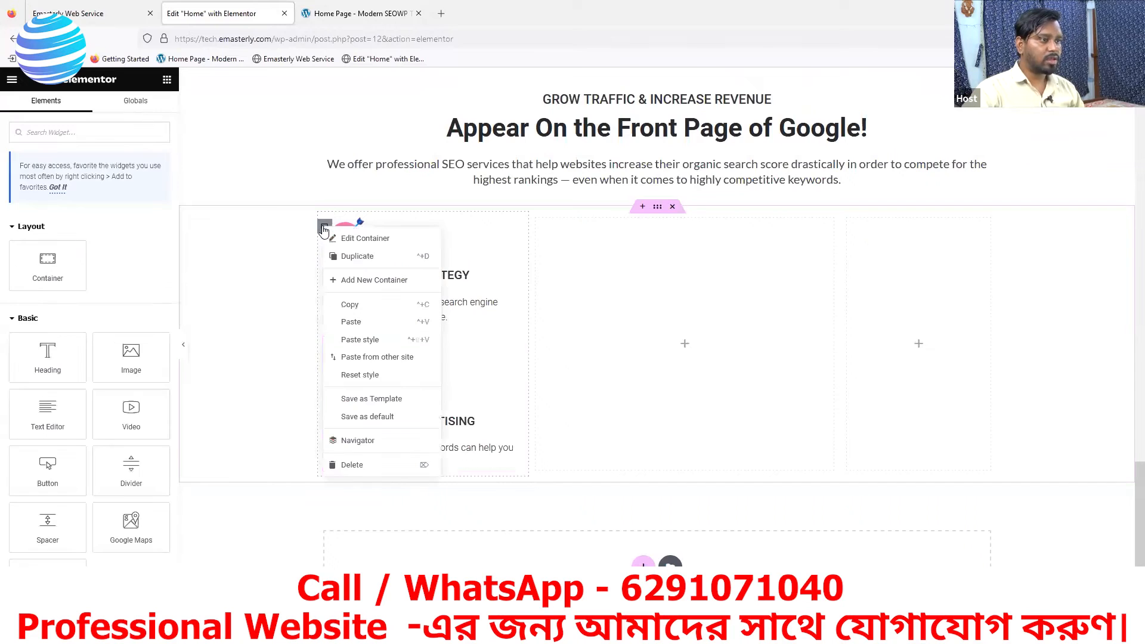
left_click(357, 256)
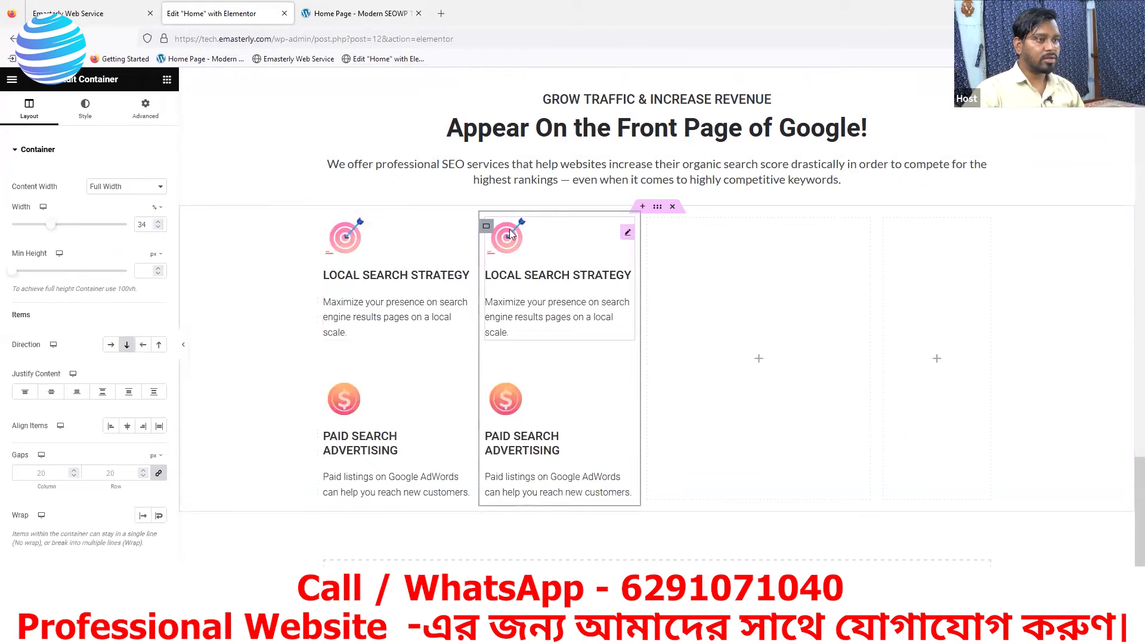
right_click(487, 226)
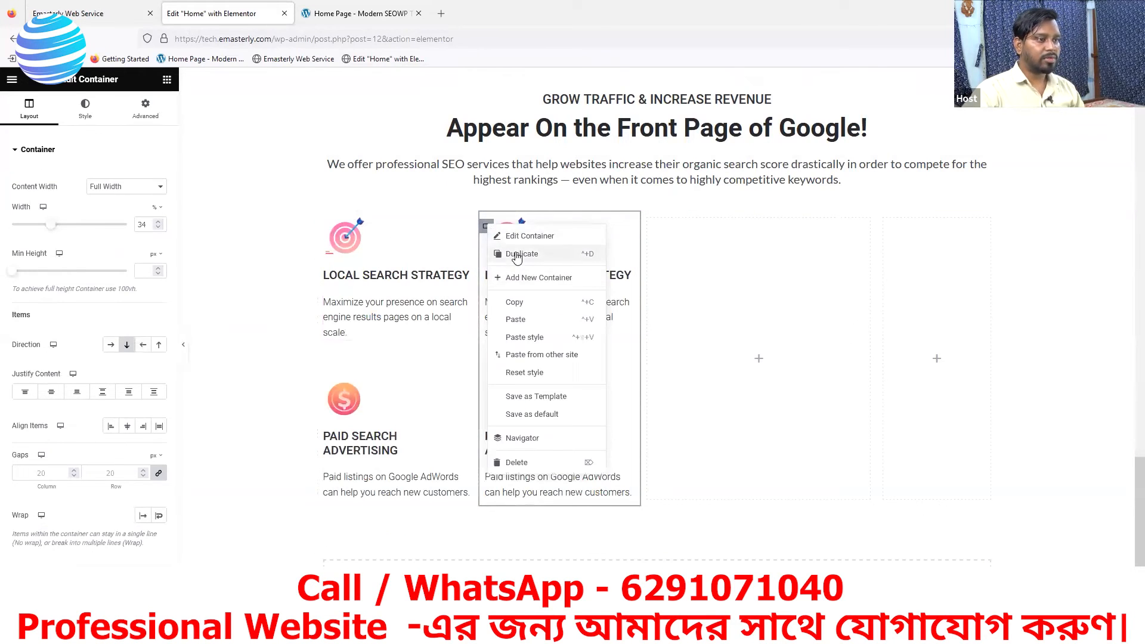
left_click(538, 255)
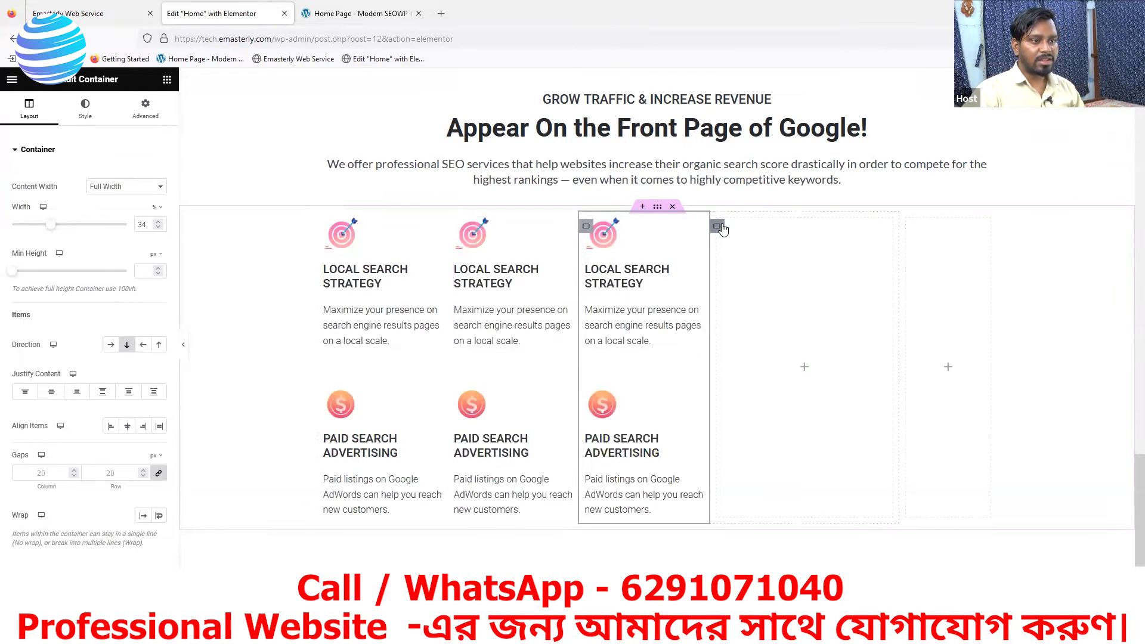
- Delete the two empty containers beside the three filled columns in the services row
right_click(718, 226)
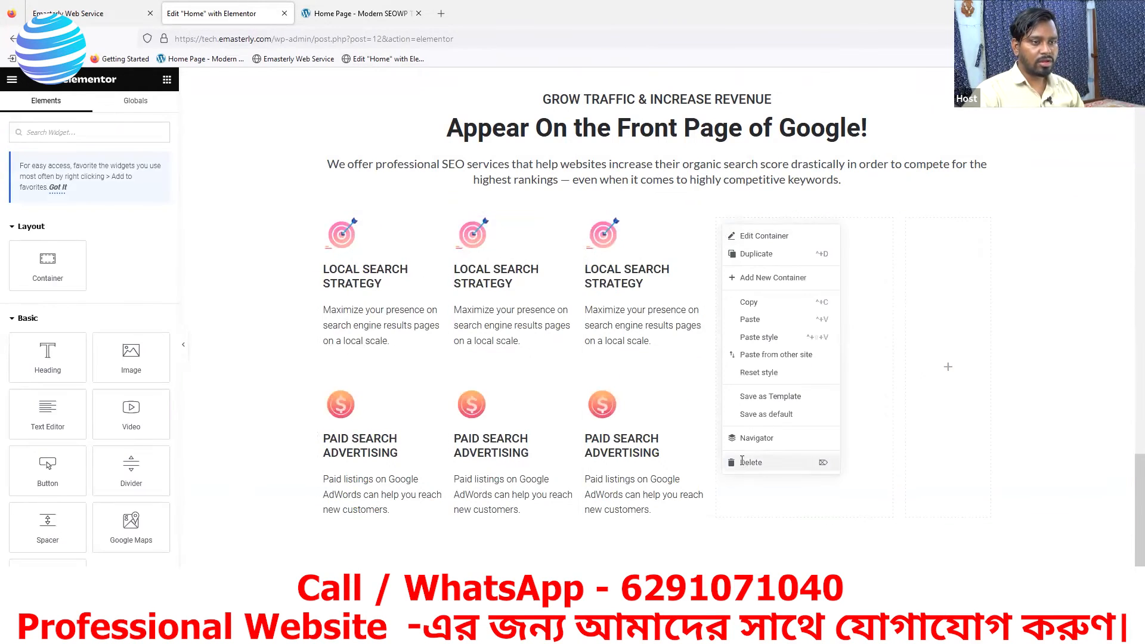
left_click(742, 461)
right_click(870, 228)
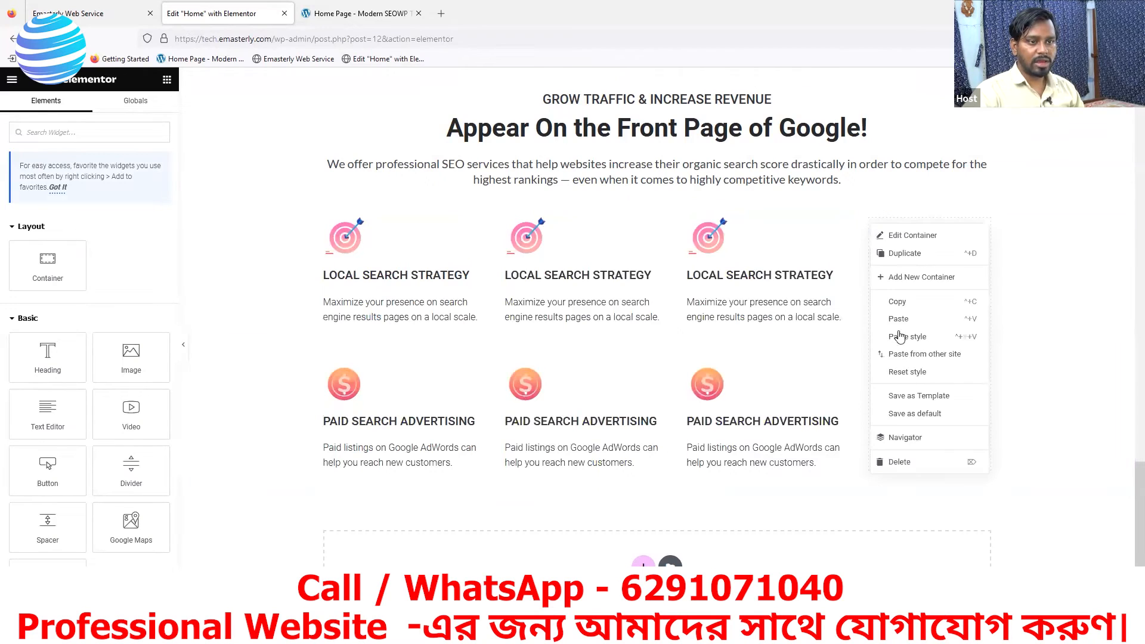
left_click(891, 464)
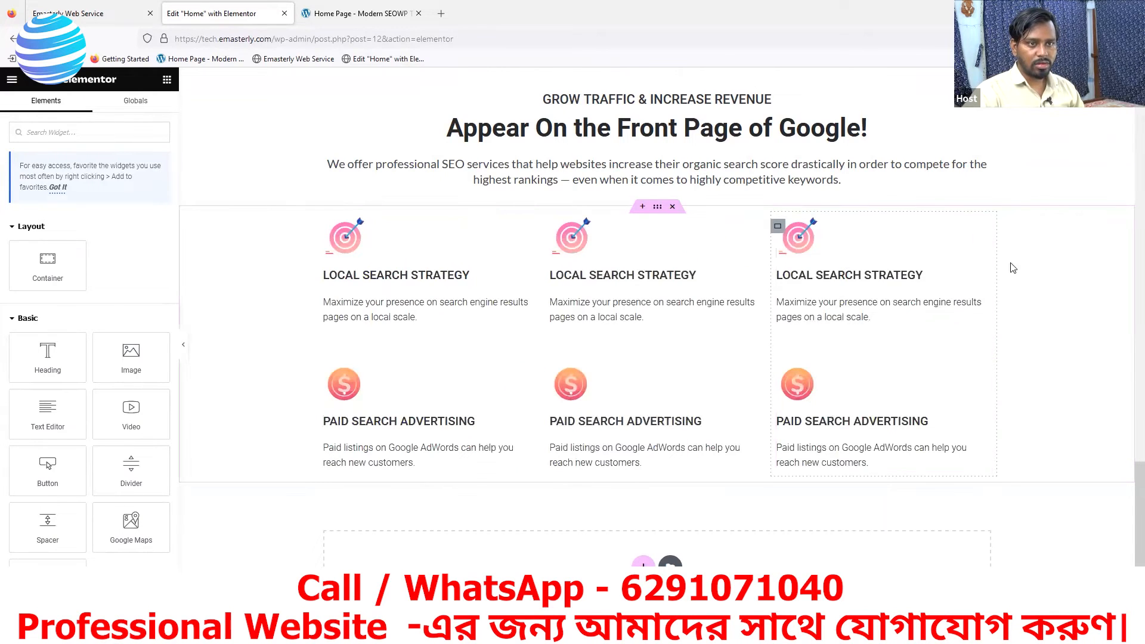
- Check the reference icons, then upload small-icon-globe from Downloads and insert it as the image of the middle column's upper box
left_click(377, 17)
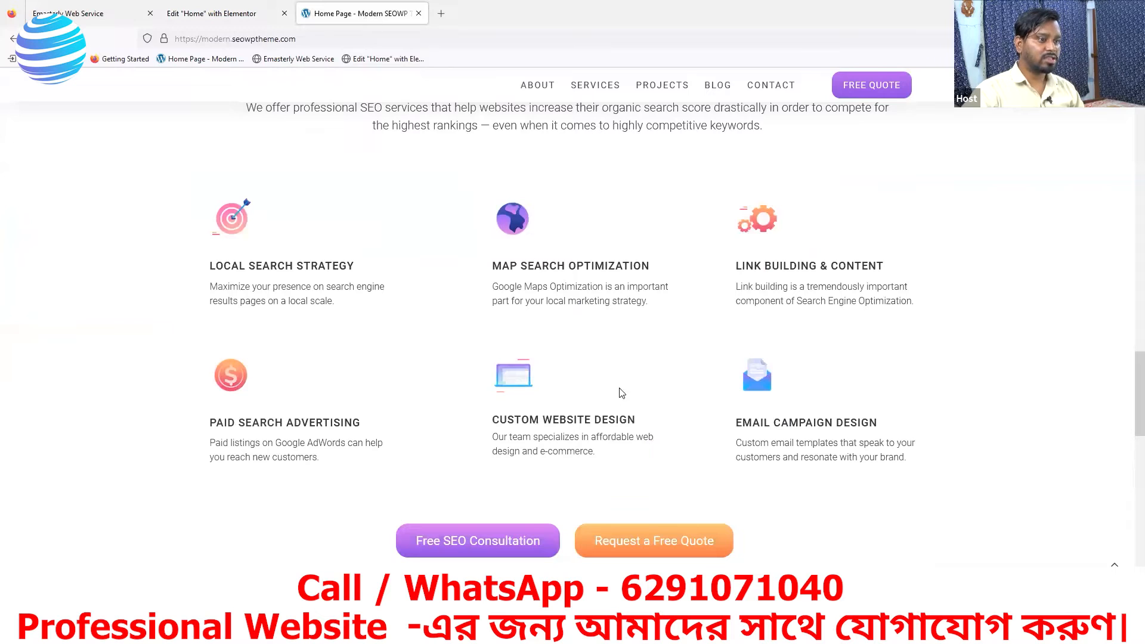
left_click(260, 14)
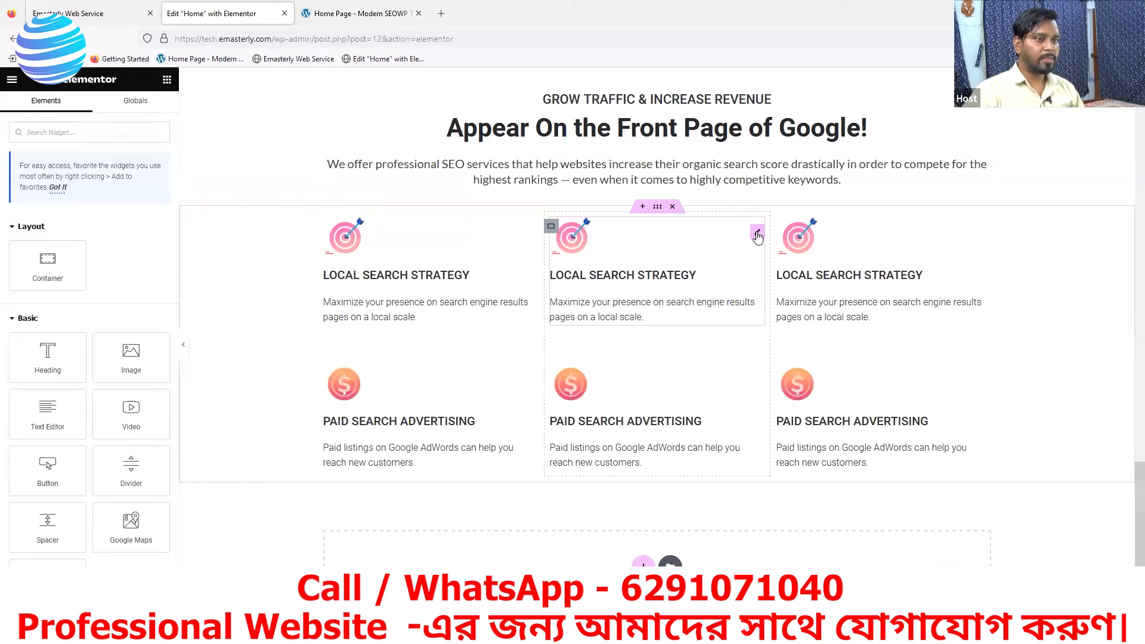
left_click(757, 234)
left_click(102, 247)
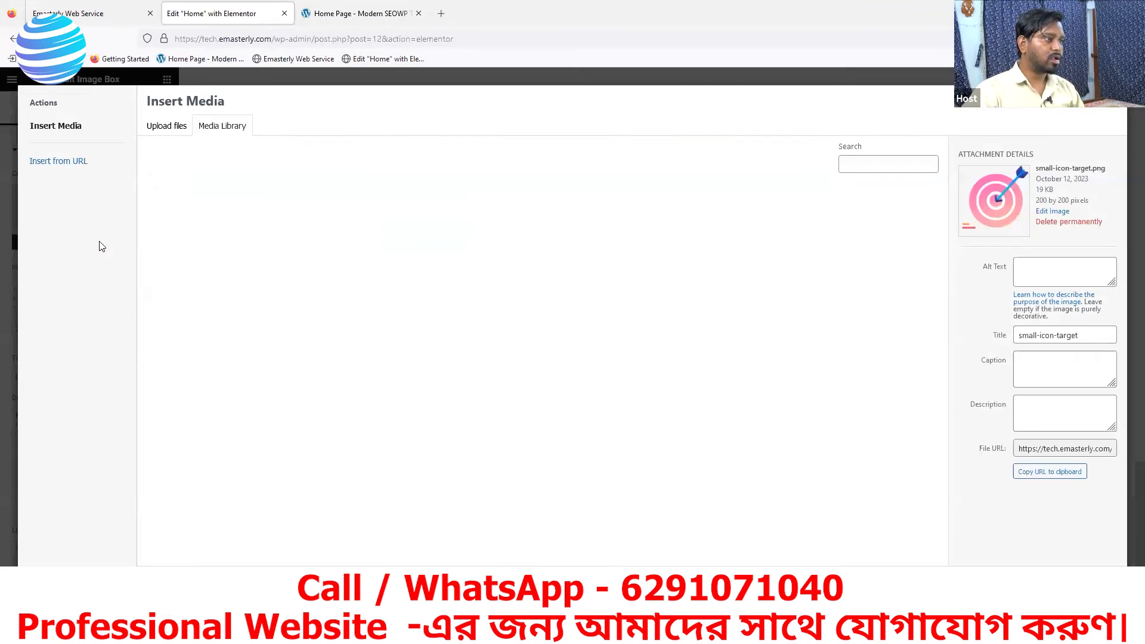
left_click(158, 127)
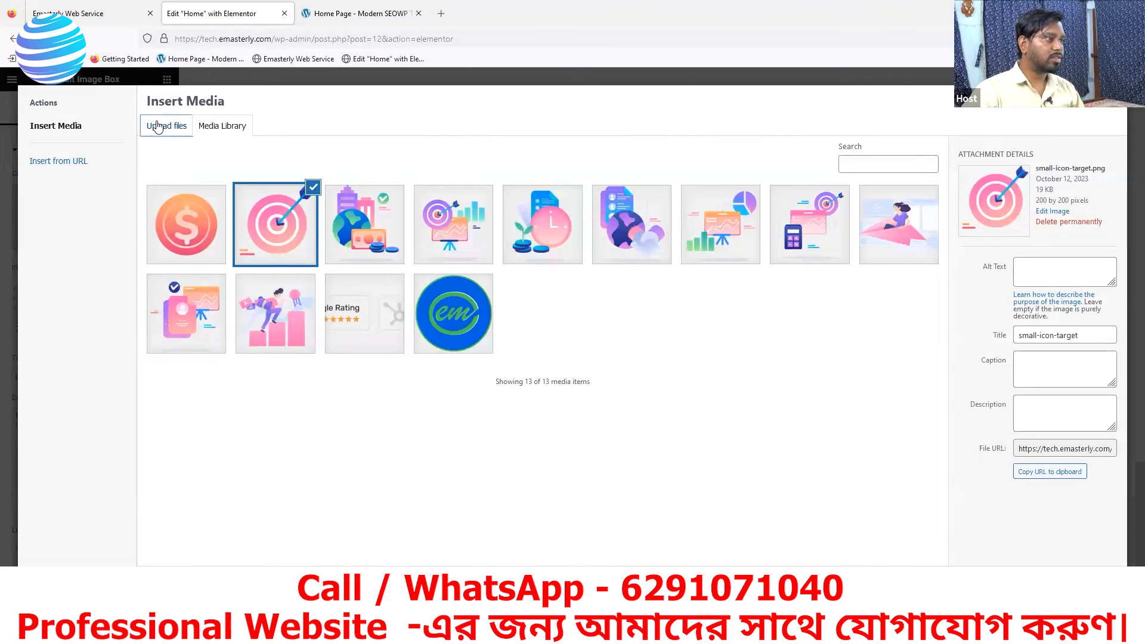
left_click(617, 326)
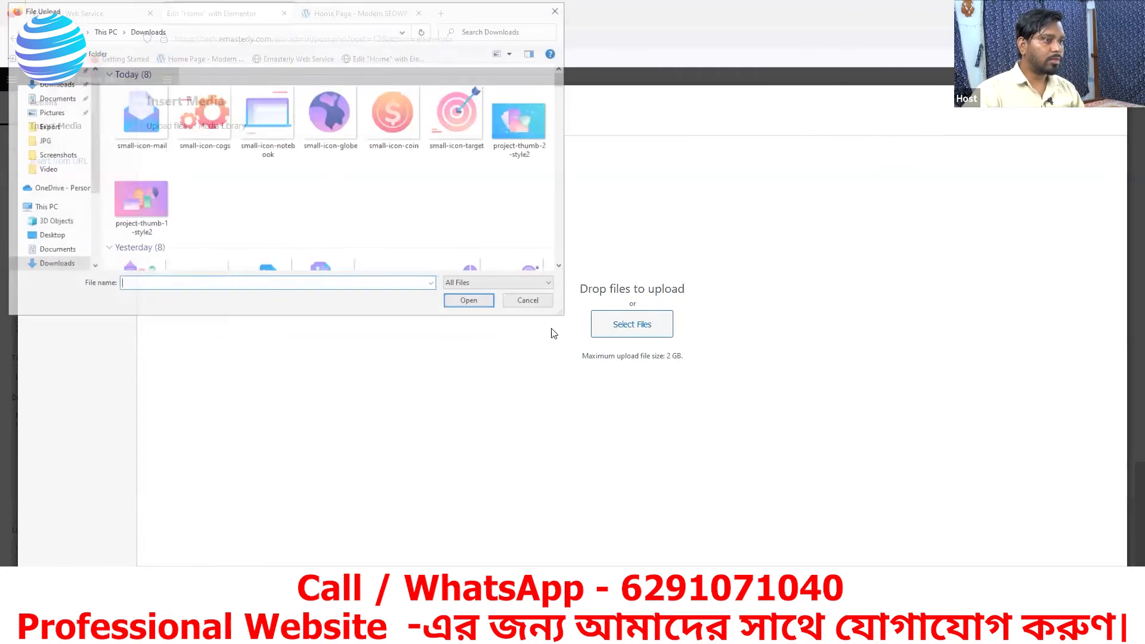
left_click(330, 116)
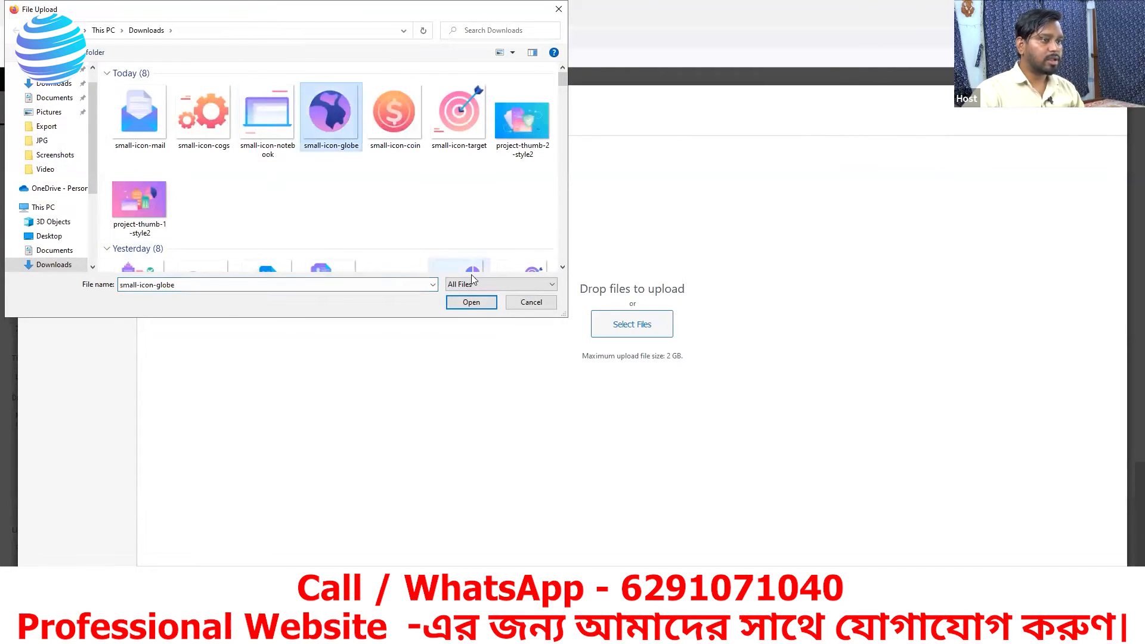
left_click(471, 302)
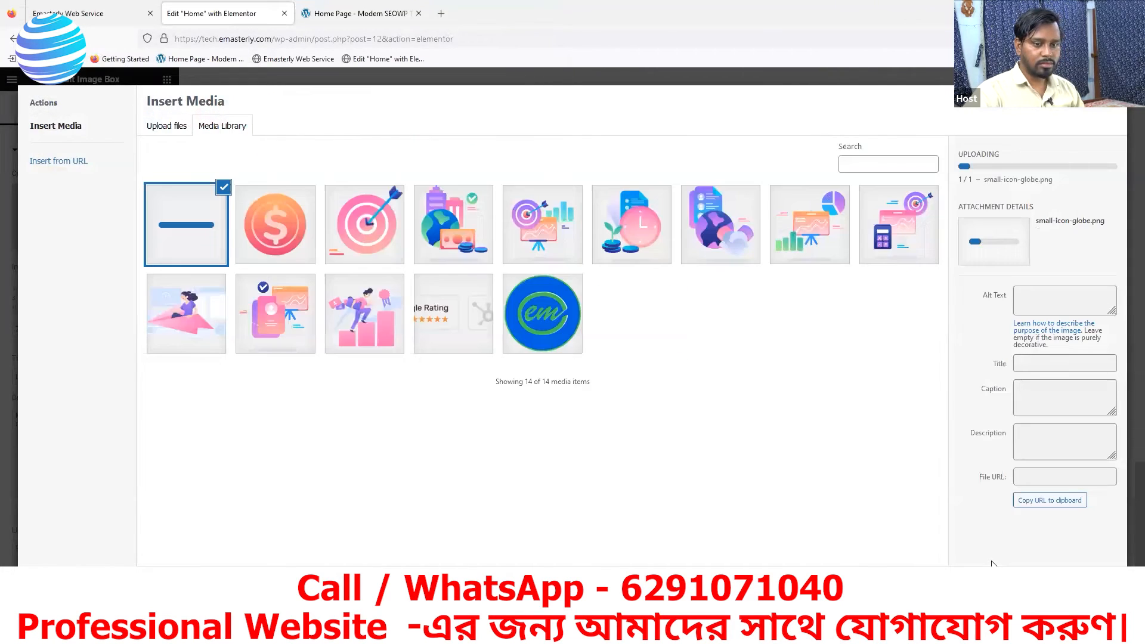
left_click(991, 564)
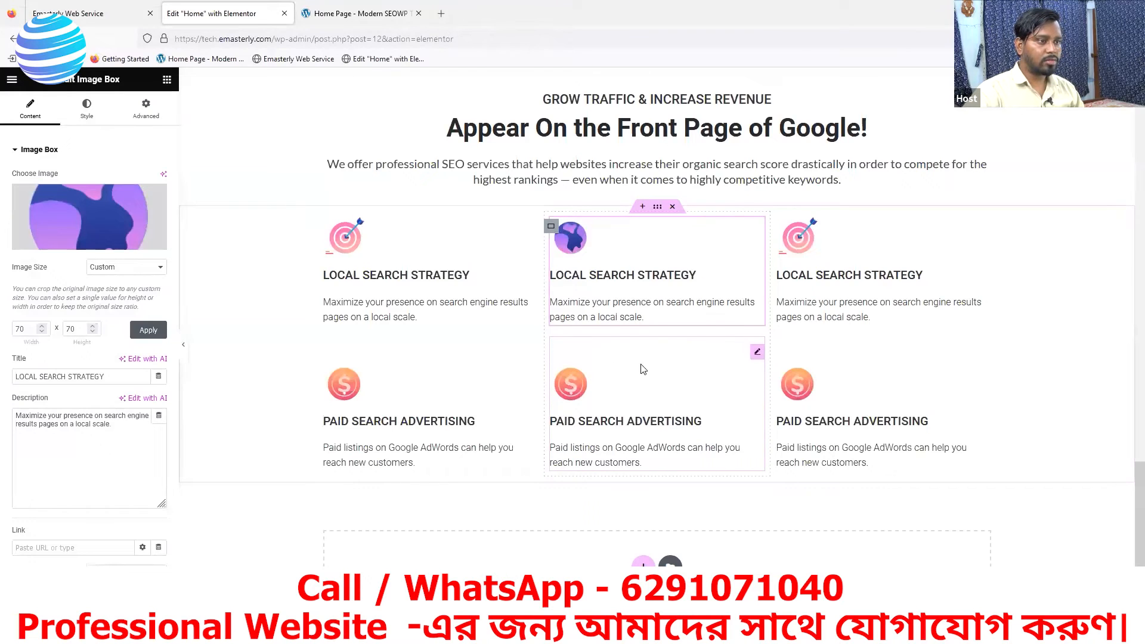
- Upload small-icon-notebook from Downloads as the replacement image for the middle column's lower PAID SEARCH ADVERTISING box
left_click(761, 356)
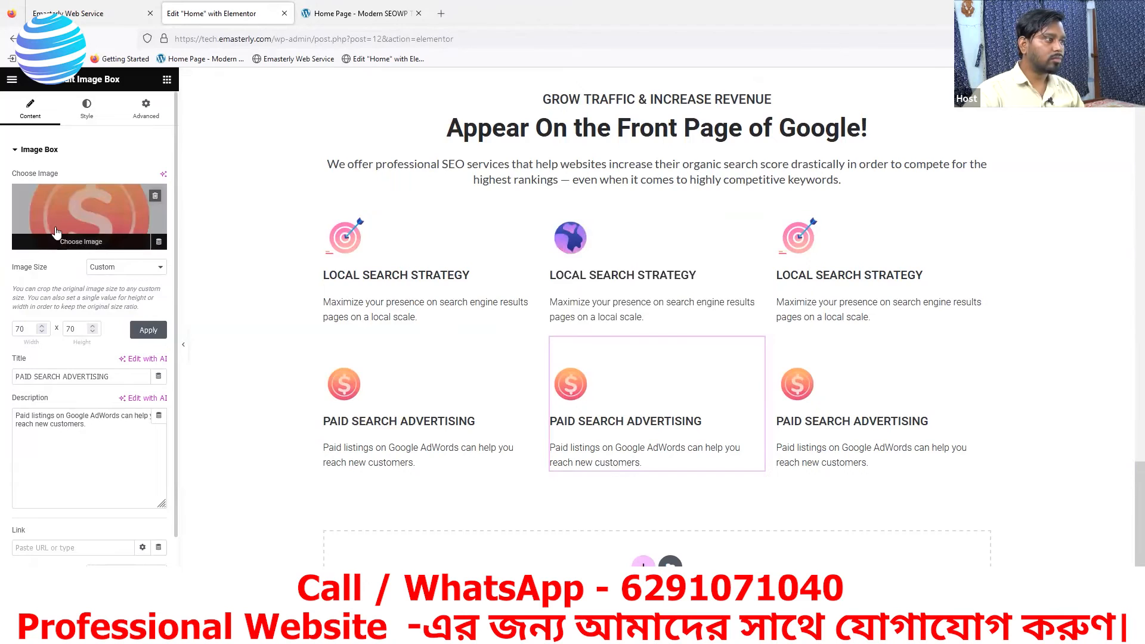
left_click(149, 229)
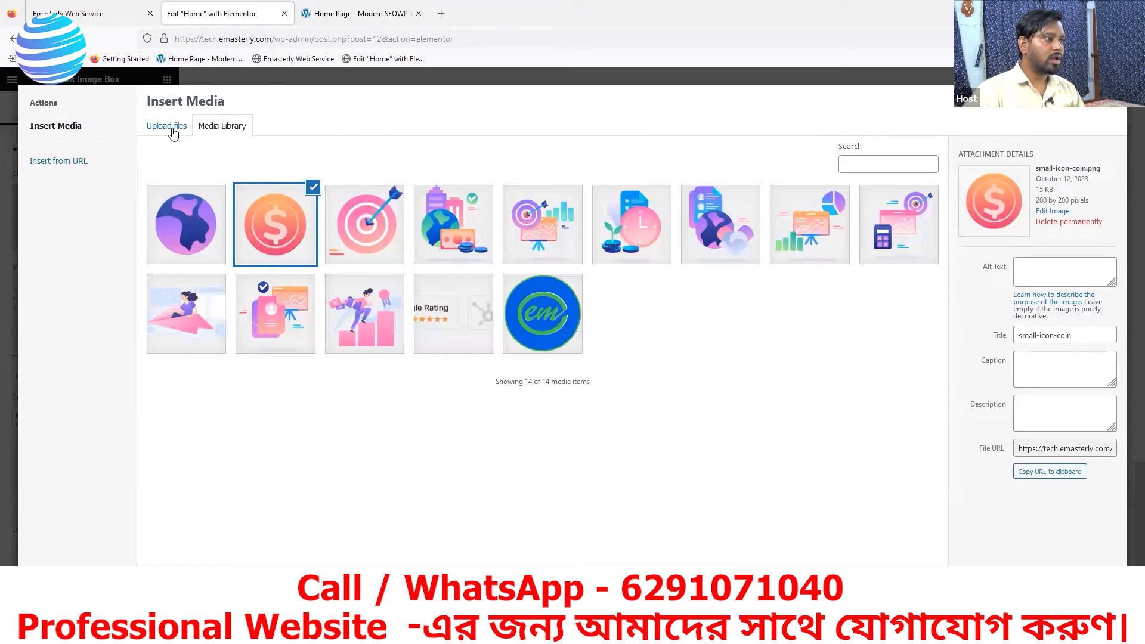
left_click(172, 133)
left_click(616, 328)
left_click(267, 116)
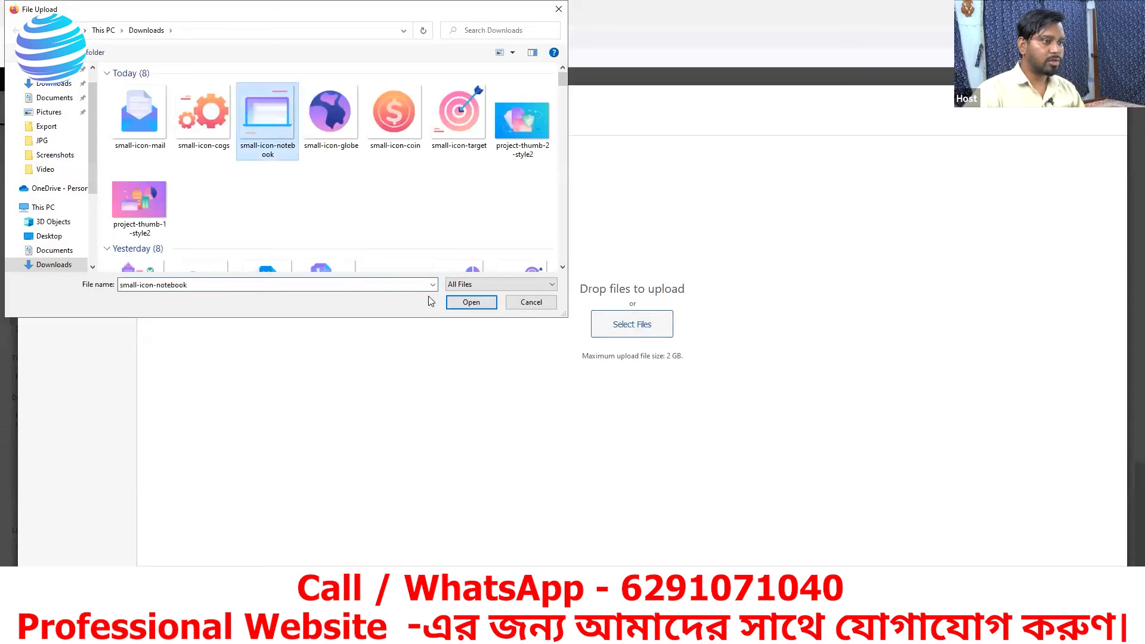
left_click(453, 303)
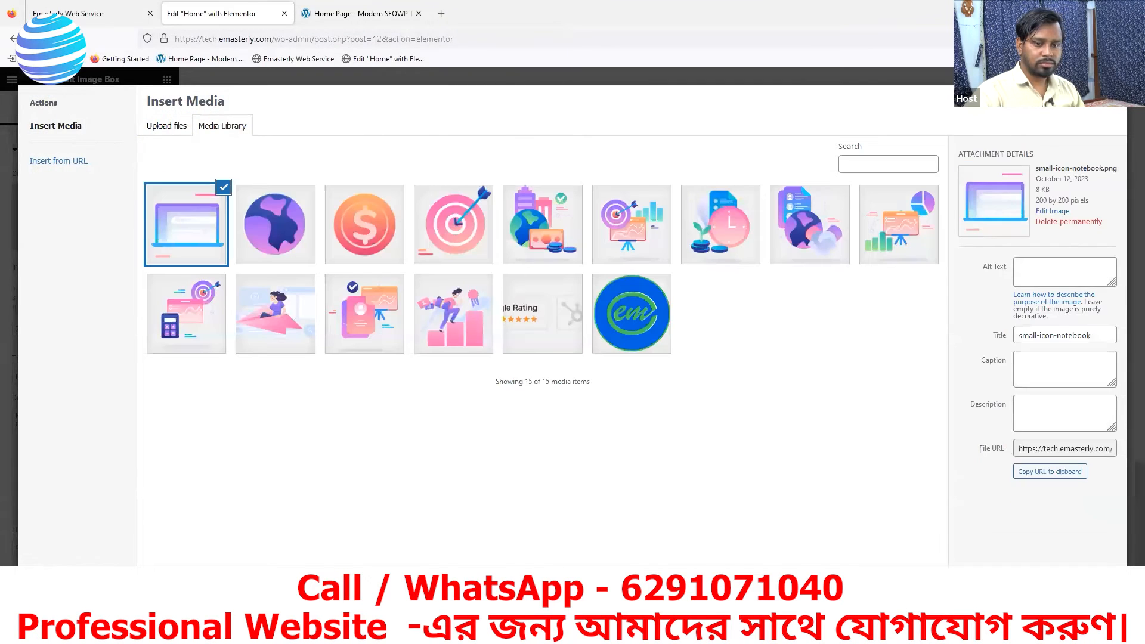
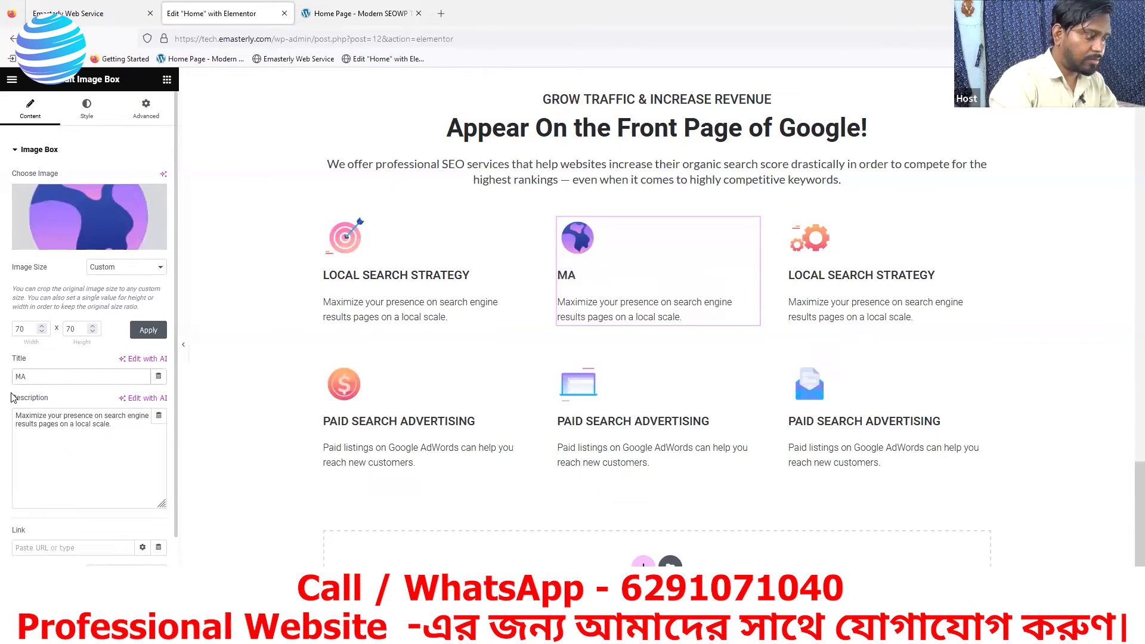
- Title the globe box MAP SEARCH OPTIMIZATION and set its description to "Google Maps Optimization is an important part for your local marketing strategy."
type("EAR")
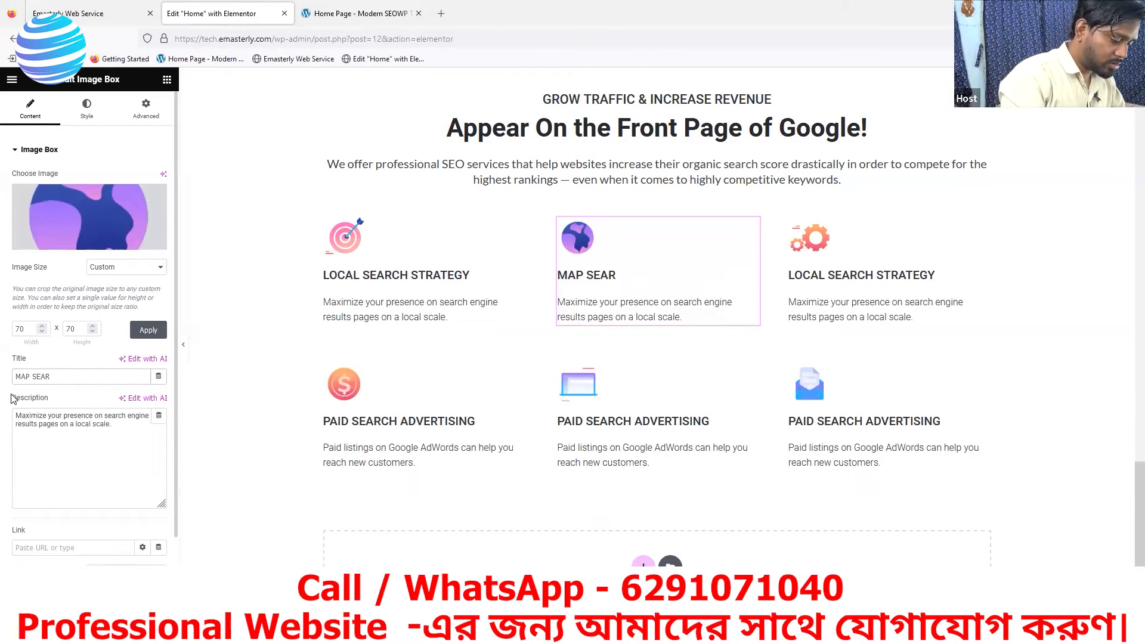
type("CH OPTIMIZATION")
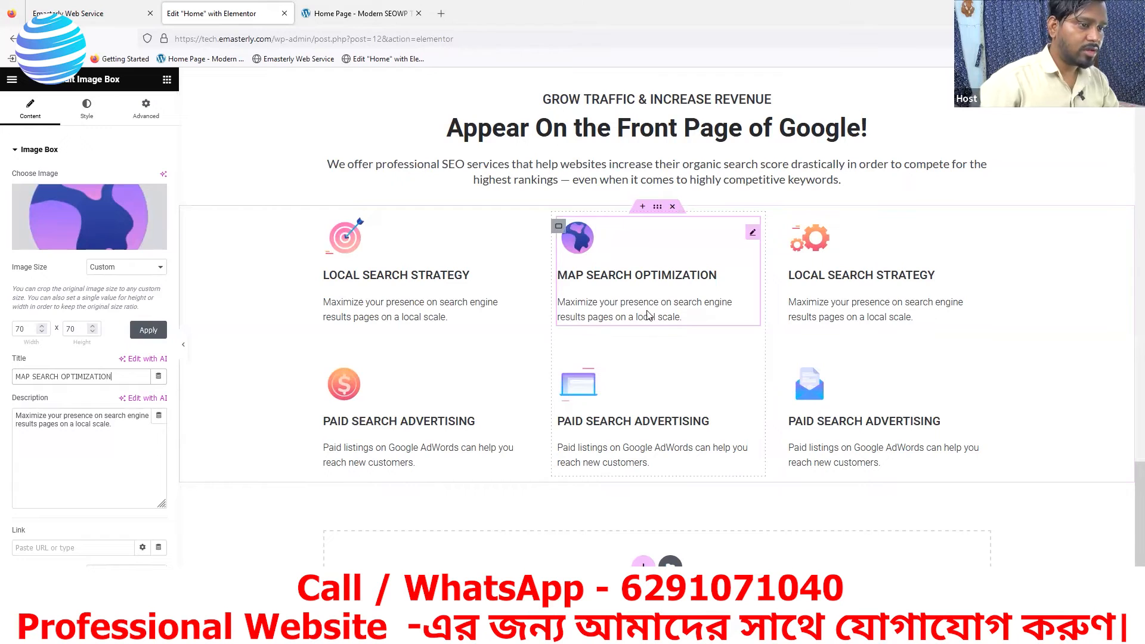
left_click(325, 14)
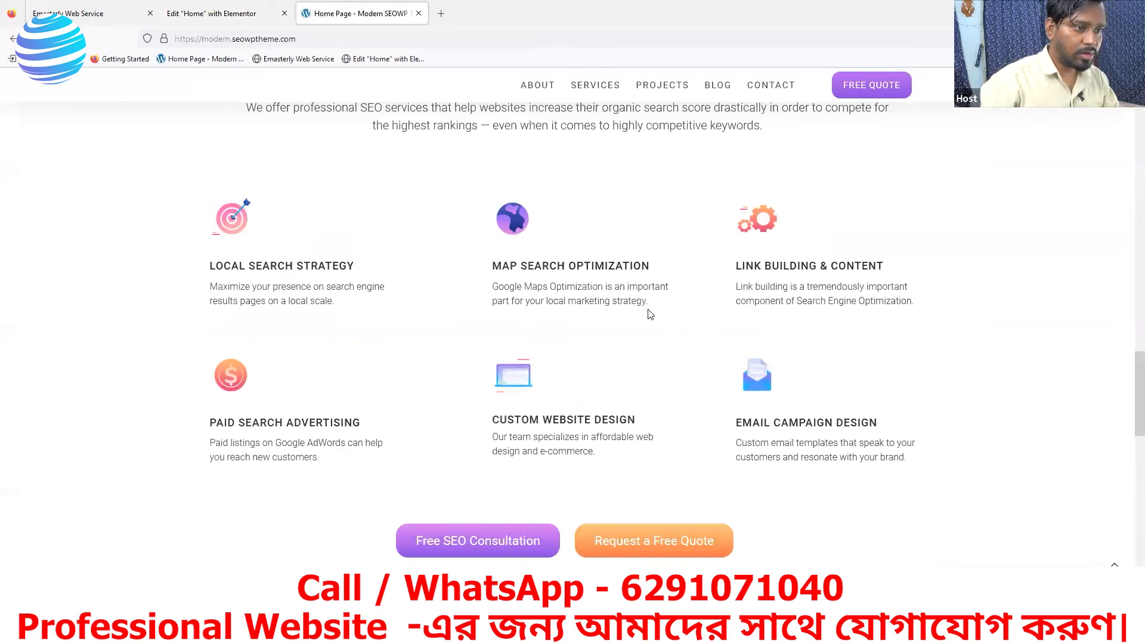
left_click_drag(653, 308, 493, 279)
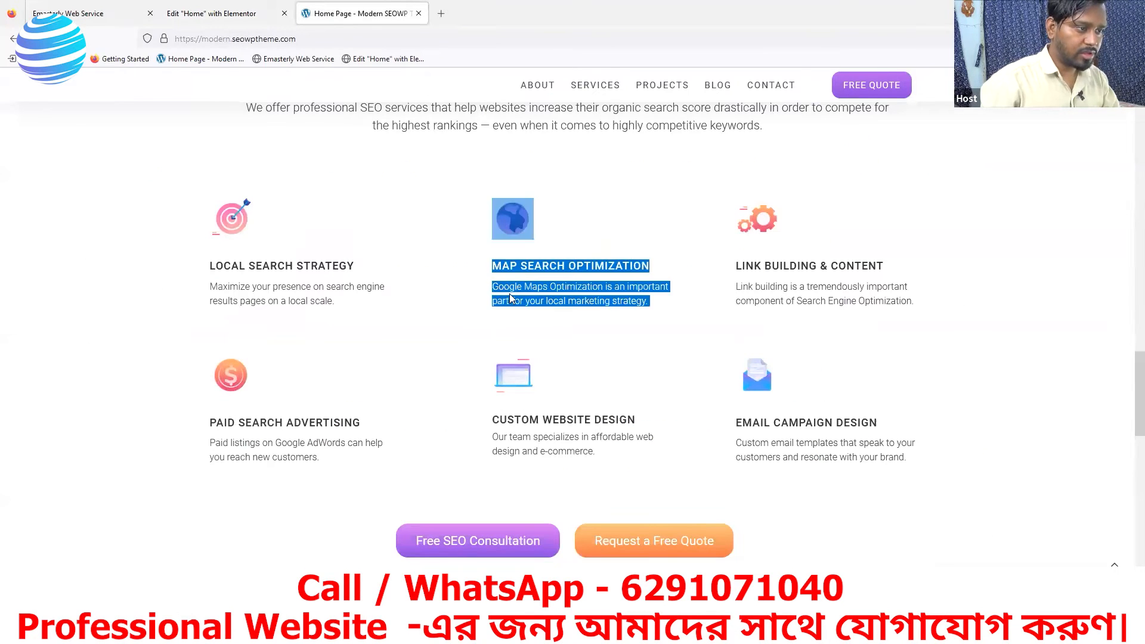
left_click(583, 324)
left_click_drag(651, 303, 499, 287)
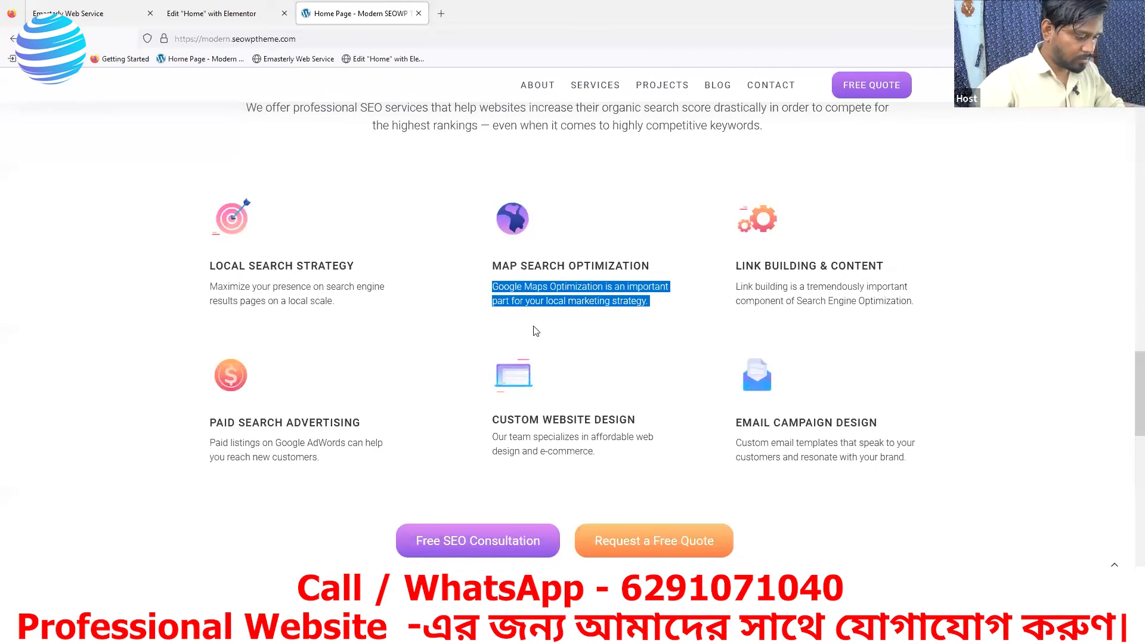
left_click(218, 9)
left_click_drag(112, 424, 15, 415)
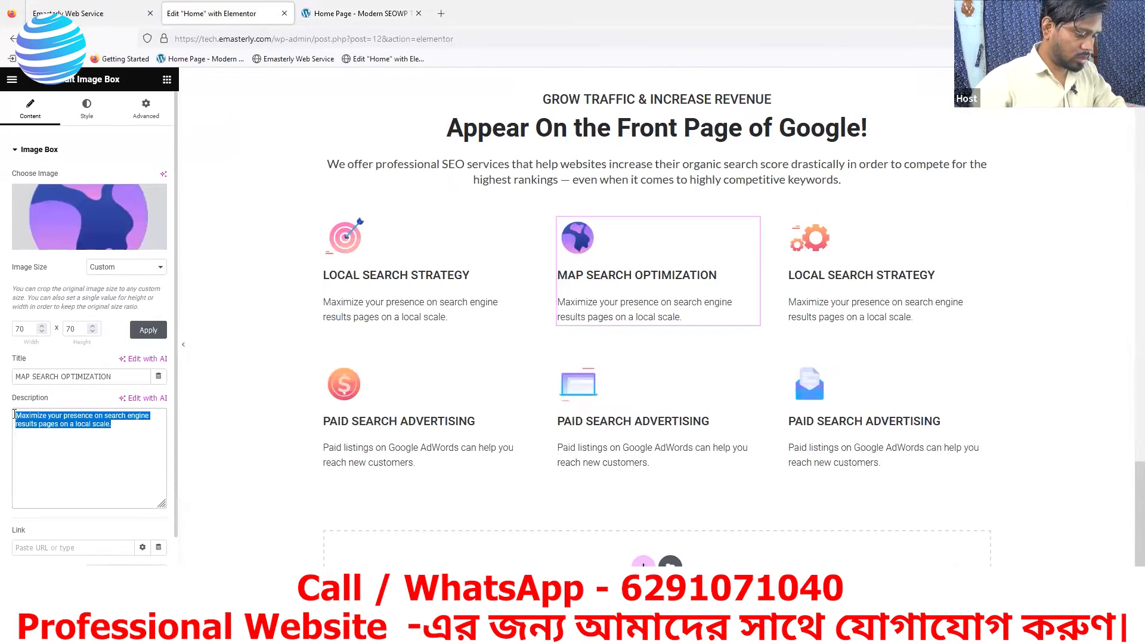
type("Google Maps Optimization is an important part for your local marketing strategy.")
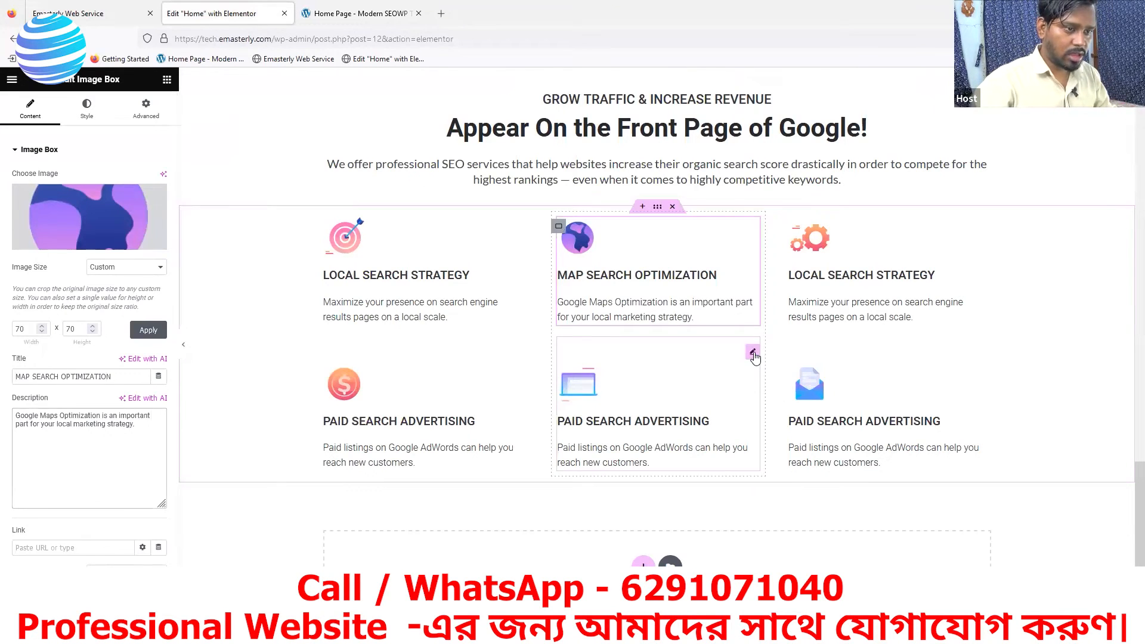
- Check the reference title for the laptop-icon box and retitle the middle column's lower box CUSTOM WEBSITE DESIGN
left_click(626, 388)
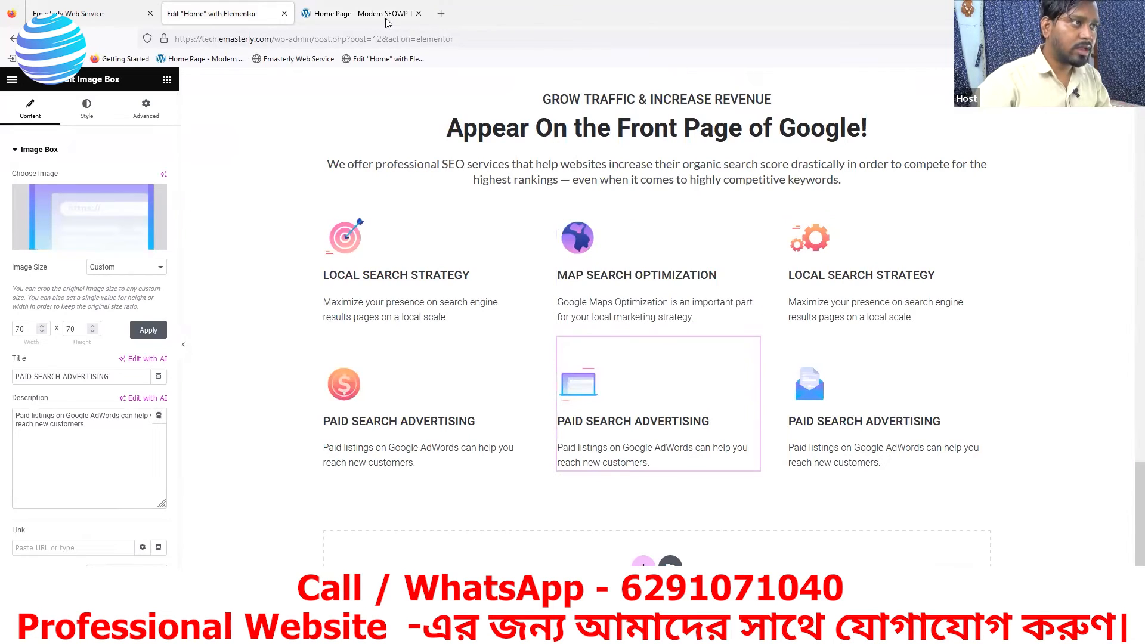
left_click(358, 13)
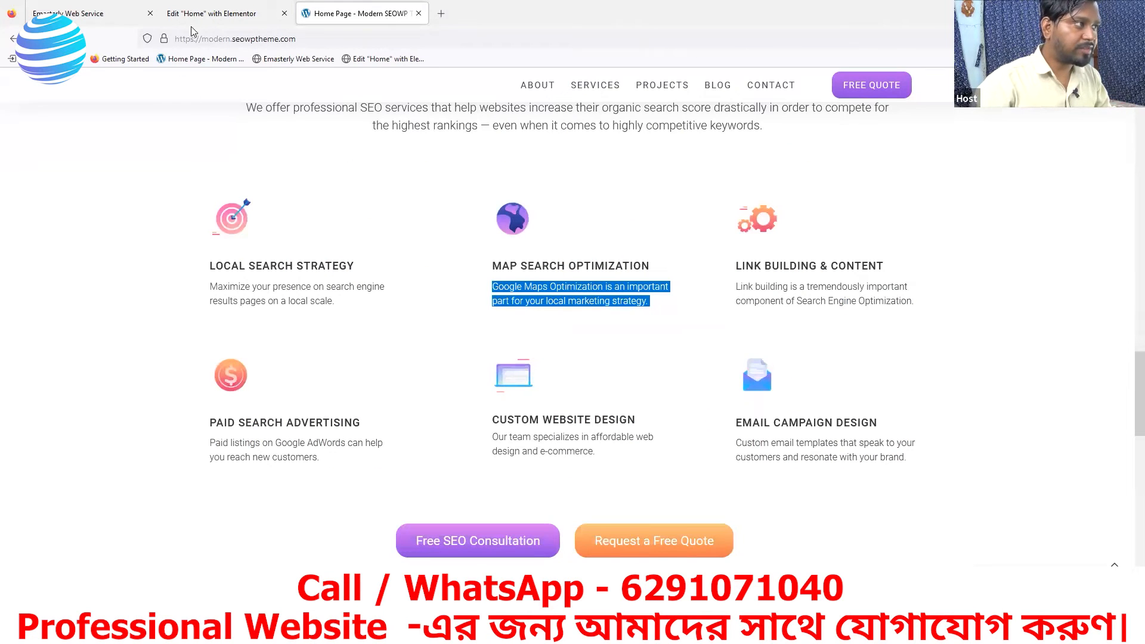
left_click(221, 13)
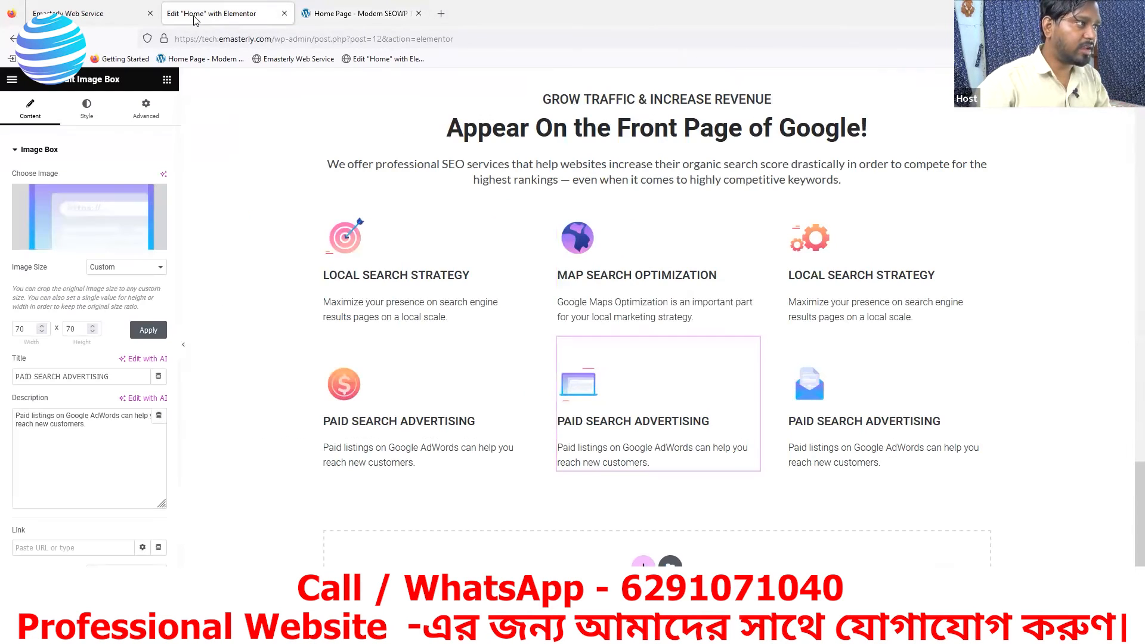
triple_click(41, 378)
type("CUSTOM WEBSITE DESIGN")
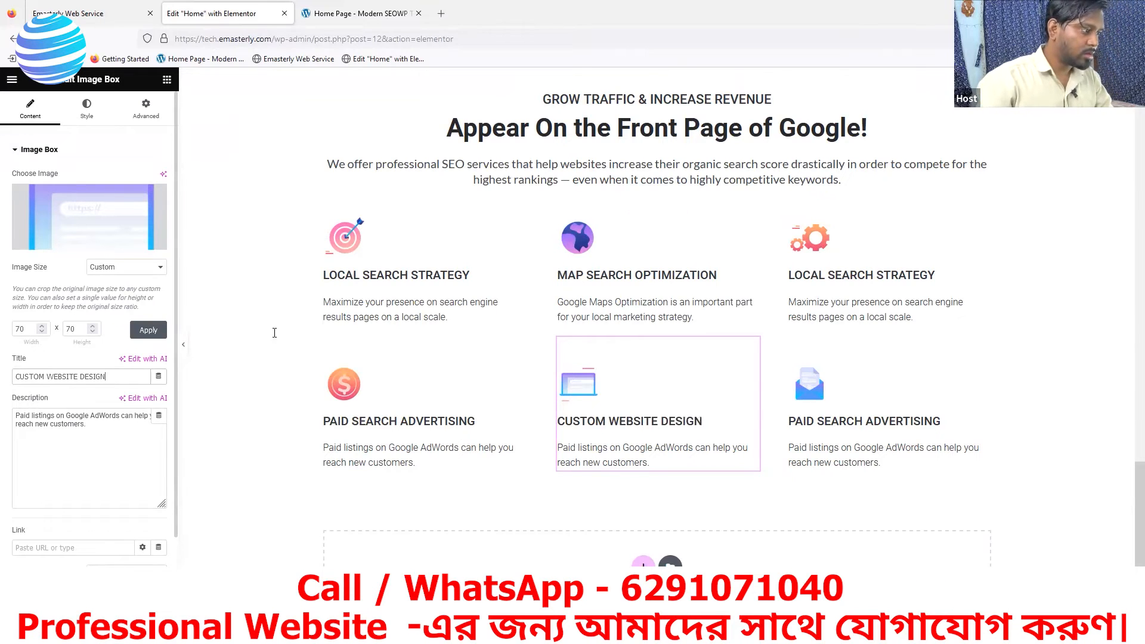
- Replace the CUSTOM WEBSITE DESIGN description with the reference text "Our team specializes in affordable web design and e-commerce."
left_click(358, 14)
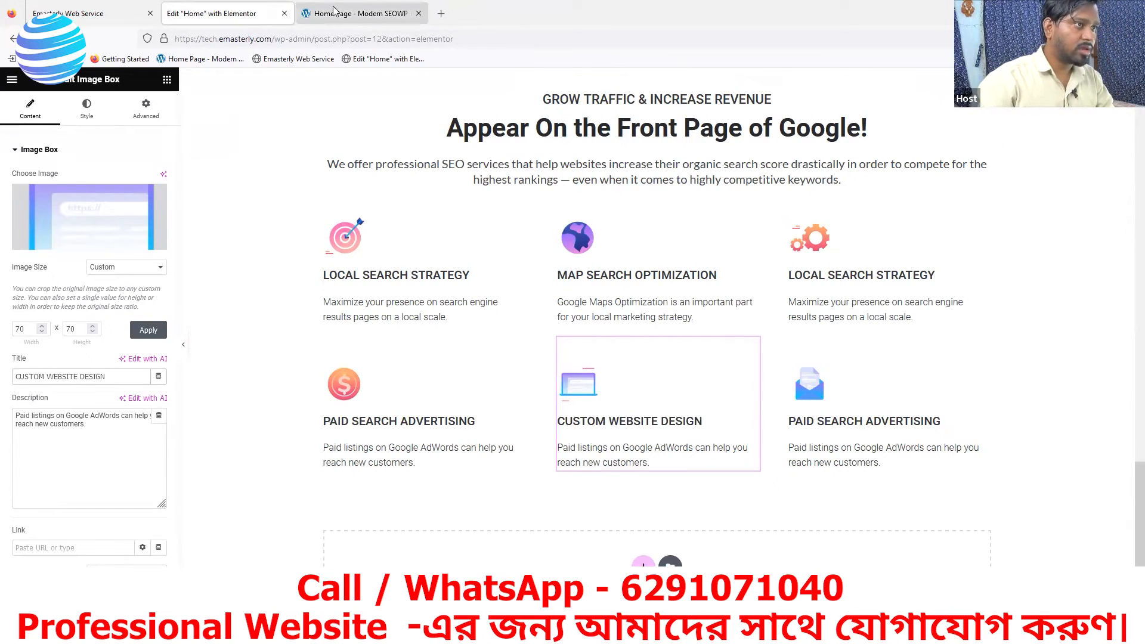
left_click_drag(598, 453, 497, 436)
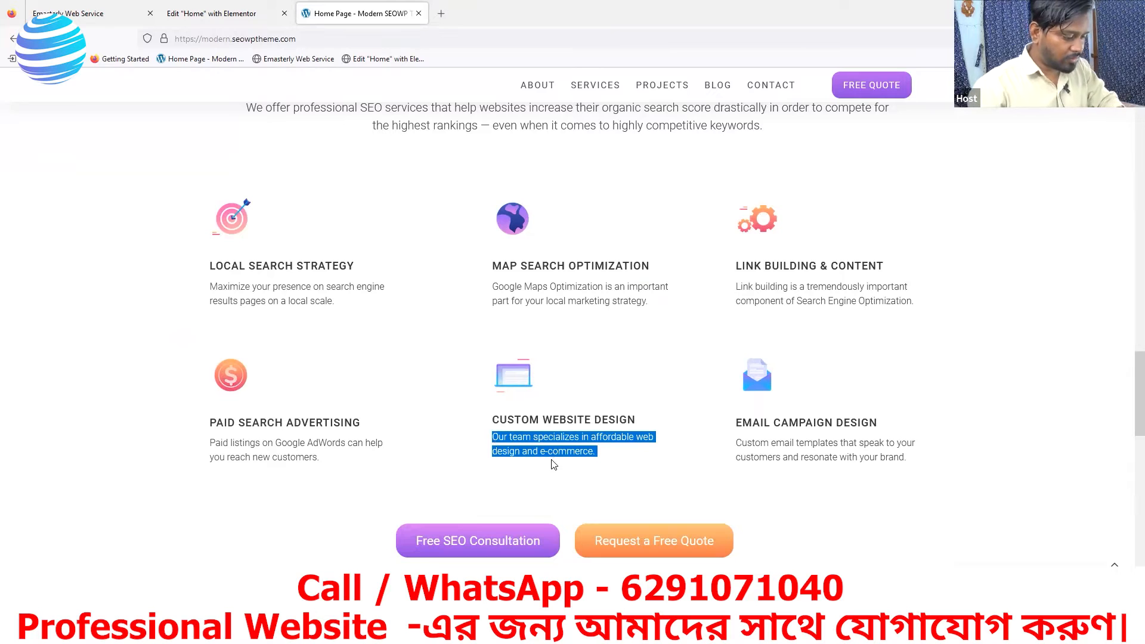
key("alt+Tab")
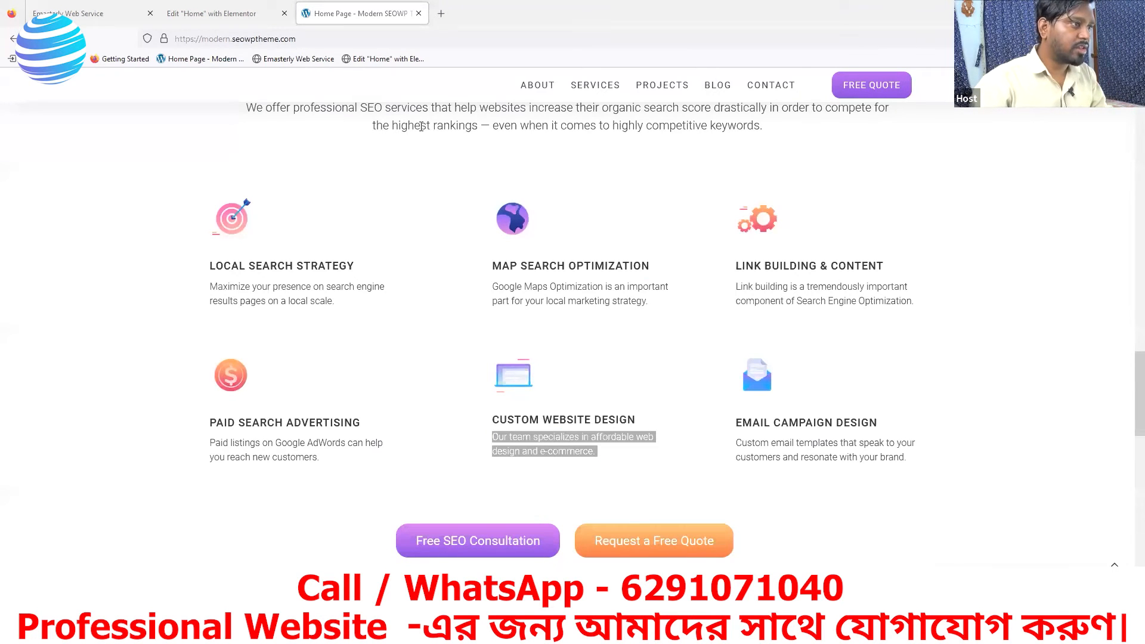
left_click(220, 13)
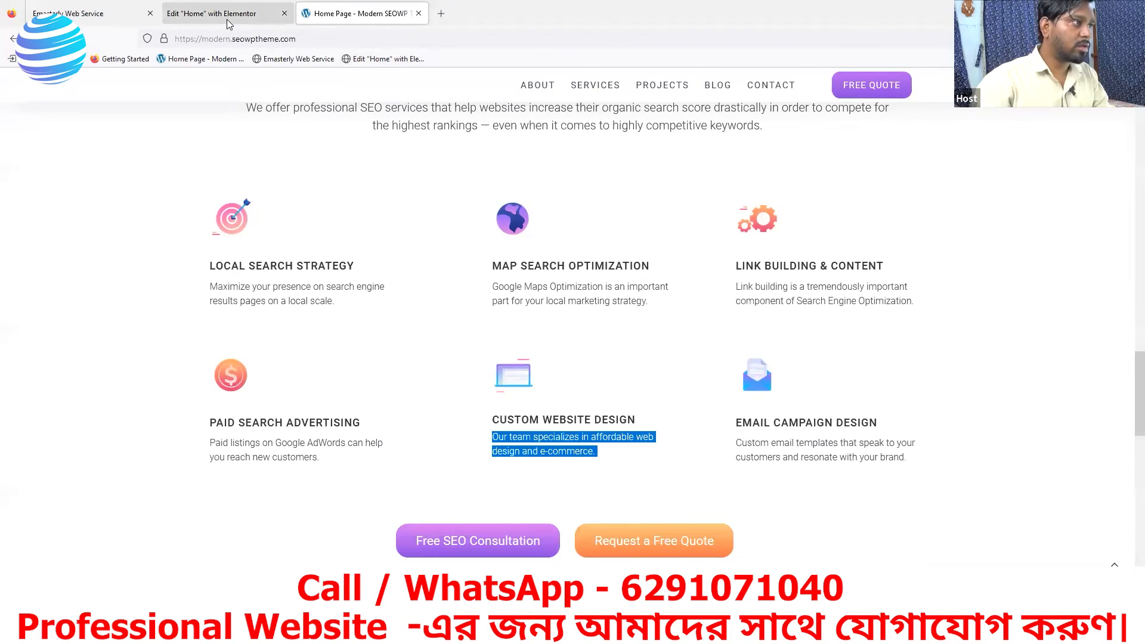
left_click_drag(90, 424, 14, 416)
type("Our team specializes in affordable web design and e-commerce.")
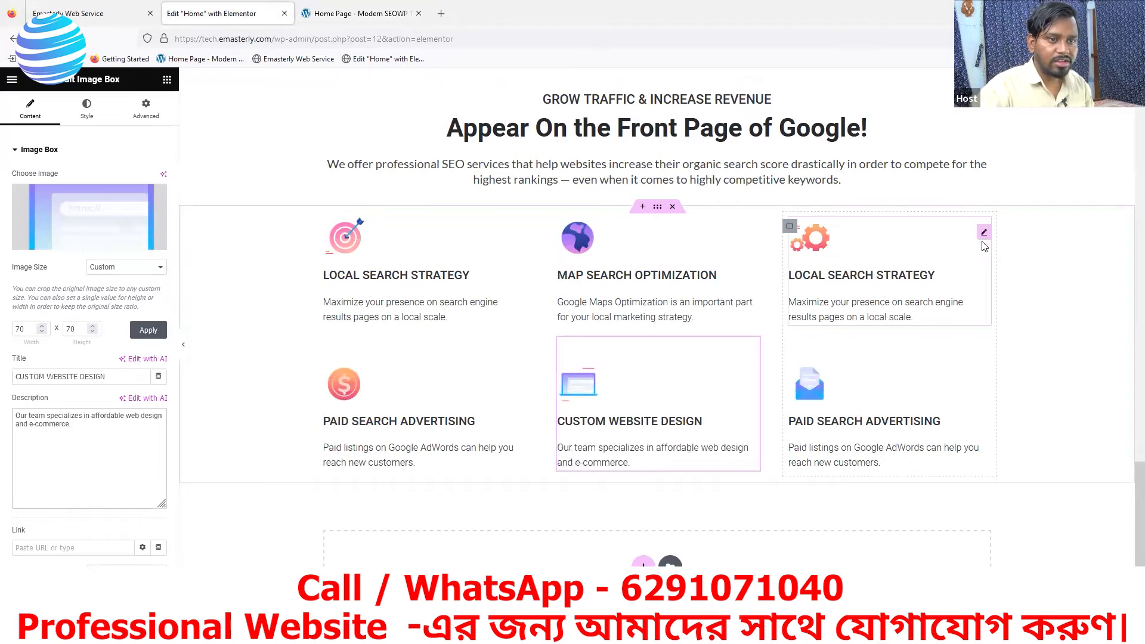
- Check the reference title for the gears box and retitle the third column's upper box LINK BUILDING AND CONTENT
left_click(390, 15)
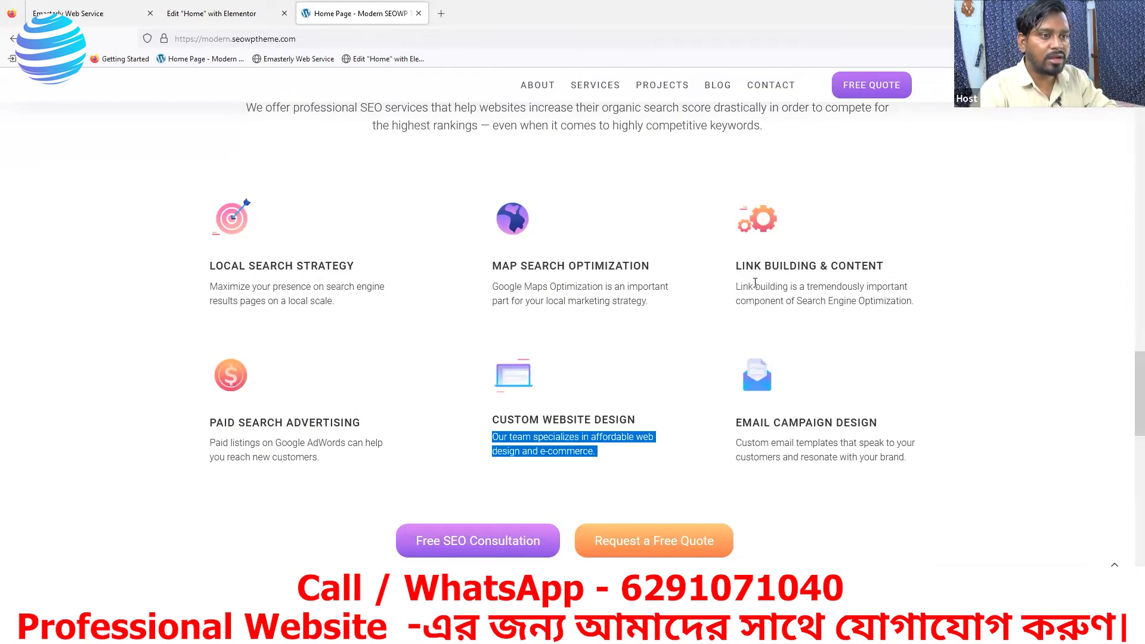
left_click(221, 14)
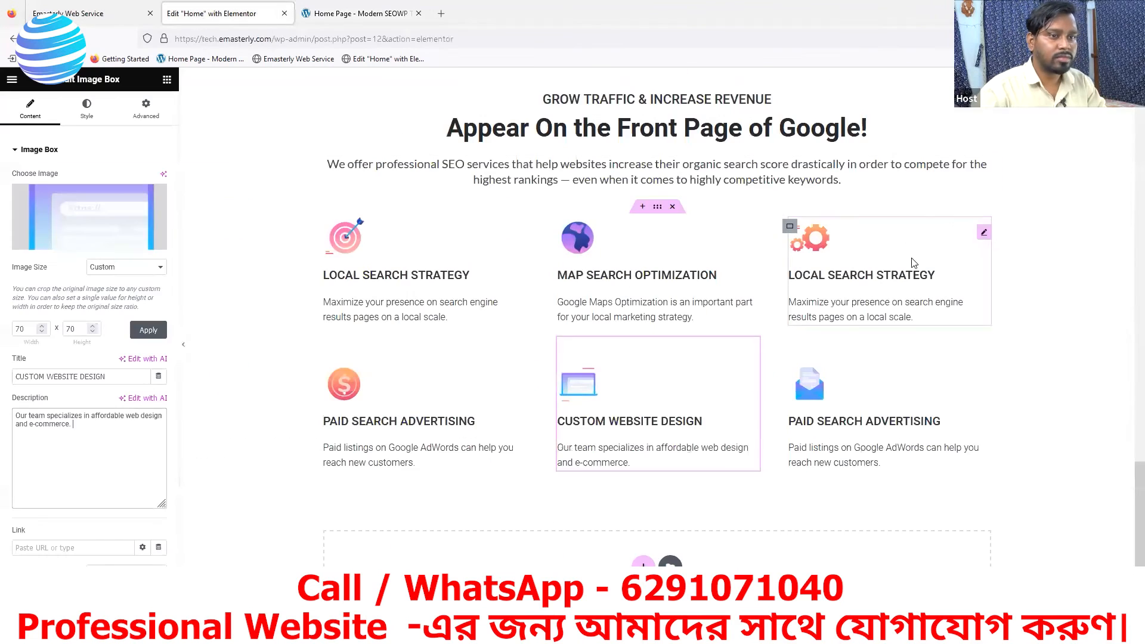
left_click(985, 240)
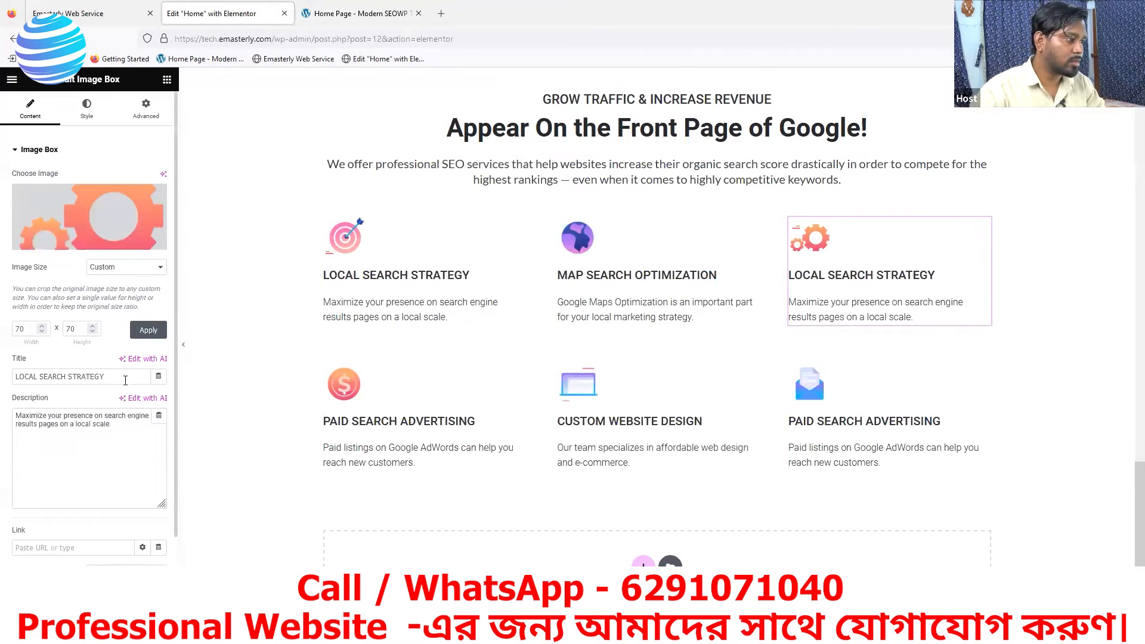
left_click_drag(126, 377, 6, 378)
type("LI")
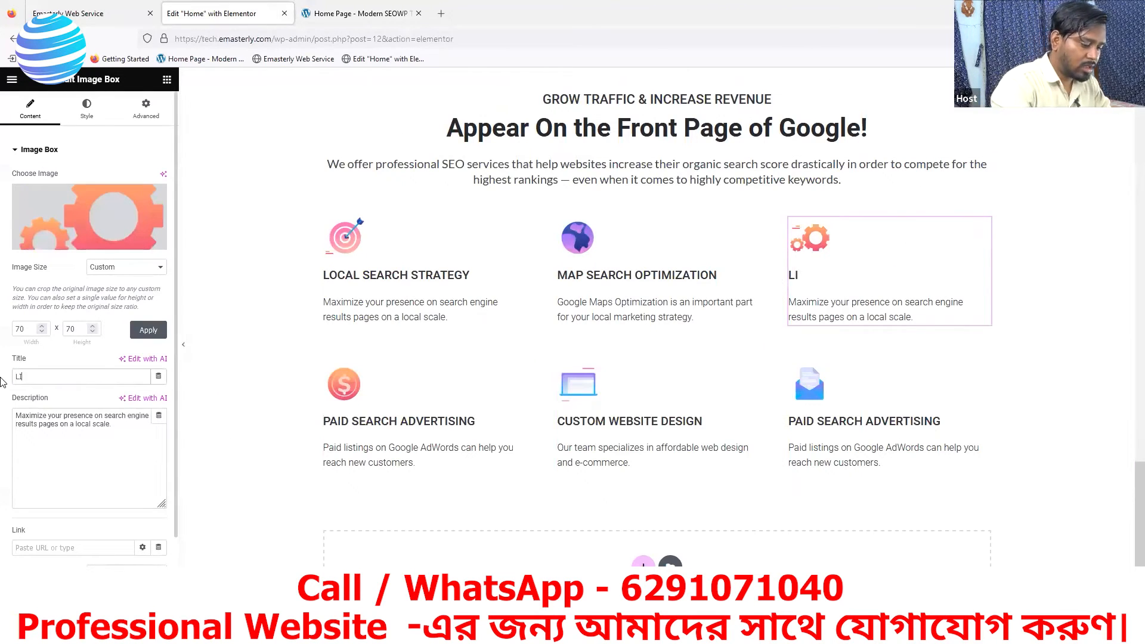
type("NK BUILDING AND CONTENT")
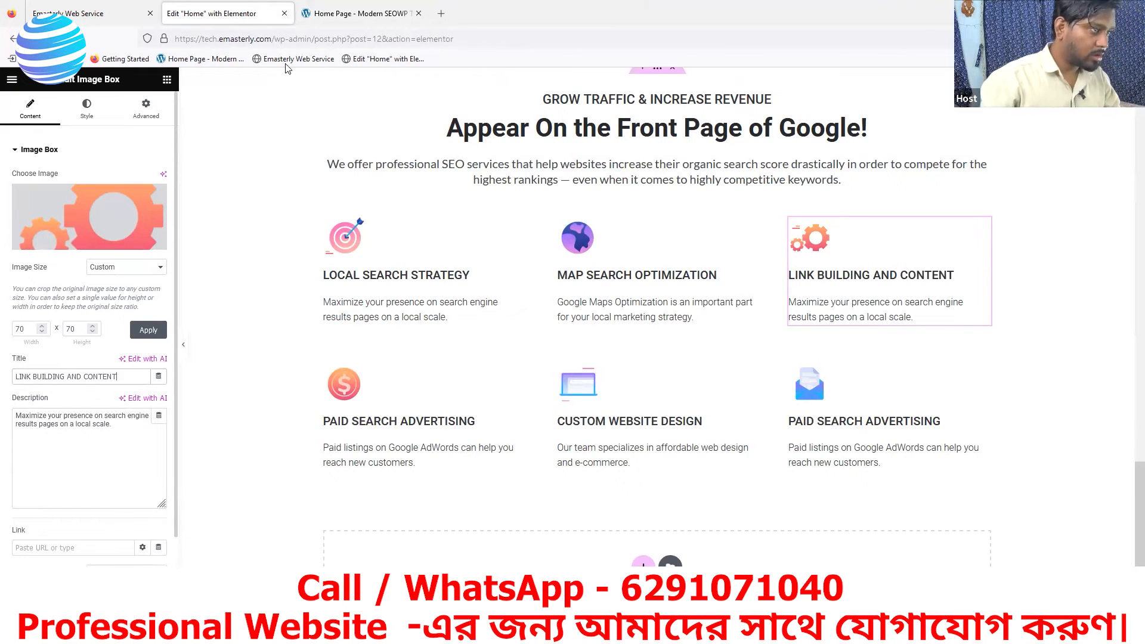
- Replace the gears box description with the reference text "Link building is a tremendously important component of Search Engine Optimization."
left_click(357, 13)
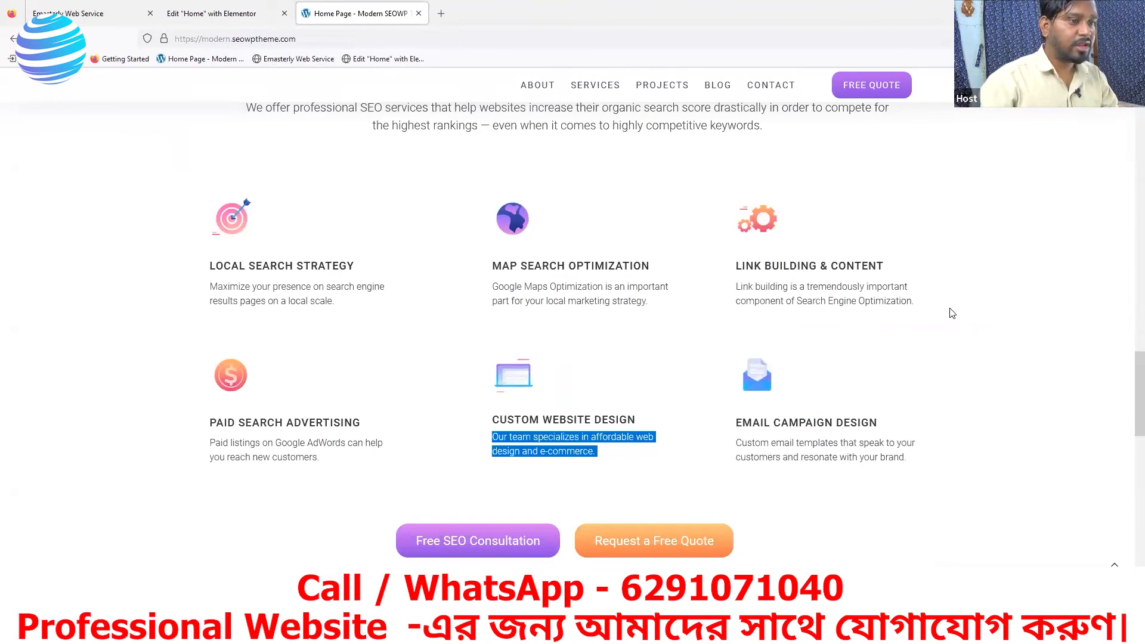
left_click_drag(920, 305, 737, 287)
key("ctrl+c")
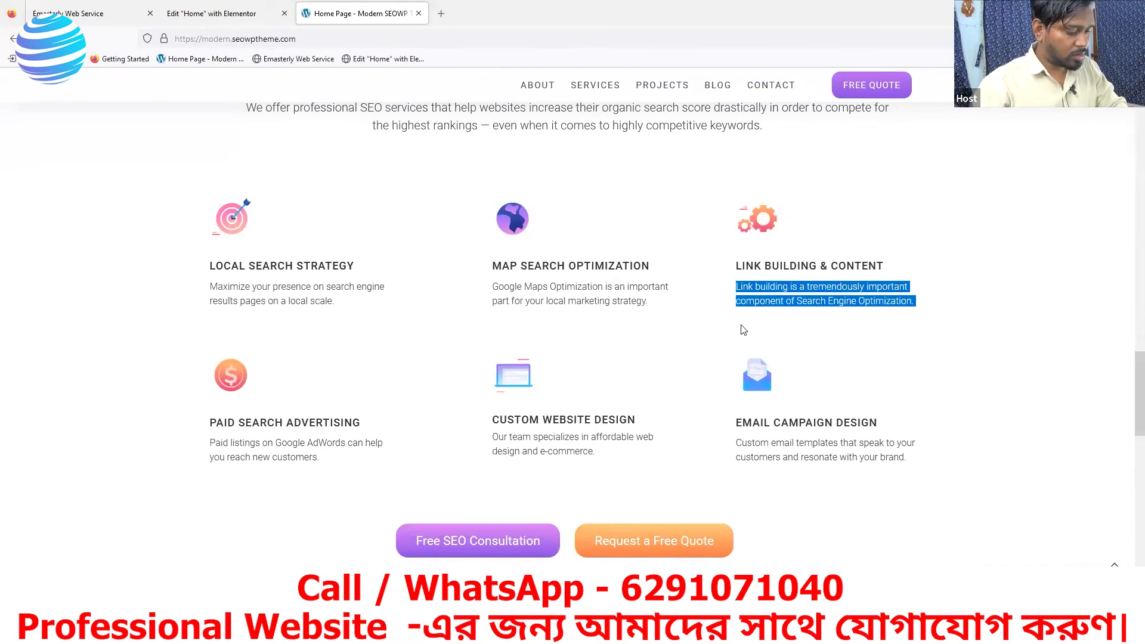
left_click(224, 14)
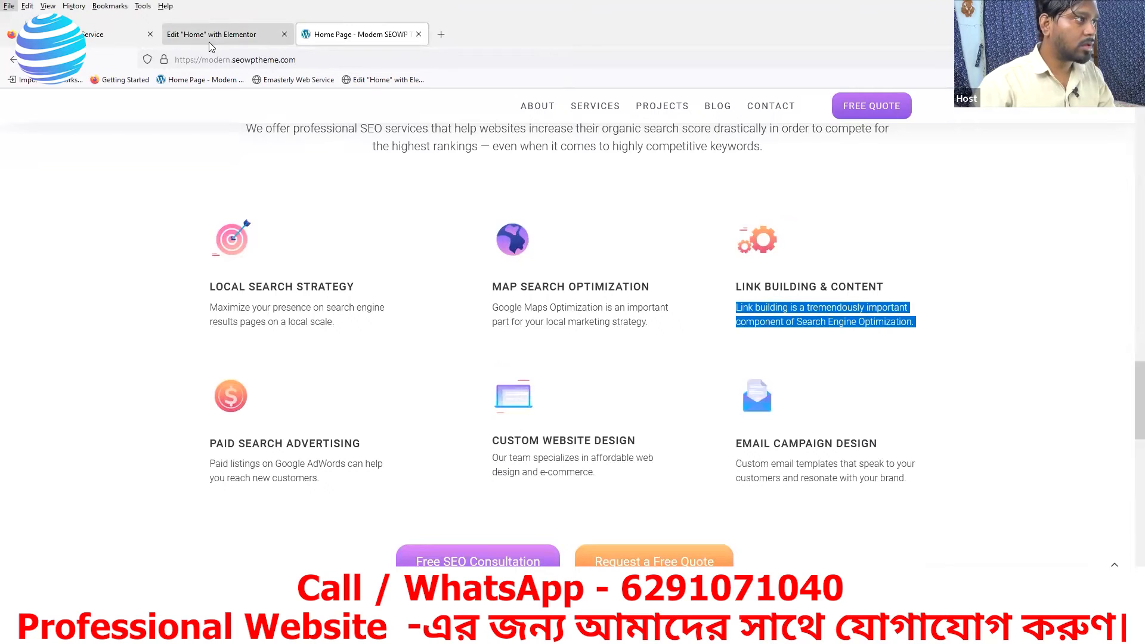
left_click_drag(113, 423, 11, 415)
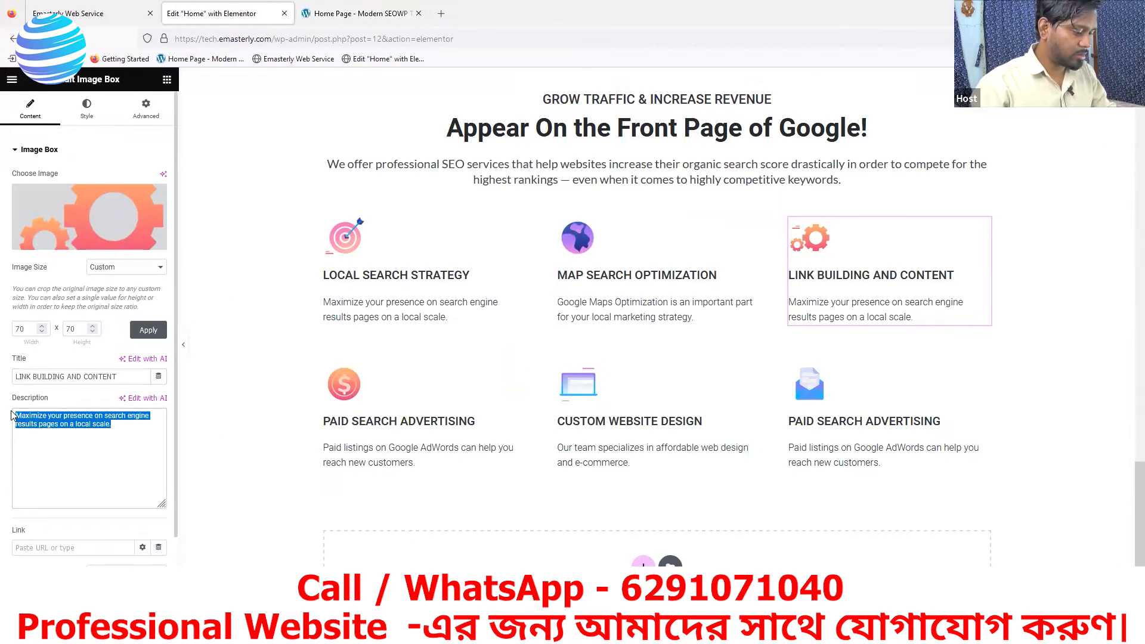
key("ctrl+v")
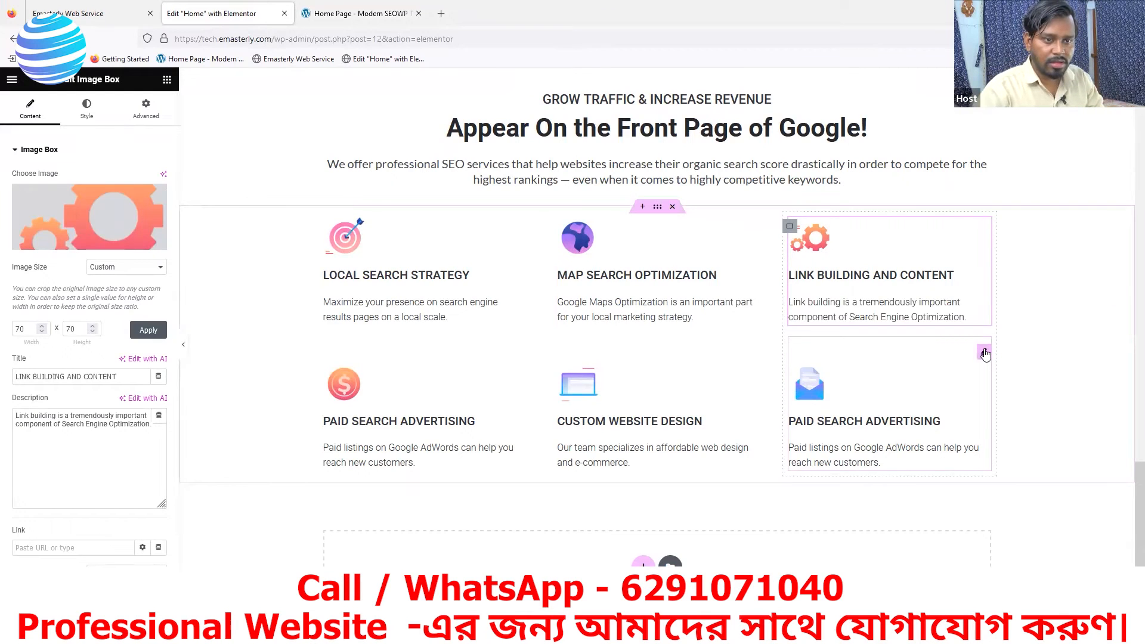
- Check the reference title for the envelope box and retitle the third column's lower box EMAIL CAMPAIGN DESIGN
left_click(984, 354)
left_click(364, 13)
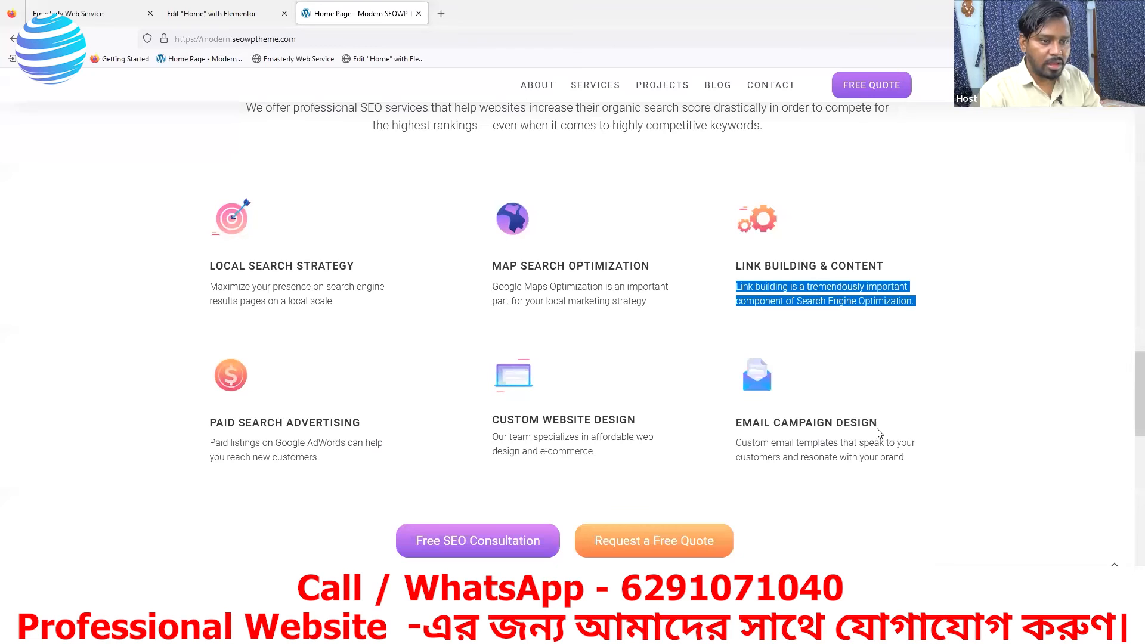
left_click(250, 14)
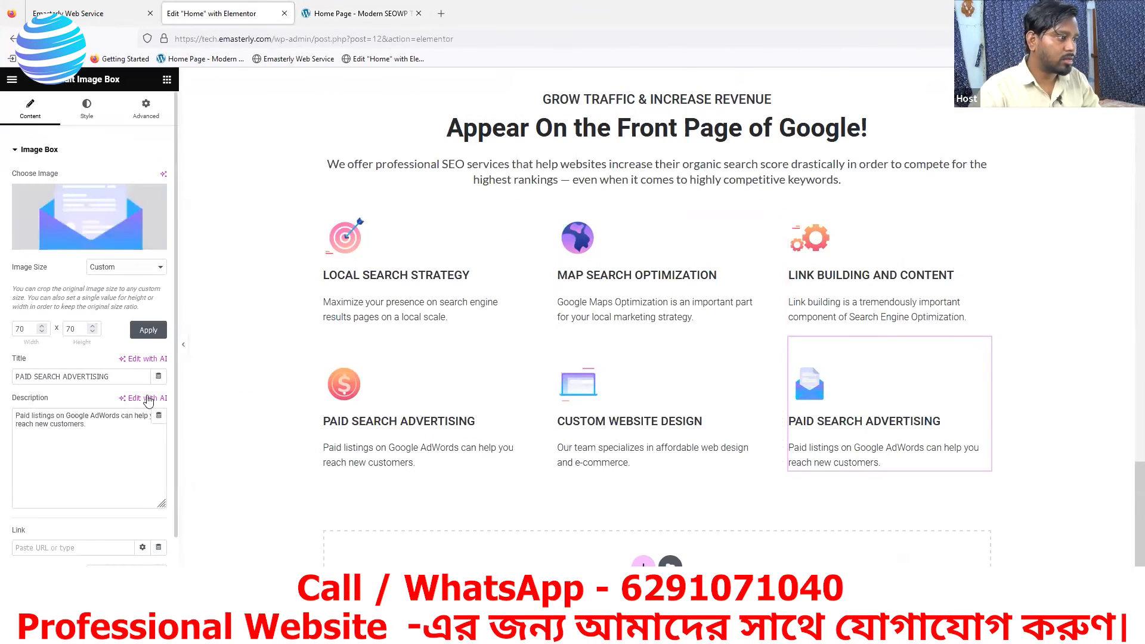
left_click_drag(112, 377, 6, 381)
type("E")
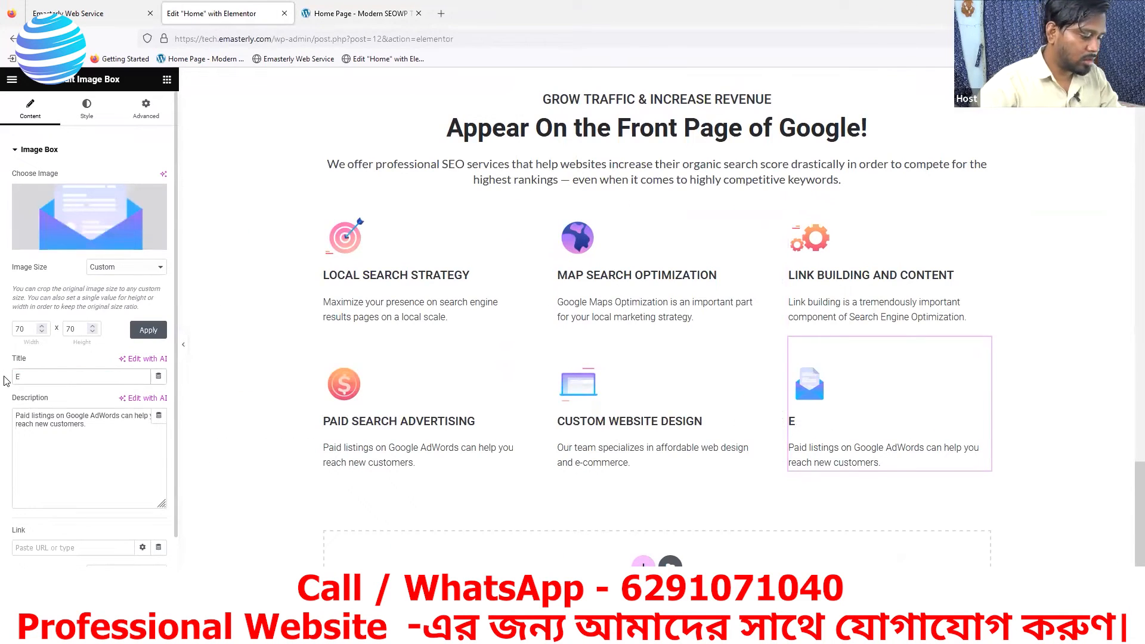
type("MAIL CA")
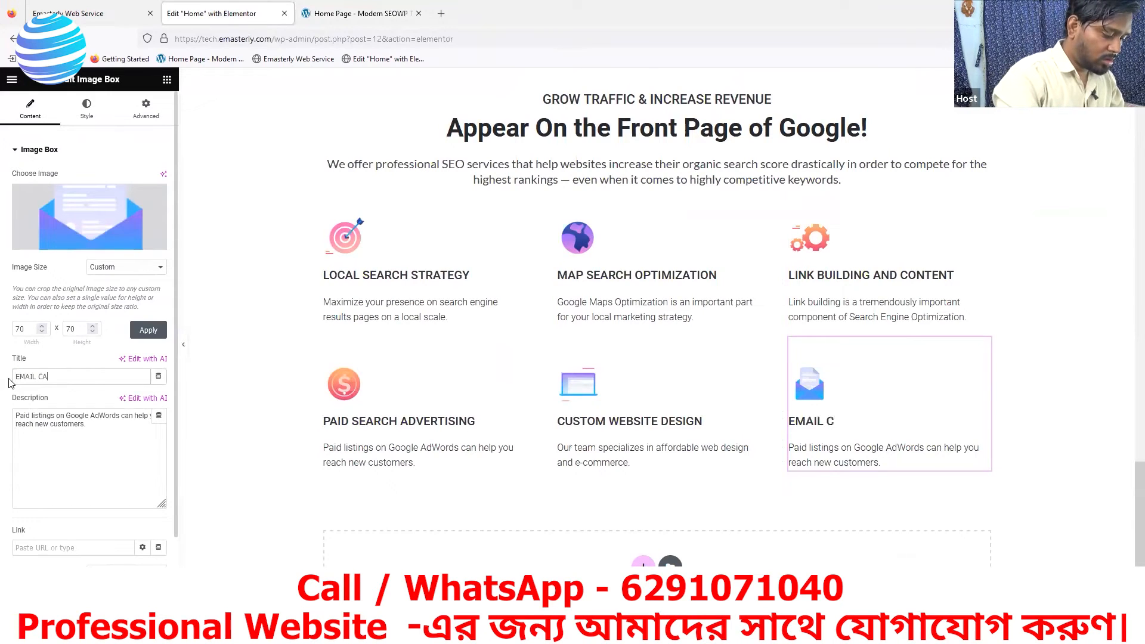
type("MPAIGN")
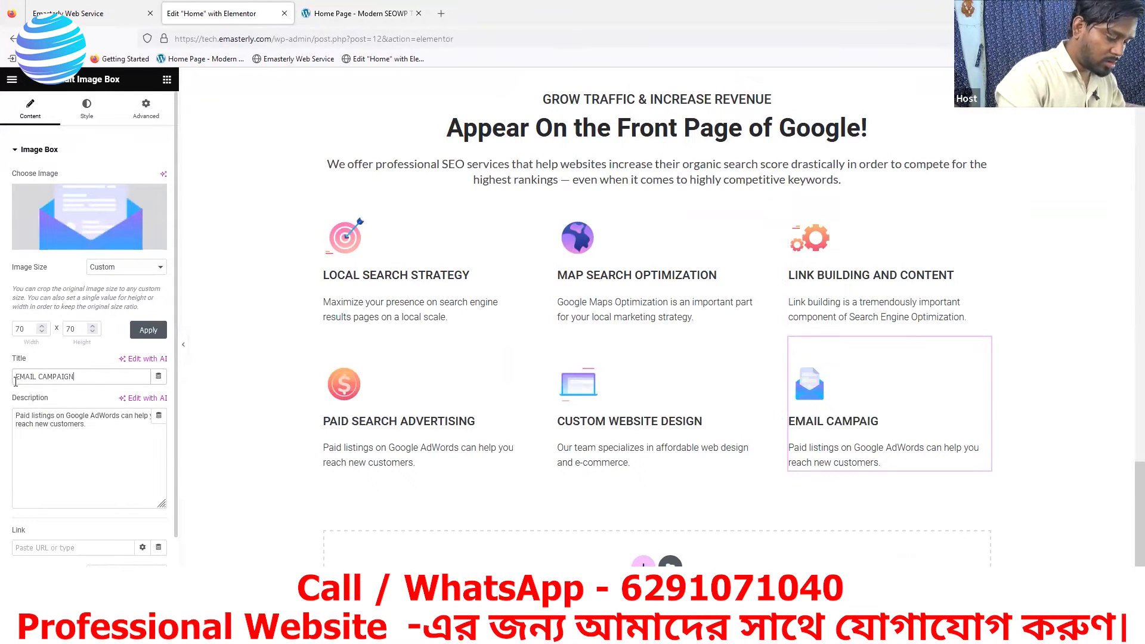
type(" DESIGN")
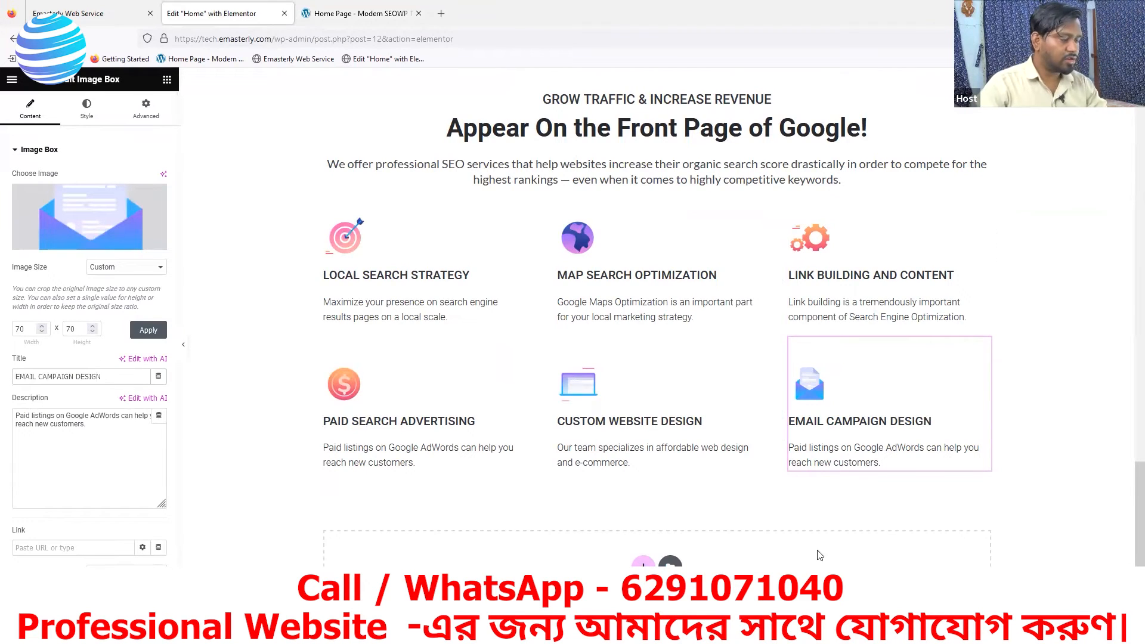
- Replace the EMAIL CAMPAIGN DESIGN description with the reference text "Custom email templates that speak to your customers and resonate with your brand."
left_click(365, 16)
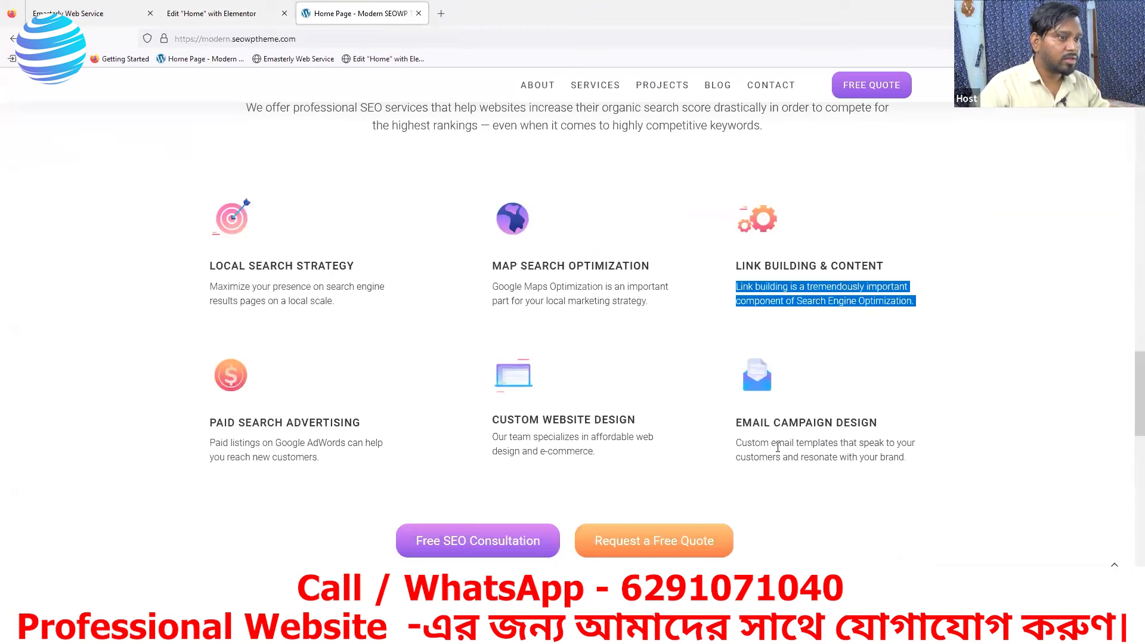
left_click_drag(917, 466, 744, 445)
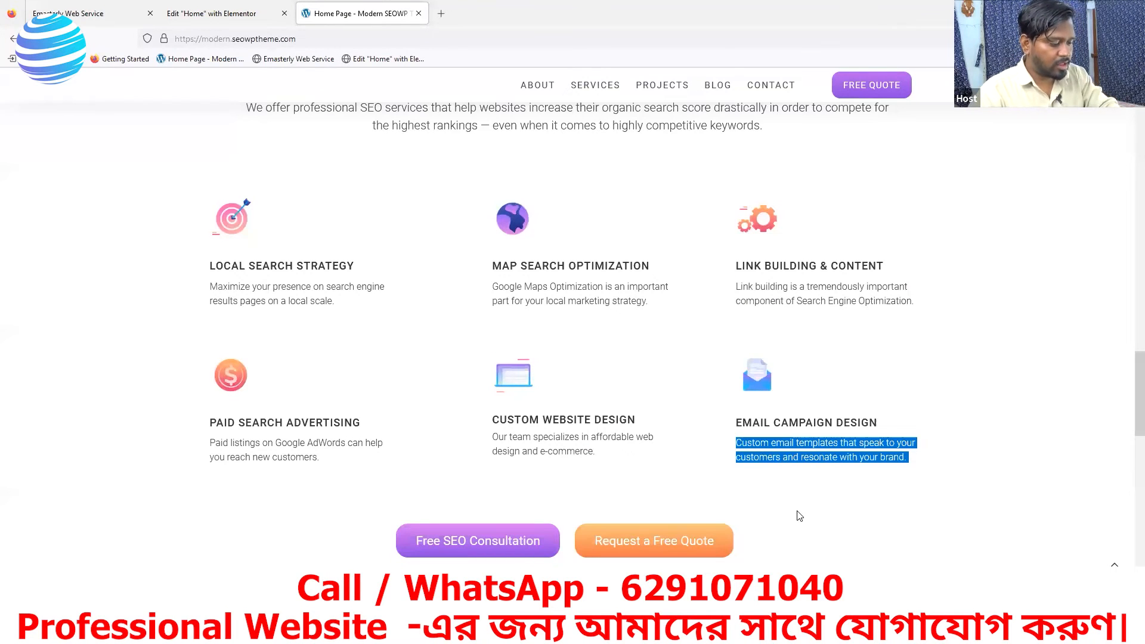
left_click(187, 22)
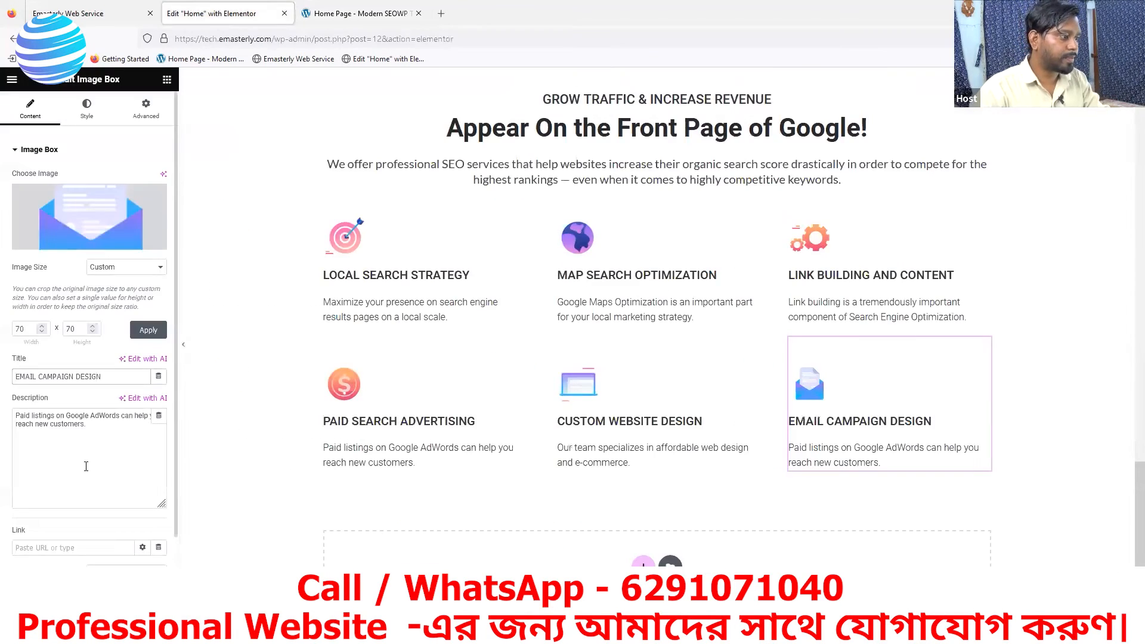
left_click_drag(89, 422, 19, 408)
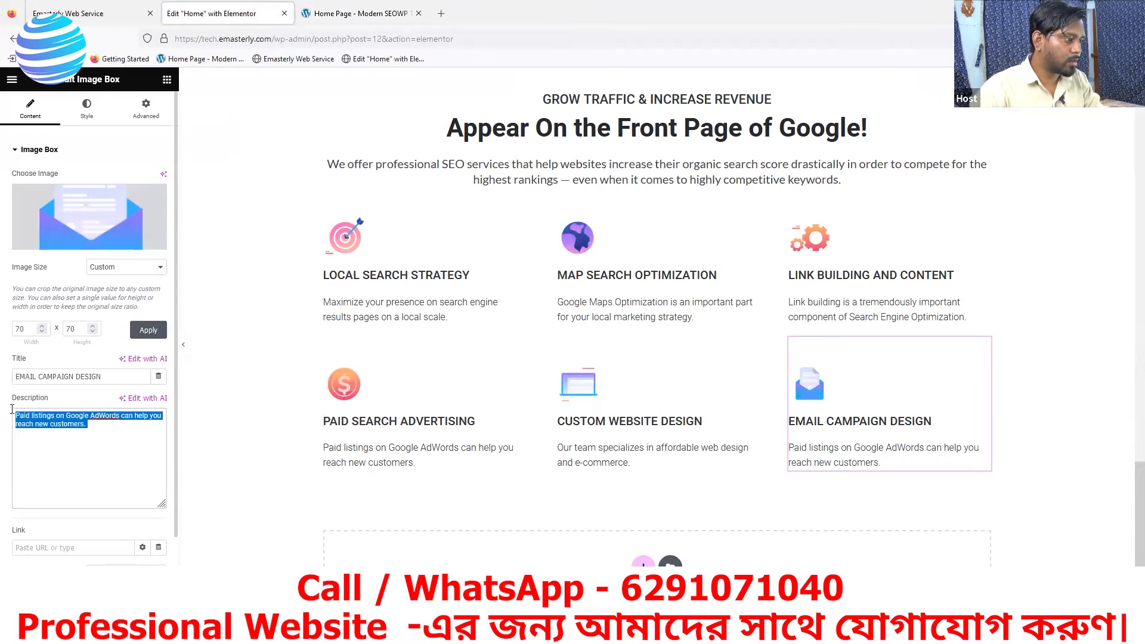
type("Custom email templates that speak to your customers and resonate with your brand.")
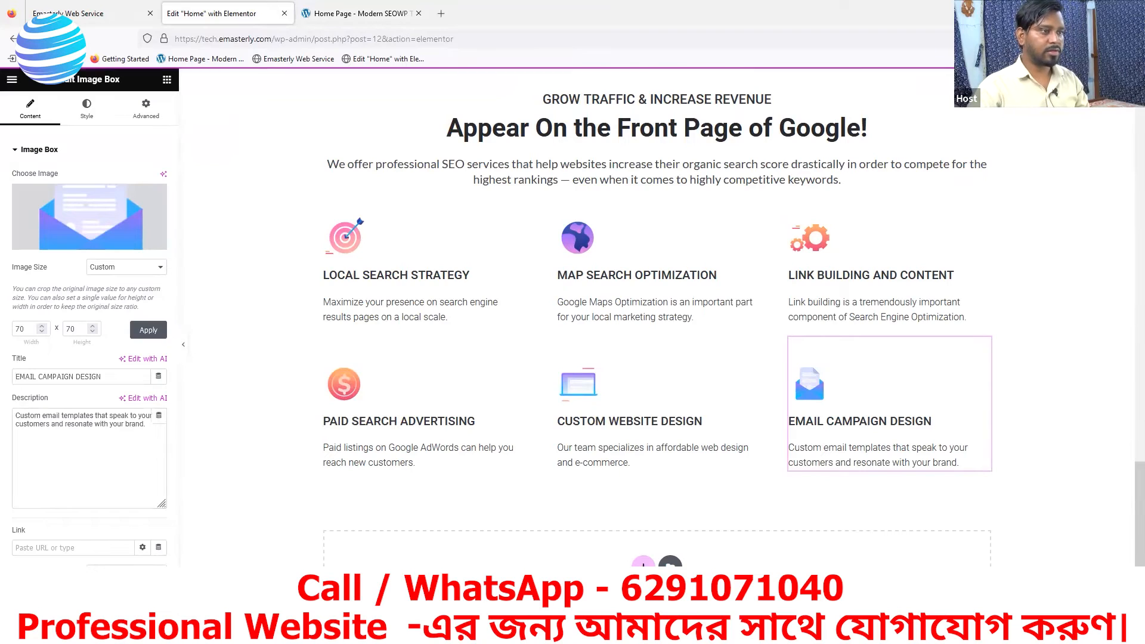
- Check the reference heading spacing, then unlink the GROW TRAFFIC & INCREASE REVENUE heading's margins and set its bottom margin to 7 px
key("ctrl+Tab")
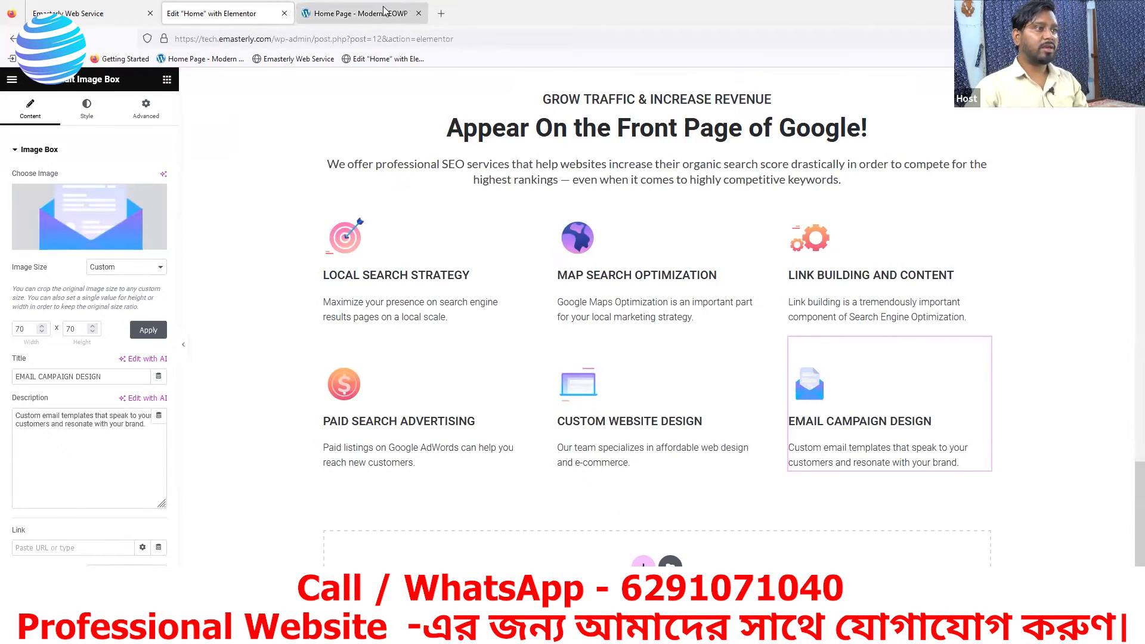
scroll(596, 286, "up", 4)
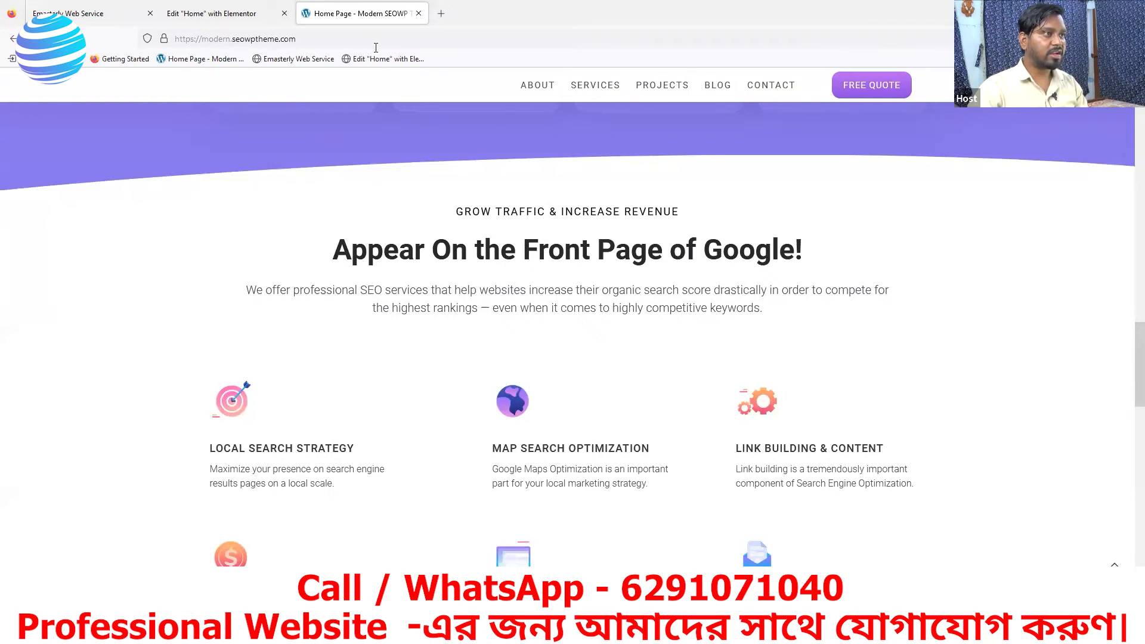
left_click(214, 13)
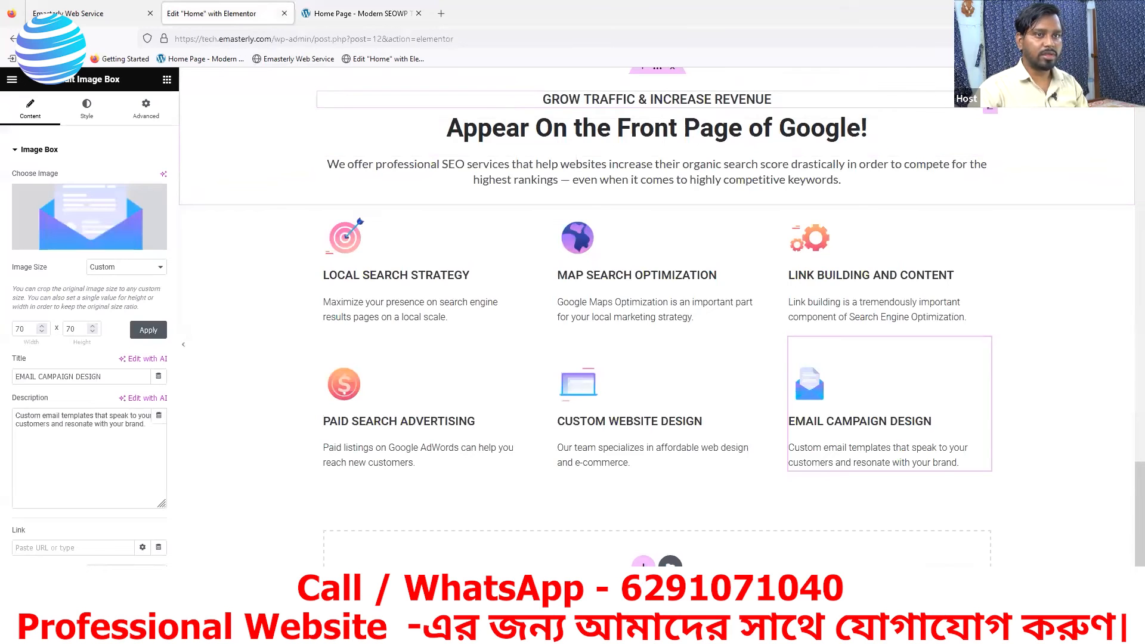
left_click(992, 113)
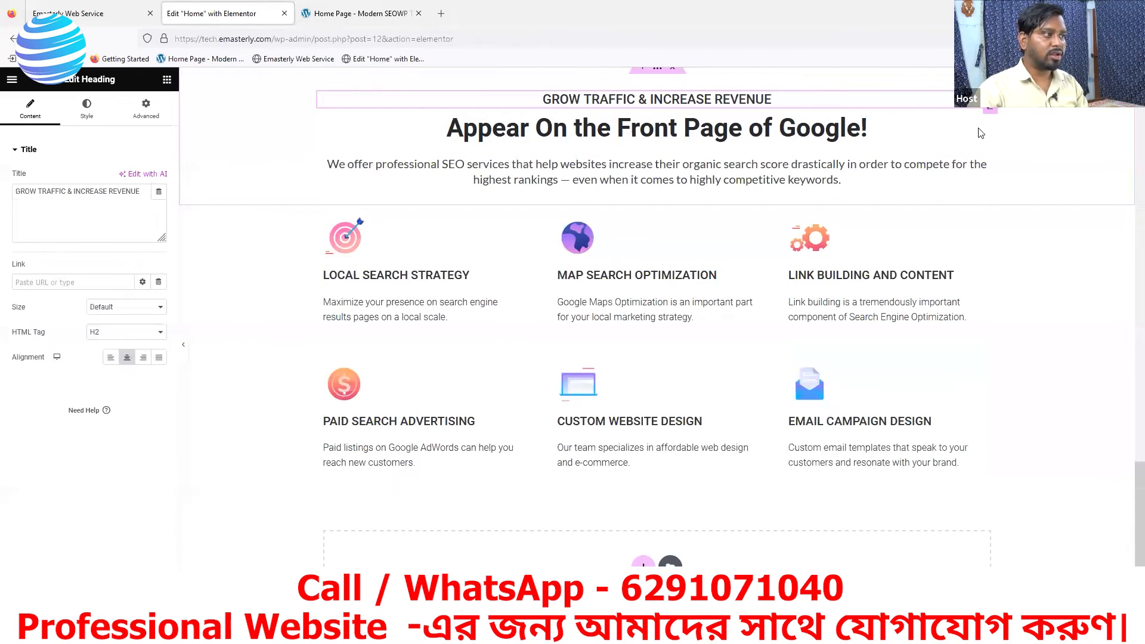
left_click(146, 111)
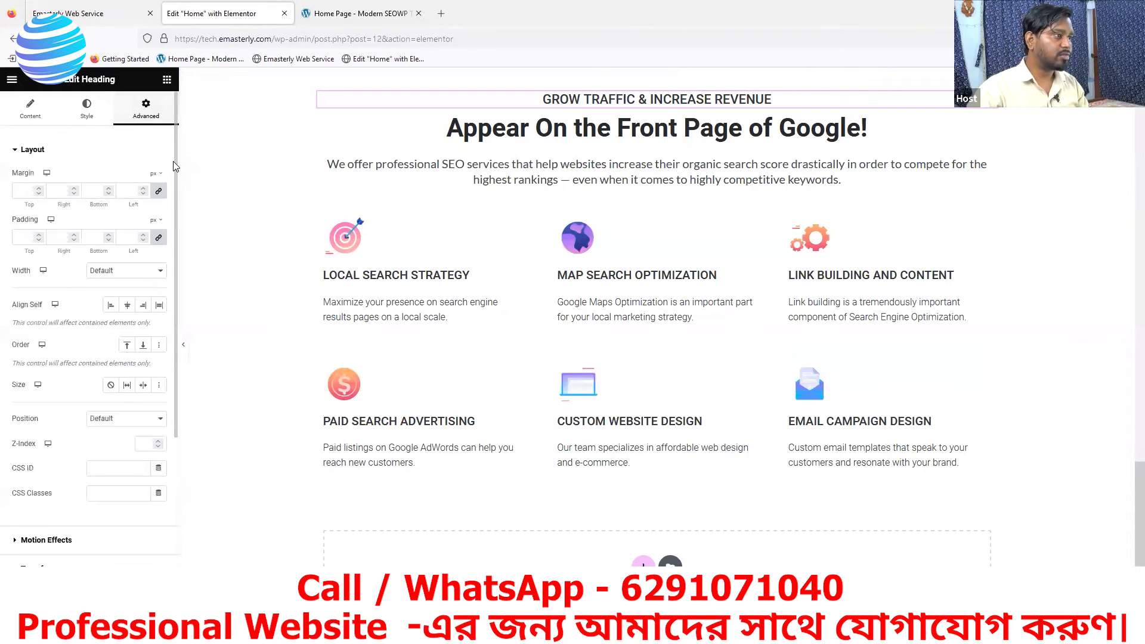
left_click(158, 195)
left_click(109, 188)
left_click(109, 188)
left_click(109, 189)
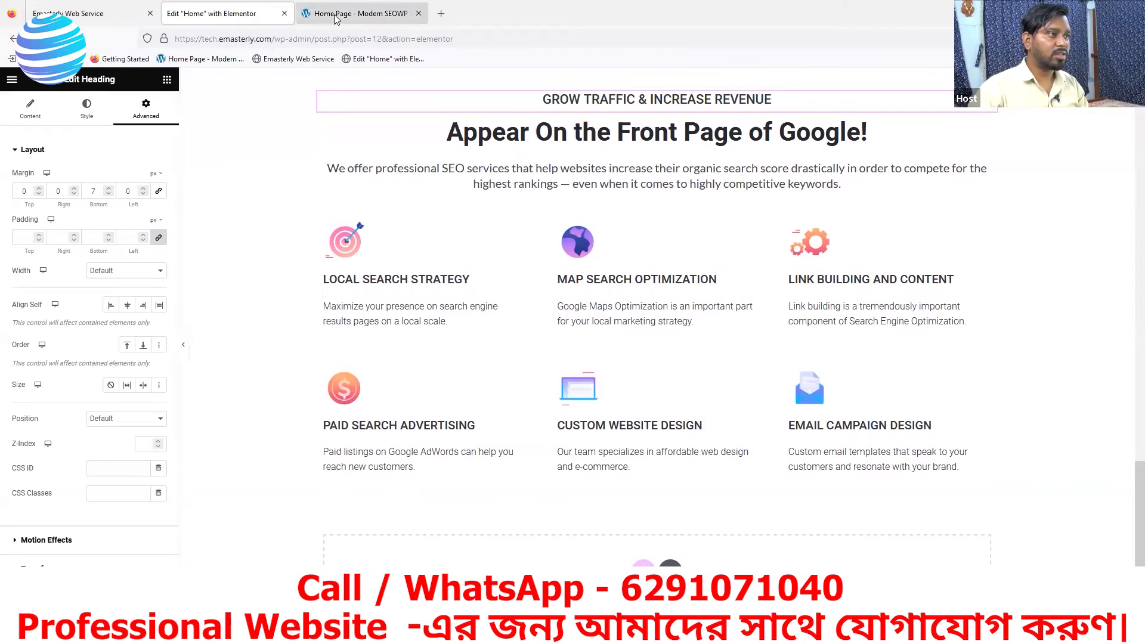
- Compare the heading gap with the reference page and increase the GROW TRAFFIC & INCREASE REVENUE heading's bottom margin to 12 px
left_click(336, 18)
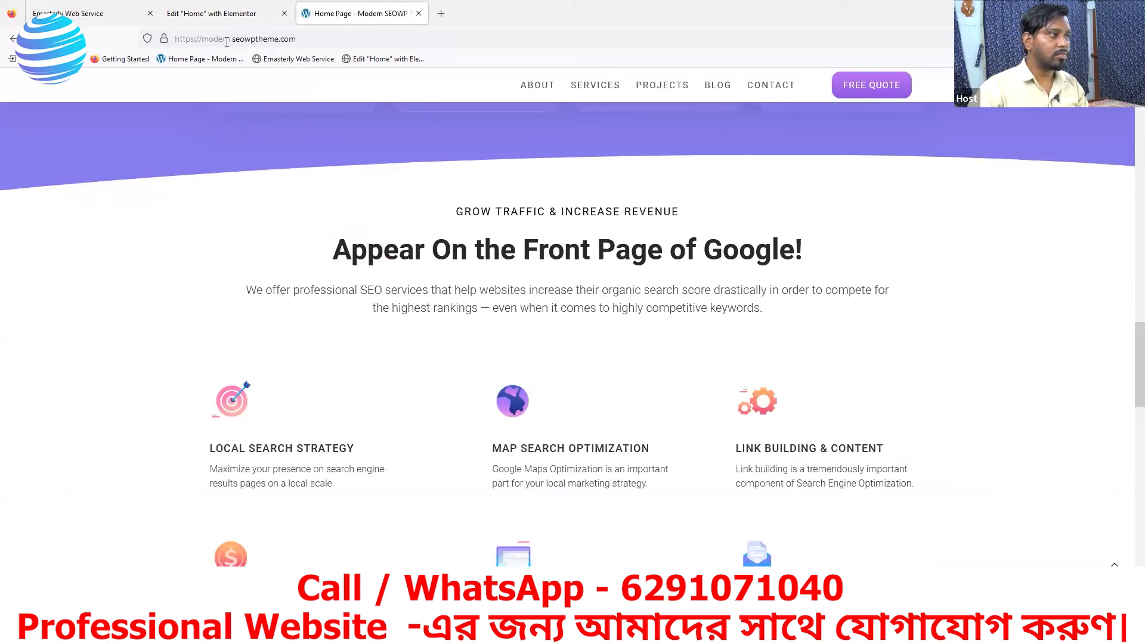
left_click(218, 13)
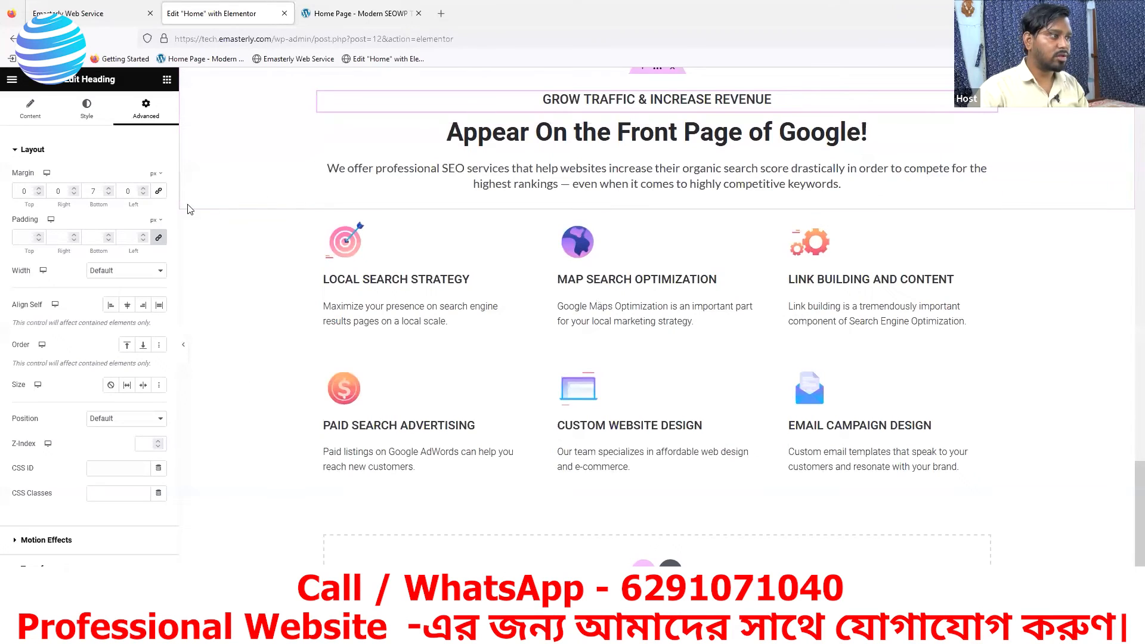
left_click(108, 189)
left_click(108, 188)
left_click(108, 189)
left_click(108, 188)
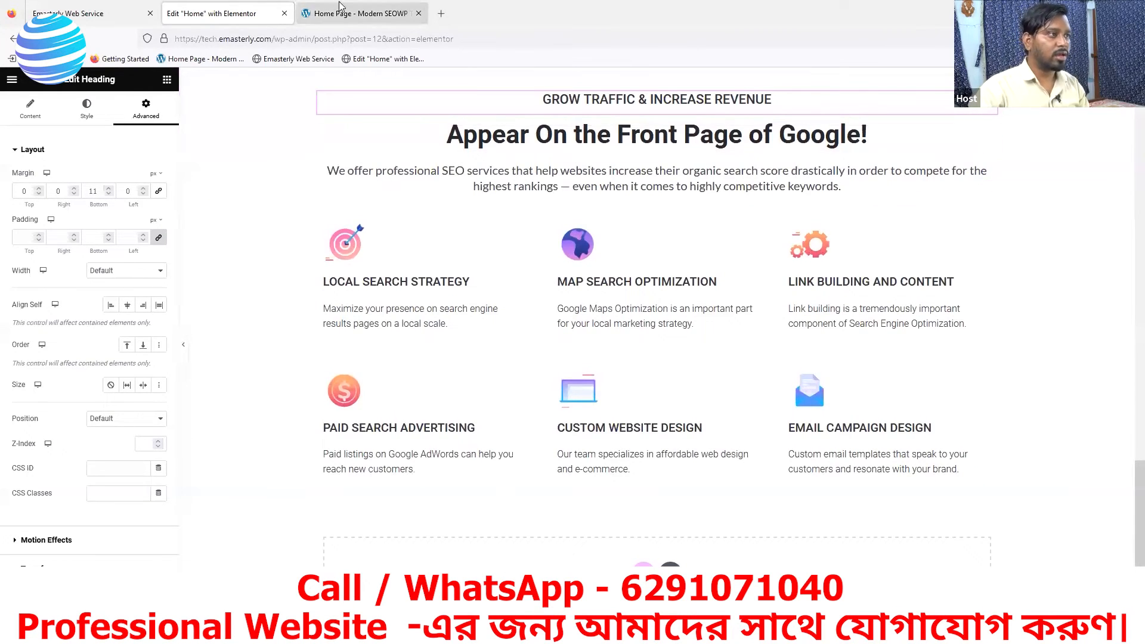
left_click(347, 18)
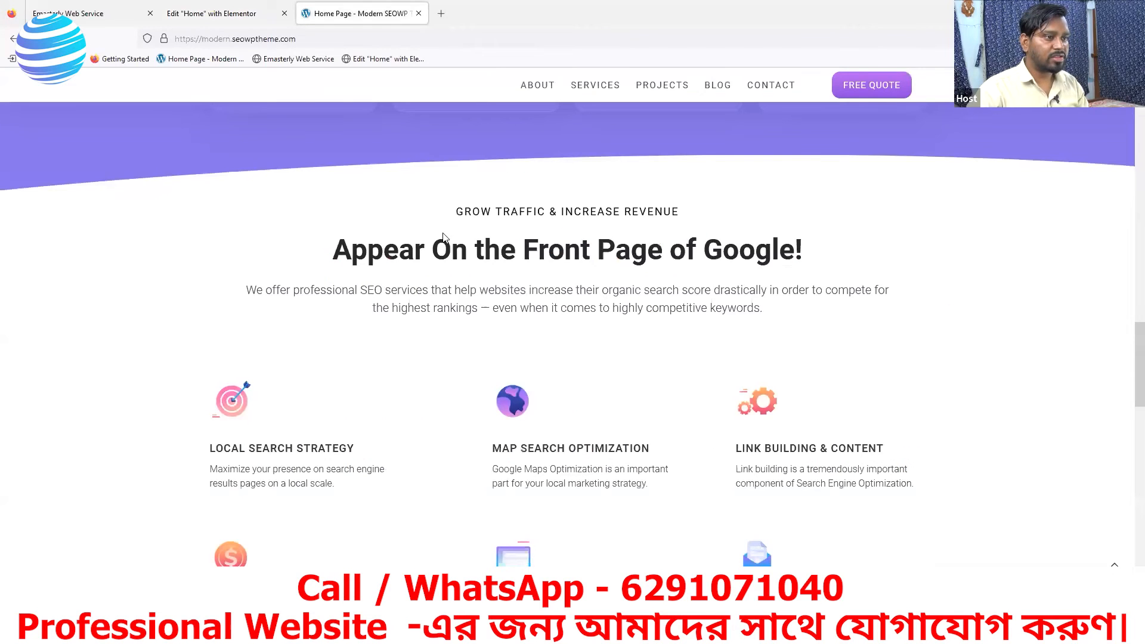
left_click(265, 18)
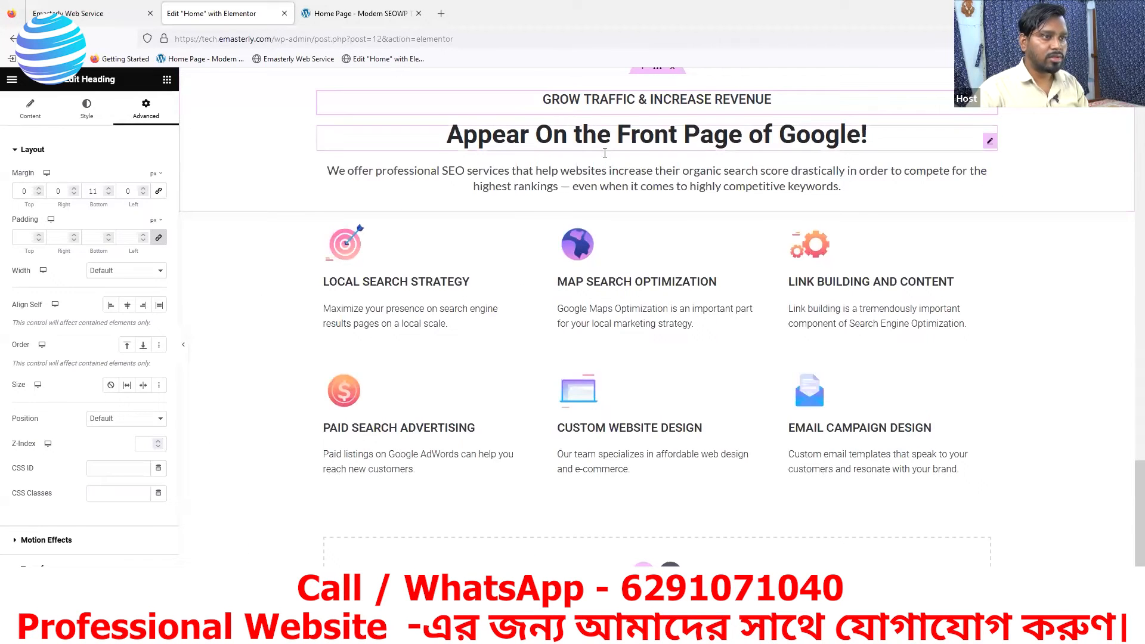
left_click(108, 188)
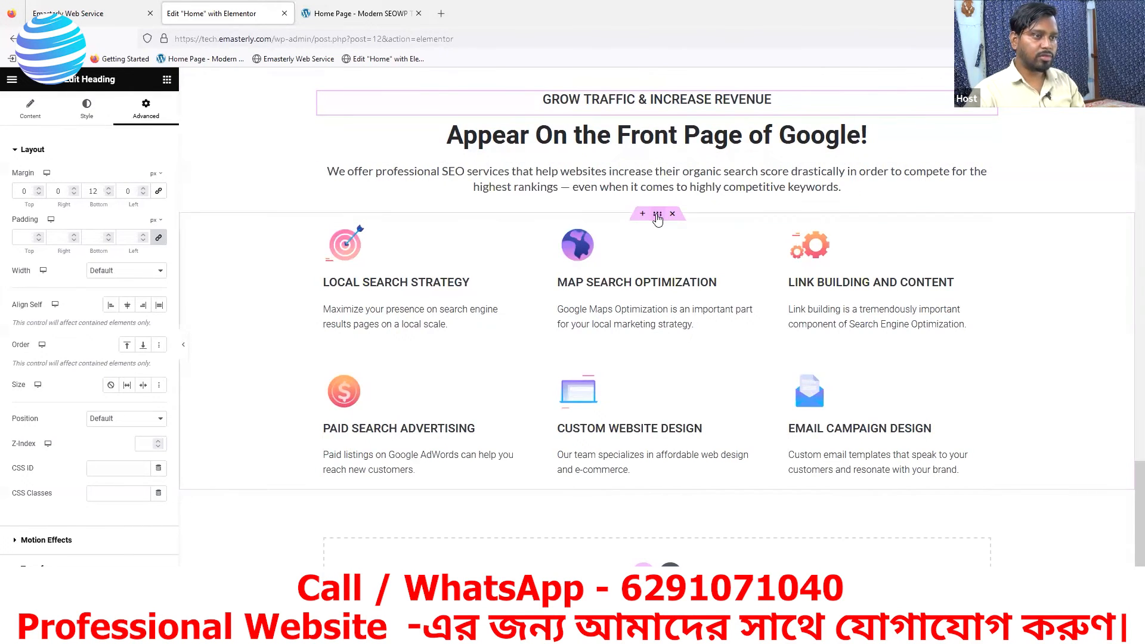
- Check the reference gap above the services grid, then unlink the grid container's margins and set its top margin to 22 px
left_click(357, 13)
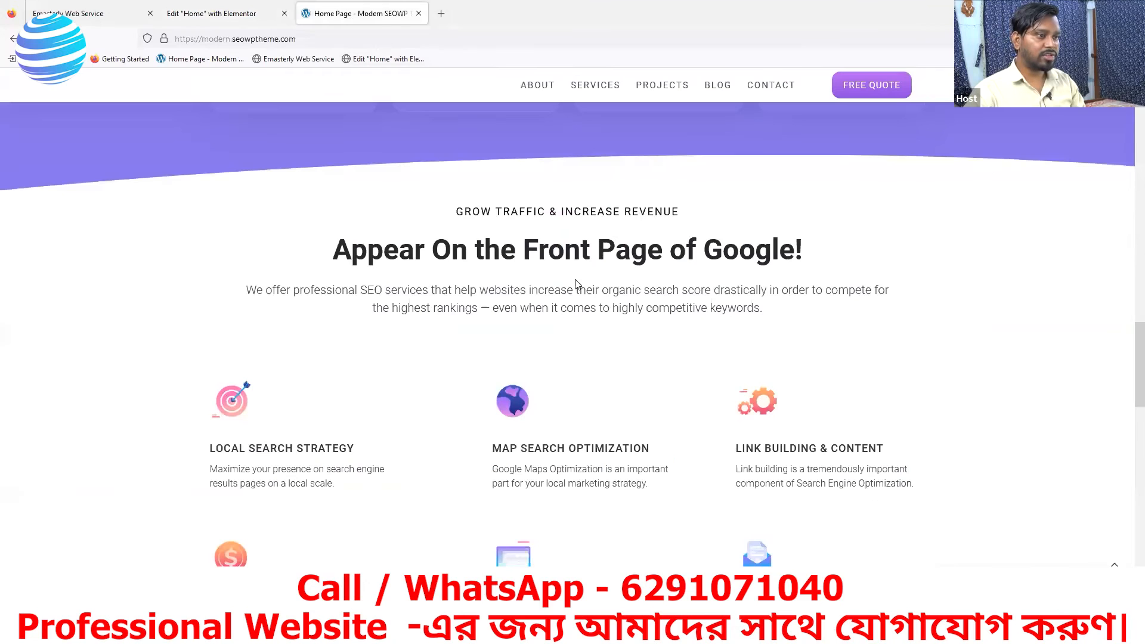
left_click(241, 22)
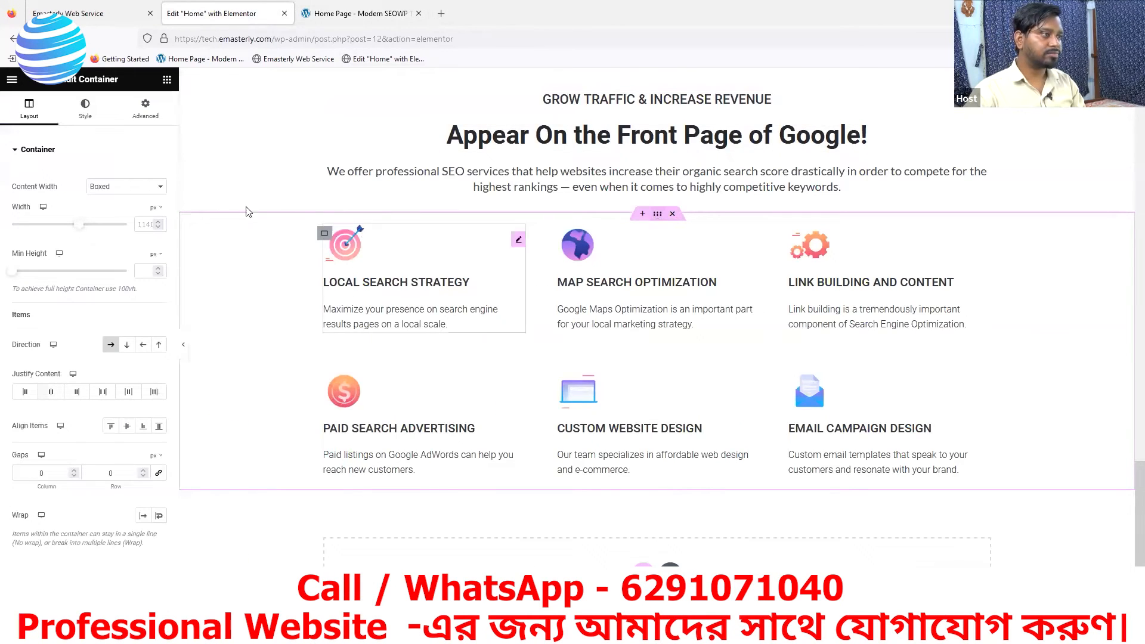
left_click(146, 109)
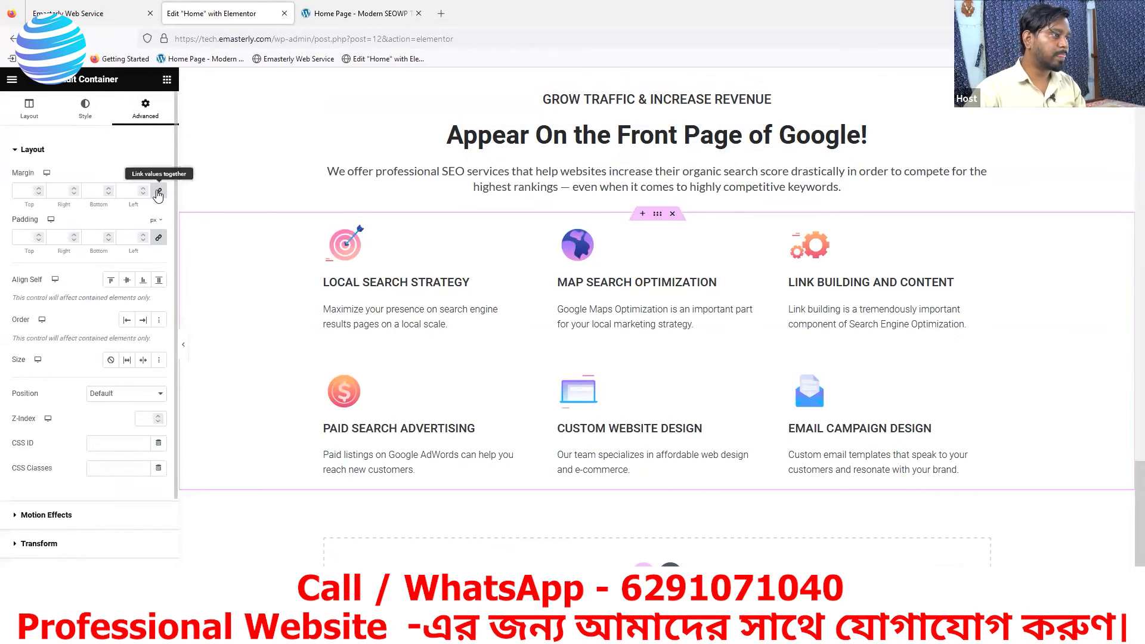
left_click(158, 191)
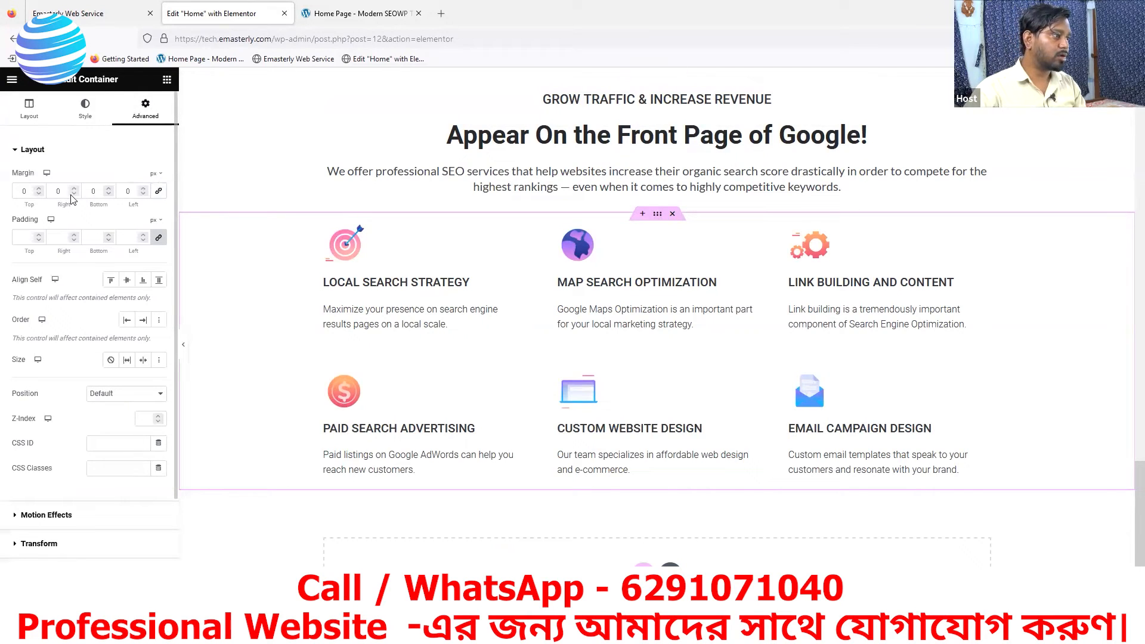
double_click(39, 189)
double_click(39, 189)
triple_click(38, 189)
double_click(39, 189)
double_click(38, 189)
triple_click(39, 189)
triple_click(38, 189)
double_click(39, 189)
triple_click(39, 189)
- Compare the grid spacing with the reference again and increase the services grid container's top margin to 35 px
left_click(325, 12)
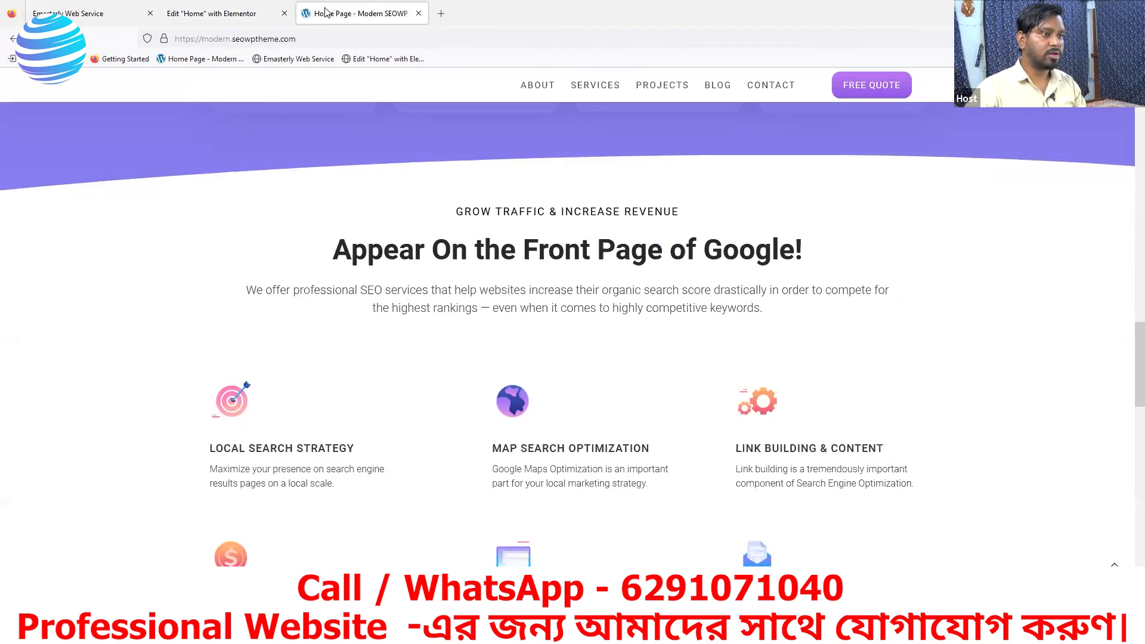
left_click(236, 15)
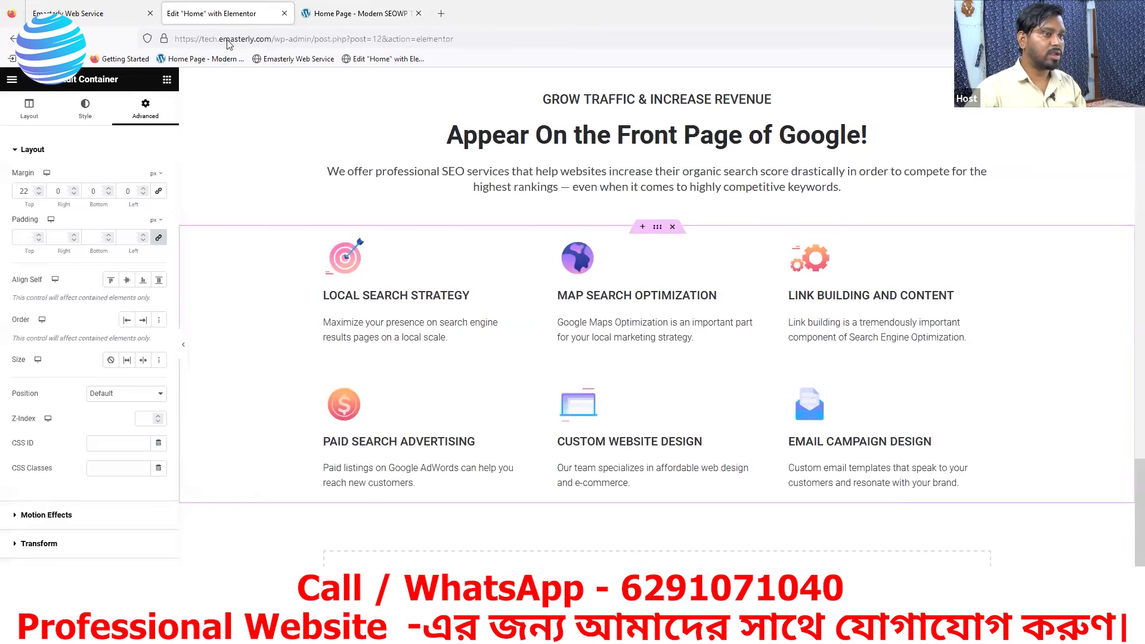
triple_click(38, 189)
triple_click(39, 189)
triple_click(39, 189)
triple_click(39, 189)
left_click(39, 189)
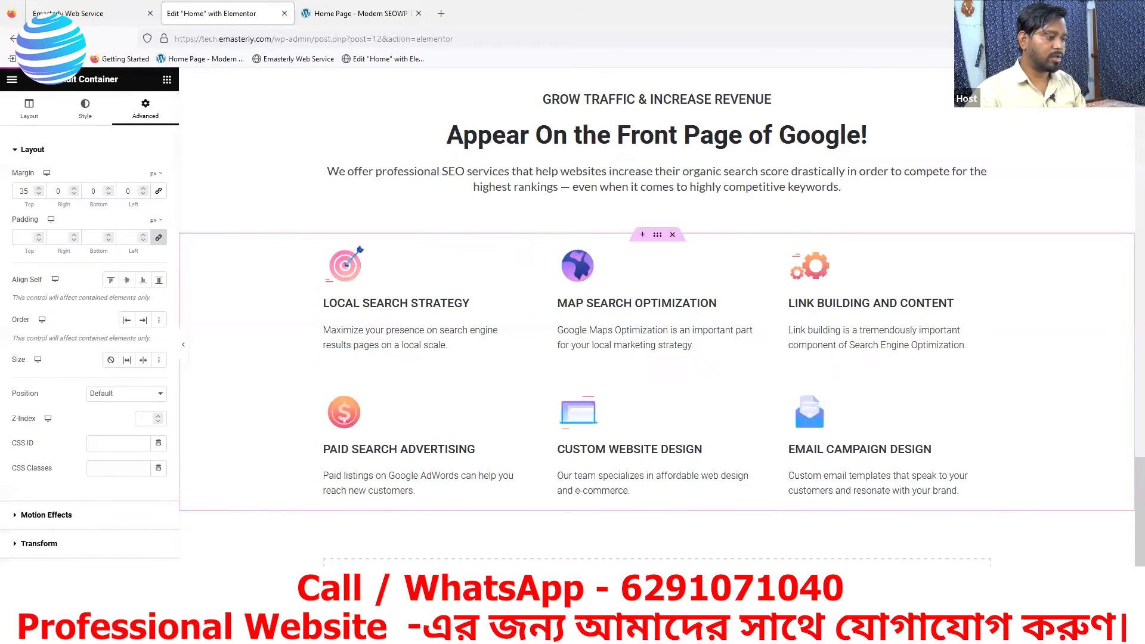
- Reload the live Emasterly page and compare its services section with the reference, including the two buttons below the grid
left_click(92, 8)
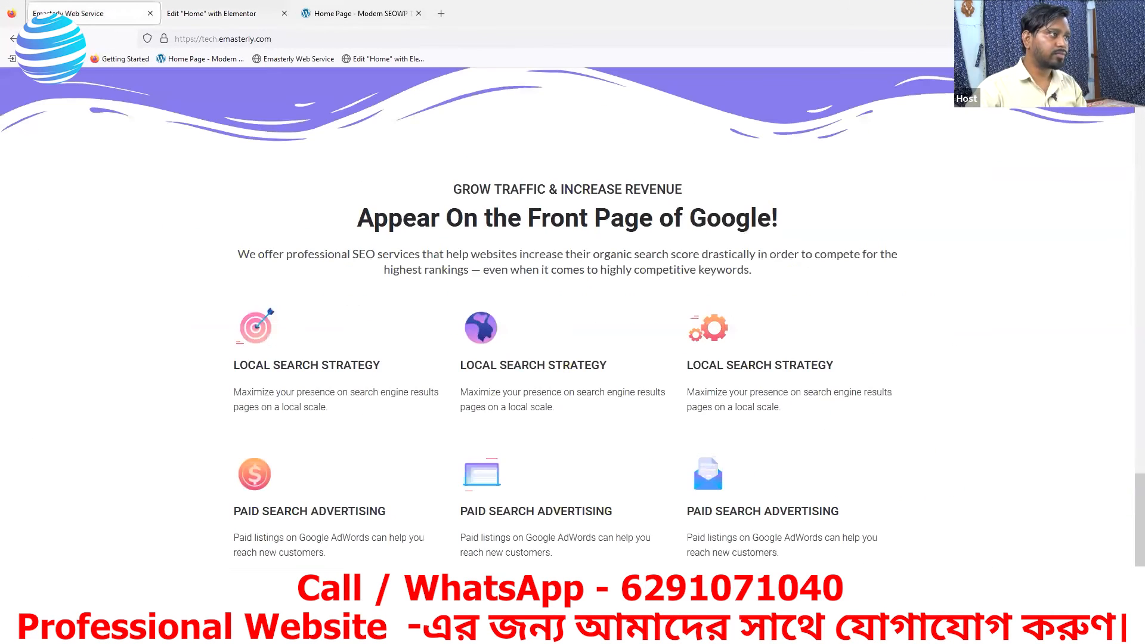
left_click(55, 39)
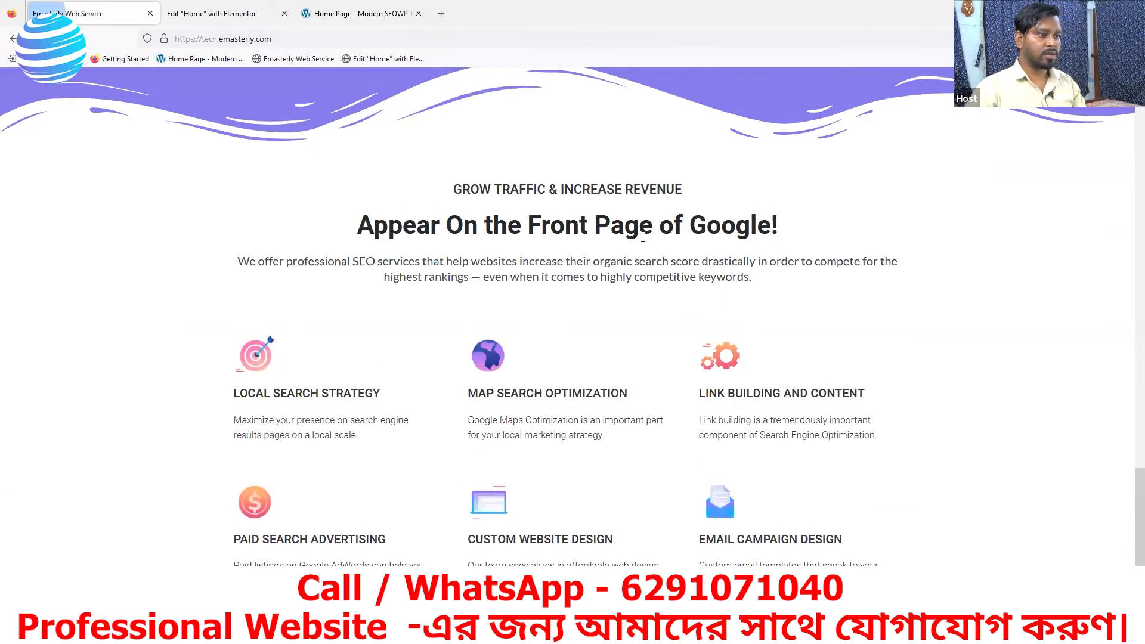
left_click(358, 13)
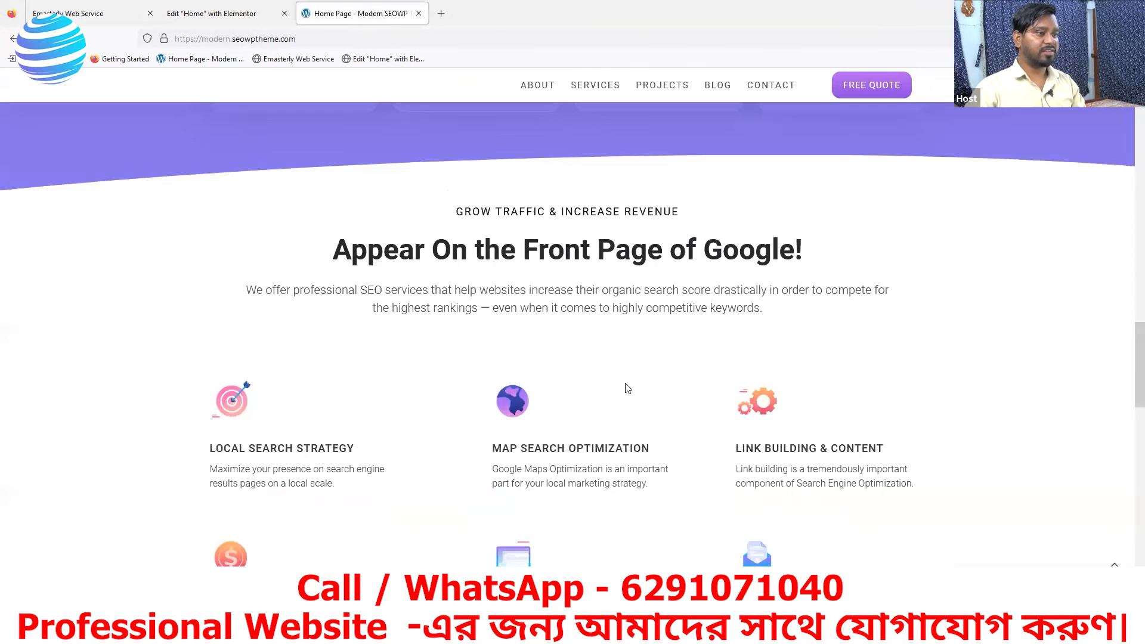
scroll(685, 397, "down", 4)
scroll(710, 398, "down", 1)
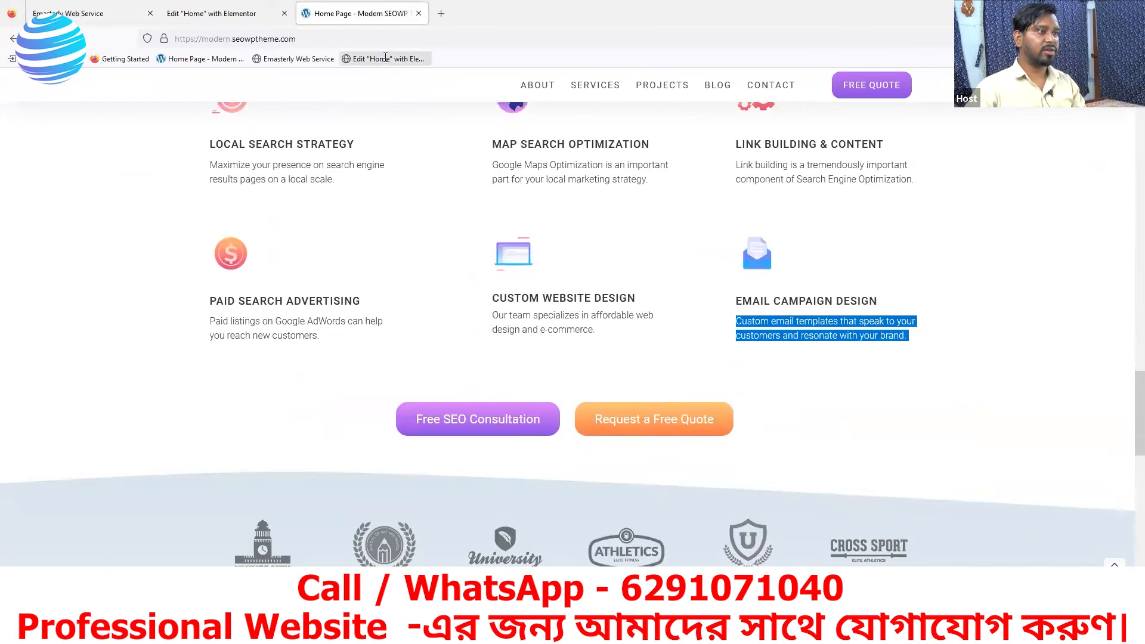
left_click(82, 13)
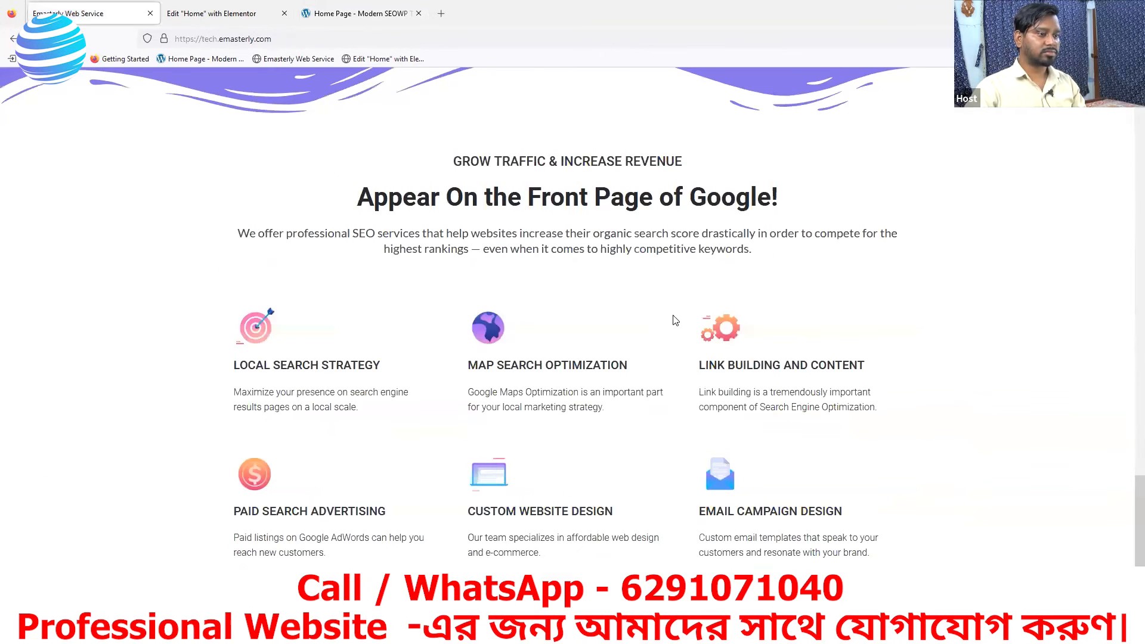
left_click(360, 15)
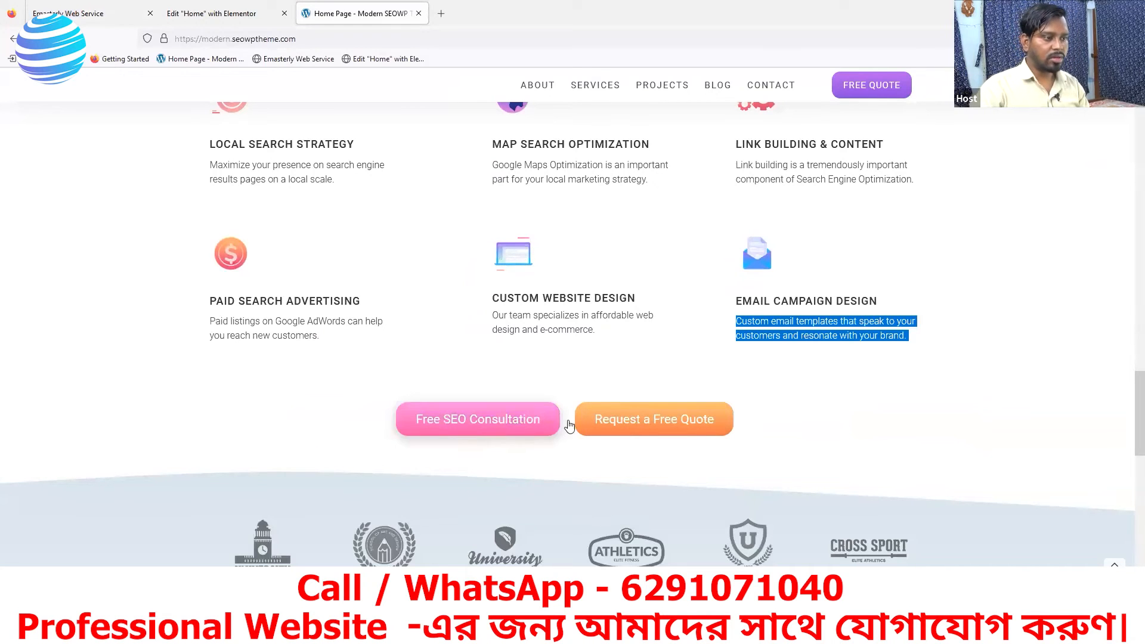
scroll(640, 420, "up", 1)
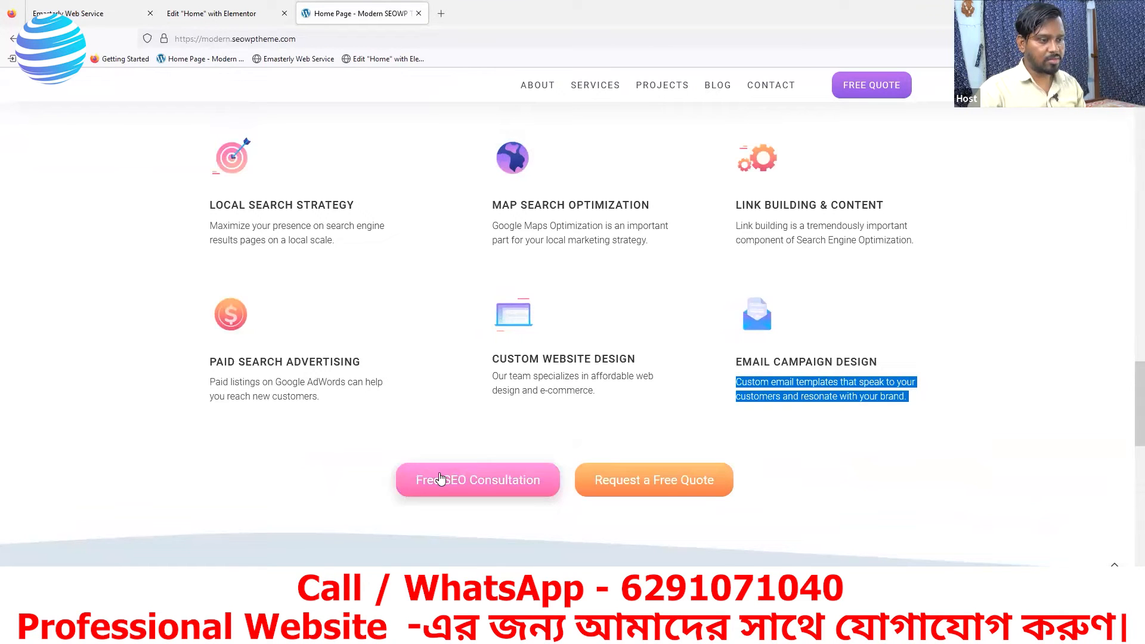
scroll(569, 485, "up", 1)
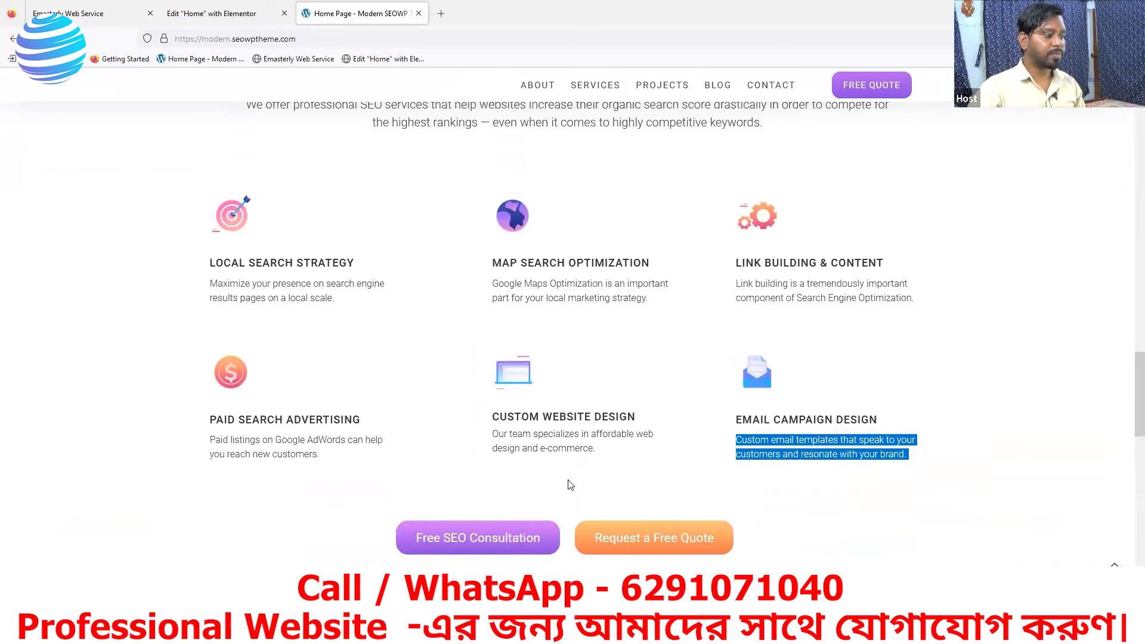
- Copy the Learn more about us button and paste it below the CUSTOM WEBSITE DESIGN box in the services grid
key("ctrl+shift+Tab")
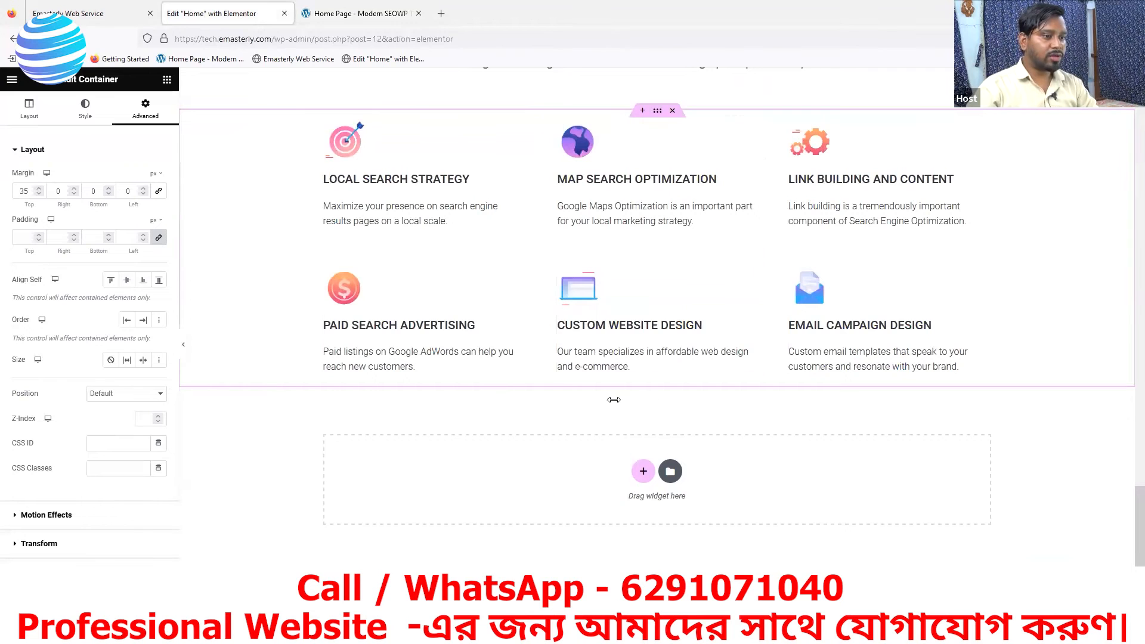
scroll(502, 338, "up", 9)
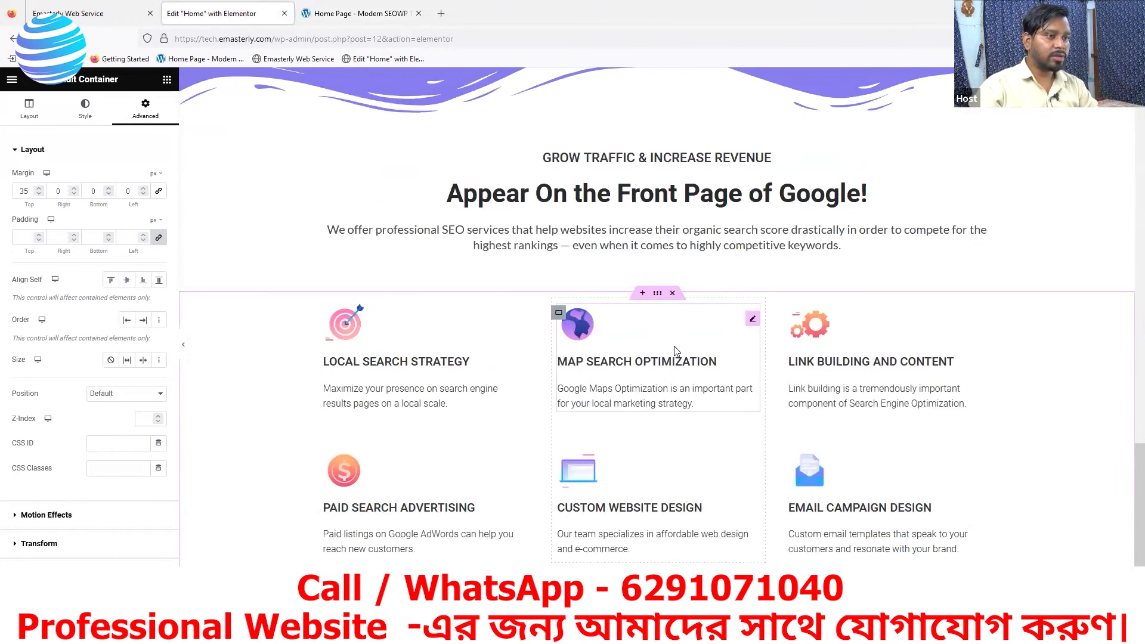
scroll(666, 313, "up", 6)
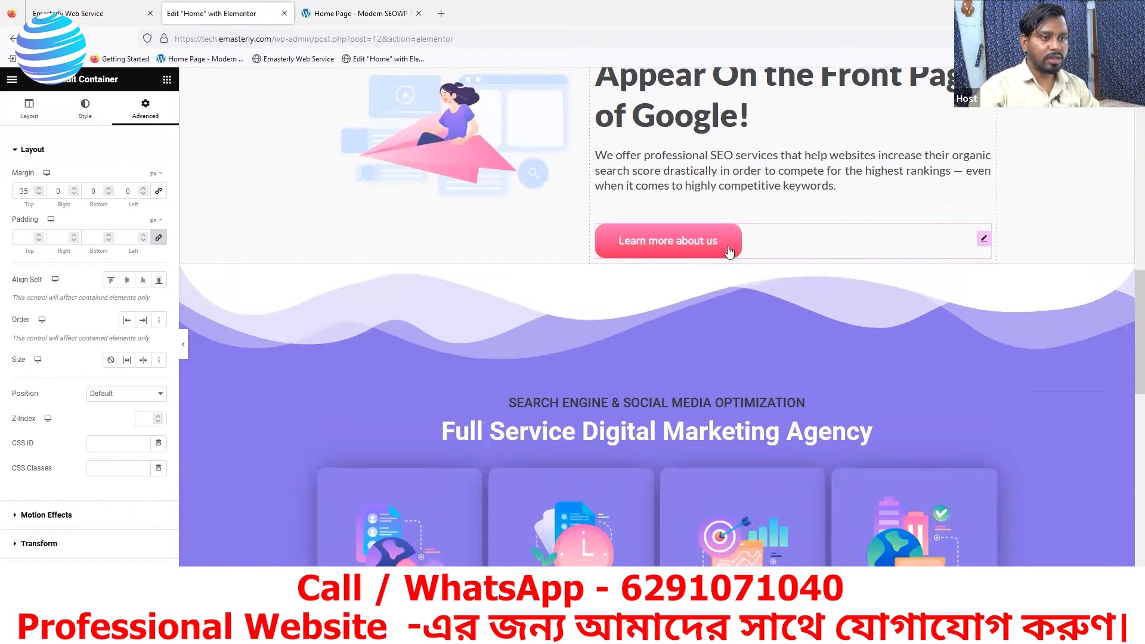
right_click(729, 251)
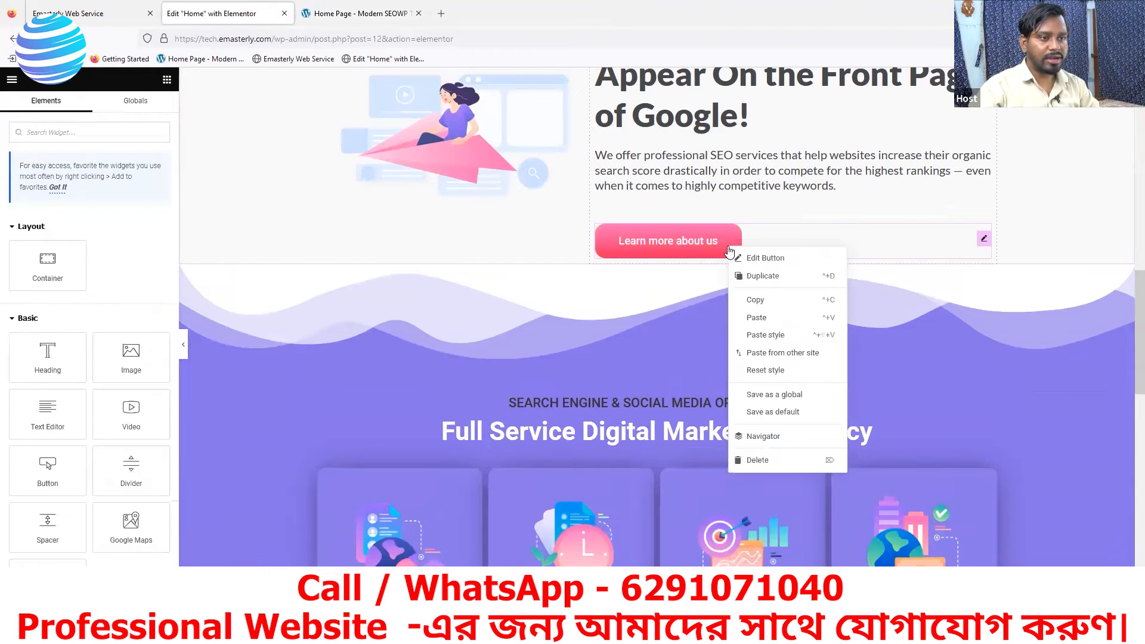
left_click(761, 302)
scroll(775, 331, "down", 16)
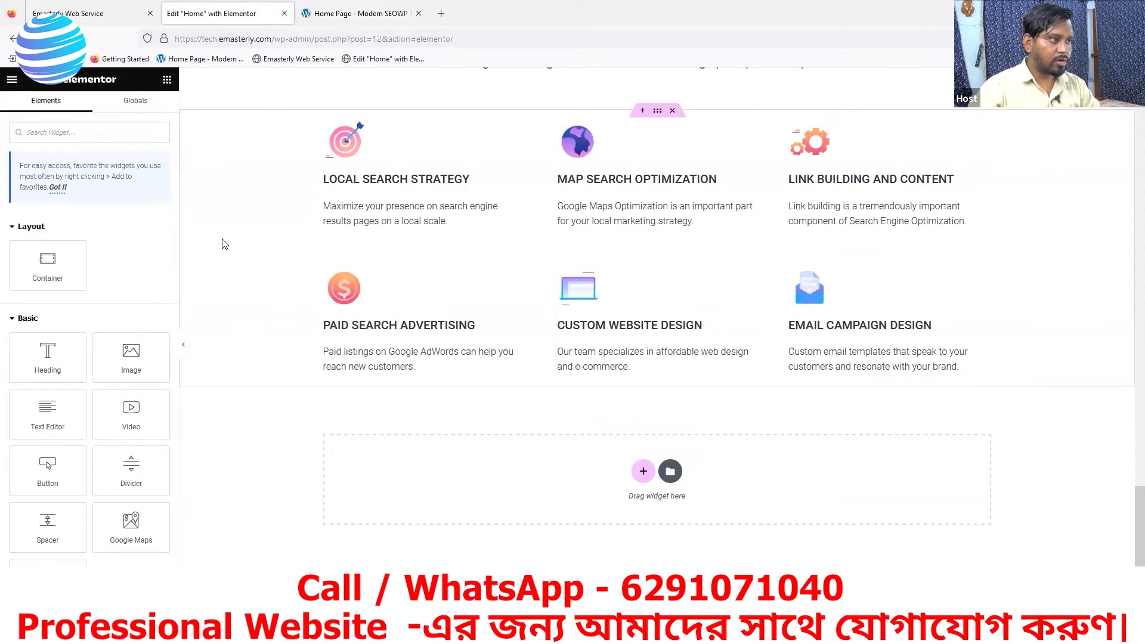
right_click(631, 386)
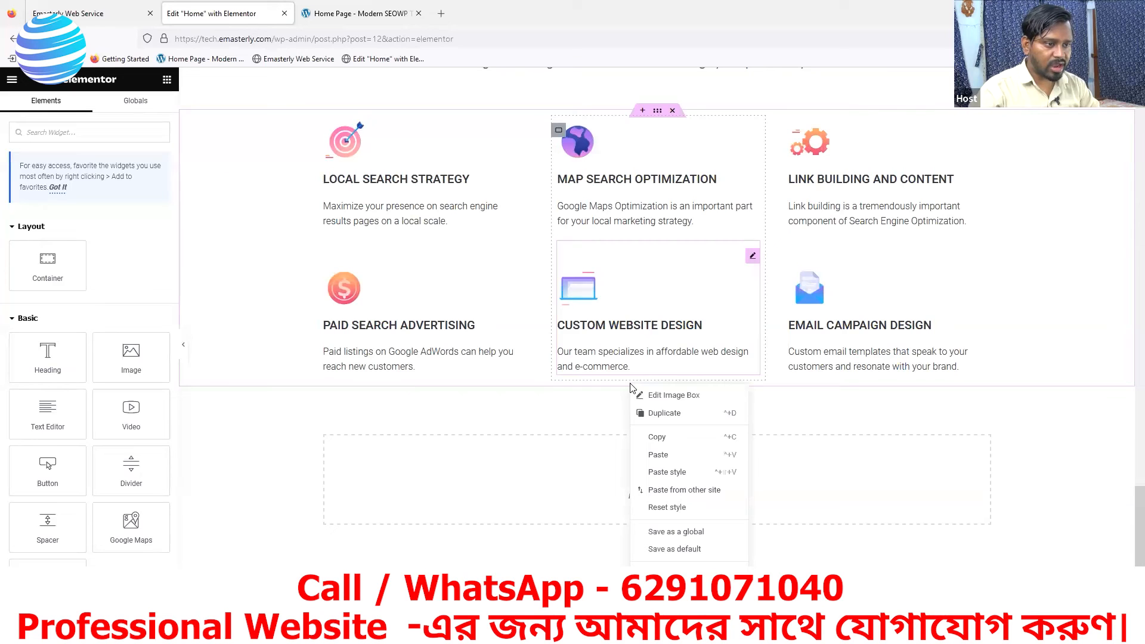
left_click(661, 455)
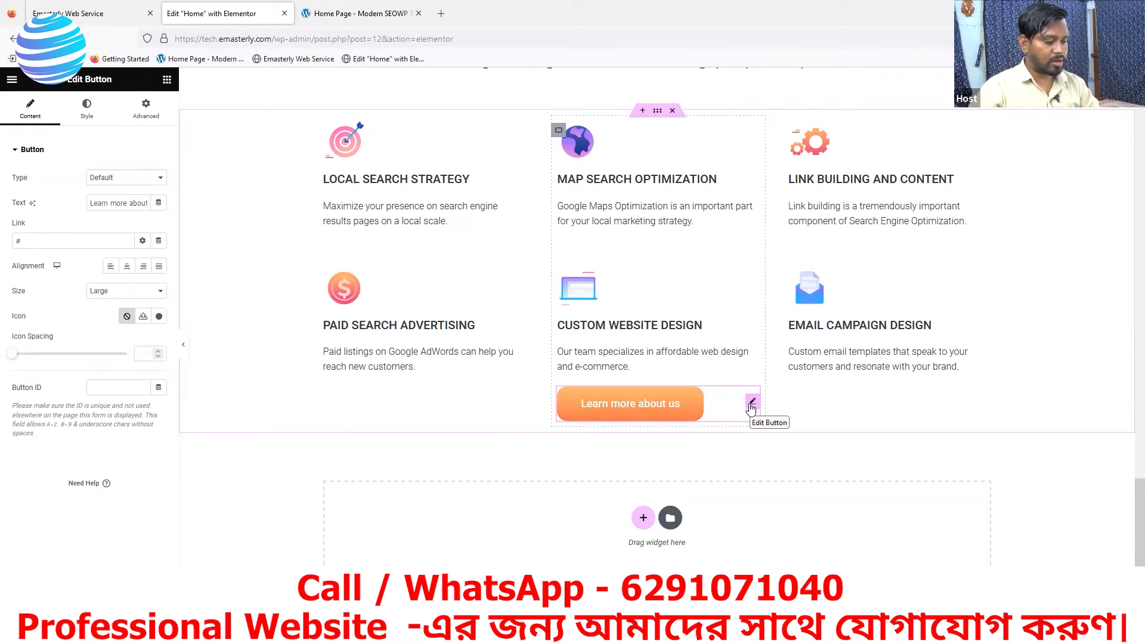
- Delete the pasted Learn more about us button from the services grid
right_click(752, 408)
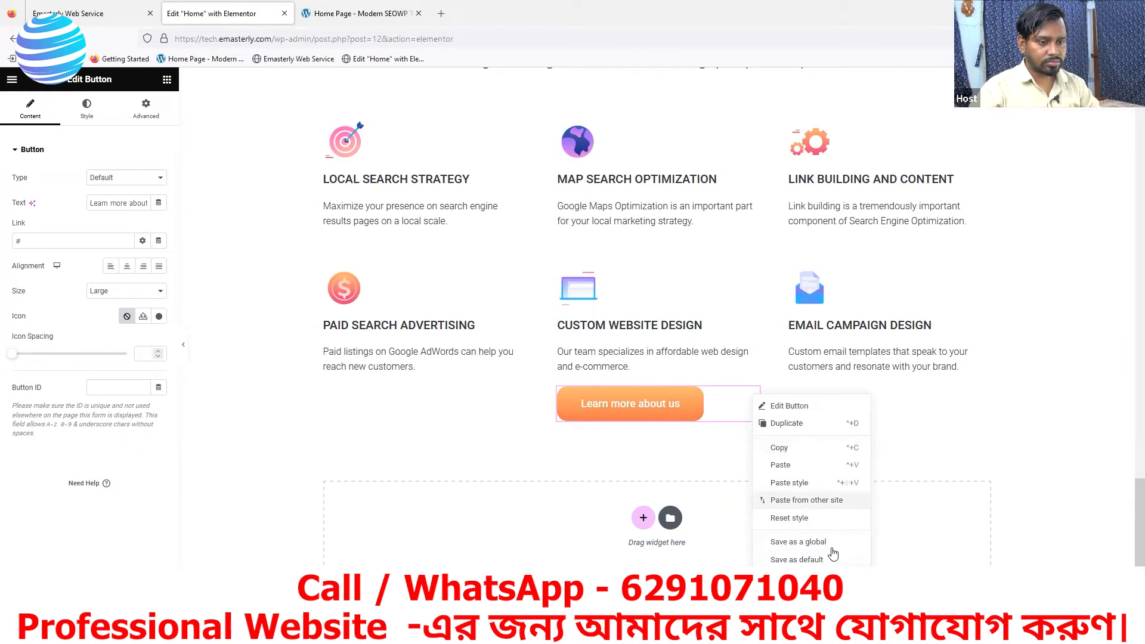
scroll(834, 394, "down", 1)
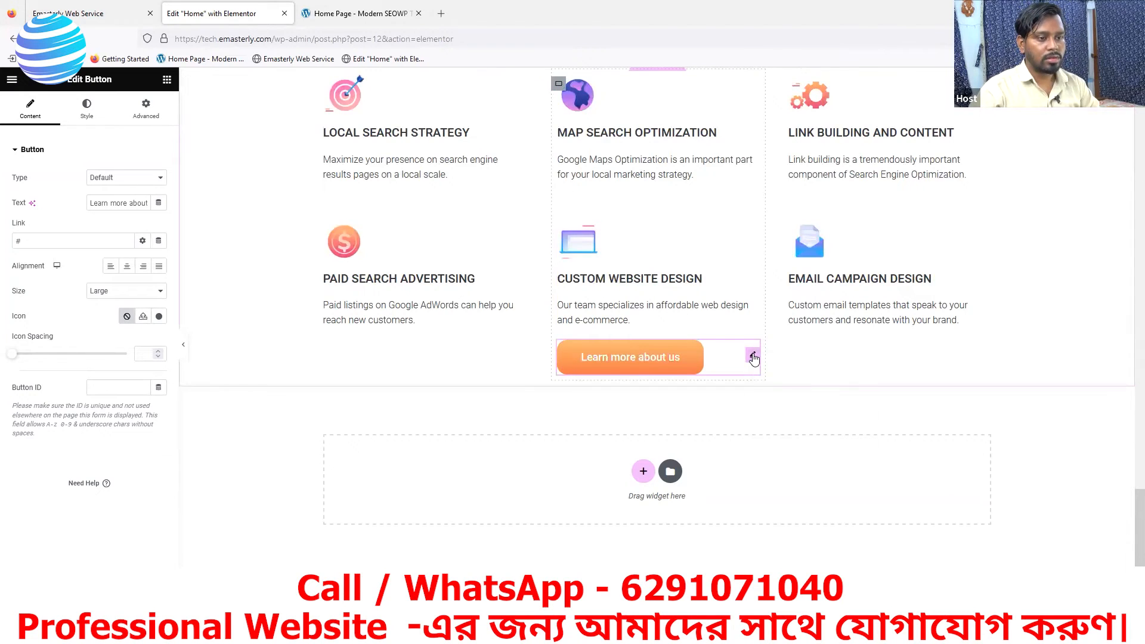
right_click(753, 358)
left_click(775, 566)
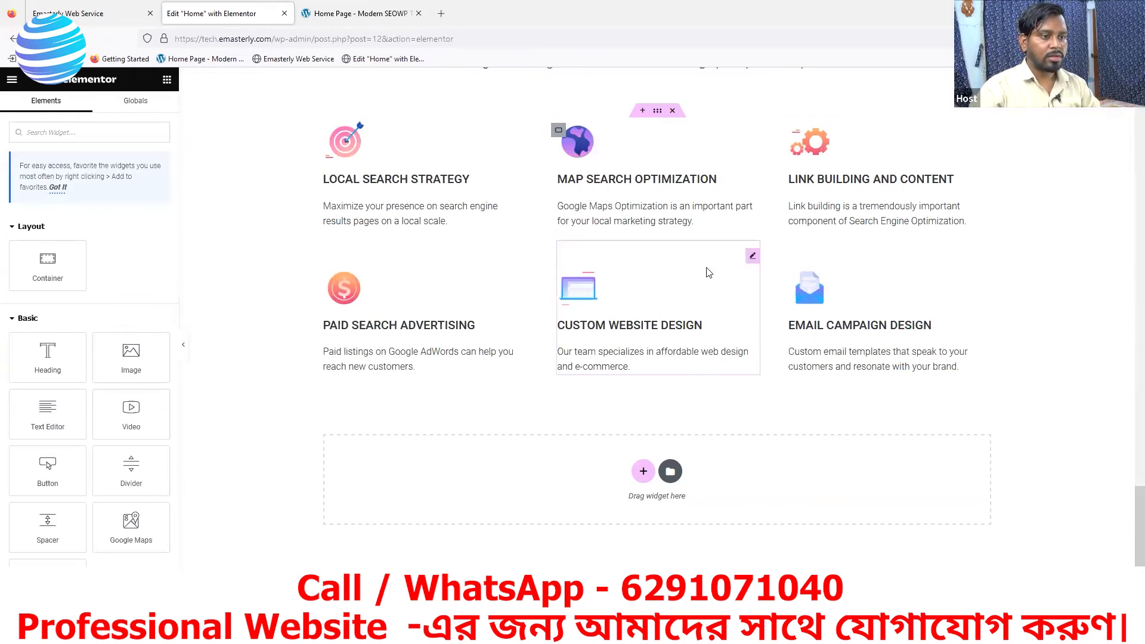
- Duplicate the original Learn more about us button and move the copy into the last SOCIAL MEDIA MARKETING card
scroll(685, 99, "up", 3)
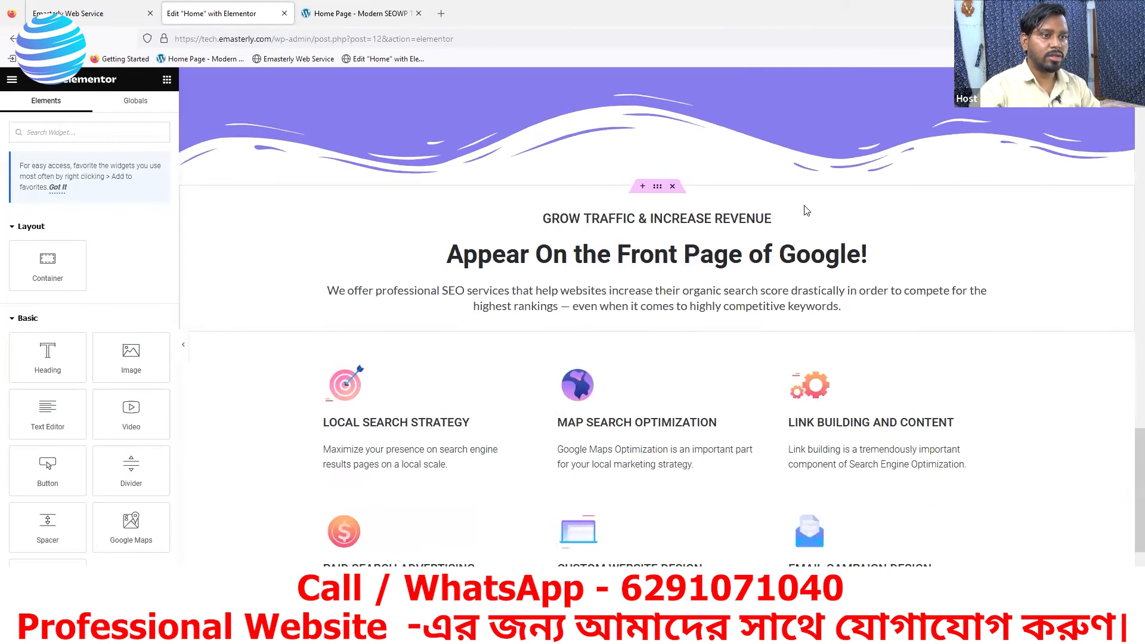
scroll(721, 160, "up", 3)
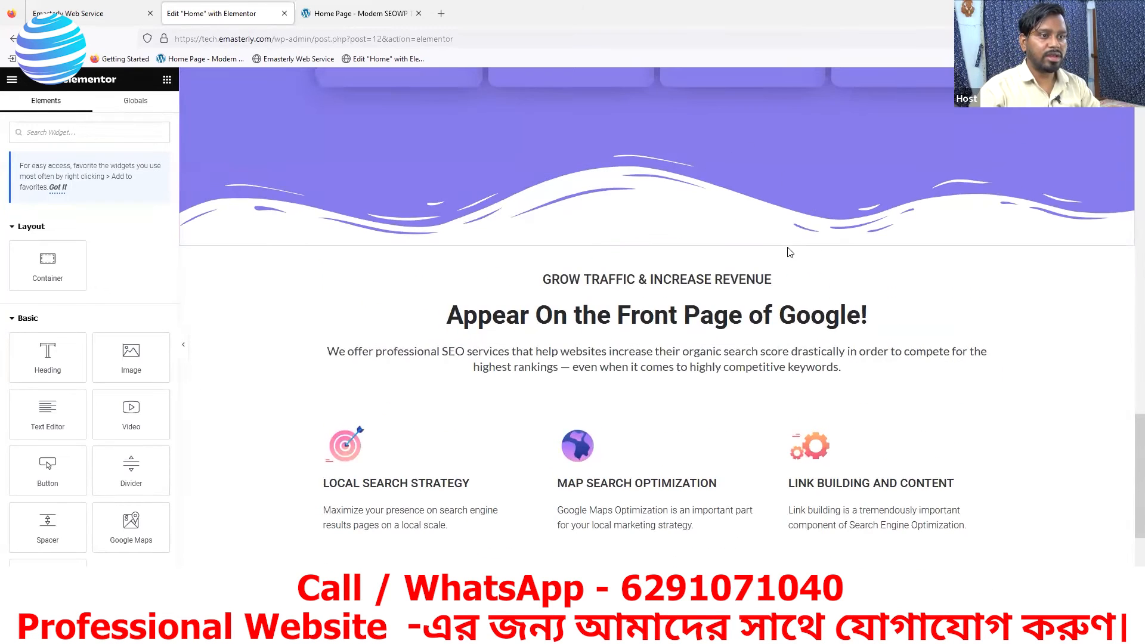
scroll(850, 217, "up", 10)
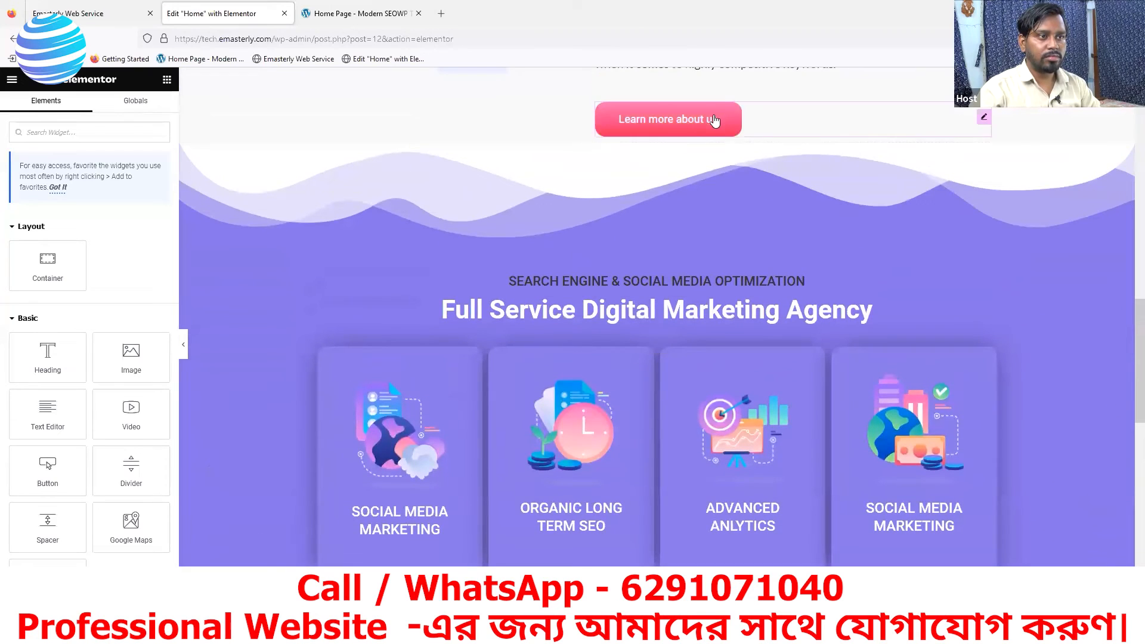
right_click(723, 127)
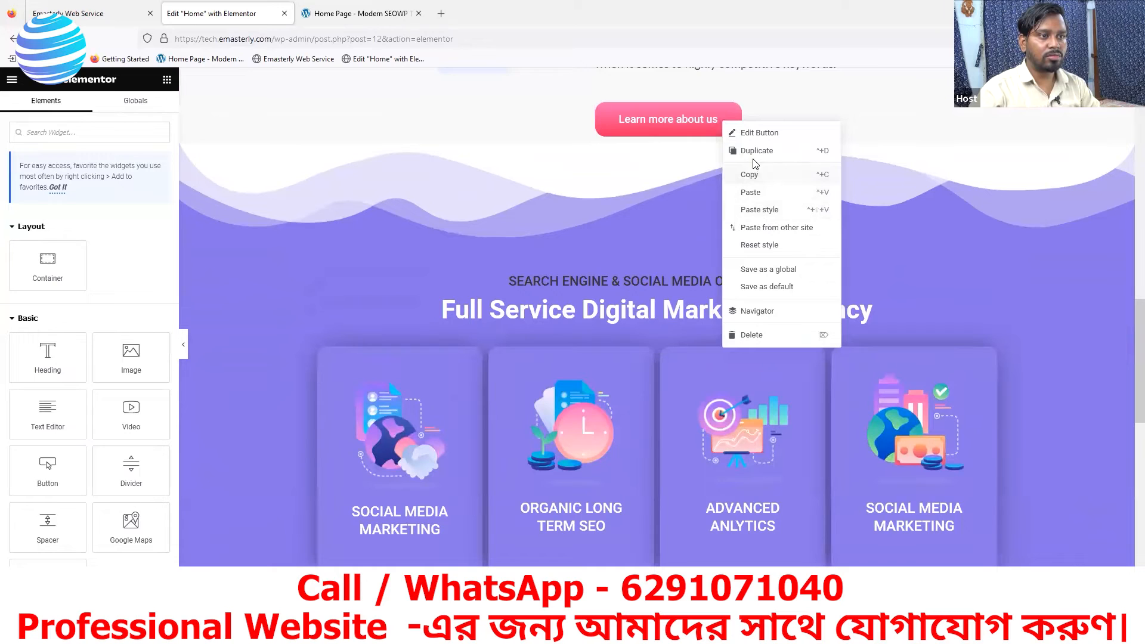
left_click(755, 152)
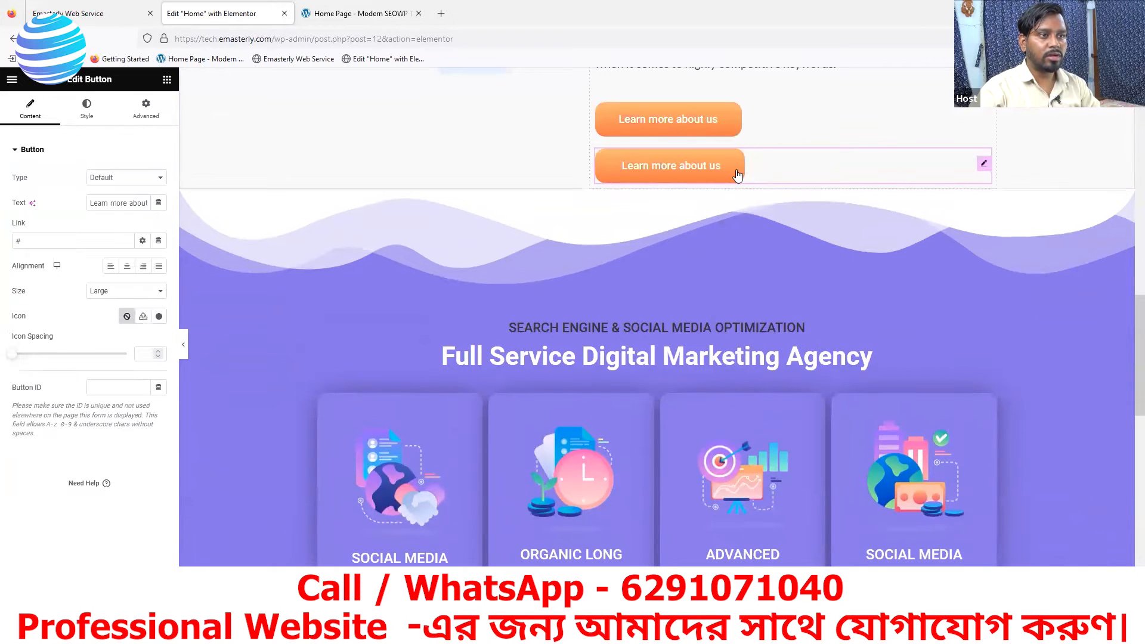
left_click_drag(728, 176, 899, 526)
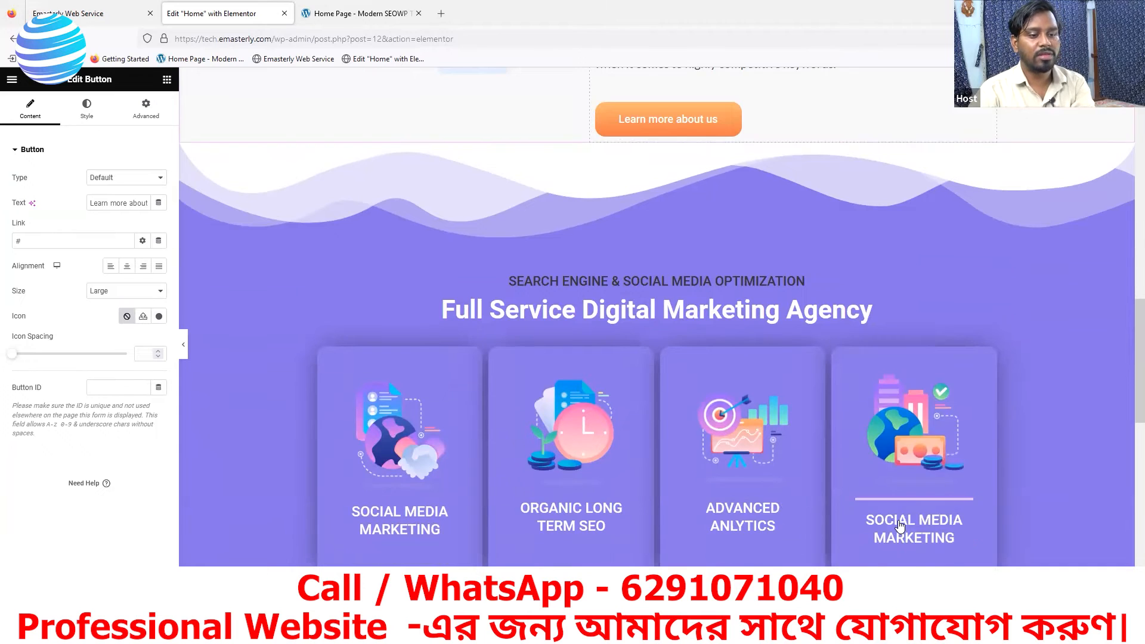
- Move the duplicated button from the card to below the description under Appear On the Front Page of Google!
scroll(913, 420, "down", 5)
scroll(905, 336, "down", 3)
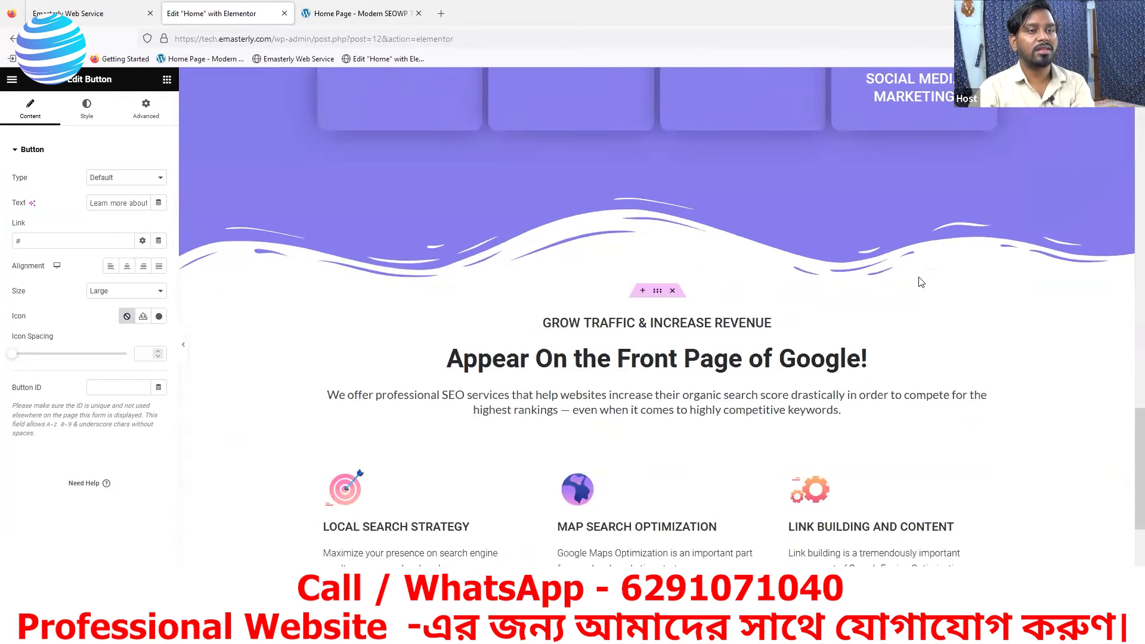
scroll(895, 301, "up", 2)
scroll(893, 297, "down", 1)
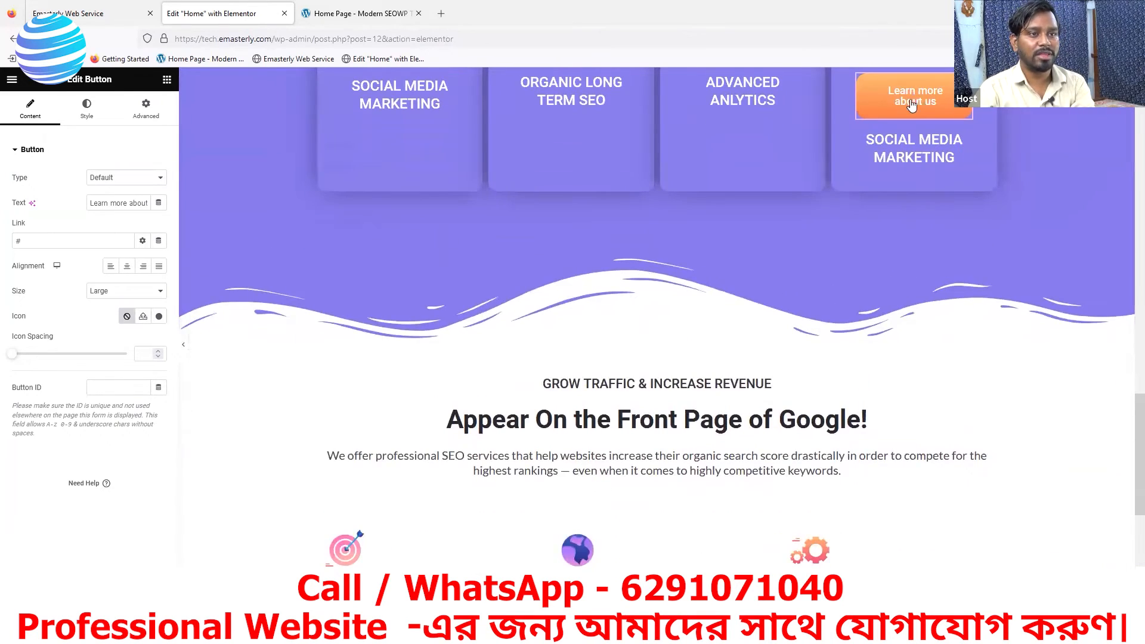
left_click_drag(914, 101, 710, 505)
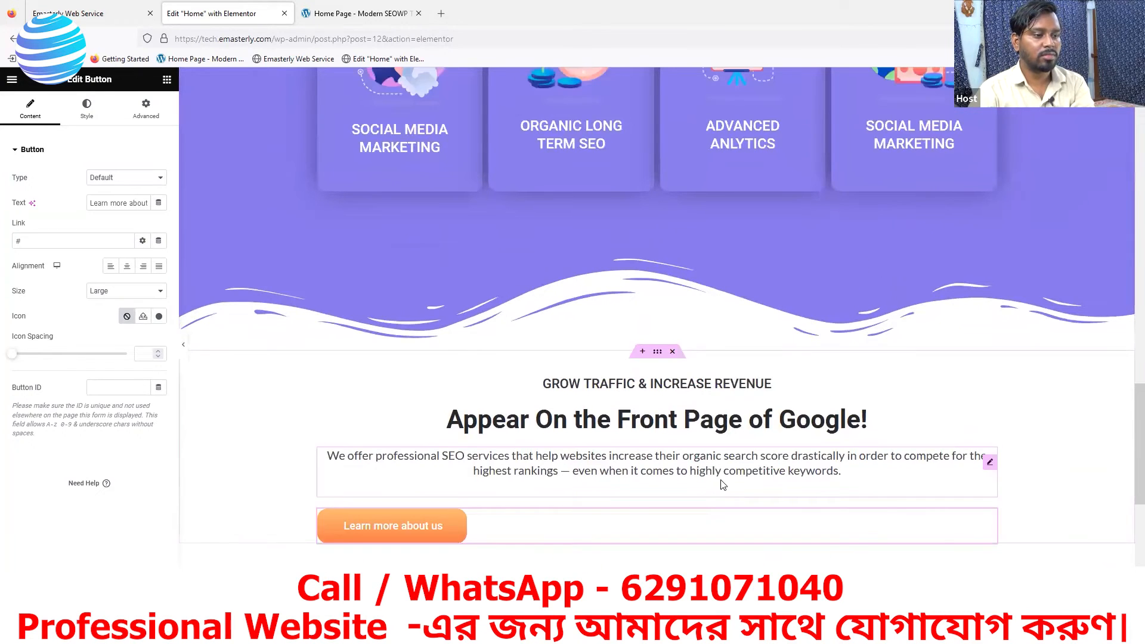
- Add a single-column container with downward direction below the services grid and move the Learn more about us button into it
scroll(536, 298, "down", 5)
left_click_drag(405, 105, 435, 98)
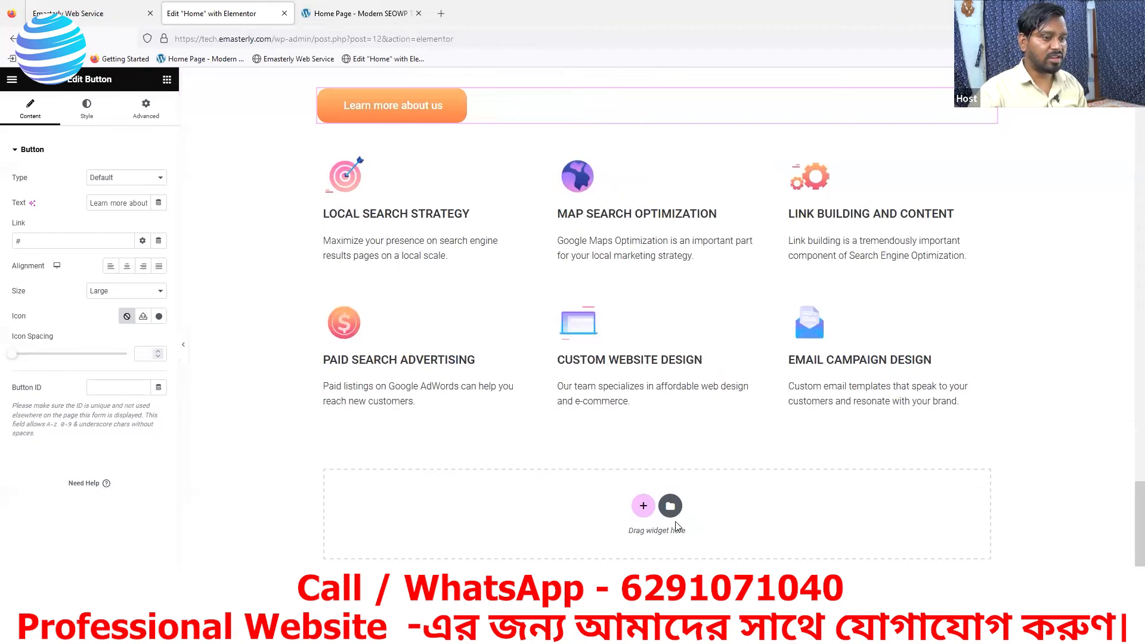
left_click(643, 506)
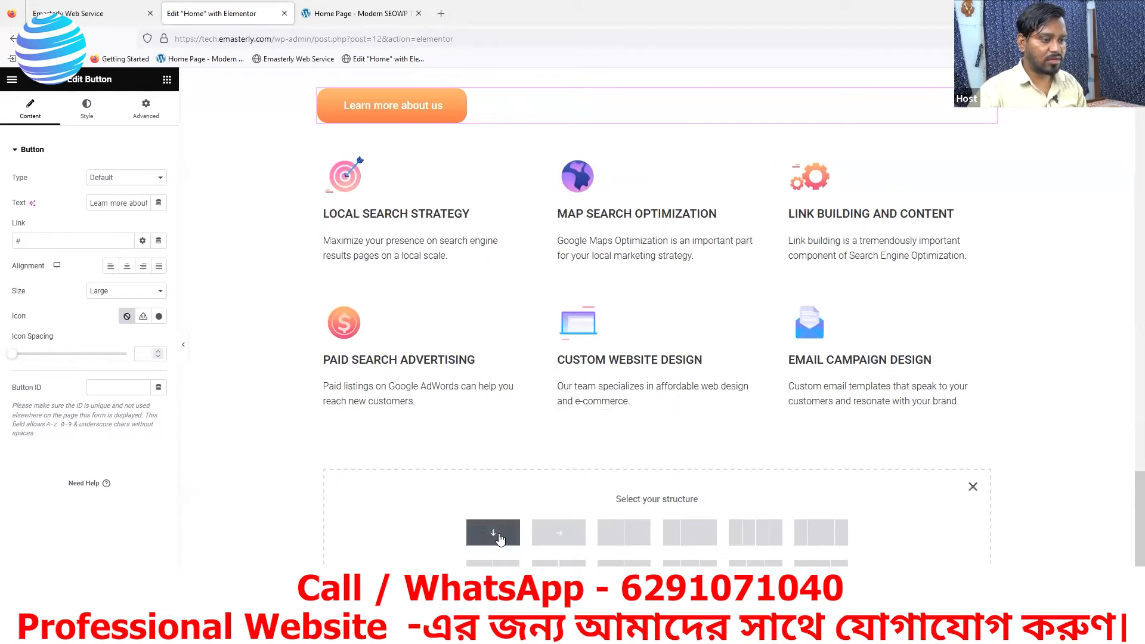
left_click(493, 532)
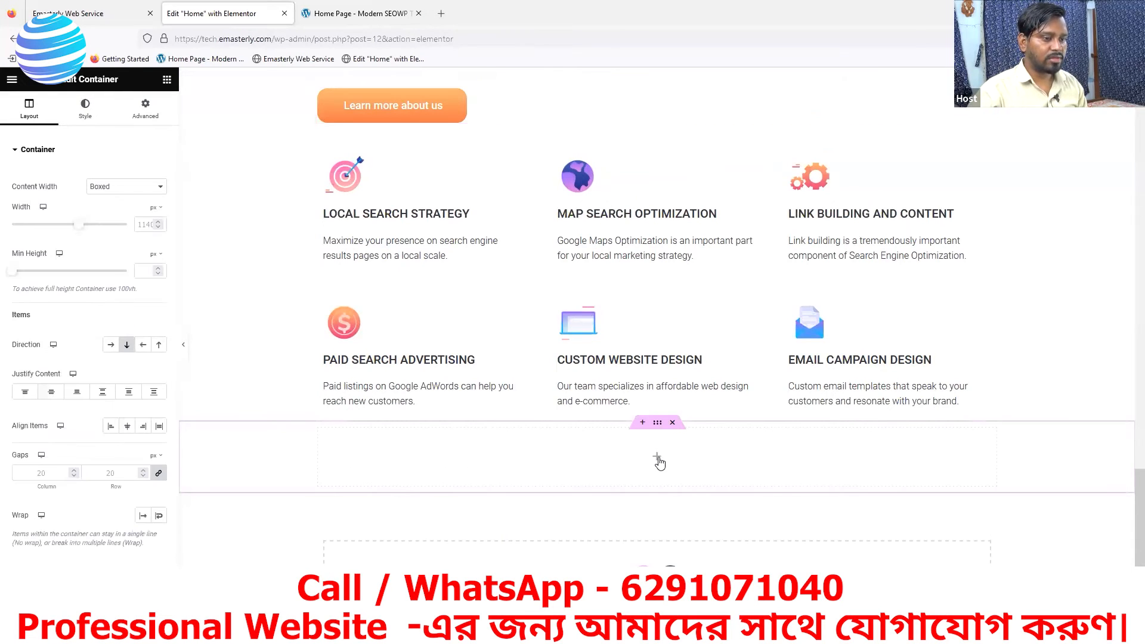
left_click_drag(408, 110, 556, 445)
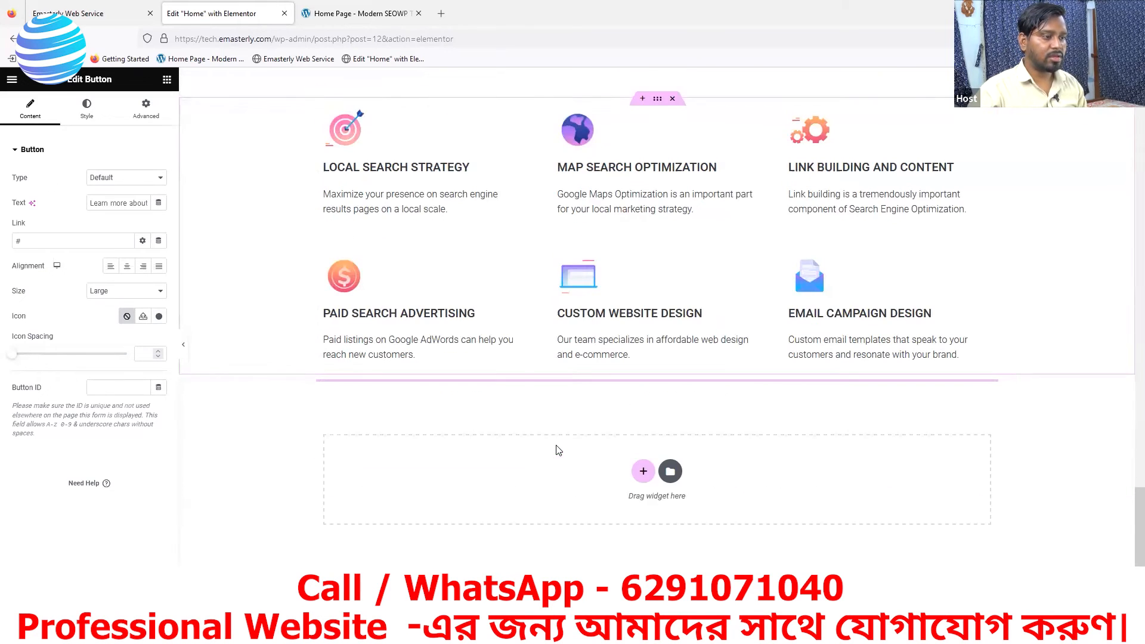
- Duplicate the button inside the new container and check the reference page's button row
scroll(649, 222, "down", 1)
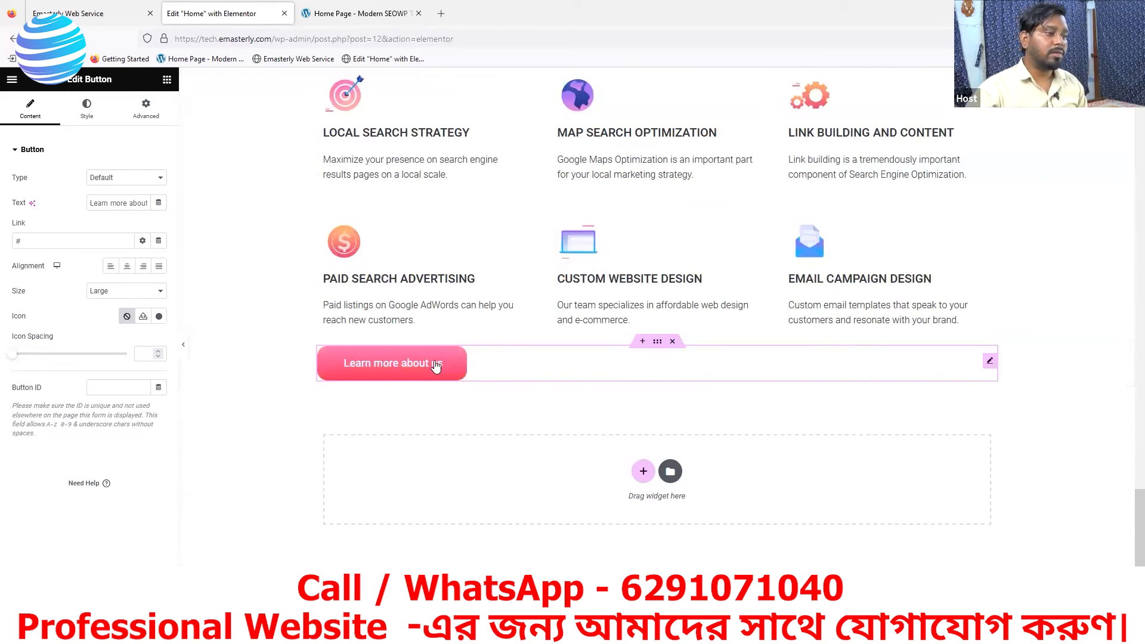
right_click(486, 363)
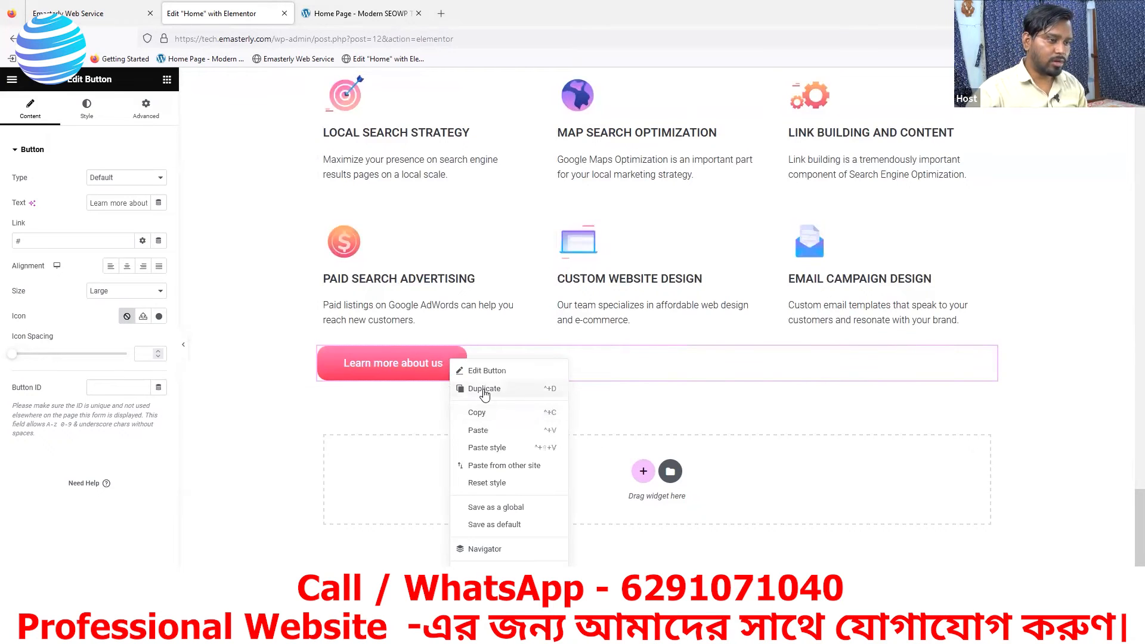
left_click(487, 392)
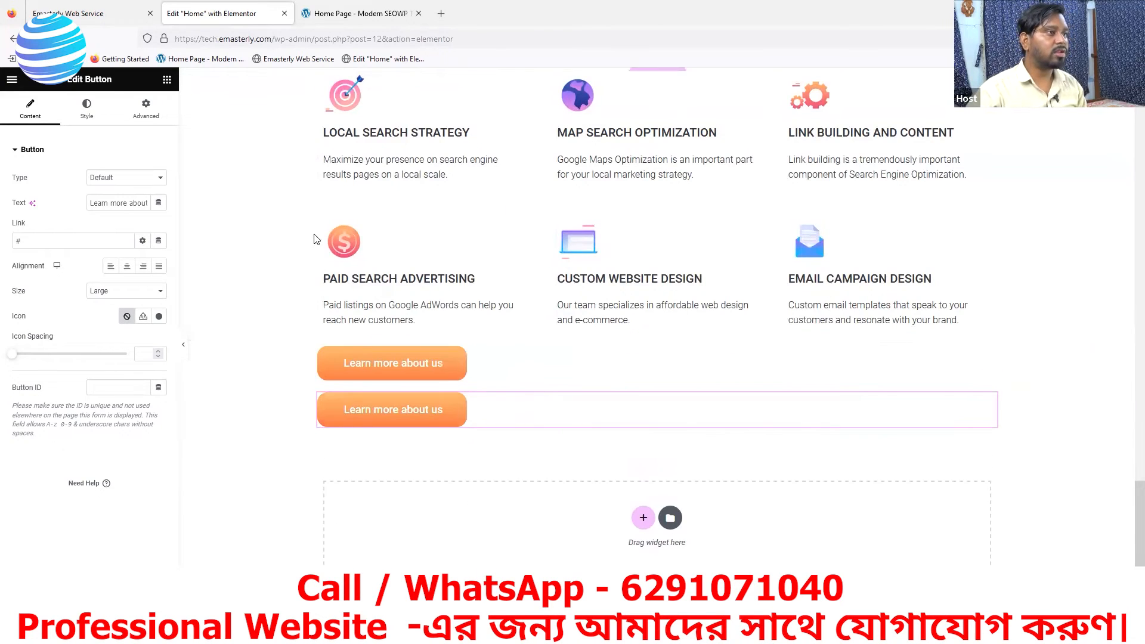
left_click(361, 13)
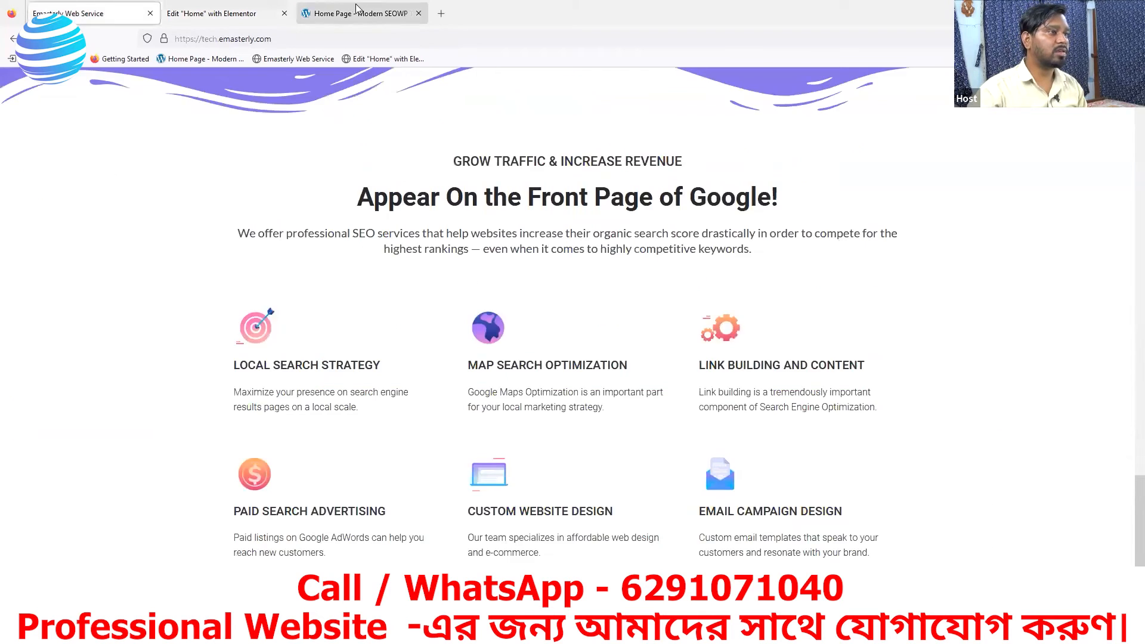
scroll(717, 452, "down", 2)
left_click(223, 13)
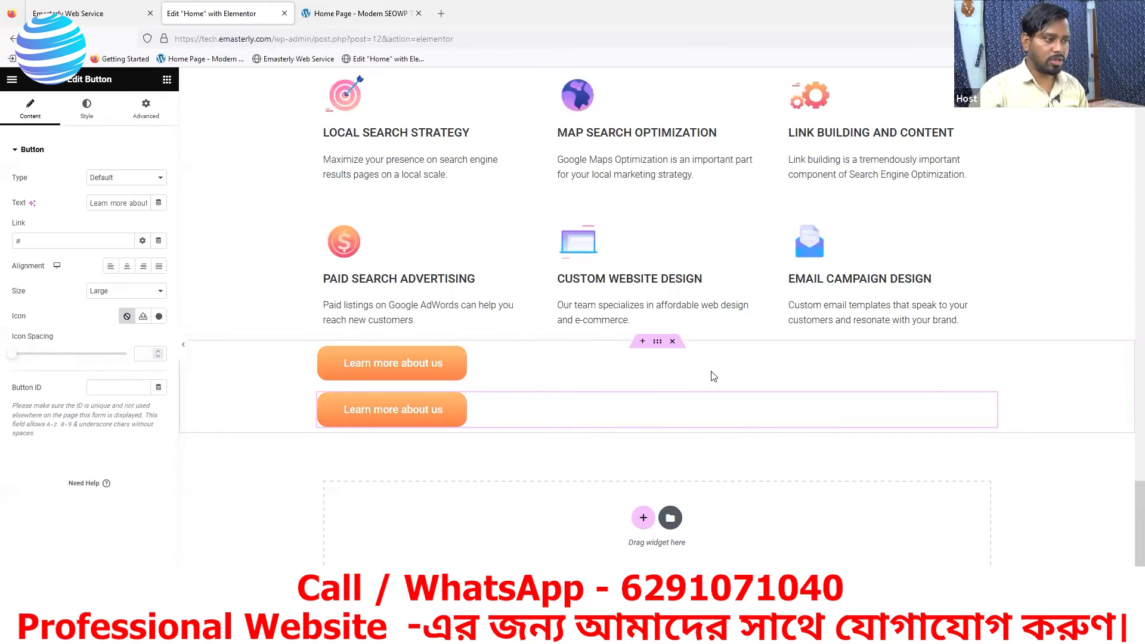
- Set the width of the first Learn more about us button in the new container to Inline (auto)
left_click(989, 363)
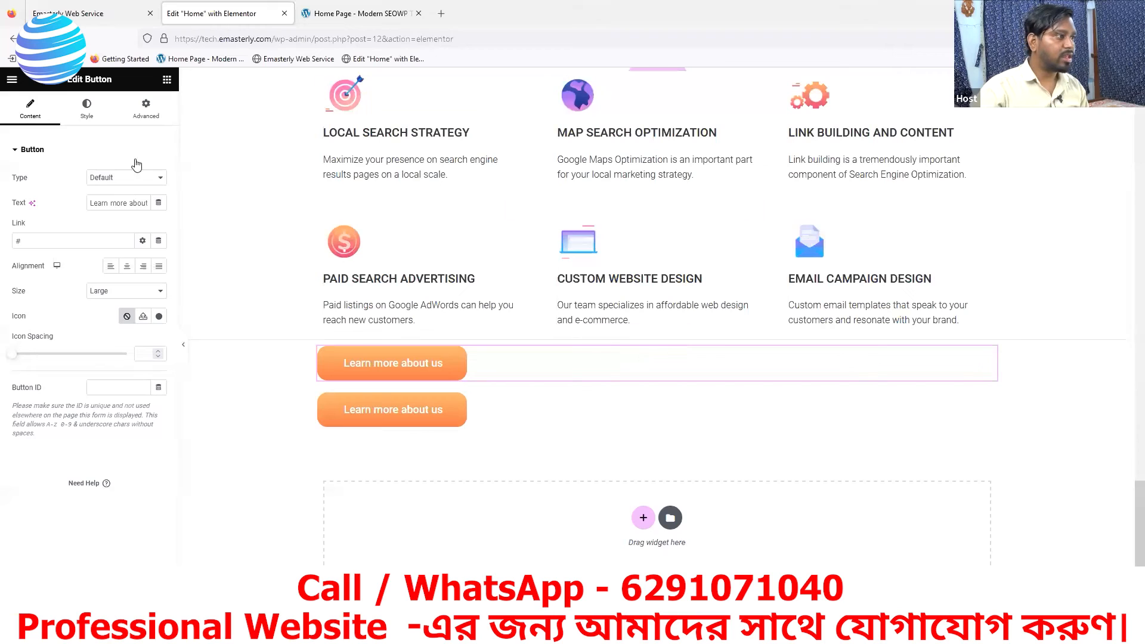
left_click(152, 117)
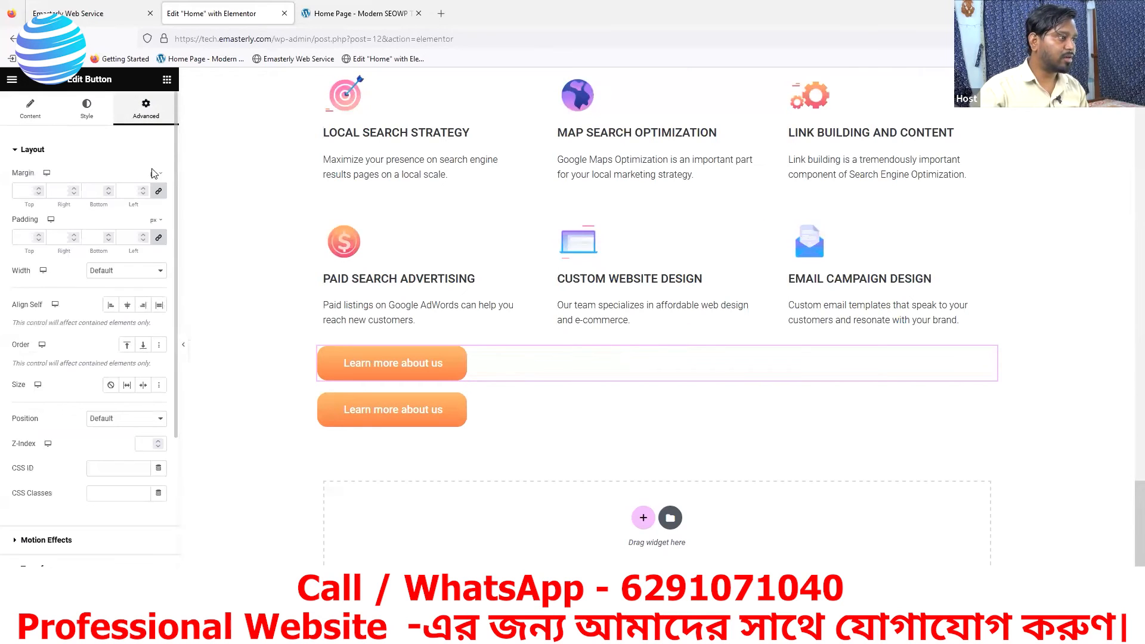
left_click_drag(10, 272, 31, 272)
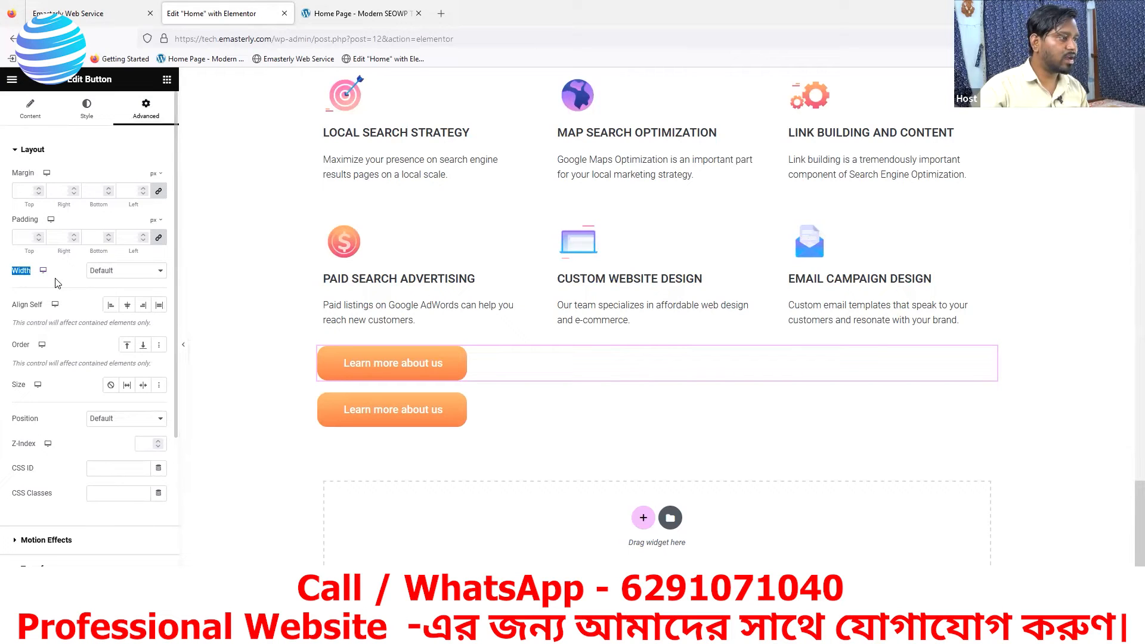
left_click(126, 274)
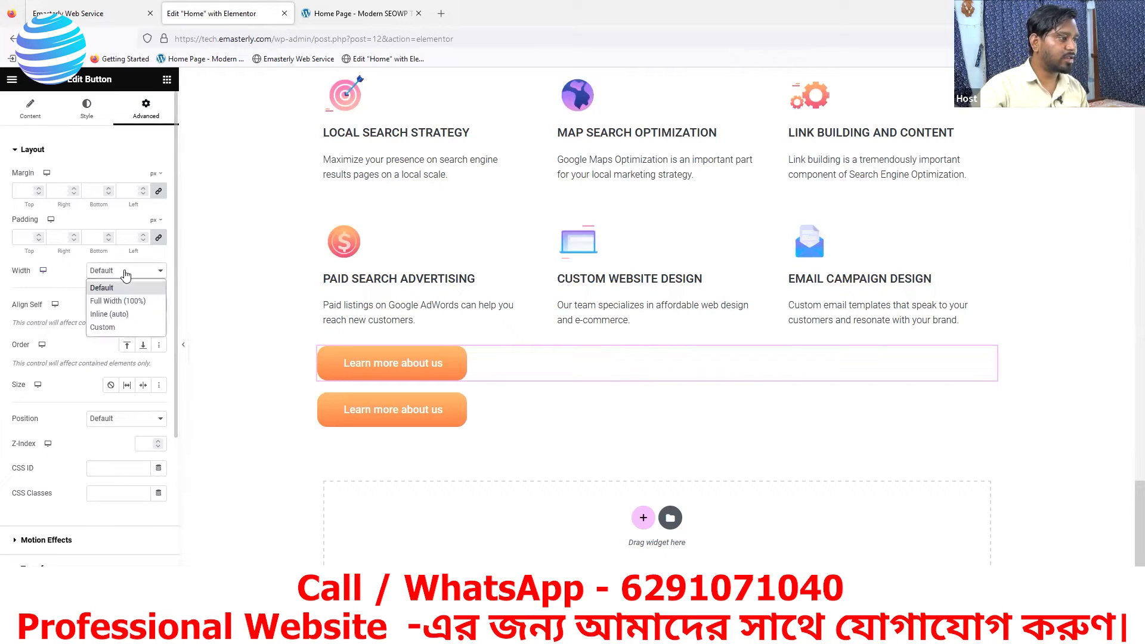
left_click(114, 314)
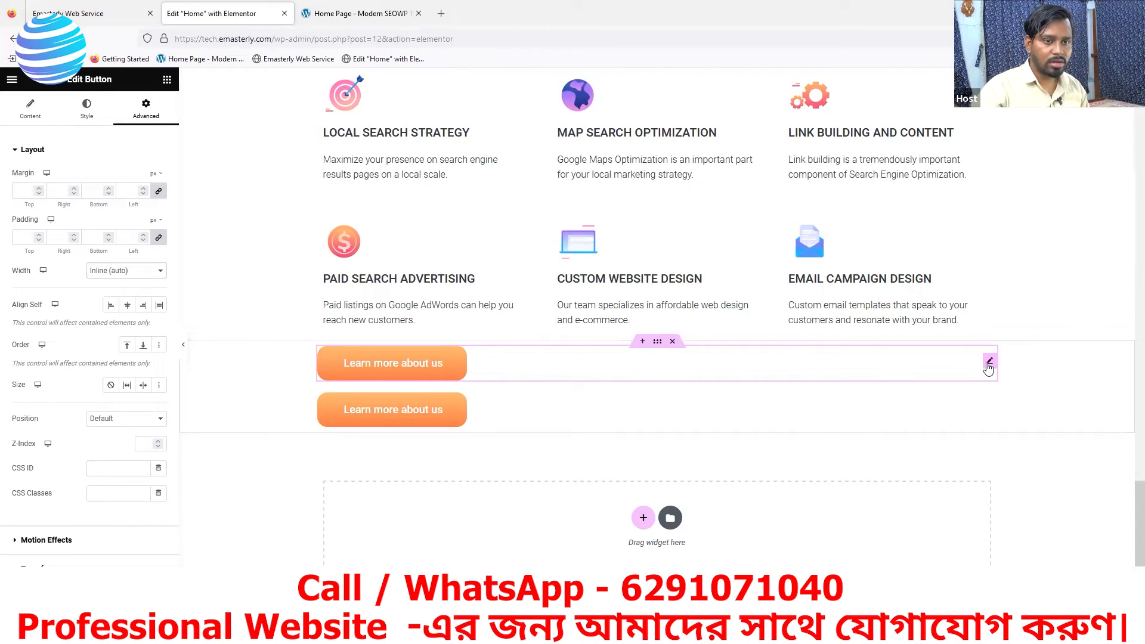
left_click(113, 271)
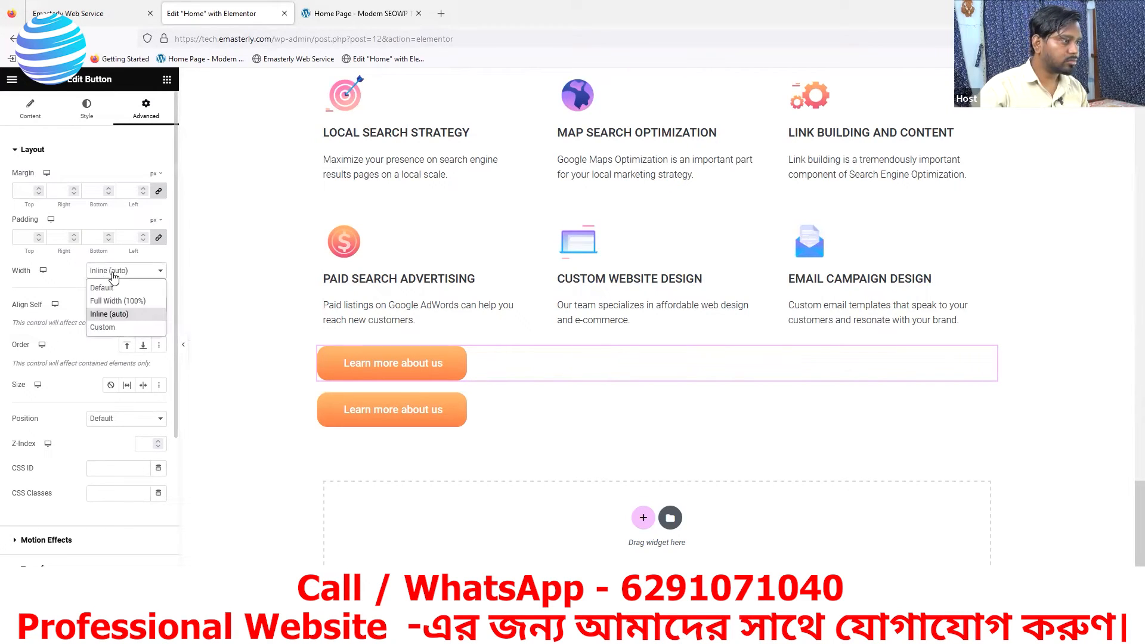
left_click(108, 316)
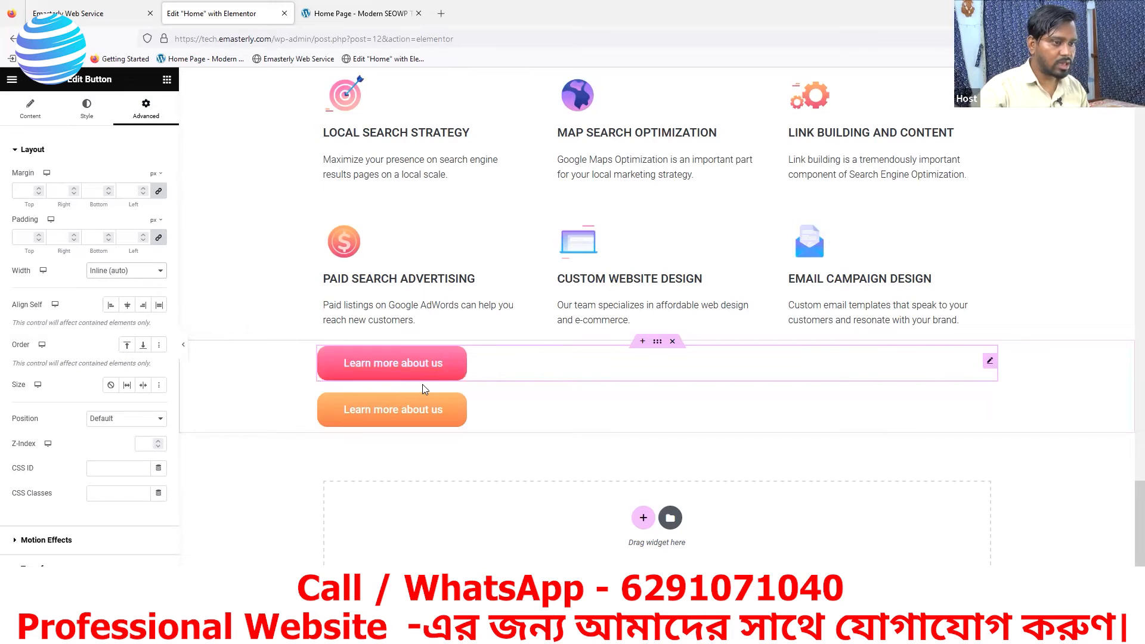
left_click(125, 276)
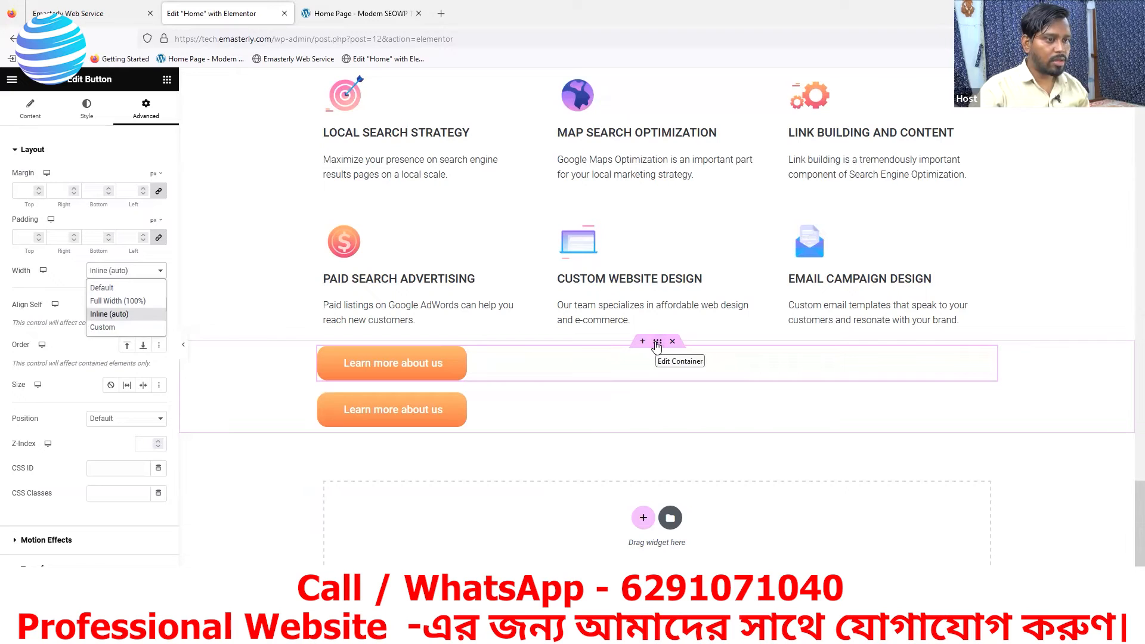
left_click(656, 344)
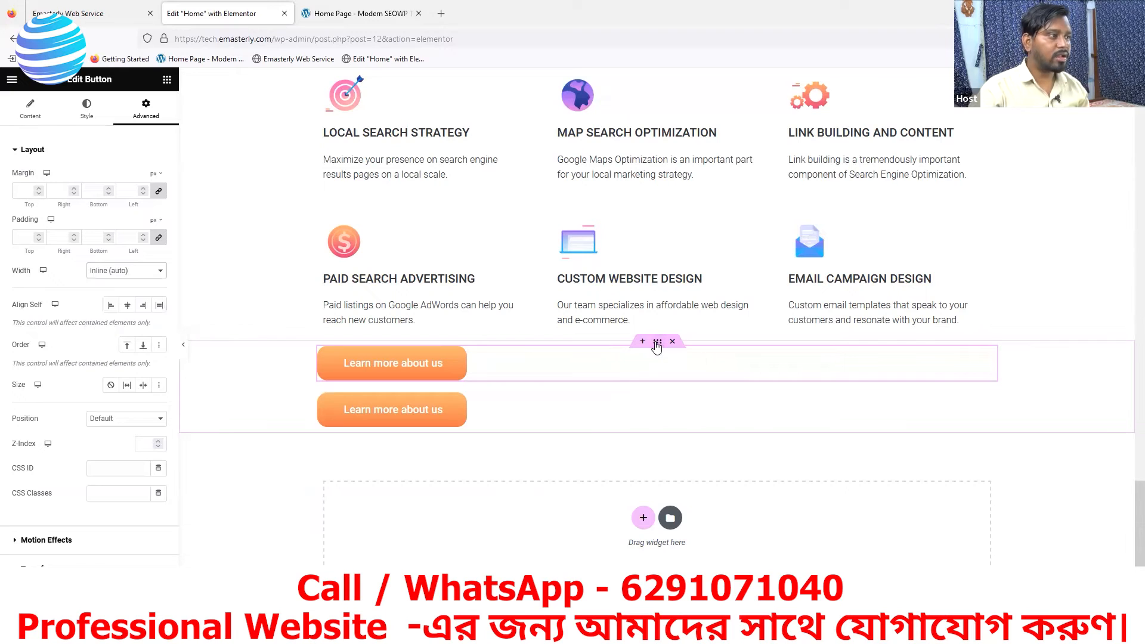
left_click(148, 111)
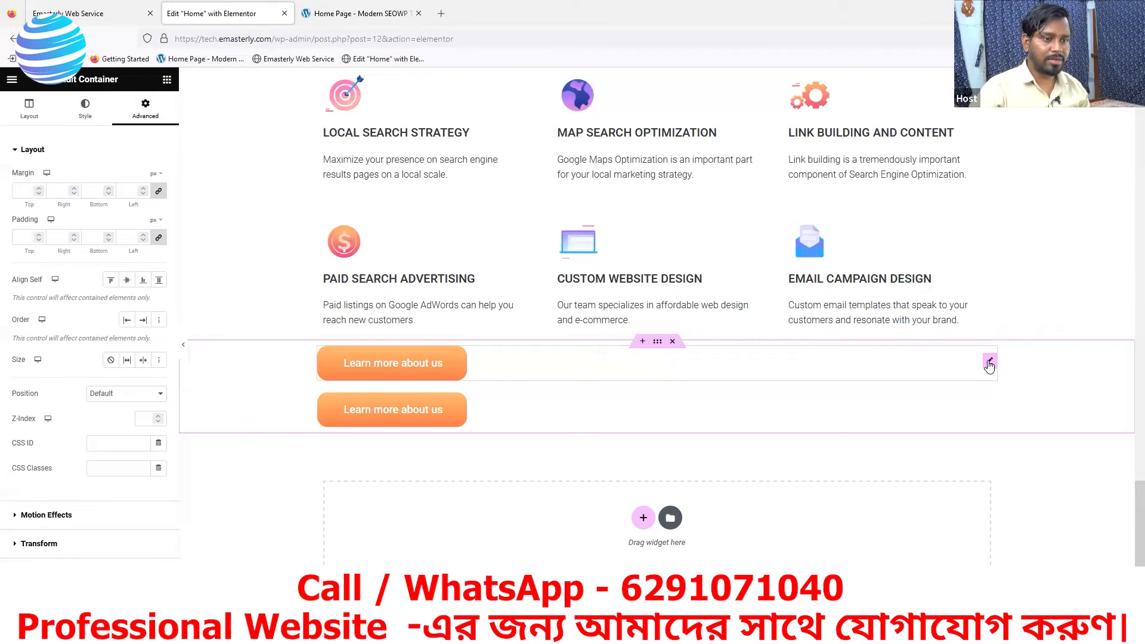
left_click(989, 363)
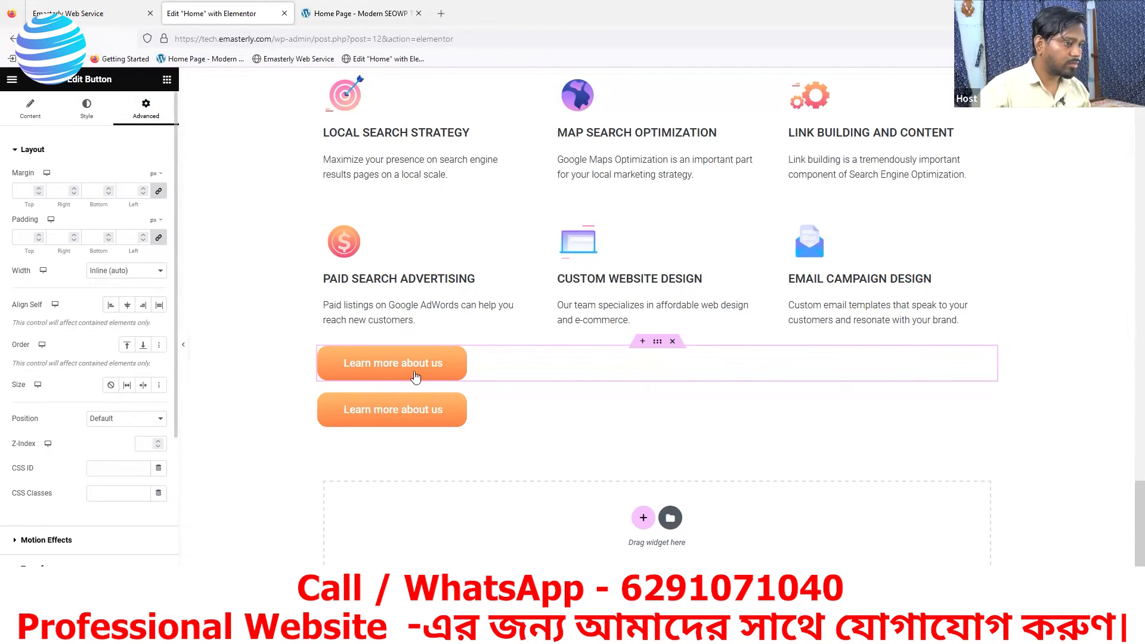
- Add a two-equal-column container directly below the services grid and move one Learn more about us button into each column
left_click(643, 342)
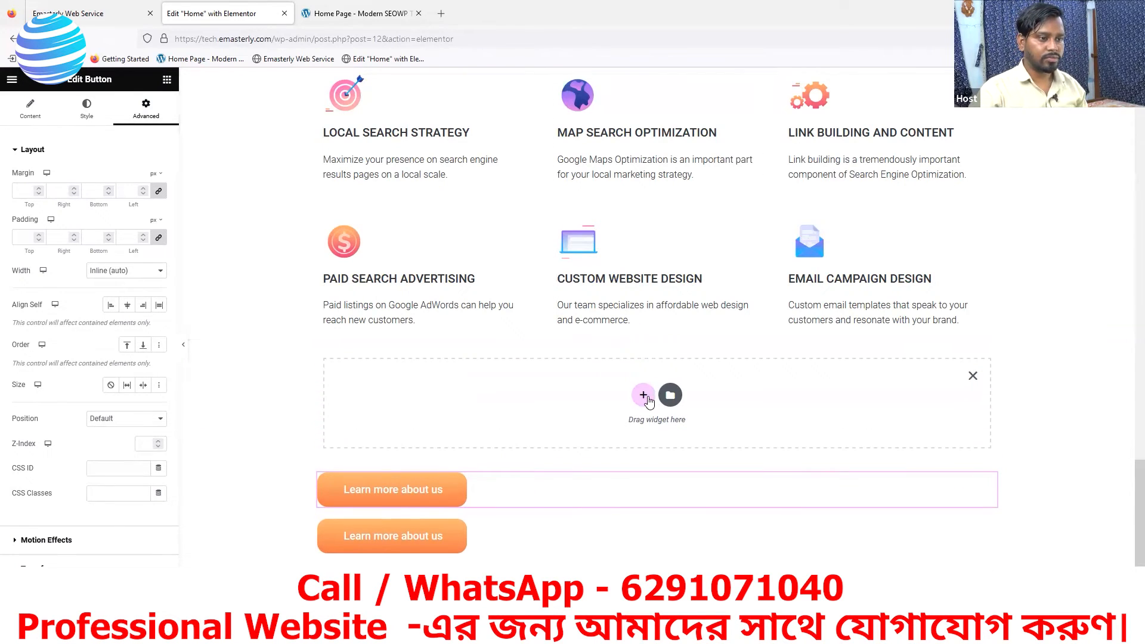
left_click(643, 396)
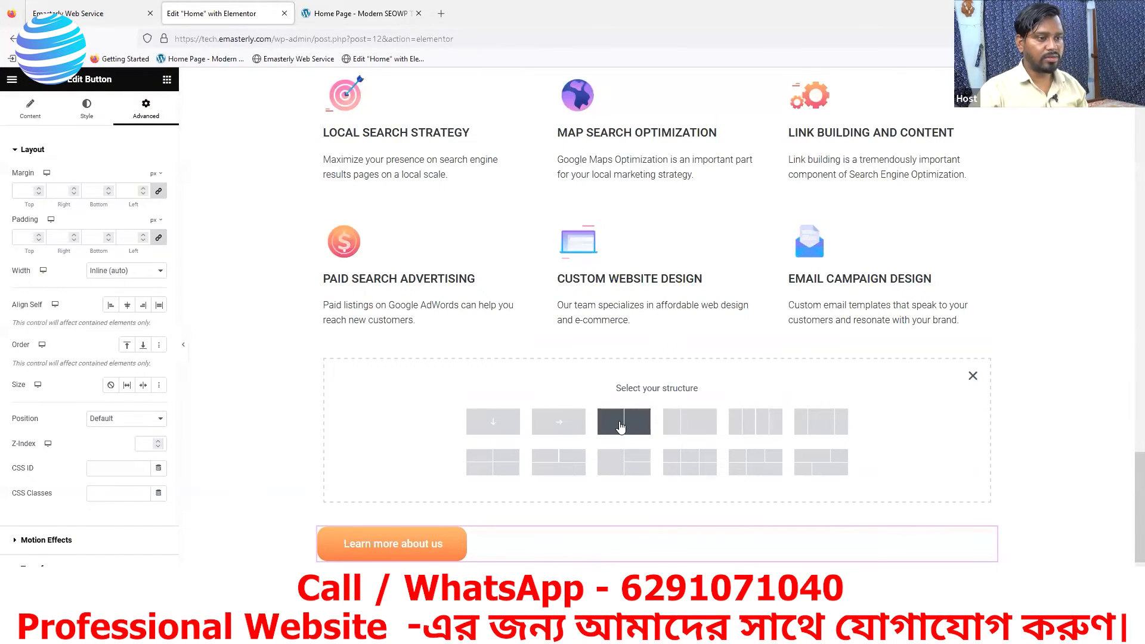
left_click(620, 425)
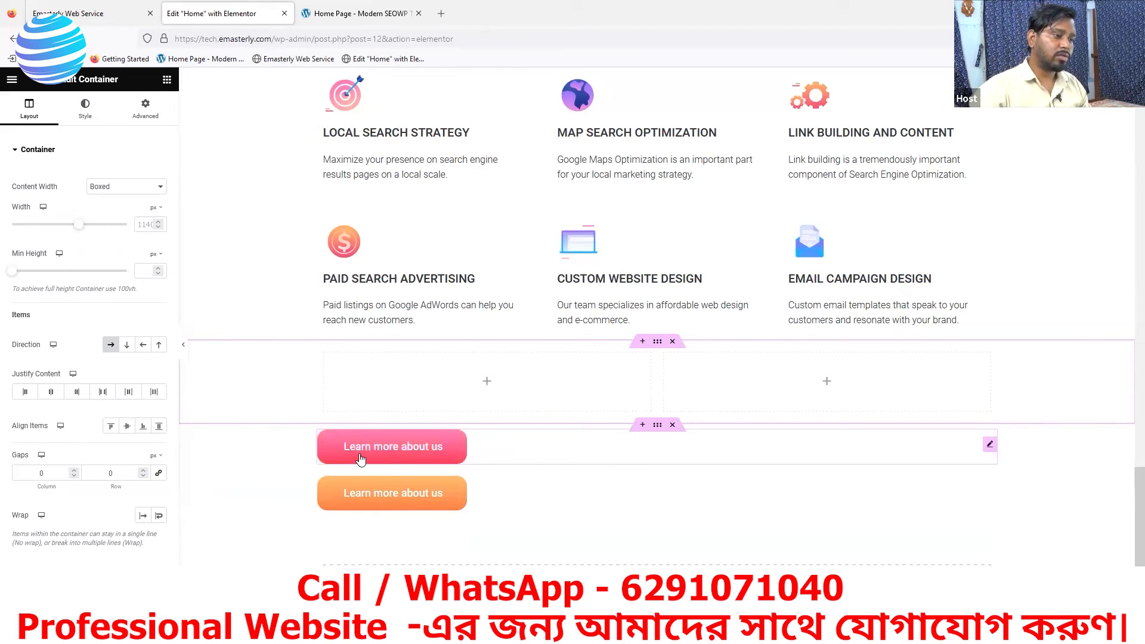
left_click_drag(453, 438, 486, 381)
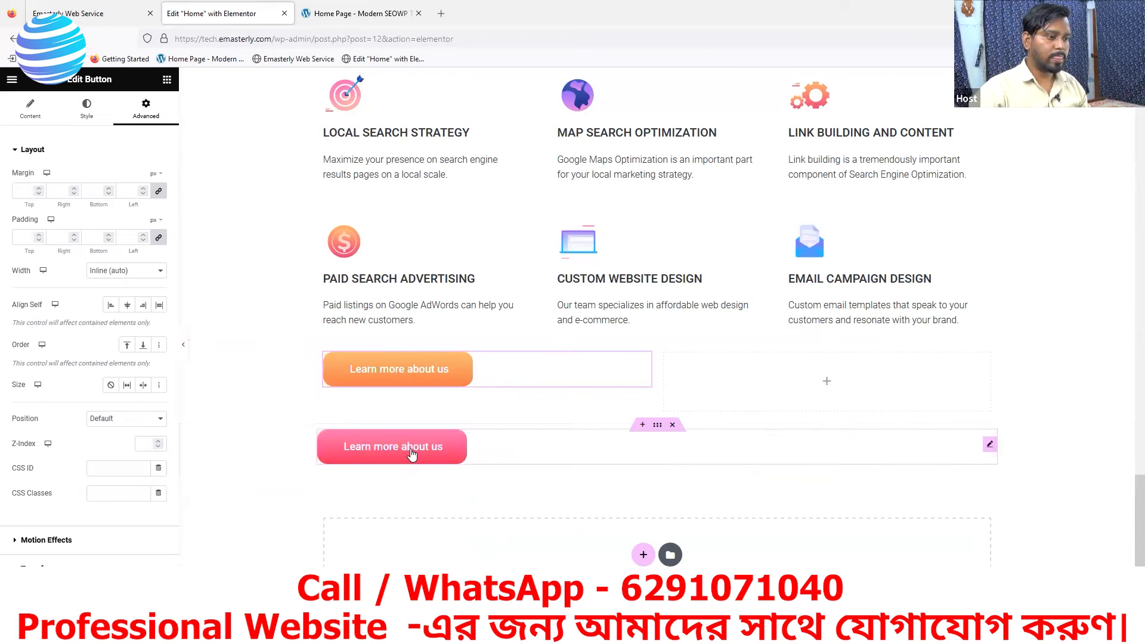
left_click_drag(605, 424, 787, 366)
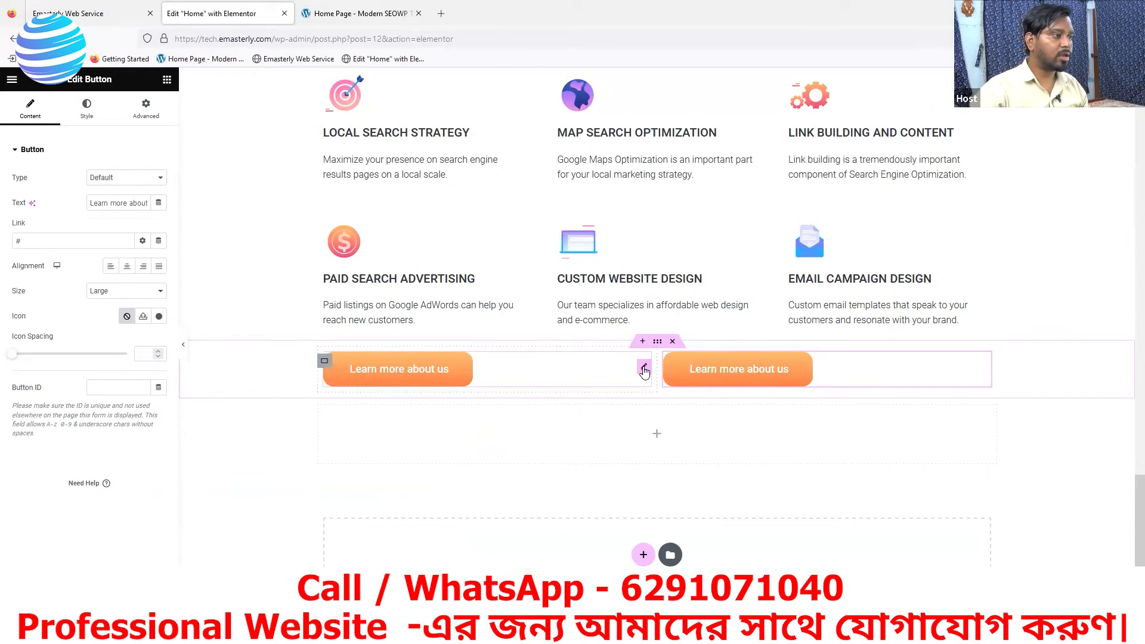
- Right-align the Learn more about us button in the first column of the new container
left_click(146, 109)
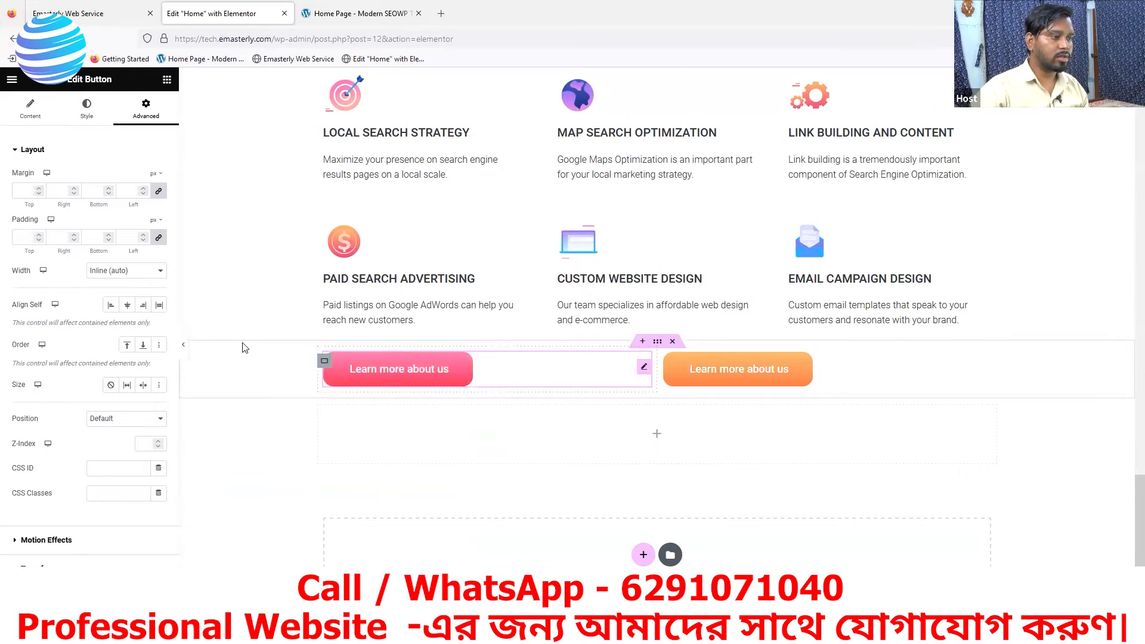
left_click(87, 109)
left_click(28, 116)
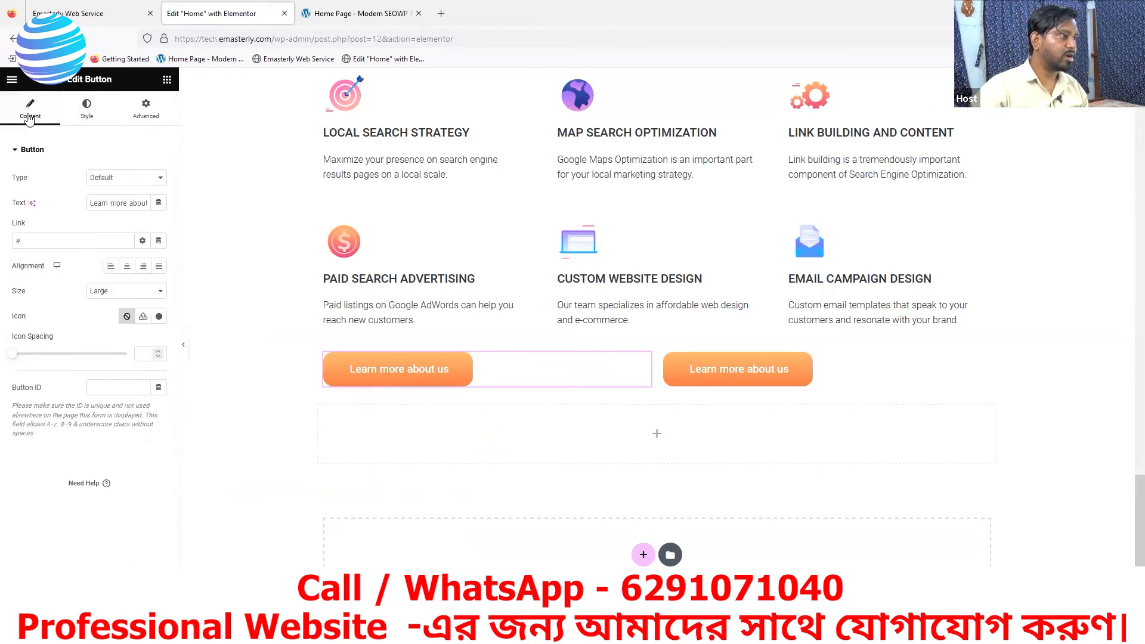
left_click(143, 267)
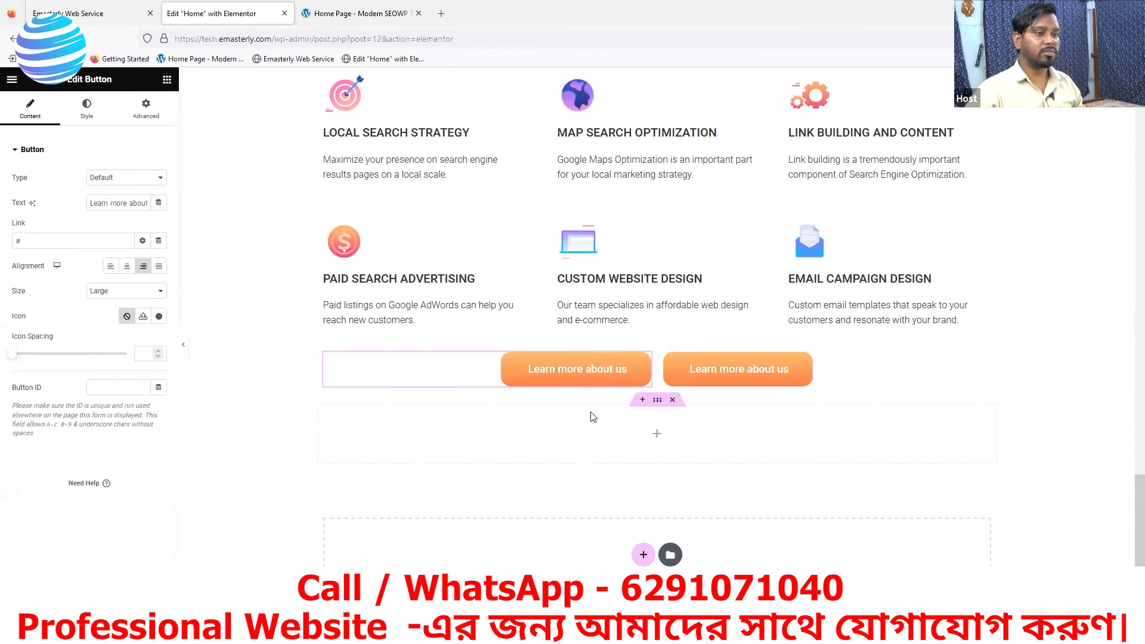
- Check the reference page's button labels and change the first column's button text to "Free SEO Consultation"
scroll(592, 417, "up", 4)
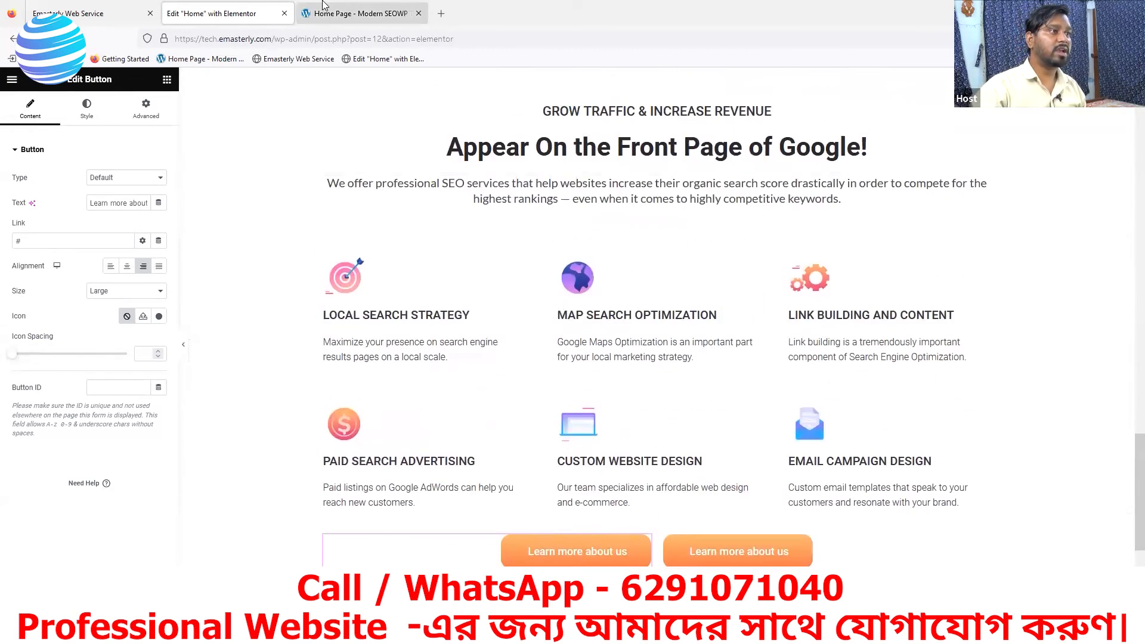
left_click(338, 18)
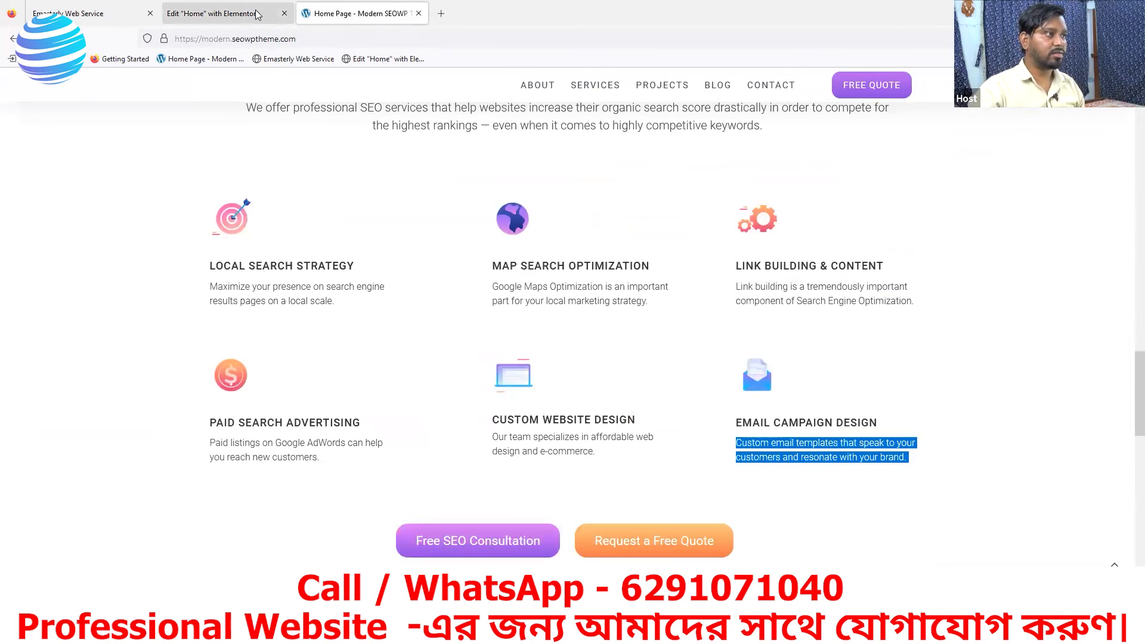
left_click(290, 16)
scroll(676, 476, "down", 3)
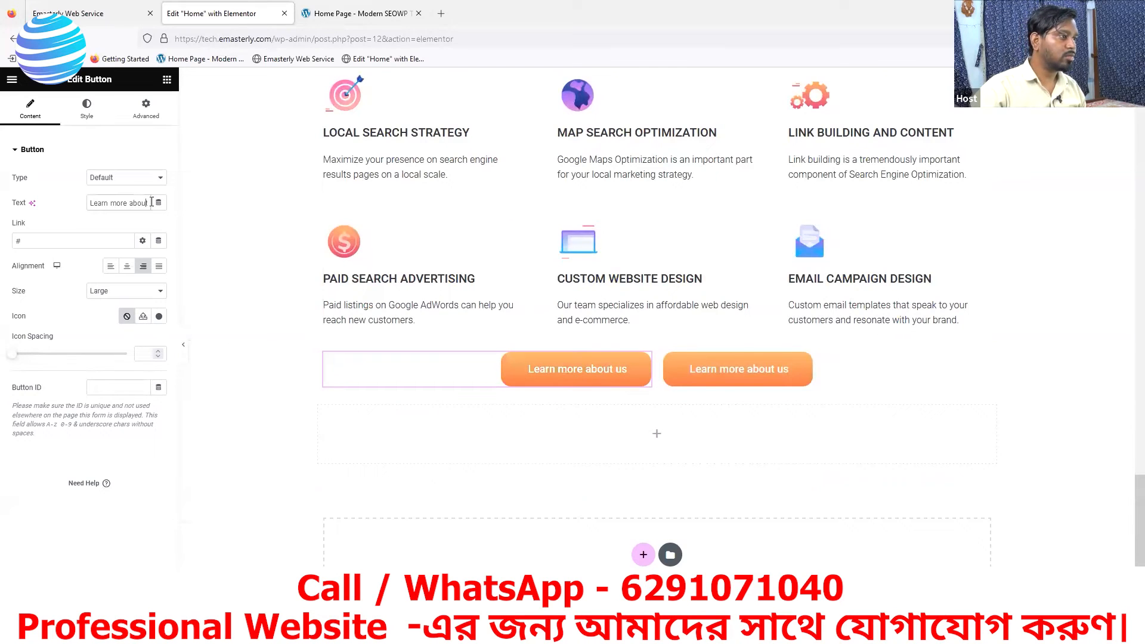
key("Right")
key("Right")
key("Right")
key("Right")
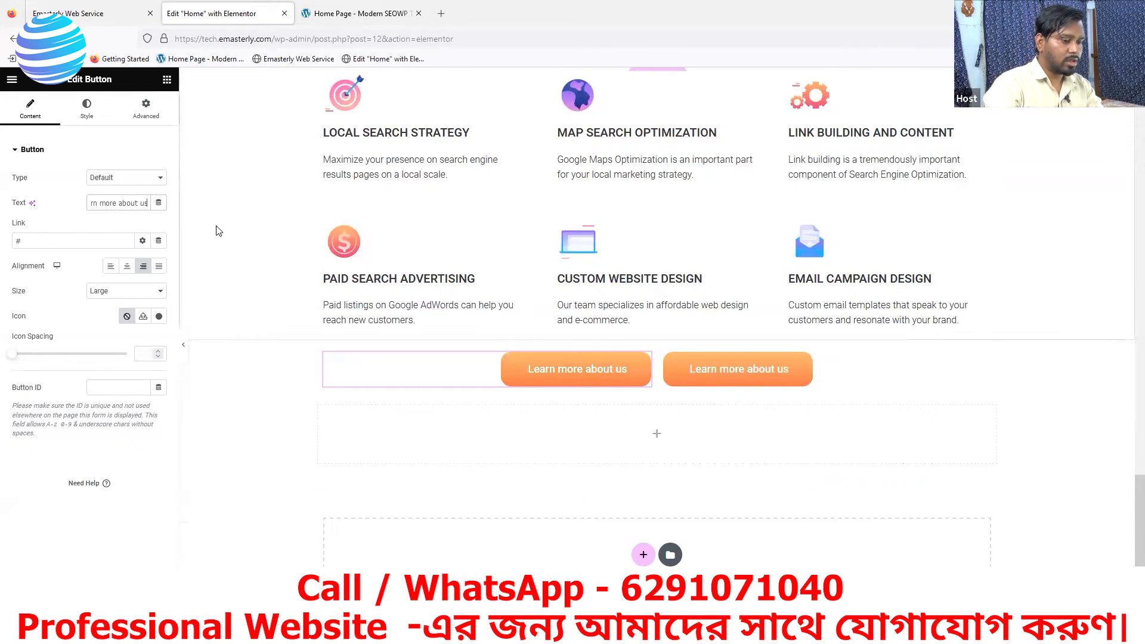
key("BackSpace")
key("BackSpace")
key("BackSpace")
key("BackSpace")
key("BackSpace")
key("BackSpace")
key("BackSpace")
key("BackSpace")
key("BackSpace")
key("BackSpace")
key("BackSpace")
key("BackSpace")
key("BackSpace")
key("BackSpace")
key("BackSpace")
key("BackSpace")
key("BackSpace")
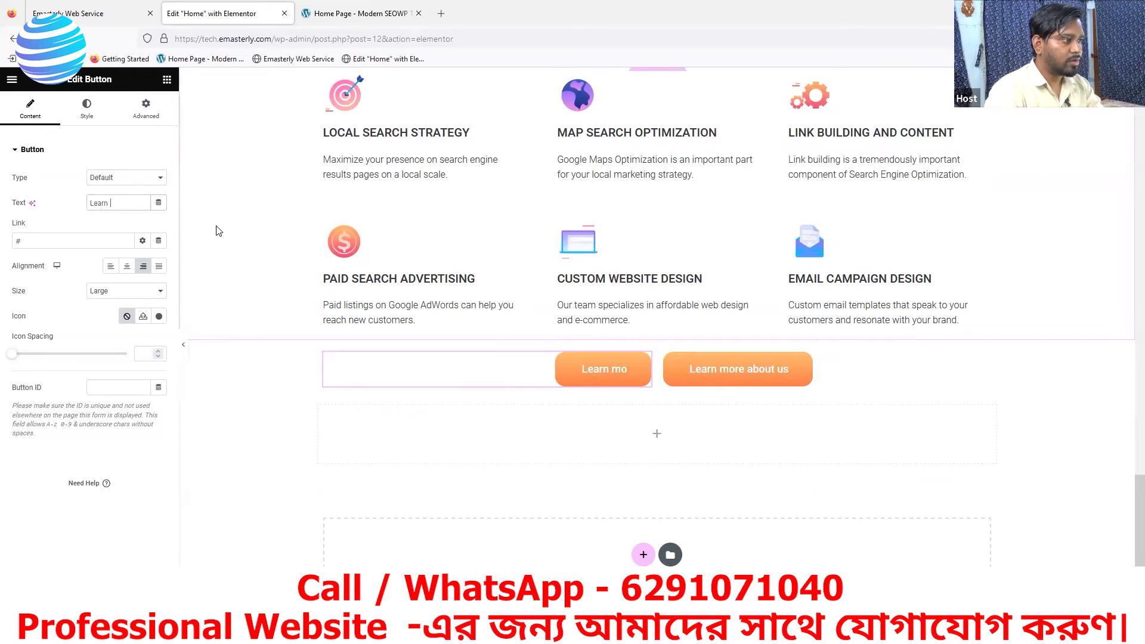
key("BackSpace")
key("BackSpace")
type("f")
key("BackSpace")
type("Free")
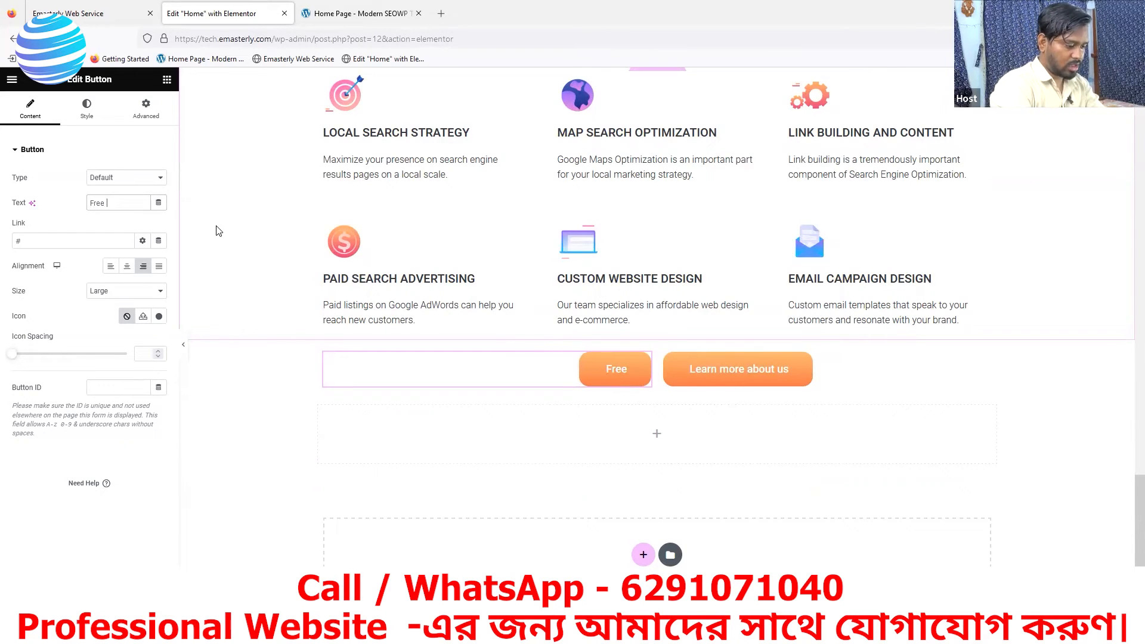
type(" SEO ")
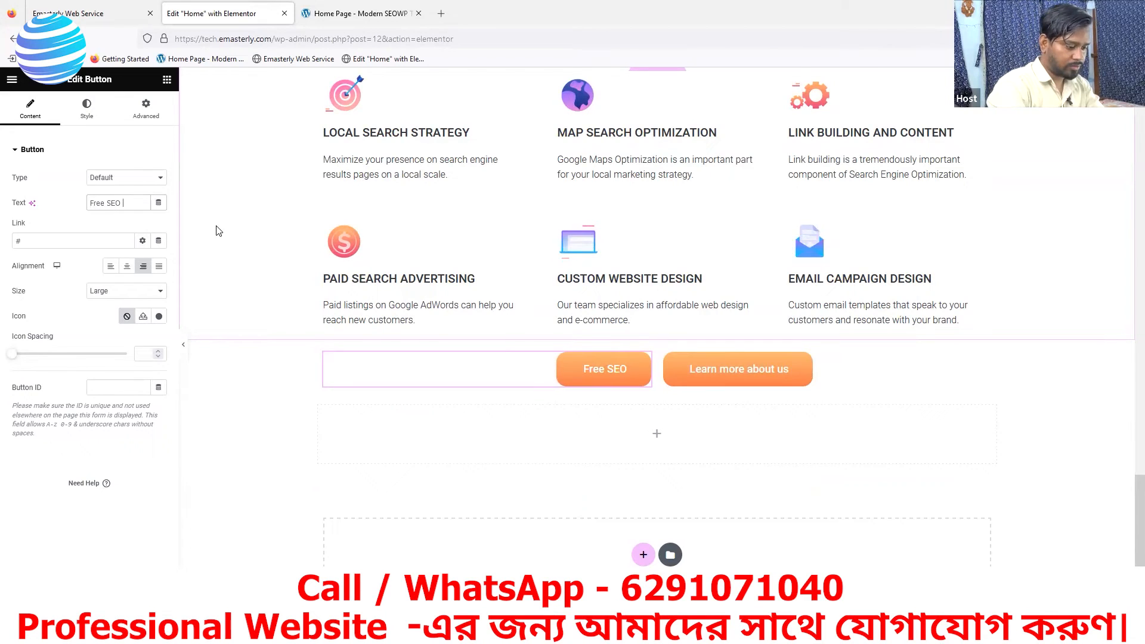
type("Consultation")
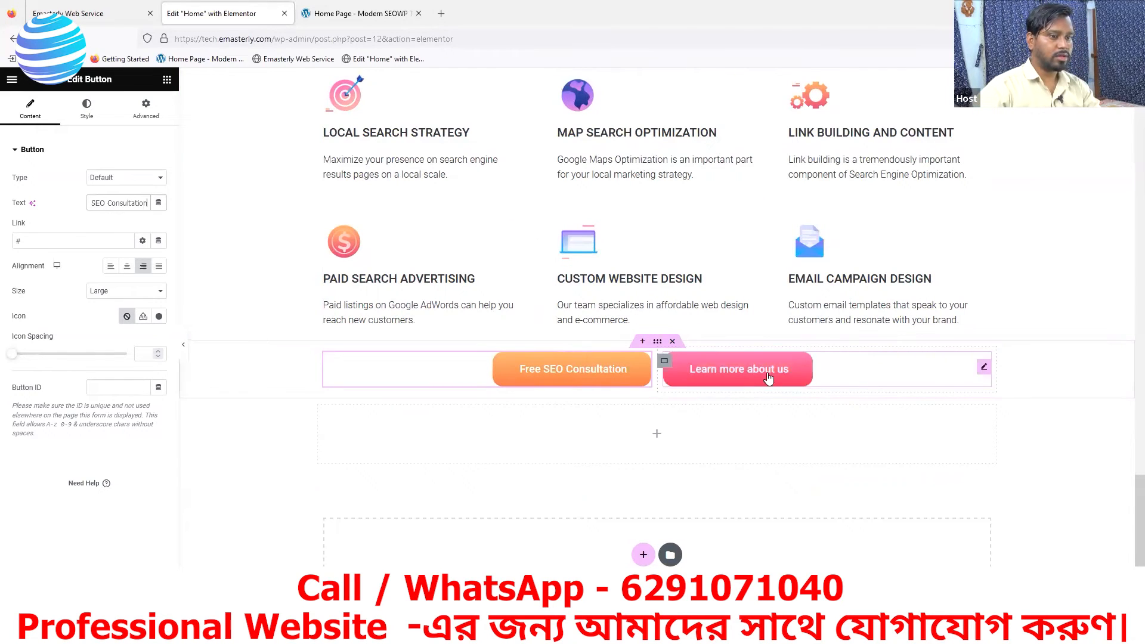
- Change the second column's button text to "Request a Free Quote", matching the reference page
left_click(985, 368)
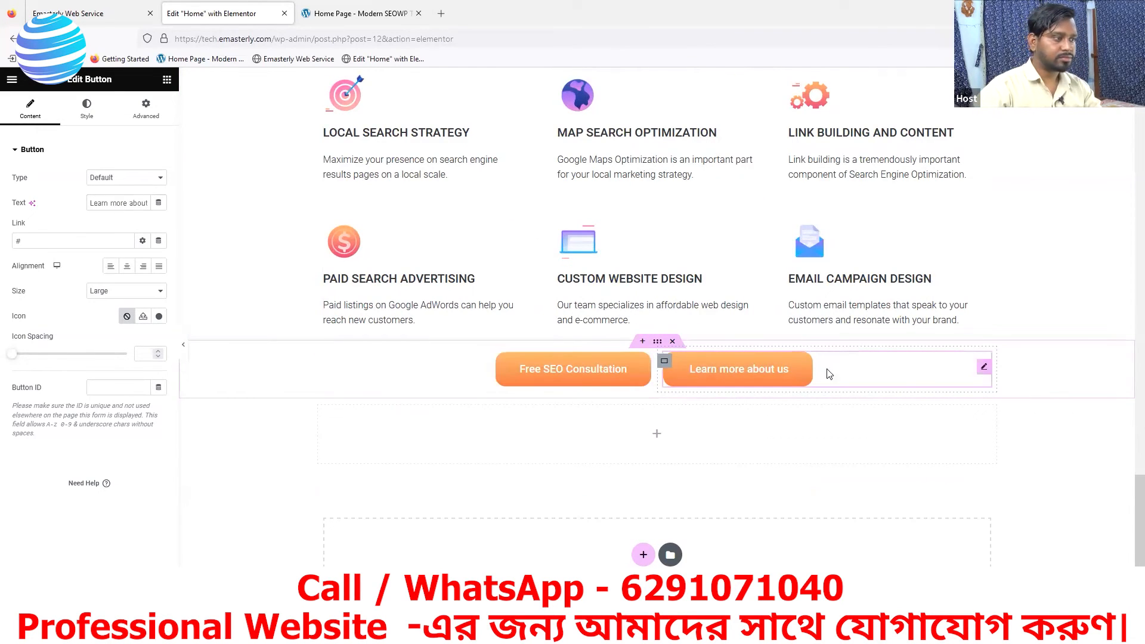
left_click(382, 18)
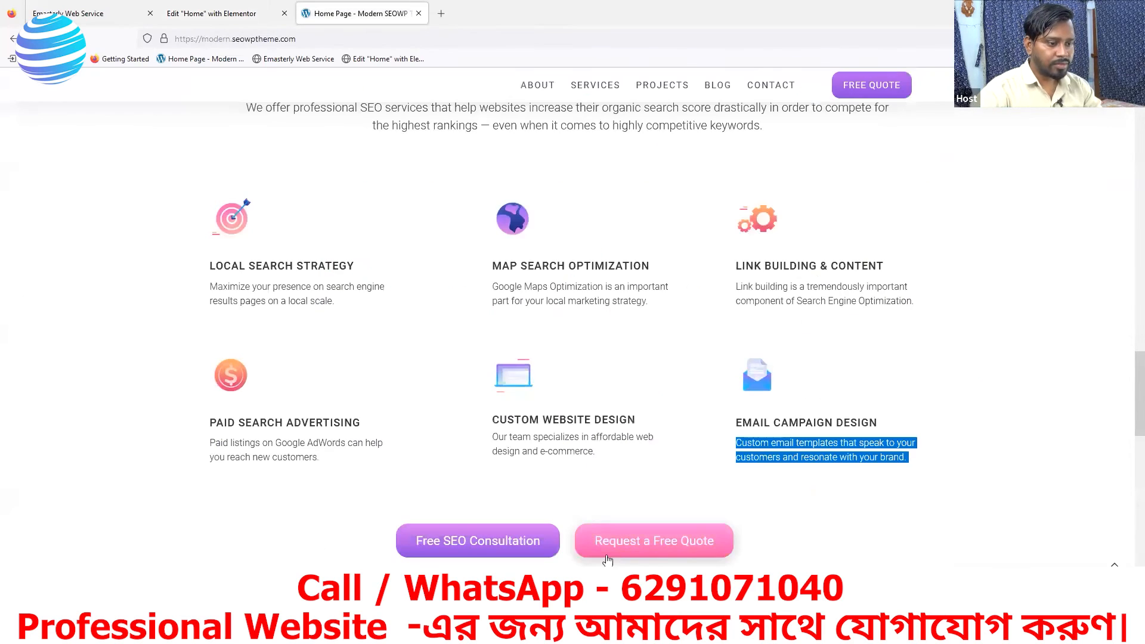
left_click(222, 15)
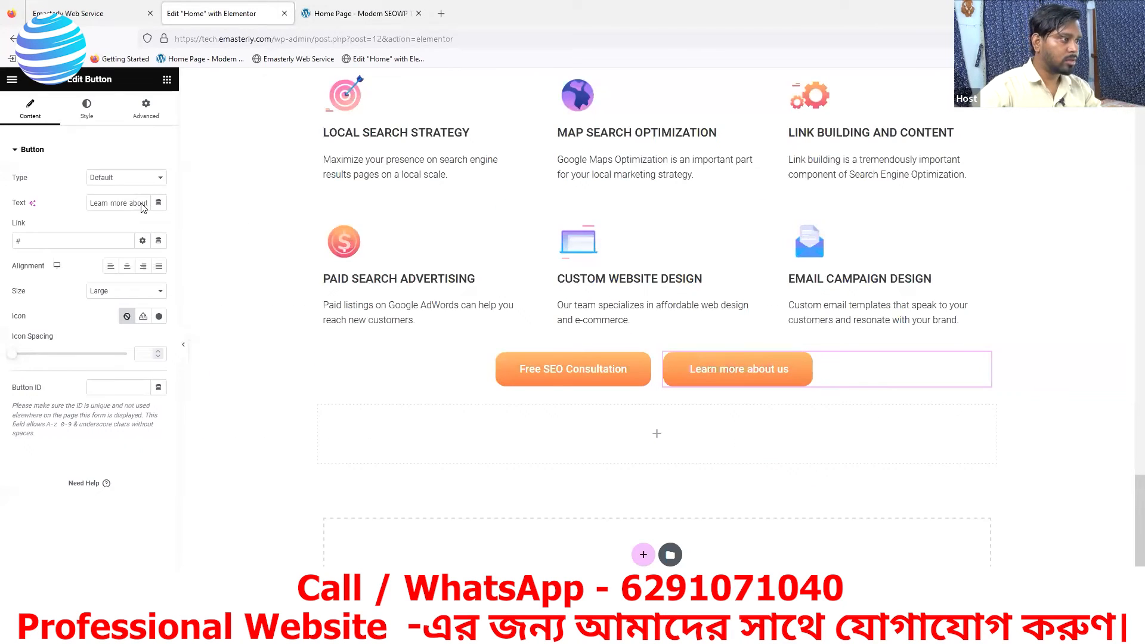
key("Right")
key("Right")
key("Right")
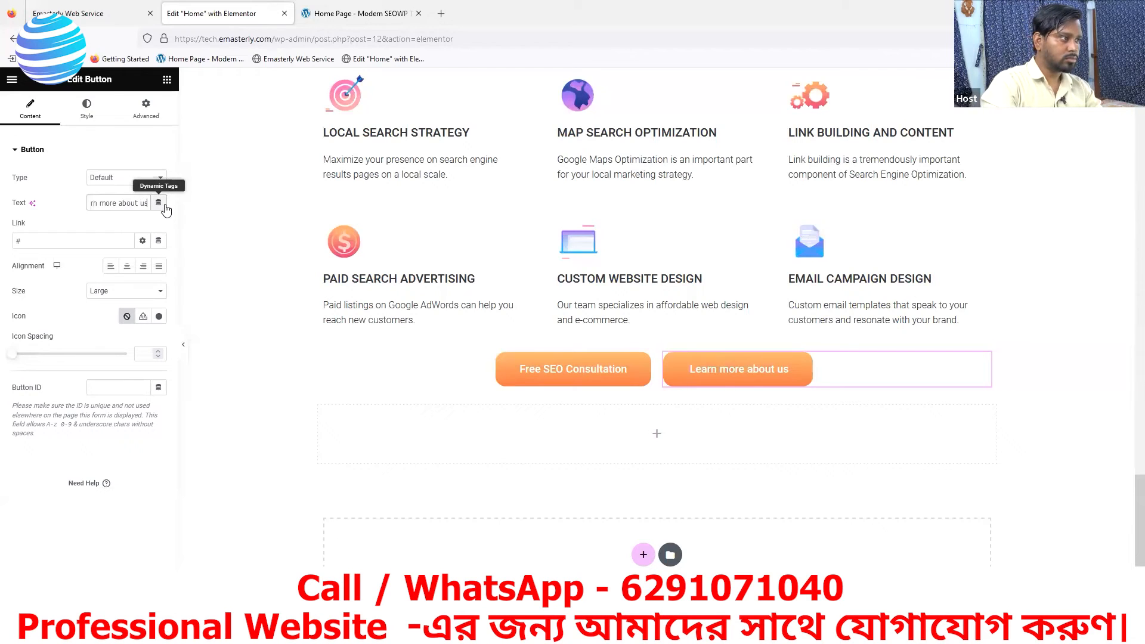
key("BackSpace")
key("BackSpace")
key("BackSpace")
key("BackSpace")
key("BackSpace")
key("BackSpace")
key("BackSpace")
key("BackSpace")
key("BackSpace")
key("BackSpace")
key("BackSpace")
key("BackSpace")
key("BackSpace")
key("BackSpace")
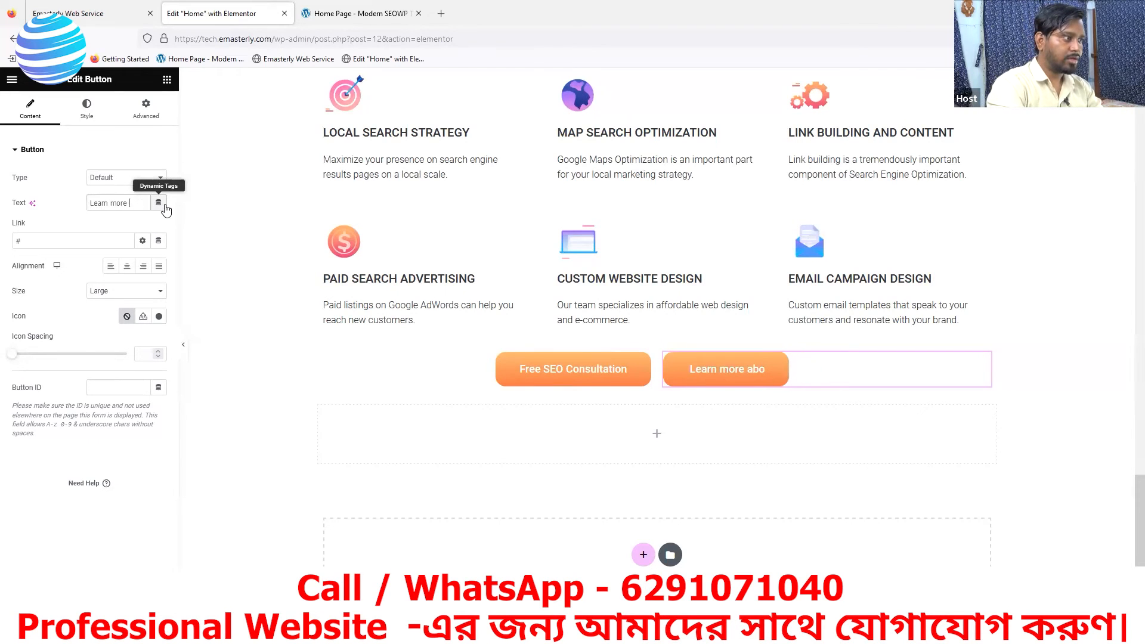
key("BackSpace")
key("BackSpace")
key("BackSpace")
key("BackSpace")
key("BackSpace")
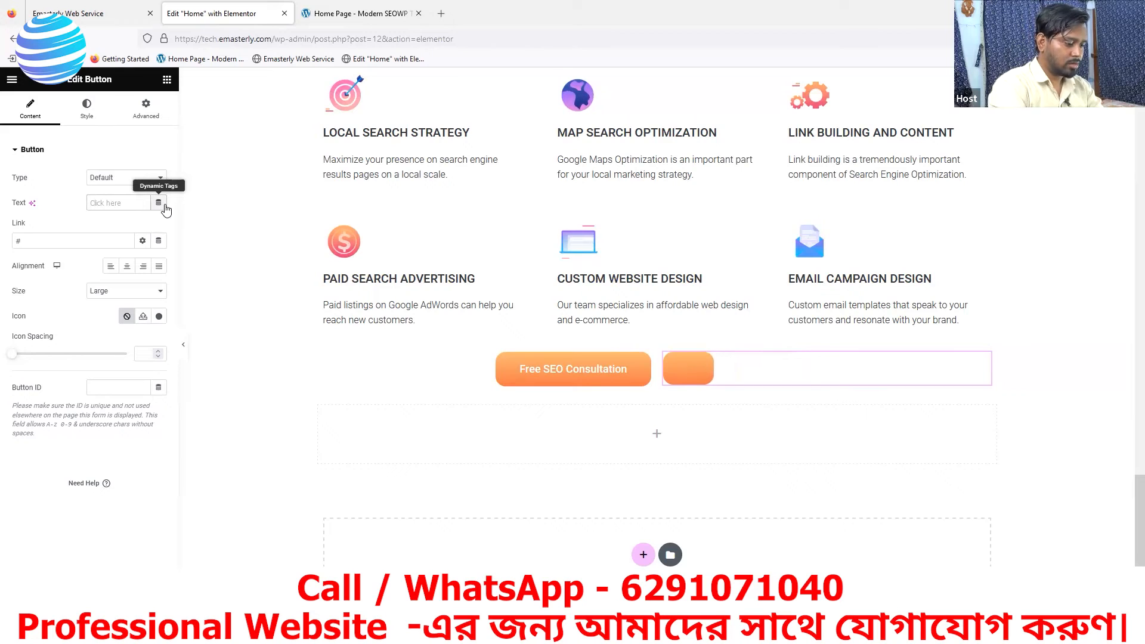
type("Reque")
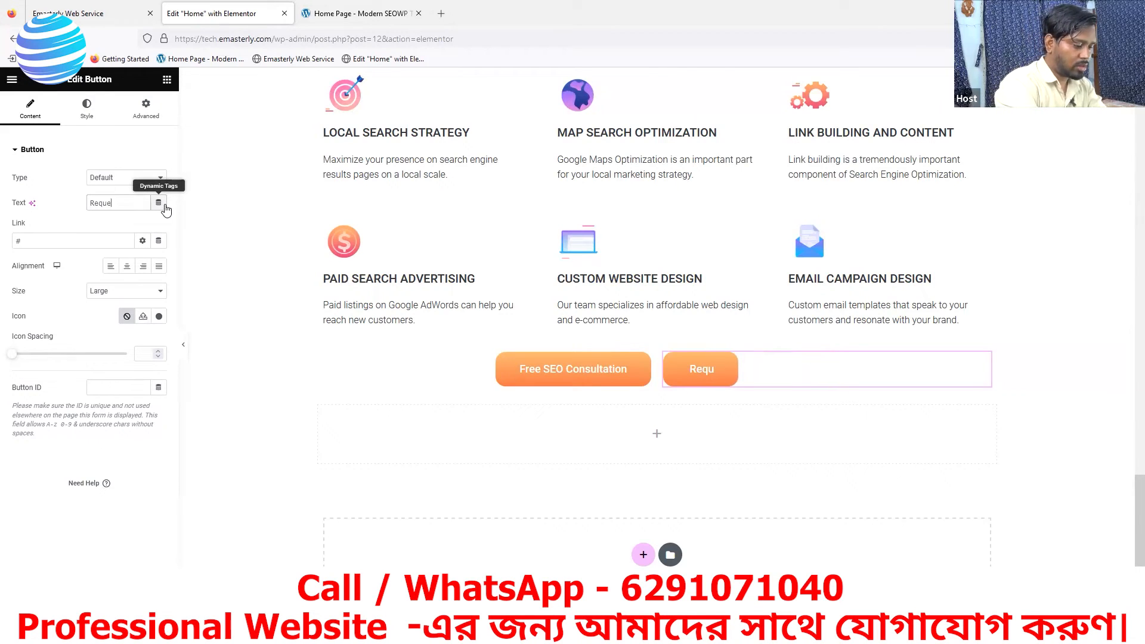
type("st a Fre")
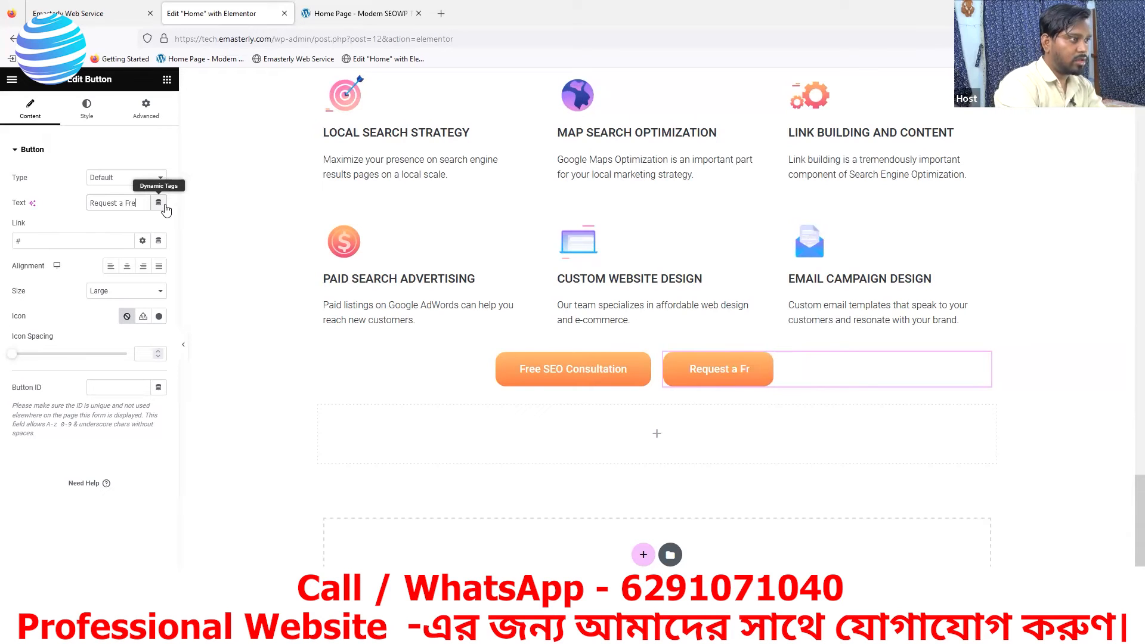
type("e Q")
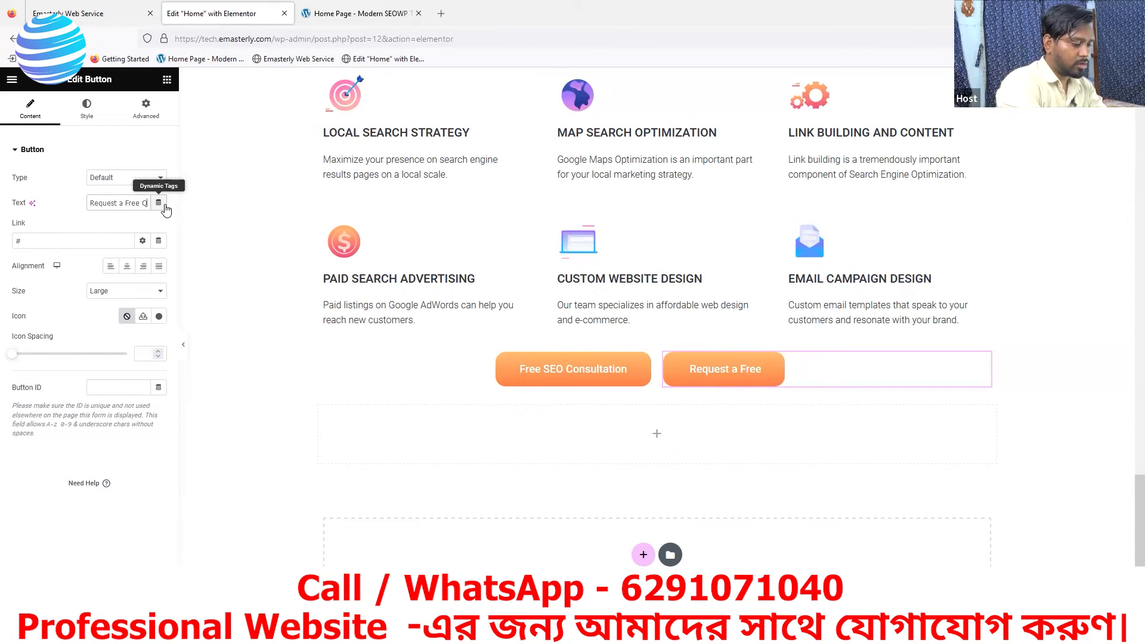
type("uote")
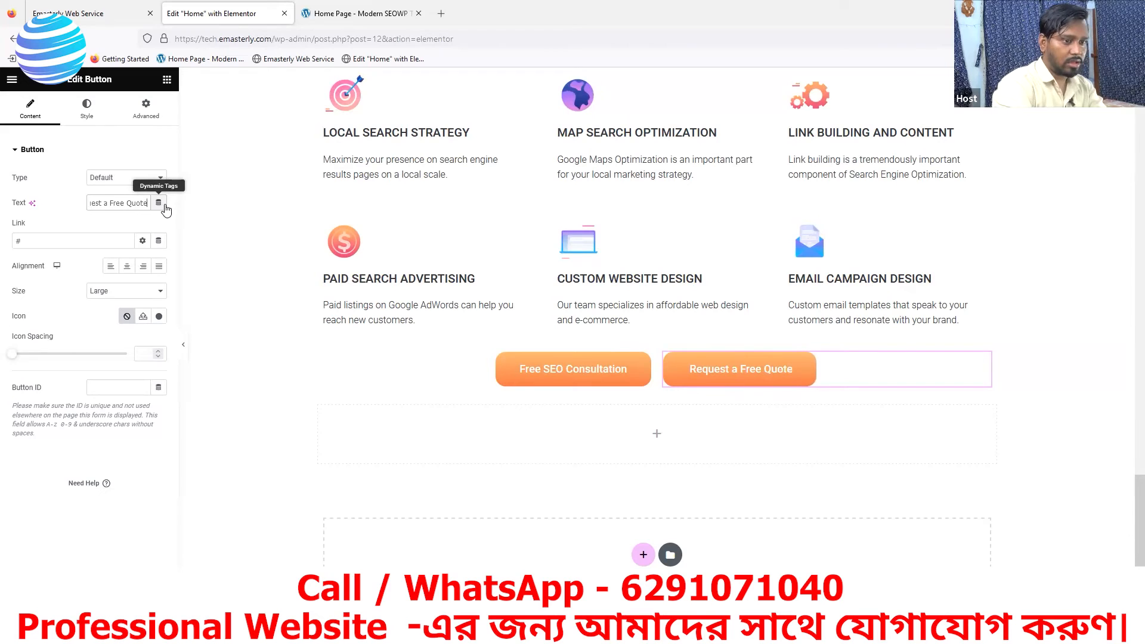
- Review the reference page's button row and the section below it, and reload the live Emasterly page to check the buttons
left_click(402, 21)
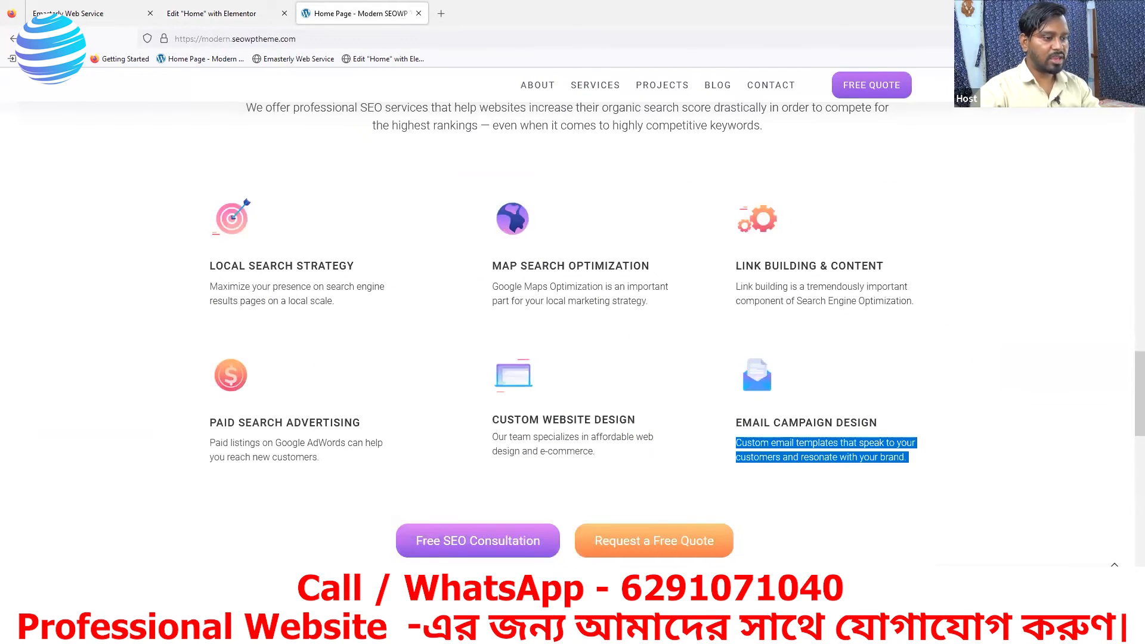
scroll(415, 427, "down", 3)
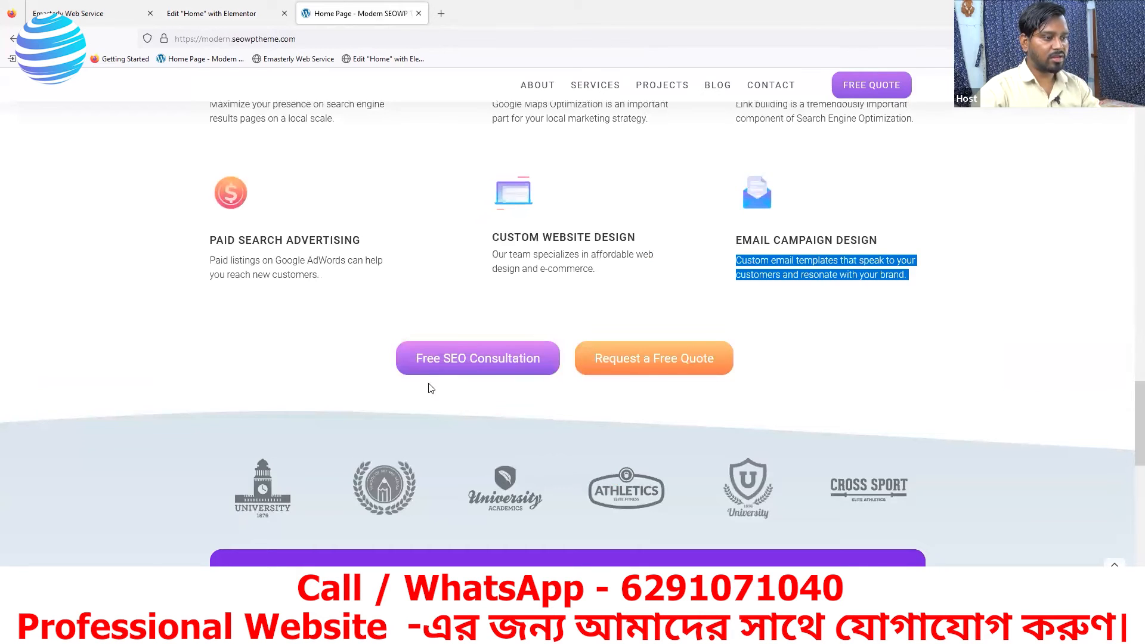
left_click(247, 14)
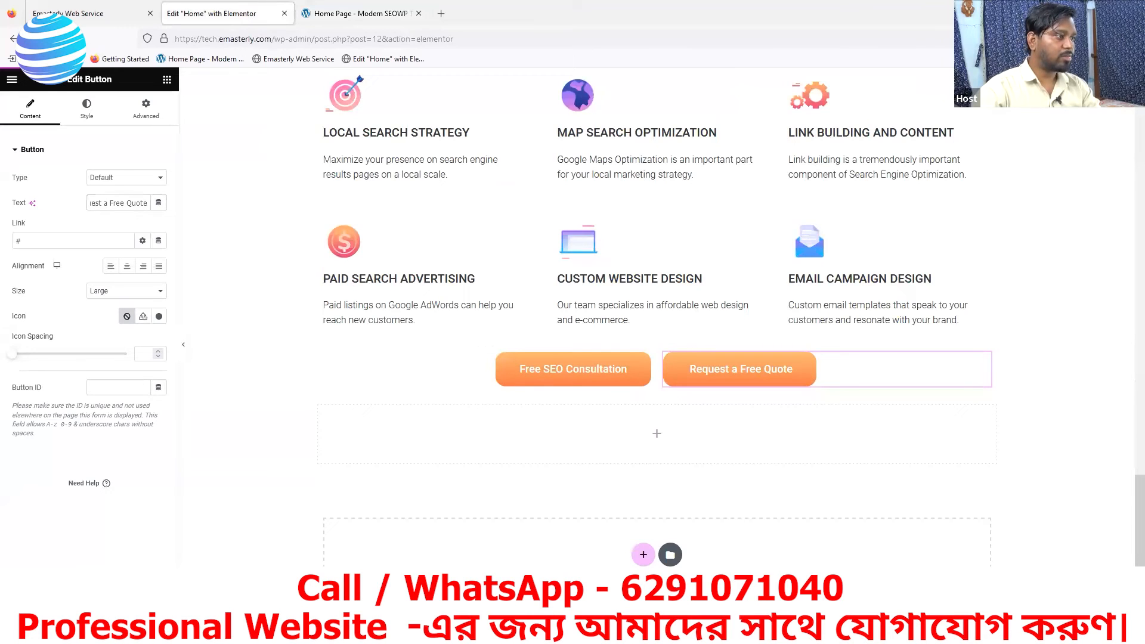
left_click(95, 14)
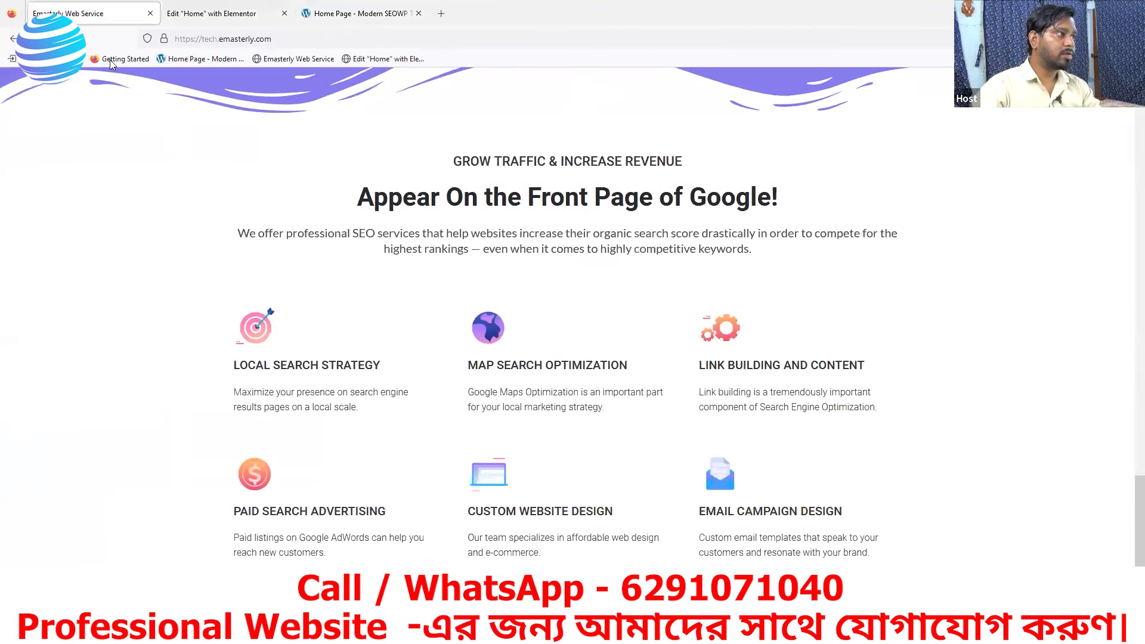
left_click(52, 39)
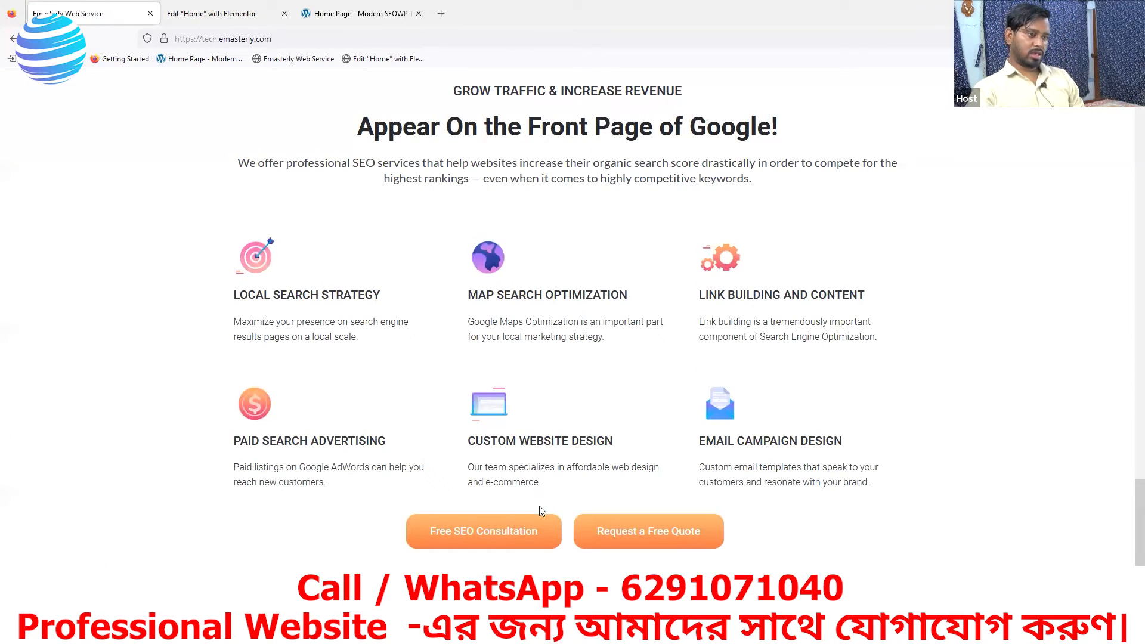
- Unlink the margin values of the two-button container and set its top margin to 44 px, following the reference page's spacing
key("ctrl+shift+Tab")
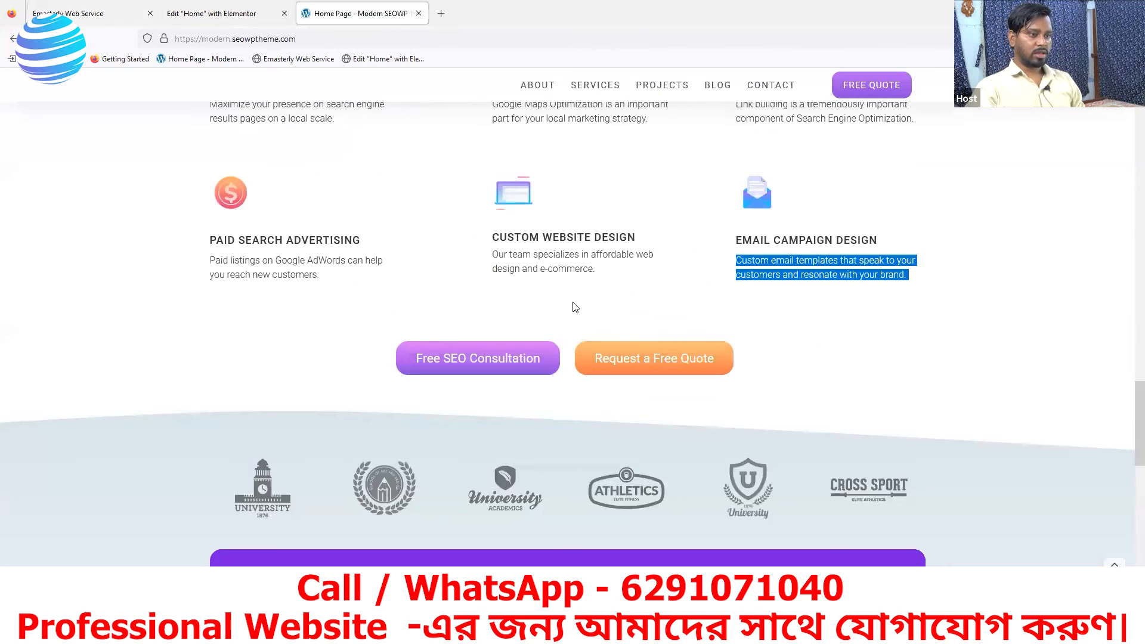
left_click(858, 313)
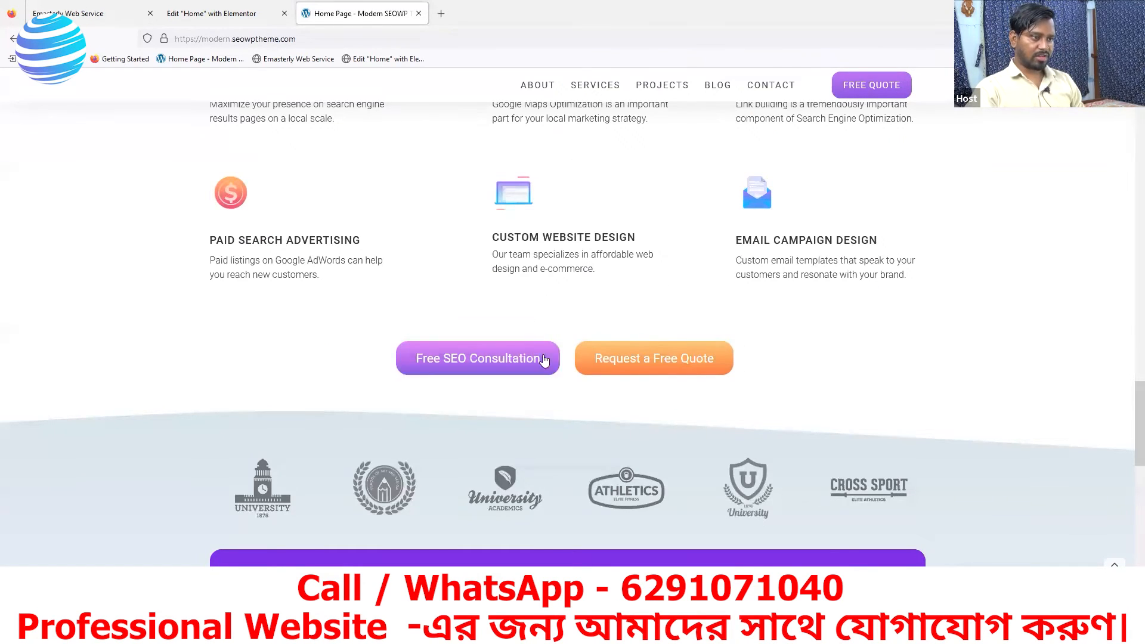
left_click(277, 12)
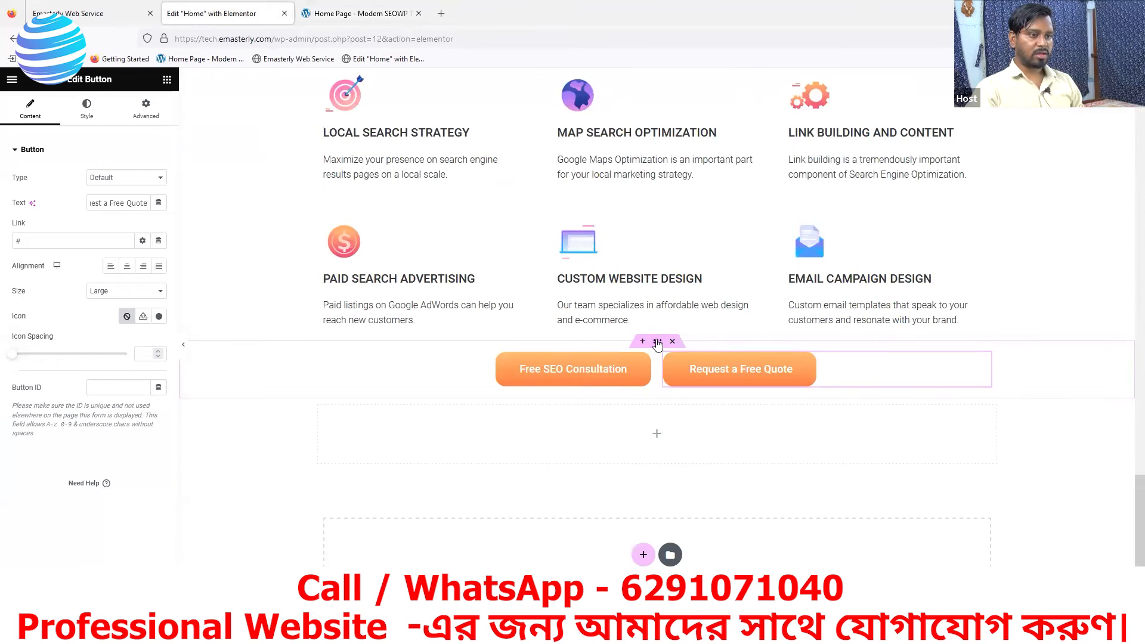
left_click(657, 344)
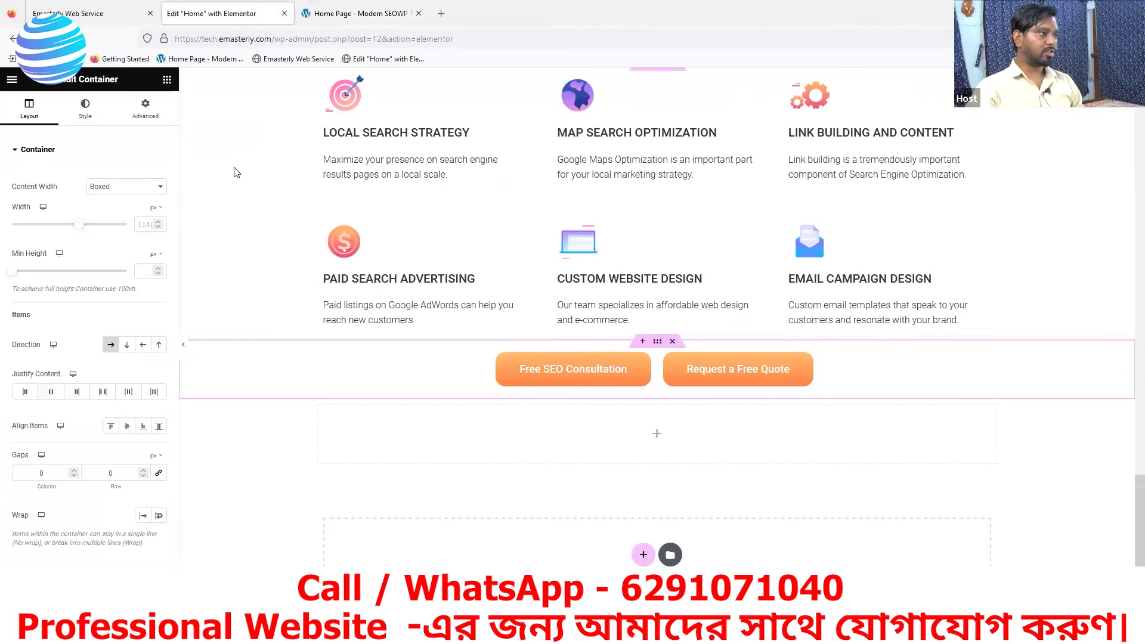
left_click(144, 111)
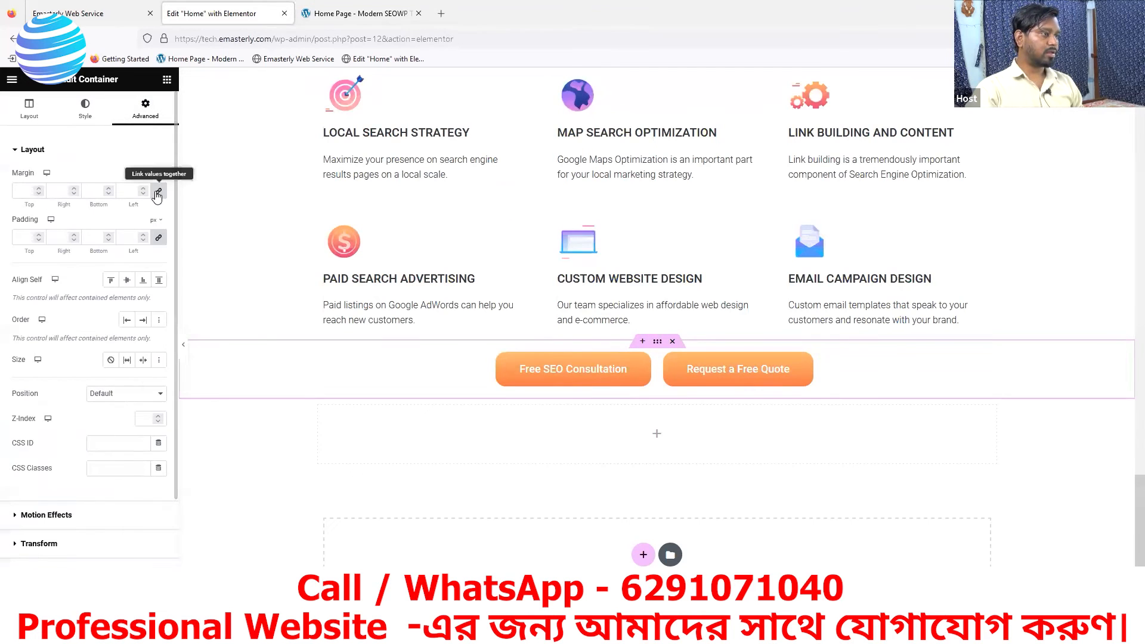
left_click(157, 192)
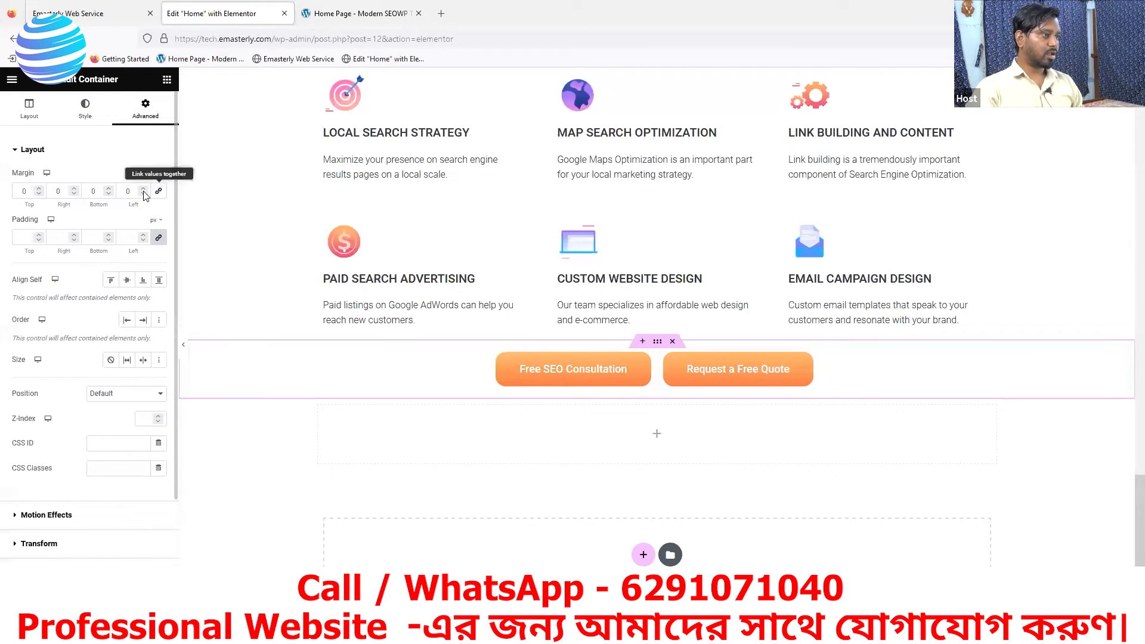
left_click(39, 189)
left_click(40, 189)
left_click(40, 189)
left_click(39, 189)
left_click(40, 189)
left_click(40, 189)
left_click(39, 189)
left_click(39, 189)
left_click(39, 189)
left_click(39, 189)
left_click(39, 189)
left_click(39, 189)
left_click(39, 189)
left_click(364, 14)
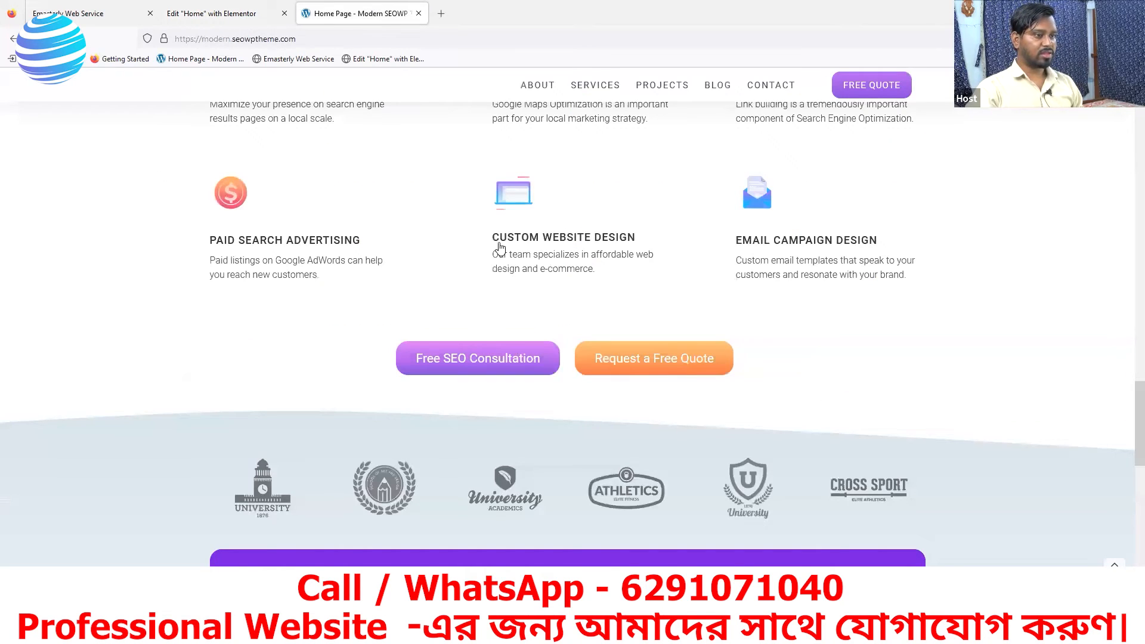
left_click(209, 14)
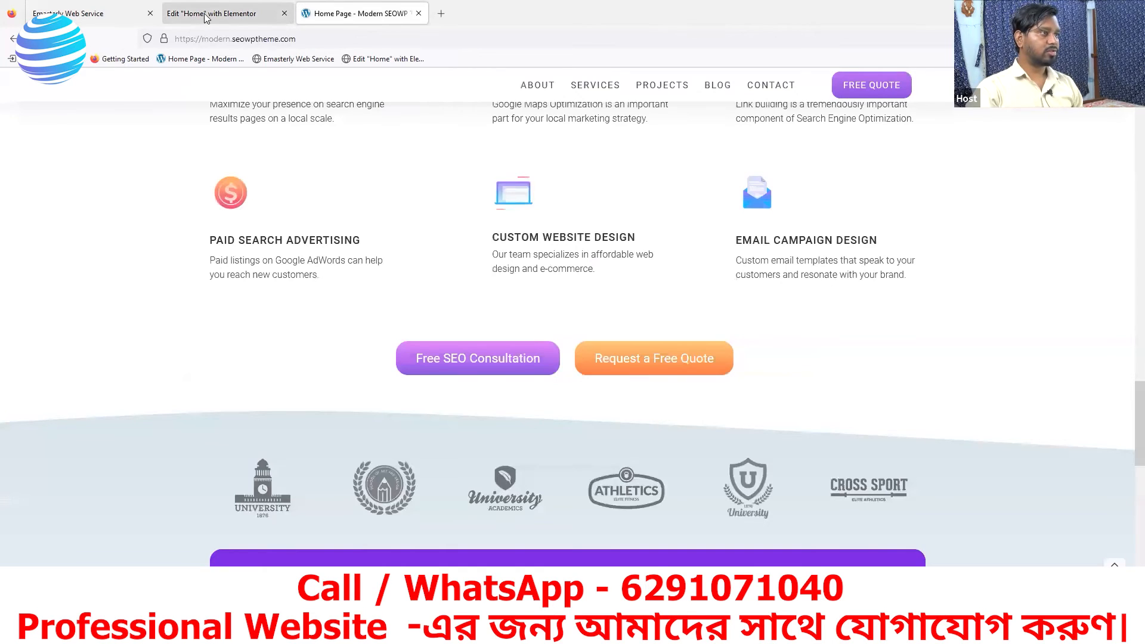
left_click(39, 188)
left_click(39, 188)
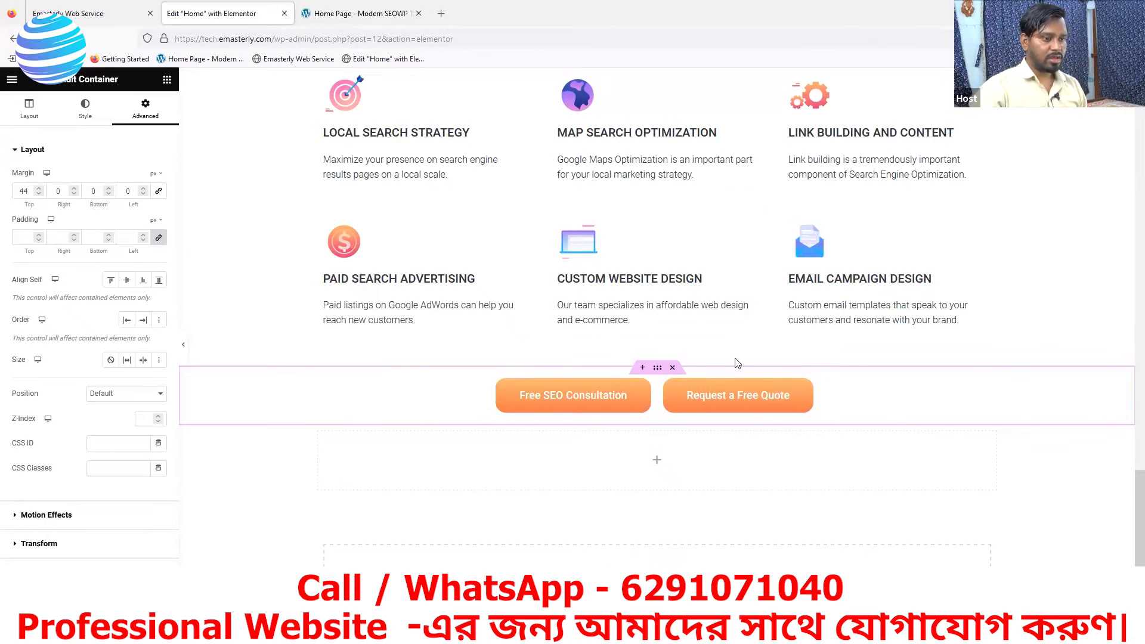
- Sample the upper colour of the reference's Free SEO Consultation button and set the matching button's first gradient colour to #D97DF5
left_click(644, 394)
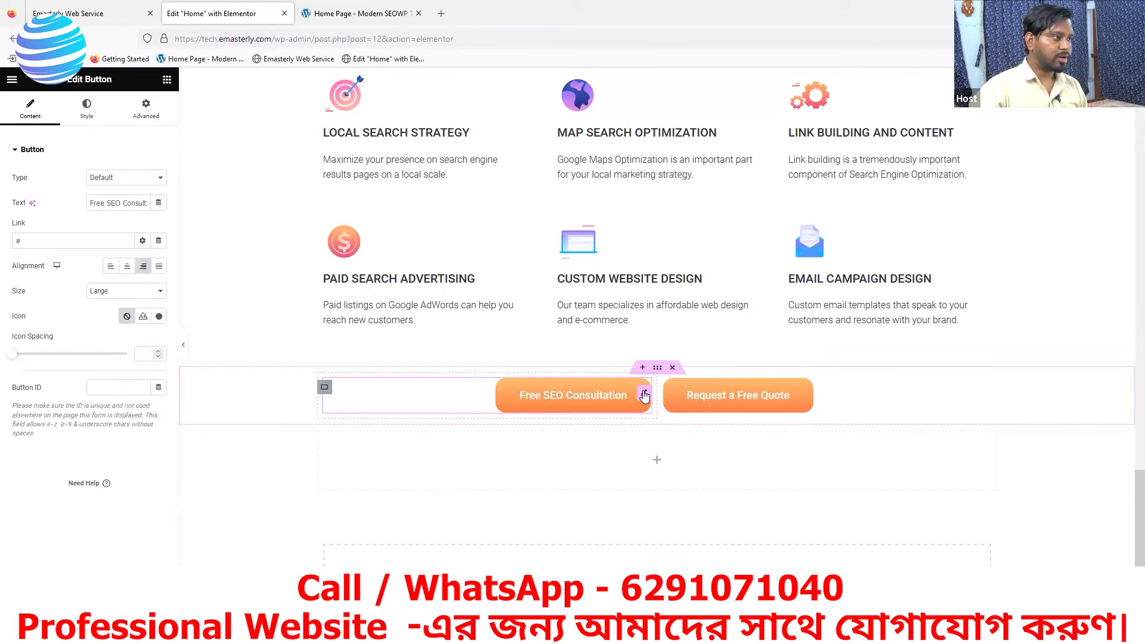
left_click(85, 114)
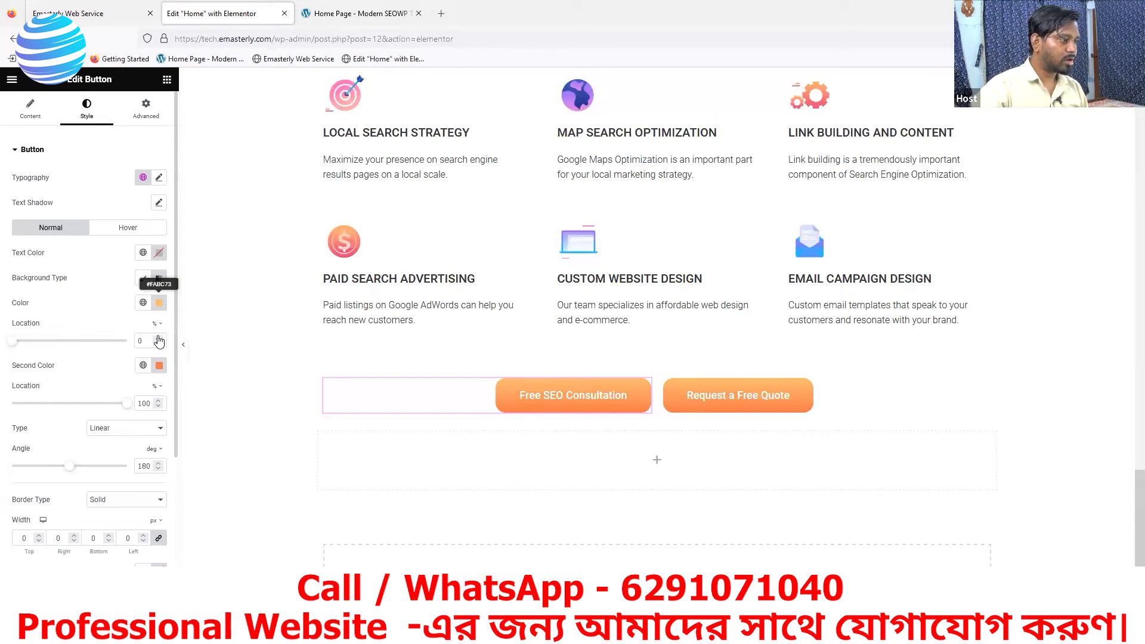
left_click(328, 14)
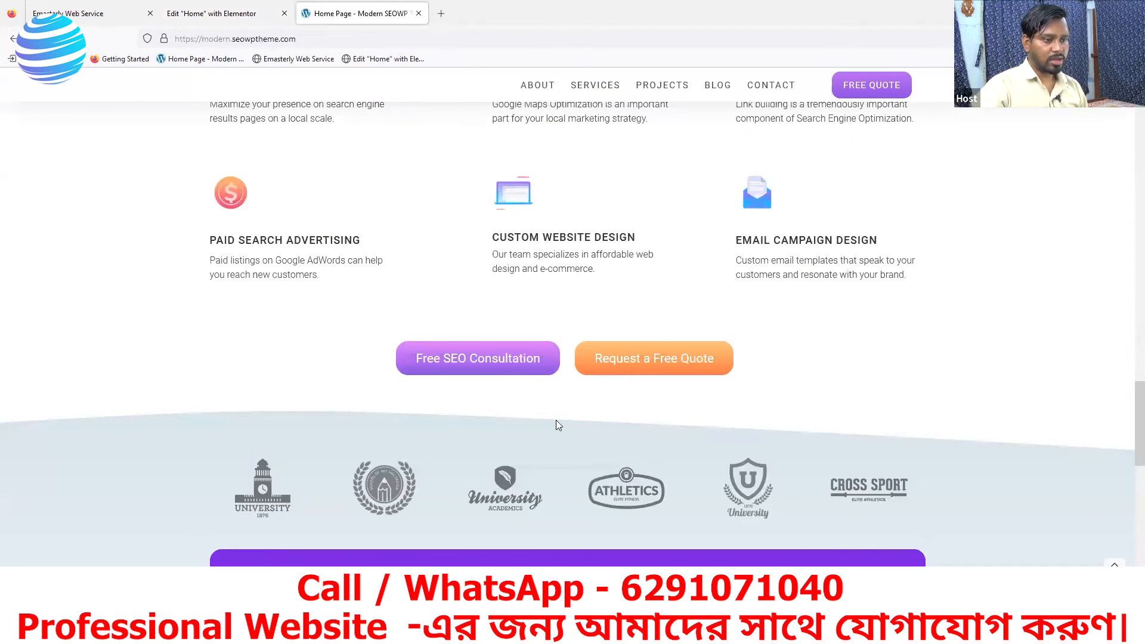
right_click(422, 296)
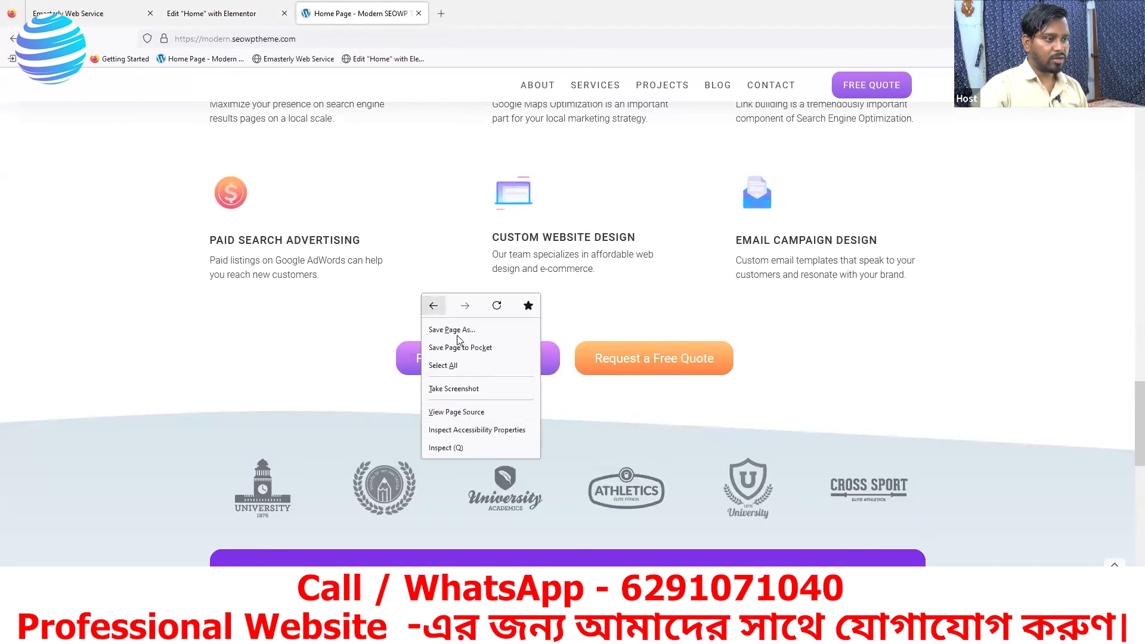
left_click(446, 446)
left_click(718, 496)
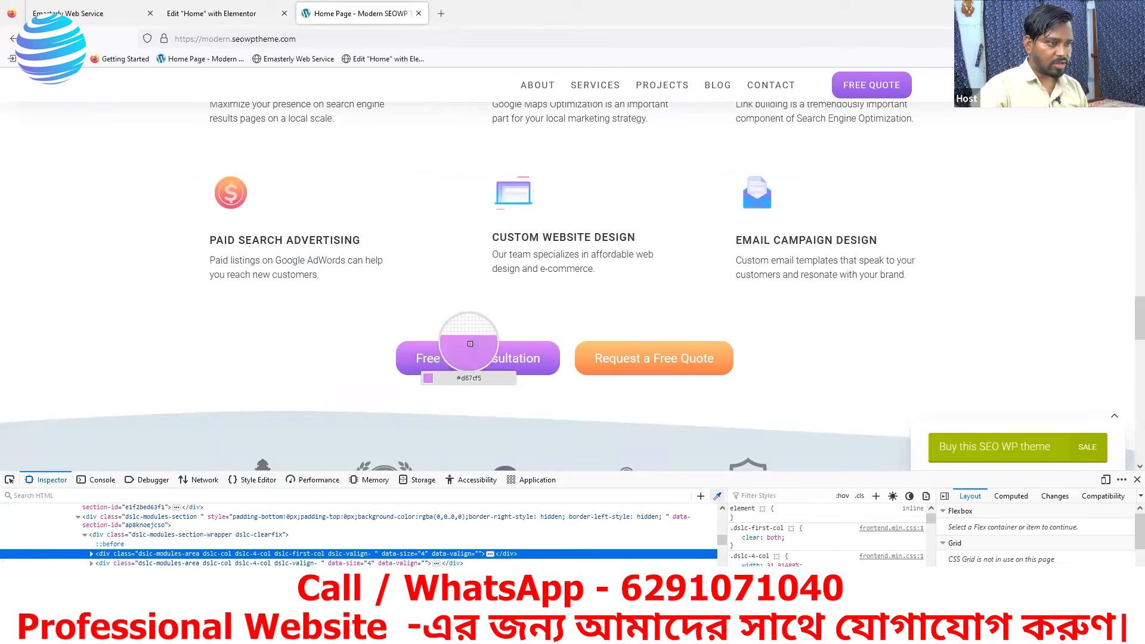
left_click(470, 344)
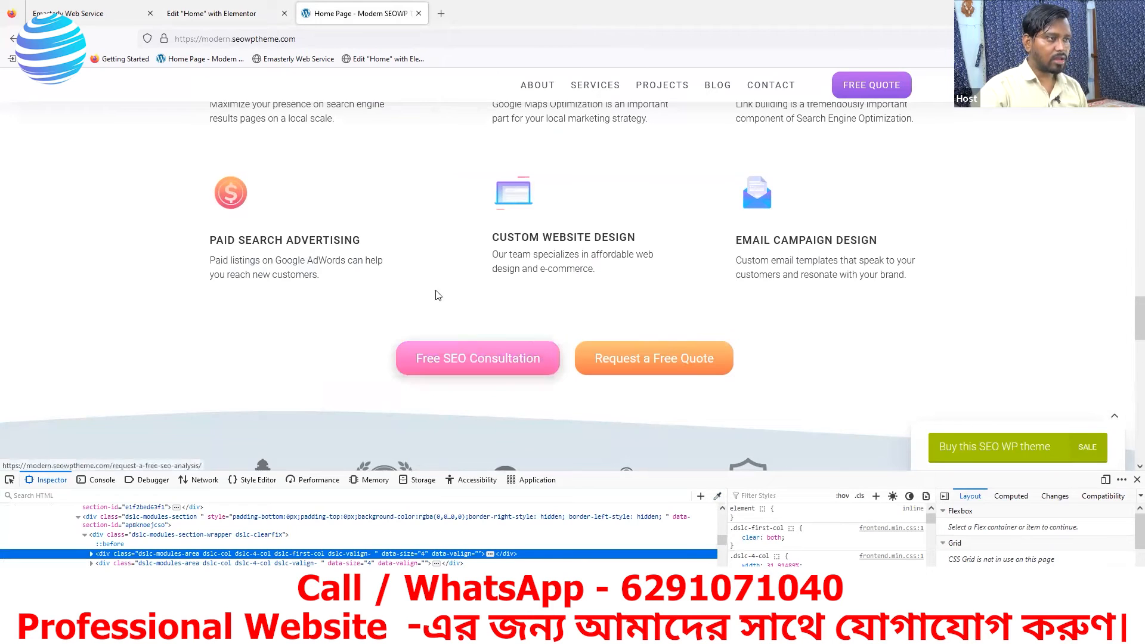
left_click(217, 13)
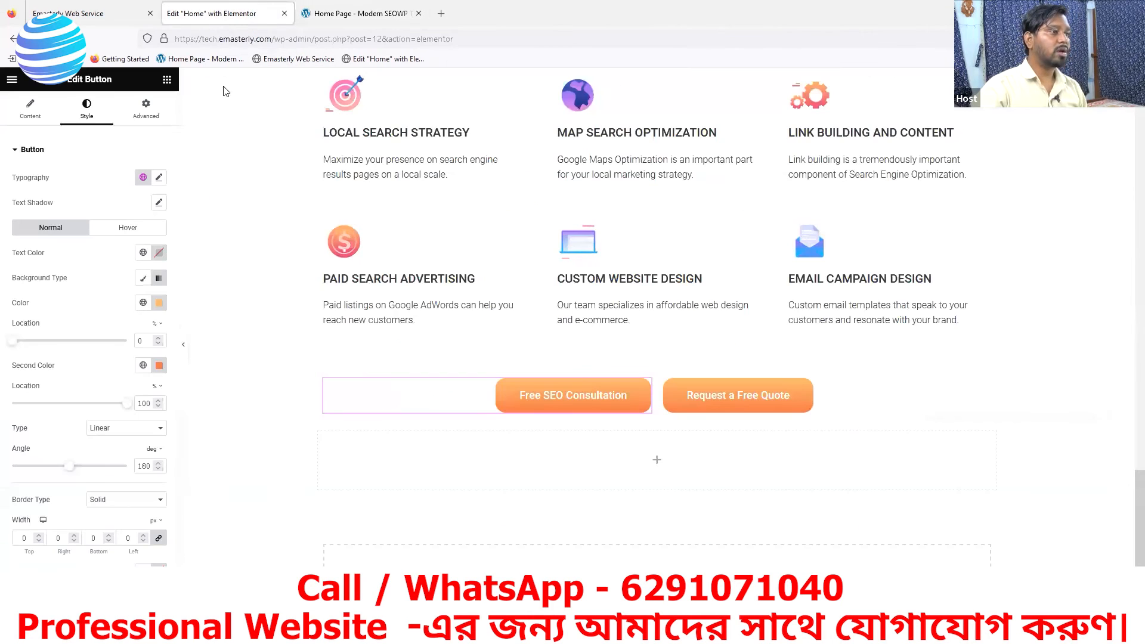
left_click(158, 304)
left_click(199, 447)
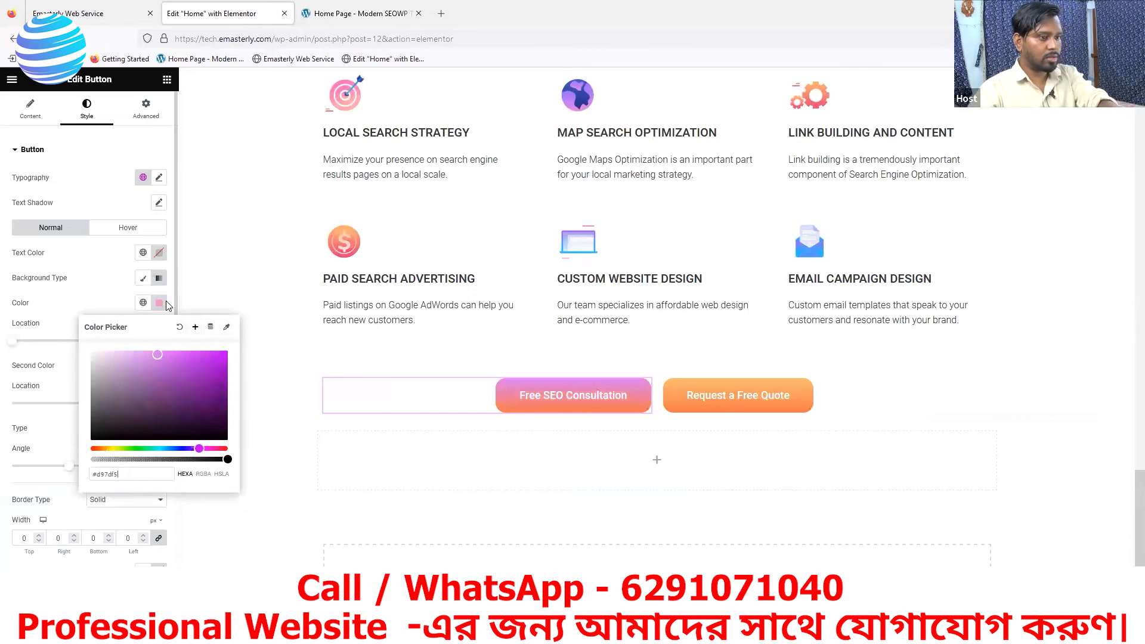
- Sample the lower edge of the same reference button and set the Free SEO Consultation button's second gradient colour to #894AE2
left_click(358, 13)
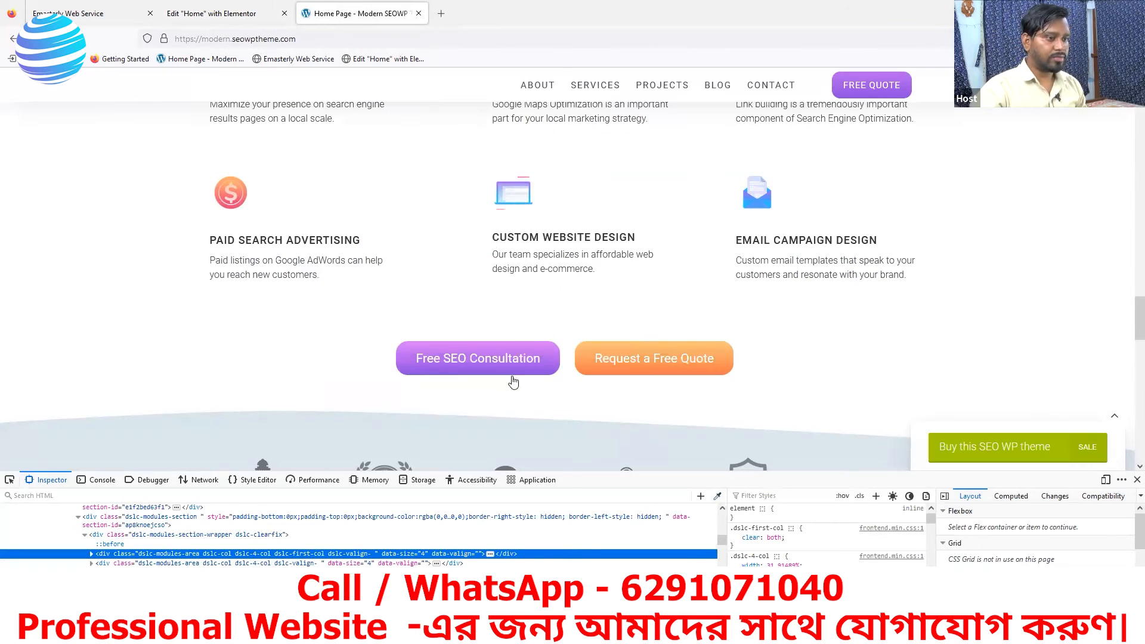
left_click(718, 496)
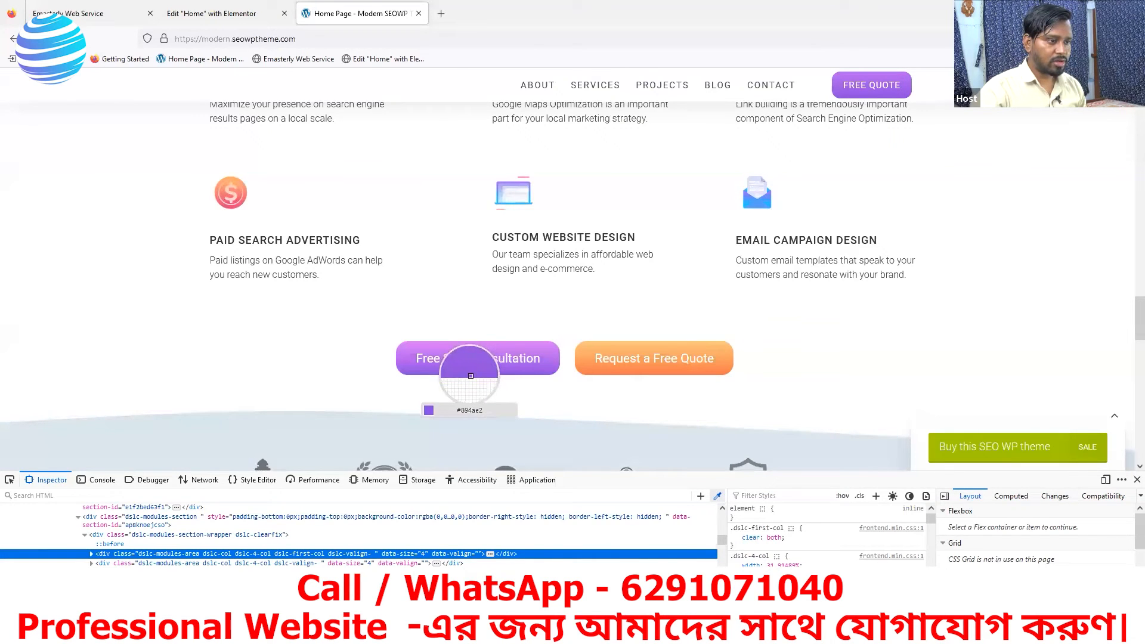
left_click(211, 13)
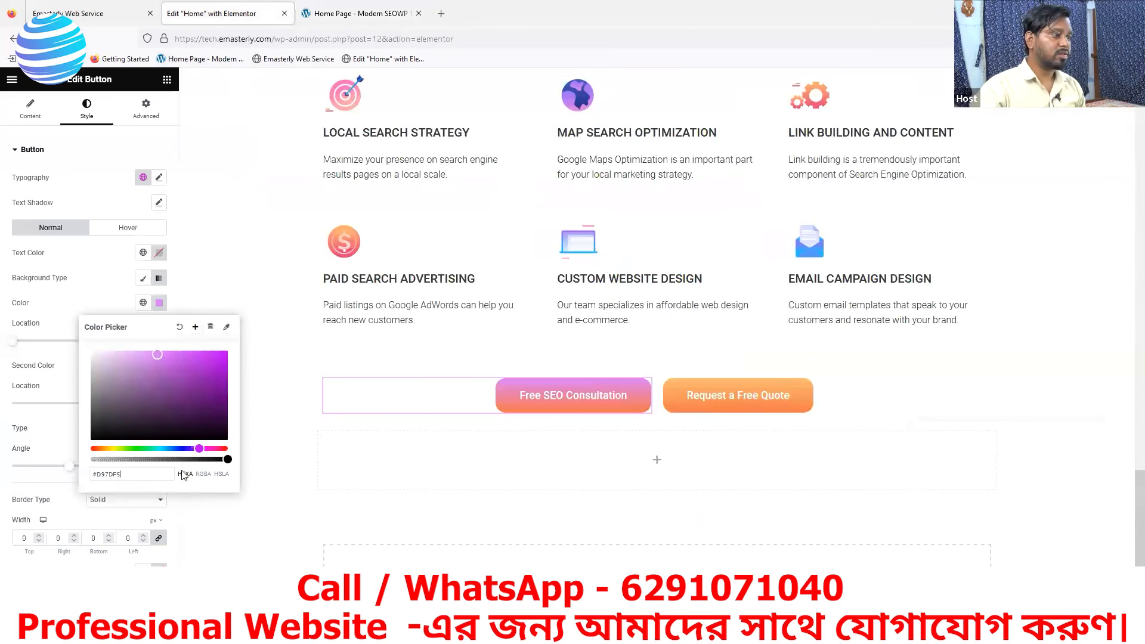
left_click(102, 288)
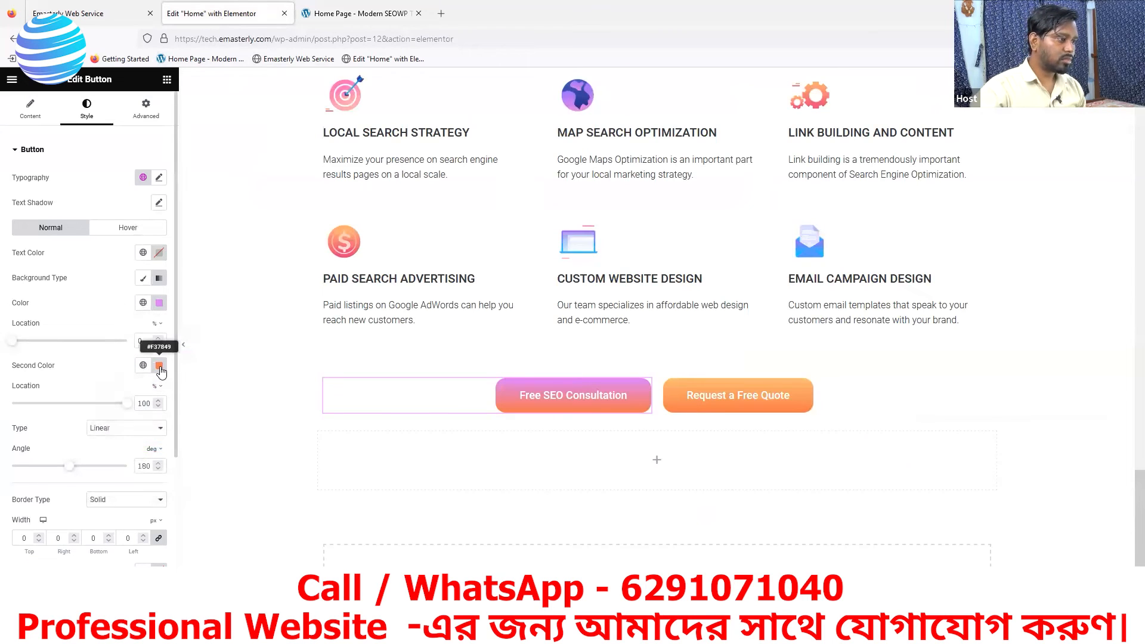
left_click(159, 366)
type("#894ae2")
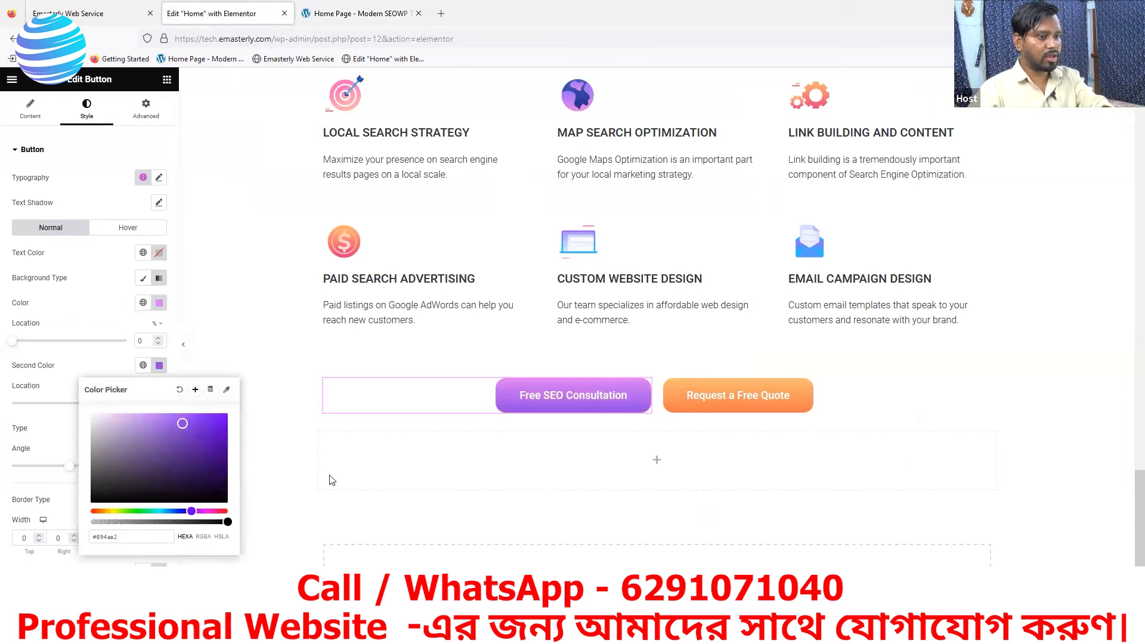
left_click(159, 366)
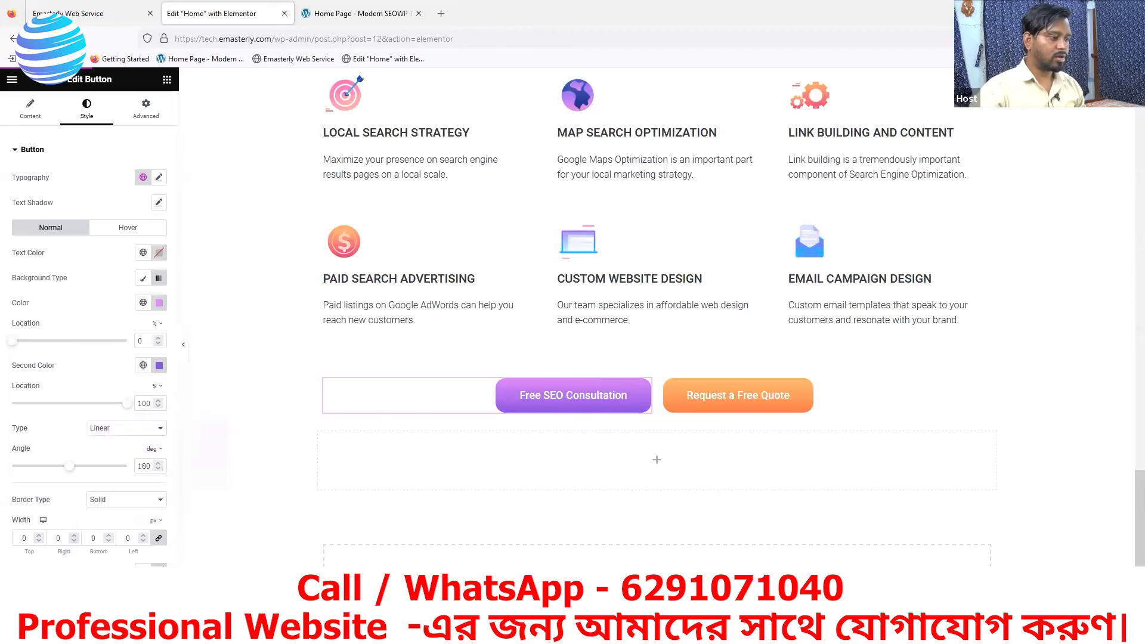
- Reload the live Emasterly page to check the button row, compare it with the reference page, and close the reference's inspector
left_click(82, 18)
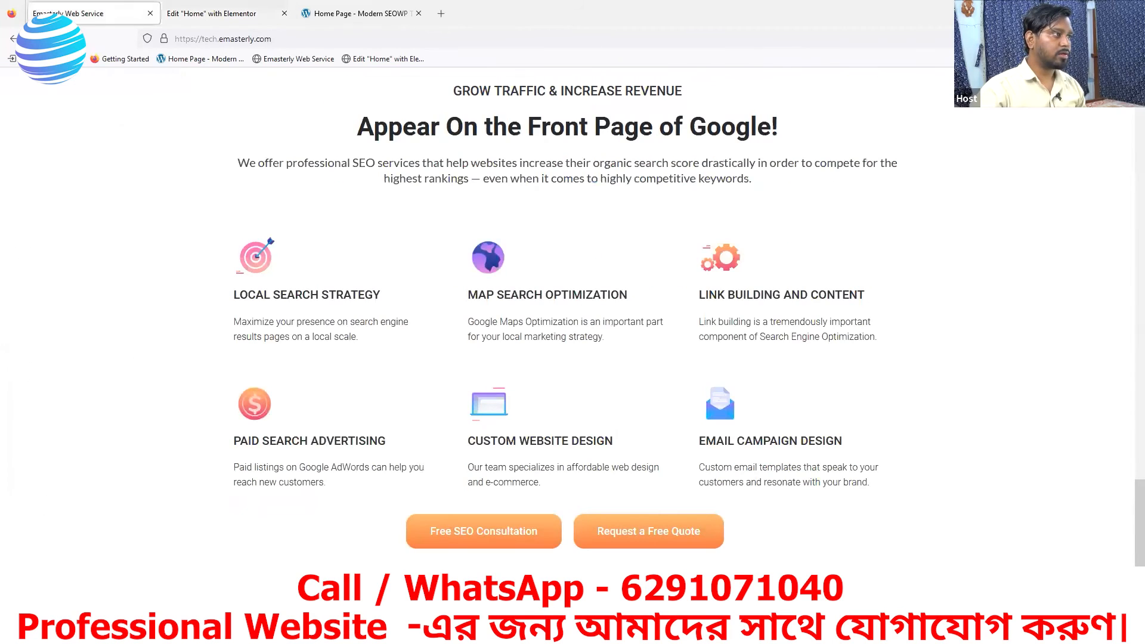
key("F5")
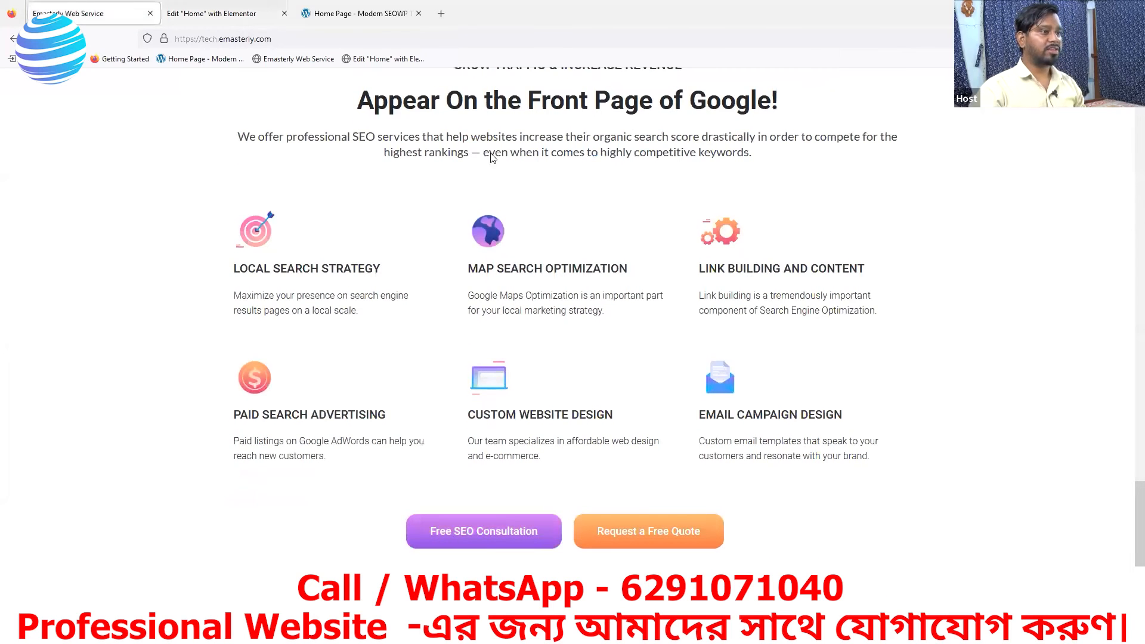
left_click(362, 14)
scroll(719, 456, "up", 3)
scroll(719, 457, "down", 3)
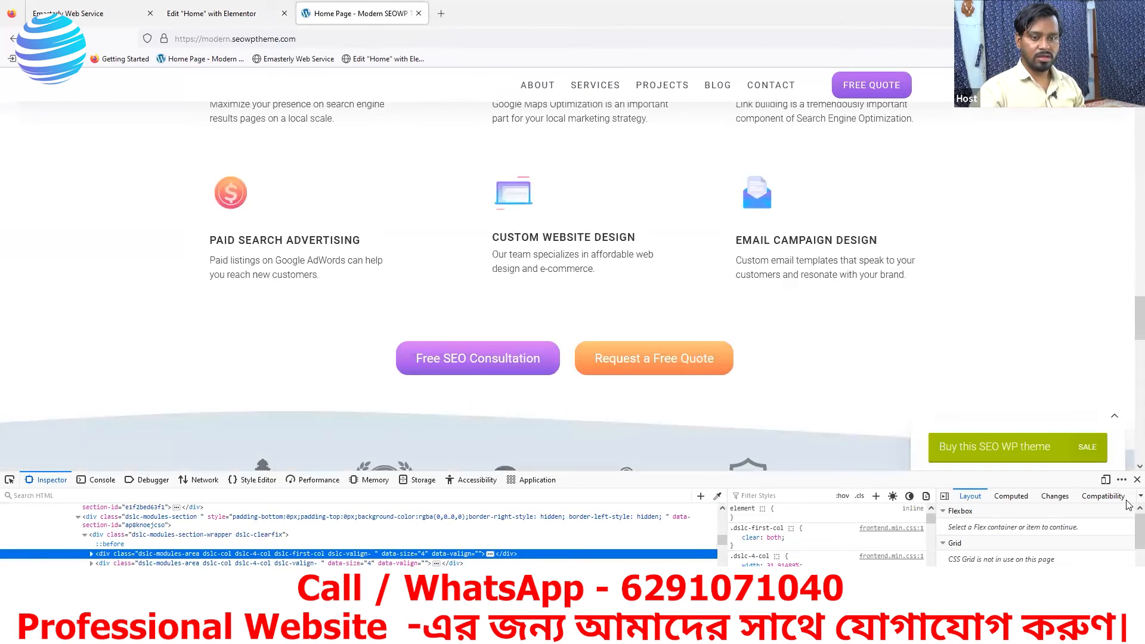
left_click(1137, 480)
- Review the reference page's client logo strip, testimonial block and case studies section below the buttons
scroll(598, 416, "up", 2)
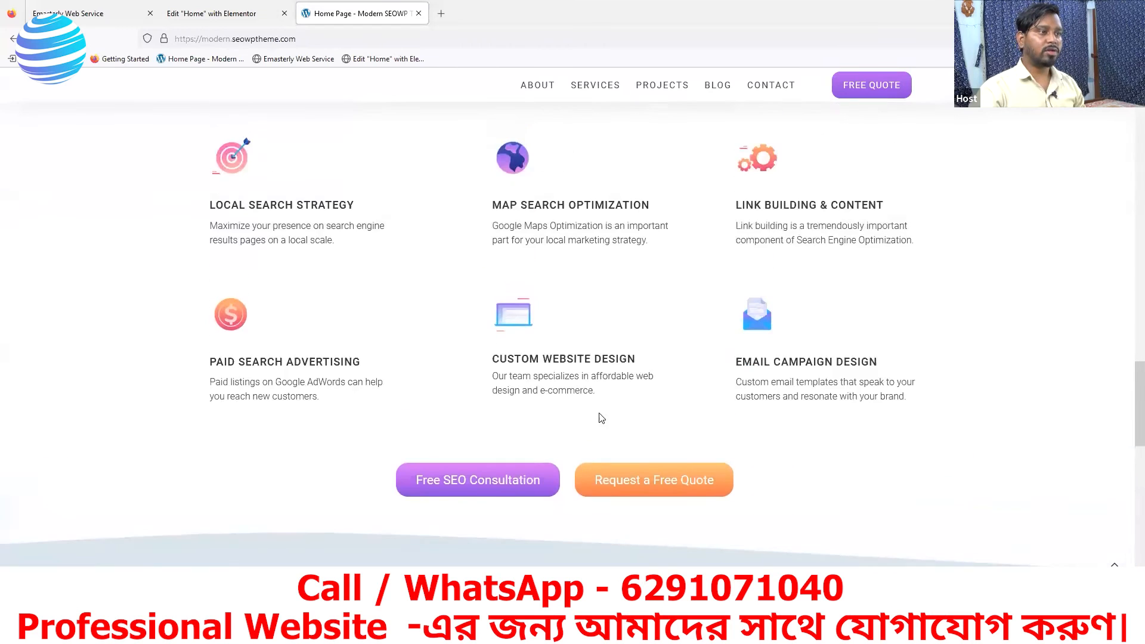
scroll(705, 501, "down", 5)
scroll(551, 486, "down", 4)
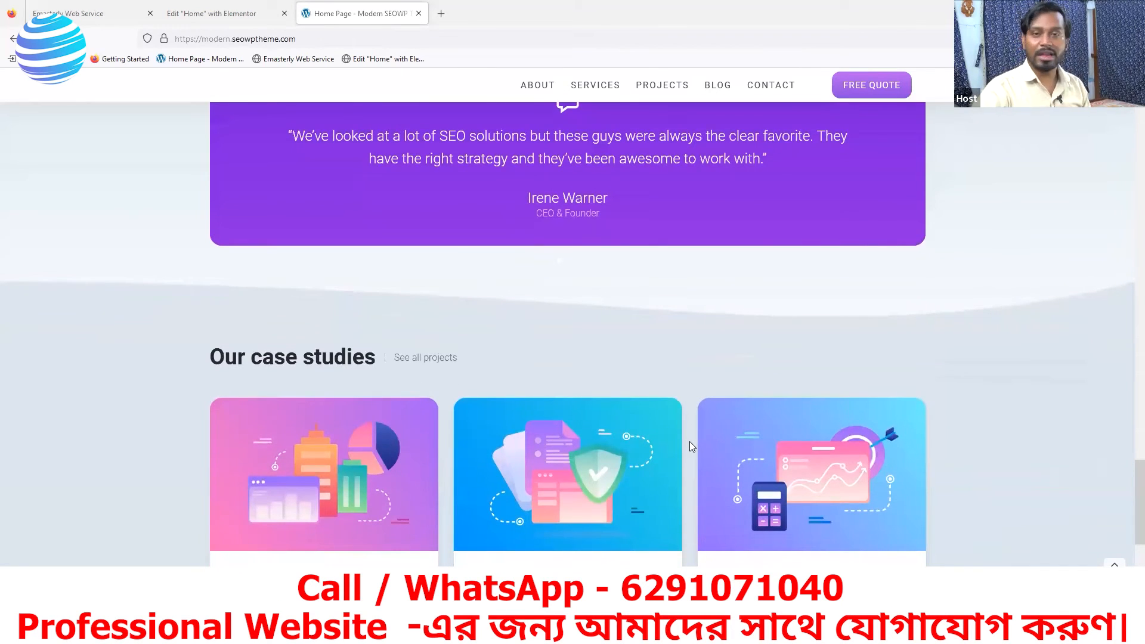
scroll(689, 446, "down", 2)
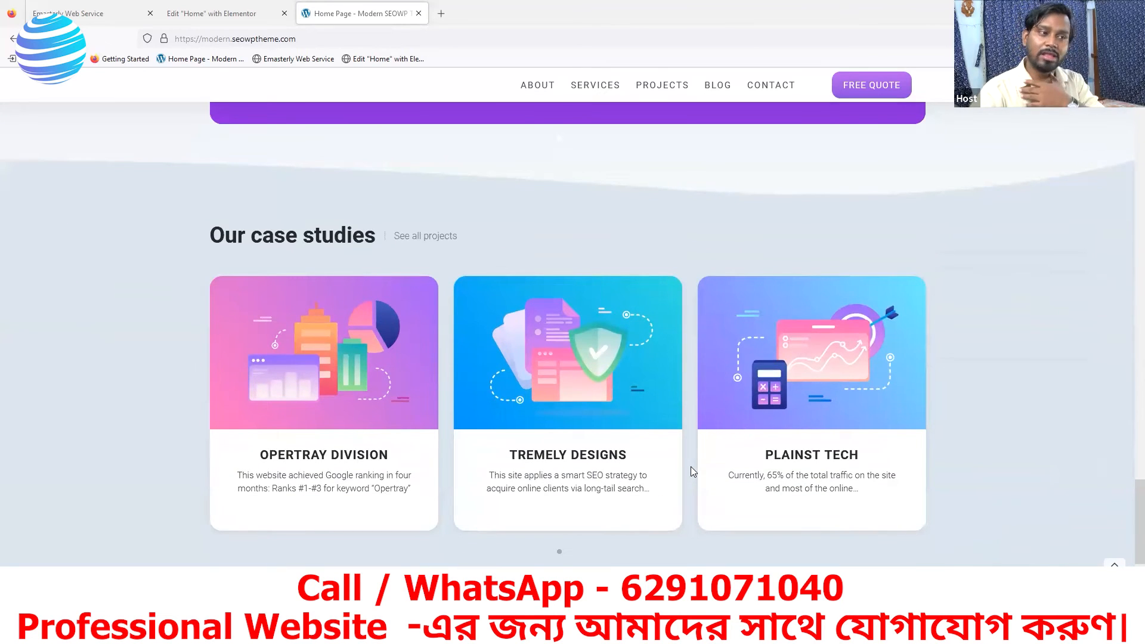
scroll(691, 471, "up", 5)
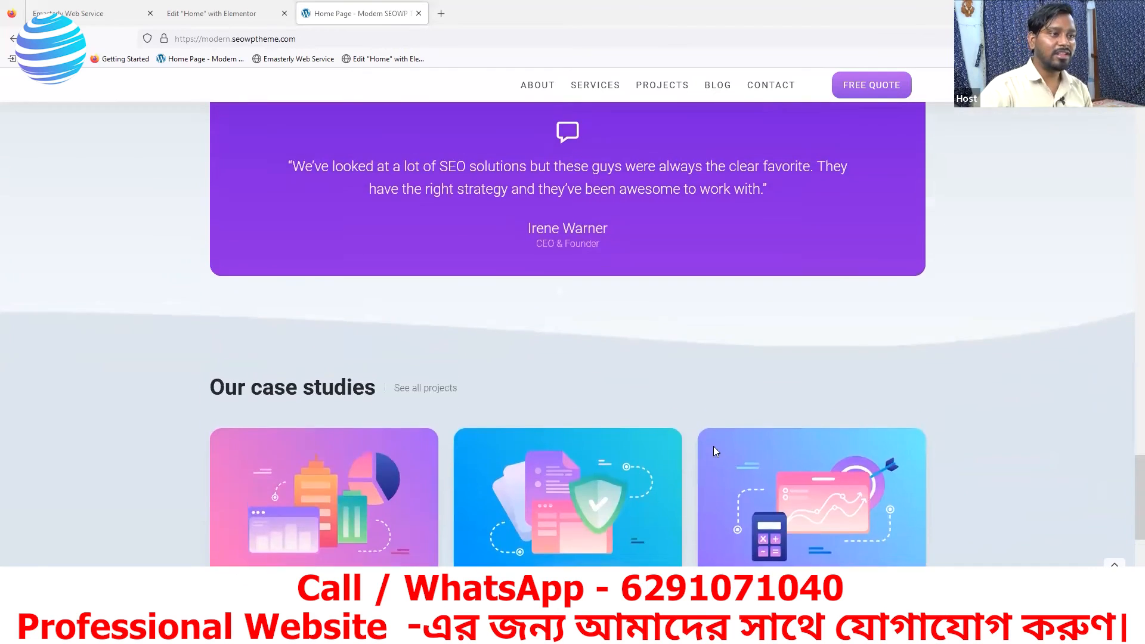
scroll(656, 482, "up", 2)
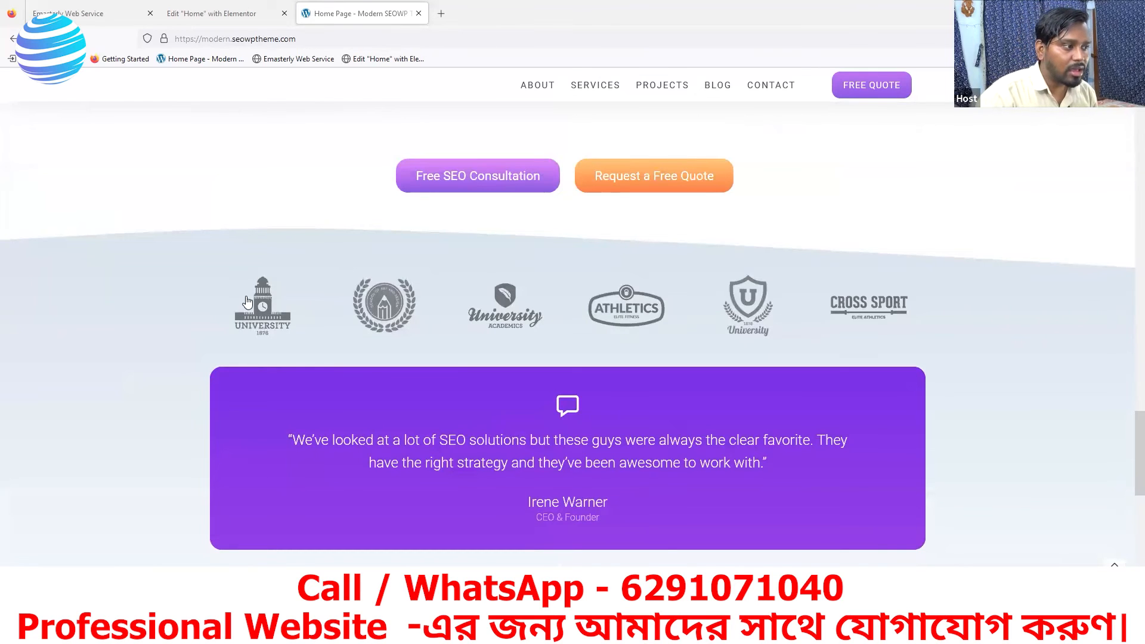
- Save the first two client logo images from the reference page's logo strip to Downloads, the first as clientlogo-9 in PNG format
right_click(262, 307)
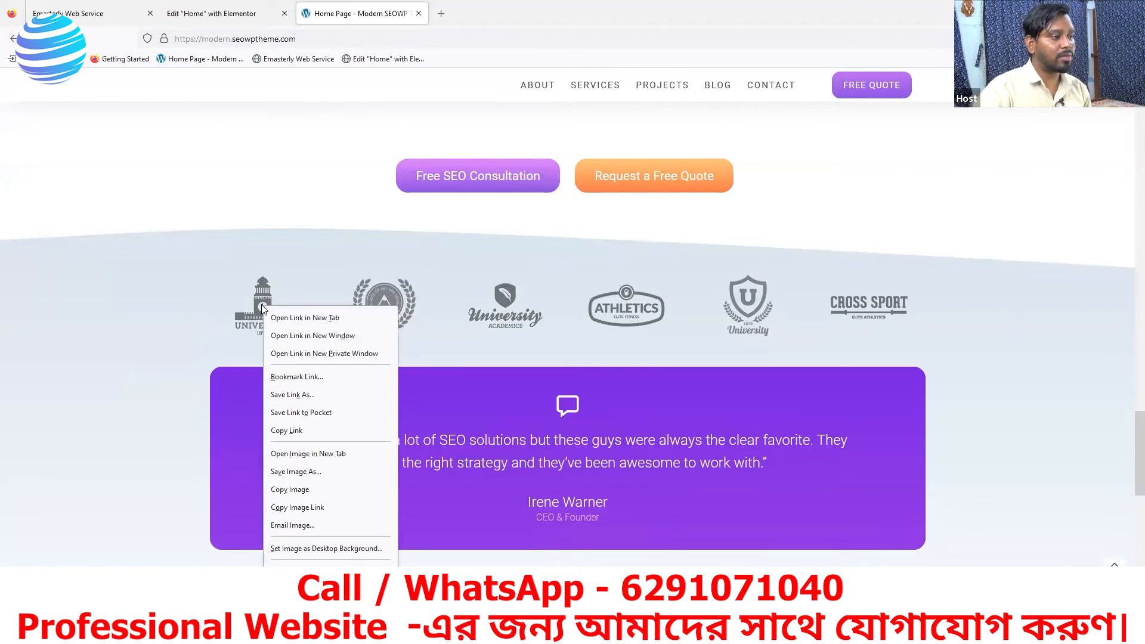
left_click(286, 474)
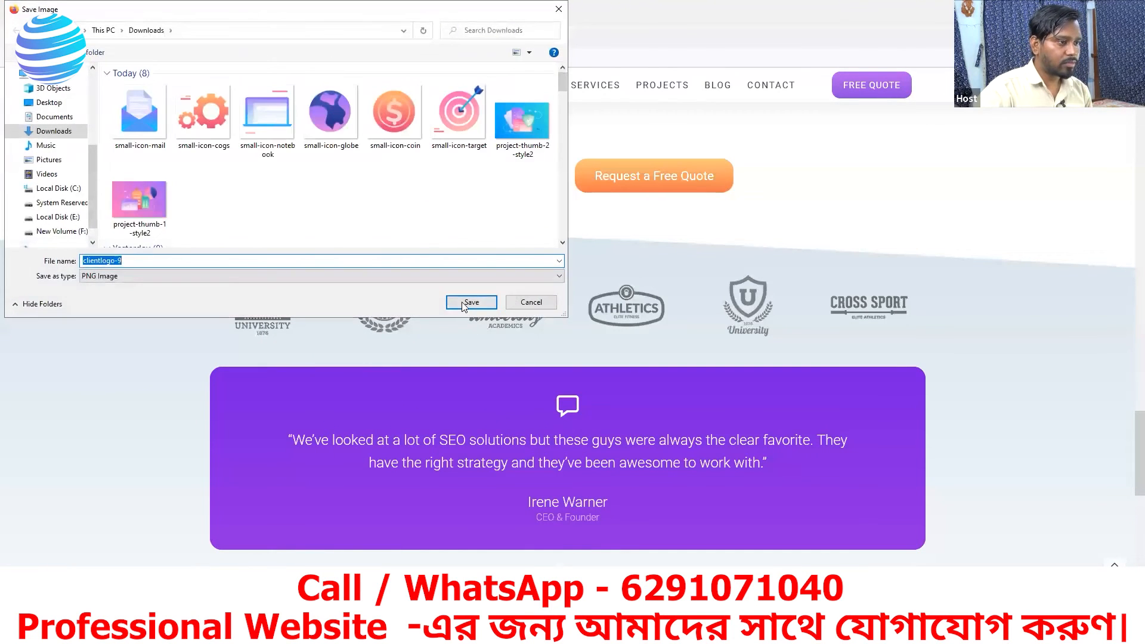
left_click(468, 303)
right_click(379, 313)
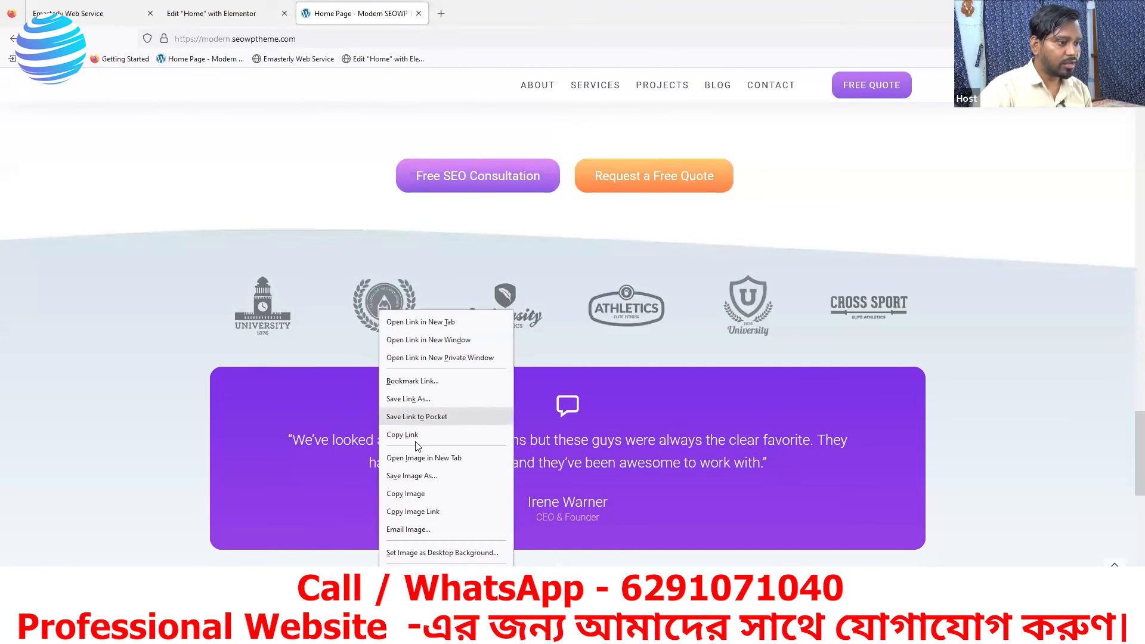
left_click(405, 477)
left_click(469, 301)
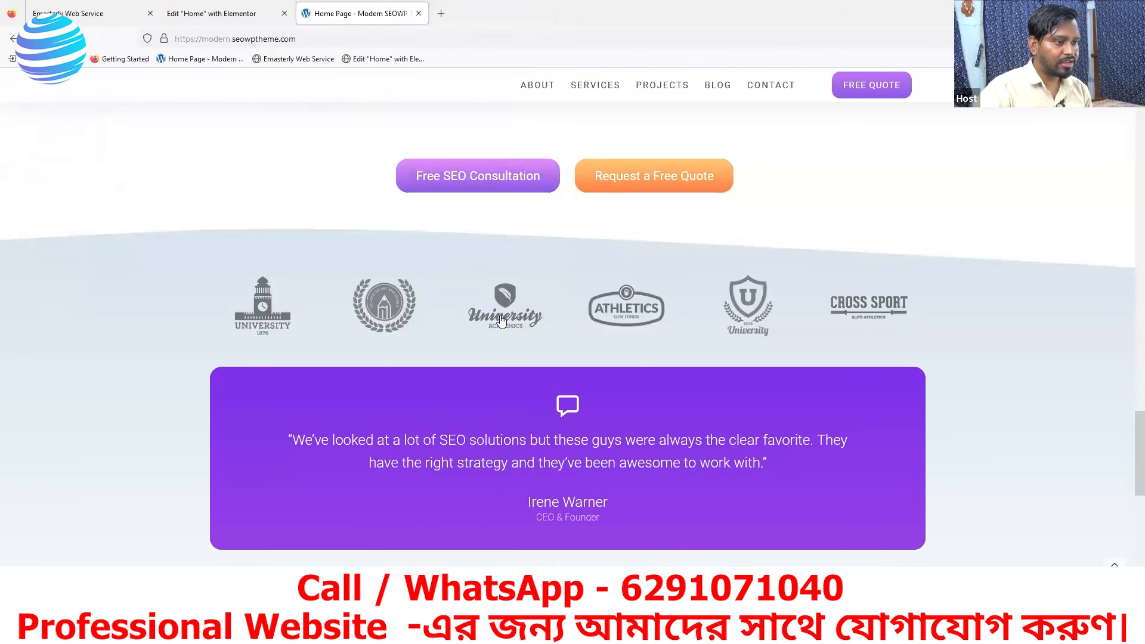
- Save the remaining four client logos from the reference page's logo strip to Downloads, the University Academics one as clientlogo-8 in PNG format
right_click(501, 317)
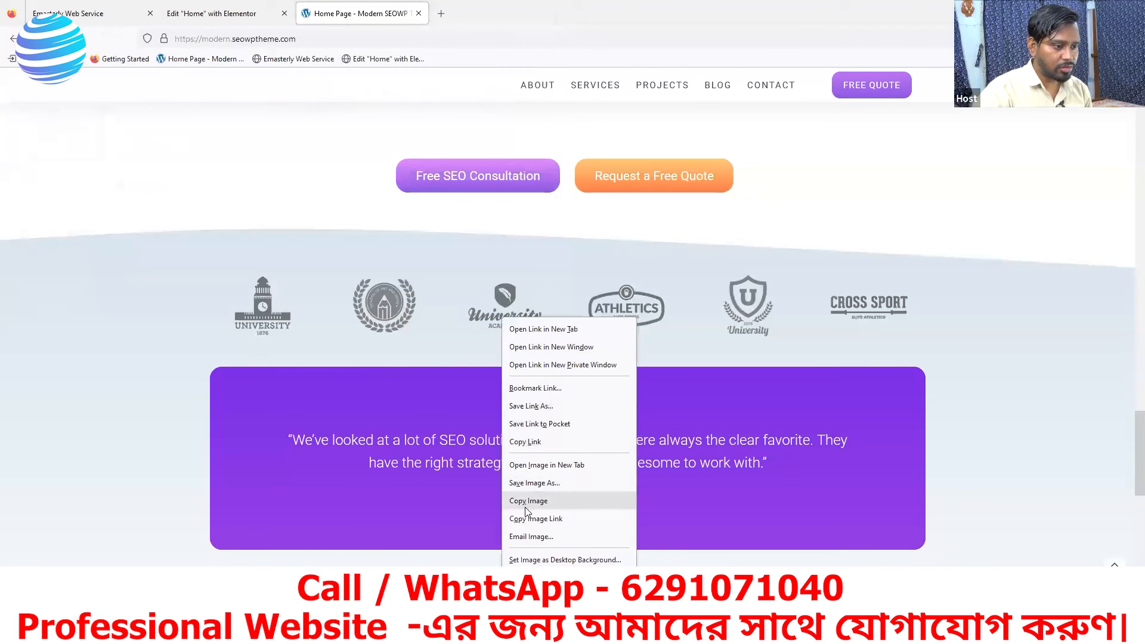
left_click(522, 482)
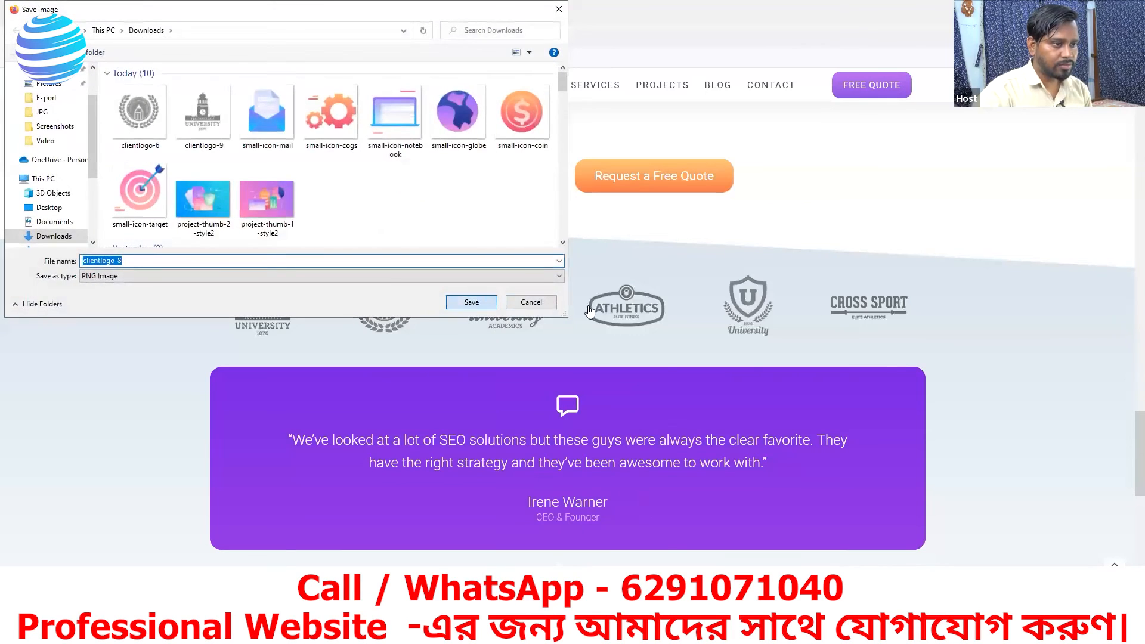
left_click(468, 301)
right_click(615, 304)
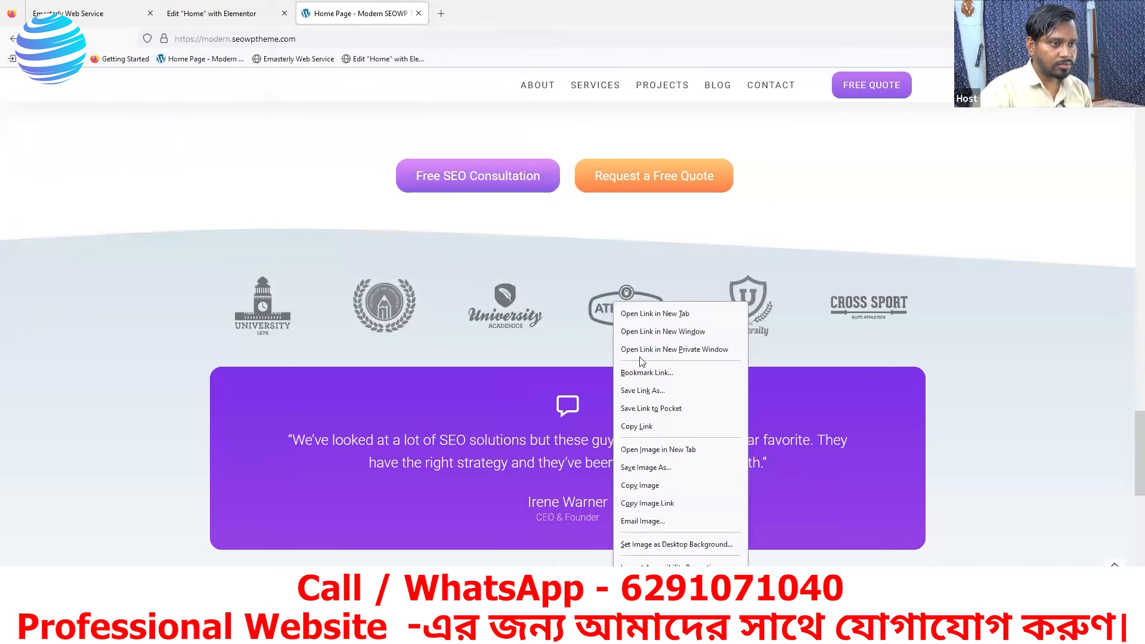
left_click(634, 467)
- Return to the Elementor editor and delete the empty container below the Free SEO Consultation and Request a Free Quote buttons
left_click(207, 18)
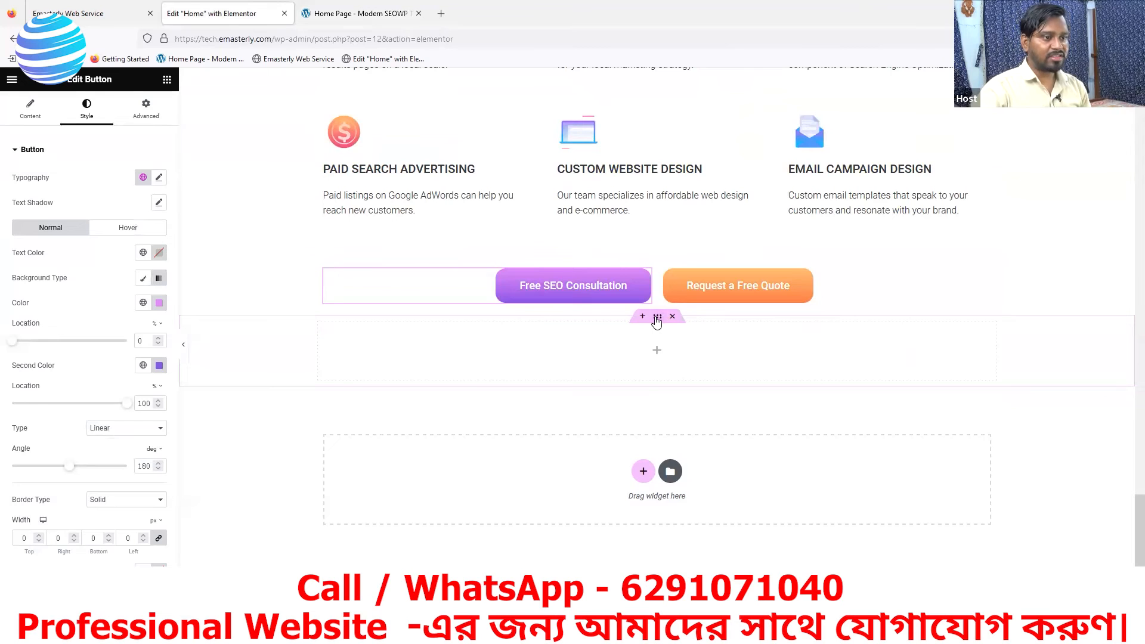
right_click(682, 375)
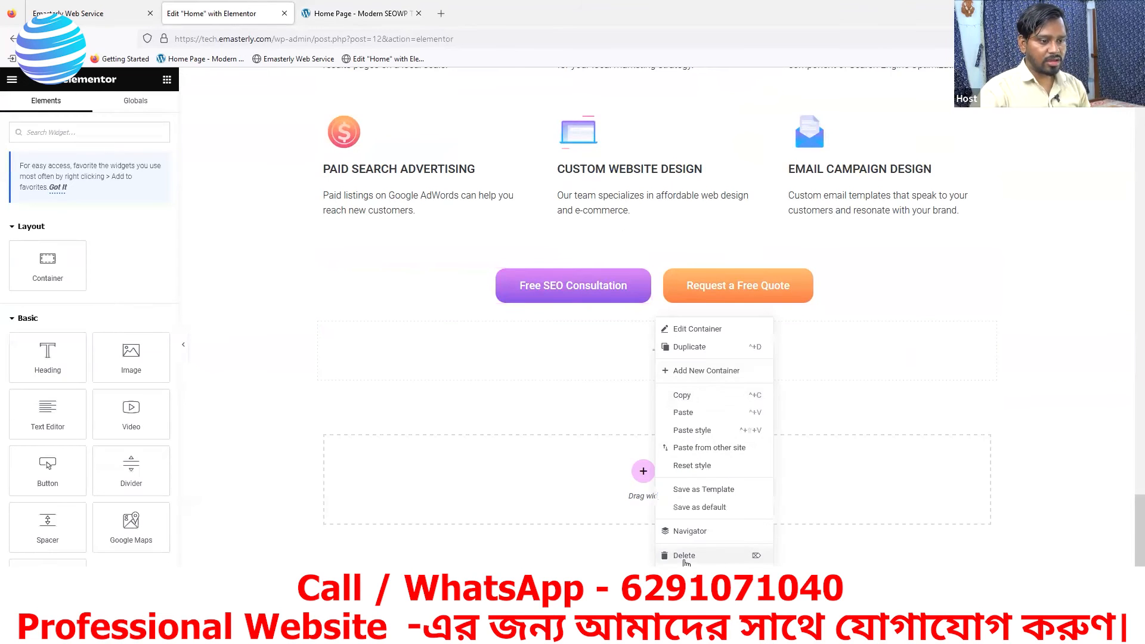
left_click(684, 556)
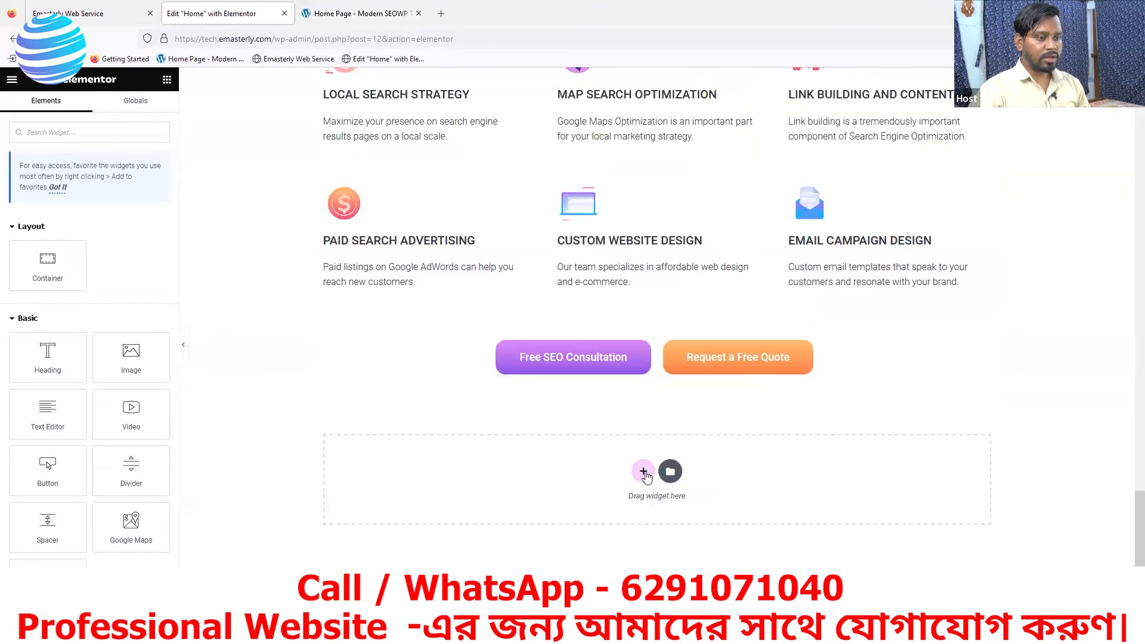
- Add a new single-column container with vertical direction below the button row, checking the reference page's logo strip for its layout
left_click(644, 473)
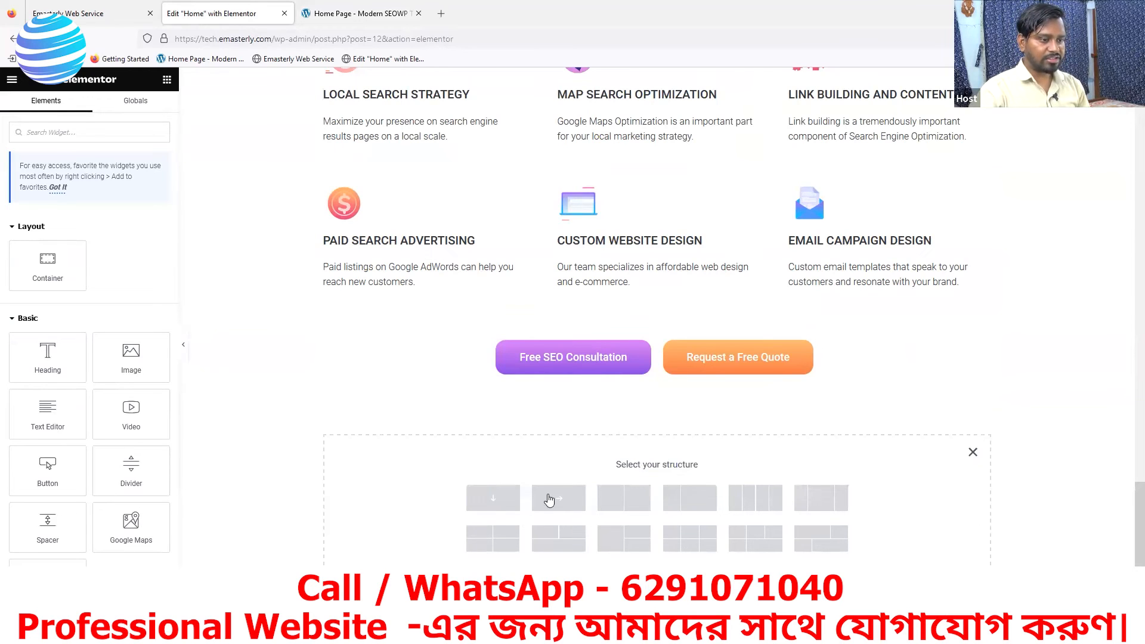
left_click(357, 14)
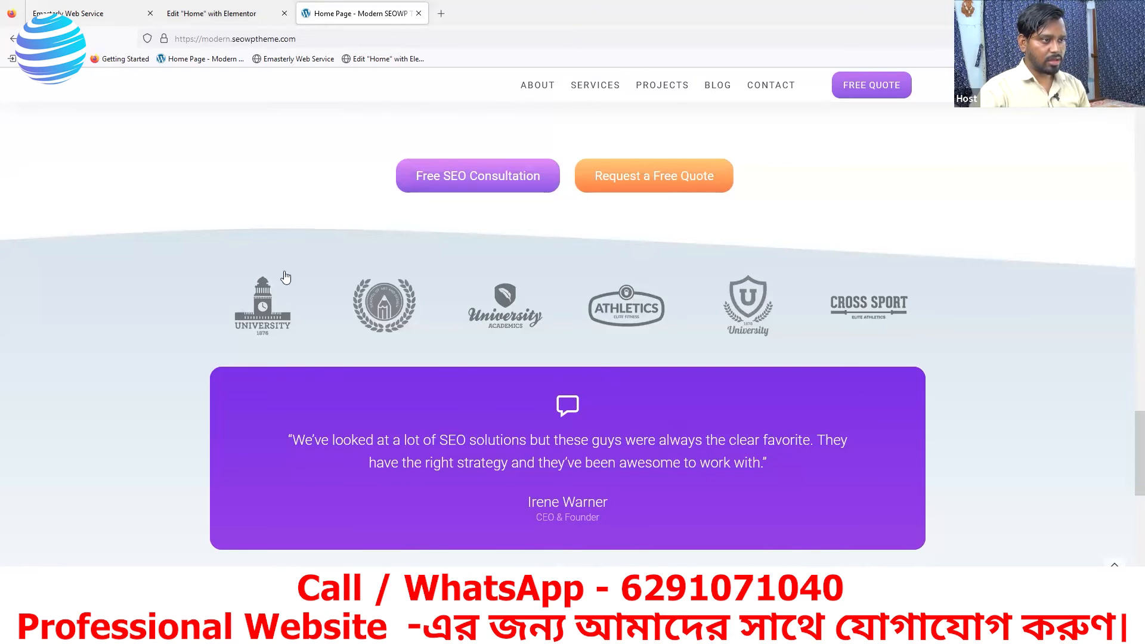
left_click(247, 18)
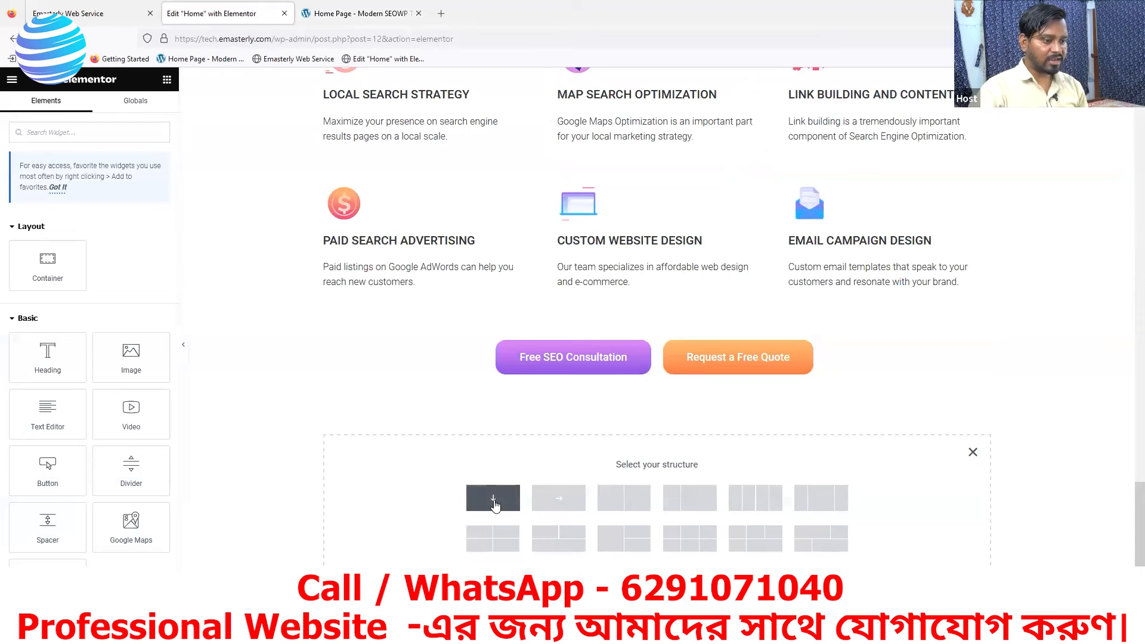
left_click(494, 504)
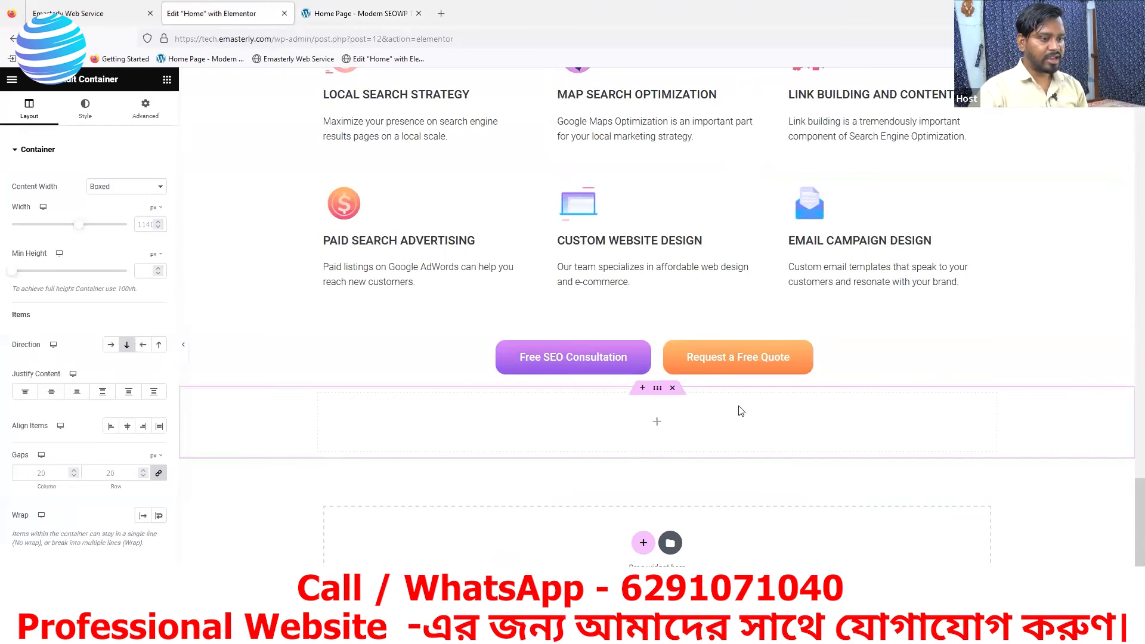
- Find the image widgets and place an Image Carousel in the new container, as a match for the reference page's logo strip
left_click(657, 425)
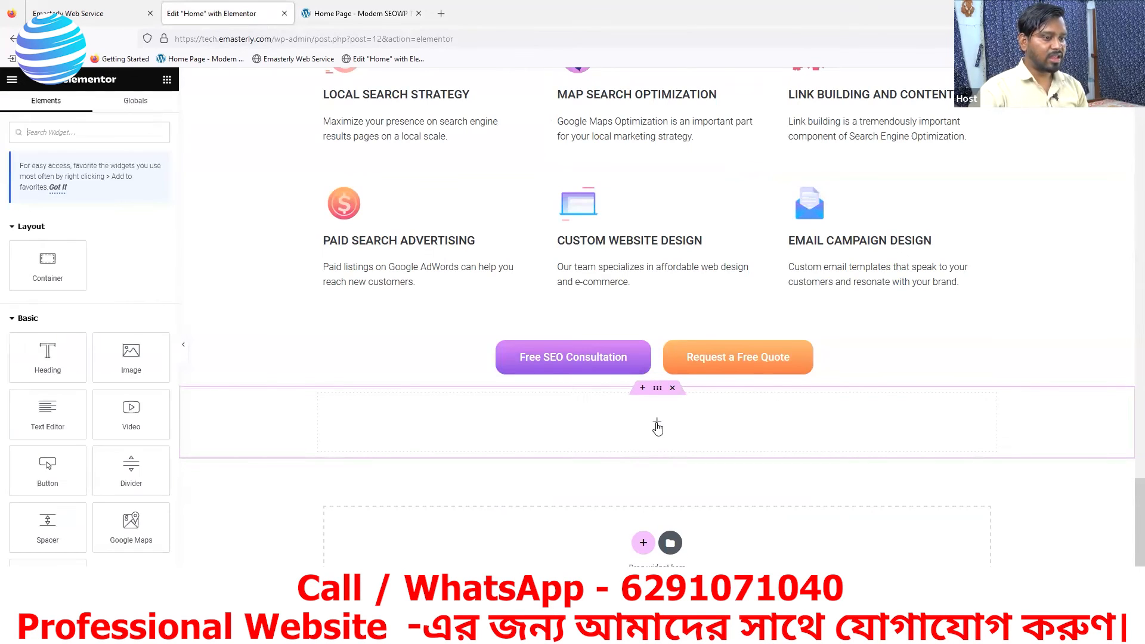
left_click(390, 13)
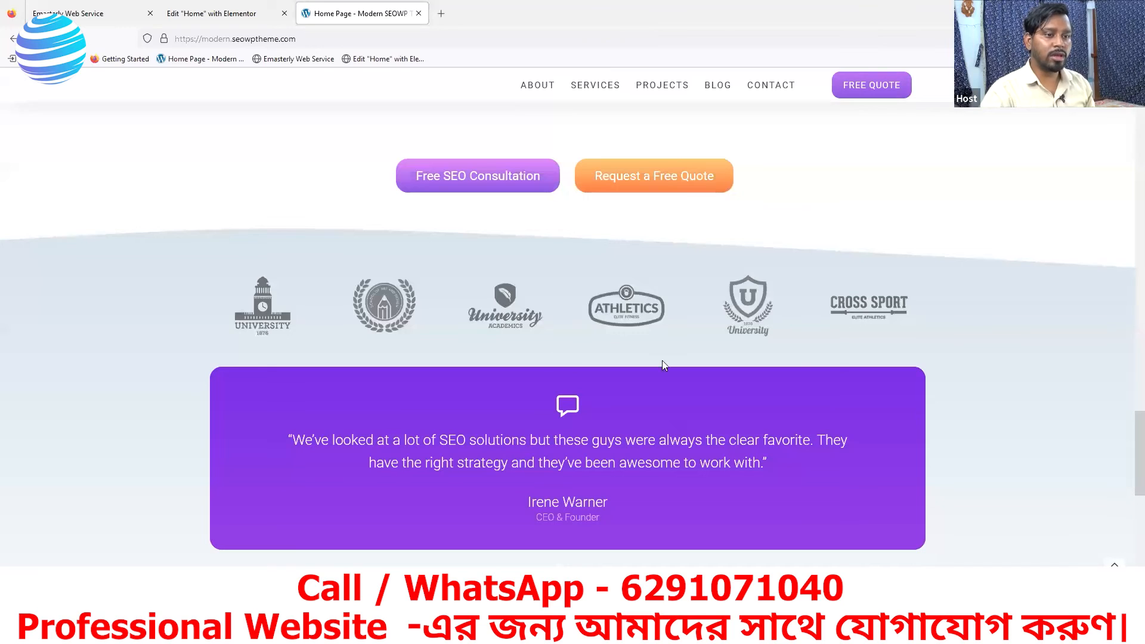
left_click(245, 16)
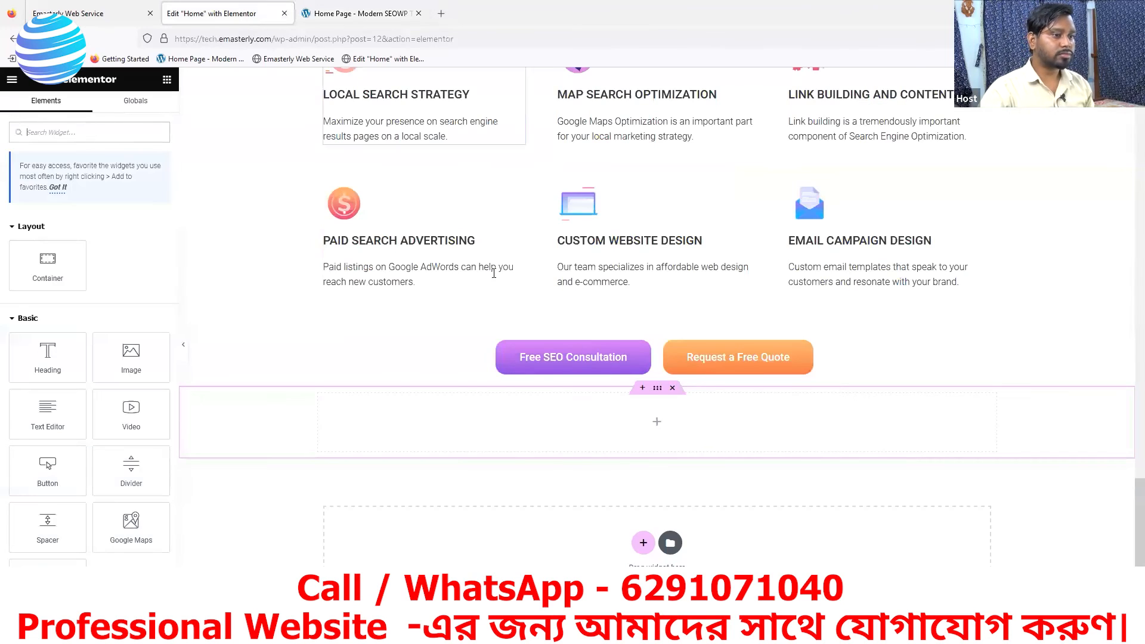
left_click(84, 132)
type("image")
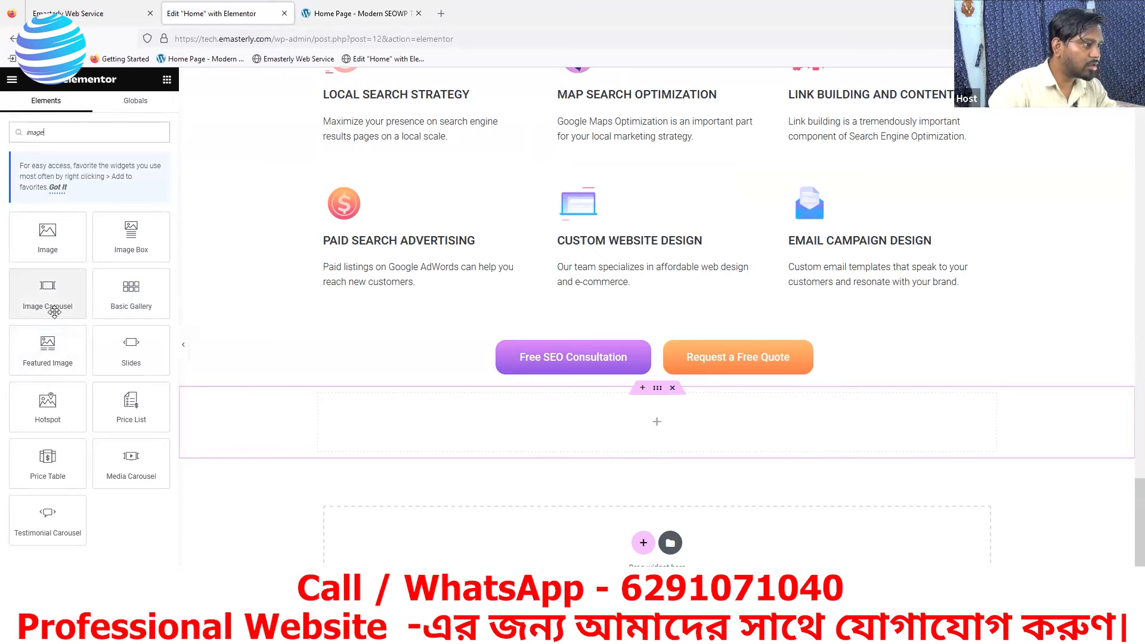
left_click(45, 292)
left_click_drag(46, 293, 630, 424)
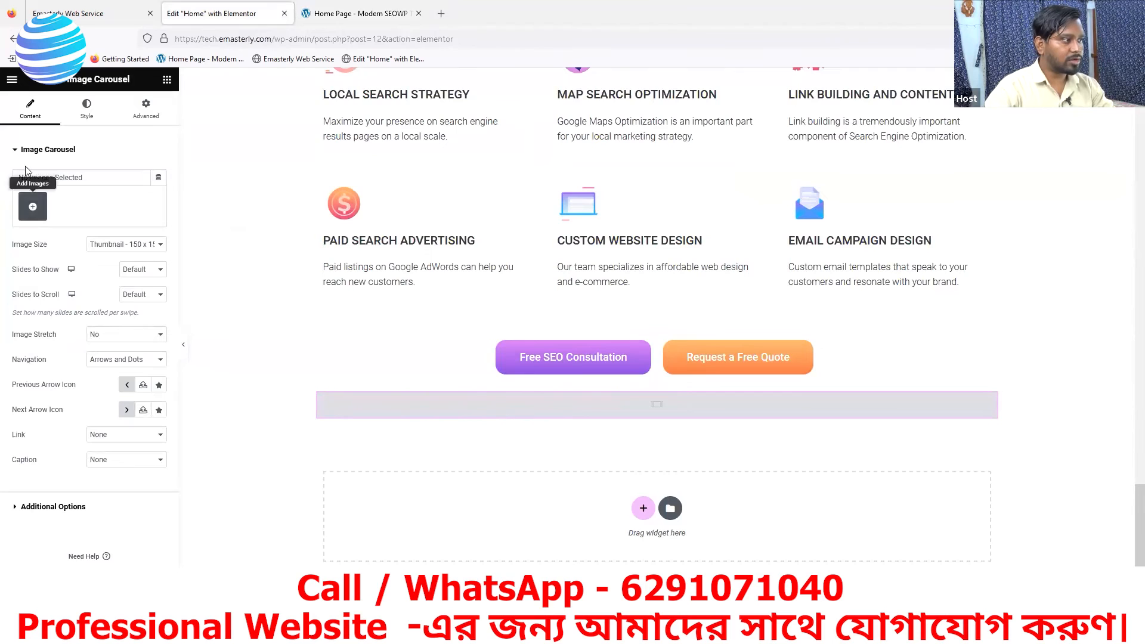
- Upload the six clientlogo images (12, 5, 11, 8, 6 and 9) from Downloads and insert them into the carousel as a gallery
left_click(33, 207)
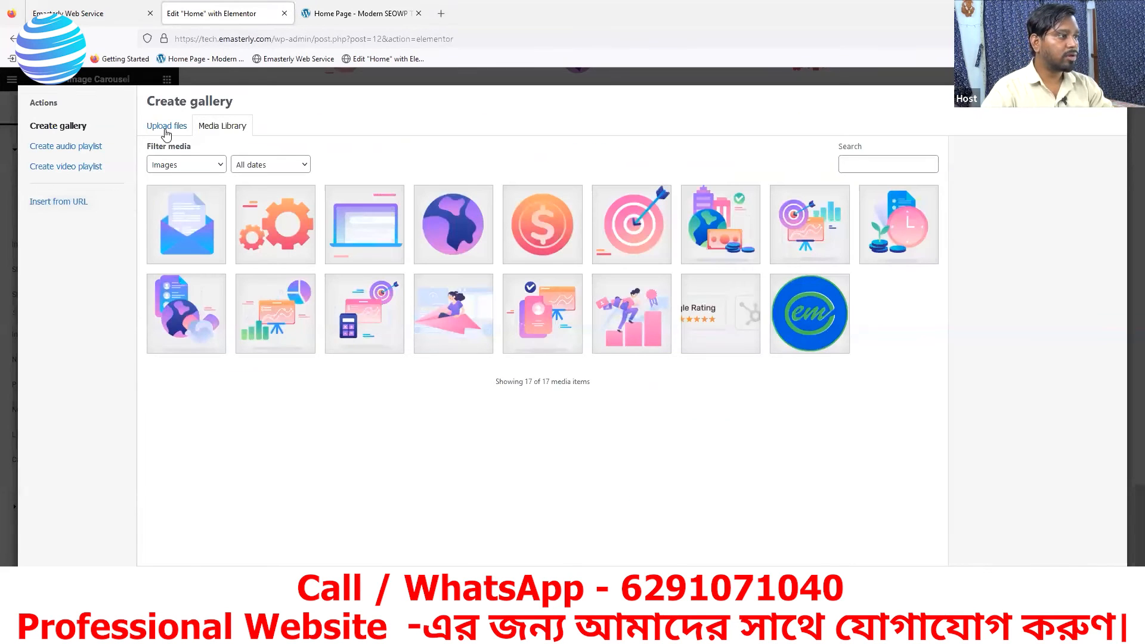
left_click(166, 127)
left_click(629, 329)
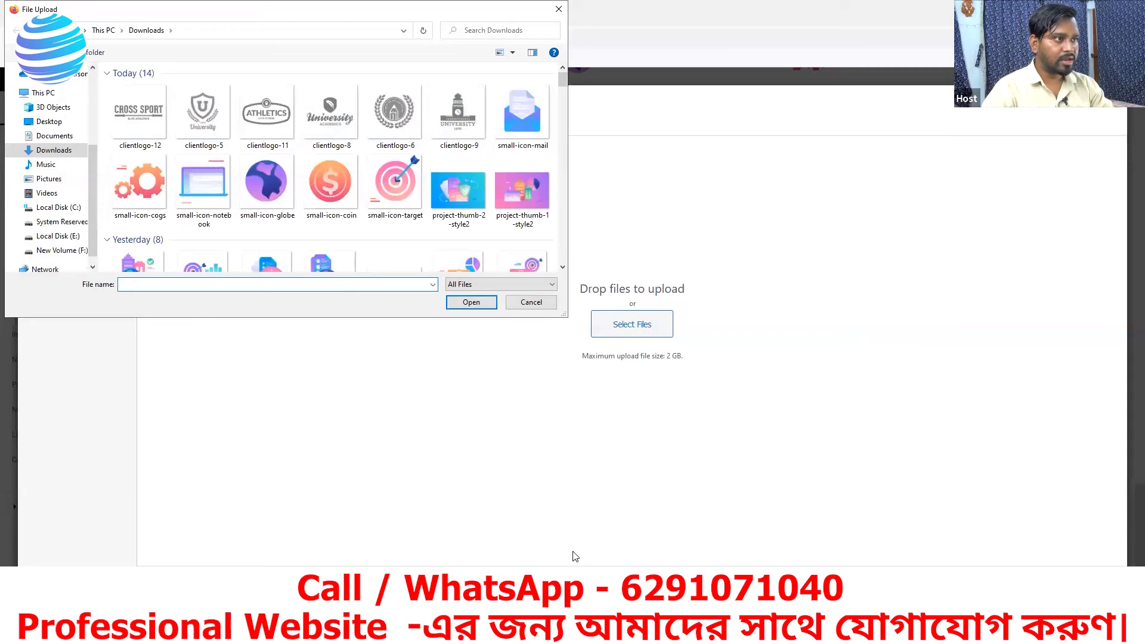
left_click(454, 126)
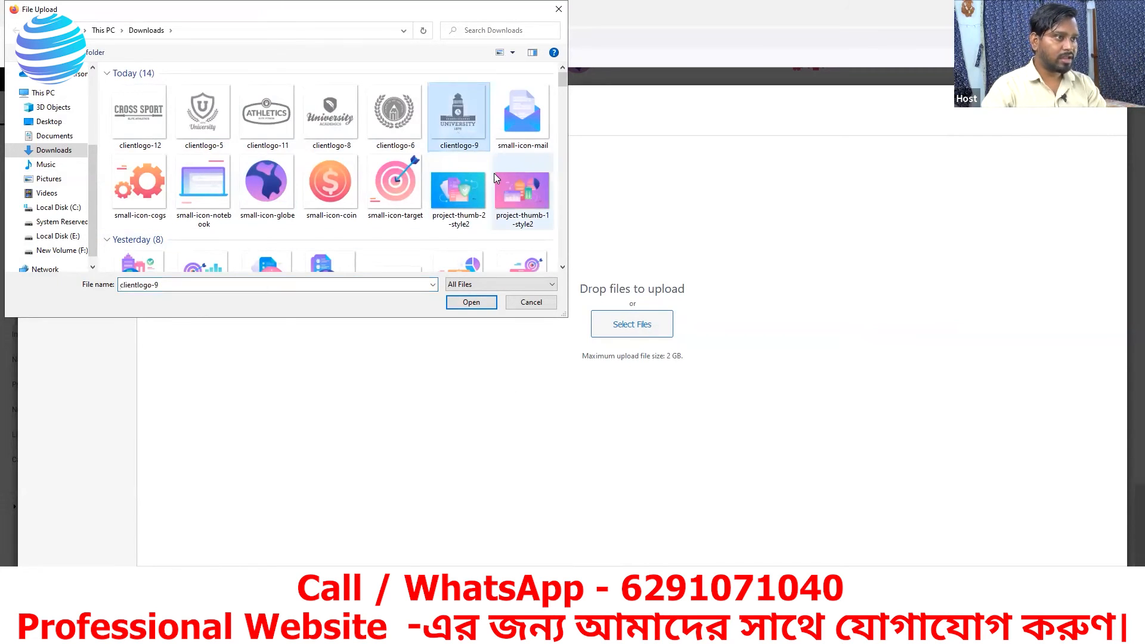
left_click(123, 113, "shift")
left_click(470, 303)
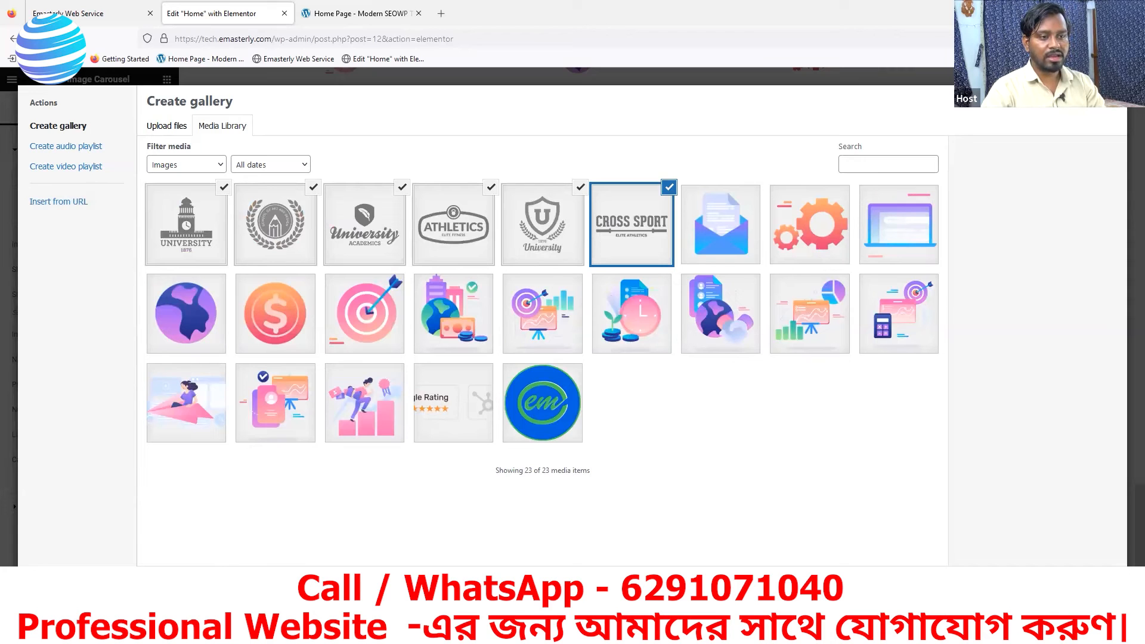
left_click(1076, 585)
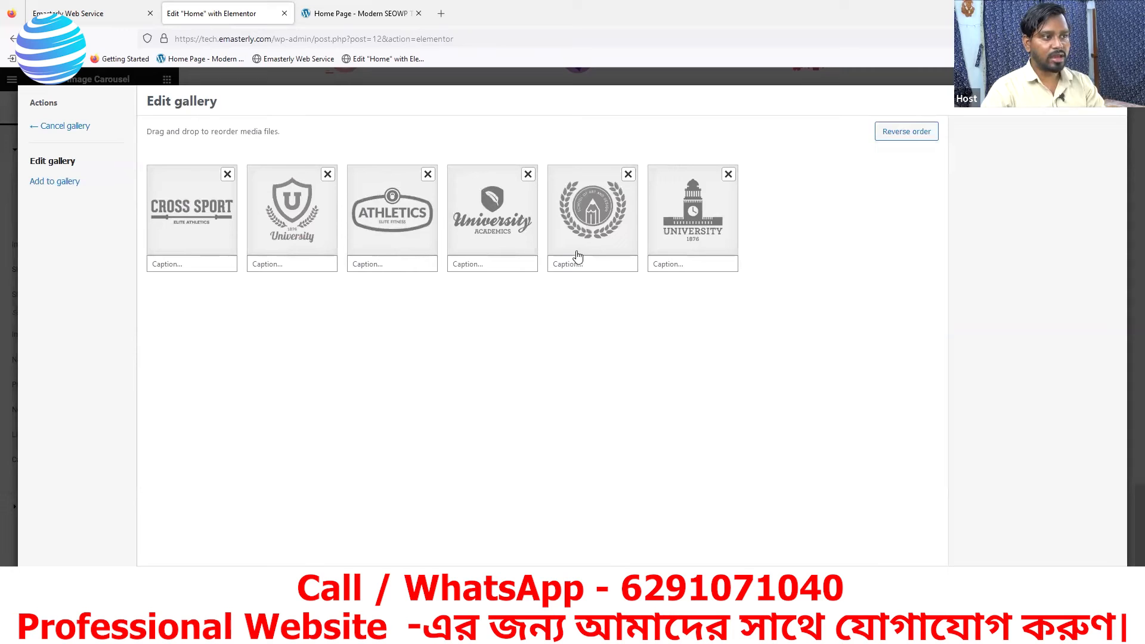
left_click(1086, 585)
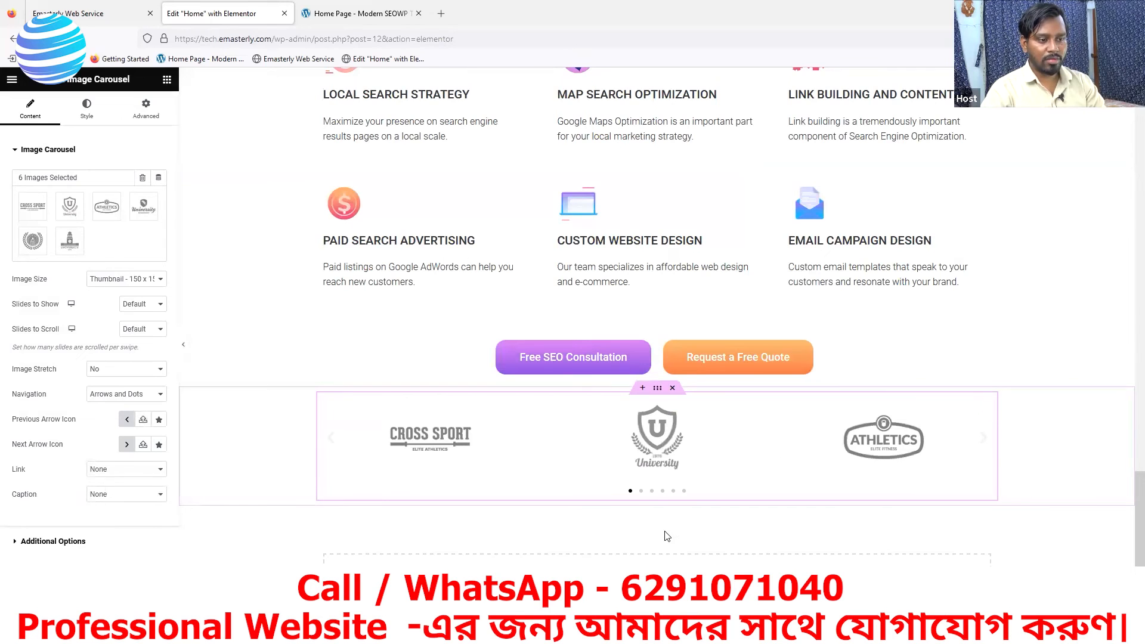
- Page through the carousel's slides in the preview and compare them with the logo strip on the reference page
left_click(641, 491)
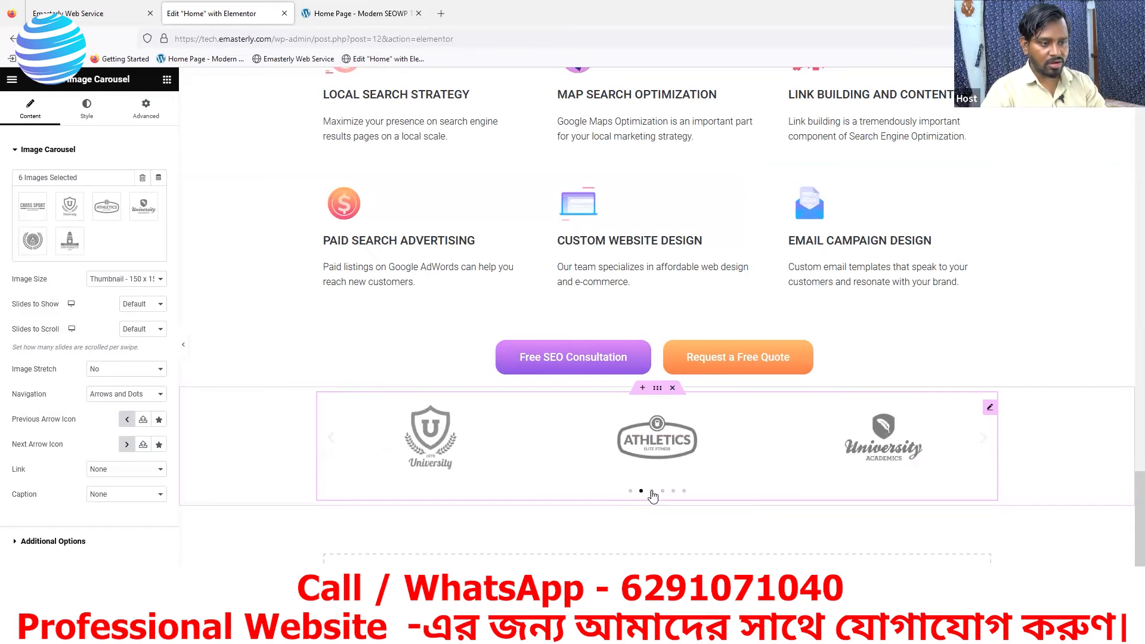
left_click(651, 491)
left_click(662, 491)
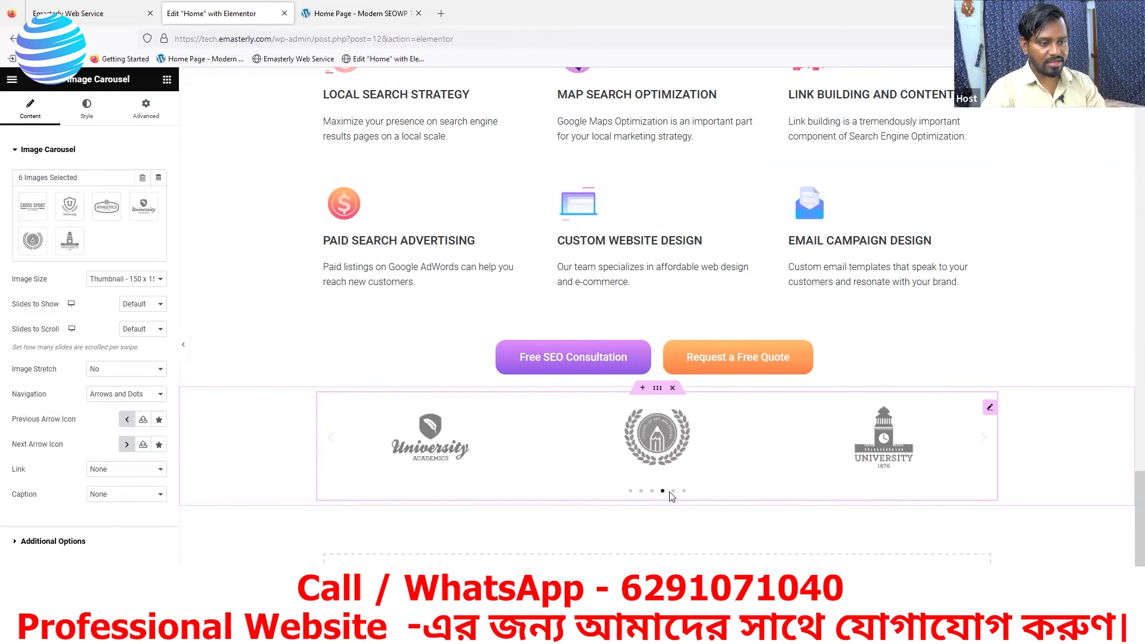
left_click(674, 491)
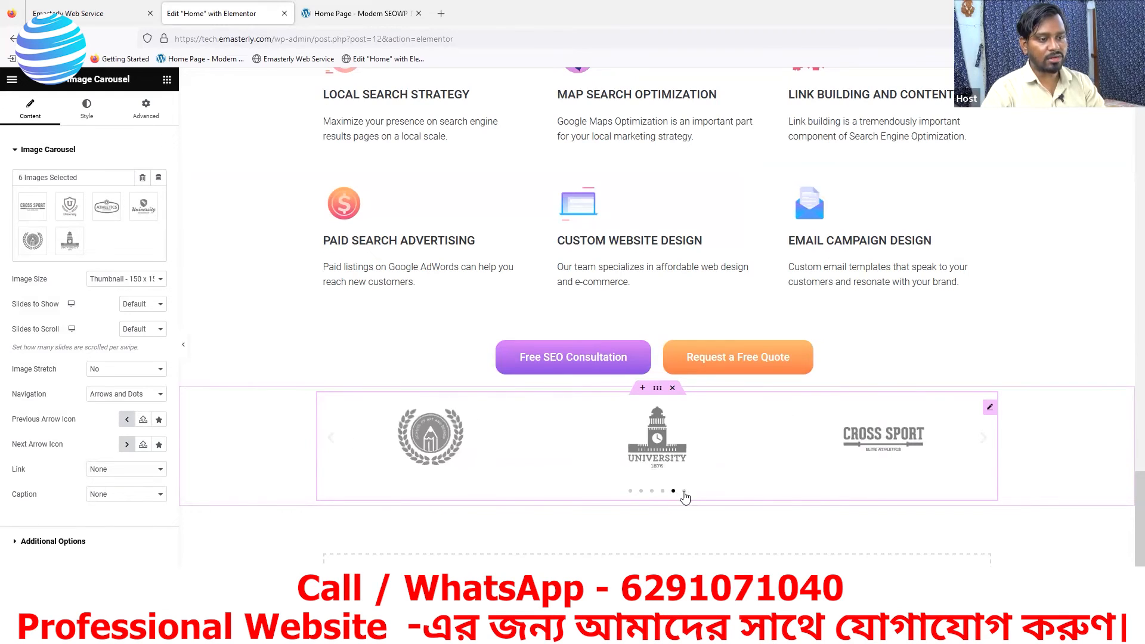
left_click(684, 492)
left_click(338, 13)
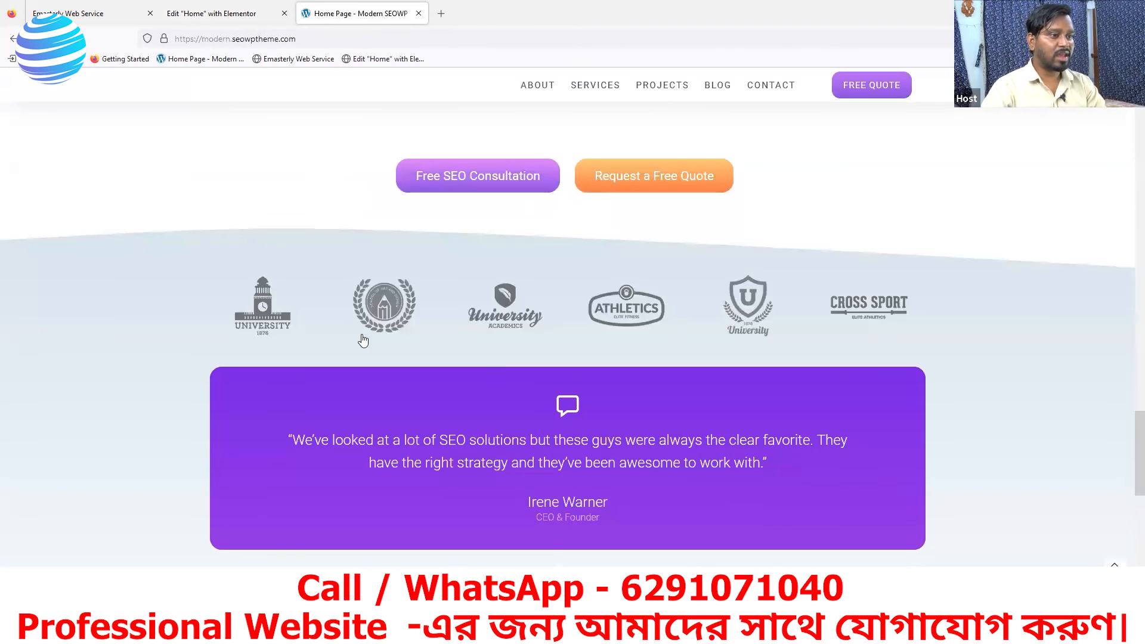
left_click(215, 13)
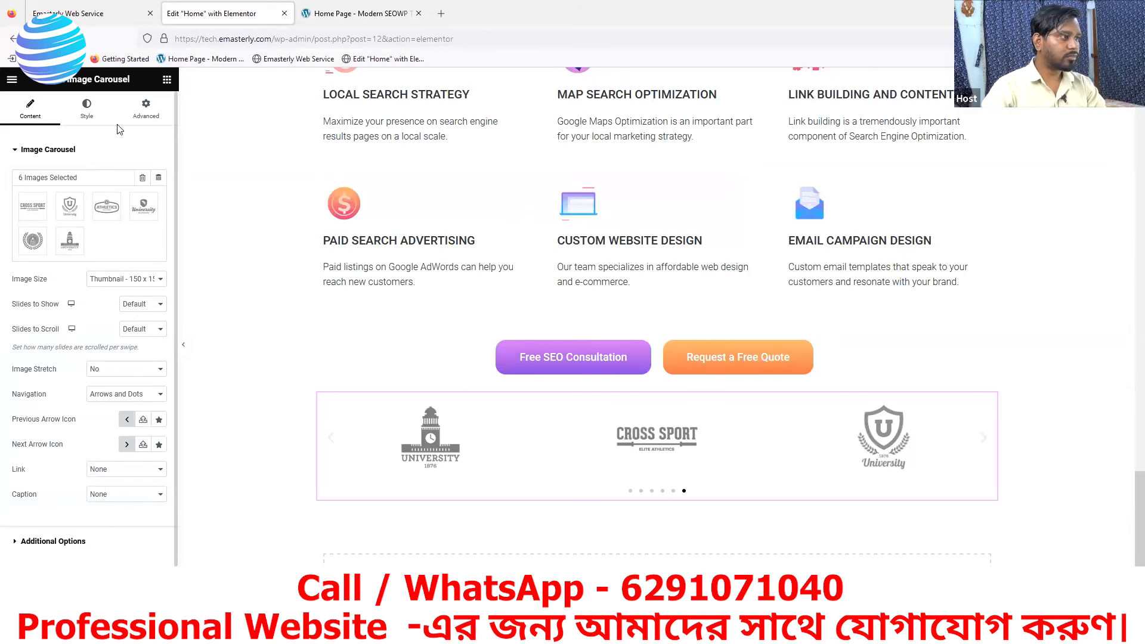
- Set the image carousel's Slides to Show to 6 and preview its second slide position
scroll(119, 137, "down", 1)
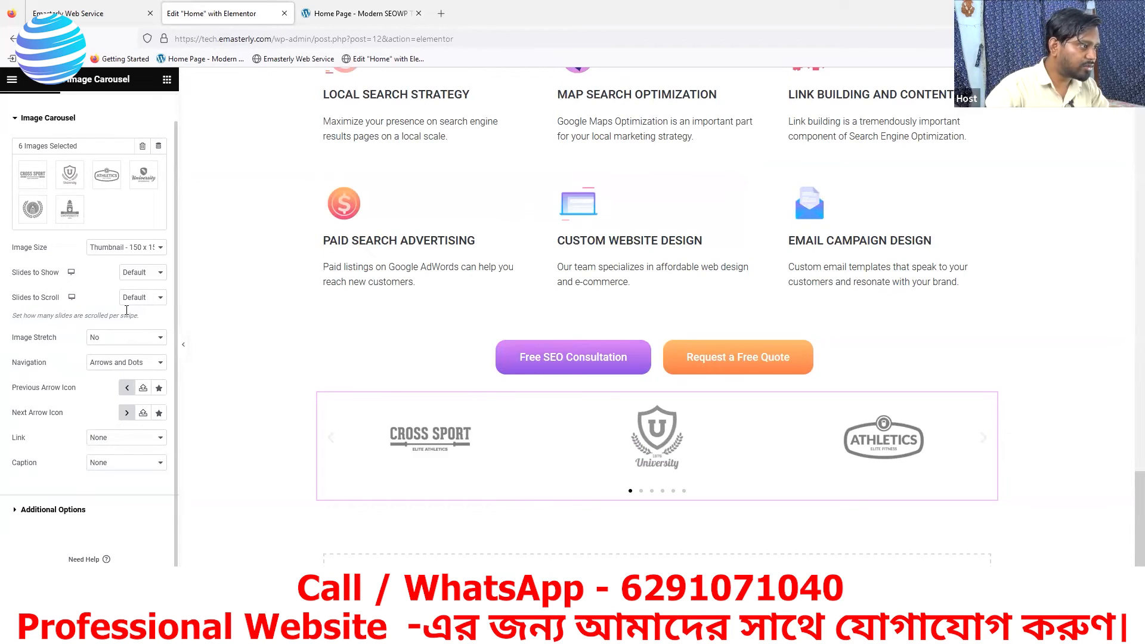
left_click(142, 274)
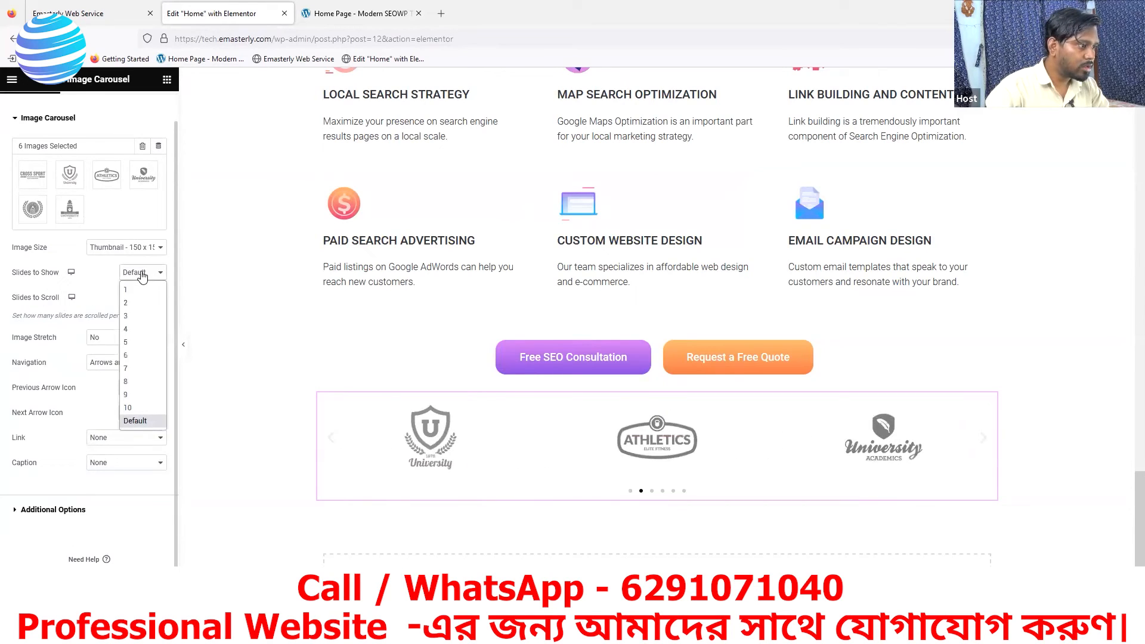
left_click_drag(10, 274, 53, 272)
left_click(141, 273)
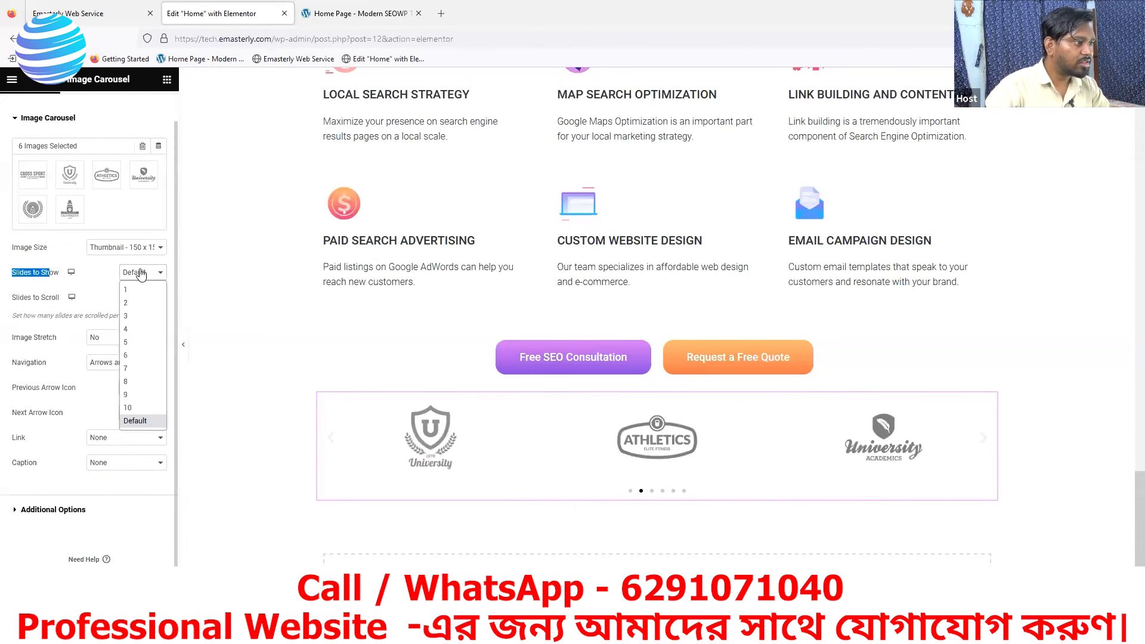
left_click(127, 357)
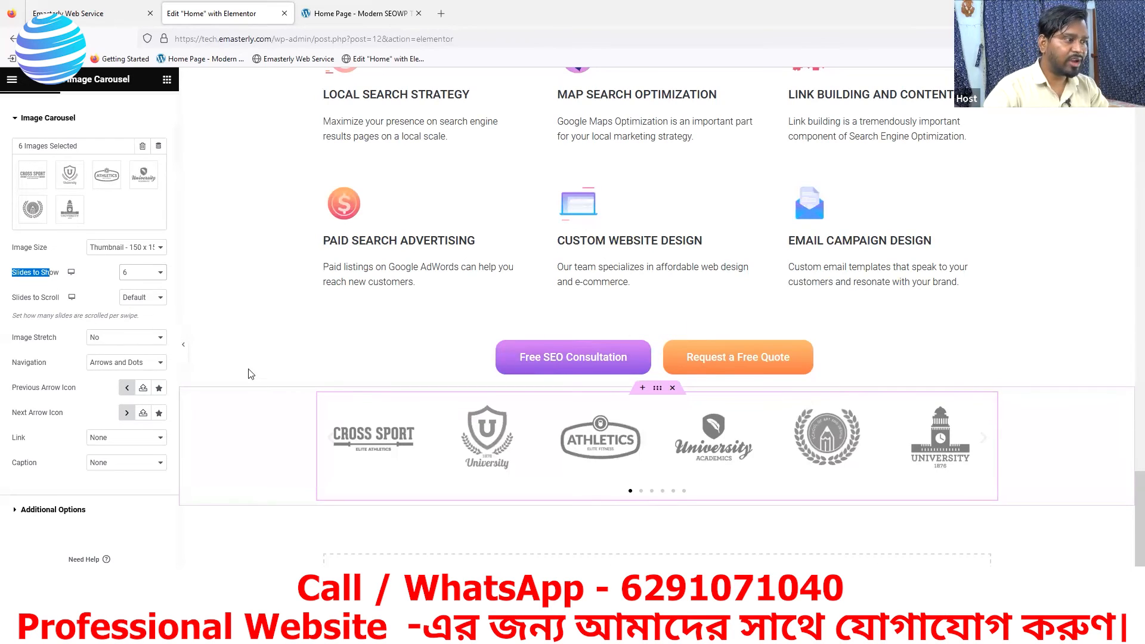
left_click(148, 322)
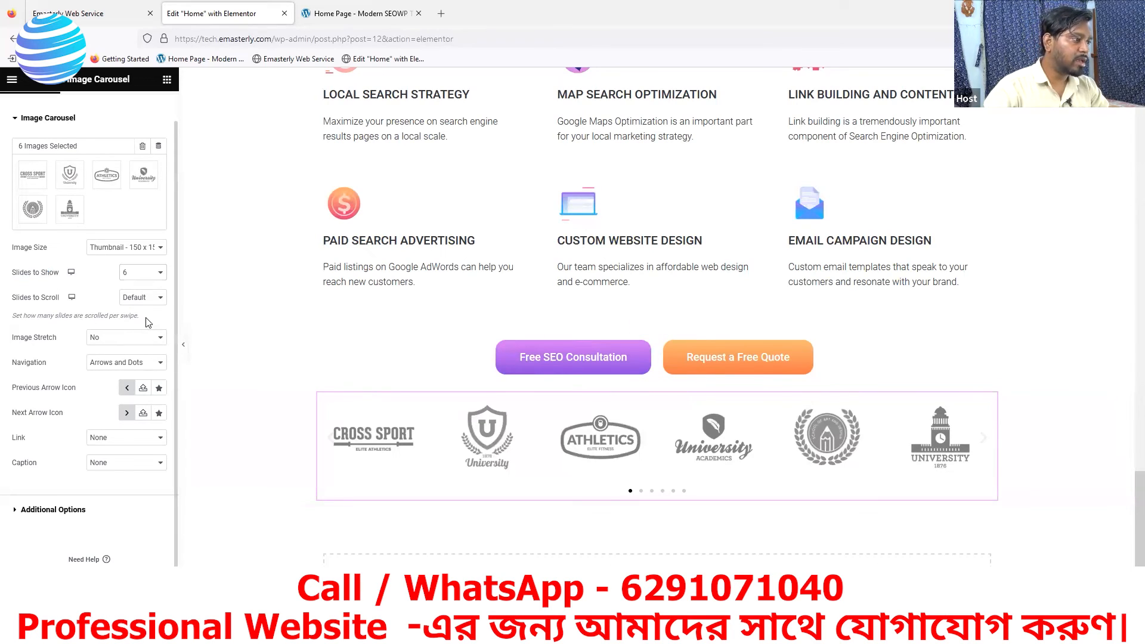
left_click(641, 492)
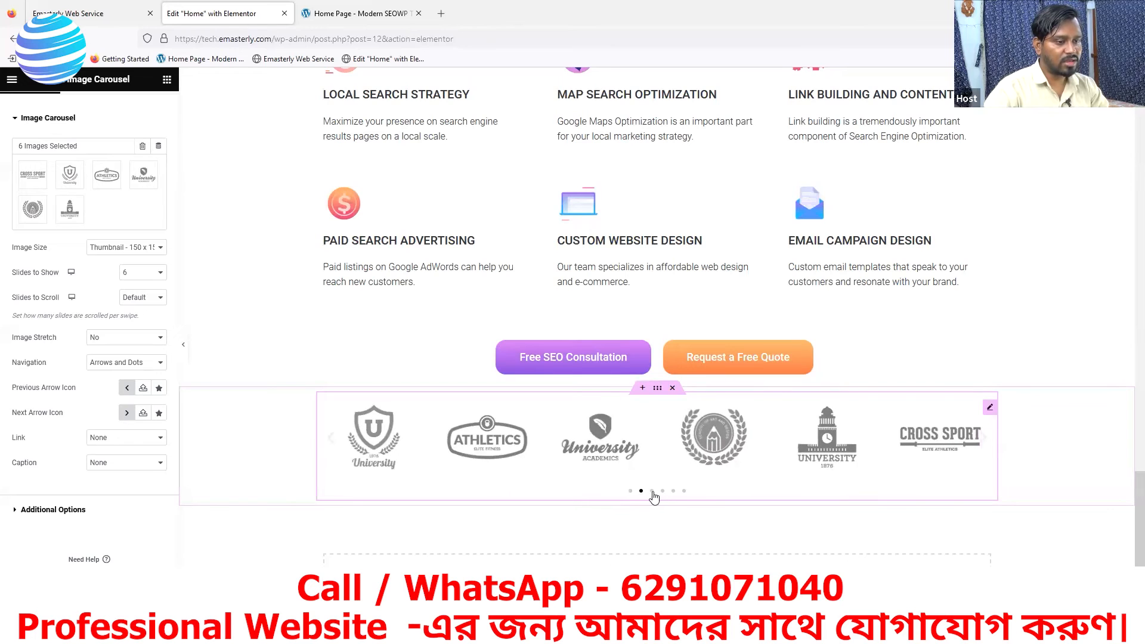
- Check the logo strip on the reference page and set the image carousel's Navigation to None
left_click(380, 14)
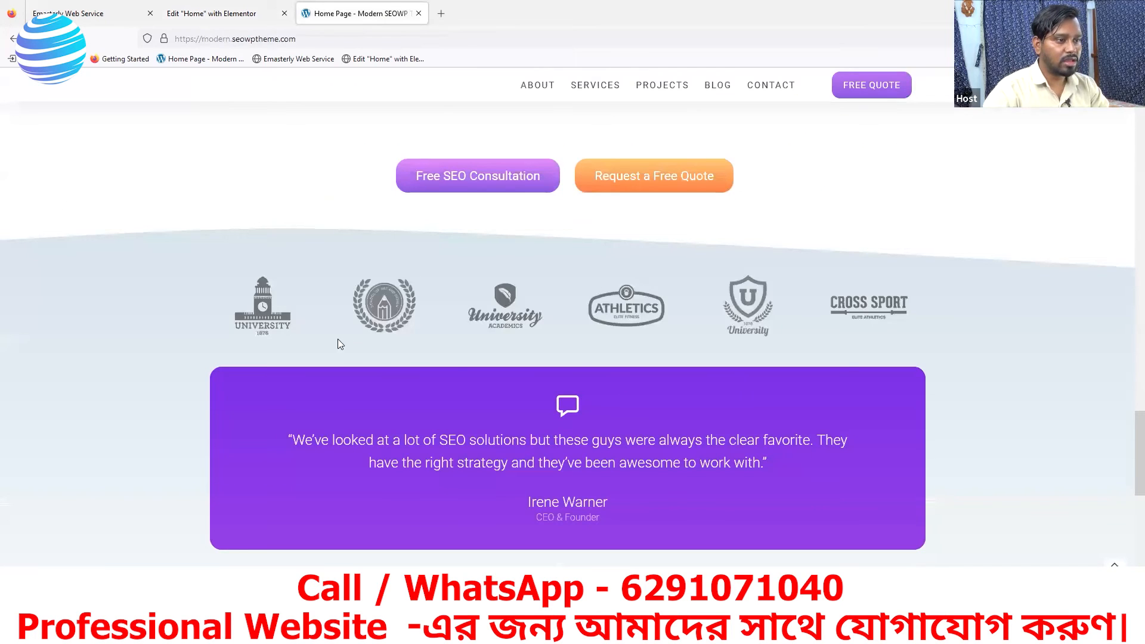
left_click(215, 13)
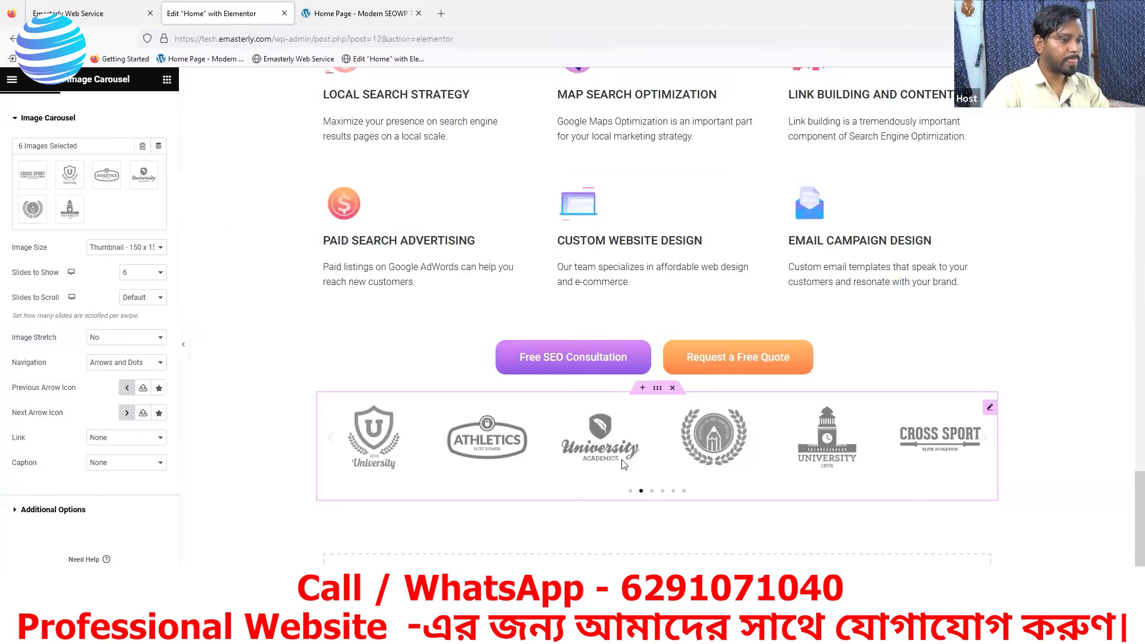
left_click_drag(13, 363, 52, 367)
left_click(150, 367)
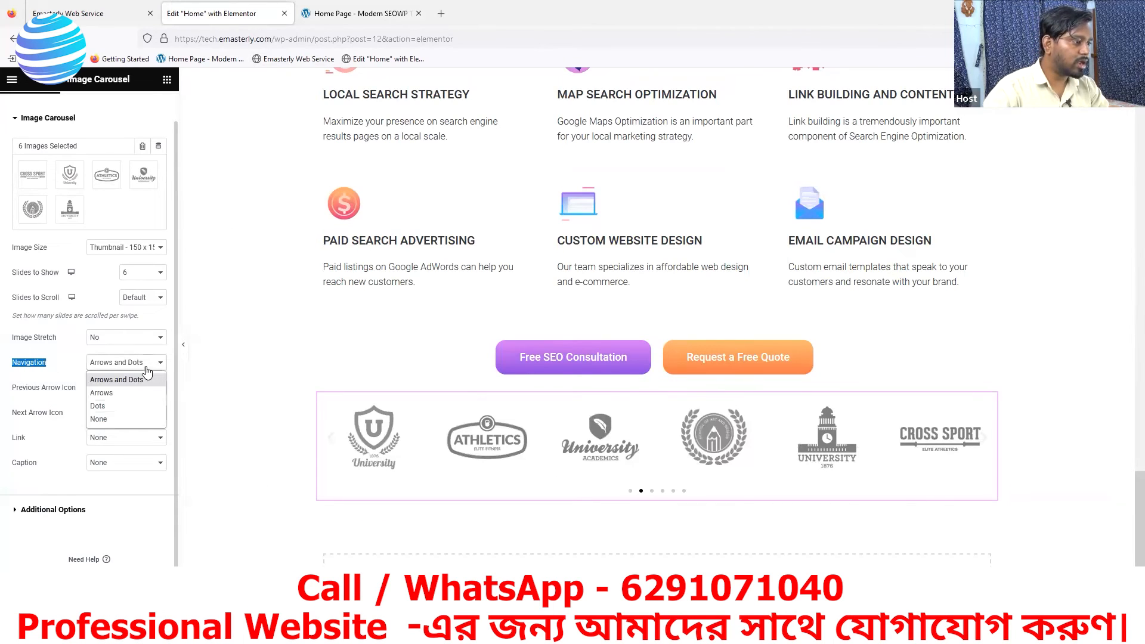
left_click(107, 422)
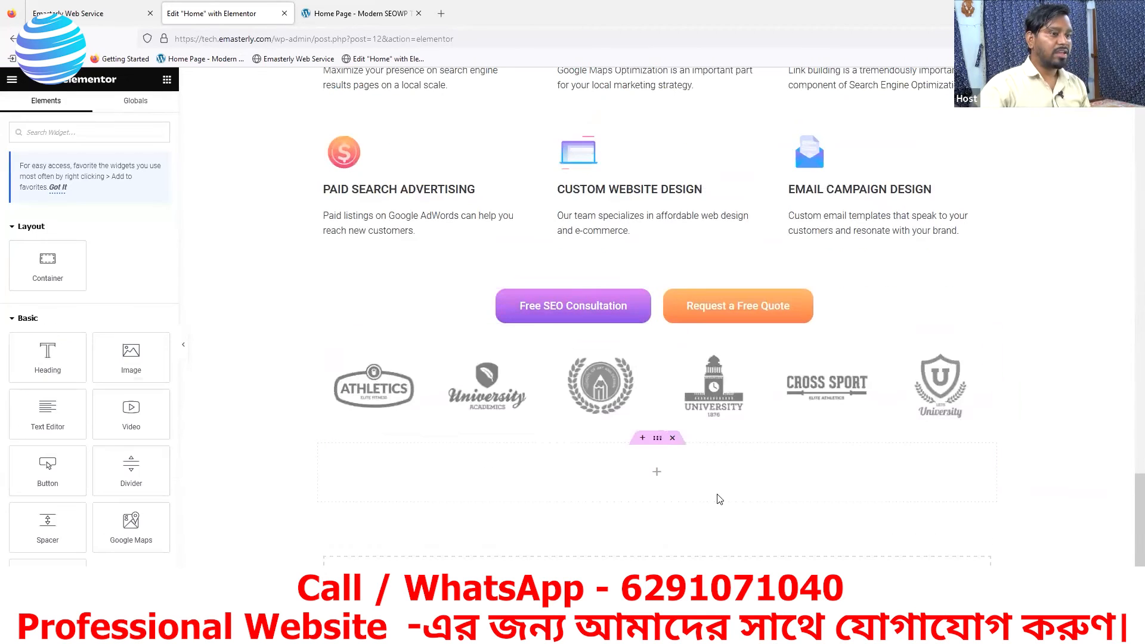
- Examine the testimonial slider below the logo strip on the reference page, including its quote text, name line and slide movement
left_click(336, 9)
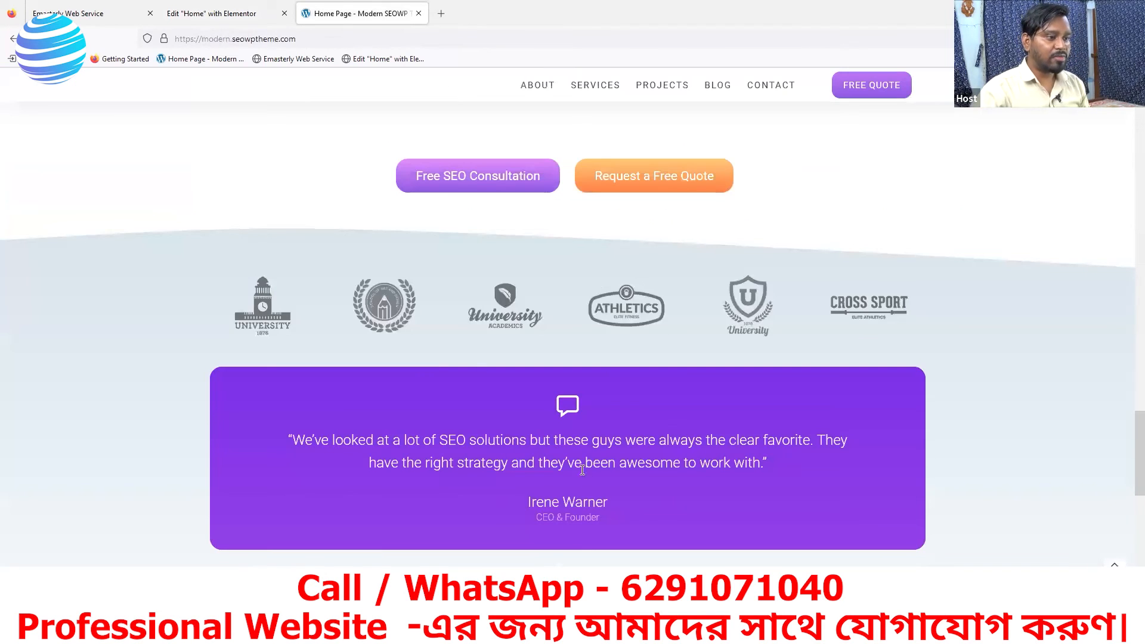
scroll(648, 487, "down", 3)
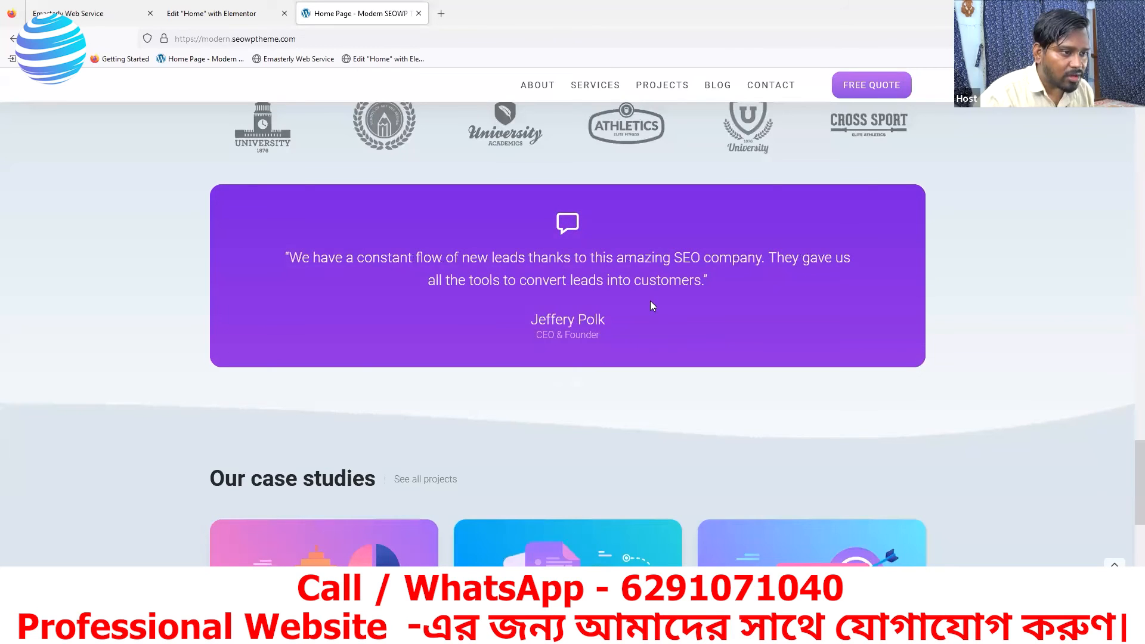
left_click_drag(524, 299, 635, 316)
mouse_move(566, 300)
left_mouse_down()
mouse_move(748, 298)
mouse_move(387, 310)
mouse_move(851, 296)
mouse_move(572, 318)
left_mouse_up()
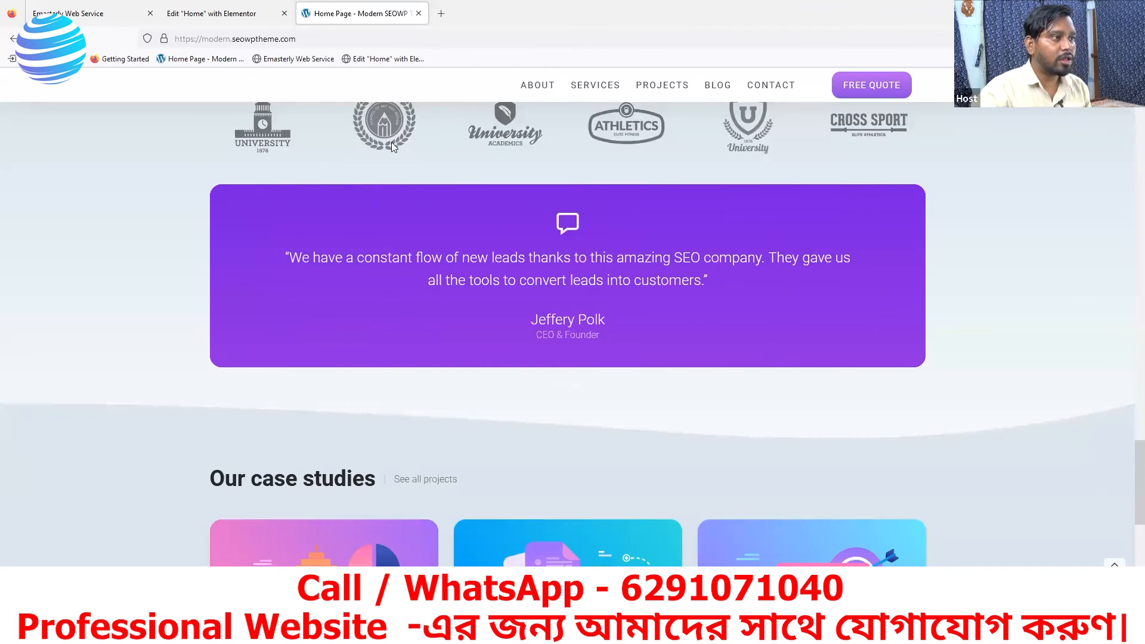
left_click_drag(398, 300, 692, 333)
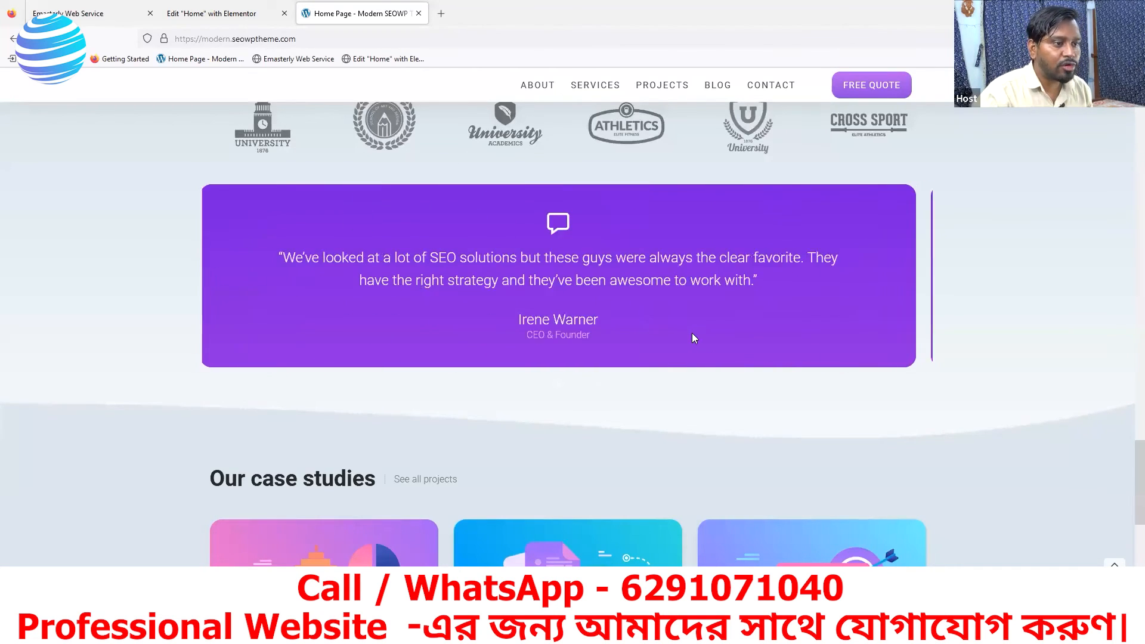
scroll(468, 417, "up", 2)
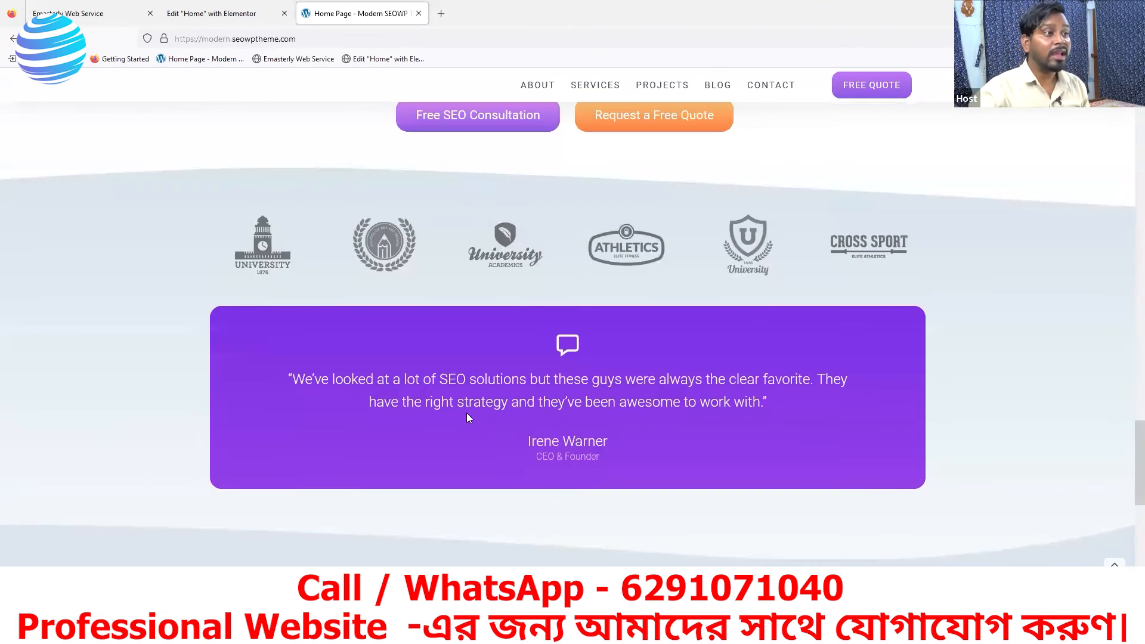
scroll(525, 357, "up", 2)
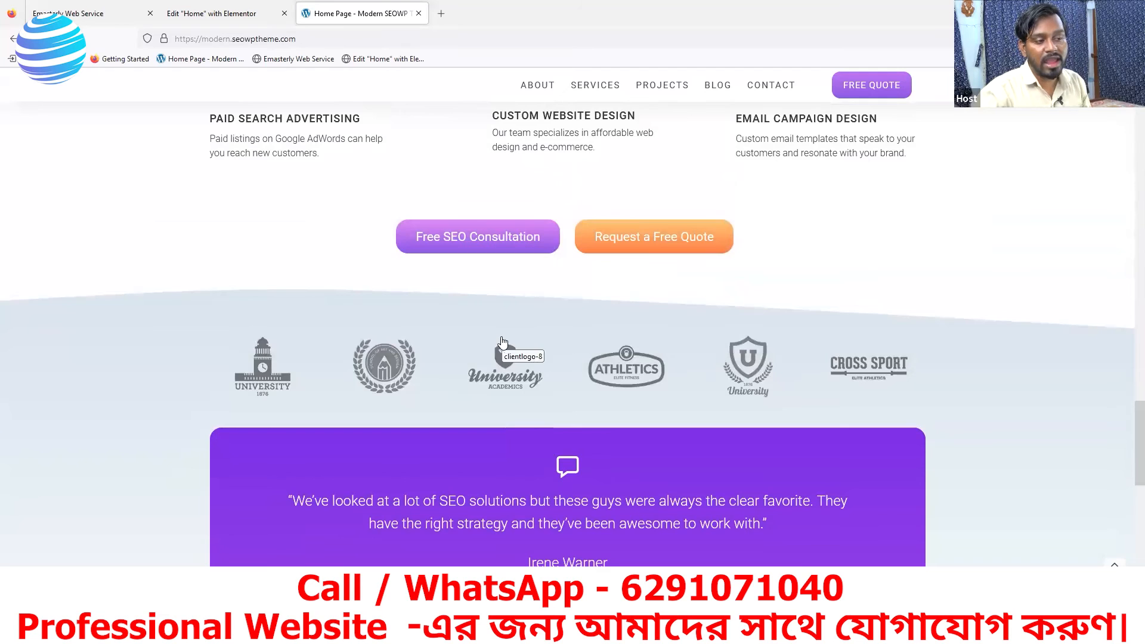
scroll(614, 468, "down", 2)
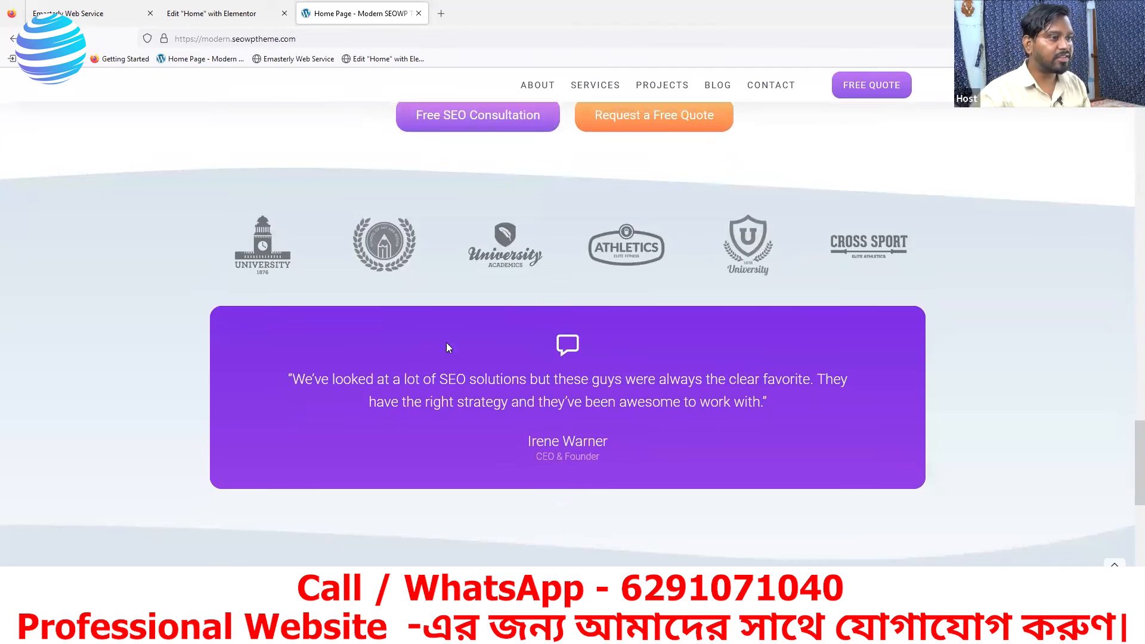
- Find the testimonial widgets in the Elementor editor and place a Testimonial Carousel directly below the logo carousel
left_click(212, 14)
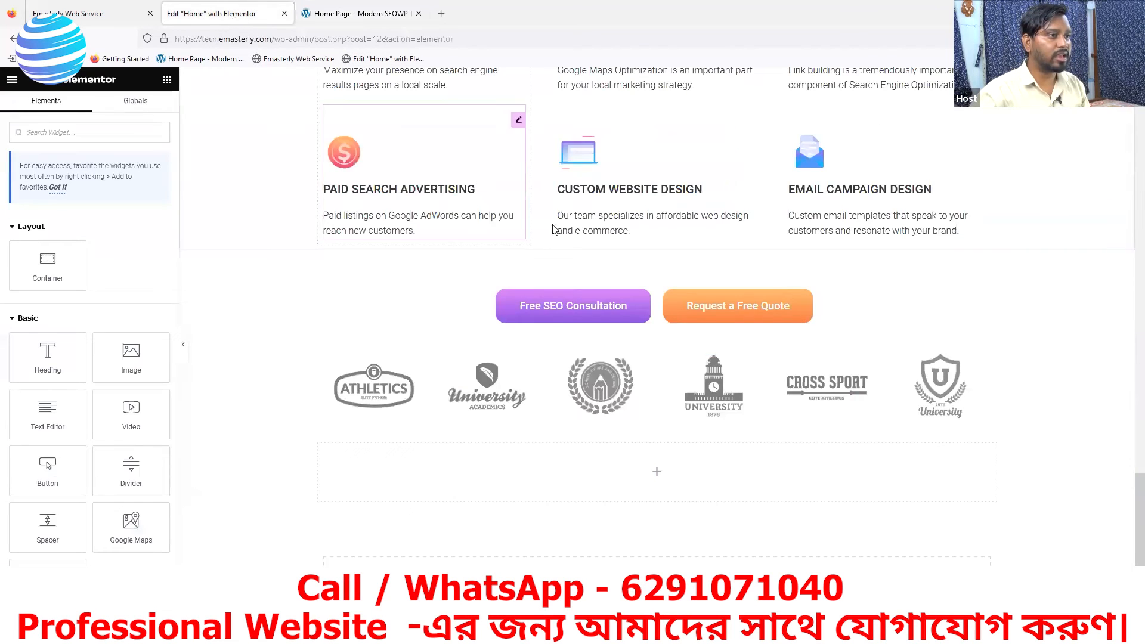
scroll(597, 328, "up", 2)
scroll(650, 355, "down", 5)
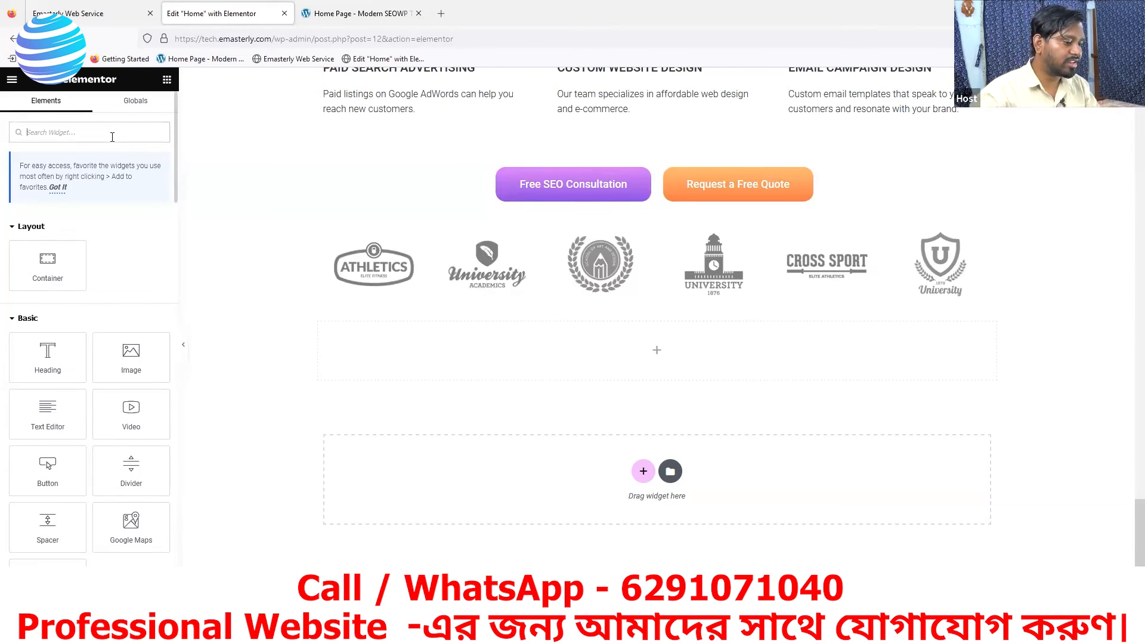
type("test")
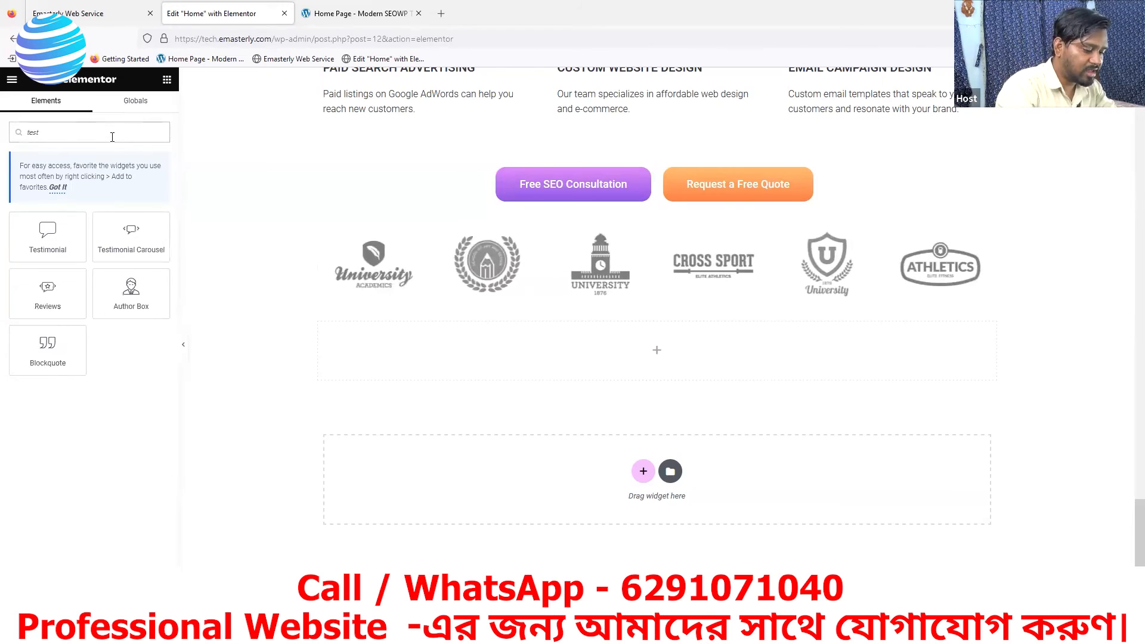
left_click_drag(132, 238, 635, 307)
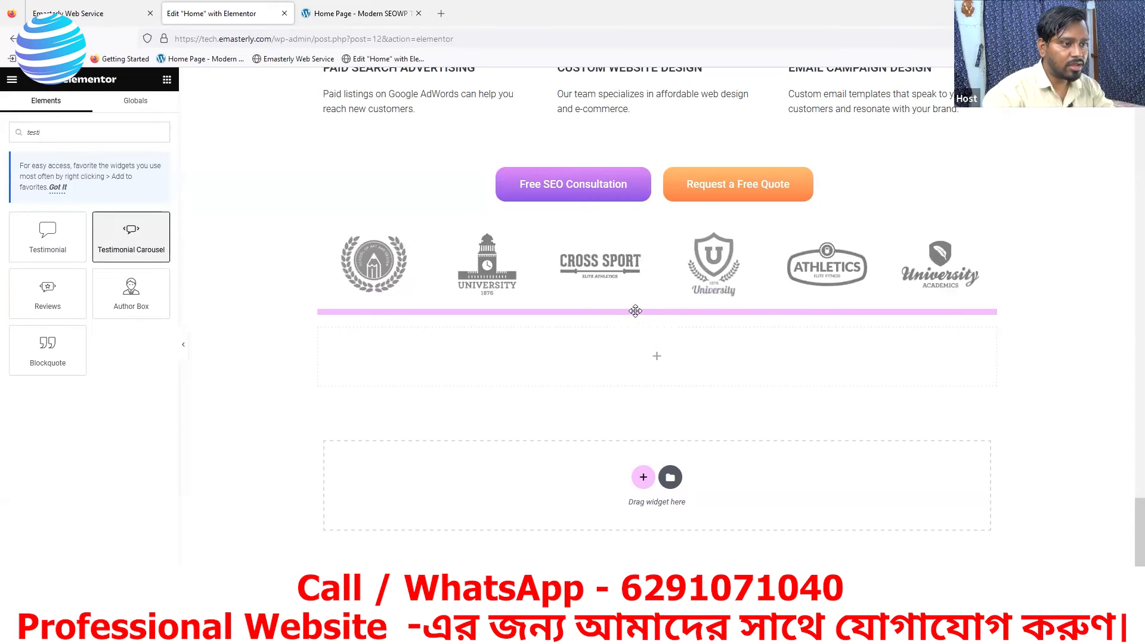
- Delete the empty container below the testimonial carousel
scroll(739, 459, "down", 2)
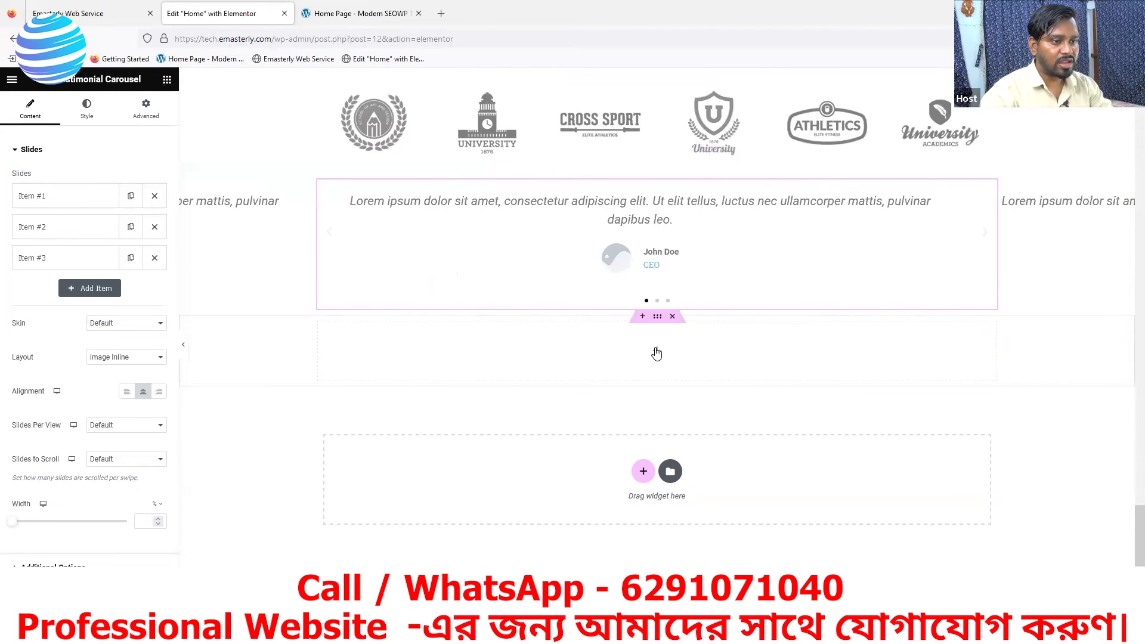
right_click(657, 316)
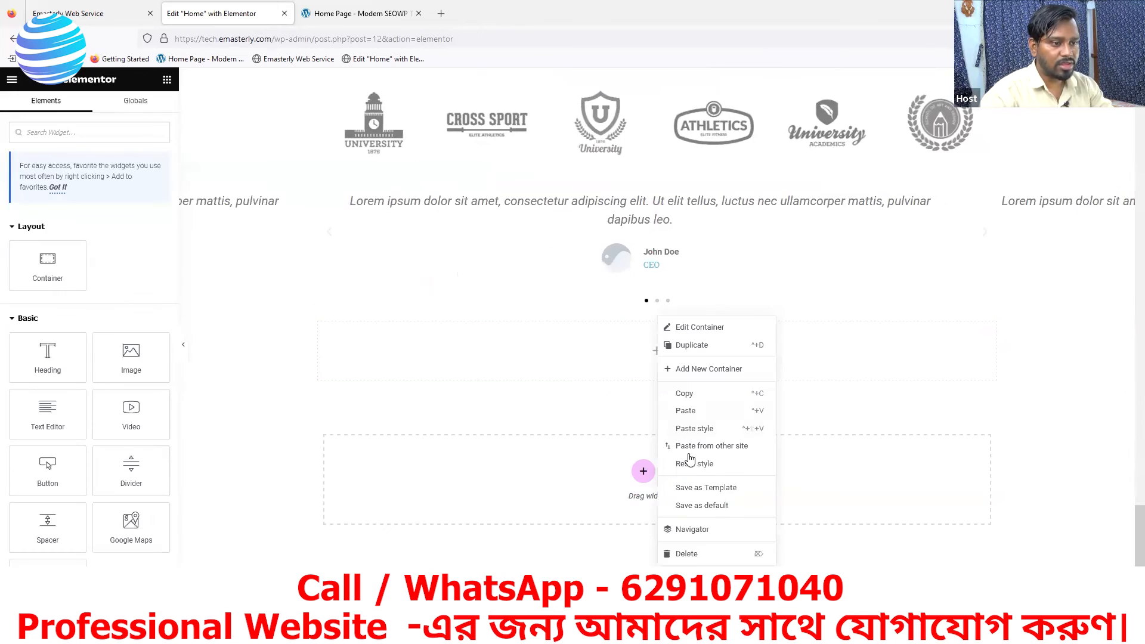
left_click(687, 551)
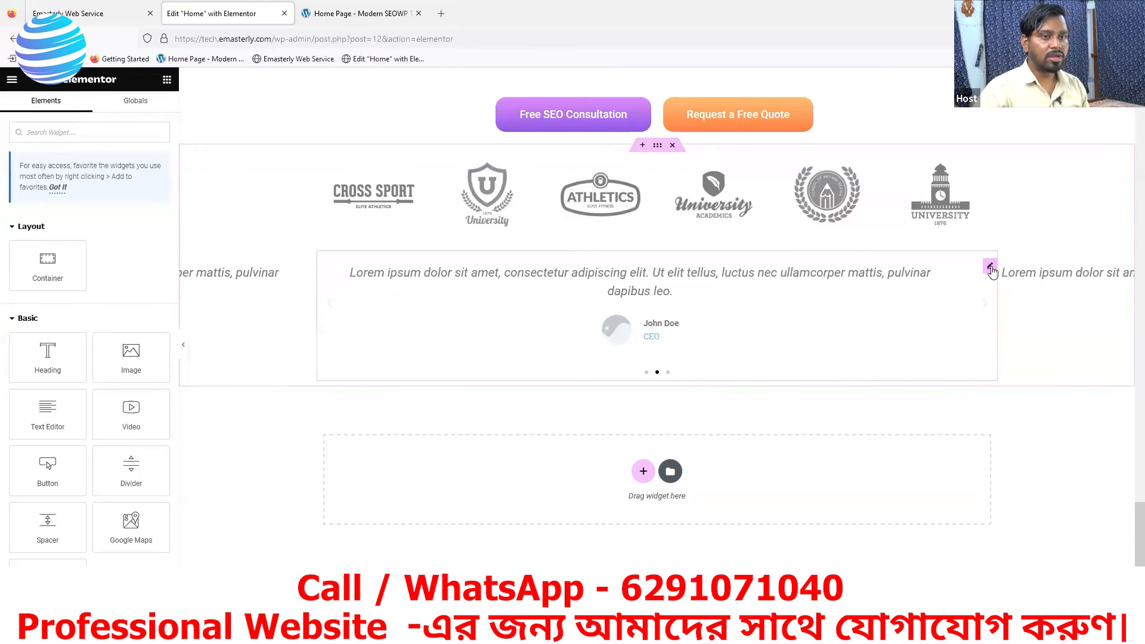
- Open the testimonial carousel for editing and remove its third slide item
left_click(991, 268)
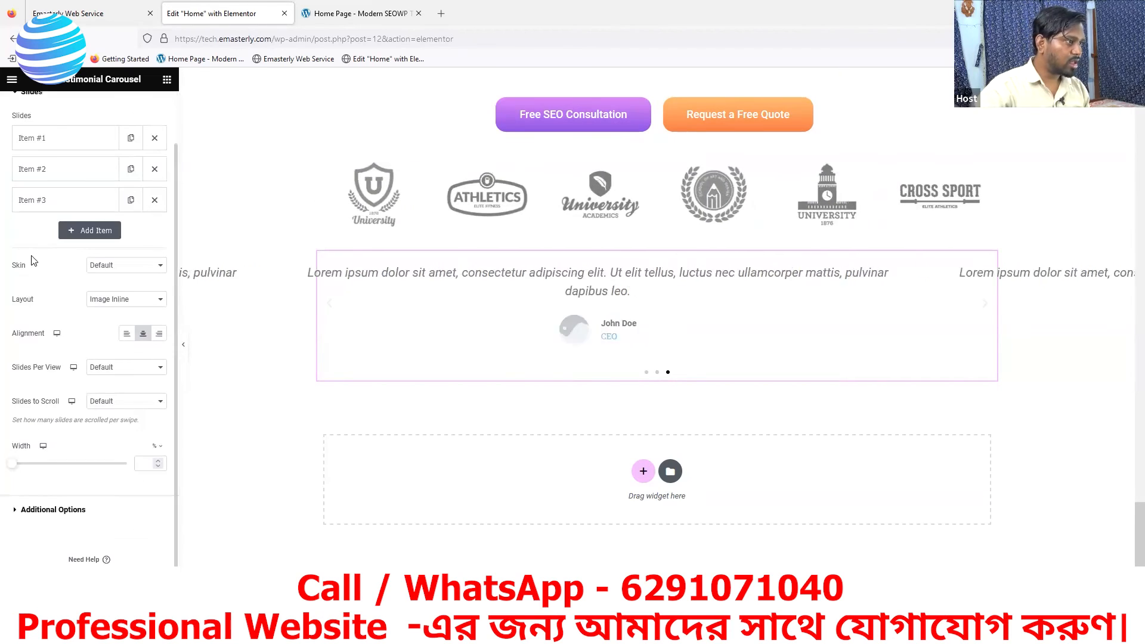
left_click(155, 258)
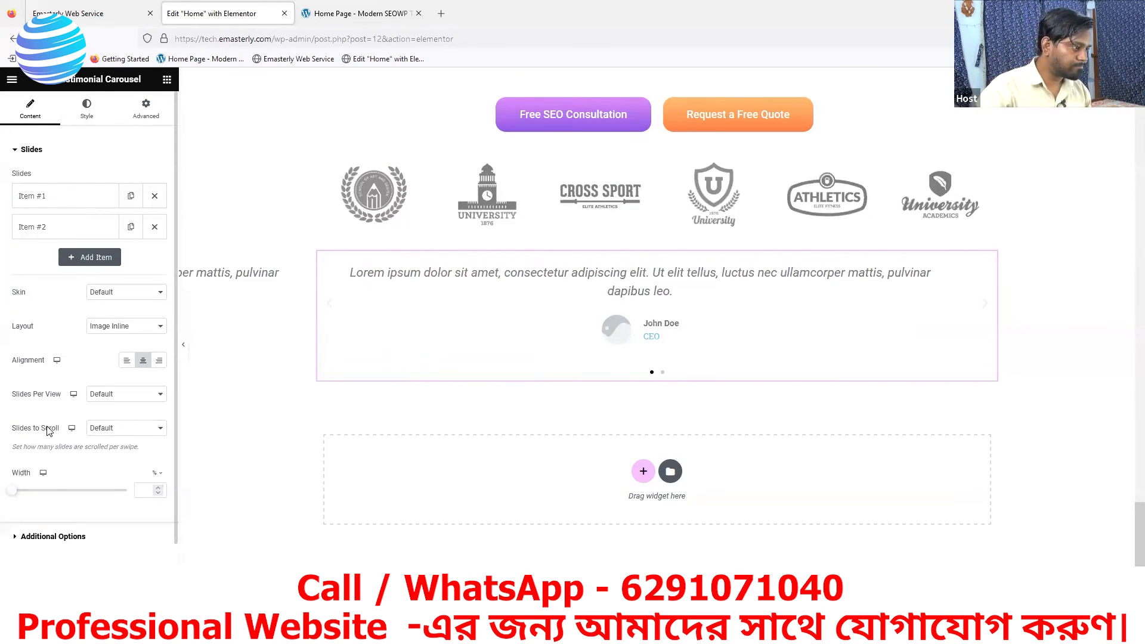
scroll(104, 439, "down", 1)
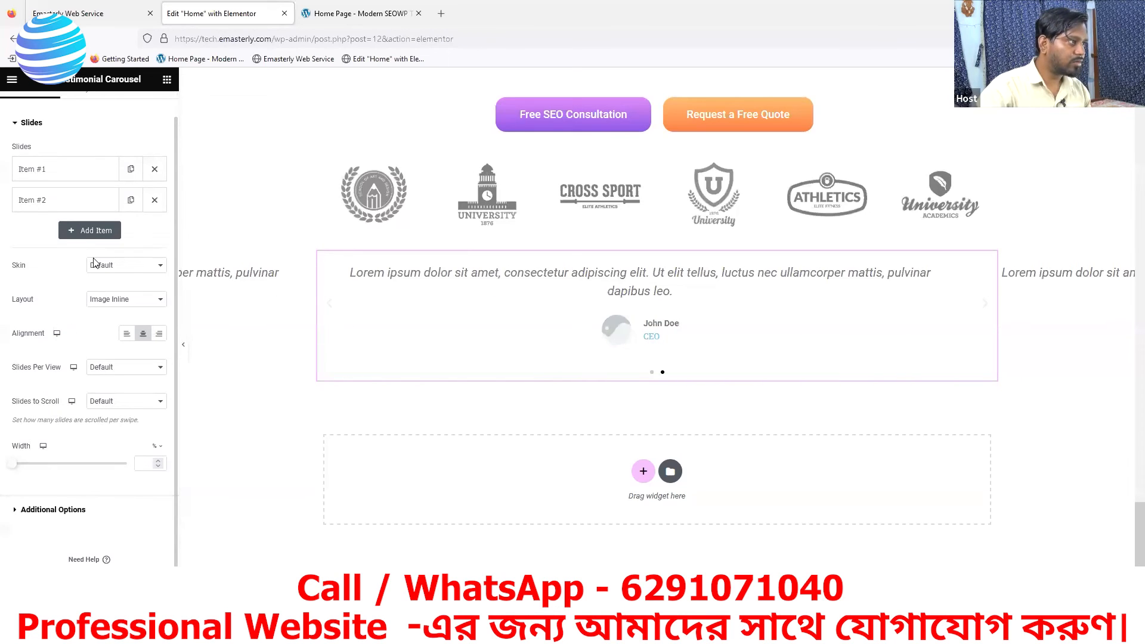
scroll(102, 391, "up", 1)
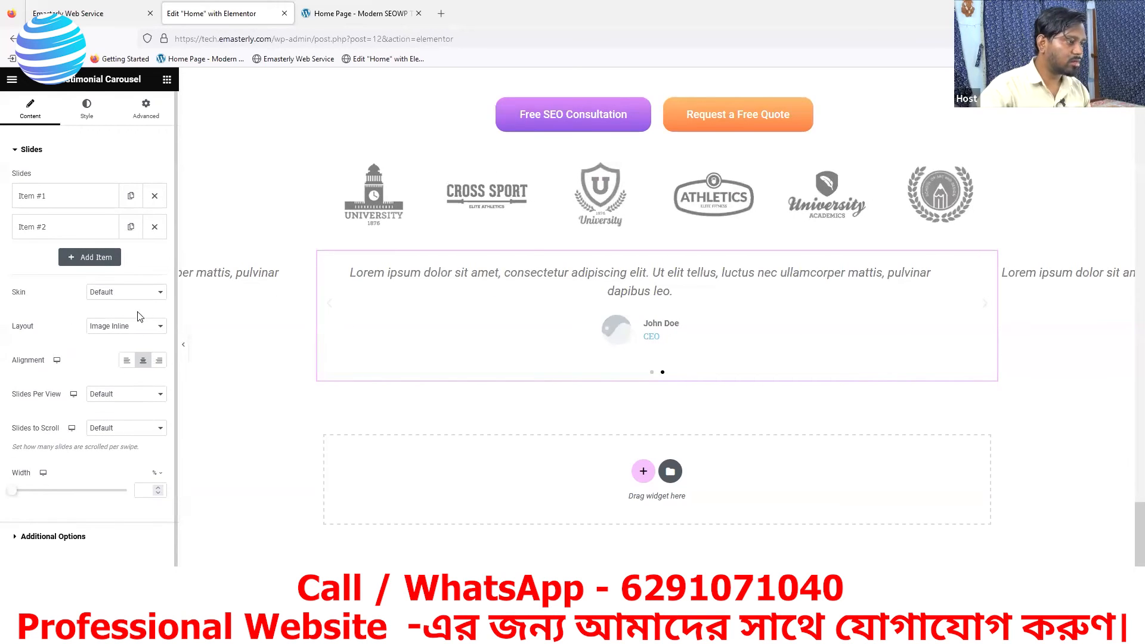
- Review the testimonial carousel's slide and content style settings and compare them with the purple testimonial card on the reference page
left_click(88, 114)
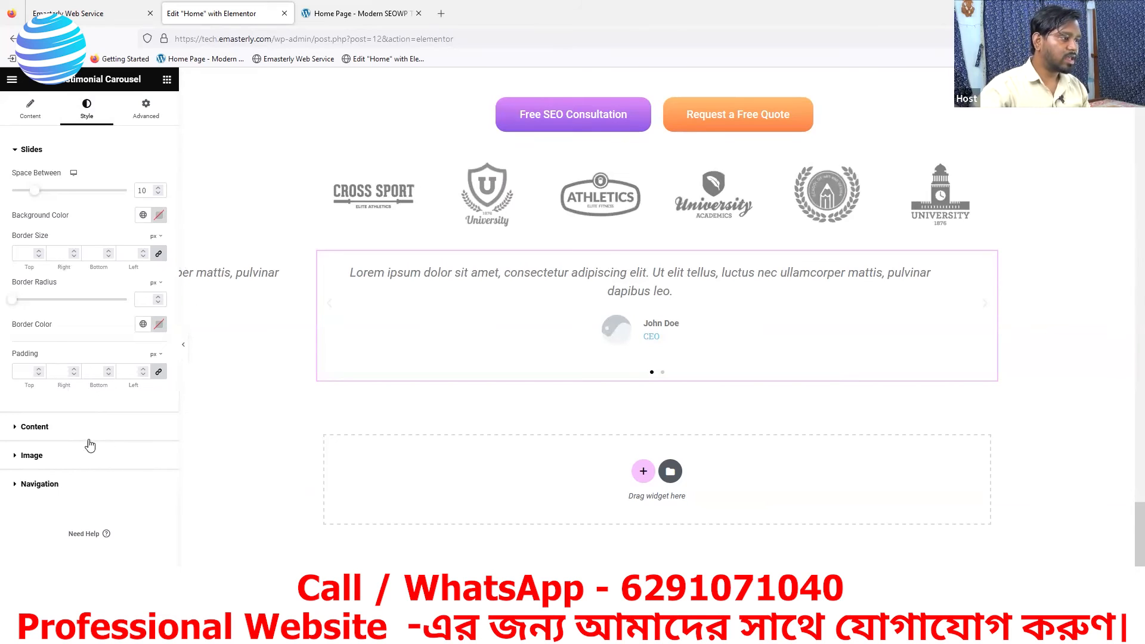
left_click(22, 429)
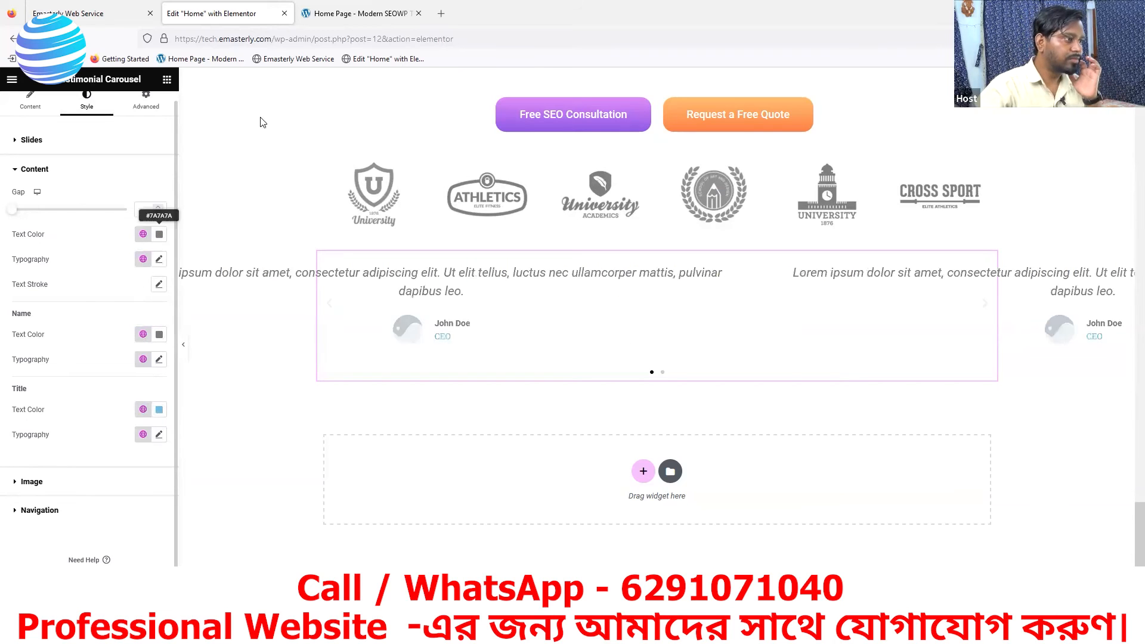
left_click(347, 18)
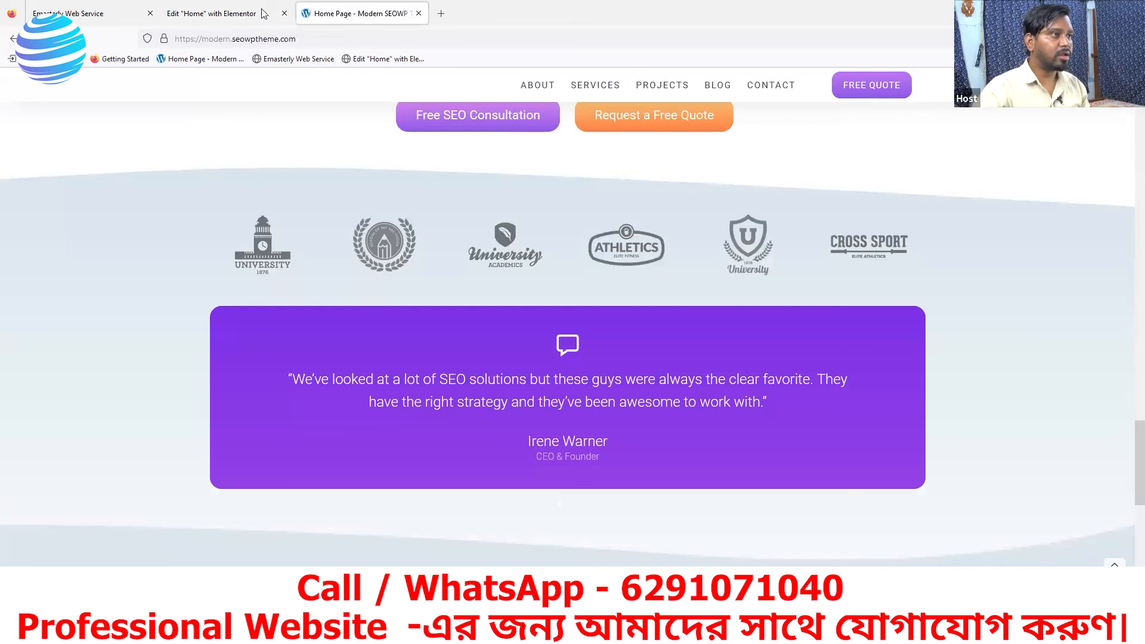
left_click(237, 8)
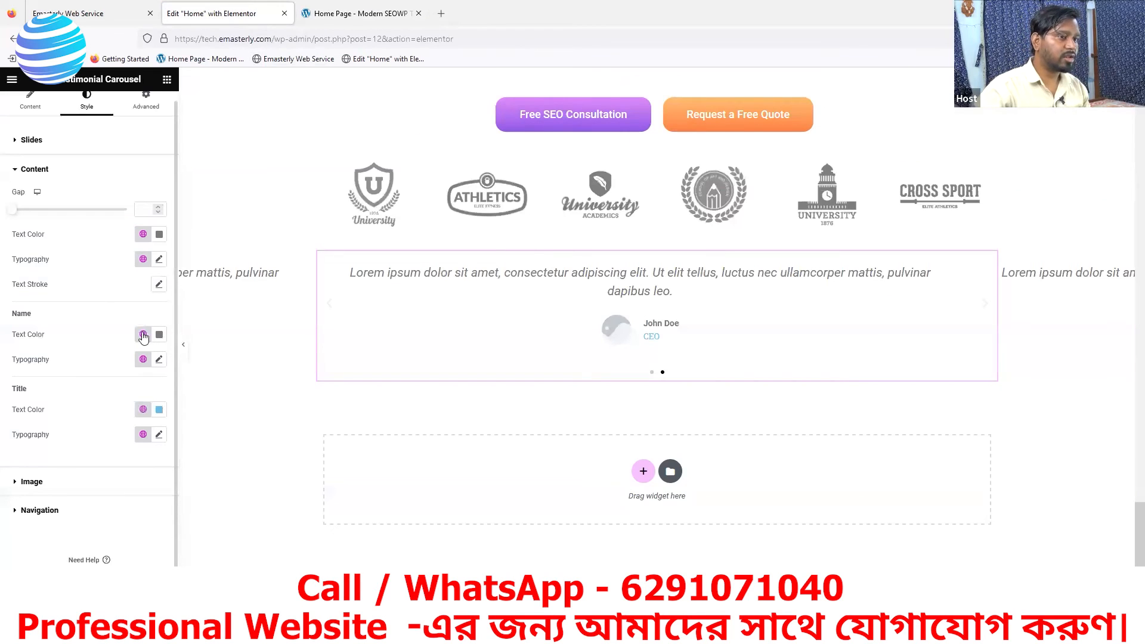
- Try switching off Autoplay in the testimonial carousel's additional options, and switch it back on
left_click(27, 112)
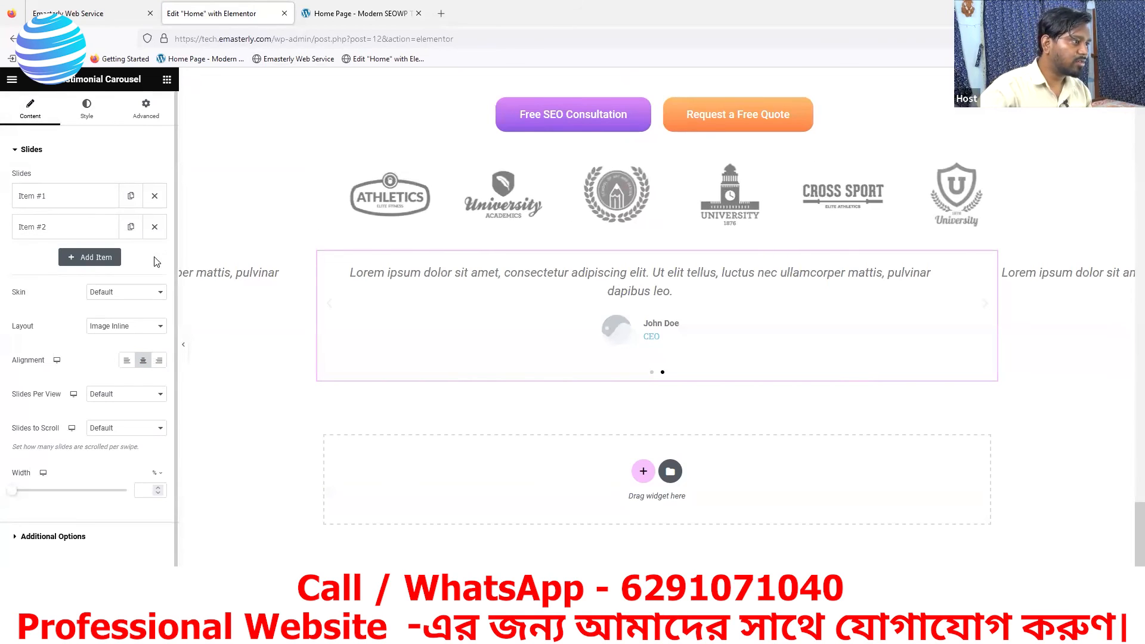
scroll(66, 383, "down", 1)
left_click(40, 511)
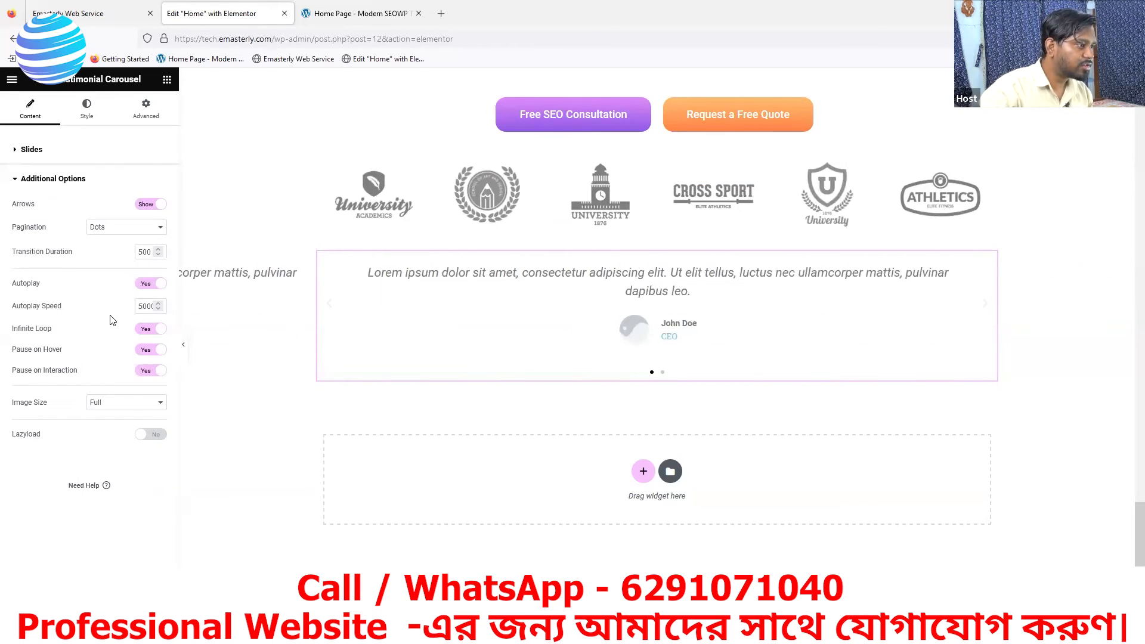
left_click(149, 287)
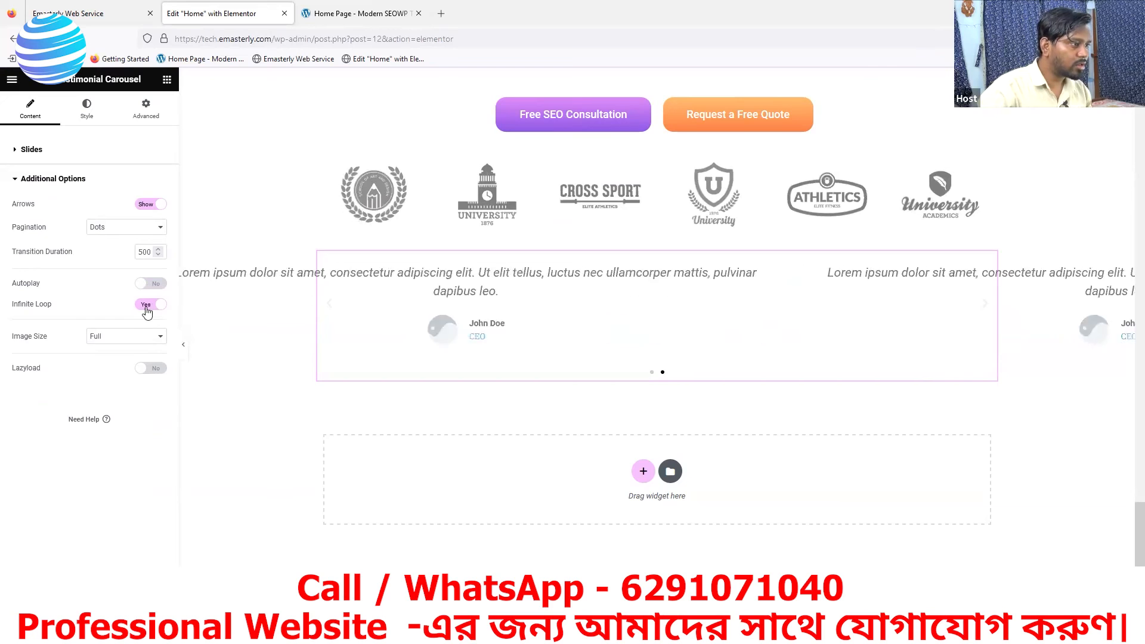
left_click(149, 284)
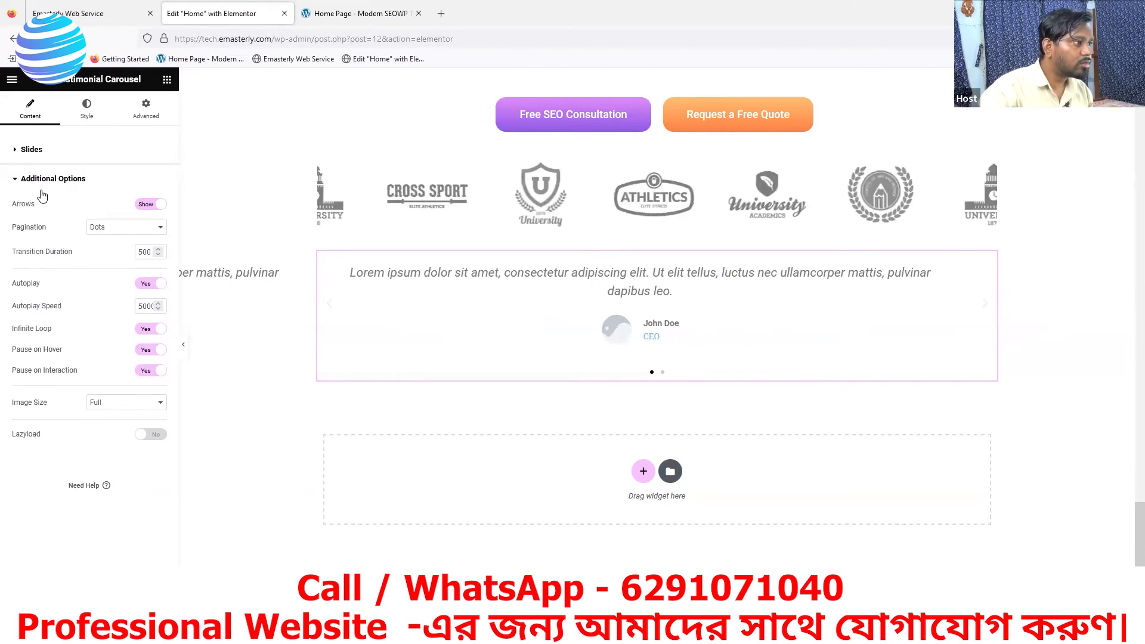
- Set the testimonial carousel's Slides Per View to 1 and Slides to Scroll to 1
left_click(26, 151)
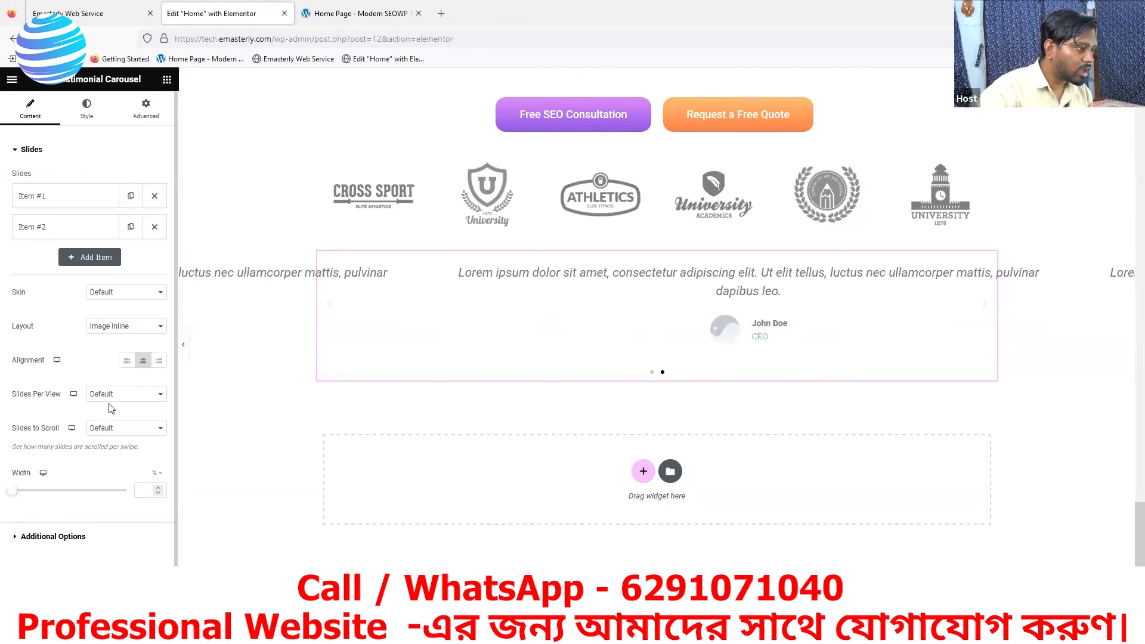
scroll(124, 465, "down", 1)
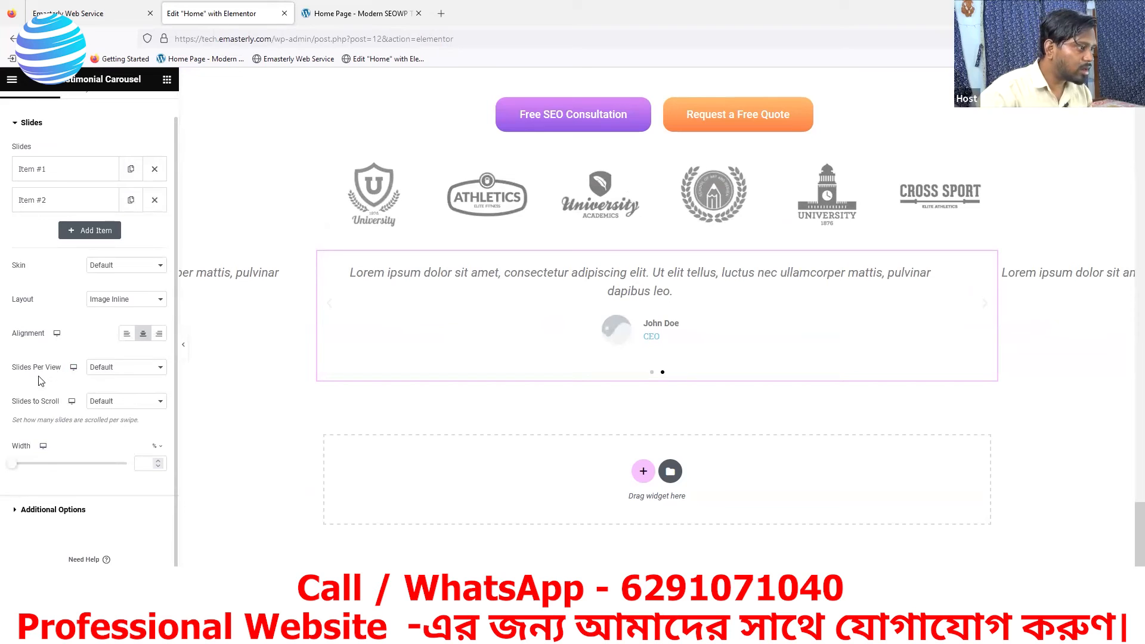
left_click(124, 374)
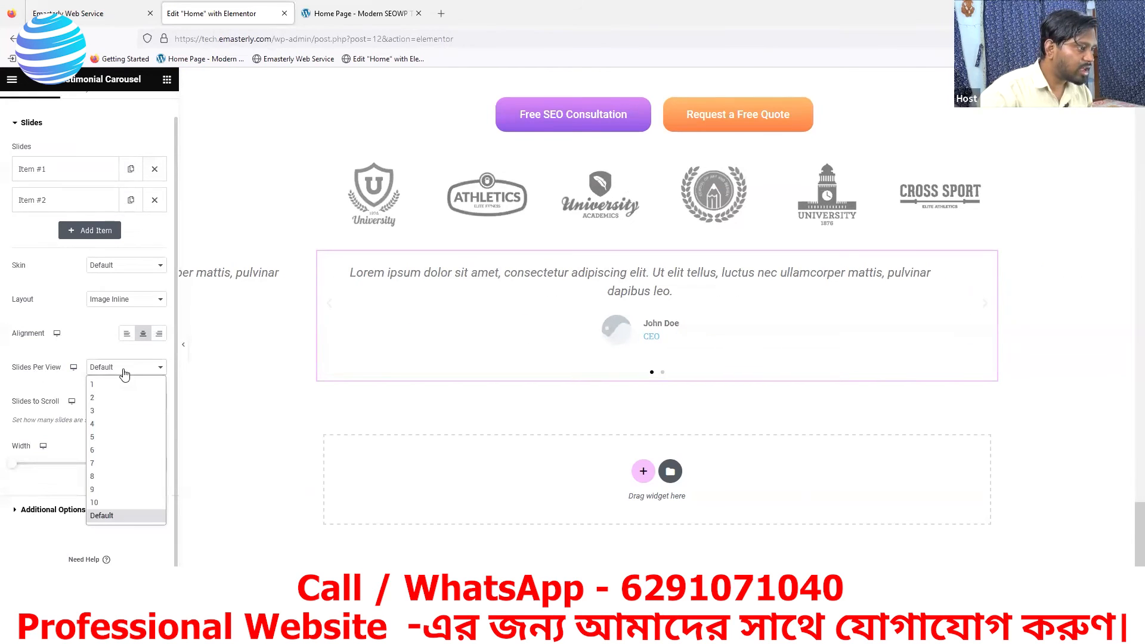
left_click(96, 384)
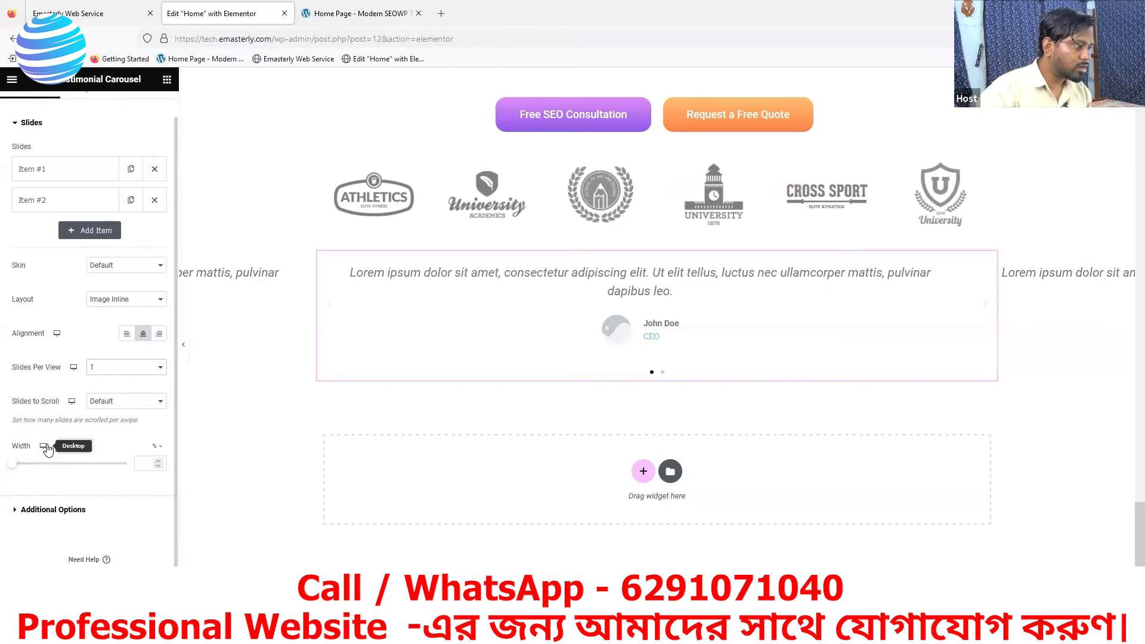
left_click(112, 408)
left_click(100, 421)
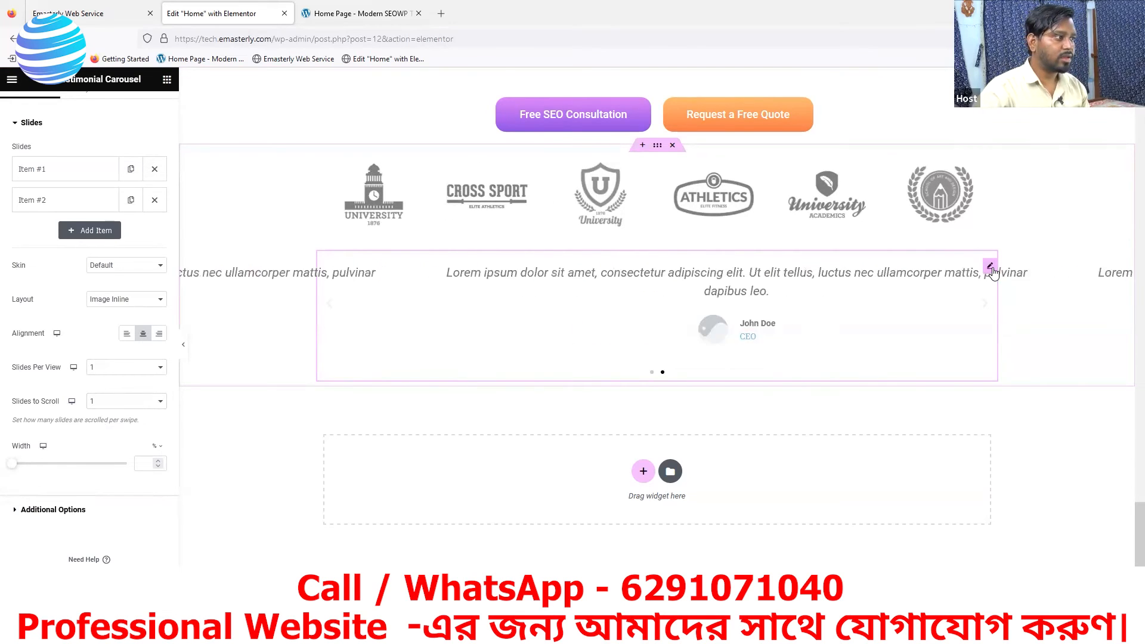
- Remove the testimonial carousel's second slide item and open the remaining Item #1 for editing
left_click(155, 200)
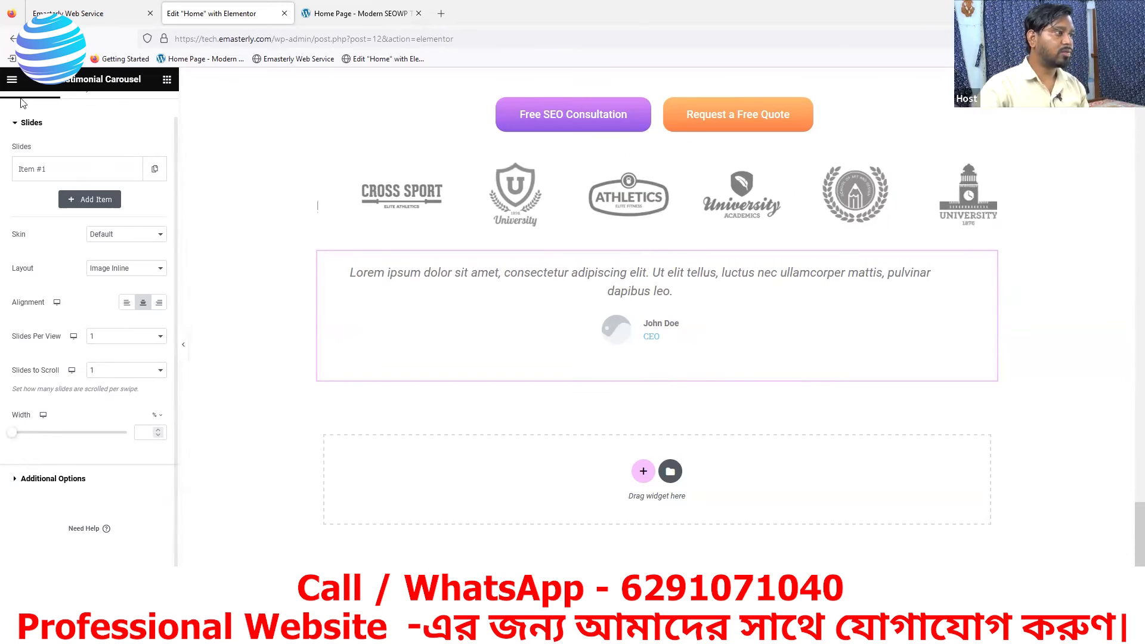
scroll(24, 104, "up", 1)
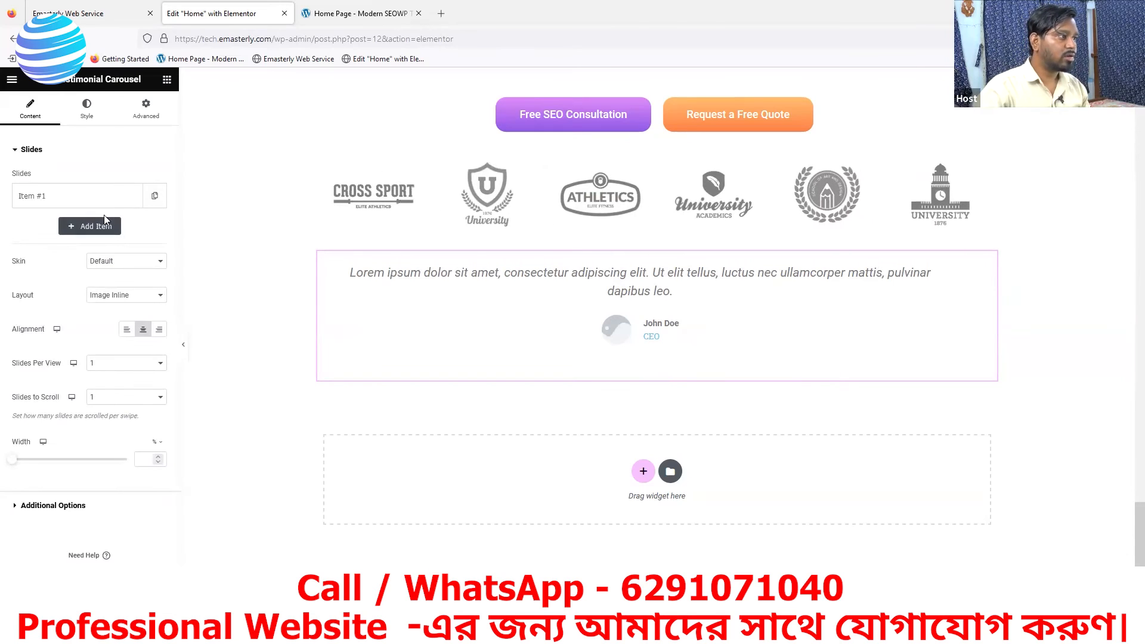
left_click(79, 112)
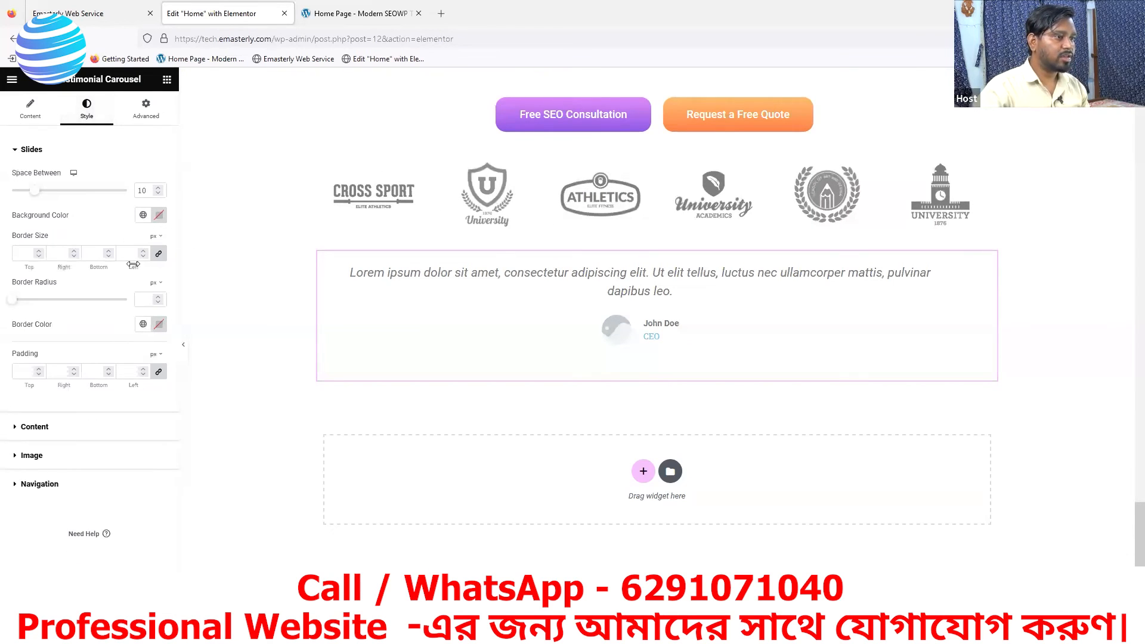
left_click(26, 115)
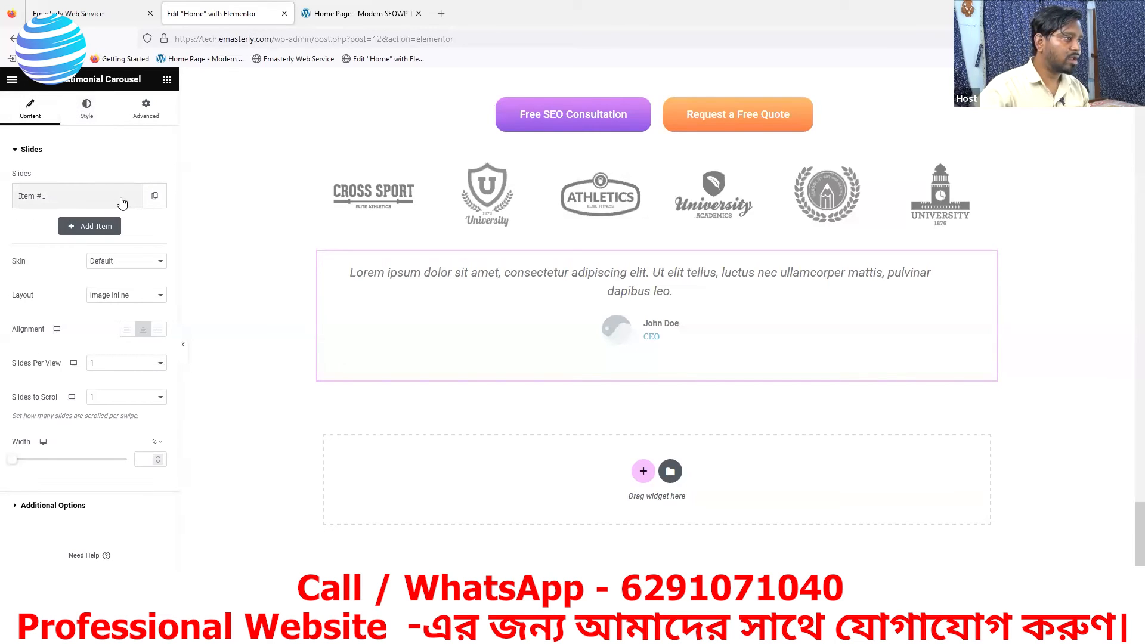
left_click(119, 198)
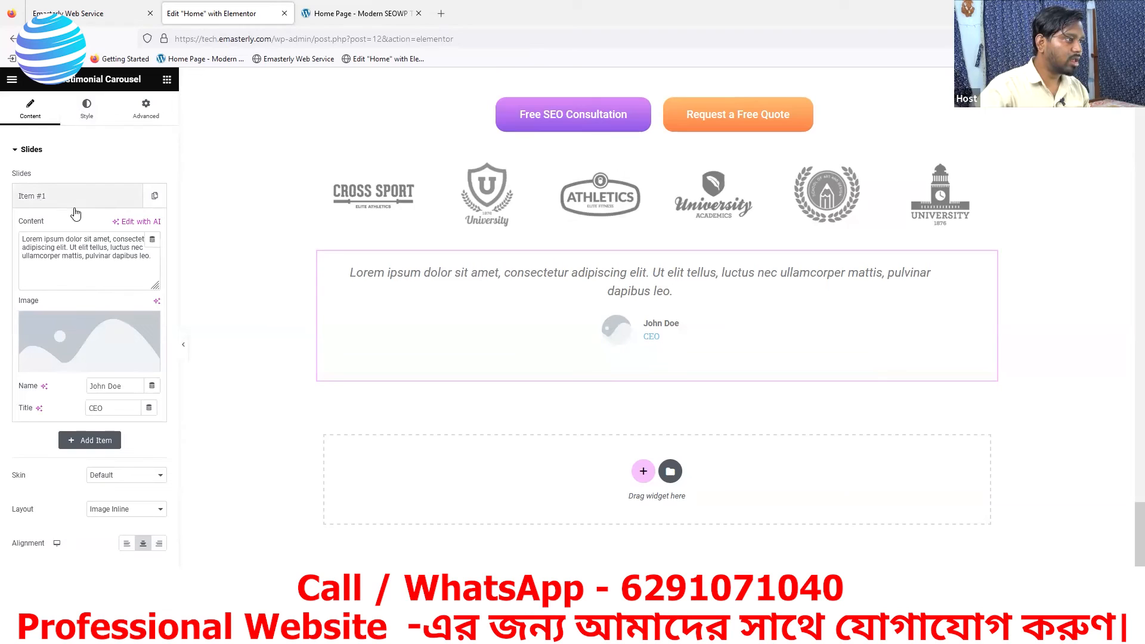
- Check the quote text in the purple testimonial card on the reference page and return to the Elementor editor
left_click(327, 15)
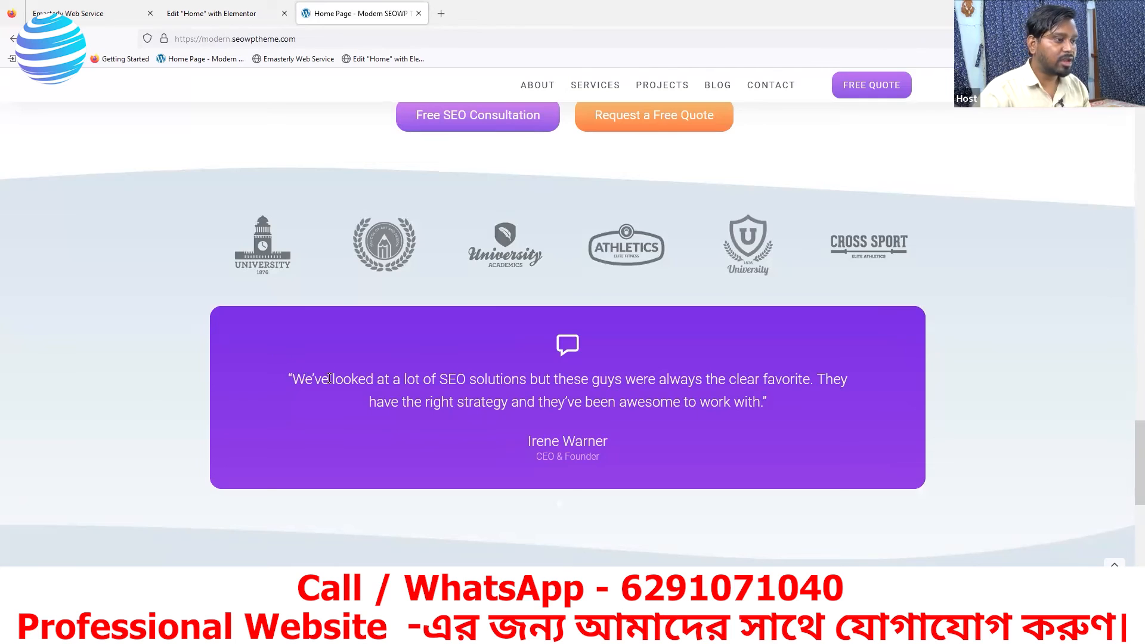
right_click(401, 343)
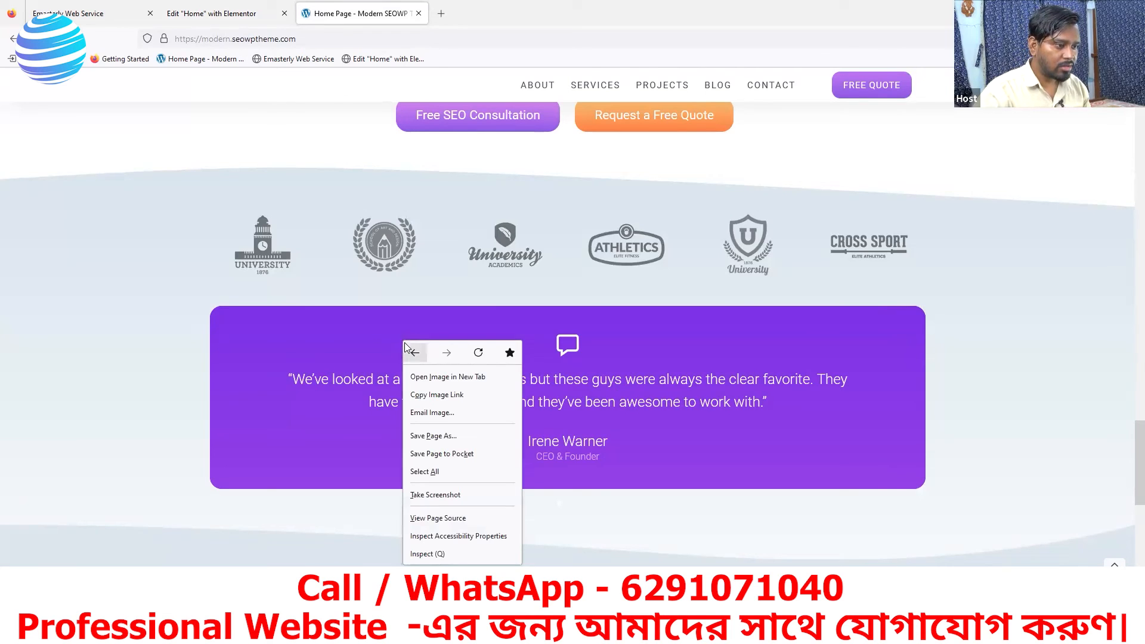
left_click(319, 442)
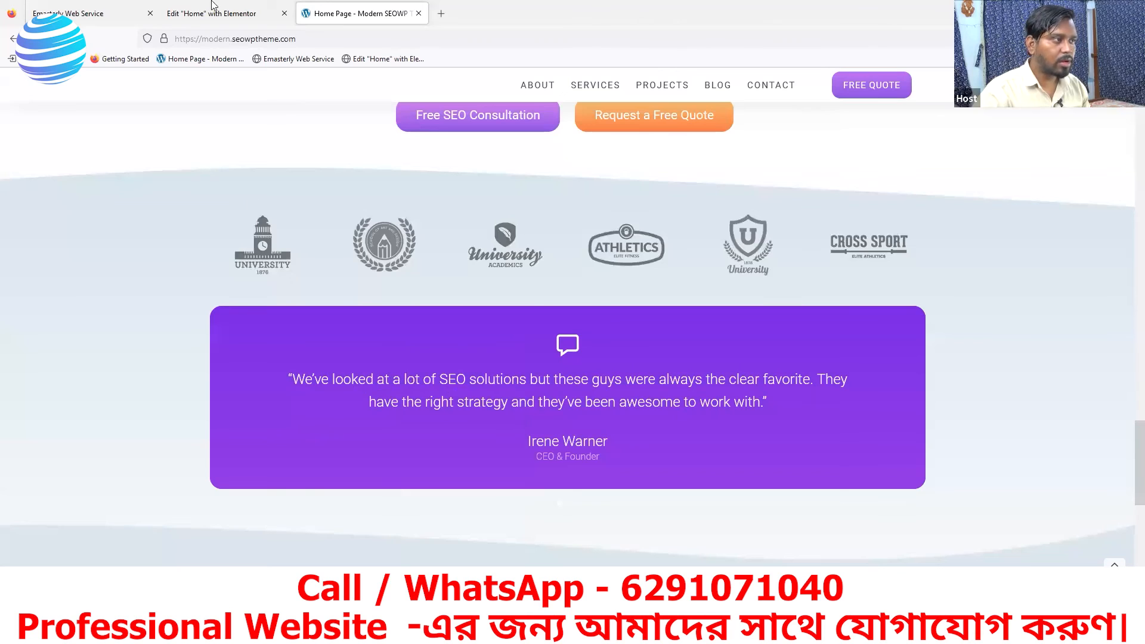
left_click(192, 18)
left_click(298, 14)
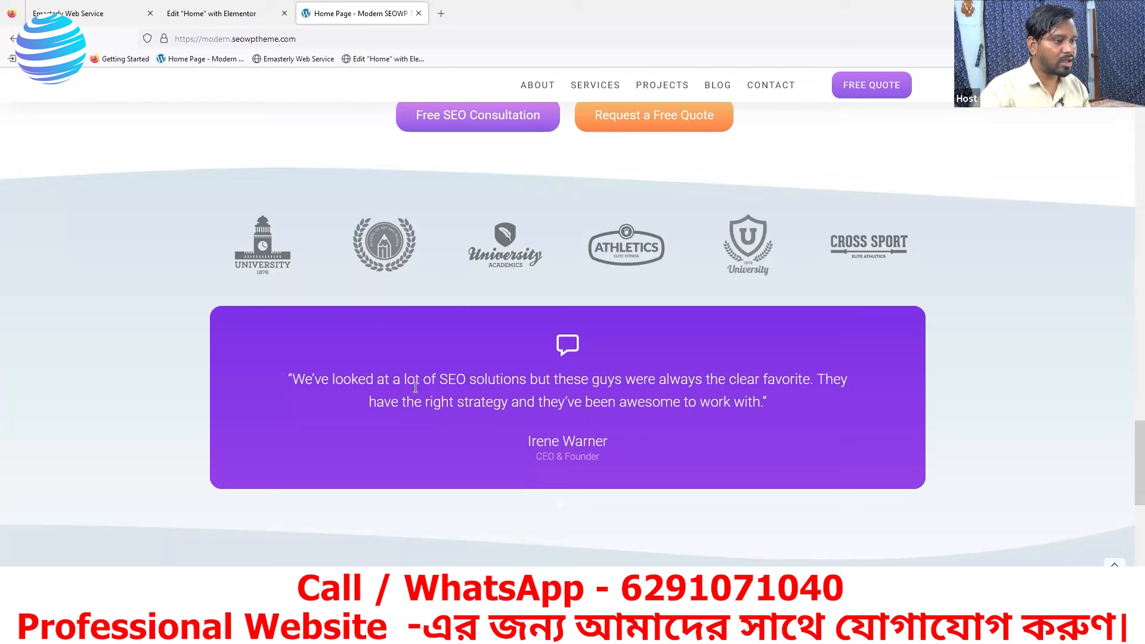
left_click(194, 17)
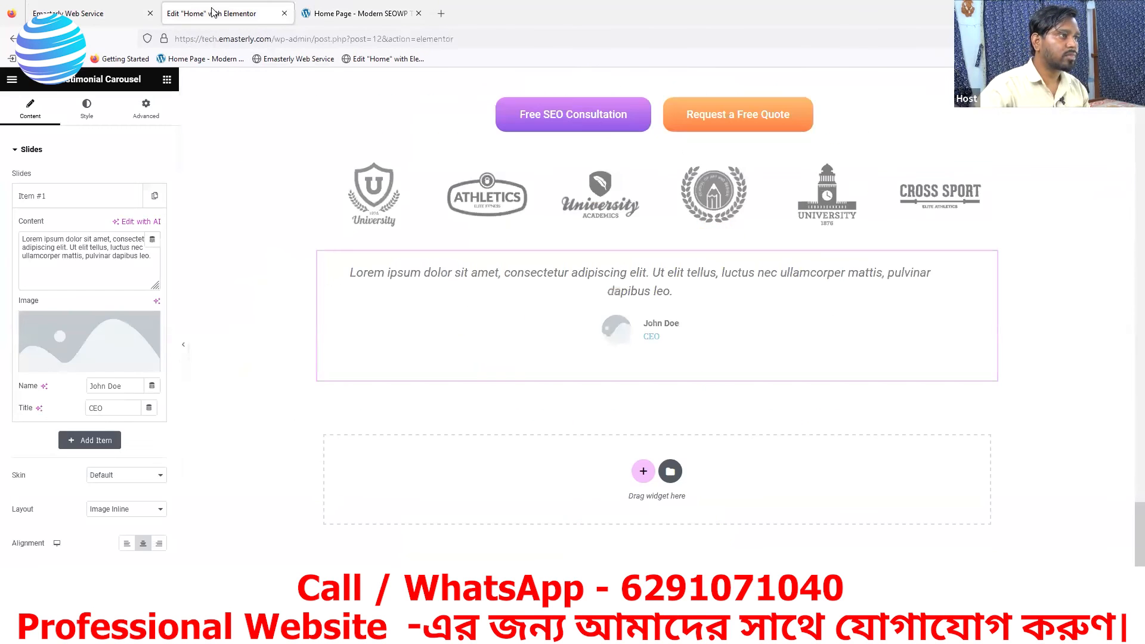
- Replace the placeholder content of Item #1 with "We looked at a lot of SEO solutions but these guys"
left_click_drag(154, 256, 7, 243)
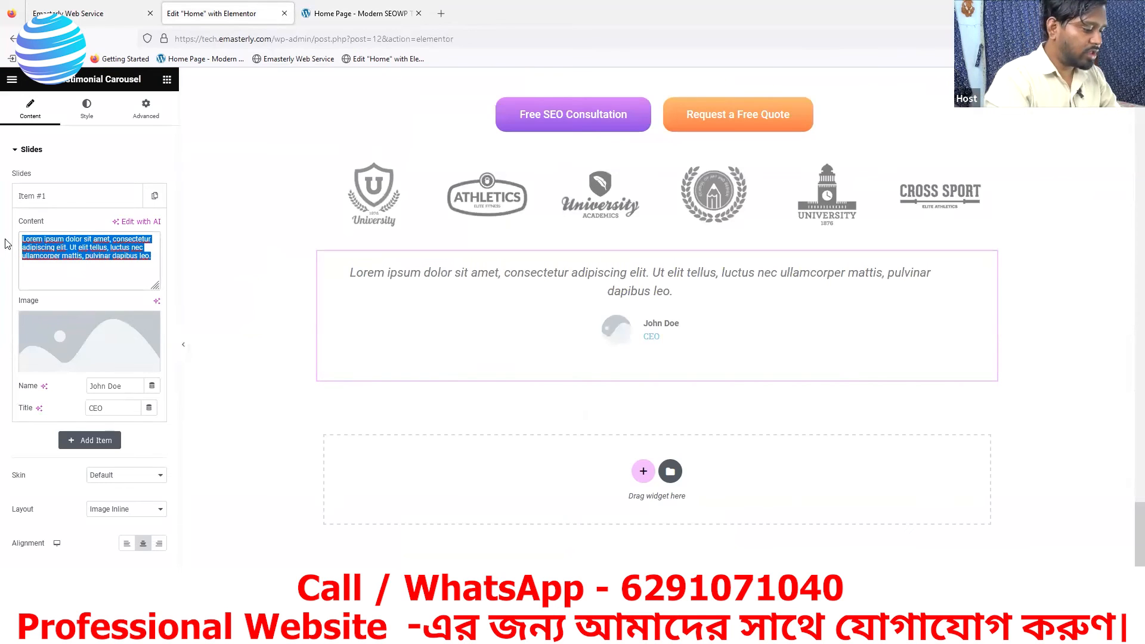
type("We lo")
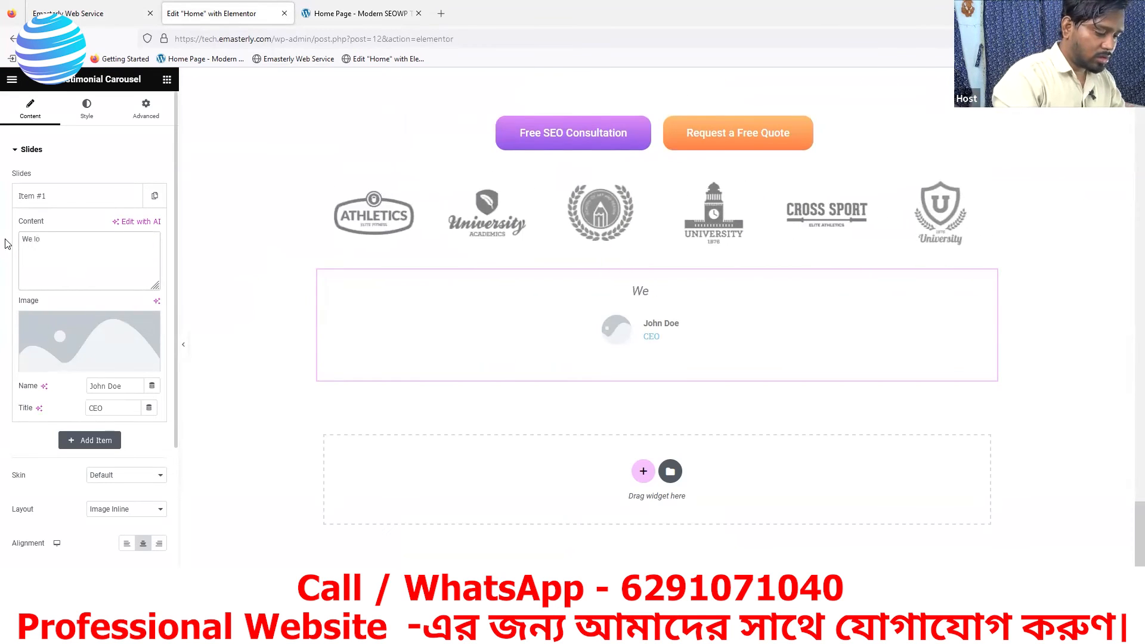
type("oked at a lot of SEO s")
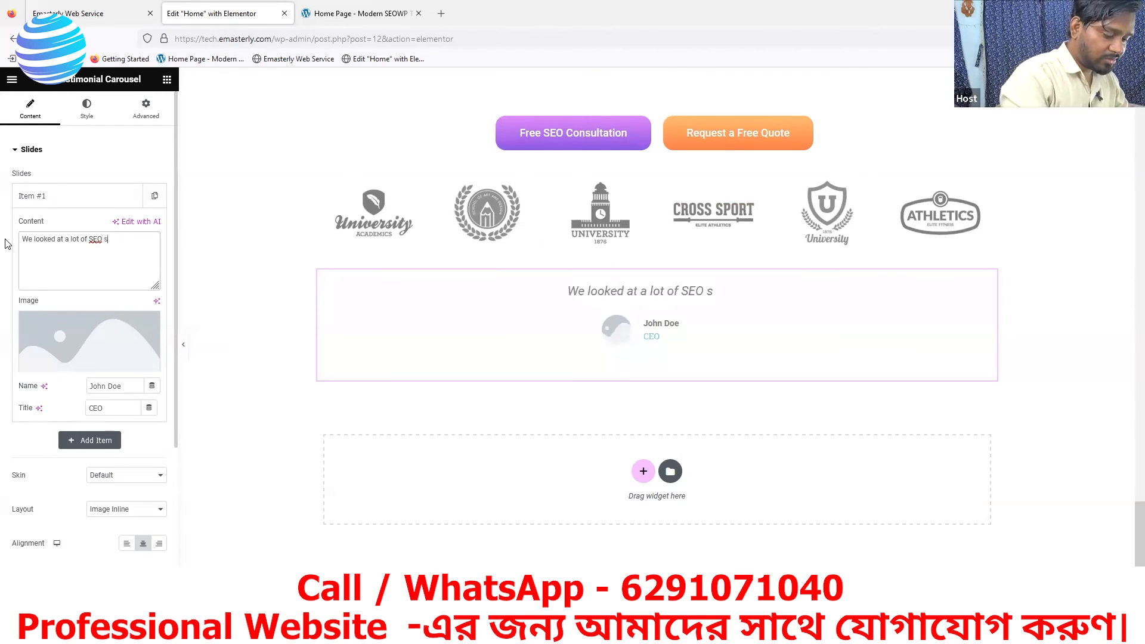
type("olutio")
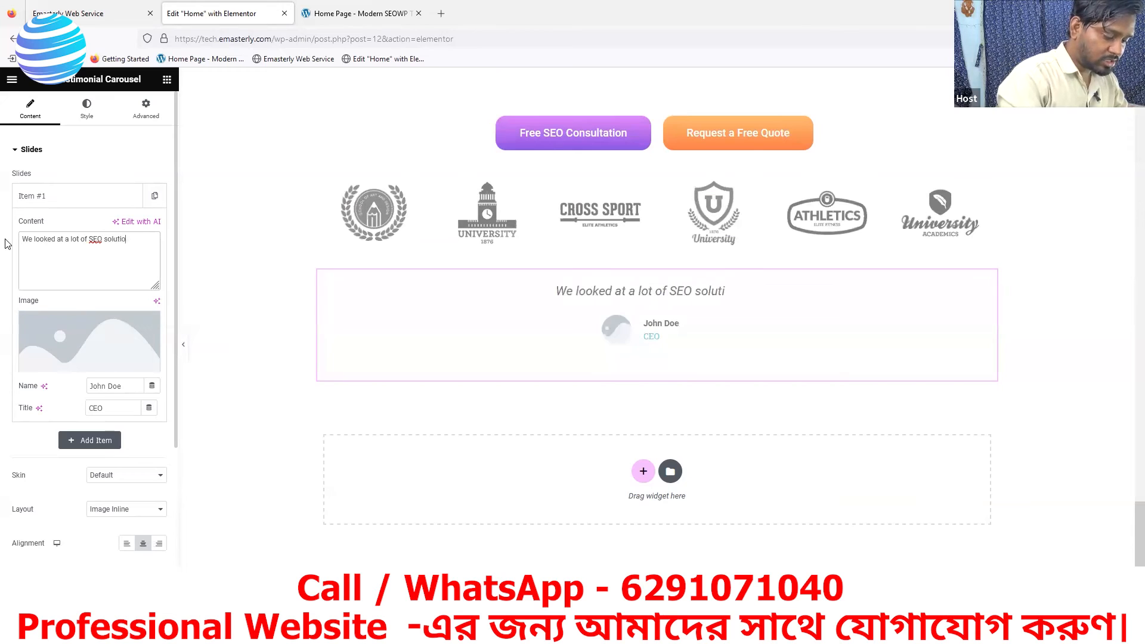
type("ns but these ")
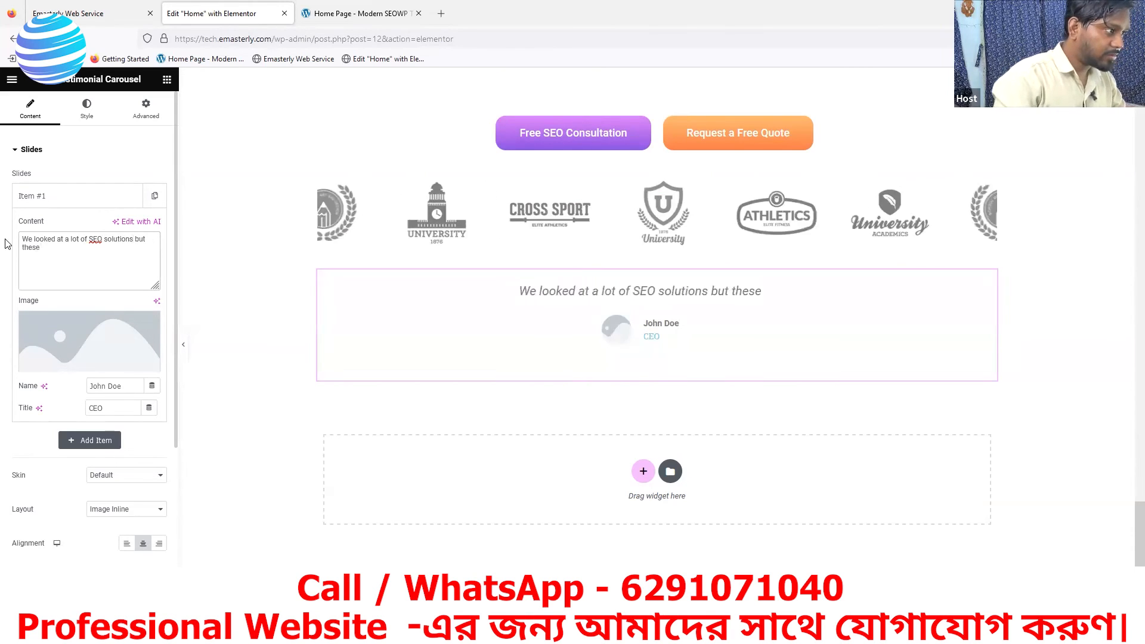
type("guys")
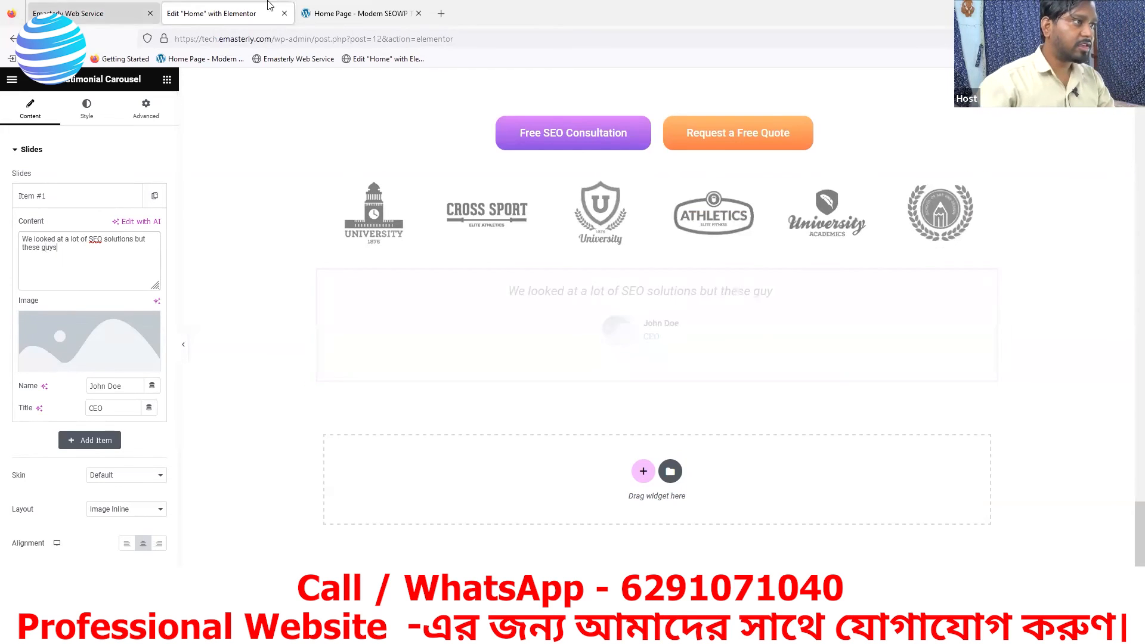
- Check the quote on the reference page and continue the slide's content with "were always the clear favourite."
key("ctrl+Tab")
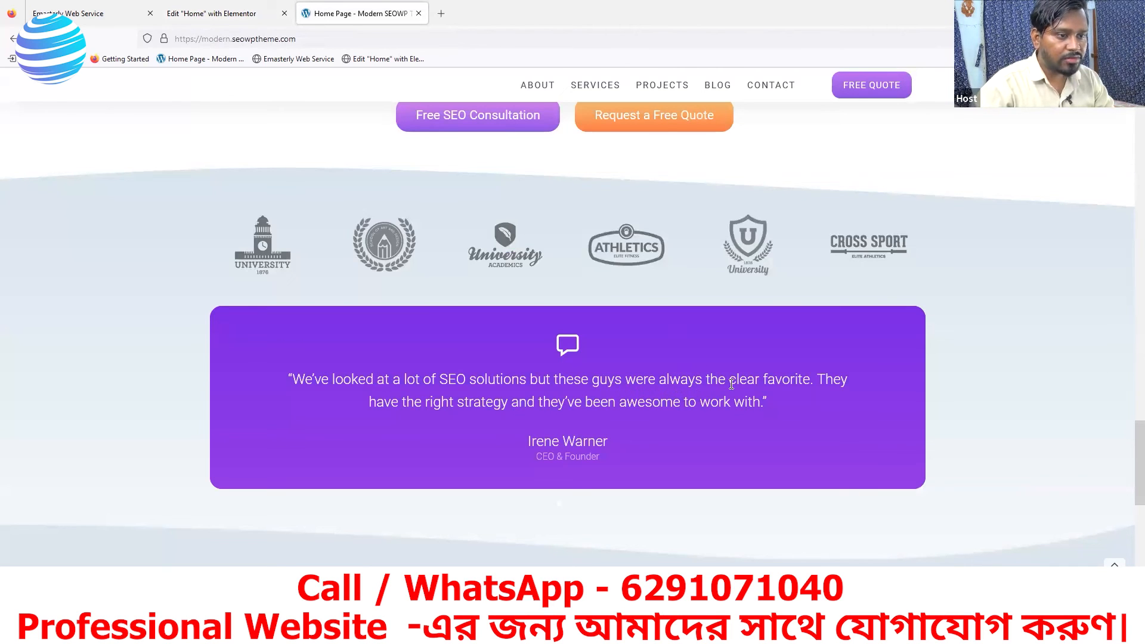
left_click(222, 12)
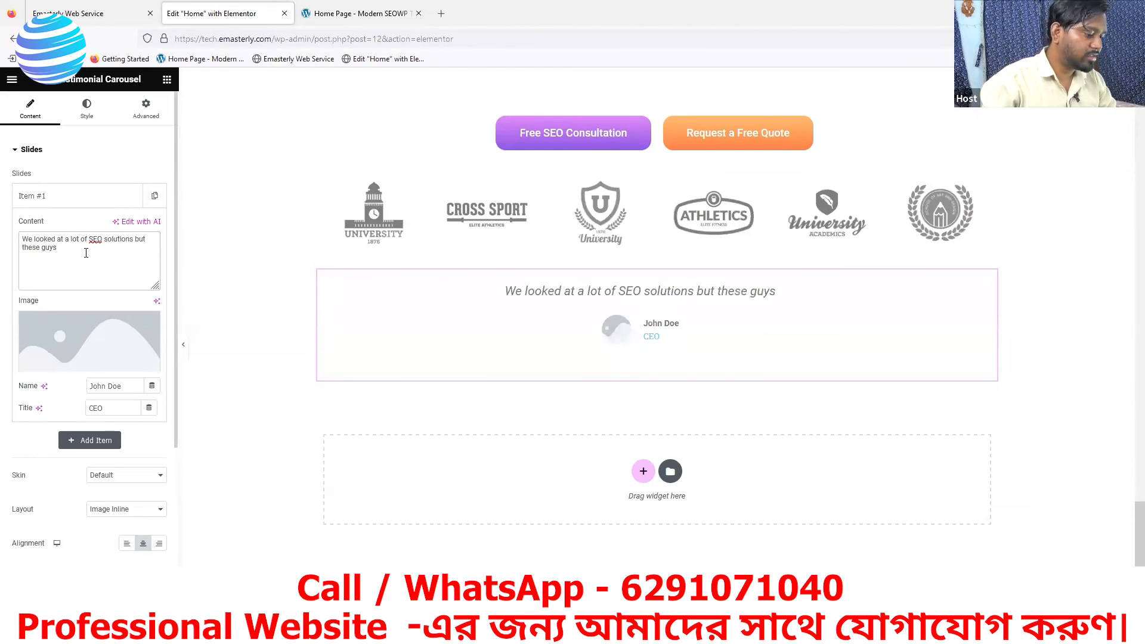
type("we")
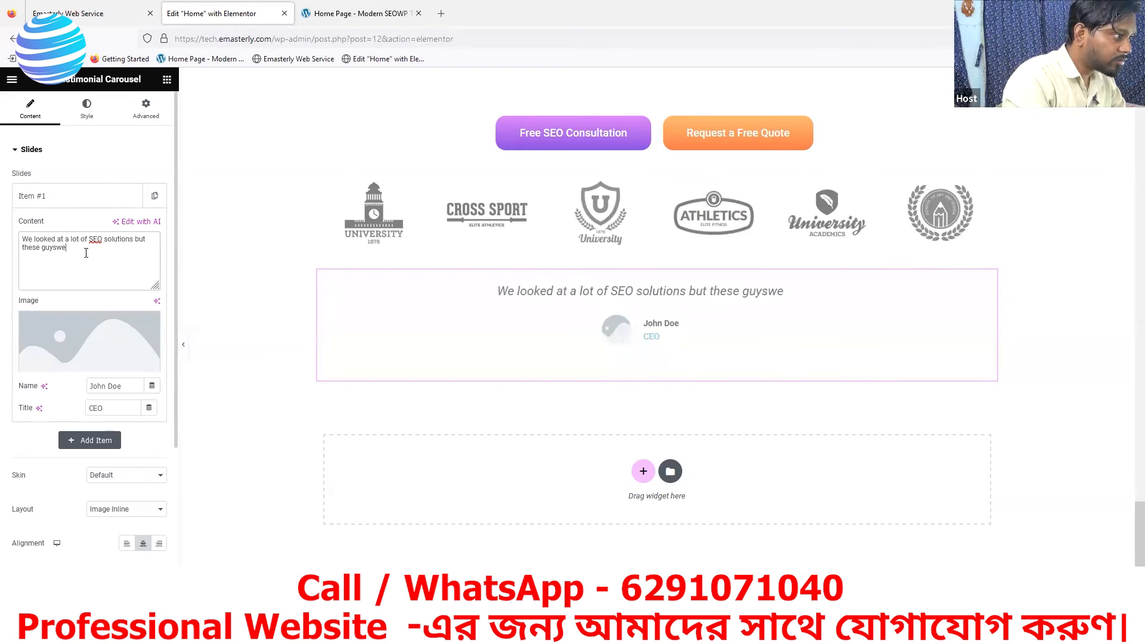
key("BackSpace")
key("BackSpace")
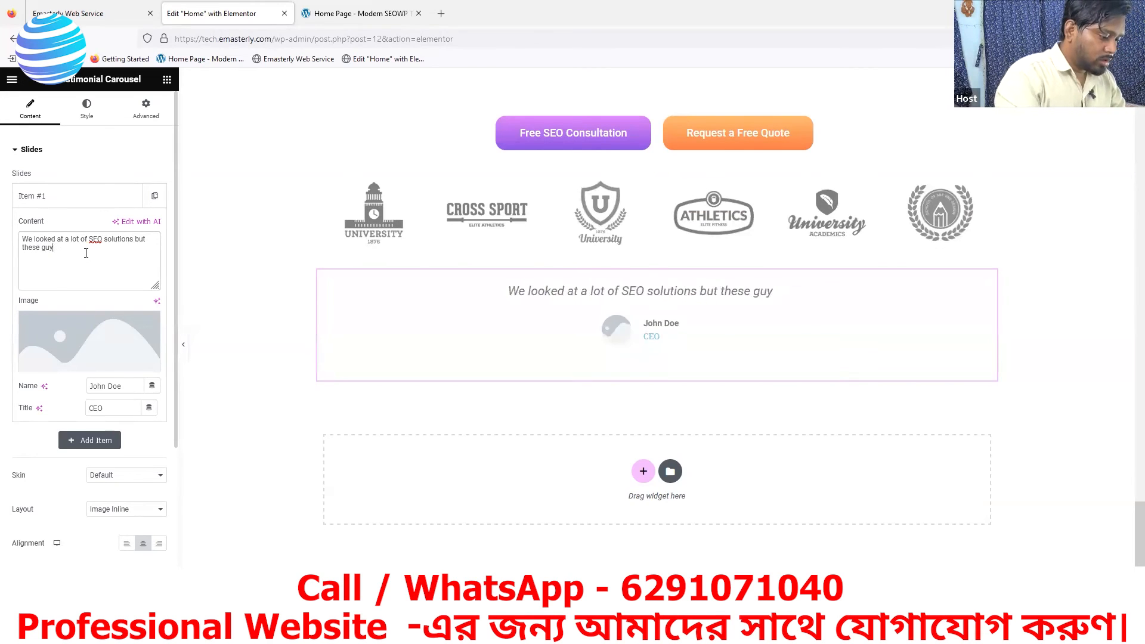
type("s were alwa")
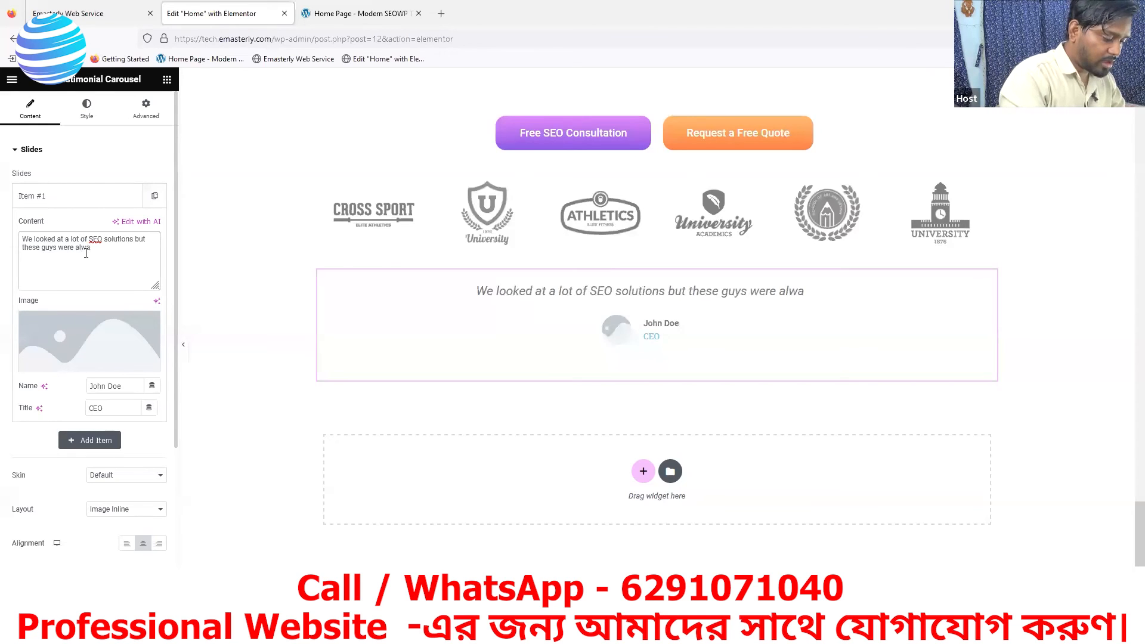
type("yus")
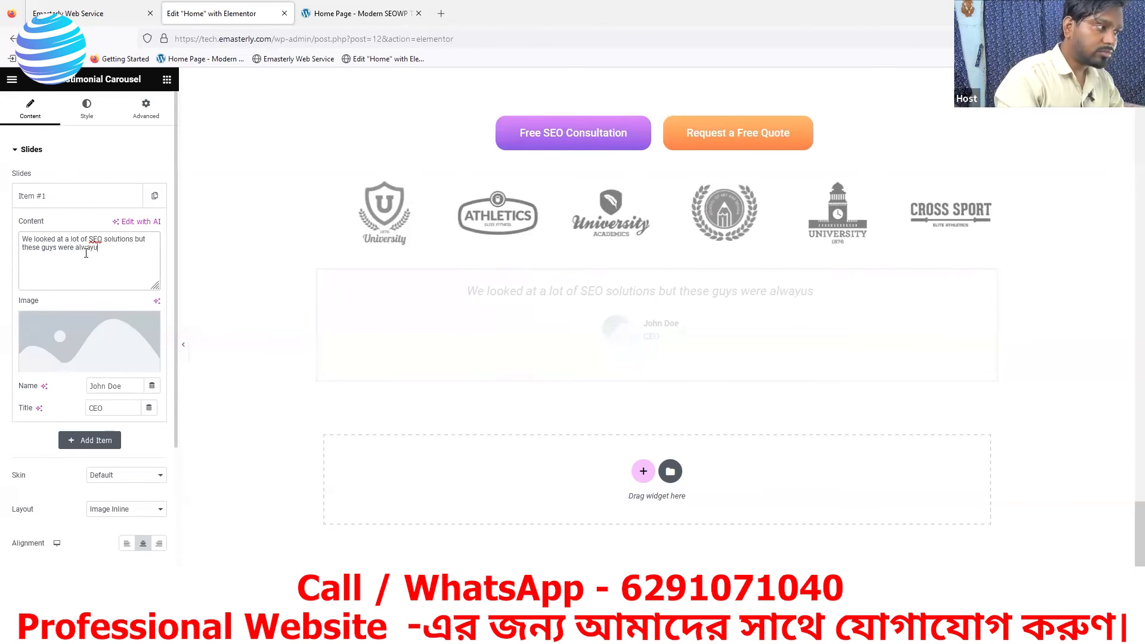
key("BackSpace")
key("BackSpace")
type("s ")
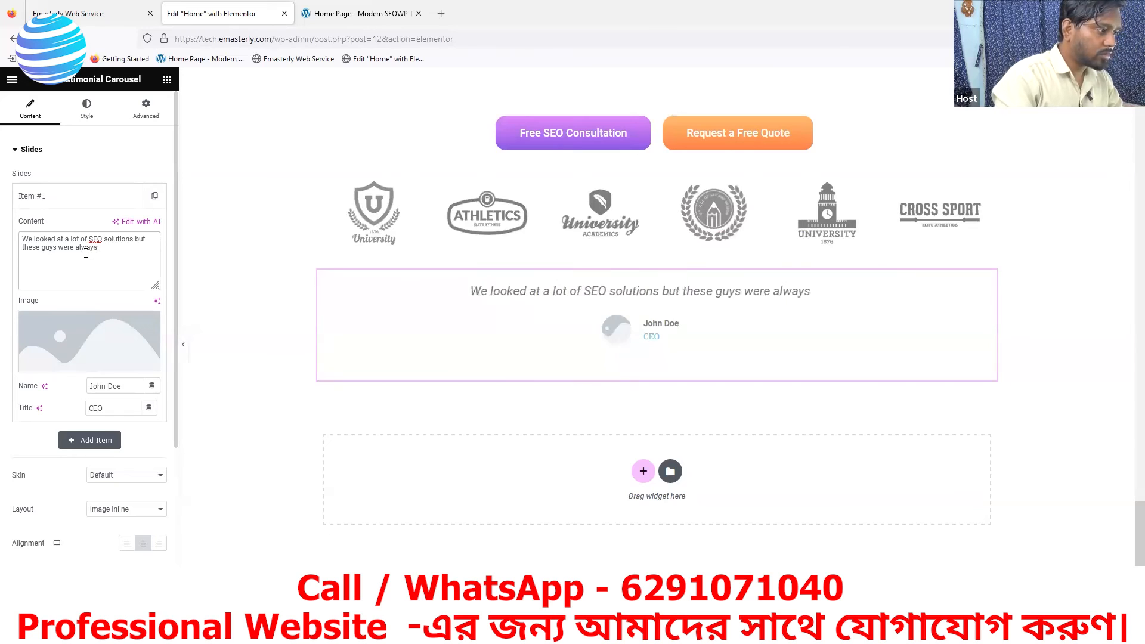
type("the clear faf")
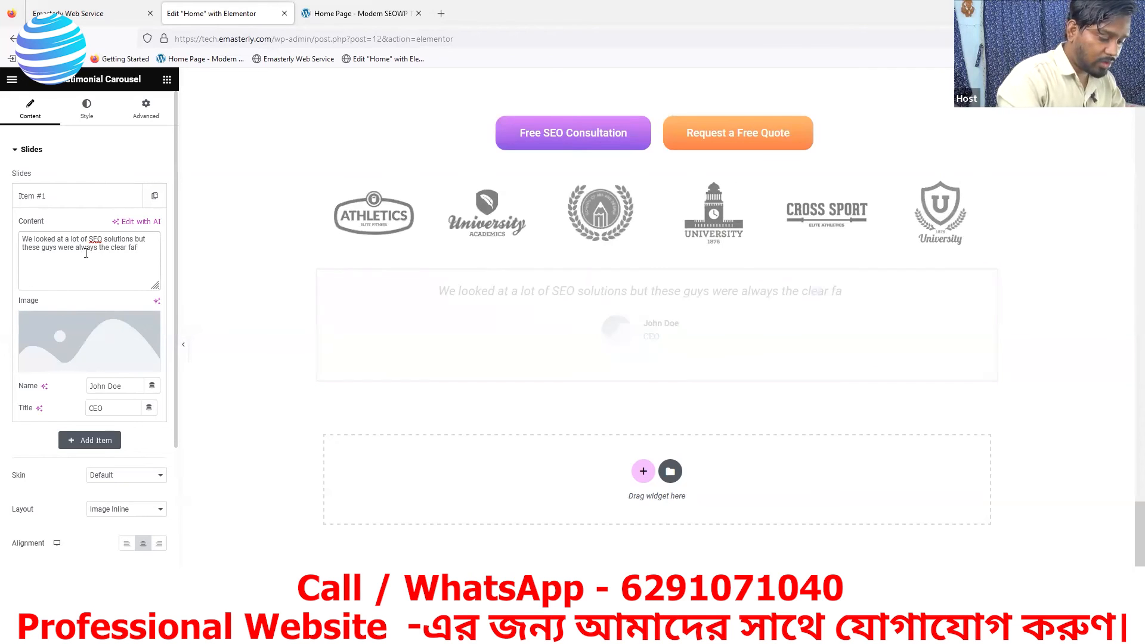
type("ourite")
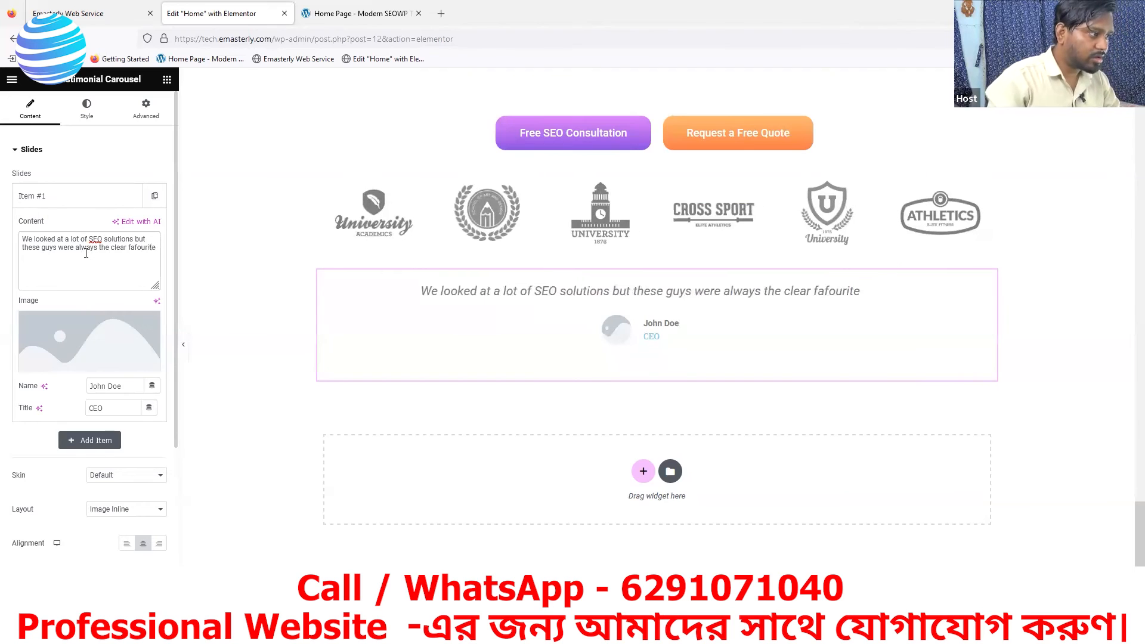
left_click(139, 248)
key("BackSpace")
type("v")
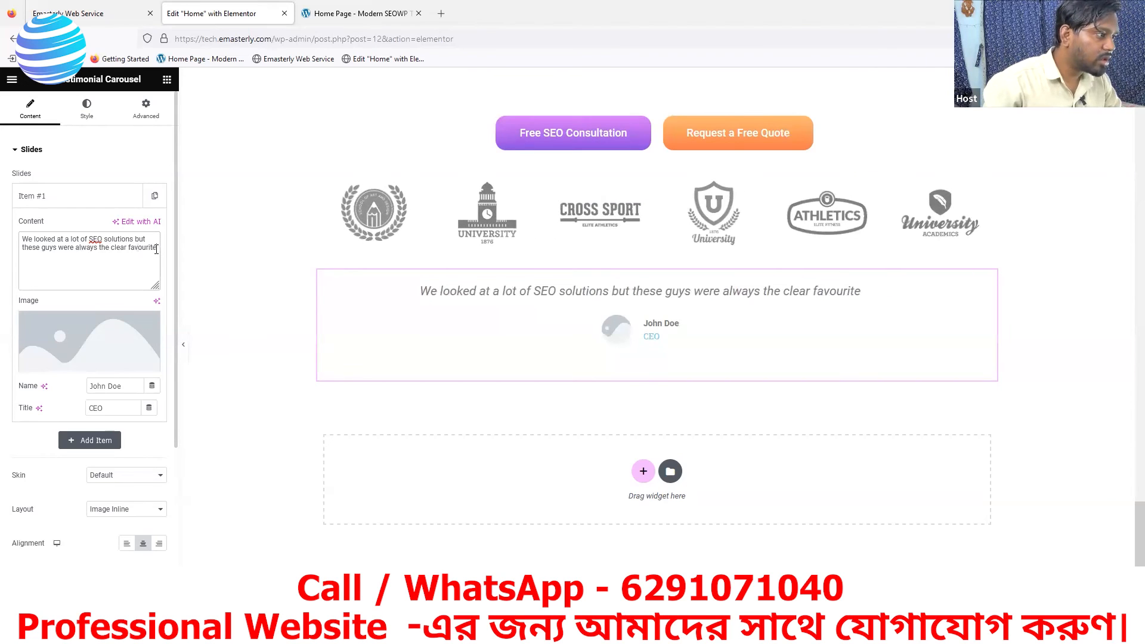
type(".")
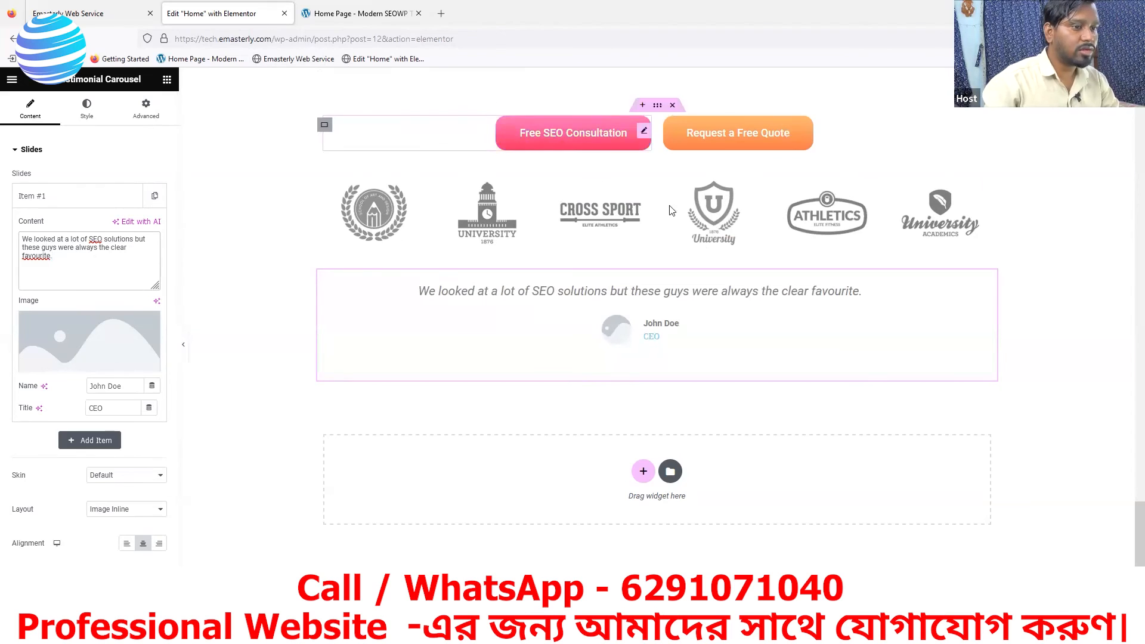
- Check the quote on the reference page and continue the slide's content with "They have the right strategy"
left_click(384, 15)
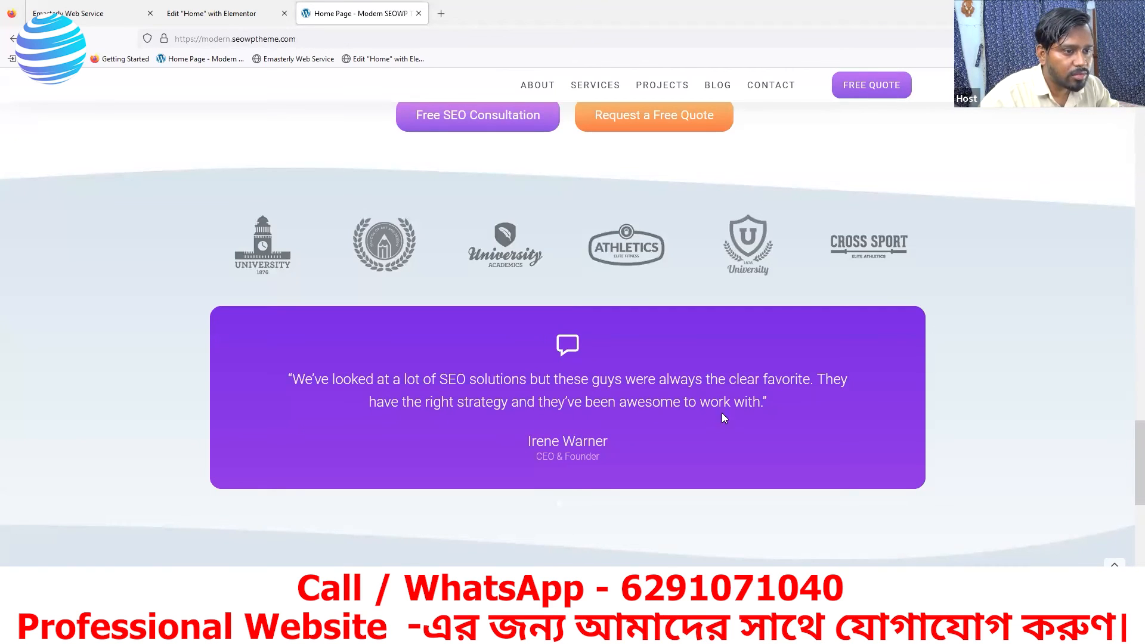
left_click(251, 19)
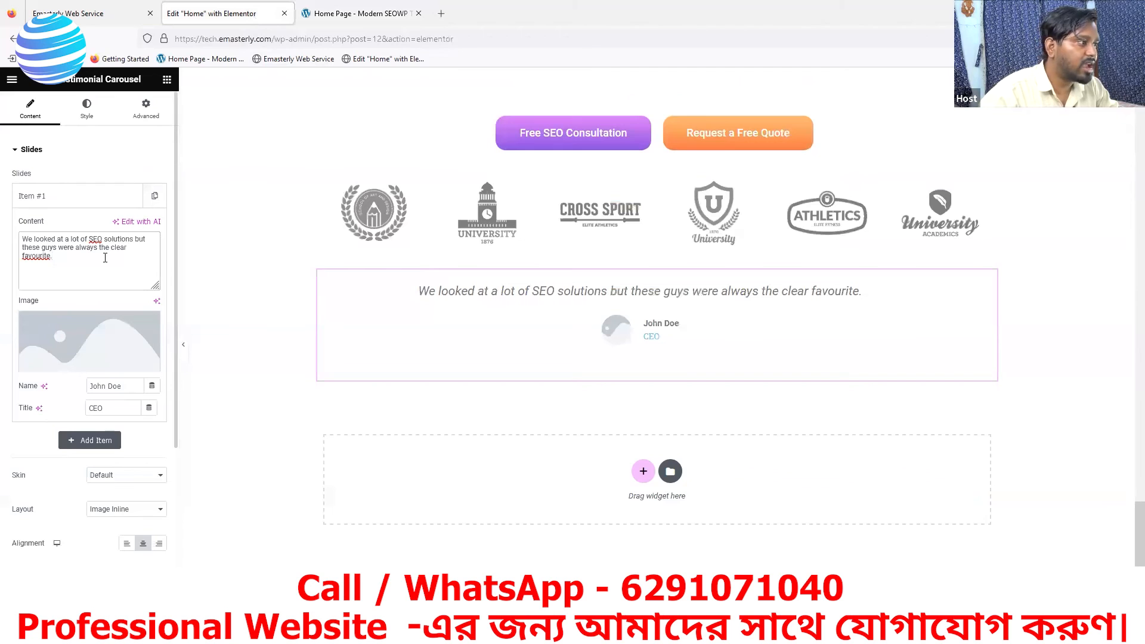
type("Th")
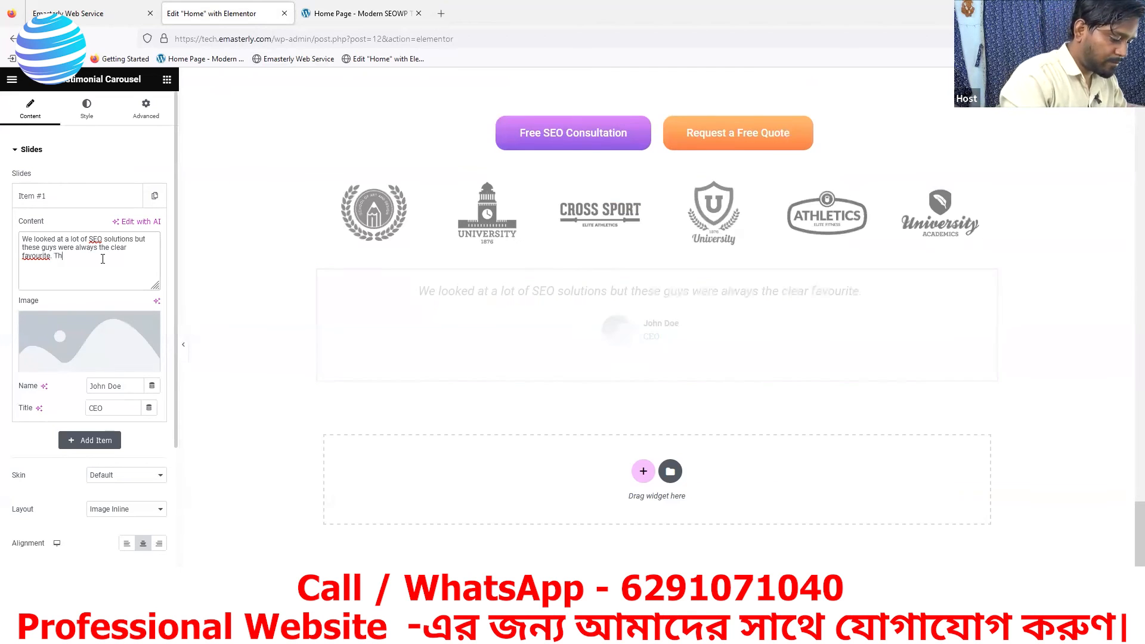
type("ey ha")
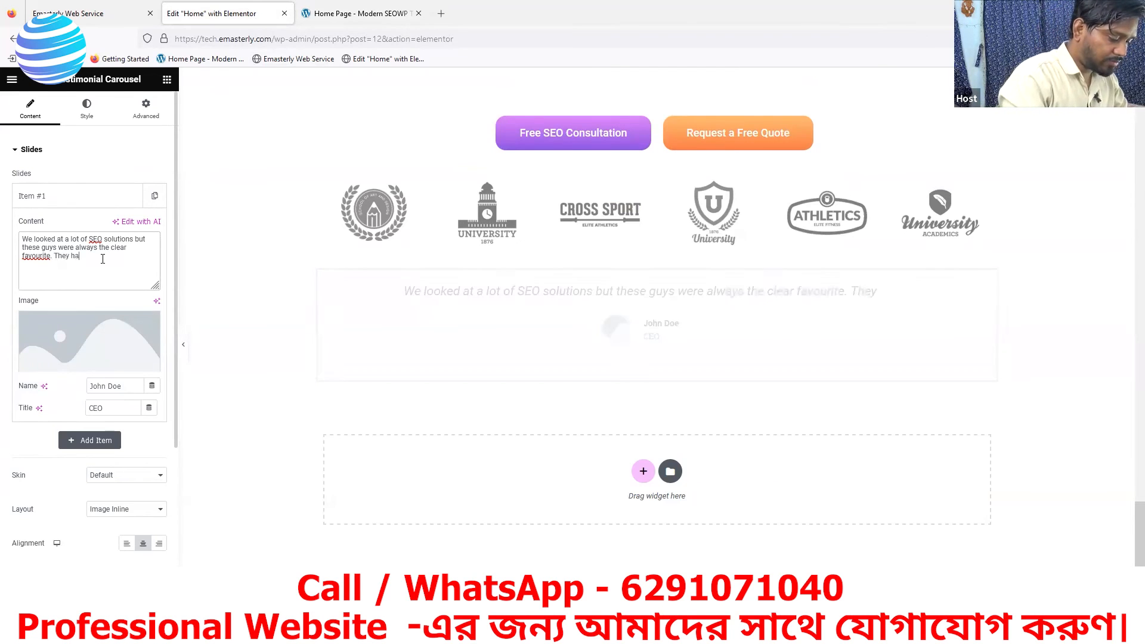
type("ve the")
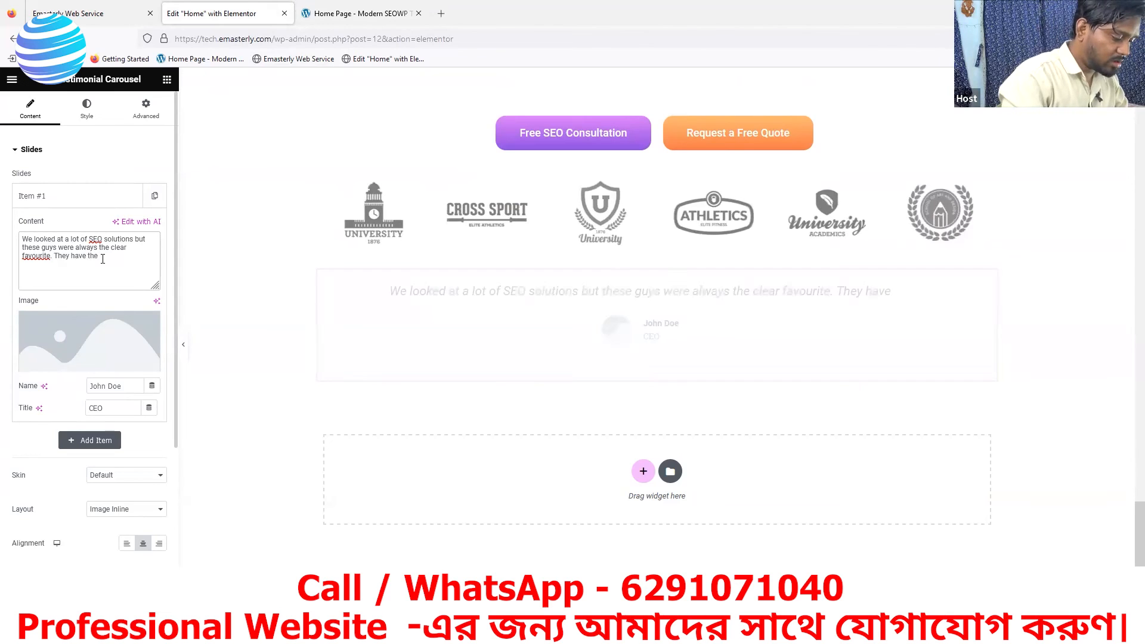
type(" right")
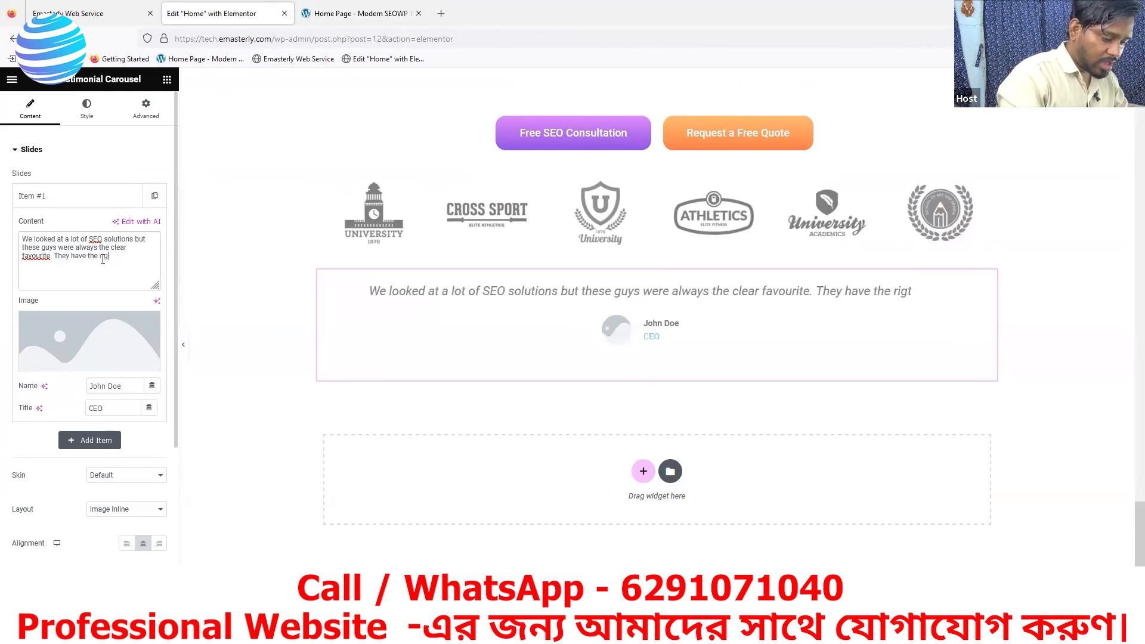
type(" strategy")
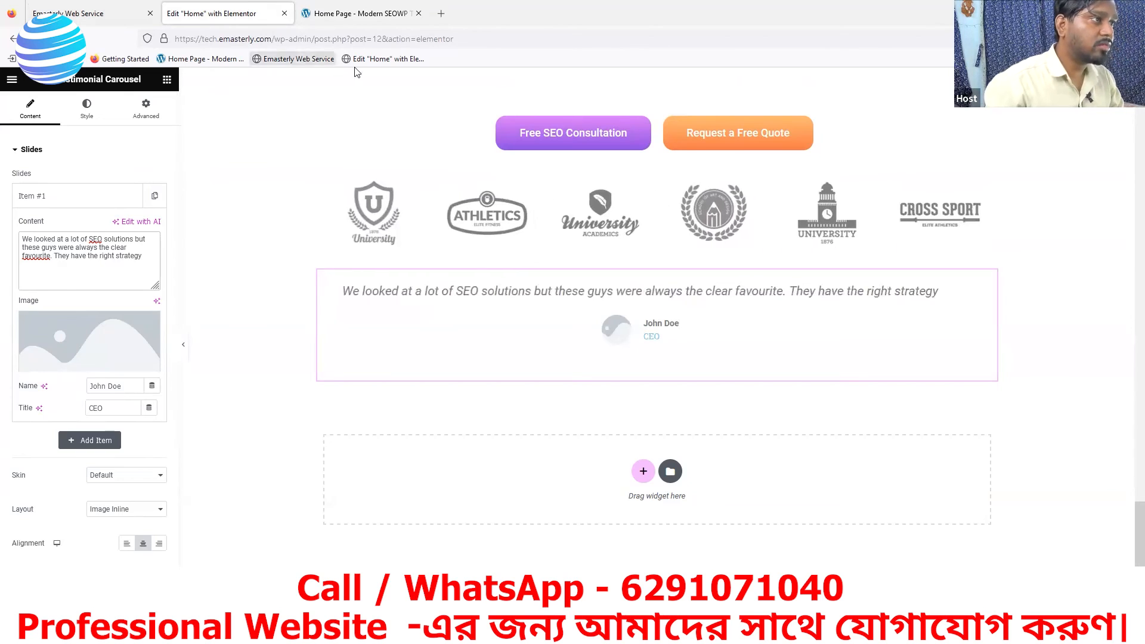
- Recheck the reference quote and finish the slide's content with "and they have been awsome to work with."
left_click(356, 20)
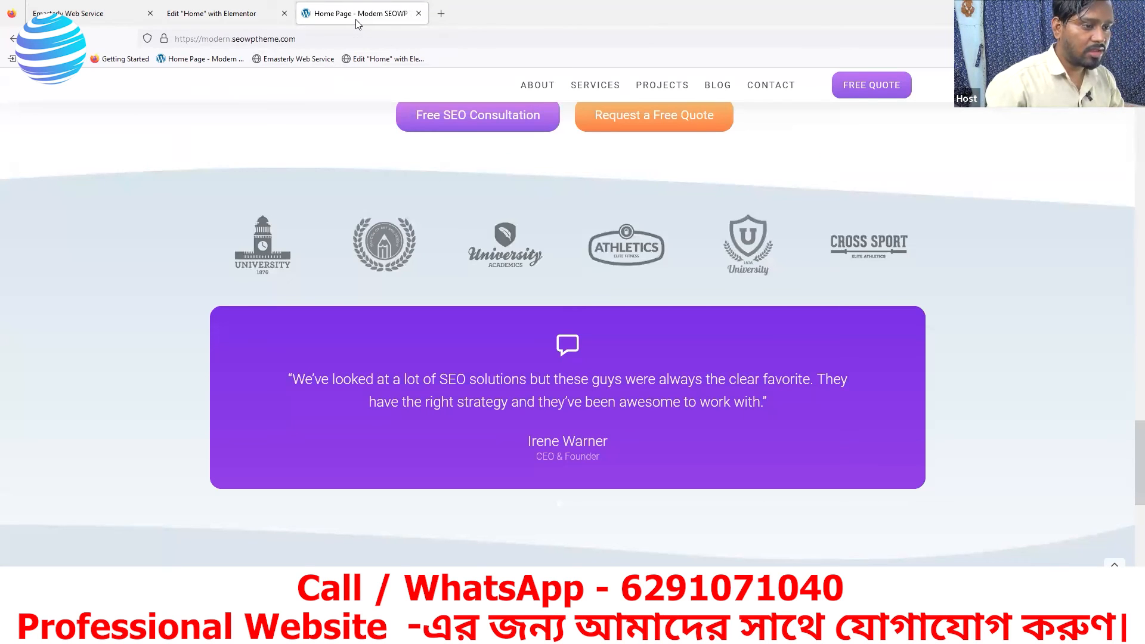
left_click(226, 13)
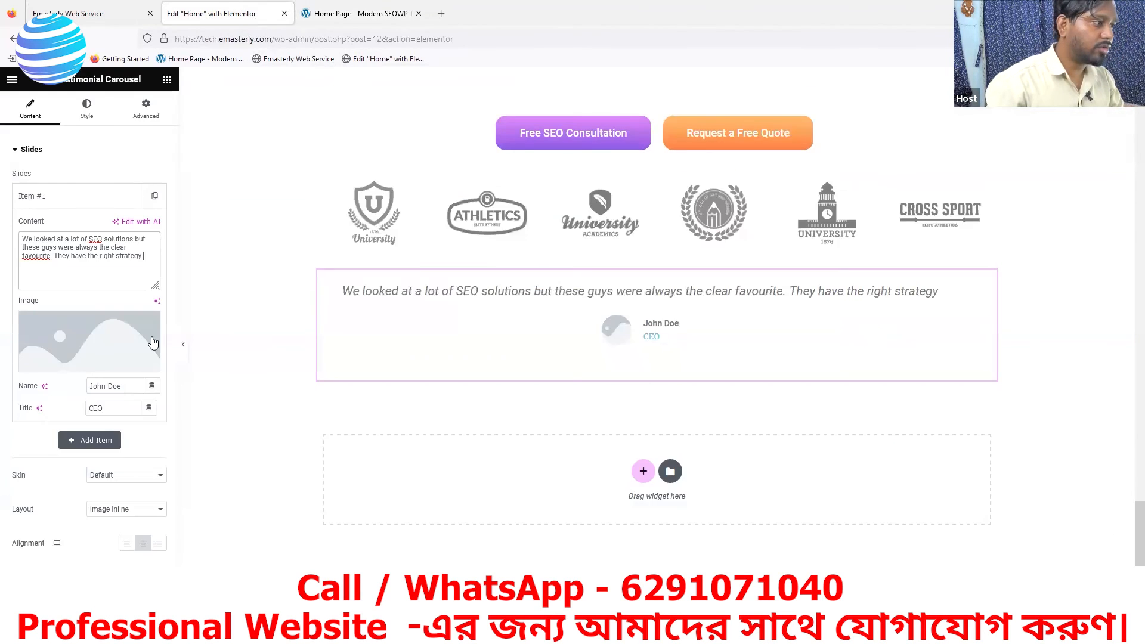
type("and")
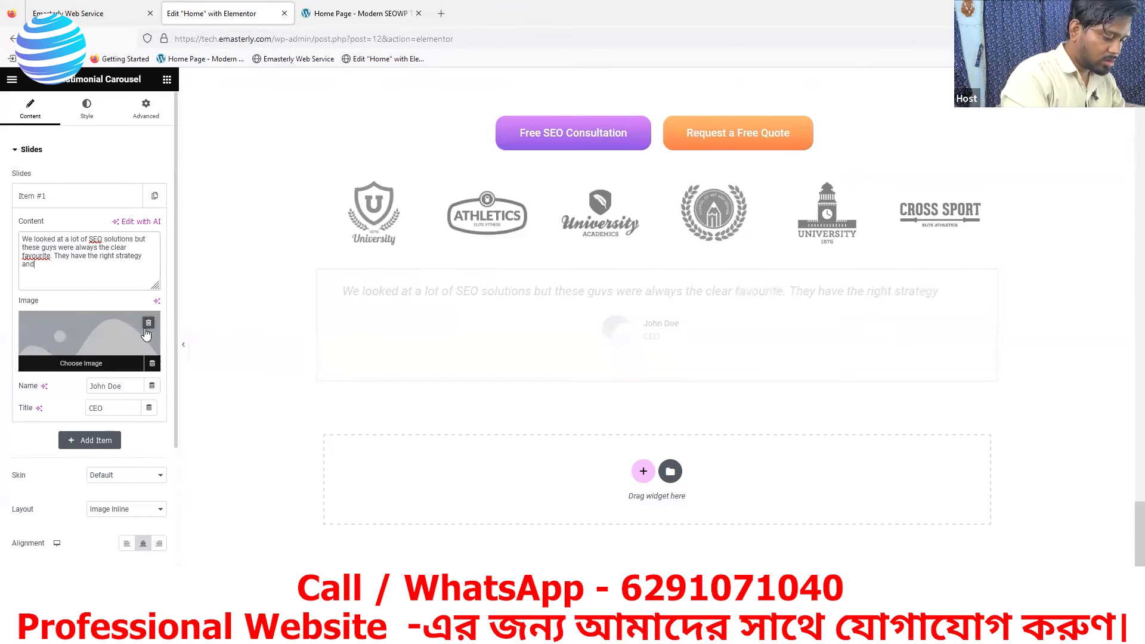
type(" they")
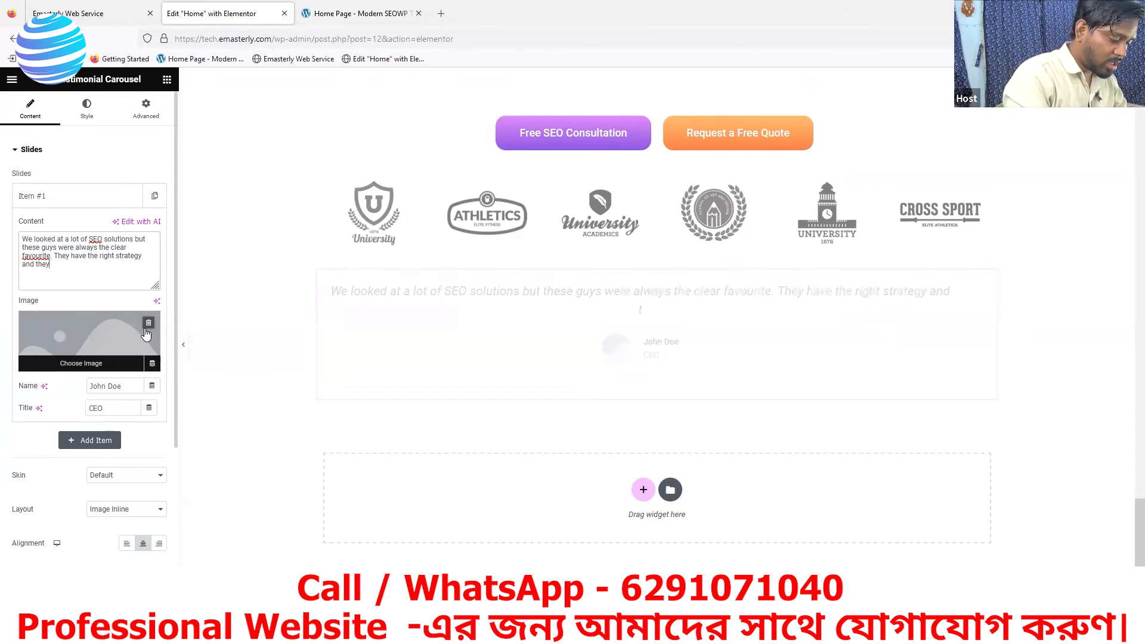
type(" have")
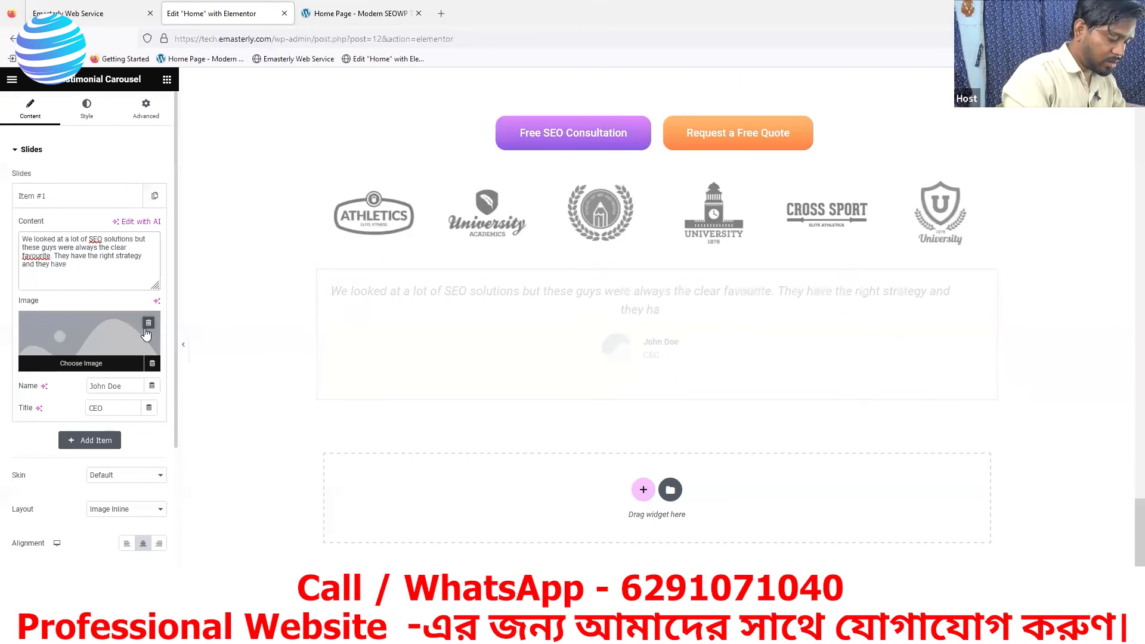
type(" been aws")
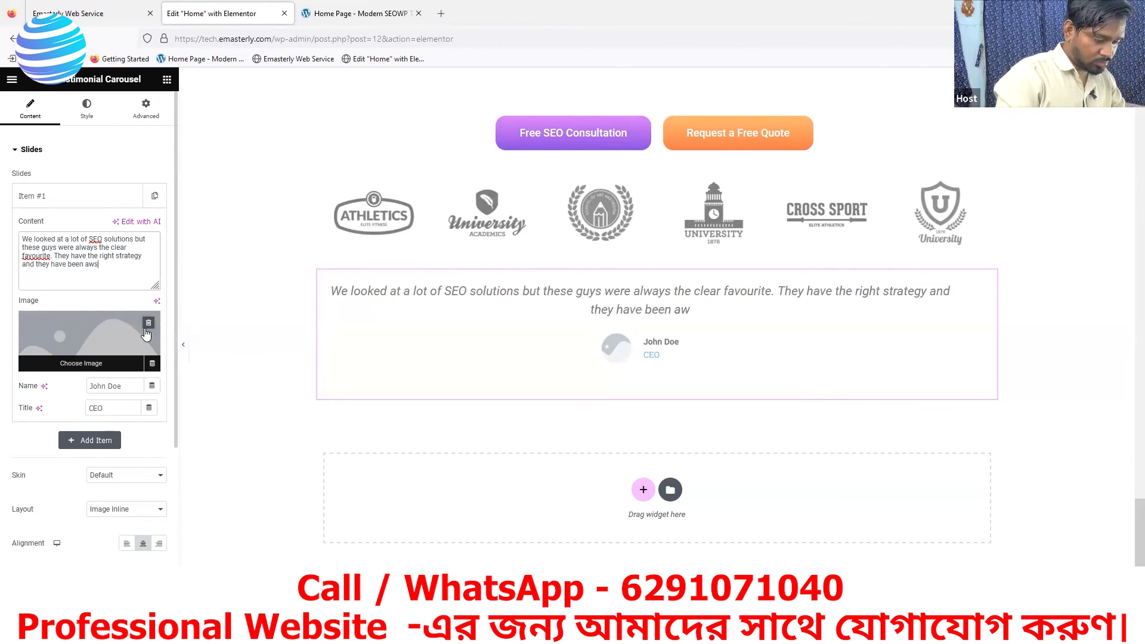
type("ome")
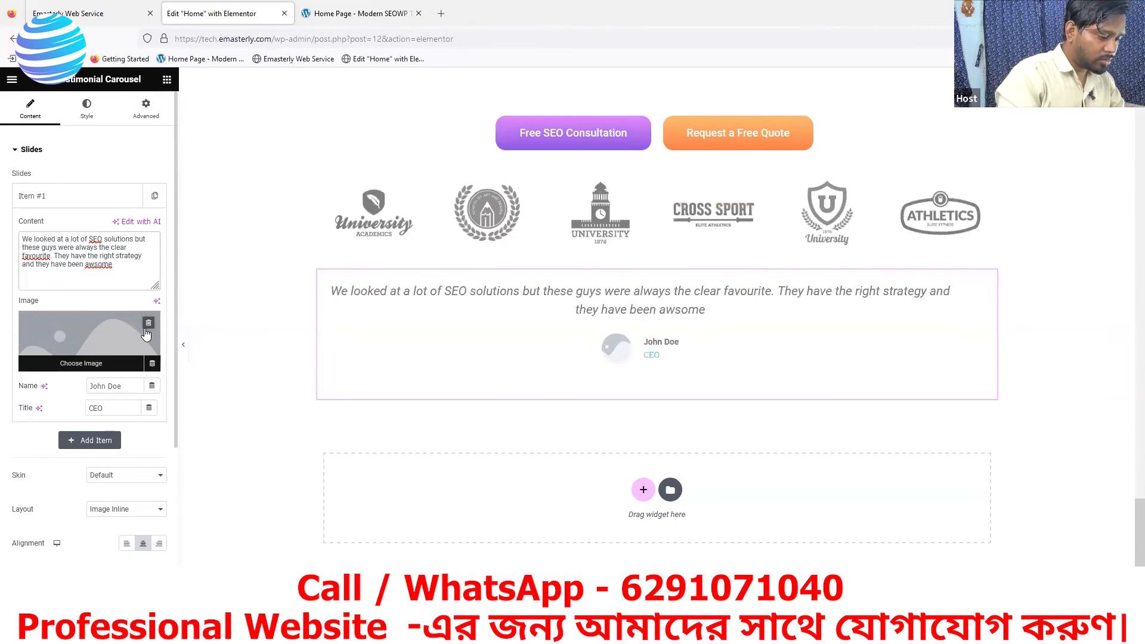
type(" to w")
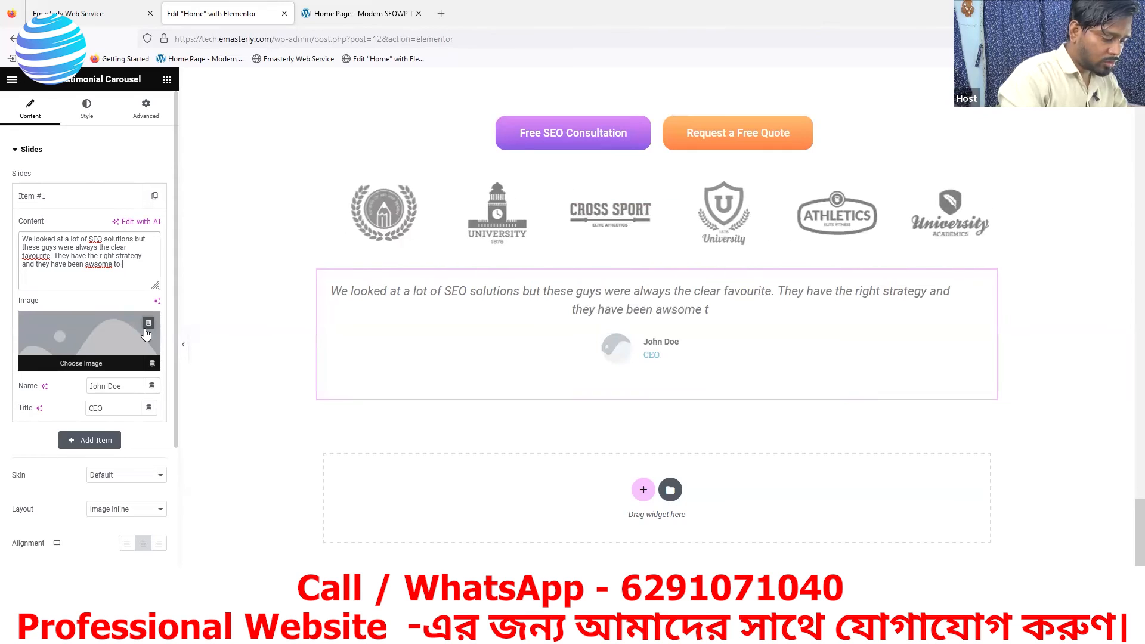
type("with.")
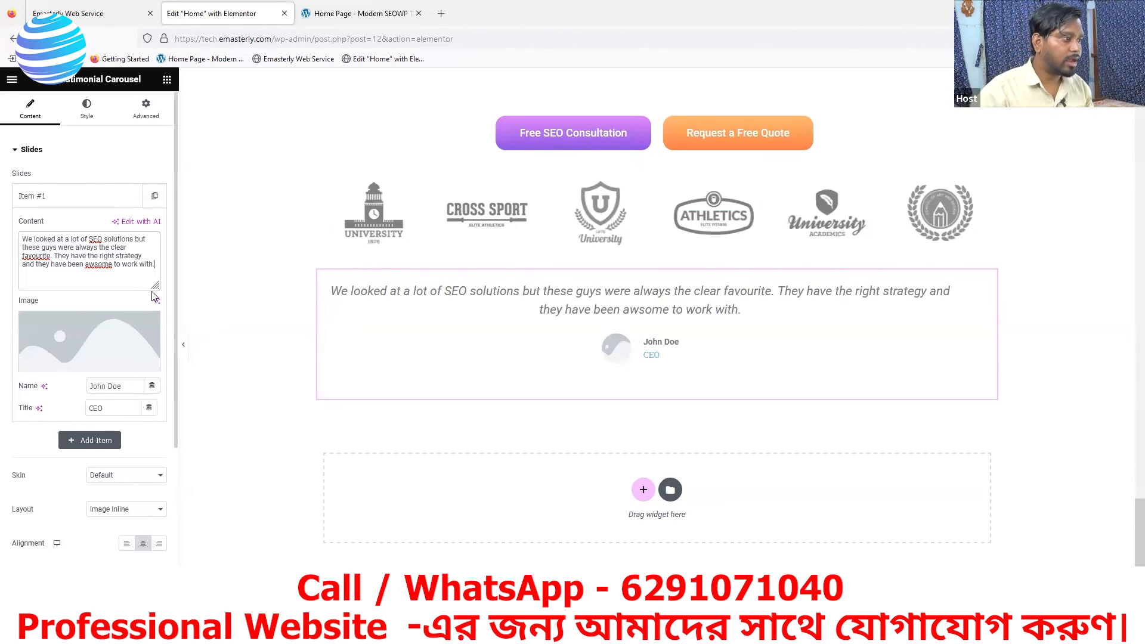
type("\"")
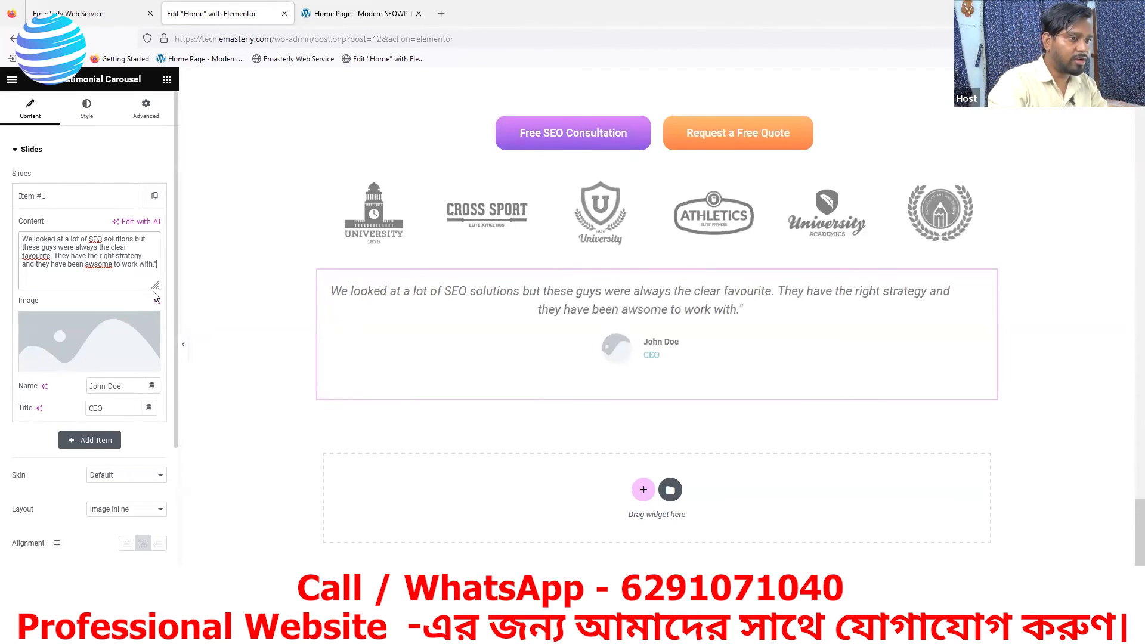
- Enclose the whole testimonial quote of Item #1 in double quotation marks
left_click(24, 239)
type("\"")
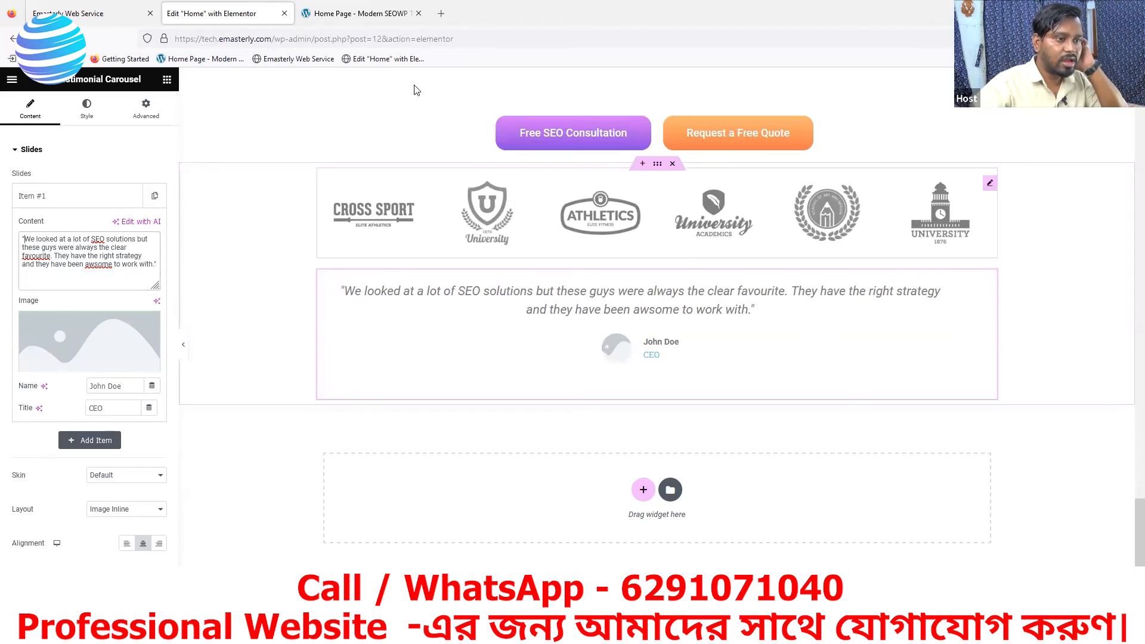
- Check the author's name and job title in the purple testimonial card on the reference page
left_click(351, 20)
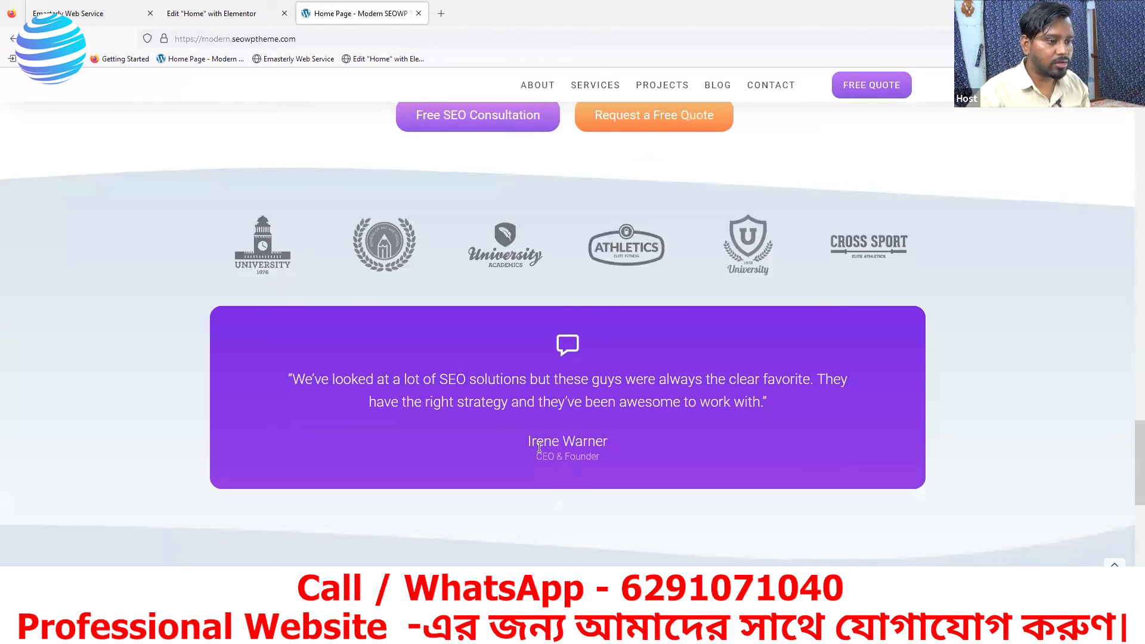
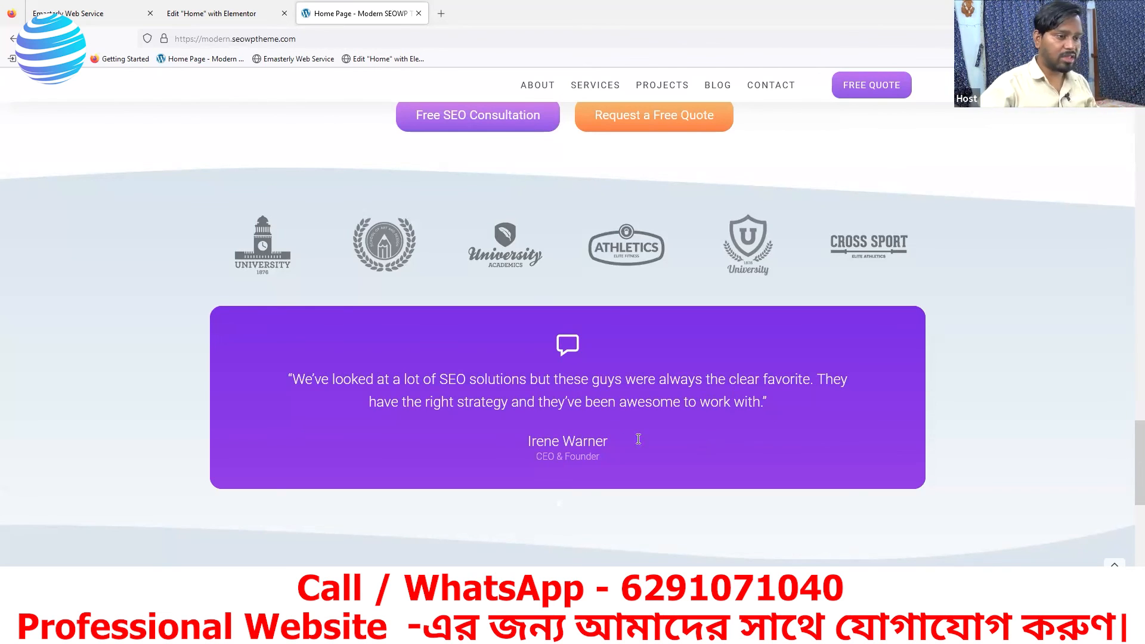
- Back in the Elementor editor, set the testimonial slide's image to Emasterly-Icon-GreenBlue-png.png from the media library
left_click(212, 13)
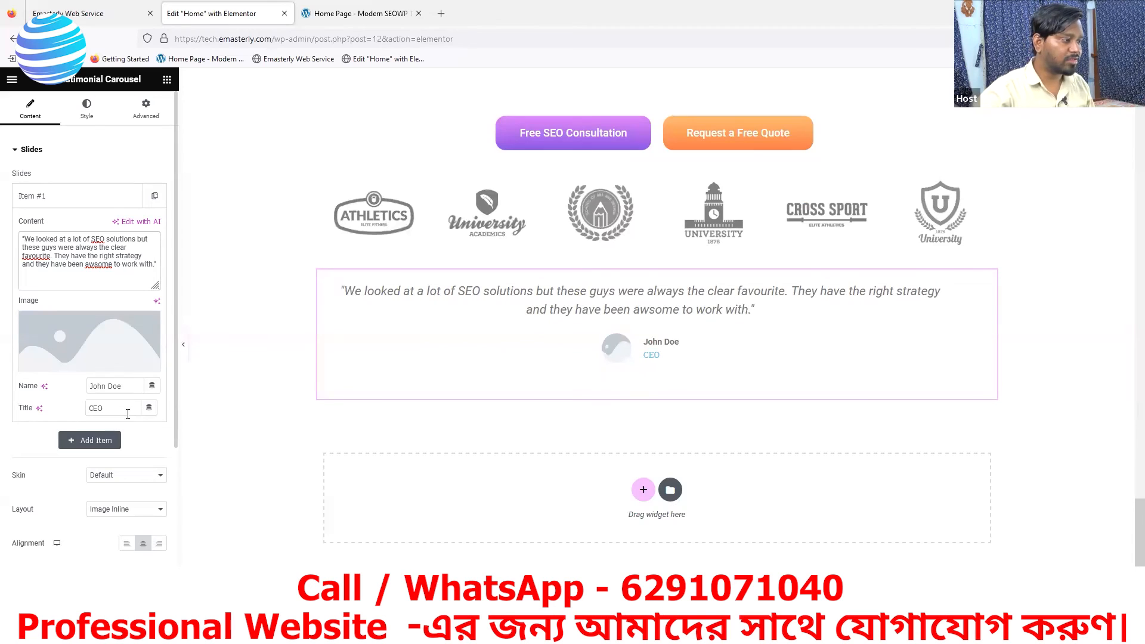
left_click(80, 364)
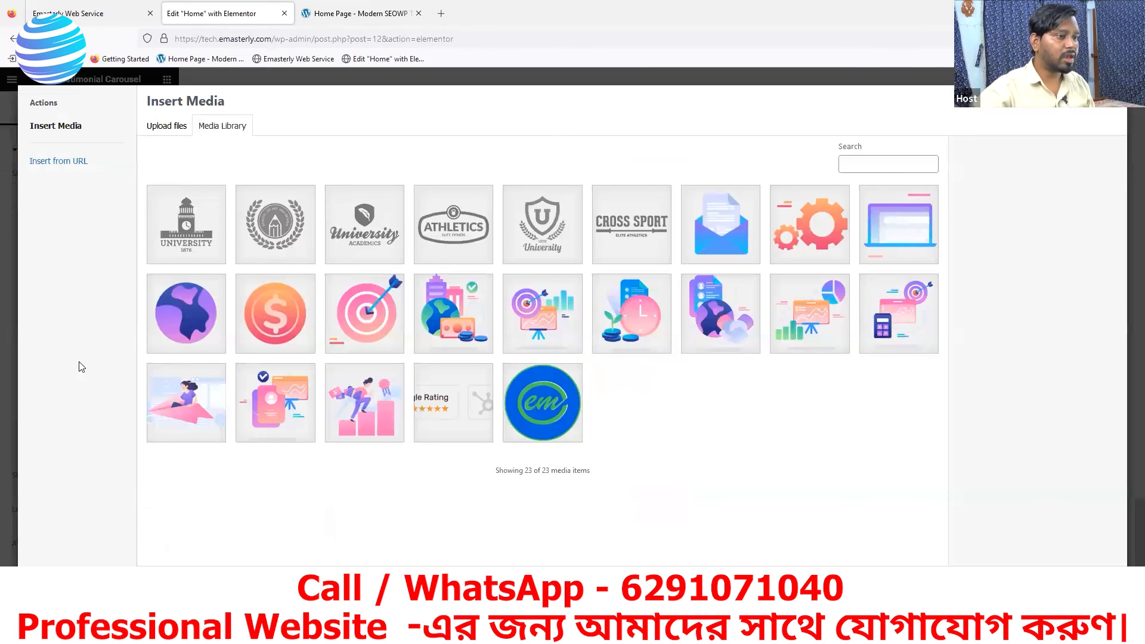
left_click(533, 407)
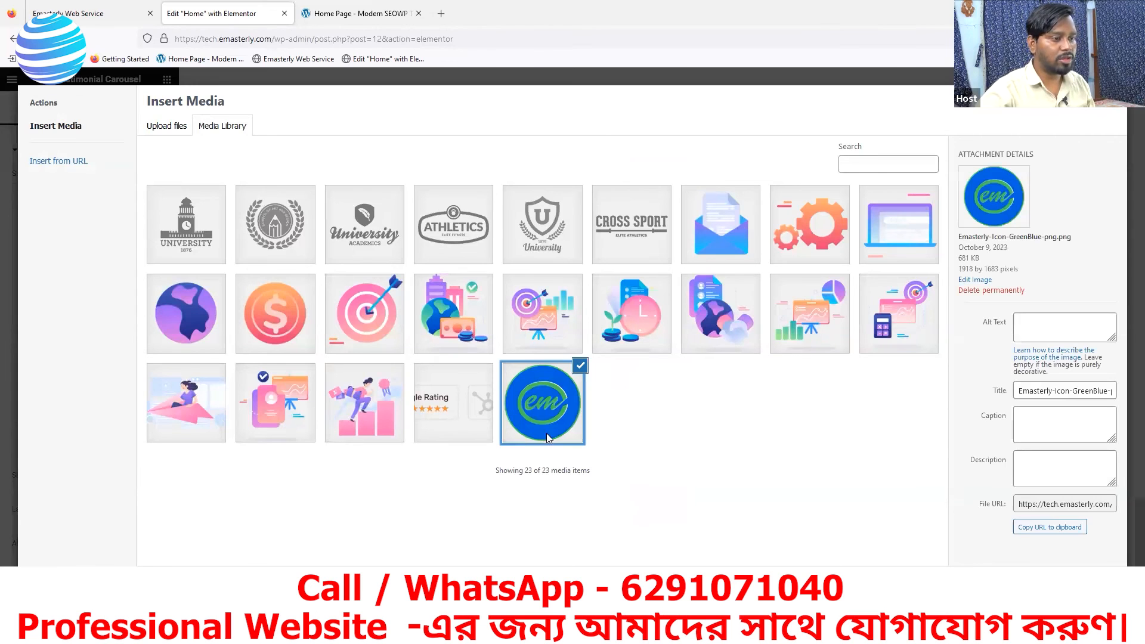
left_click(1096, 585)
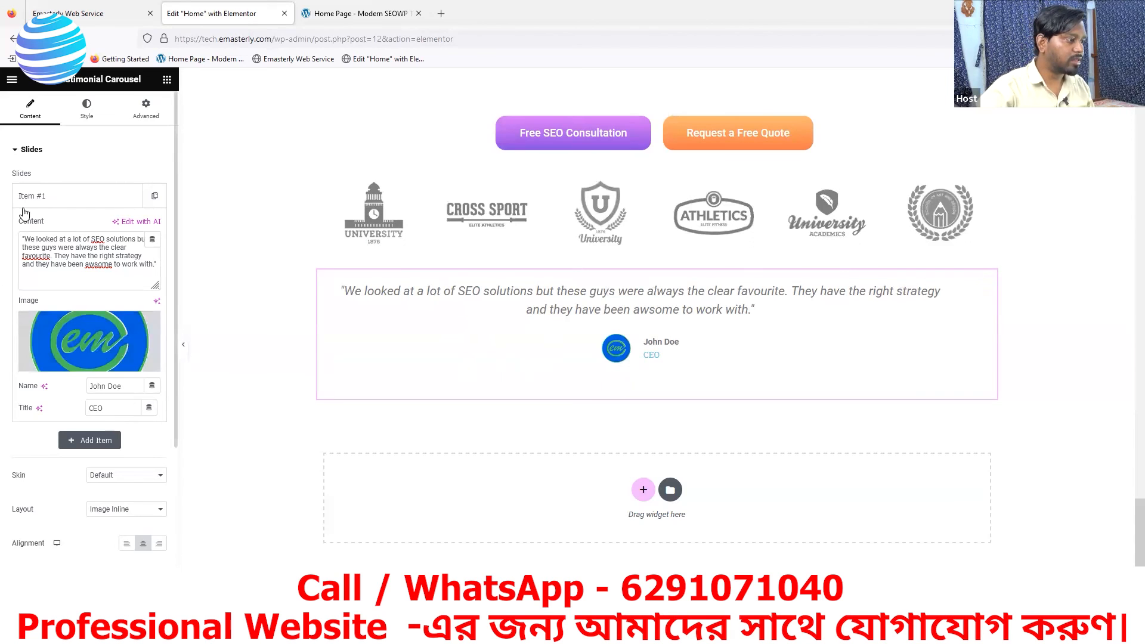
- Examine the testimonial carousel's content style options and compare them with the purple testimonial card on the reference page
left_click(16, 151)
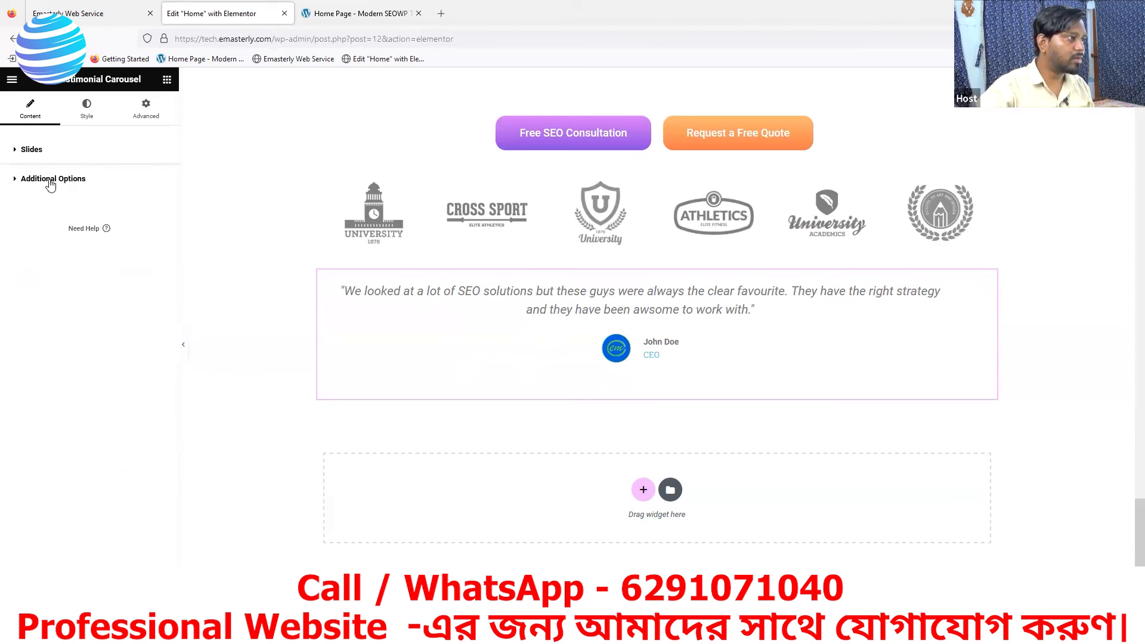
left_click(87, 110)
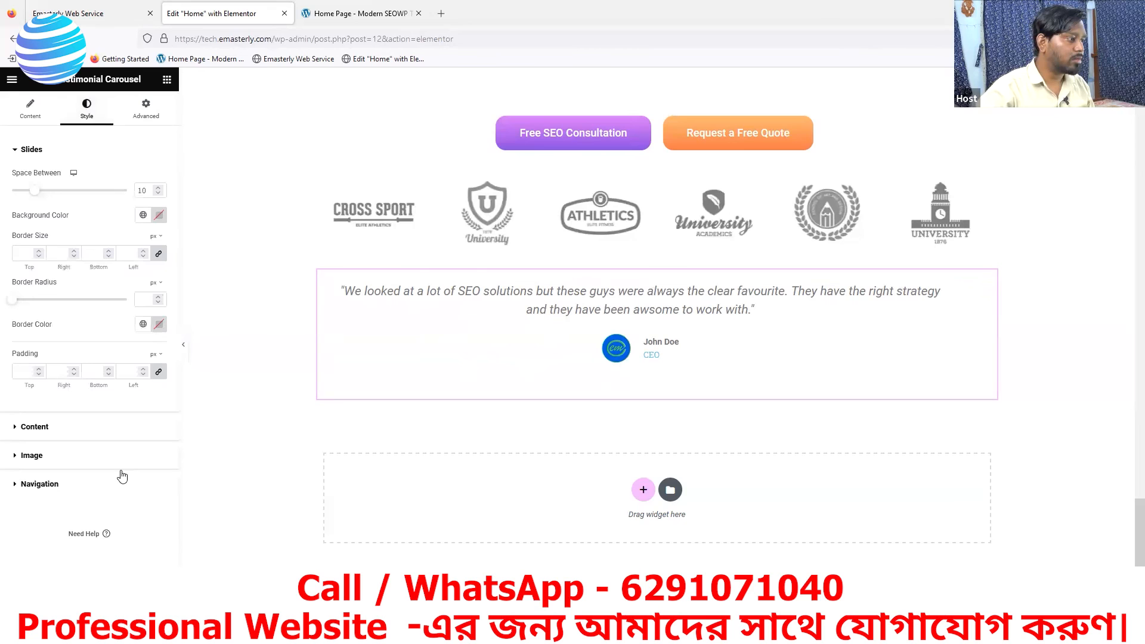
left_click(16, 428)
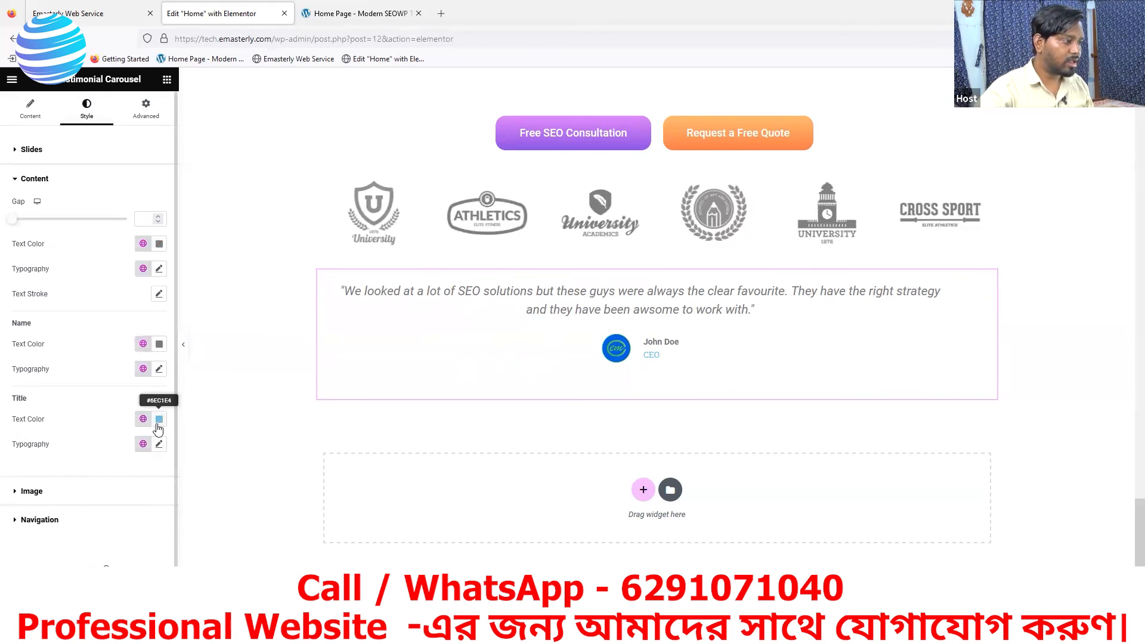
left_click(365, 16)
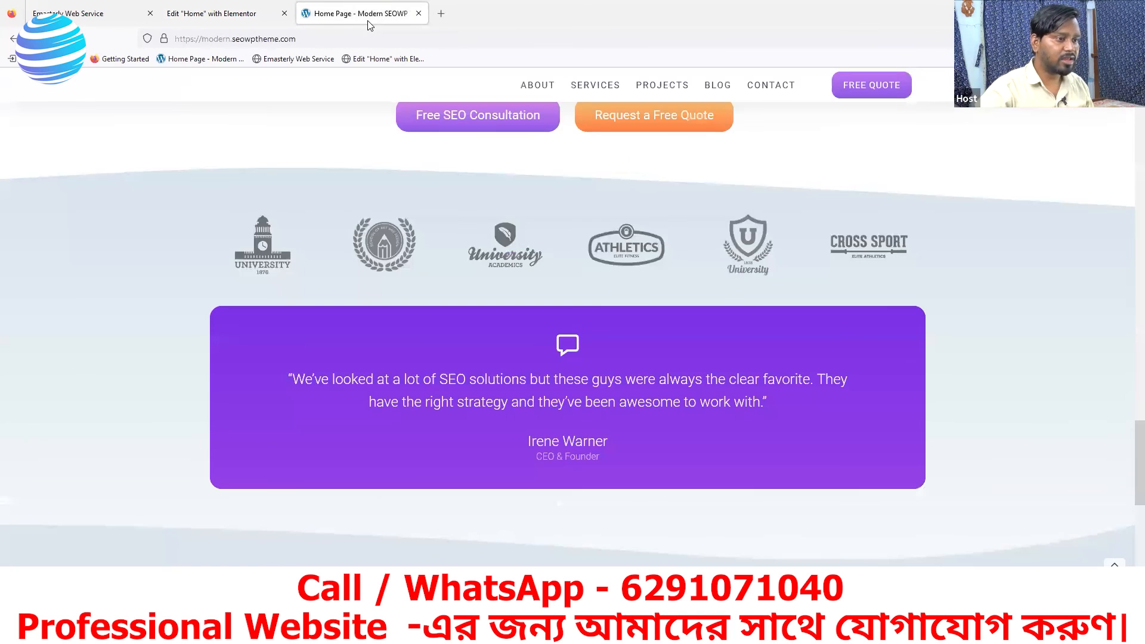
left_click(249, 19)
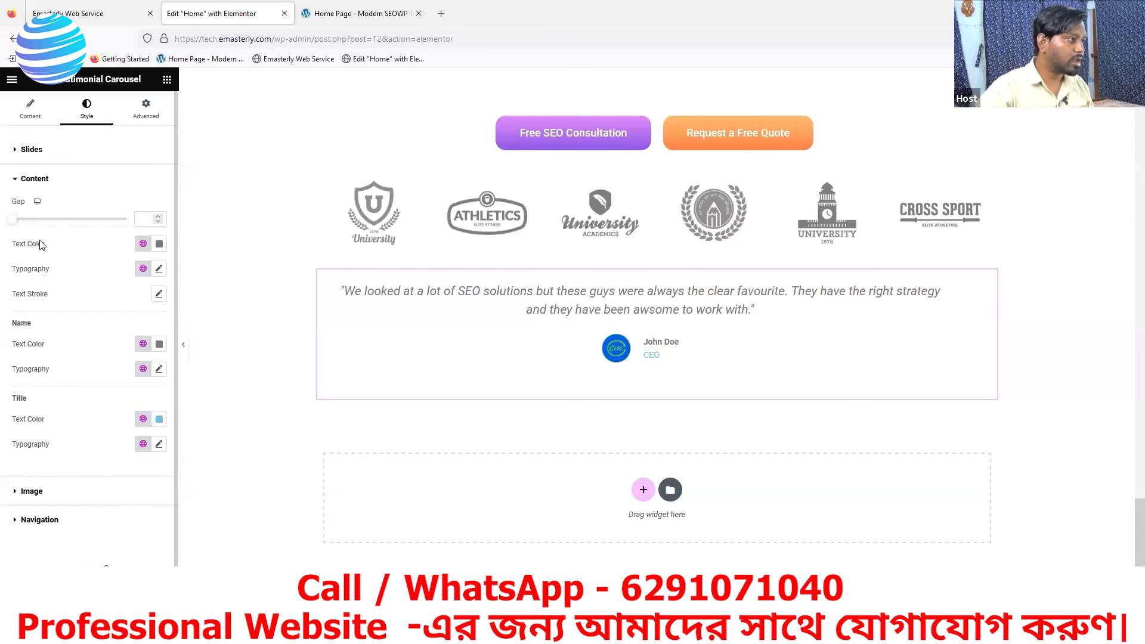
- Sample the testimonial card's purple on the reference page and set the carousel slides' background color to #761de1
left_click(16, 151)
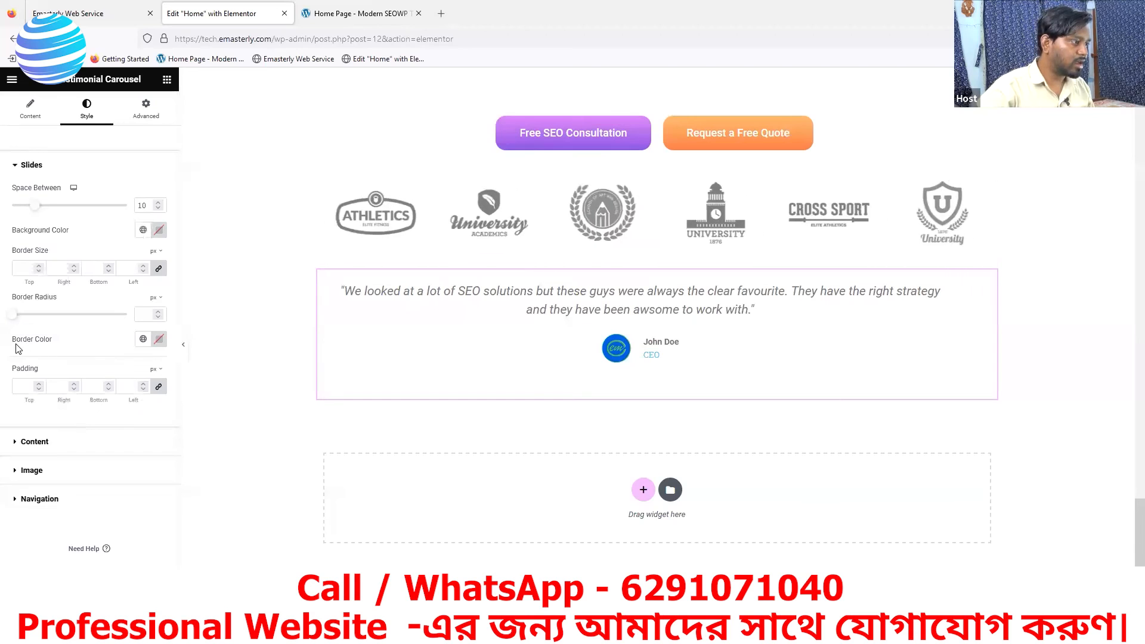
left_click(158, 230)
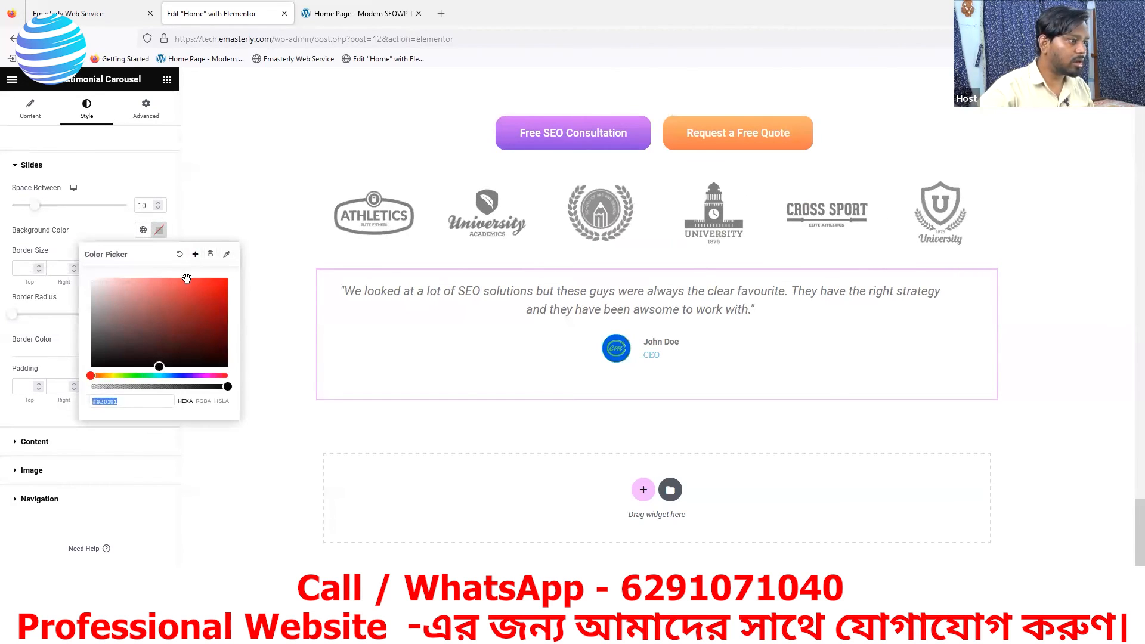
left_click(347, 14)
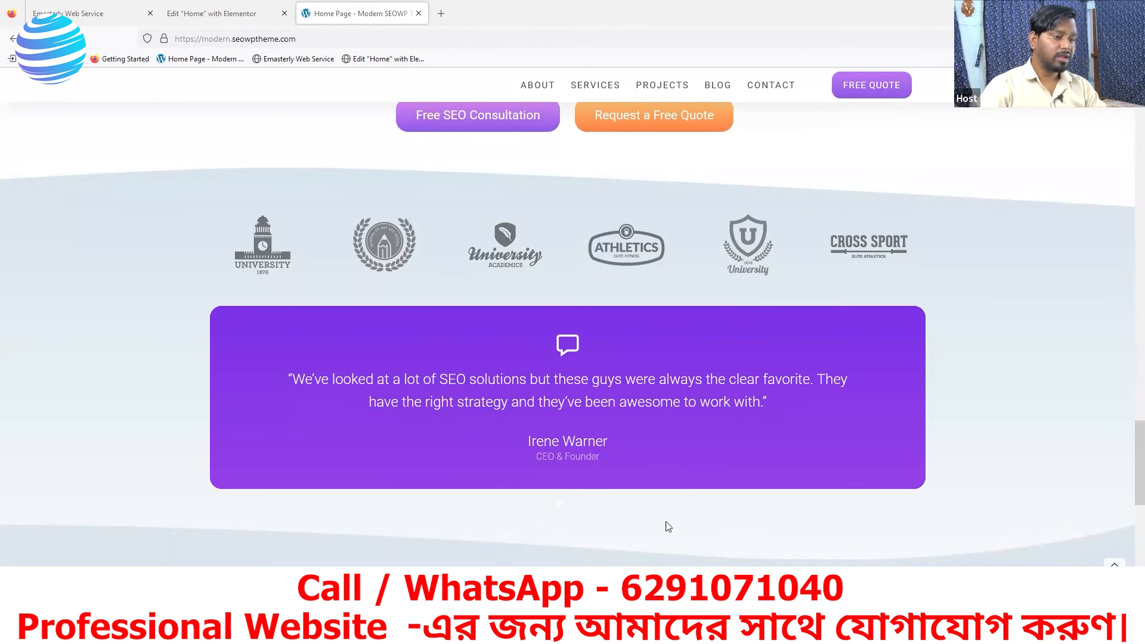
right_click(453, 188)
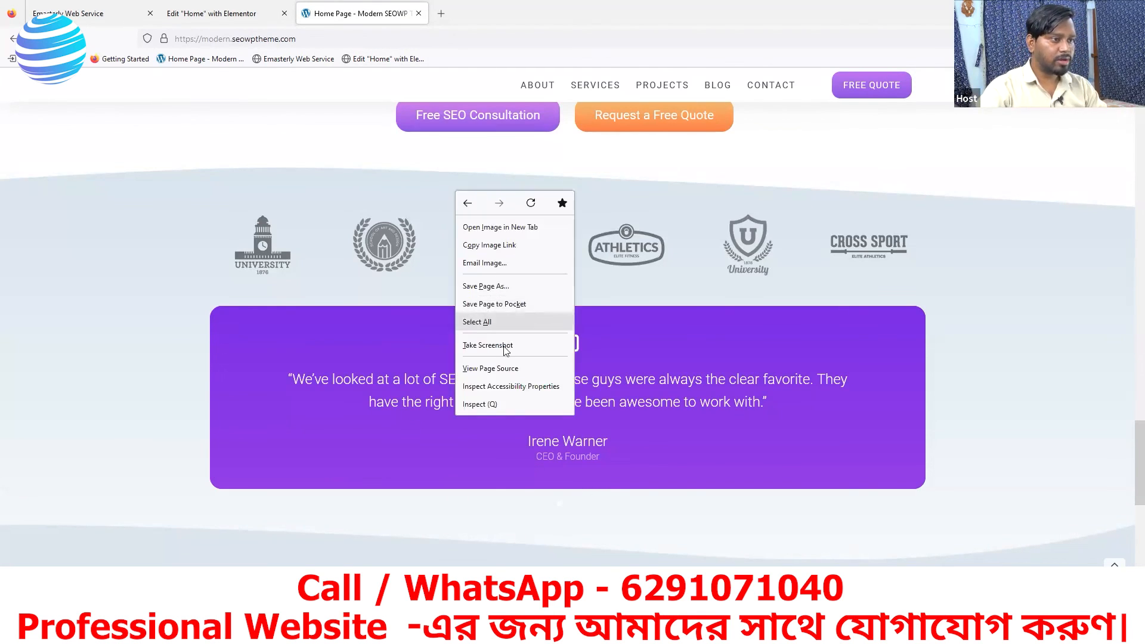
left_click(479, 406)
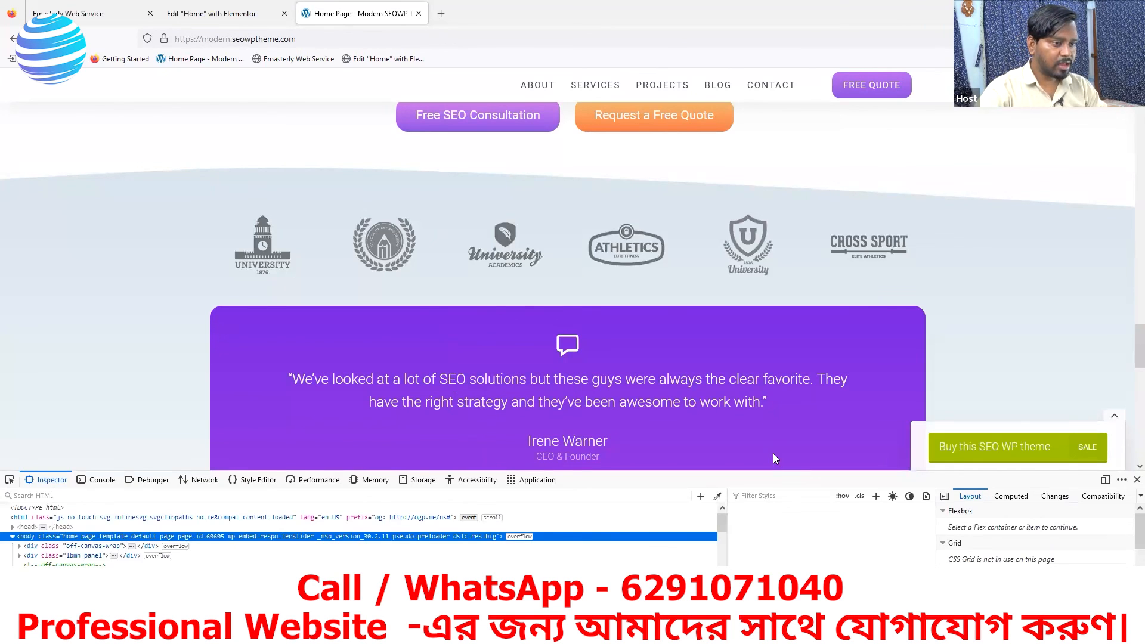
left_click(717, 496)
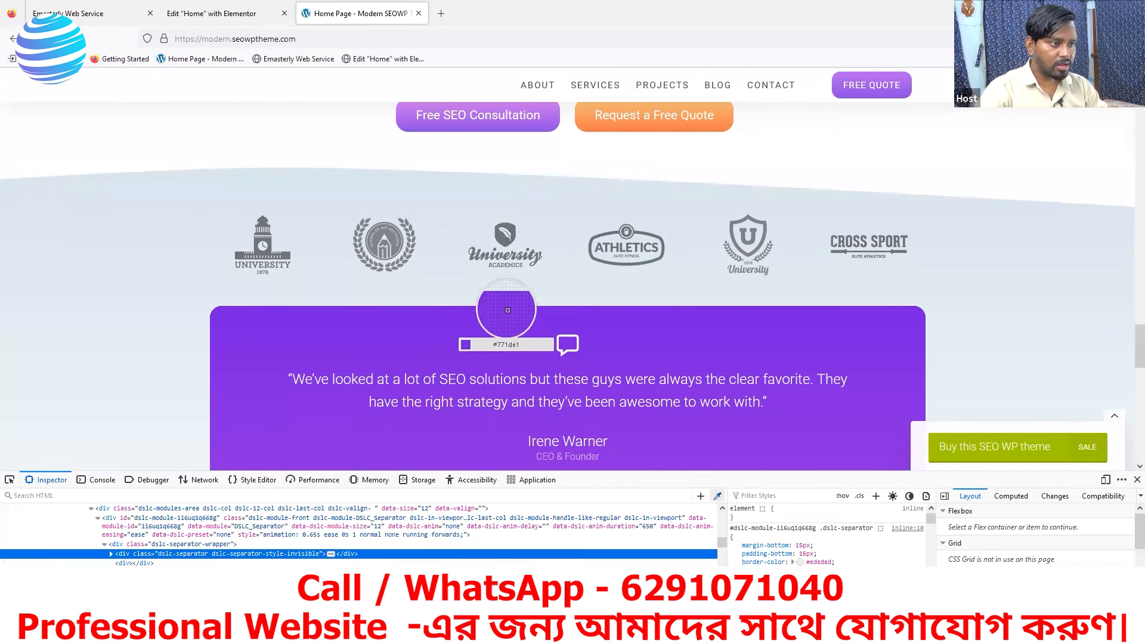
left_click(222, 11)
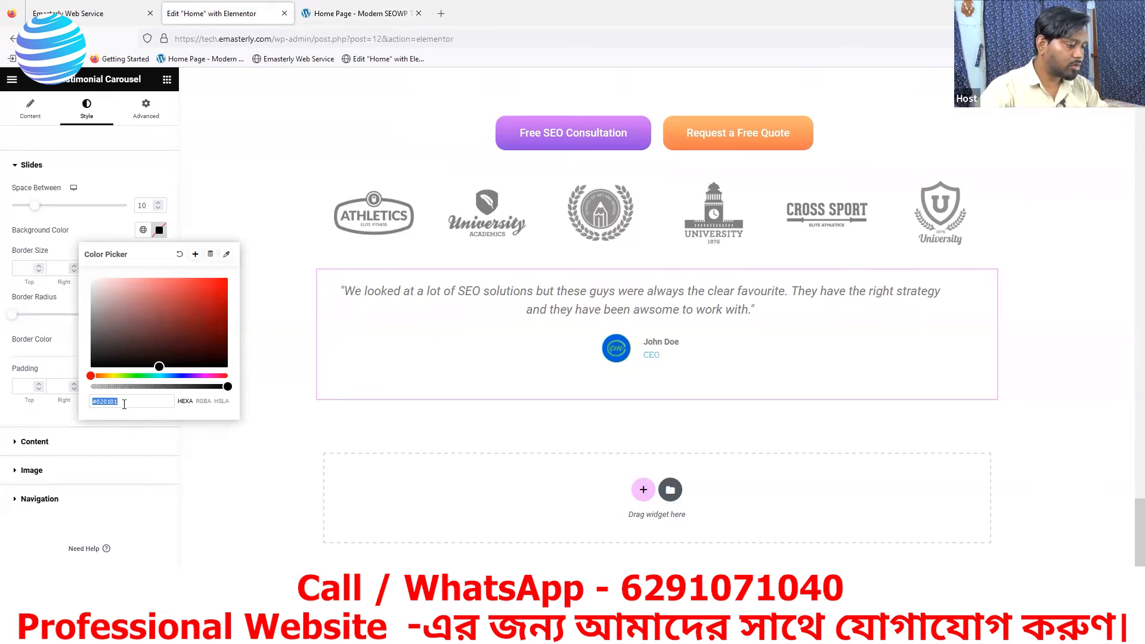
type("#761DE1")
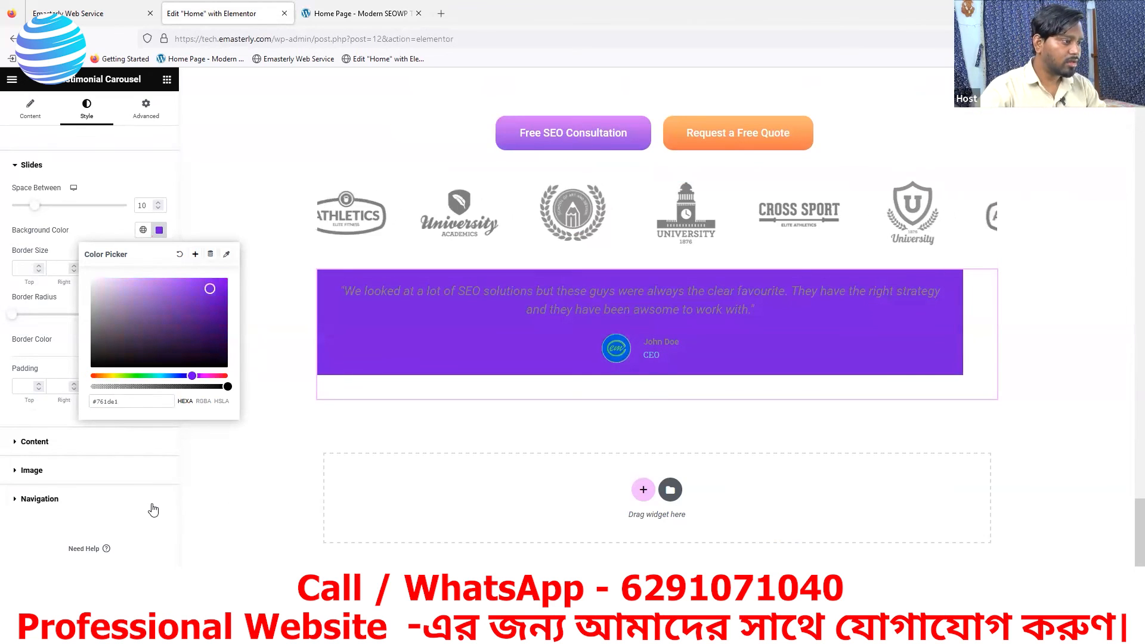
left_click(149, 510)
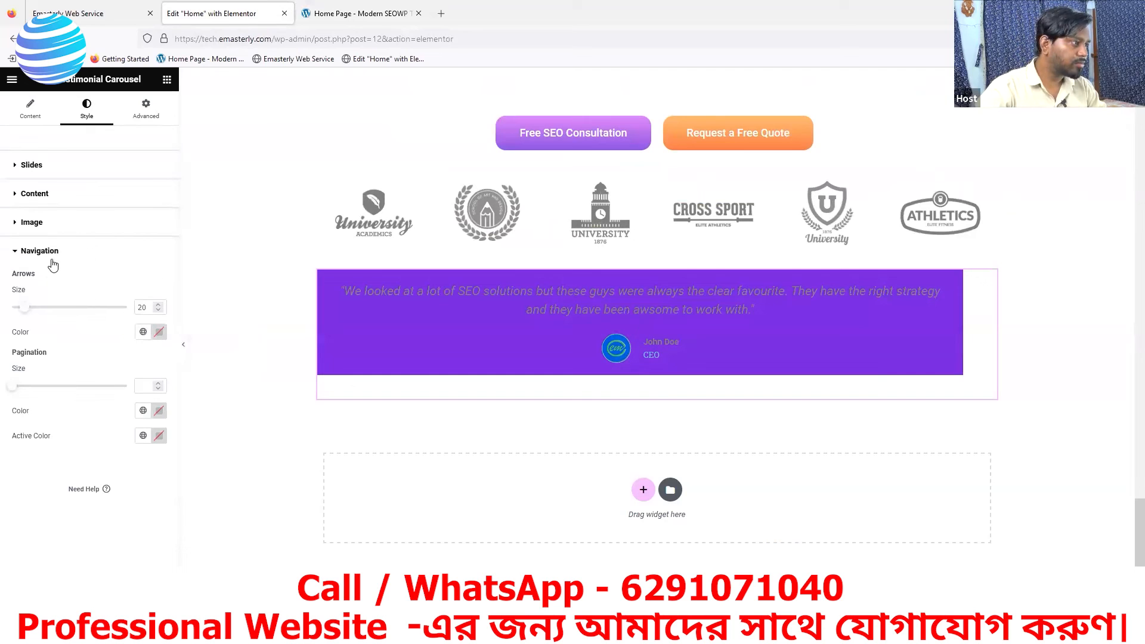
left_click(18, 196)
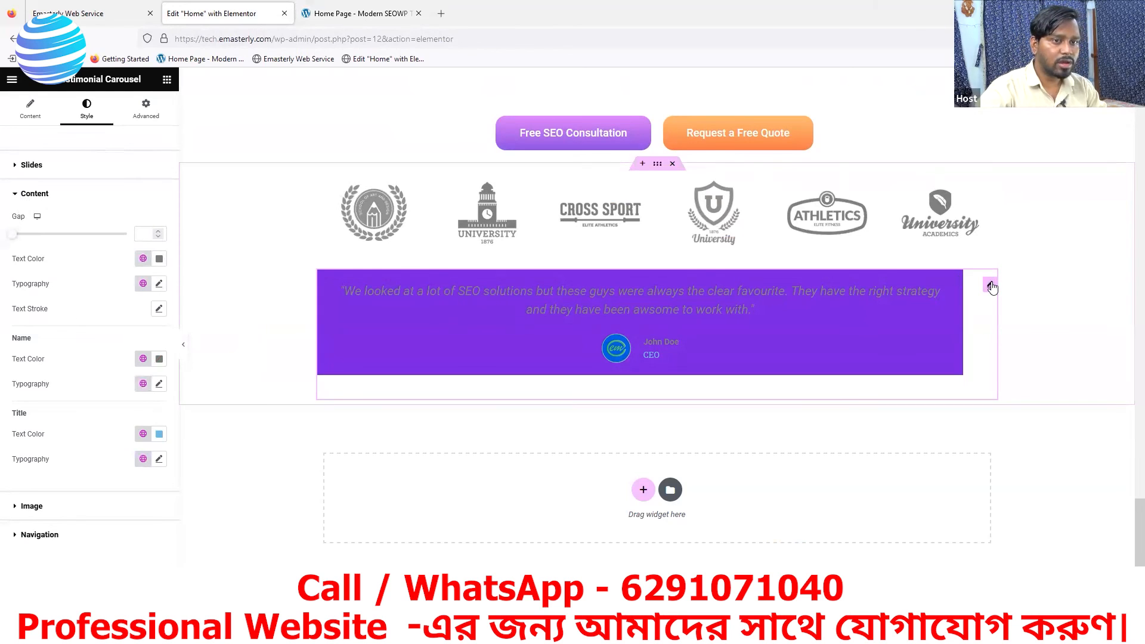
left_click(12, 195)
left_click(15, 168)
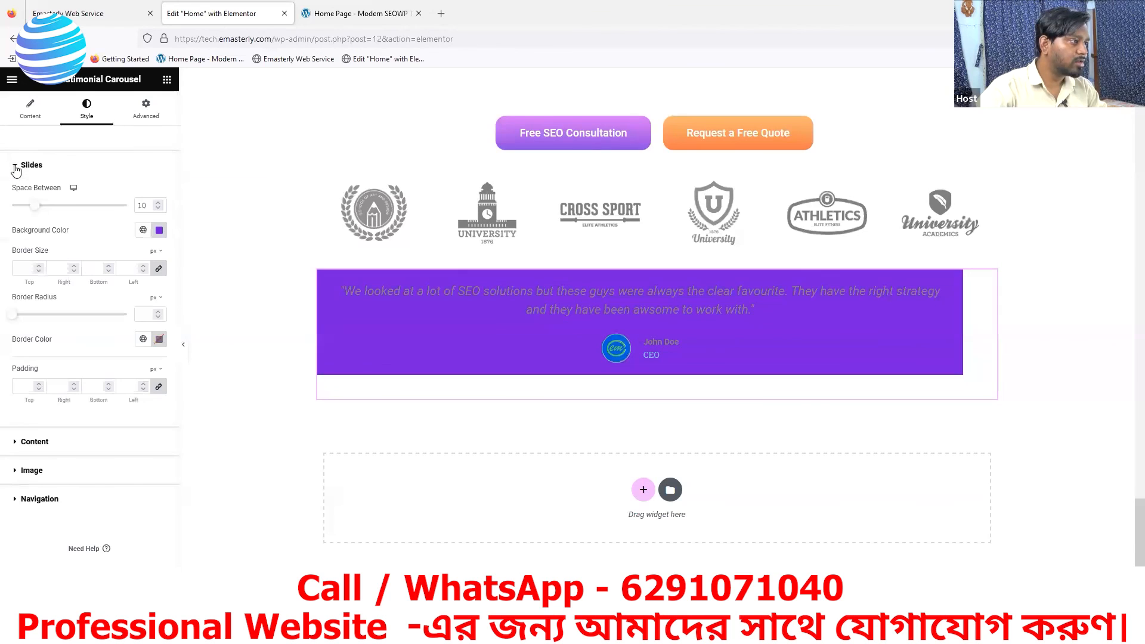
left_click(143, 231)
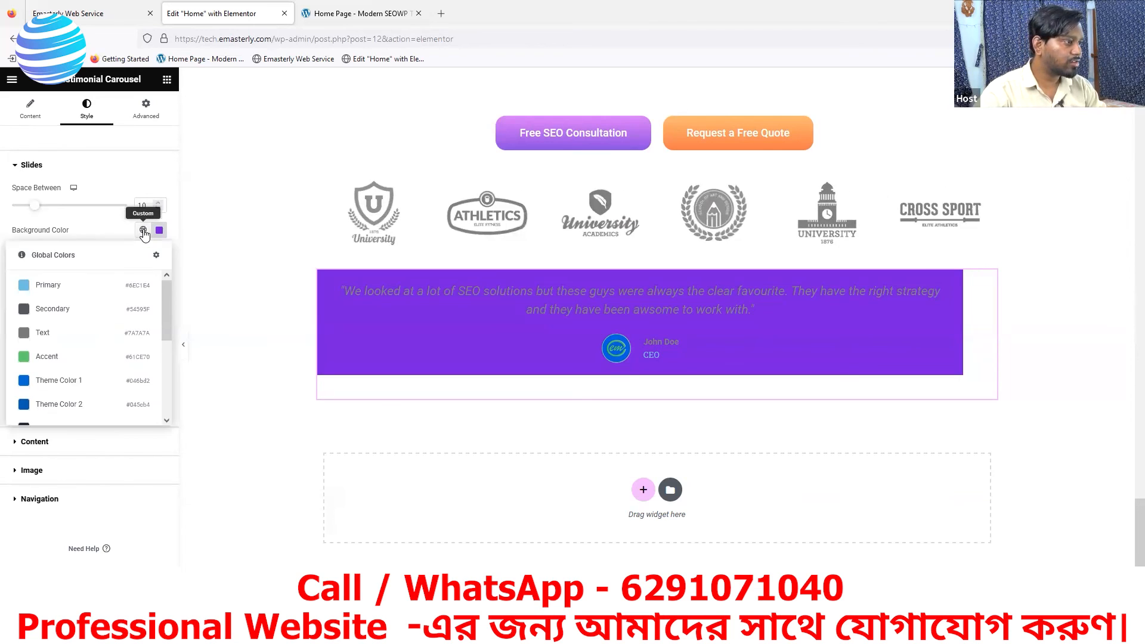
left_click(143, 231)
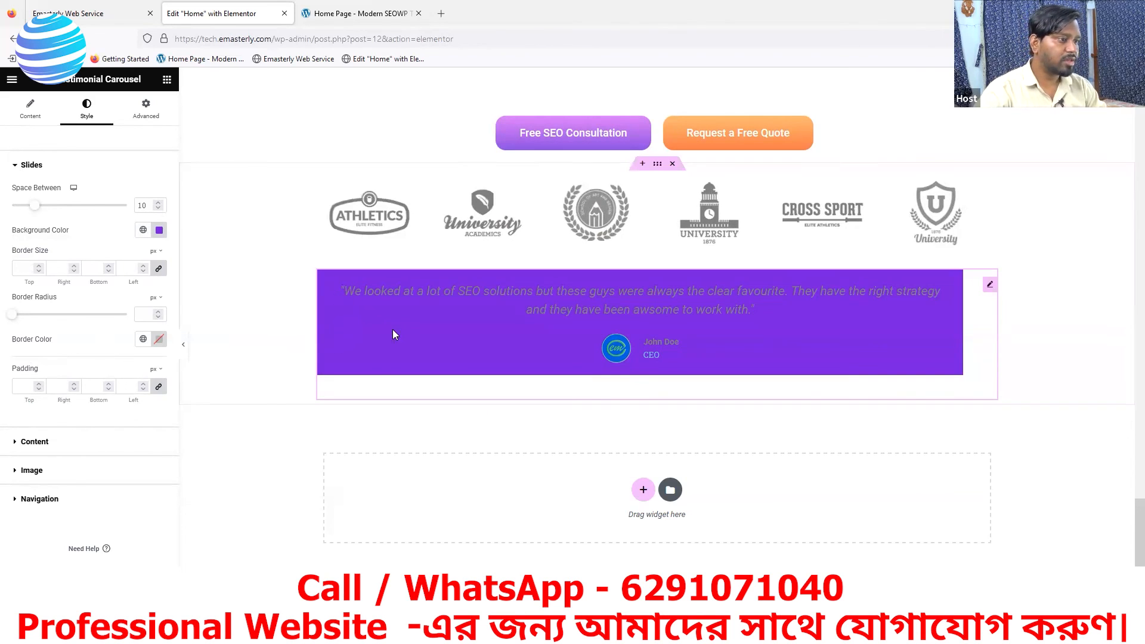
left_click(14, 166)
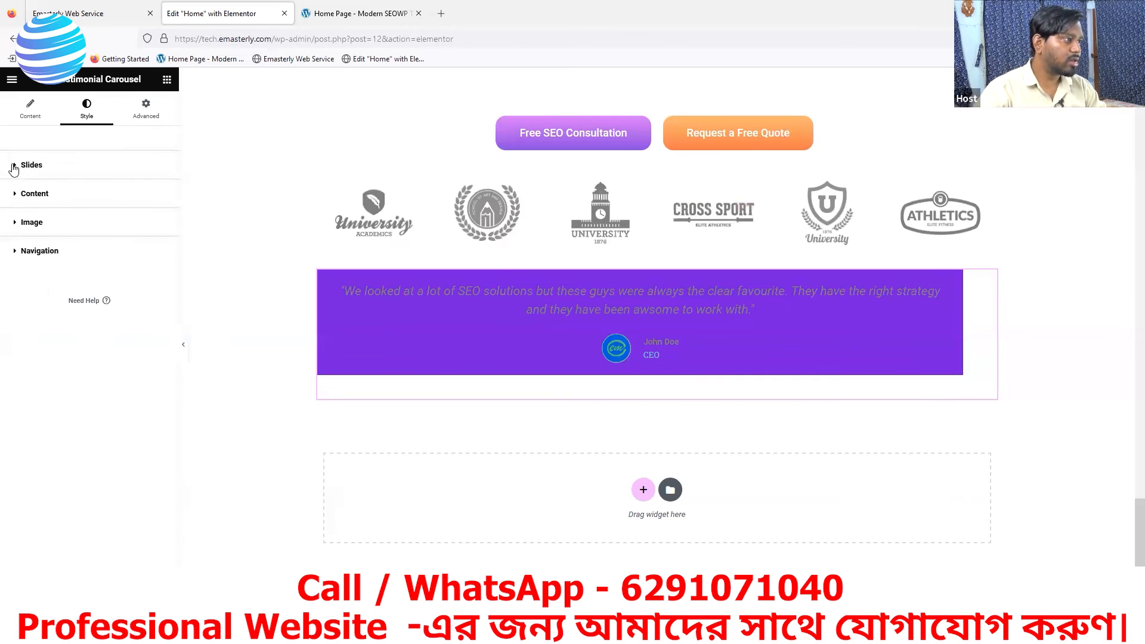
- Set the testimonial quote's text color to white, #FFFFFF
left_click(25, 198)
left_click(159, 258)
left_click_drag(91, 311, 87, 304)
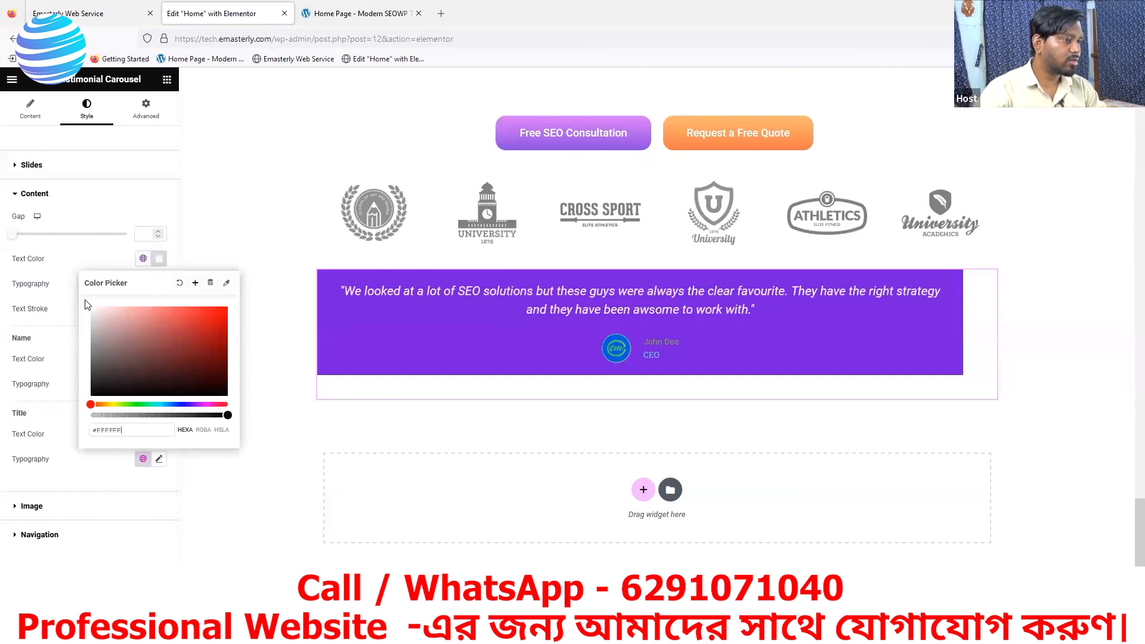
left_click(123, 201)
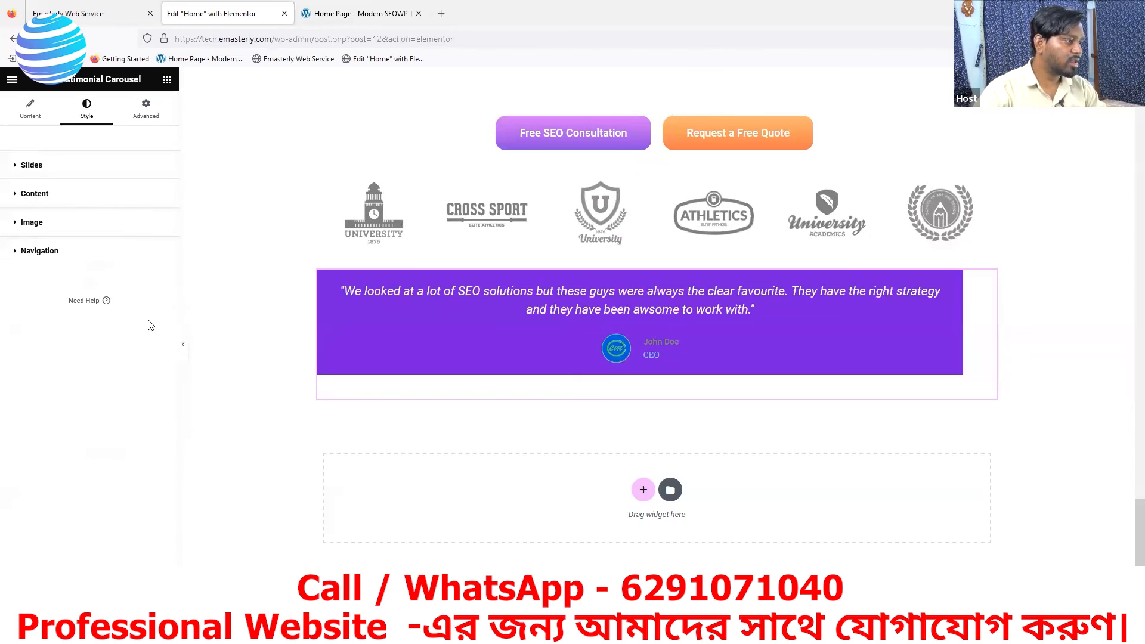
- Set the text colors of the testimonial author's title and name to #FFFFFF
left_click(18, 192)
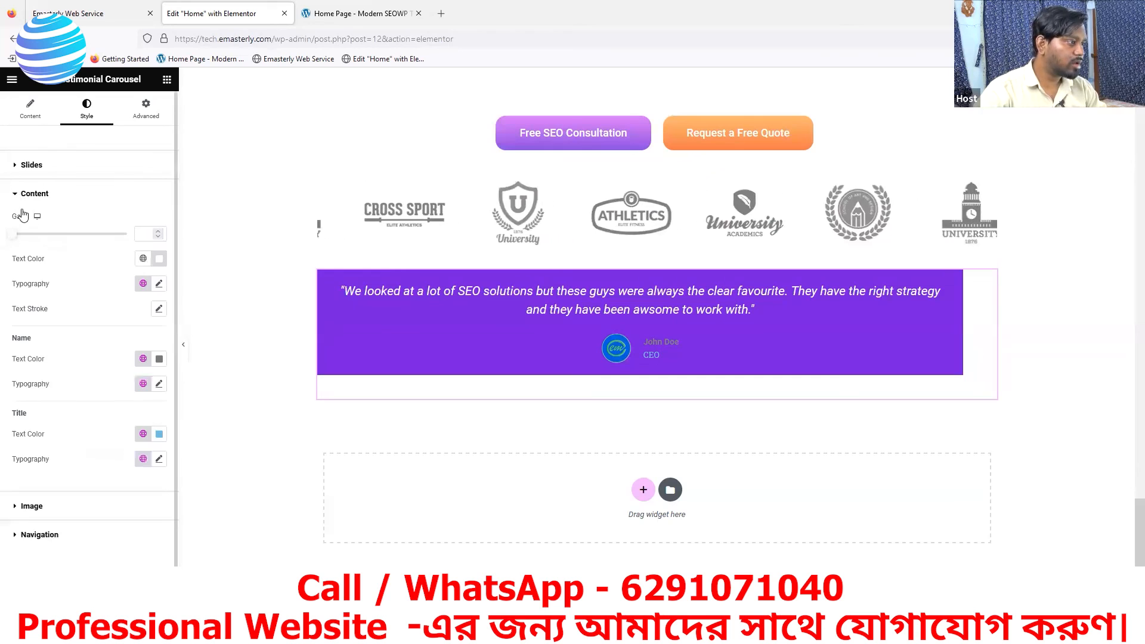
left_click(158, 440)
left_click_drag(110, 305, 87, 273)
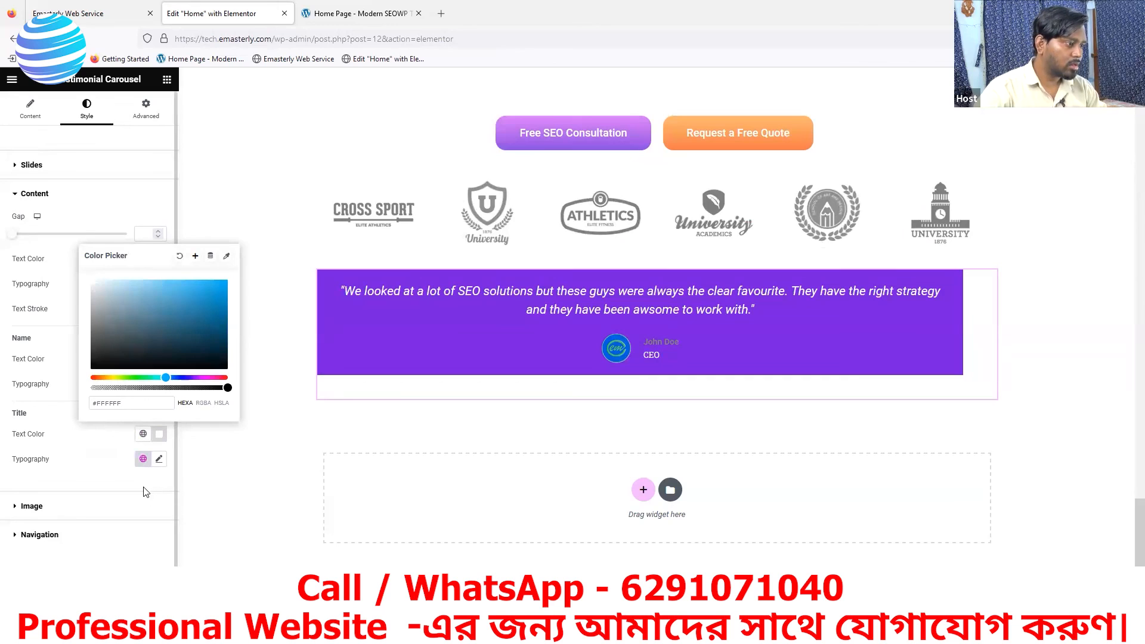
left_click(185, 413)
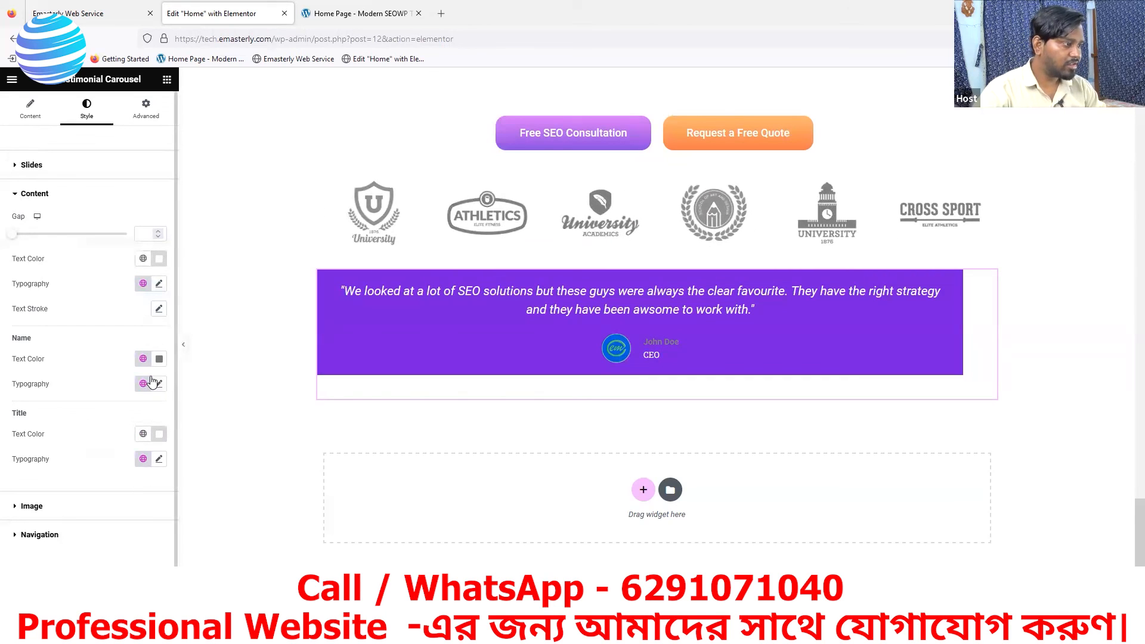
left_click(158, 358)
type("#FFFFFF")
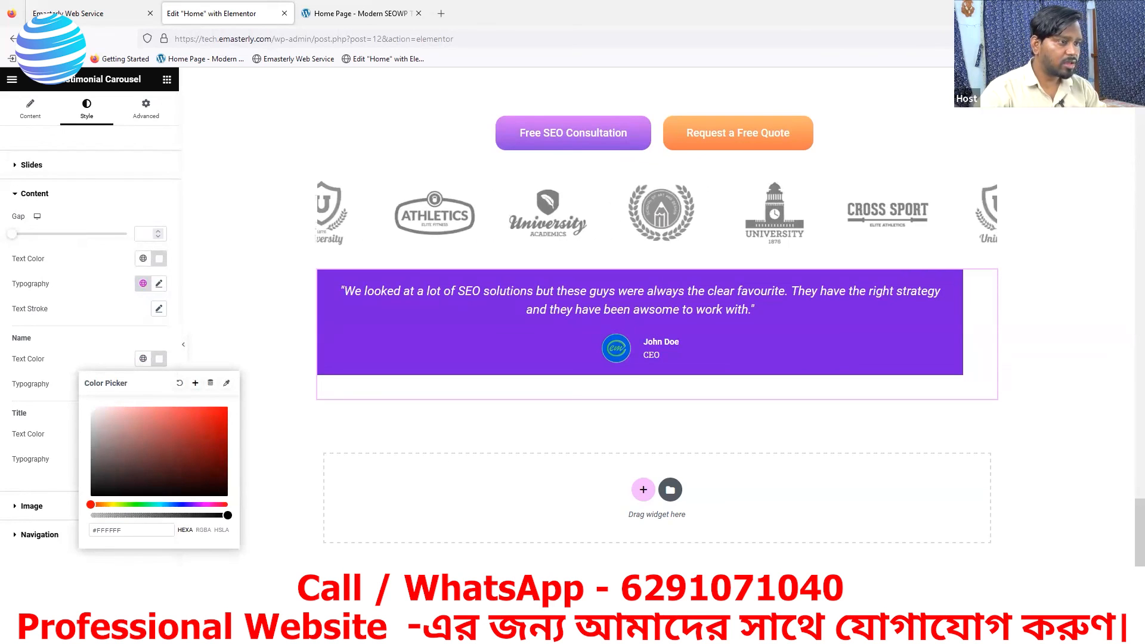
left_click(136, 609)
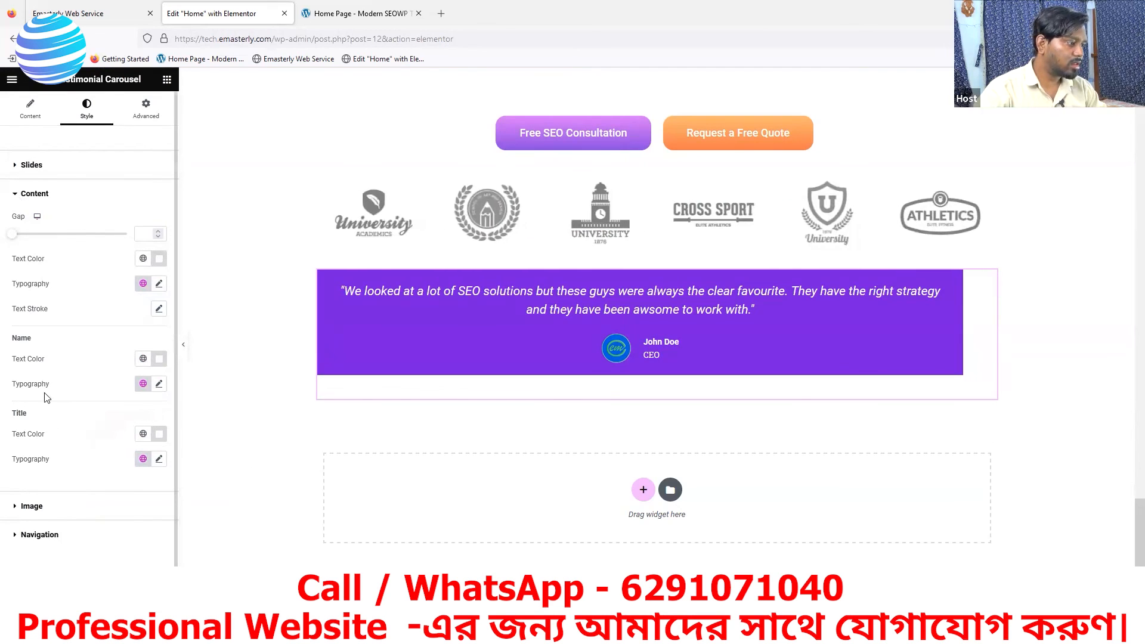
- Round the testimonial slide's corners with a border radius of 13 px
scroll(62, 528, "down", 2)
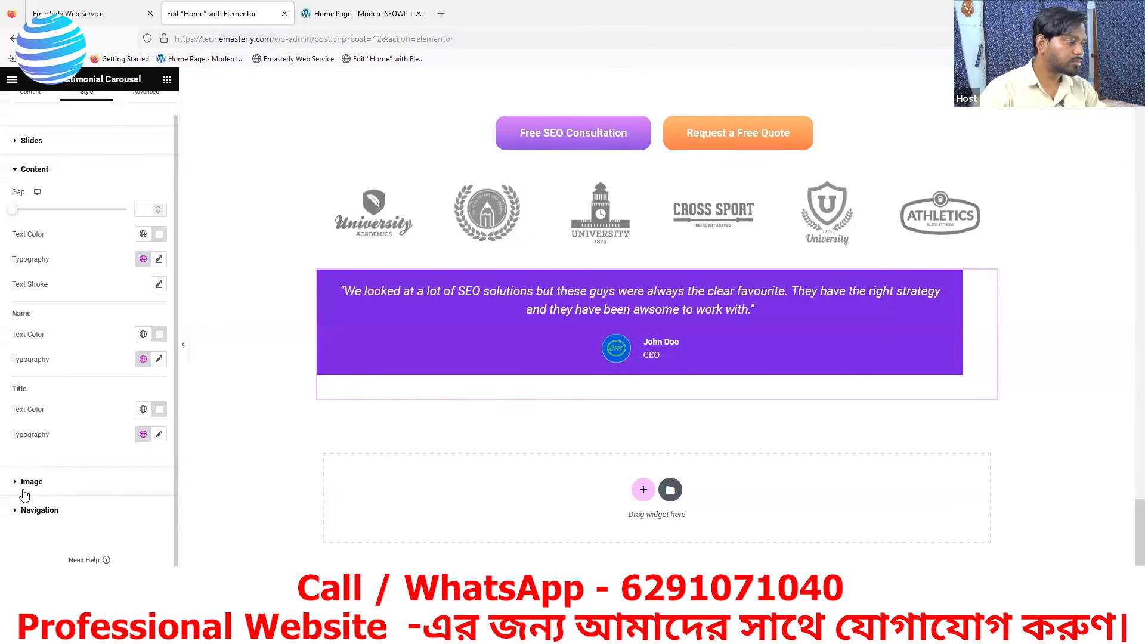
left_click(18, 143)
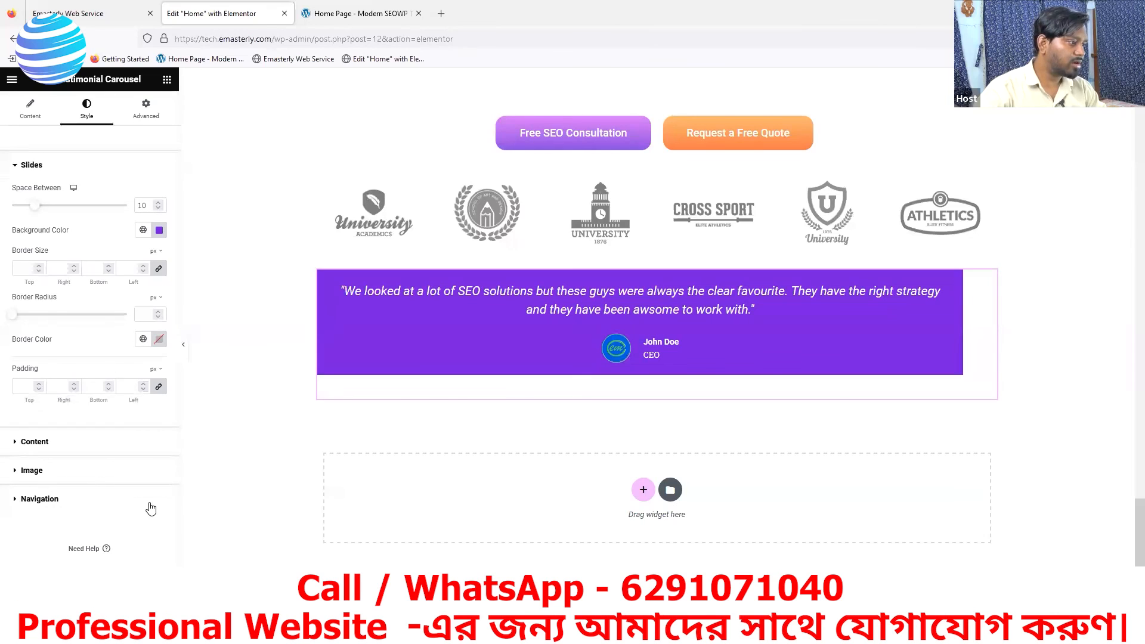
left_click(158, 311)
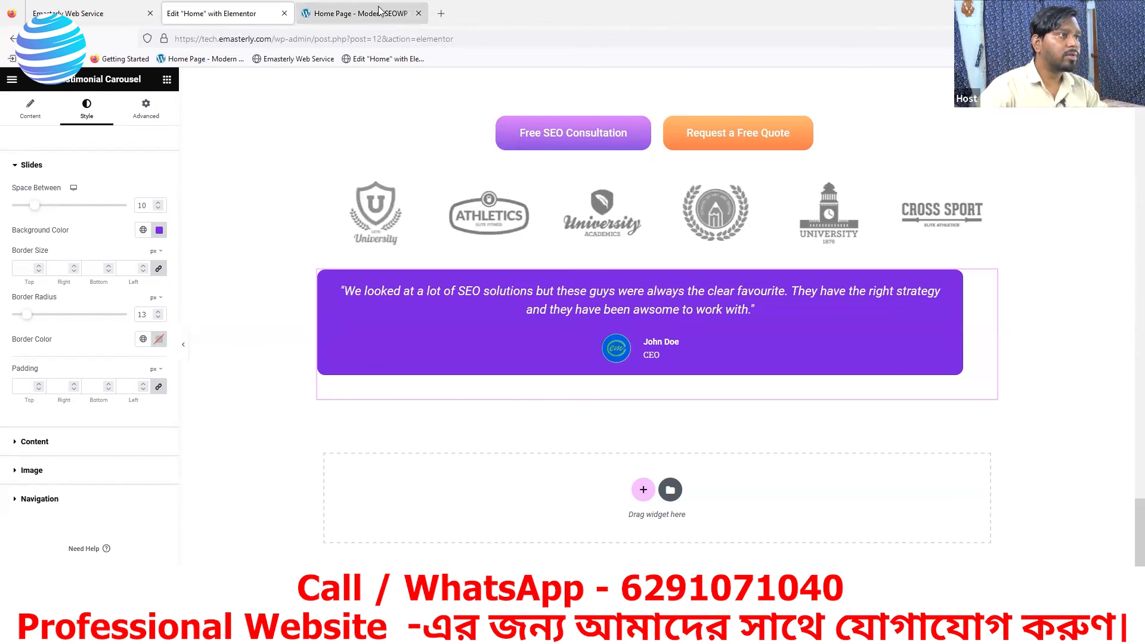
- Close the page inspector on the reference page and check the whole purple testimonial card again
key("ctrl+Tab")
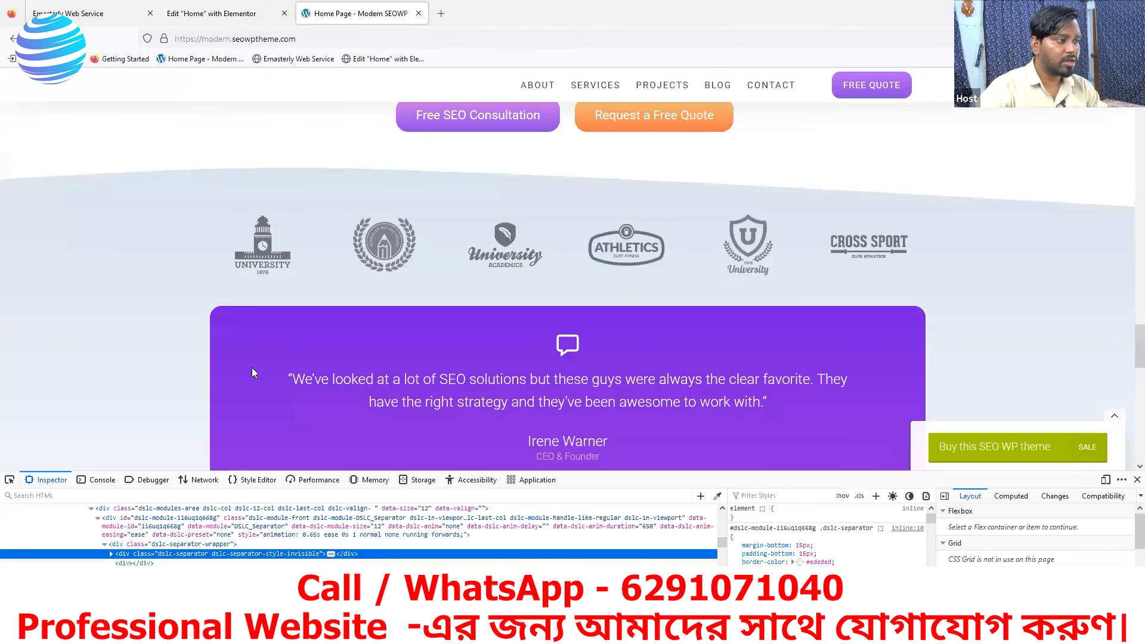
left_click(1136, 480)
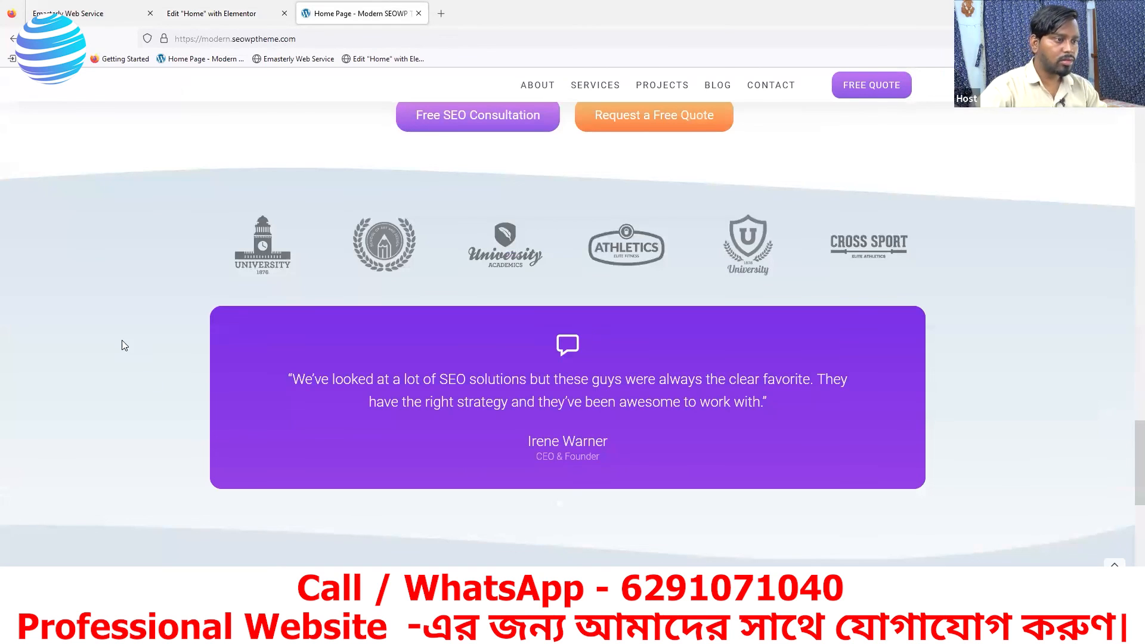
- Review the reference page's testimonial card and case studies area, and compare them with the testimonial carousel in the Elementor editor
scroll(535, 365, "down", 4)
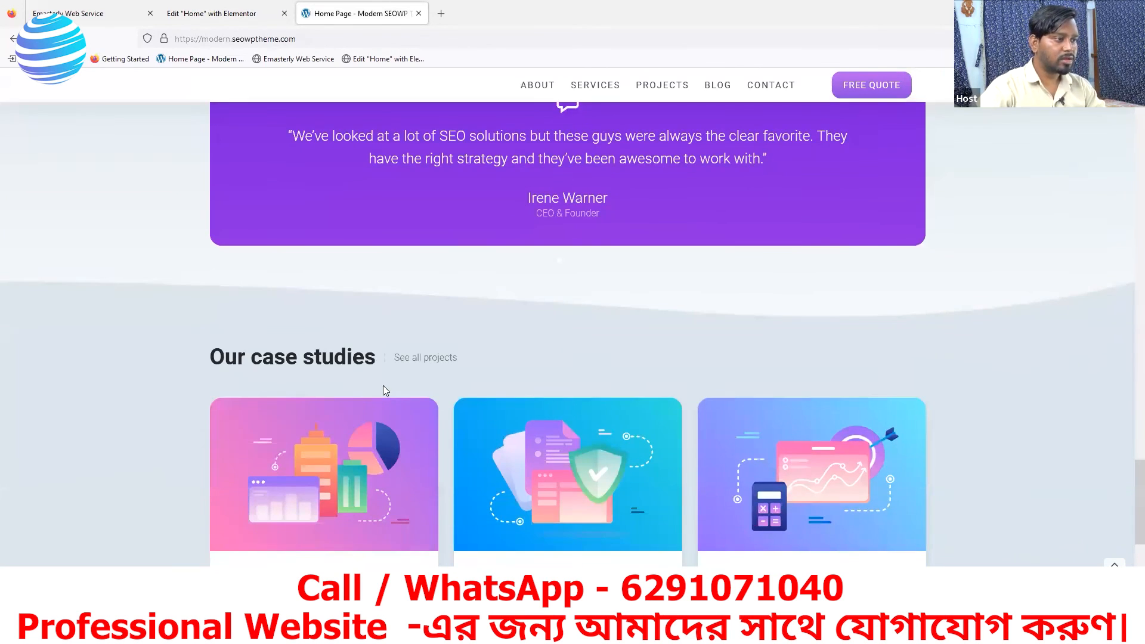
scroll(383, 385, "up", 5)
left_click(217, 21)
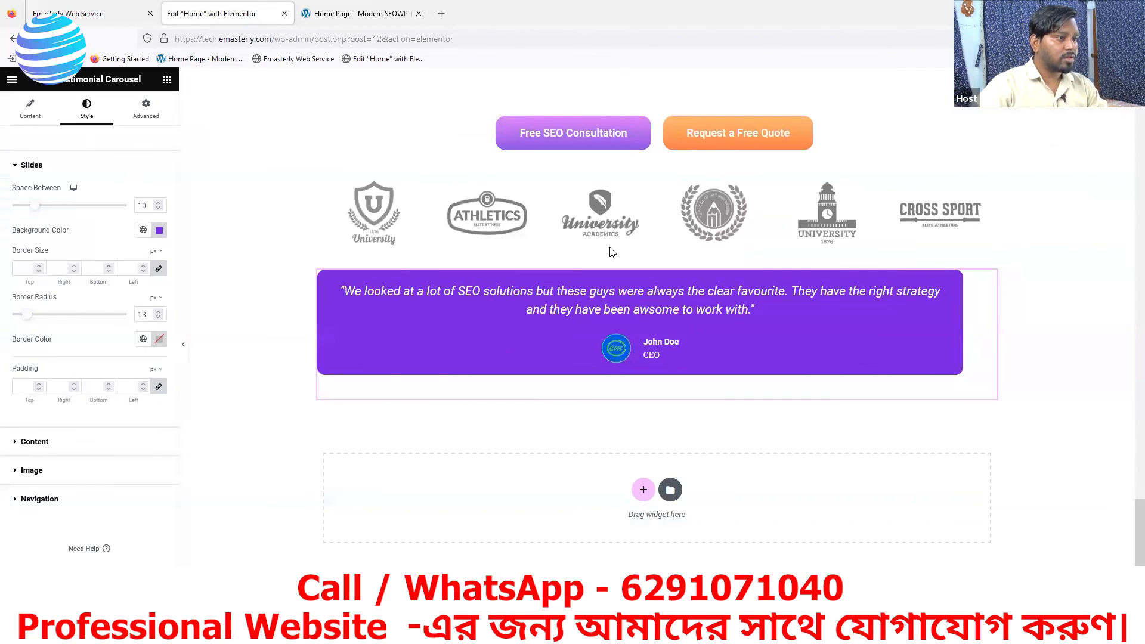
scroll(820, 289, "down", 1)
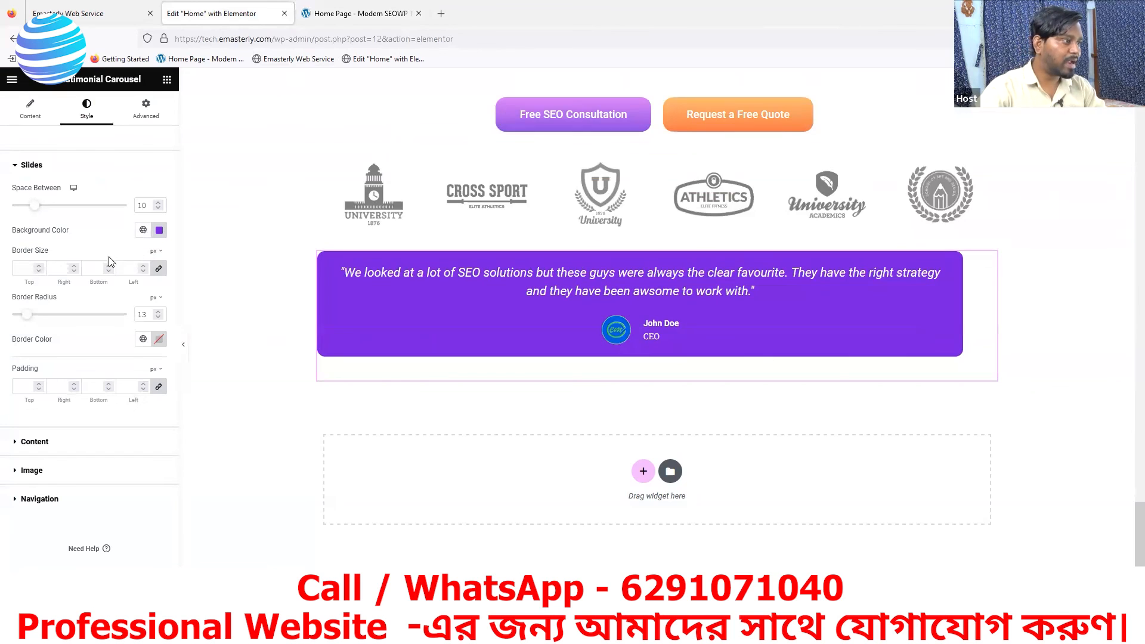
- Unlink the testimonial carousel's padding values and try a top padding of 6 px before resetting it to 0
left_click(136, 116)
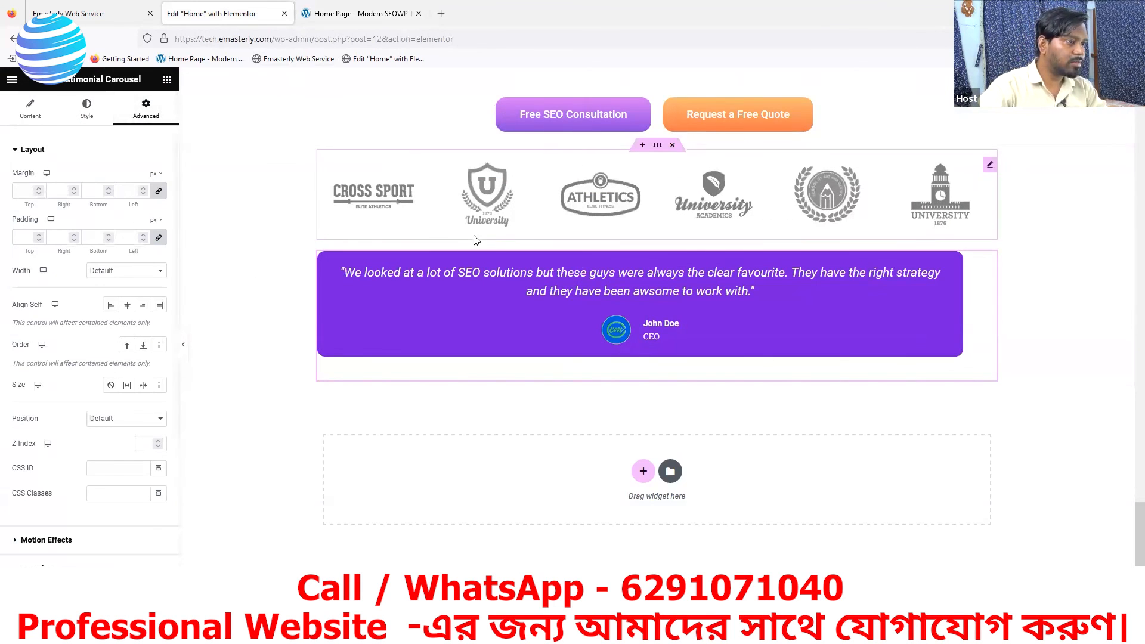
left_click(158, 238)
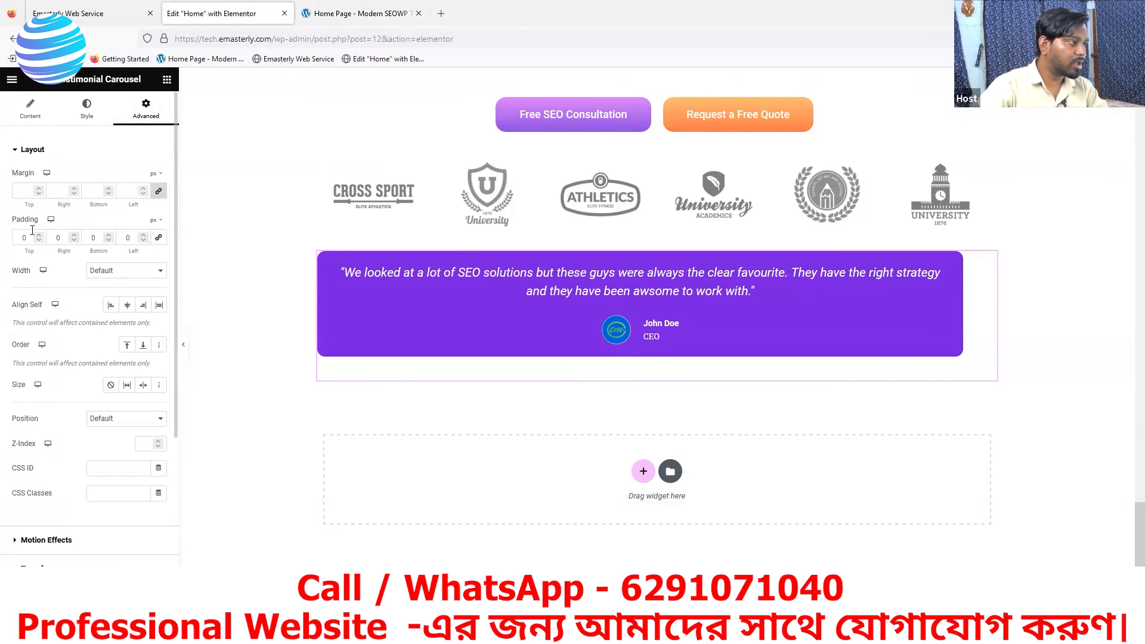
left_click(37, 235)
left_click(37, 235)
left_click(38, 235)
left_click(37, 235)
left_click(38, 235)
left_click(38, 235)
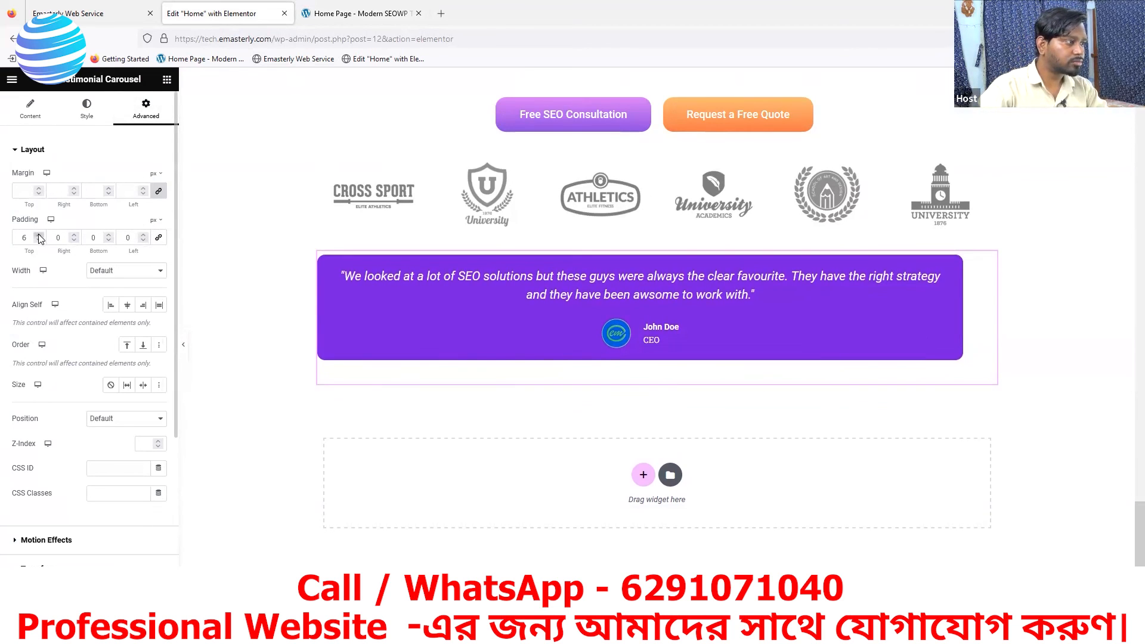
left_click(39, 241)
left_click(38, 240)
left_click(39, 240)
left_click(38, 240)
left_click(38, 241)
left_click(38, 240)
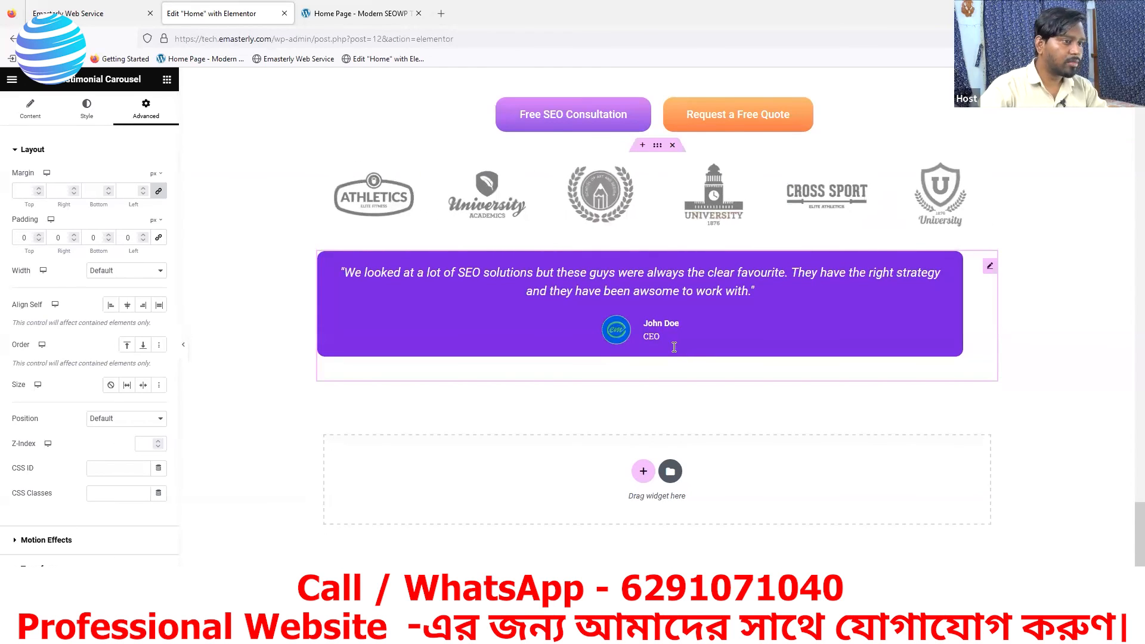
- Try a 3 px margin on all sides of the testimonial carousel, and a separate top margin, before resetting them to 0
left_click(39, 189)
double_click(39, 189)
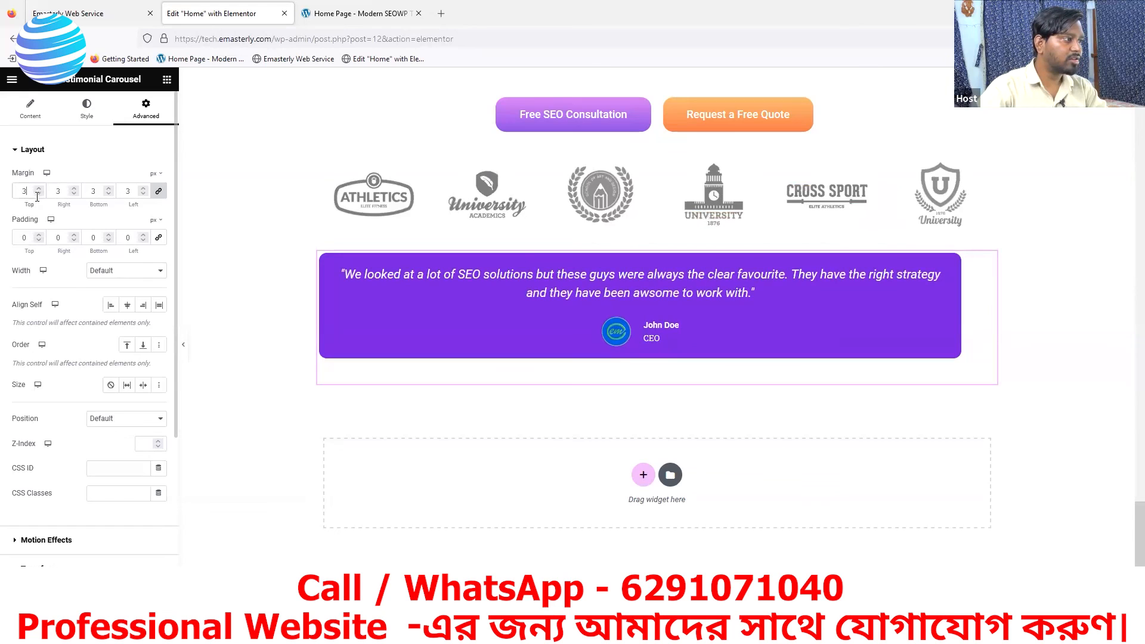
triple_click(38, 194)
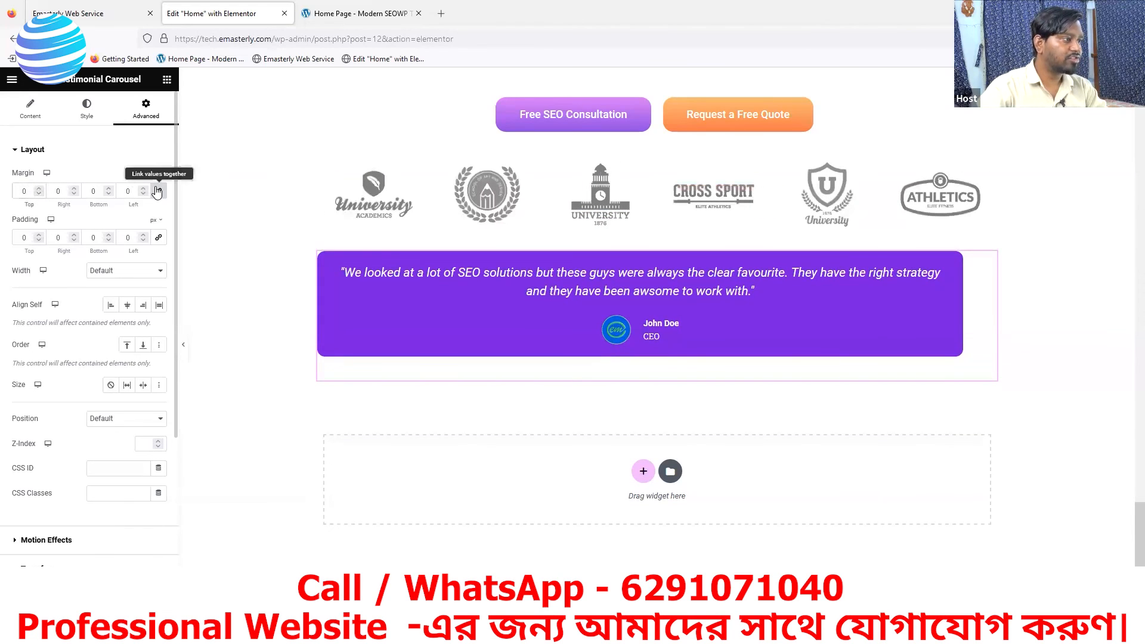
triple_click(39, 189)
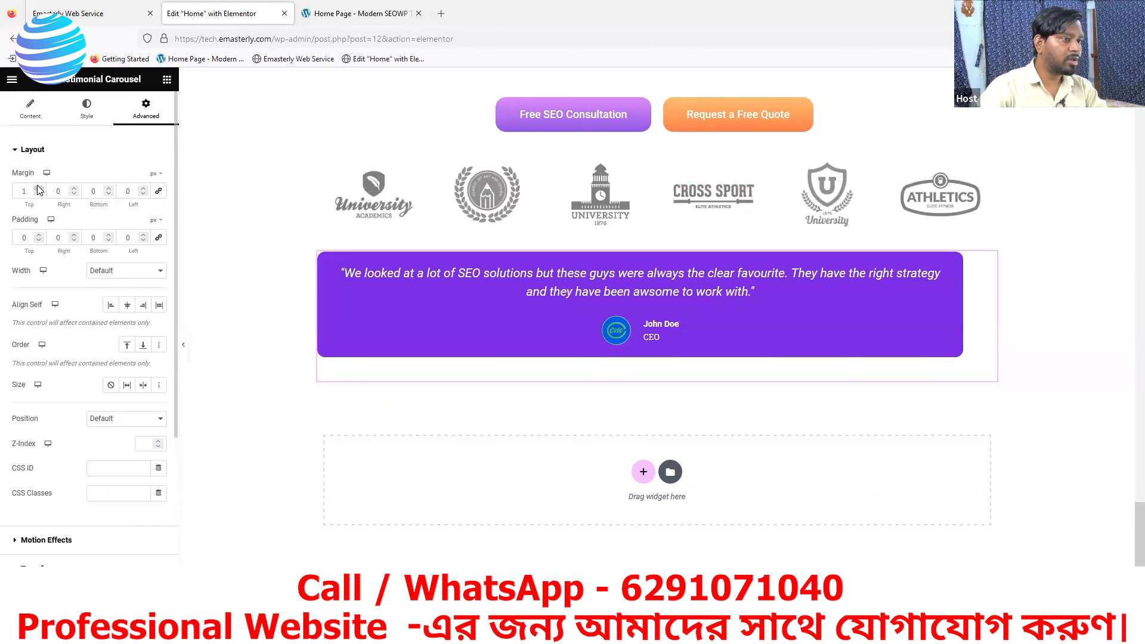
triple_click(39, 194)
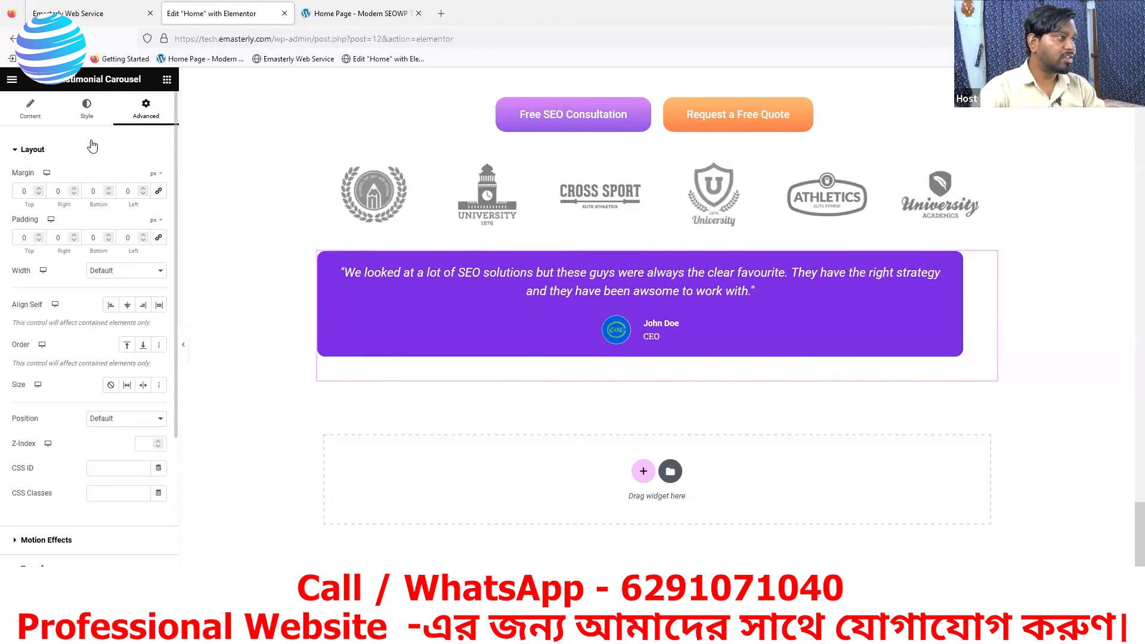
left_click(84, 110)
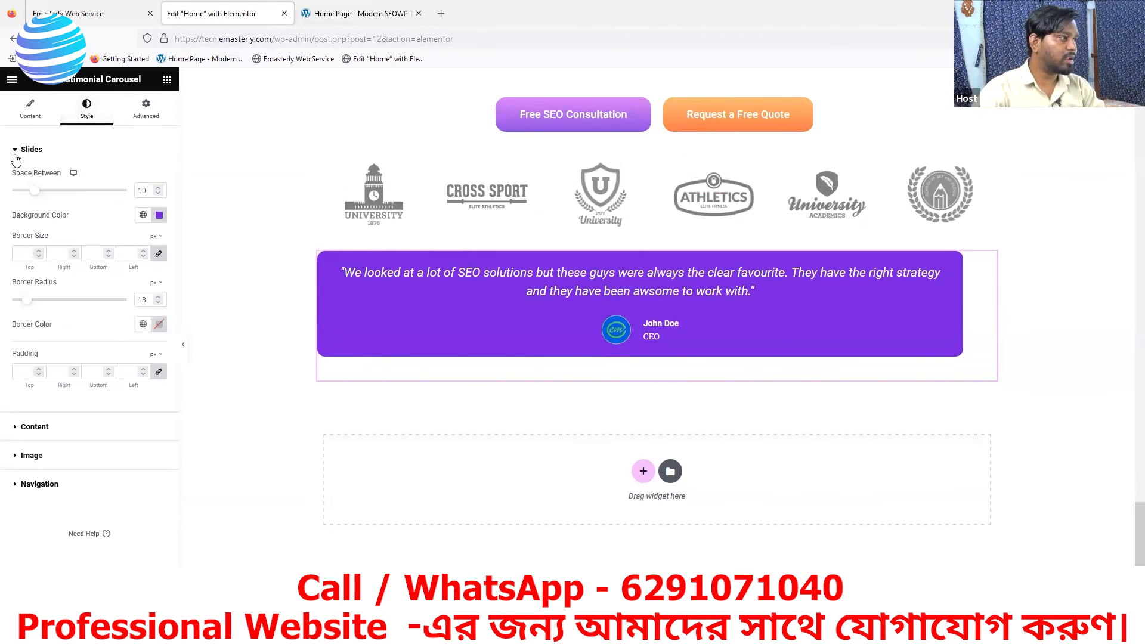
left_click(27, 112)
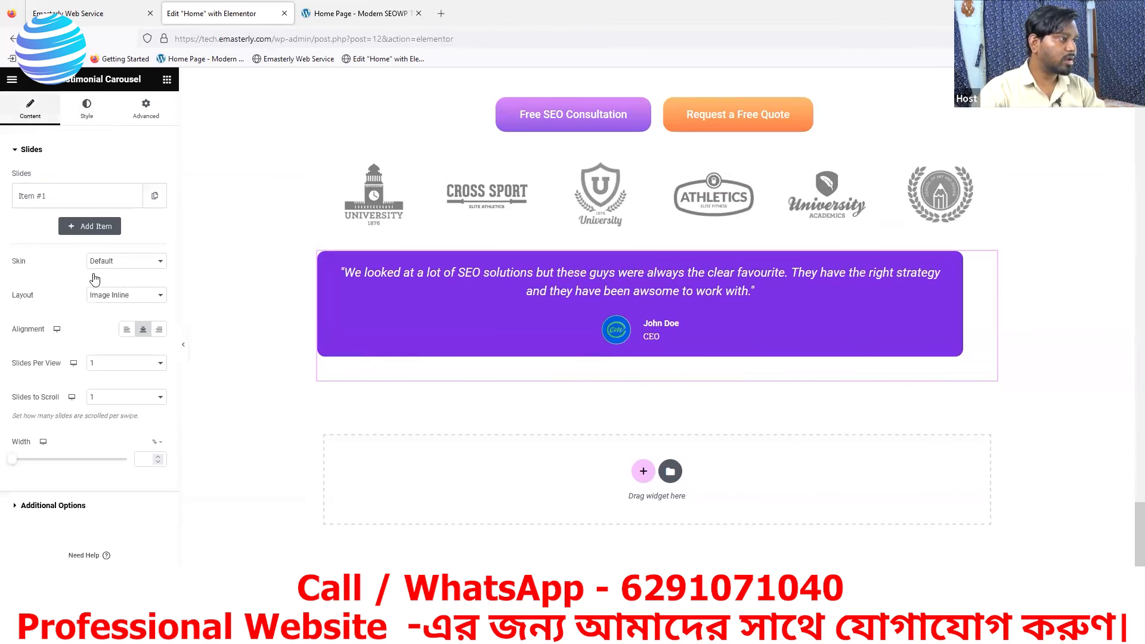
left_click(15, 151)
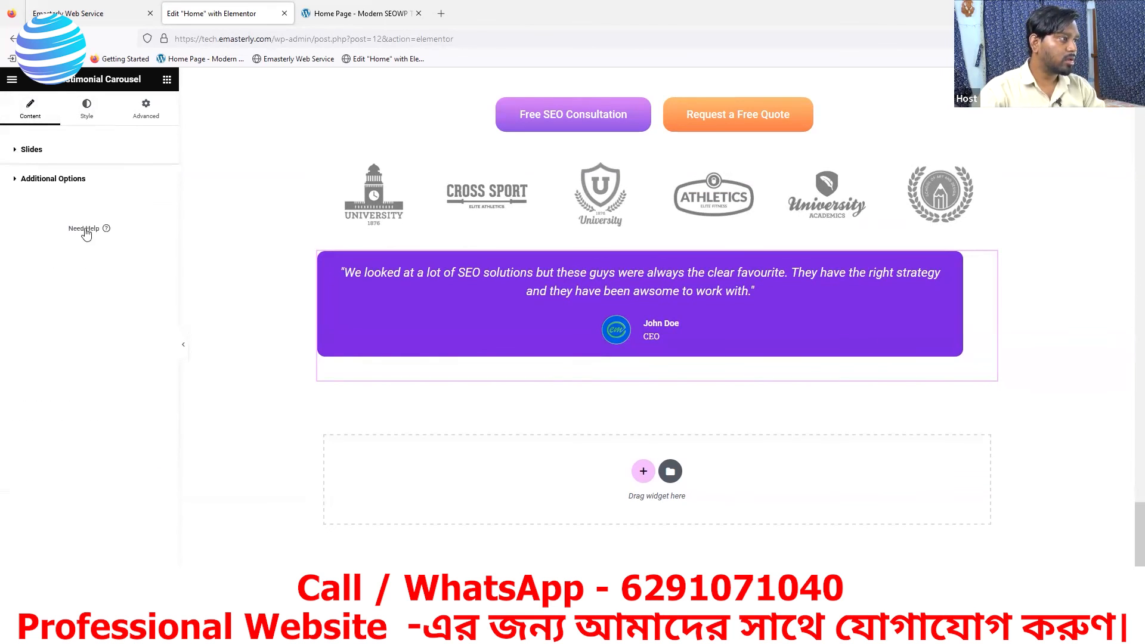
left_click(95, 114)
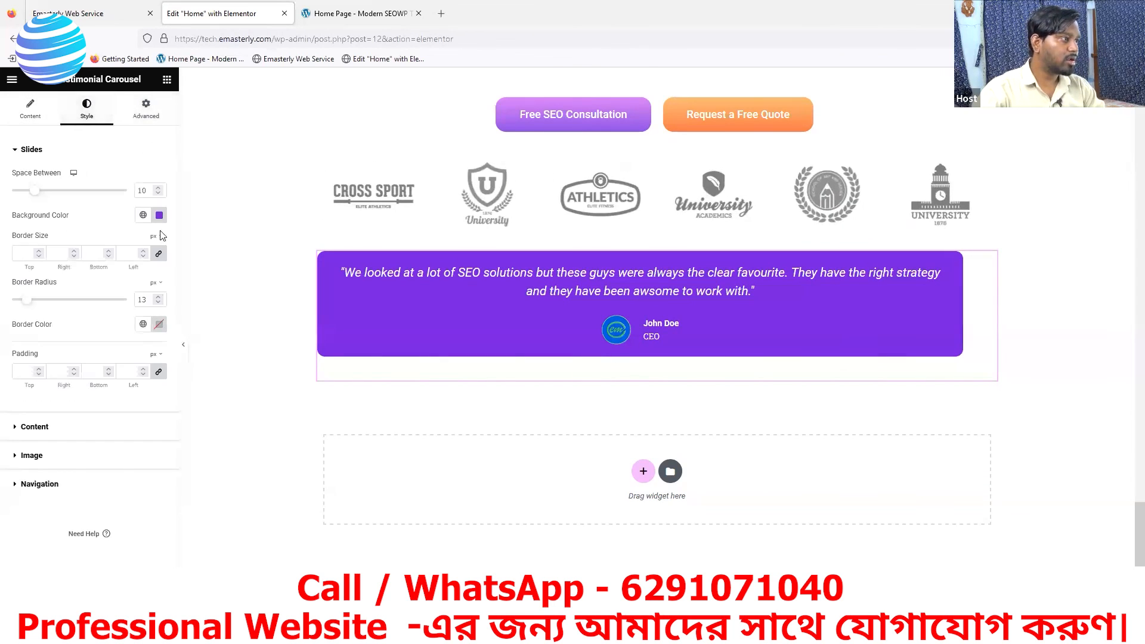
- Set only the left margin of the testimonial carousel to 49 px
left_click(148, 113)
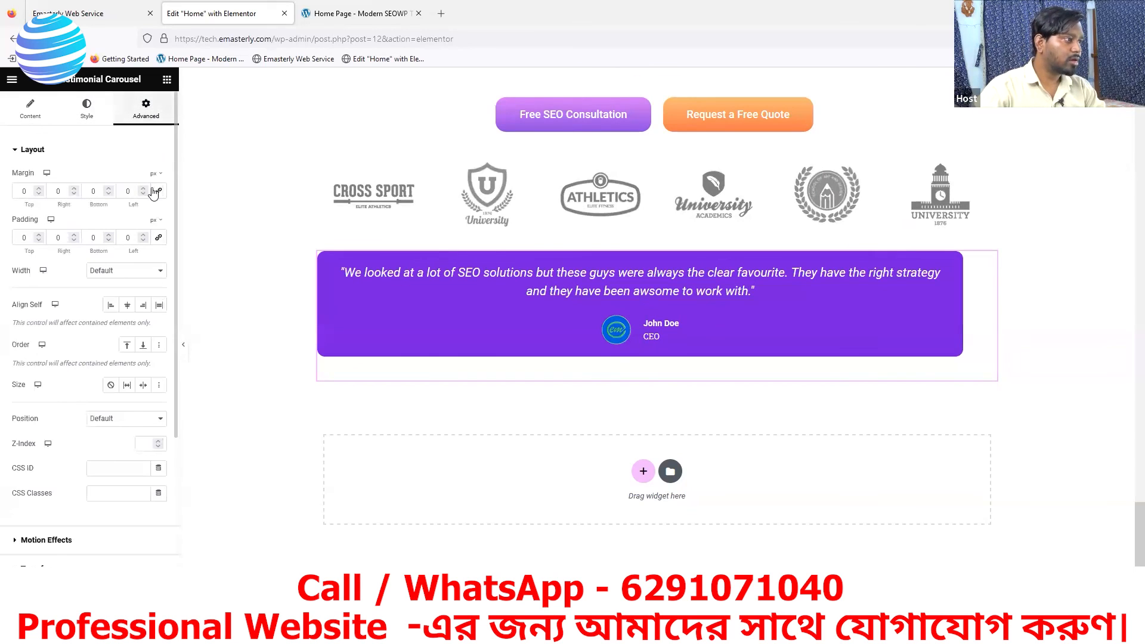
left_click(16, 151)
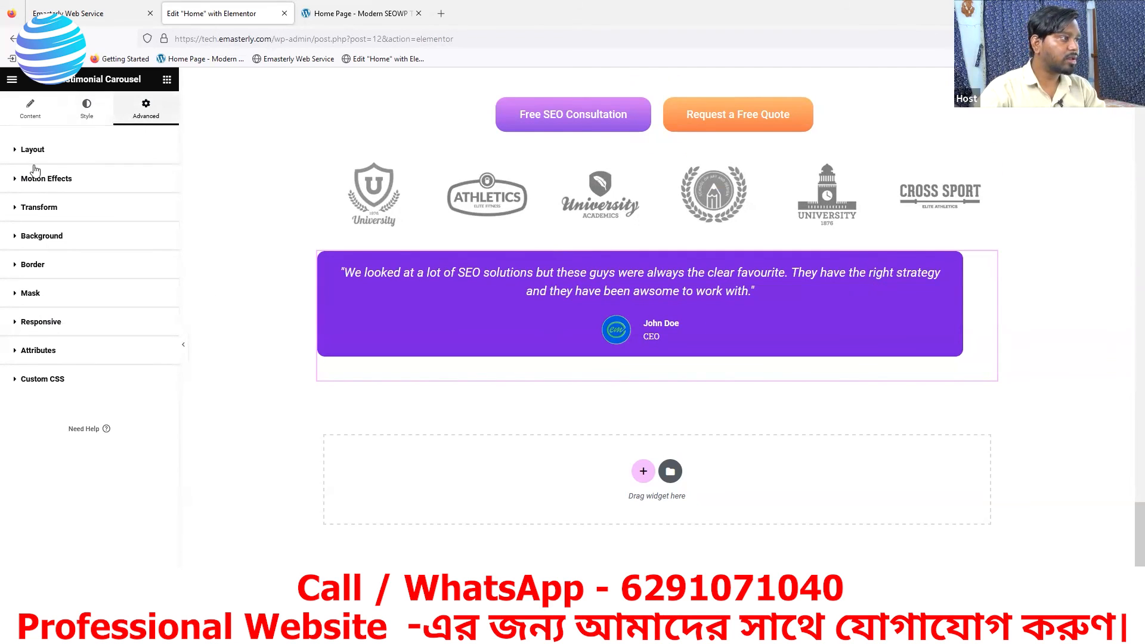
left_click(16, 150)
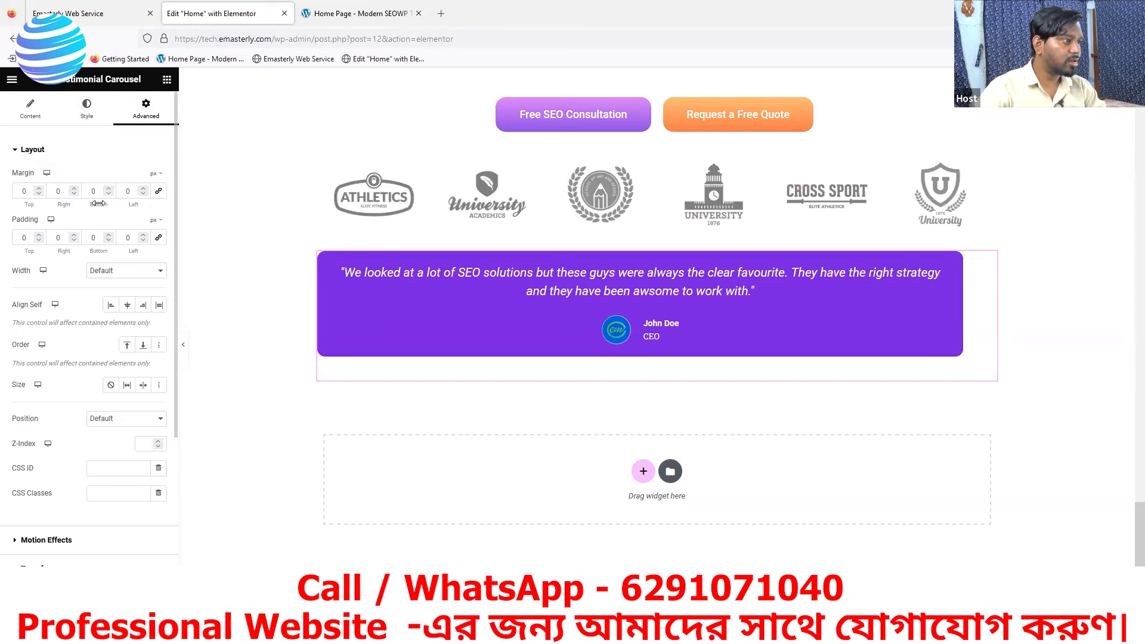
left_click(144, 189)
left_click(144, 188)
left_click(144, 188)
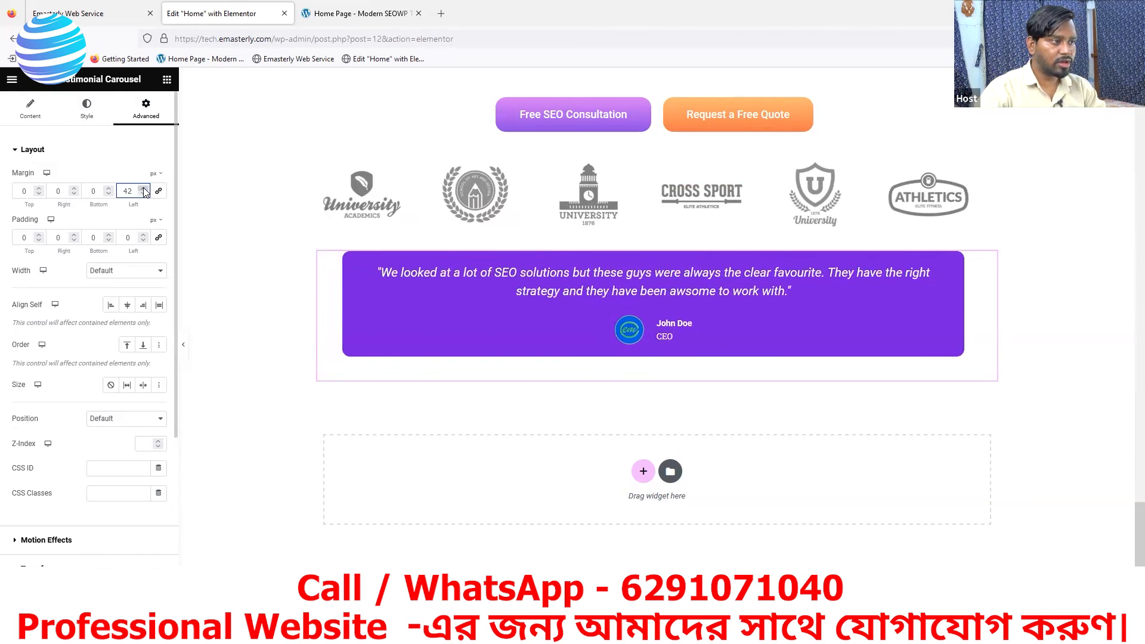
left_click(143, 188)
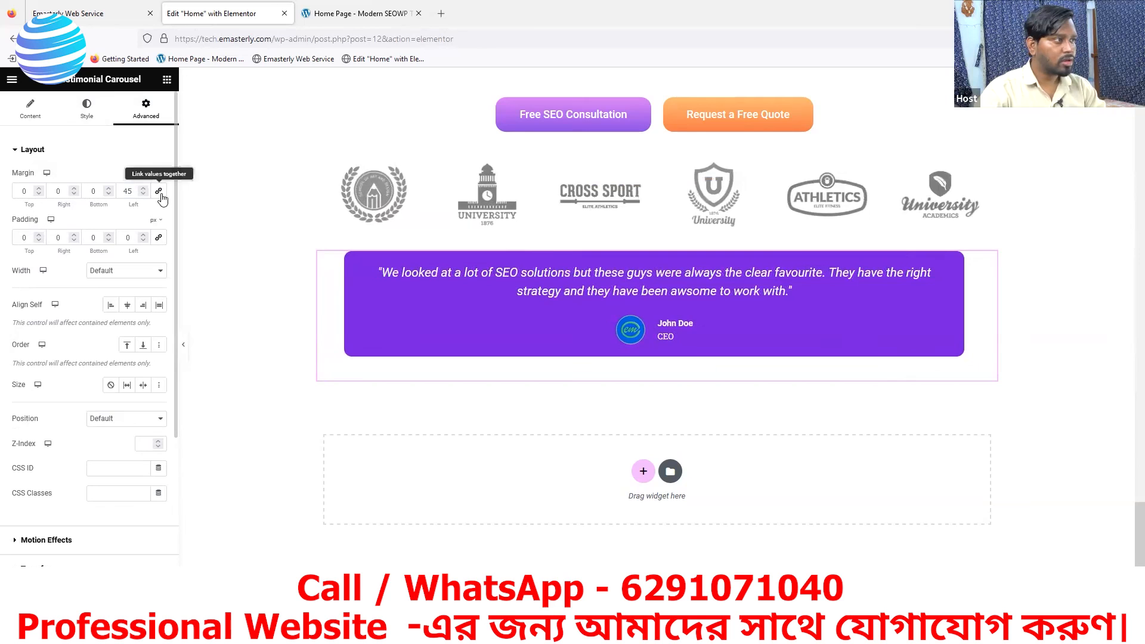
left_click(144, 188)
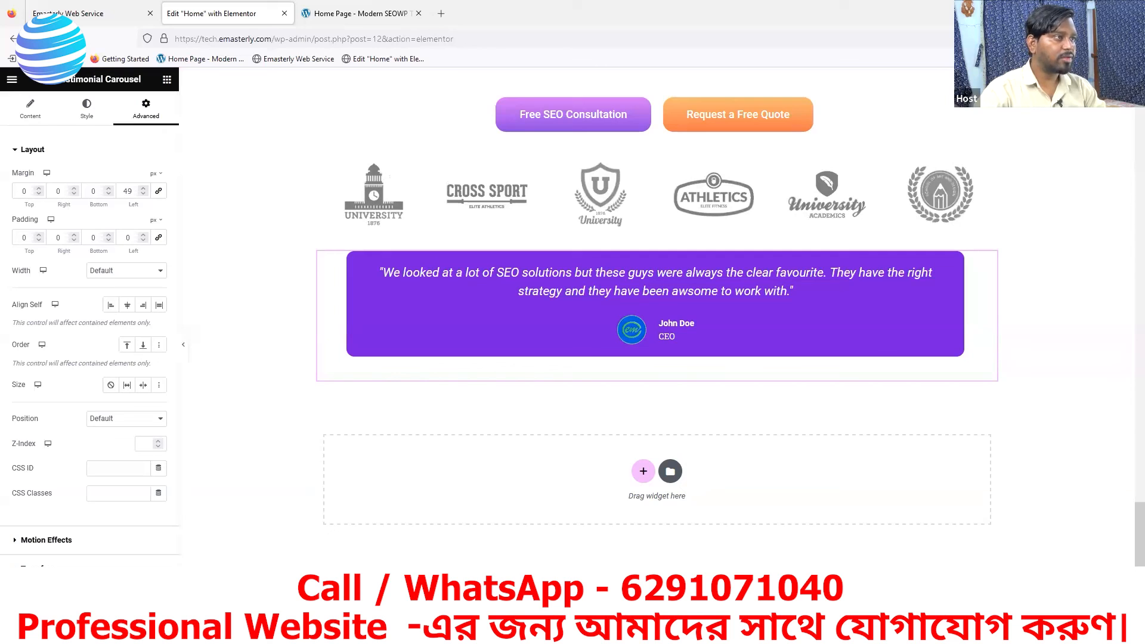
- Reload the live Emasterly home page and compare its testimonial card's size and placement with the reference page
left_click(357, 15)
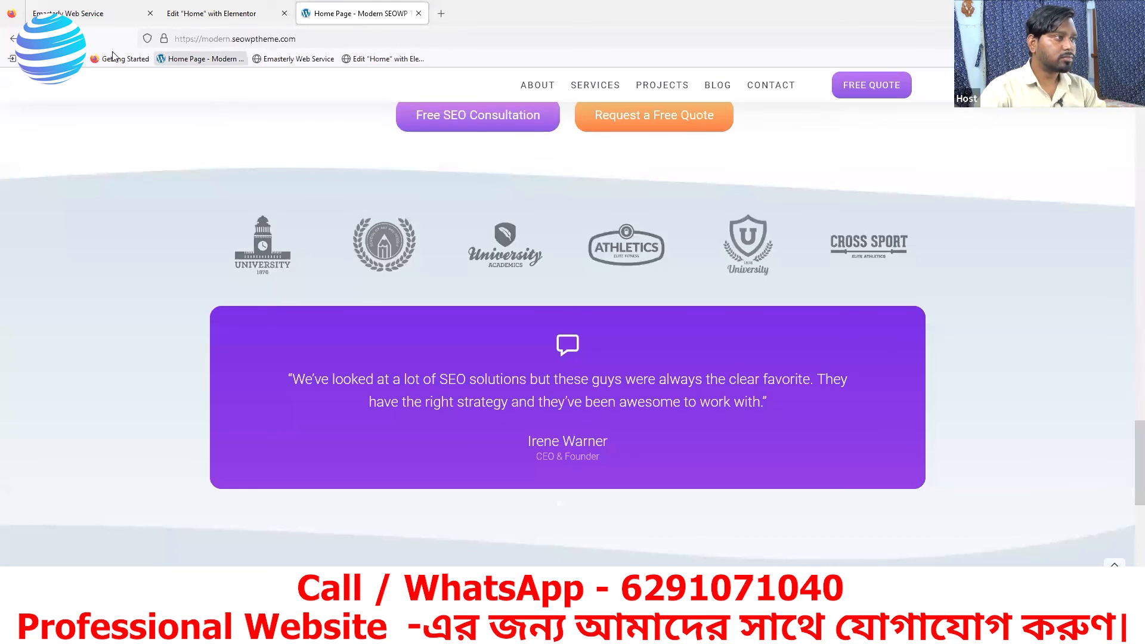
left_click(74, 9)
left_click(56, 38)
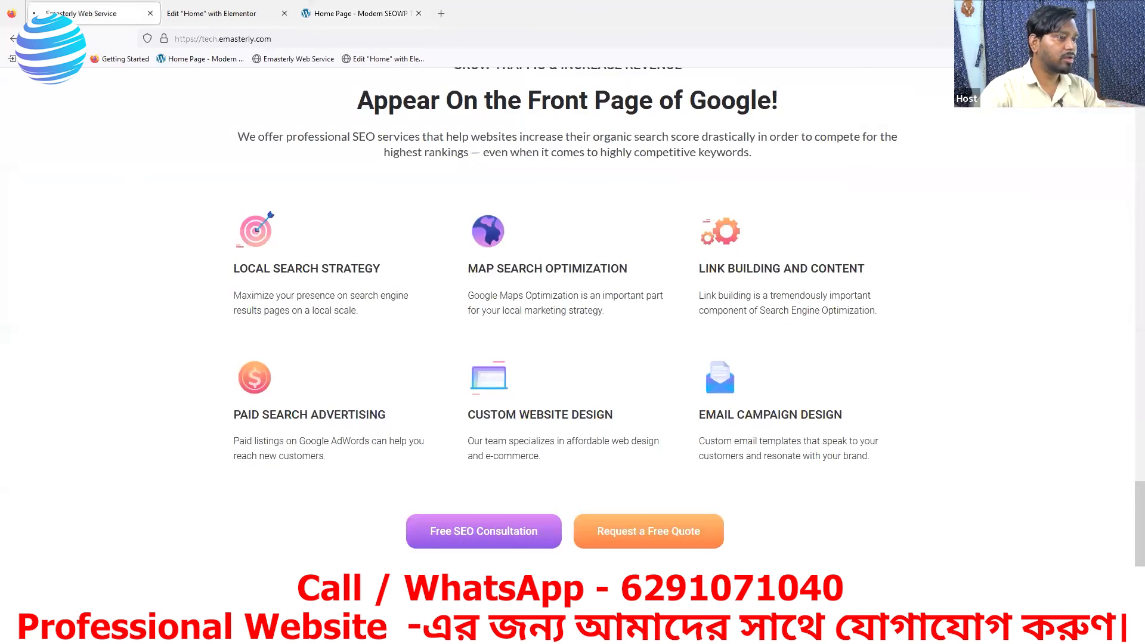
scroll(656, 370, "down", 3)
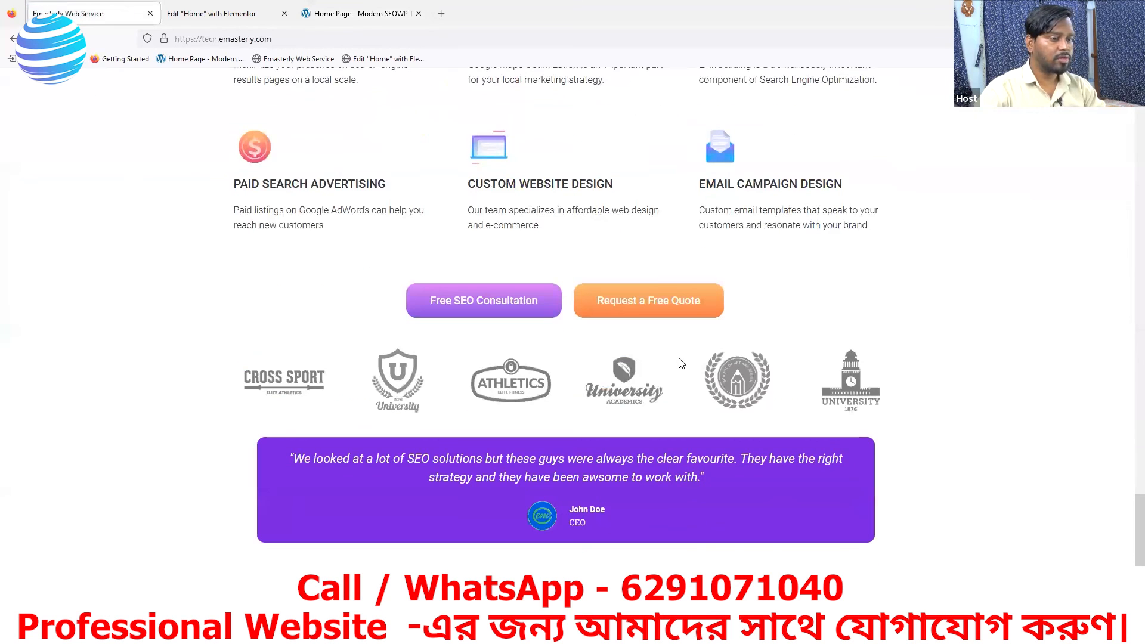
left_click(385, 13)
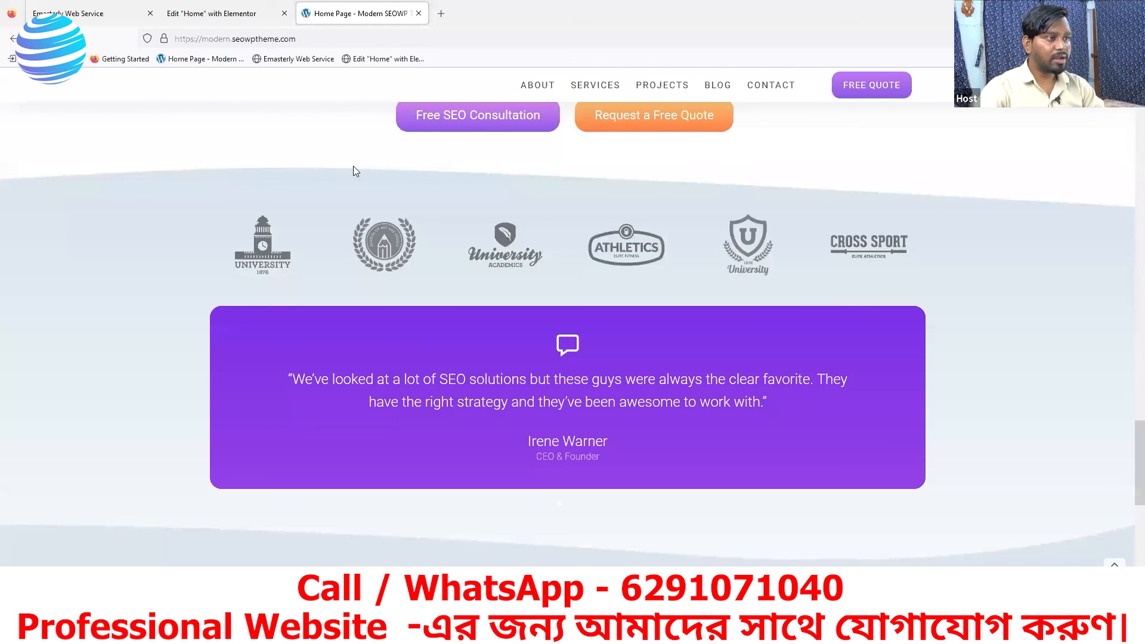
- Give the container holding the logos and testimonial a top shape divider of type Tilt
left_click(221, 16)
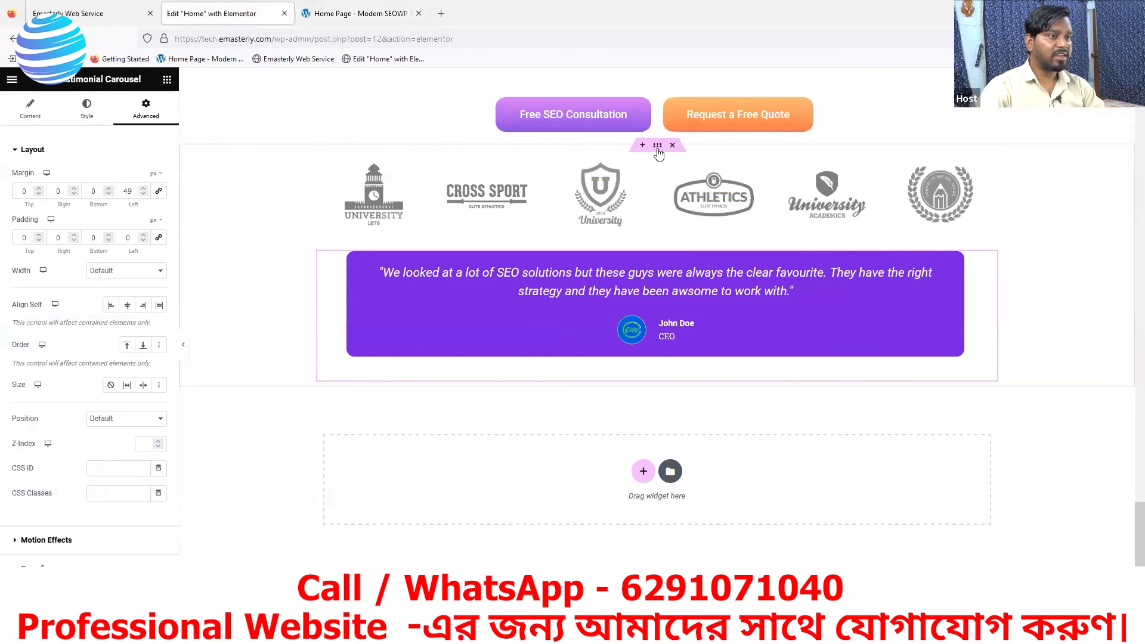
left_click(658, 147)
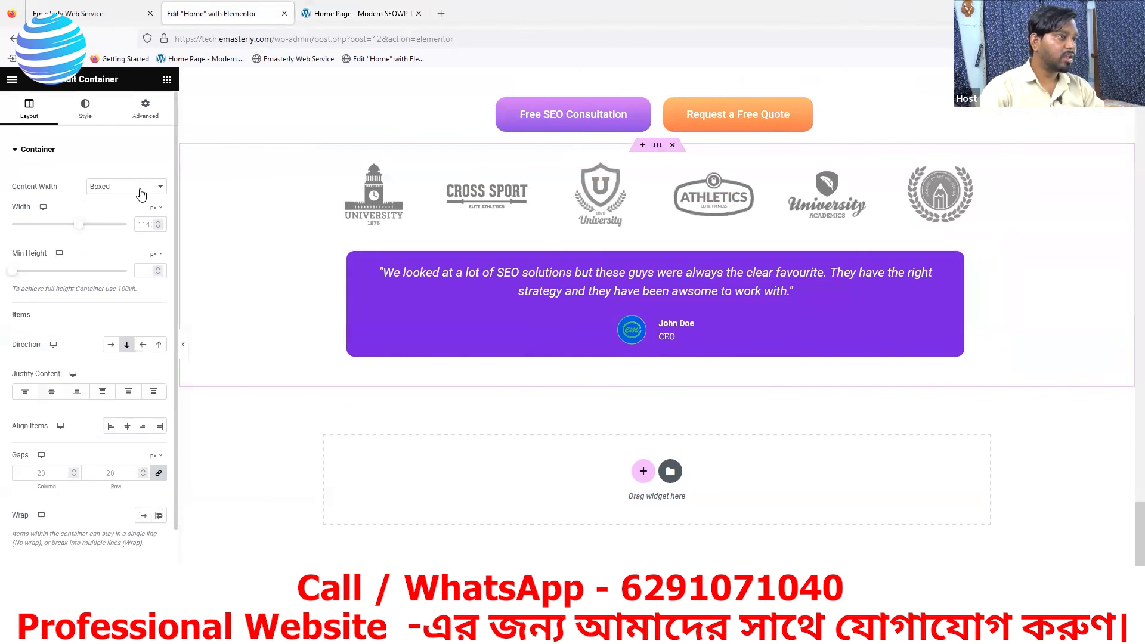
left_click(83, 112)
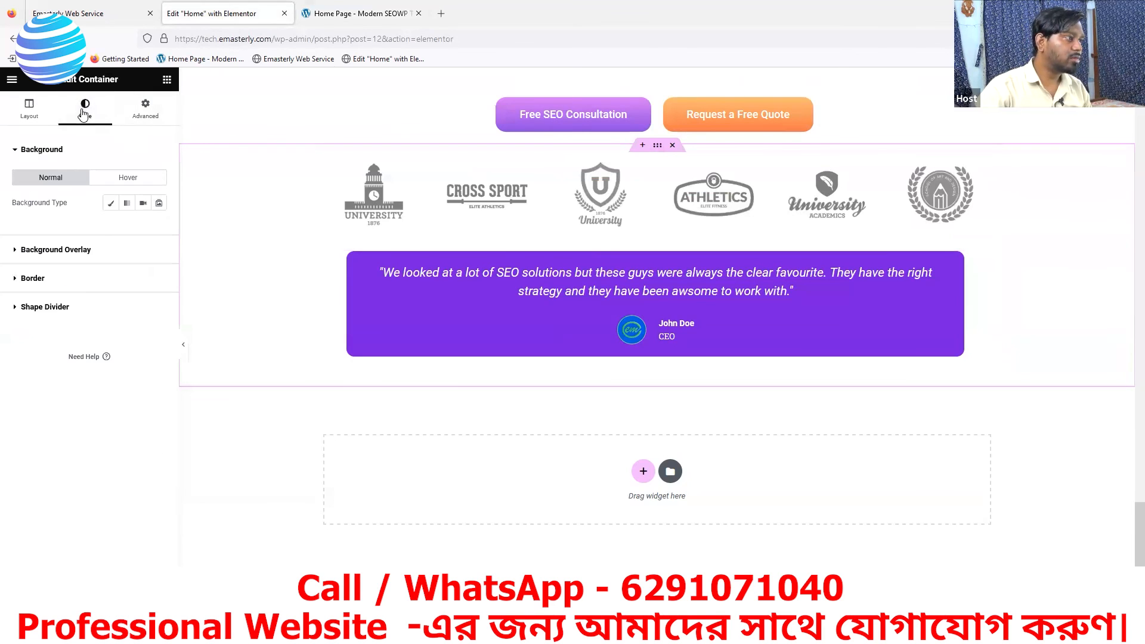
left_click(21, 280)
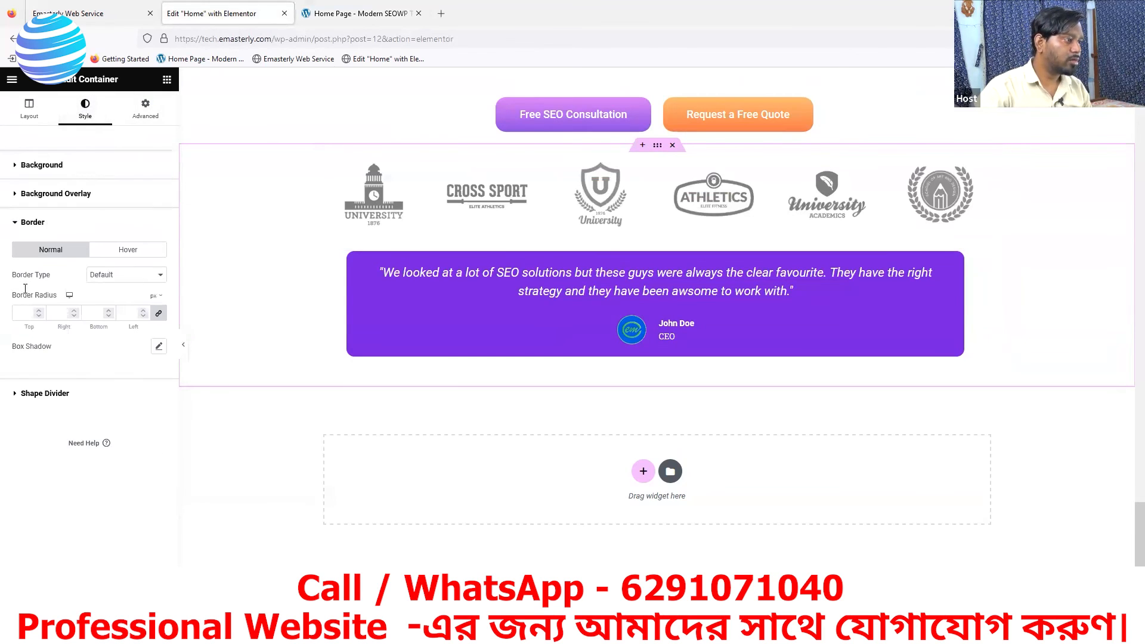
left_click(18, 232)
left_click(24, 255)
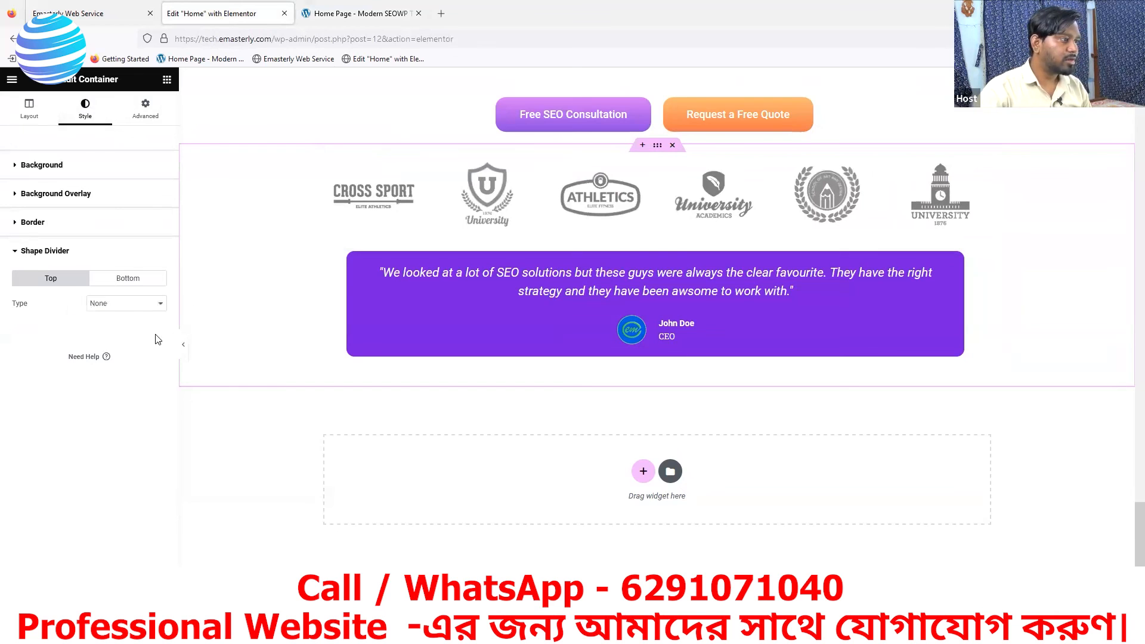
left_click(118, 306)
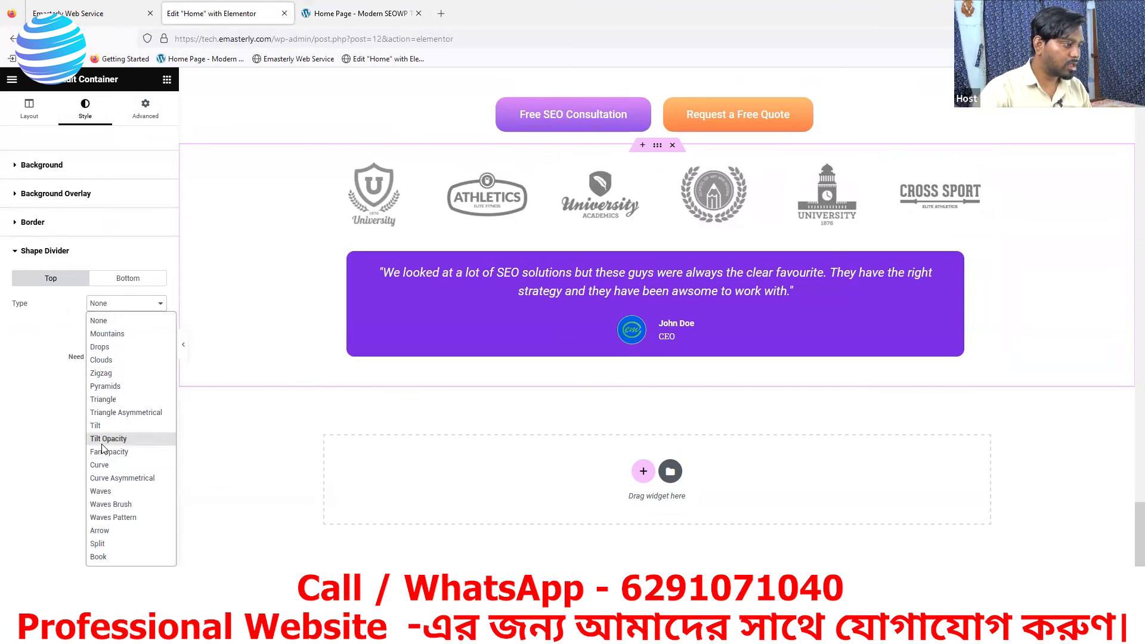
left_click(98, 425)
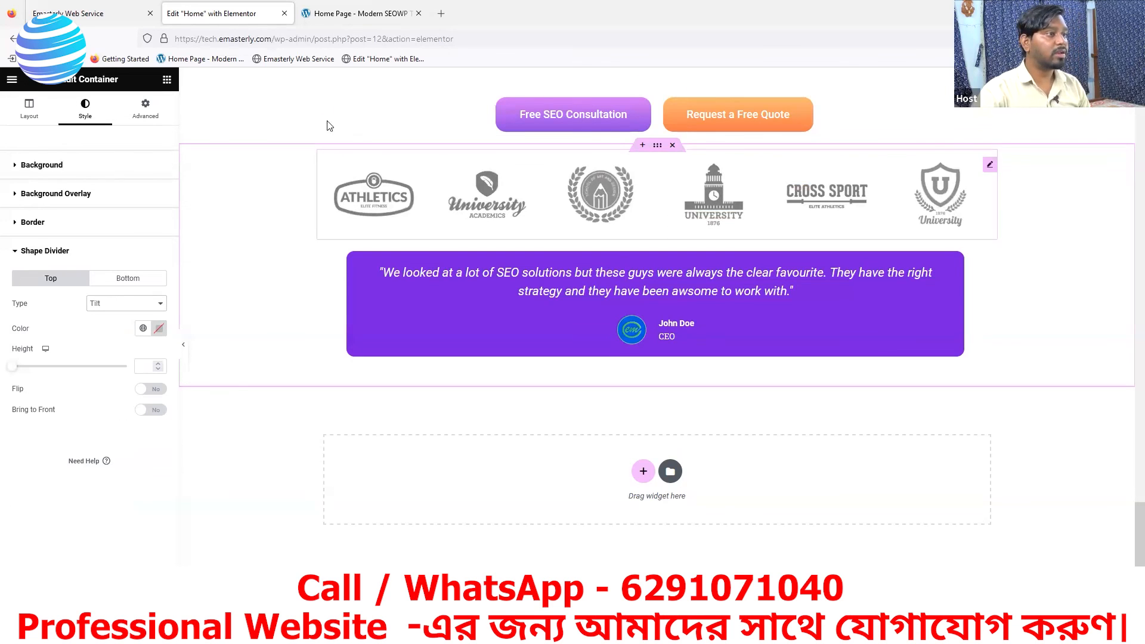
- Inspect the code of the curved background section behind the logos and testimonial on the reference page
left_click(345, 14)
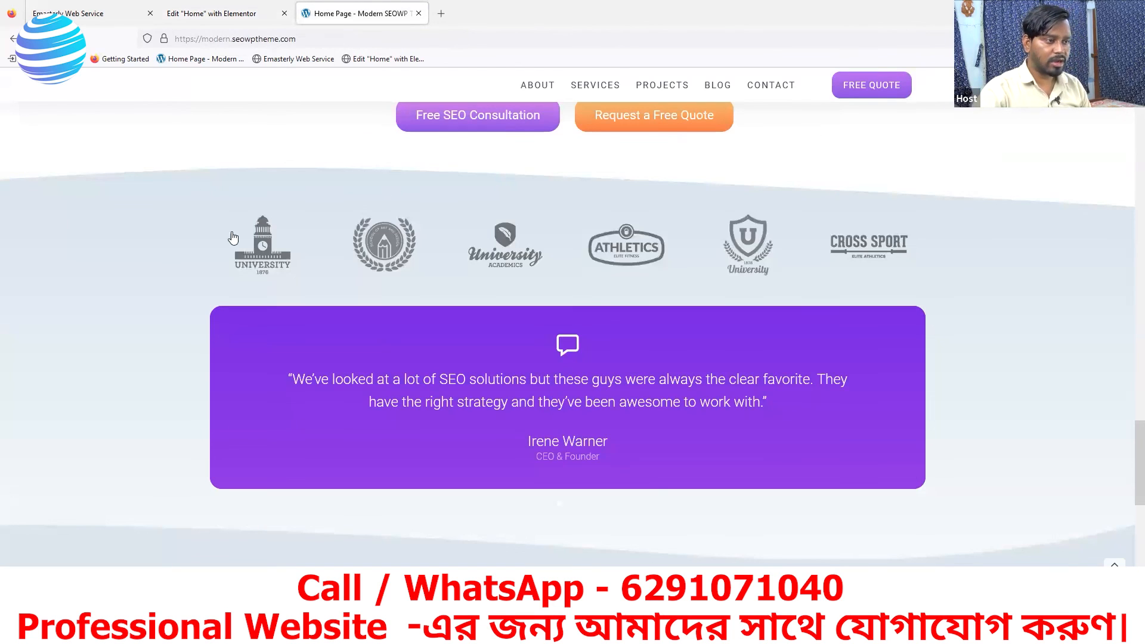
right_click(146, 225)
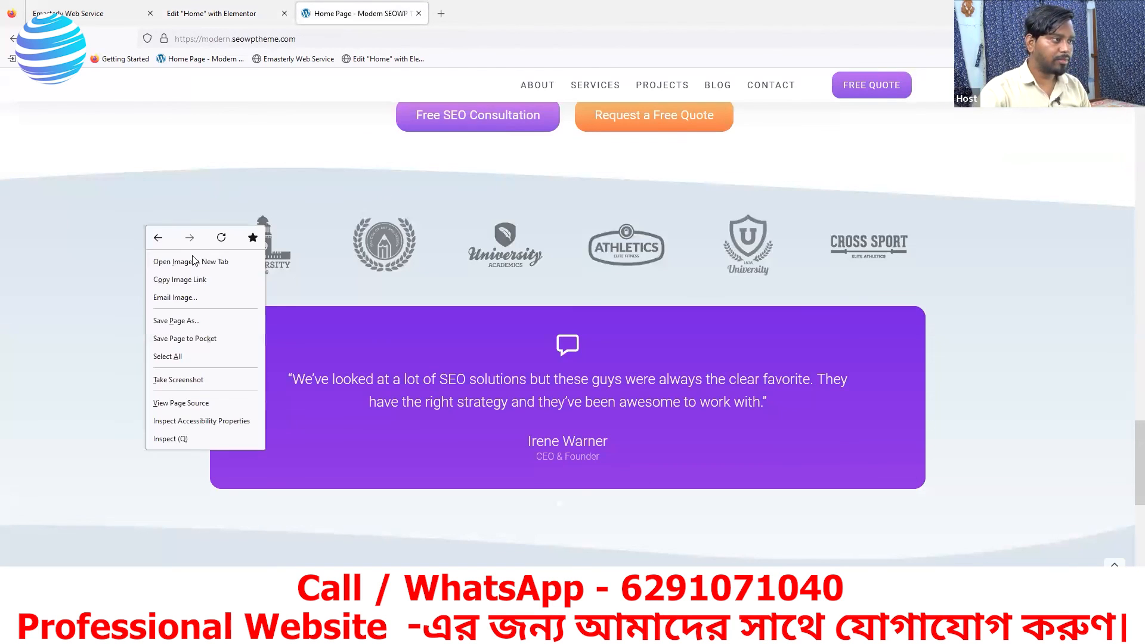
left_click(179, 439)
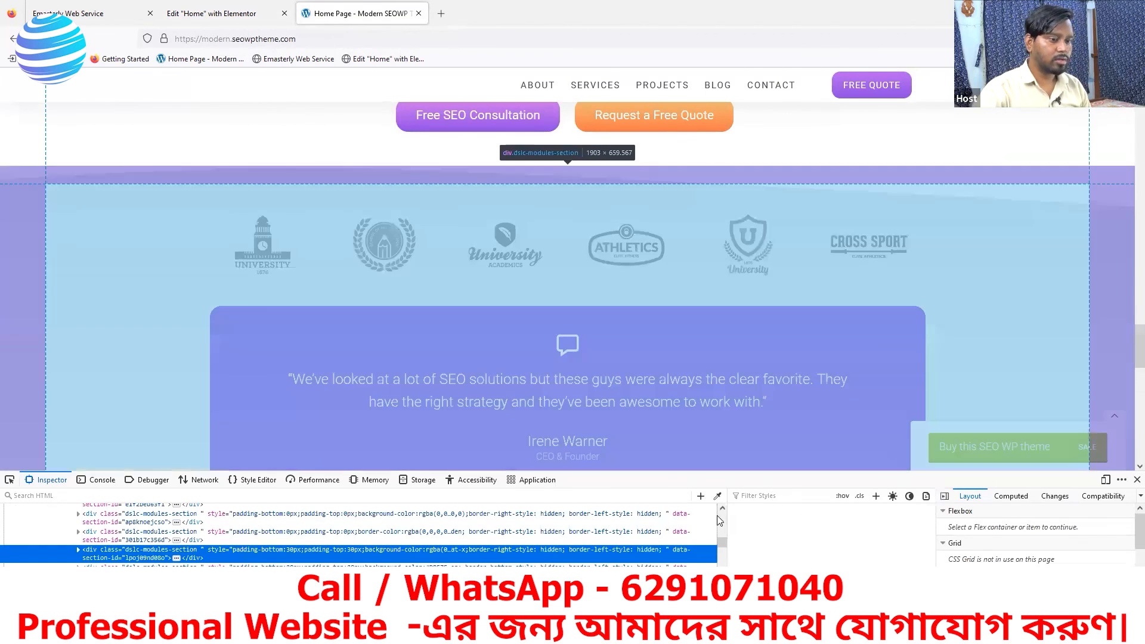
- Sample the pale background colour of the section behind the logos and testimonial on the reference page
left_click(717, 495)
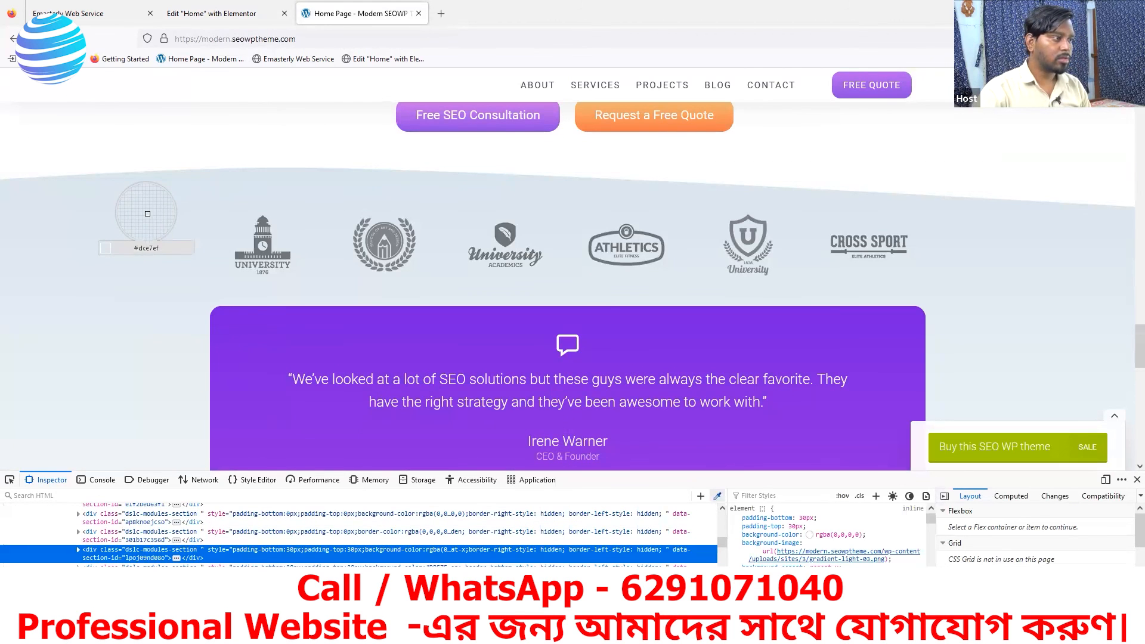
left_click(148, 214)
left_click(215, 13)
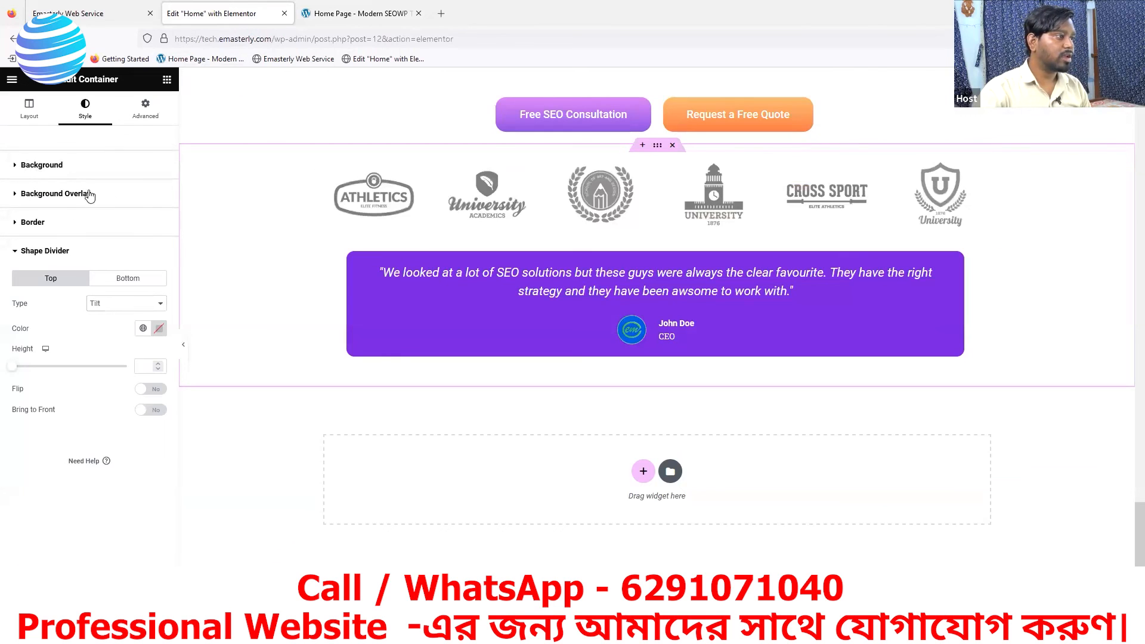
- Give the container holding the logos and testimonial a classic background in colour #dce7ef
left_click(41, 165)
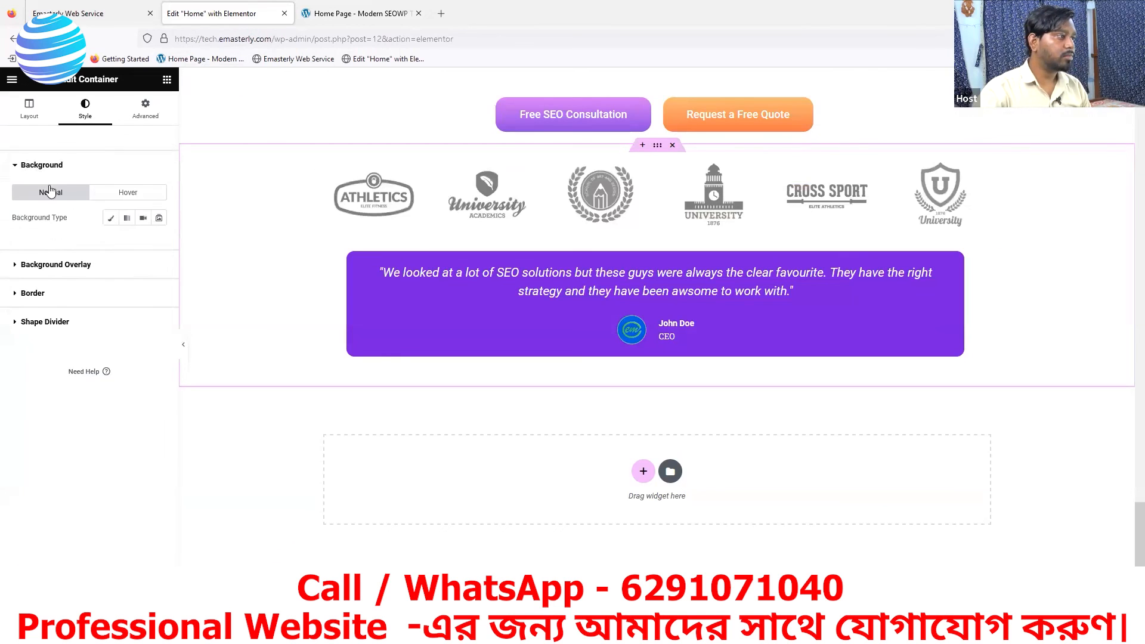
left_click(111, 218)
left_click(159, 243)
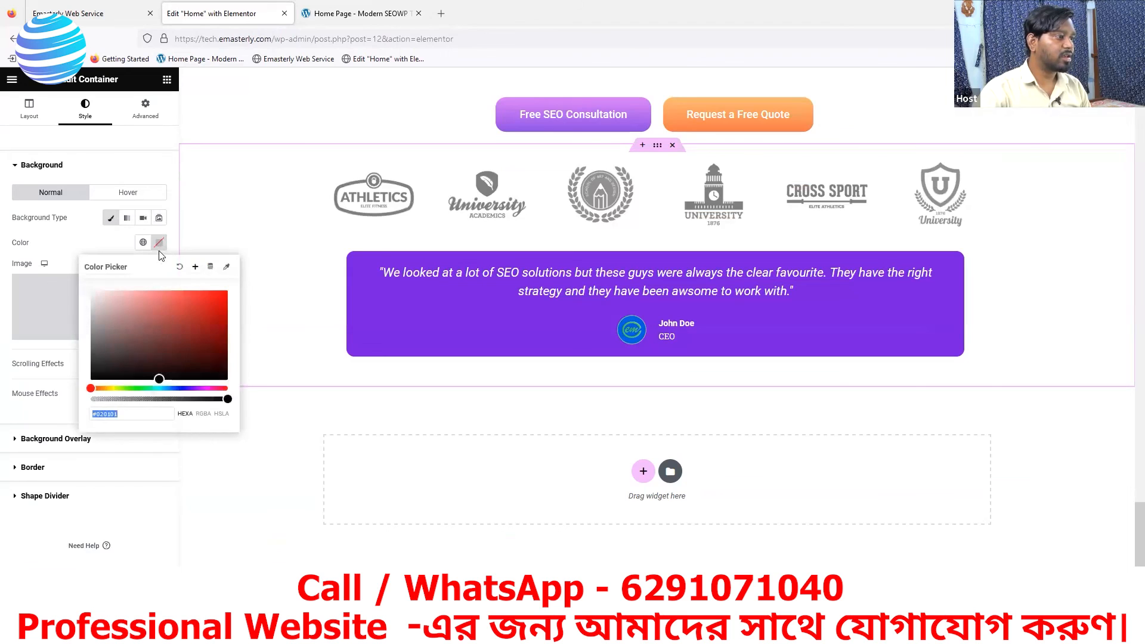
left_click(170, 388)
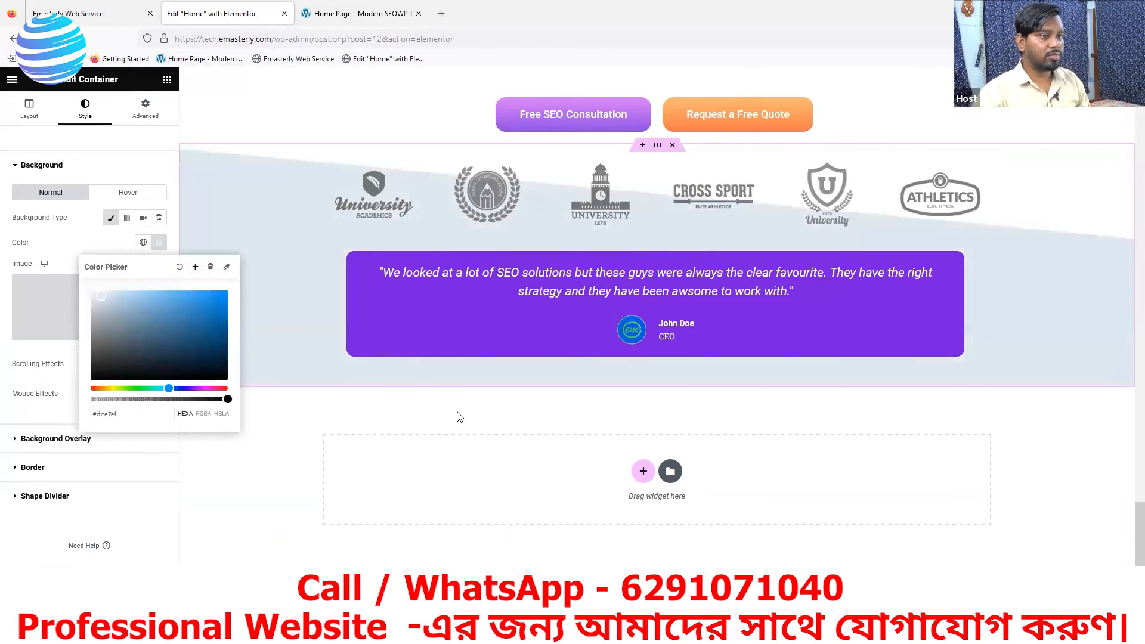
left_click(131, 607)
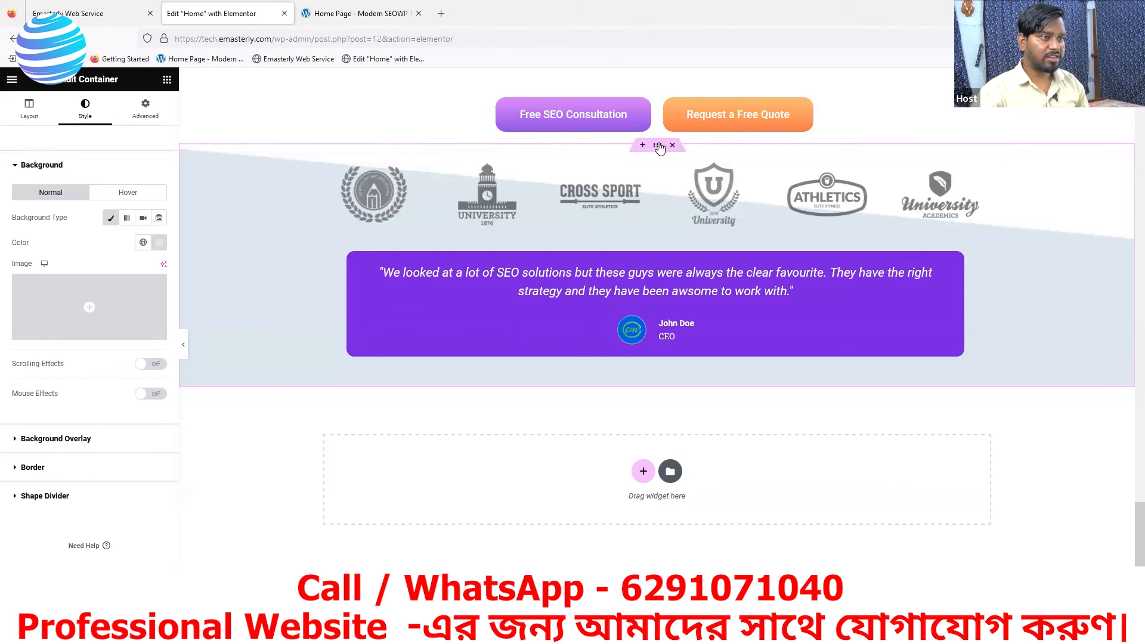
left_click(144, 109)
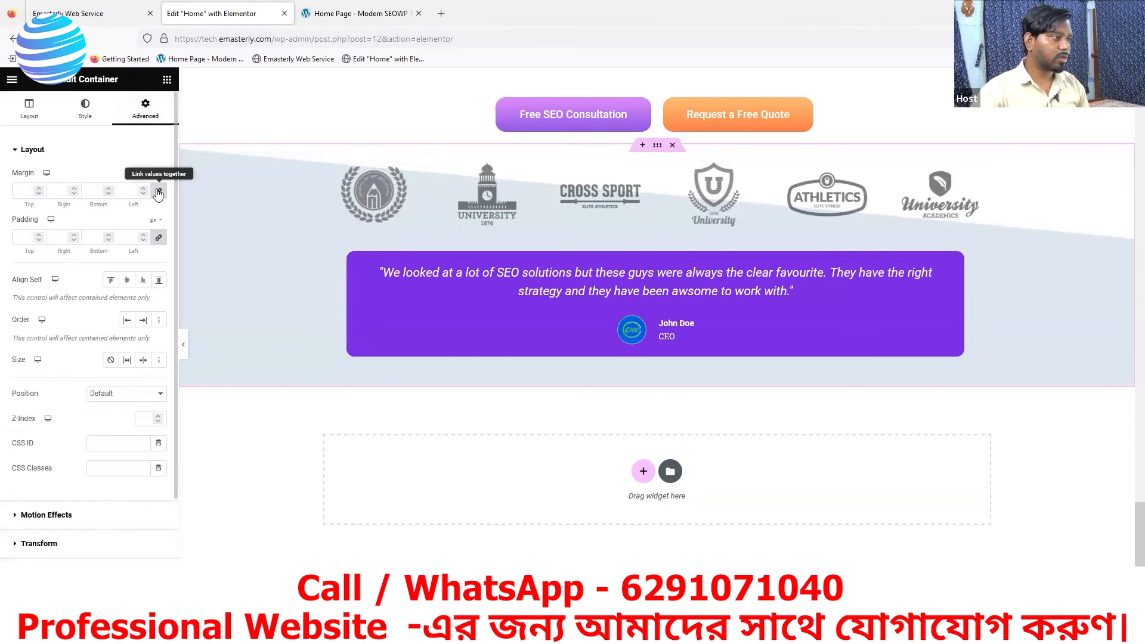
left_click(38, 188)
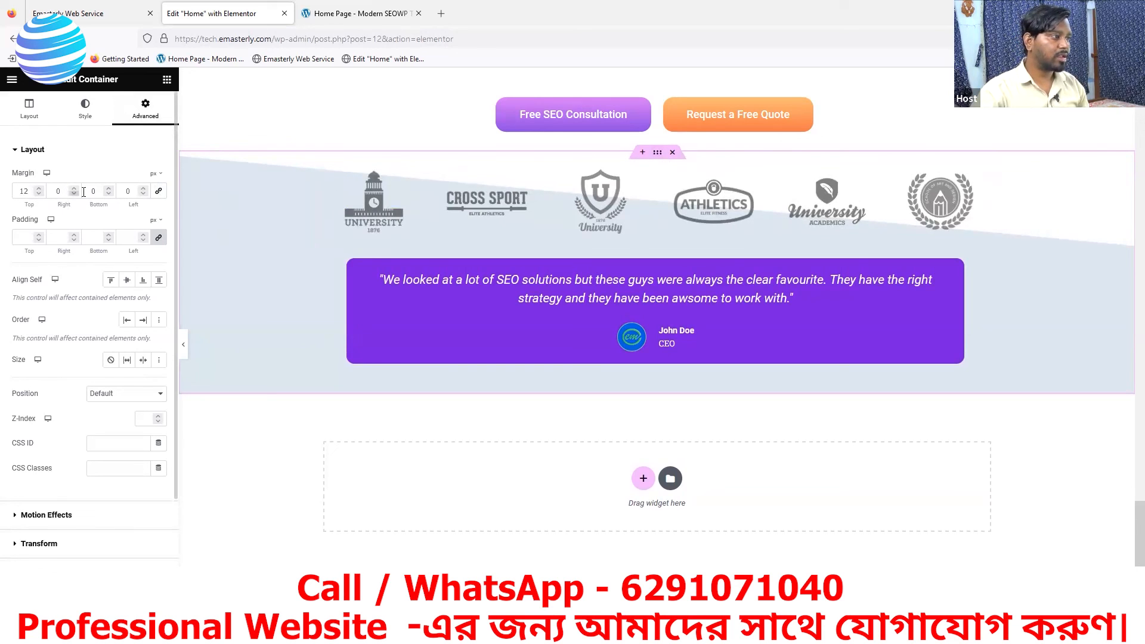
left_click(39, 189)
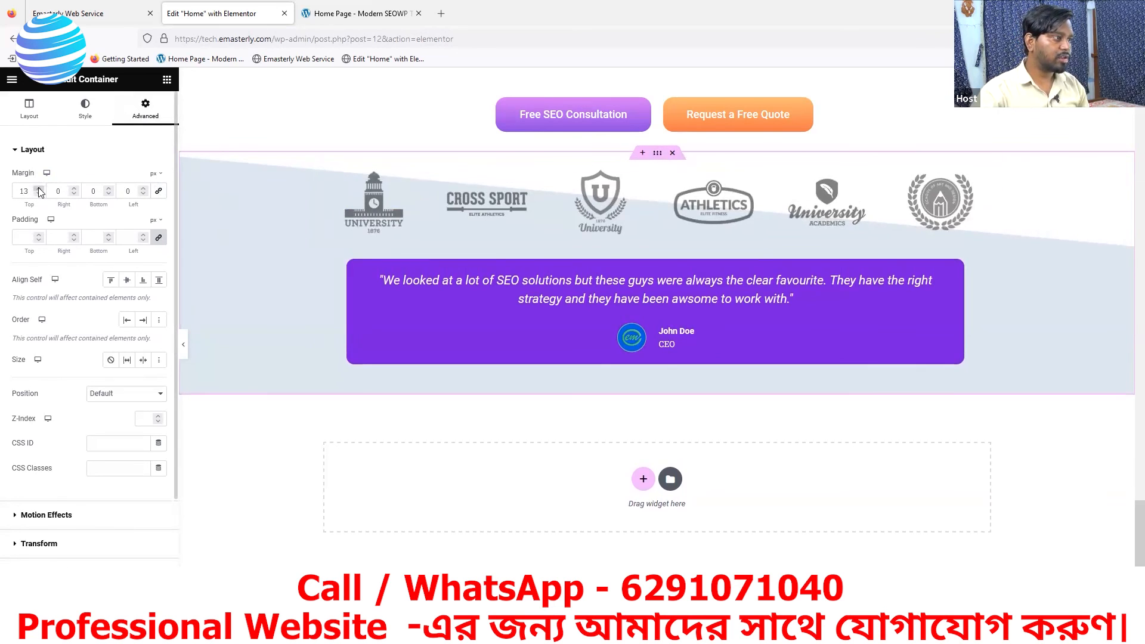
left_click(39, 188)
left_click(40, 193)
left_click(40, 193)
left_click(40, 193)
left_click(40, 193)
left_click(40, 194)
left_click(40, 193)
left_click(40, 193)
left_click(40, 194)
left_click(40, 193)
left_click(40, 194)
left_click(39, 193)
left_click(40, 193)
left_click(40, 193)
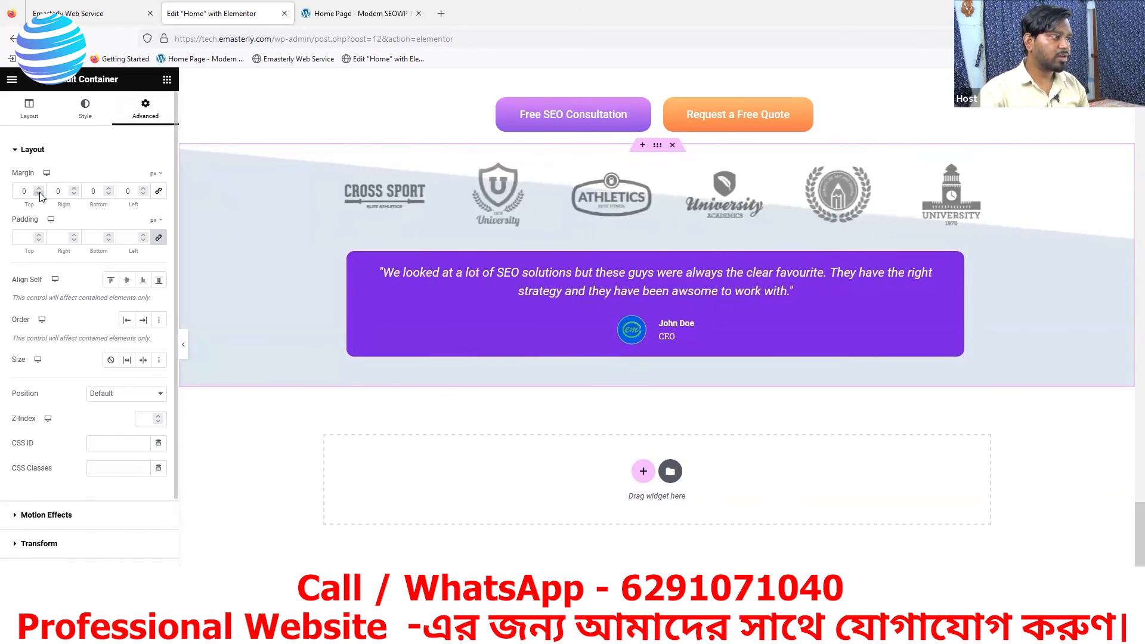
- Unlink the padding values of the container holding the logos and testimonial and set its top padding to 115 px
left_click(158, 238)
left_click(158, 238)
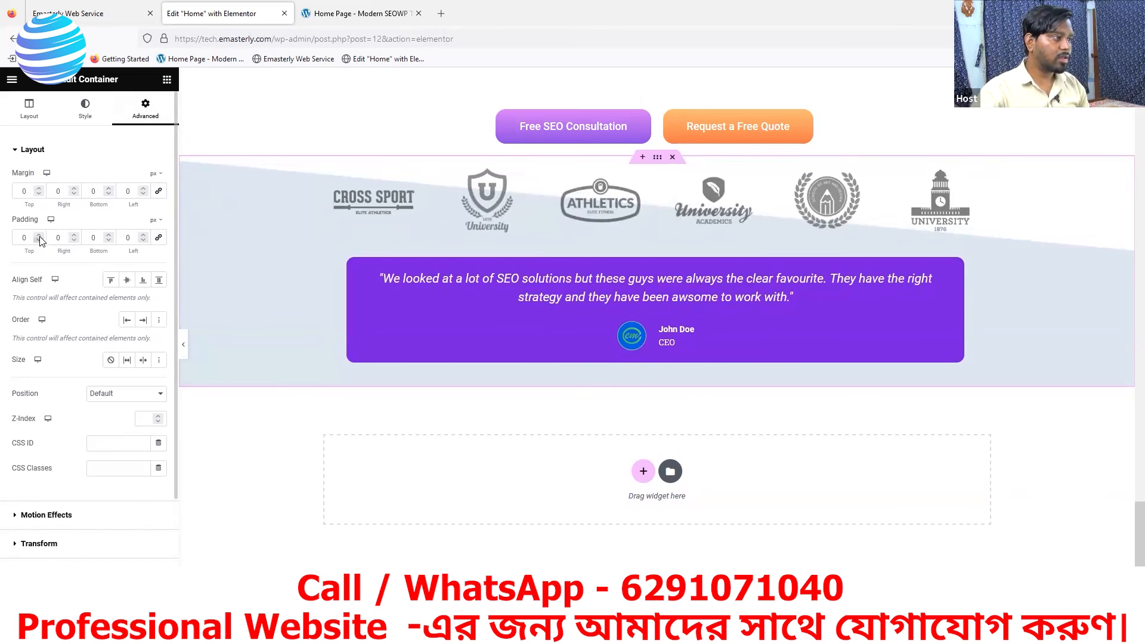
left_click(40, 236)
left_click(40, 237)
left_click(39, 237)
left_click(39, 236)
left_click(39, 237)
left_click(39, 236)
left_click(39, 236)
left_click(39, 236)
left_click(39, 236)
left_click(39, 237)
left_click(39, 237)
left_click(40, 237)
left_click(40, 237)
left_click(40, 237)
left_click(39, 237)
left_click(39, 236)
left_click(39, 237)
left_click(40, 236)
left_click(39, 236)
left_click(39, 237)
left_click(39, 236)
left_click(39, 237)
left_click(39, 237)
left_click(39, 237)
left_click(40, 237)
left_click(40, 236)
left_click(39, 237)
left_click(40, 237)
left_click(39, 237)
left_click(39, 237)
left_click(40, 236)
left_click(39, 237)
left_click(39, 237)
left_click(39, 237)
left_click(39, 237)
left_click(39, 237)
left_click(39, 237)
left_click(39, 236)
left_click(39, 236)
left_click(39, 237)
left_click(40, 237)
left_click(40, 237)
left_click(40, 236)
left_click(39, 236)
left_click(39, 236)
left_click(39, 236)
left_click(39, 237)
left_click(40, 237)
left_click(39, 236)
left_click(39, 237)
left_click(40, 237)
left_click(39, 237)
left_click(39, 237)
left_click(39, 237)
left_click(39, 237)
left_click(39, 237)
left_click(39, 237)
left_click(39, 236)
left_click(40, 237)
left_click(39, 236)
left_click(39, 237)
left_click(39, 236)
left_click(39, 237)
left_click(39, 236)
left_click(40, 236)
left_click(39, 236)
left_click(39, 237)
left_click(39, 236)
left_click(39, 236)
left_click(39, 237)
left_click(40, 236)
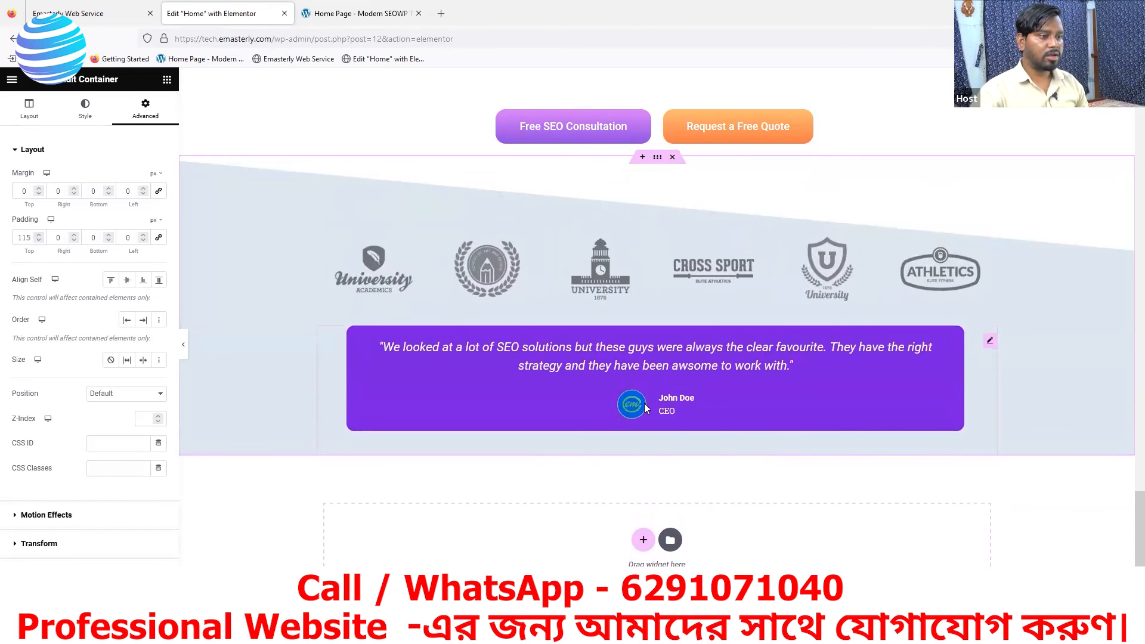
- Set the bottom padding of the container holding the logos and testimonial to 51 px
left_click(108, 236)
left_click(108, 235)
left_click(108, 235)
left_click(109, 235)
left_click(109, 236)
left_click(109, 236)
left_click(109, 235)
left_click(109, 236)
left_click(109, 235)
left_click(109, 236)
left_click(109, 236)
left_click(108, 235)
left_click(108, 236)
left_click(108, 236)
left_click(109, 236)
left_click(108, 236)
left_click(108, 236)
left_click(109, 235)
left_click(109, 235)
left_click(109, 235)
left_click(108, 235)
left_click(109, 235)
left_click(108, 235)
left_click(108, 235)
left_click(109, 236)
left_click(108, 236)
left_click(108, 235)
left_click(109, 236)
left_click(108, 236)
left_click(108, 235)
left_click(109, 236)
left_click(108, 235)
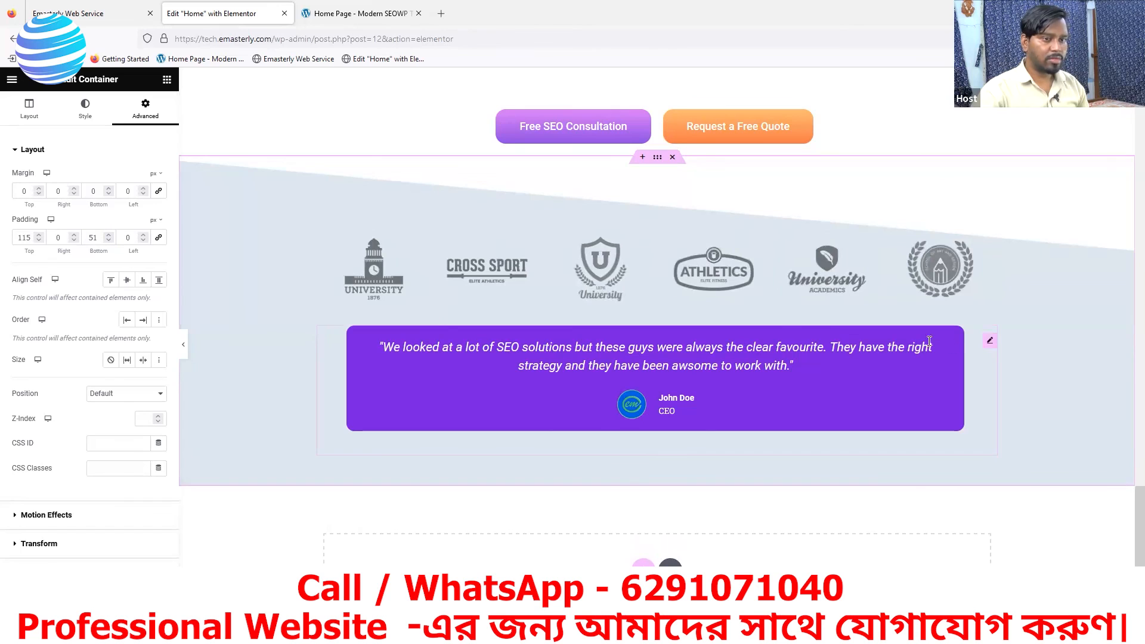
left_click(989, 344)
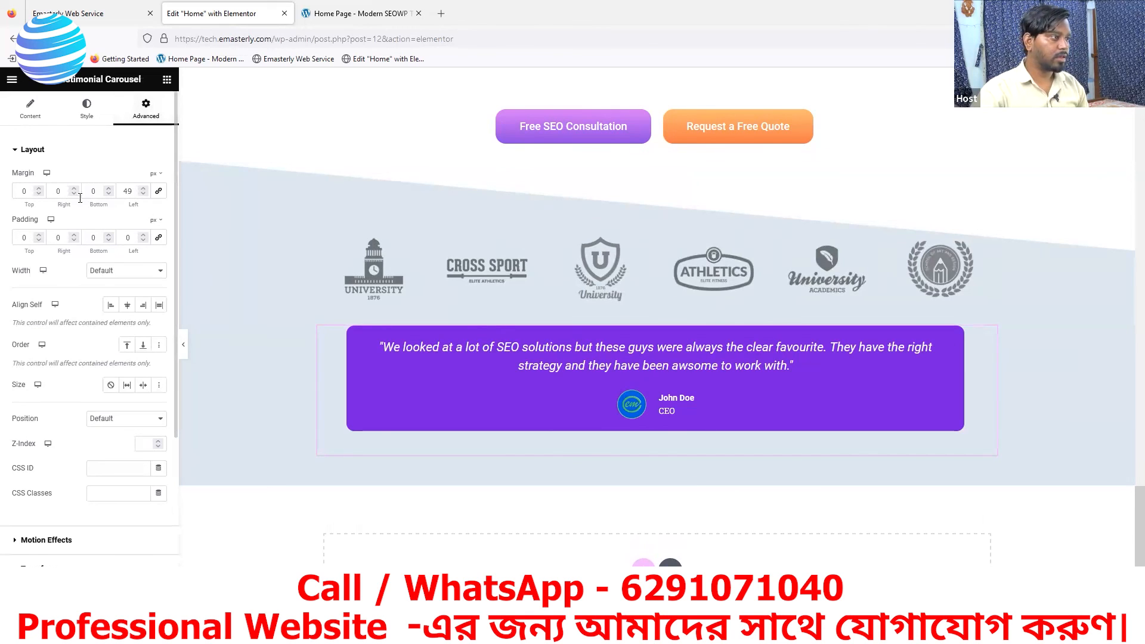
left_click(109, 189)
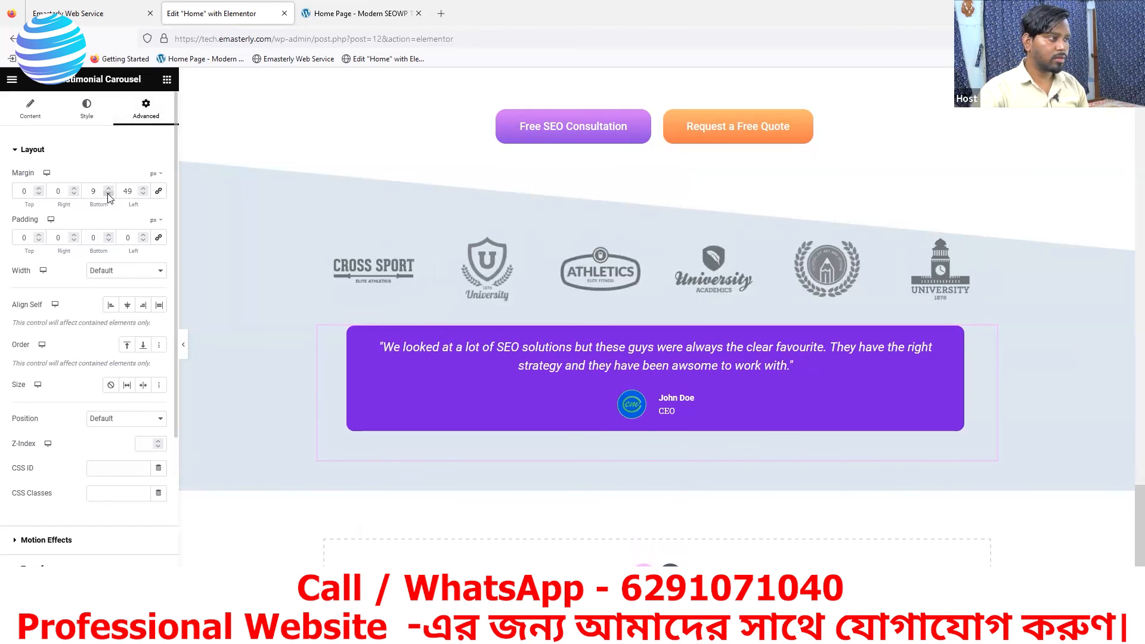
left_click(108, 193)
left_click(109, 193)
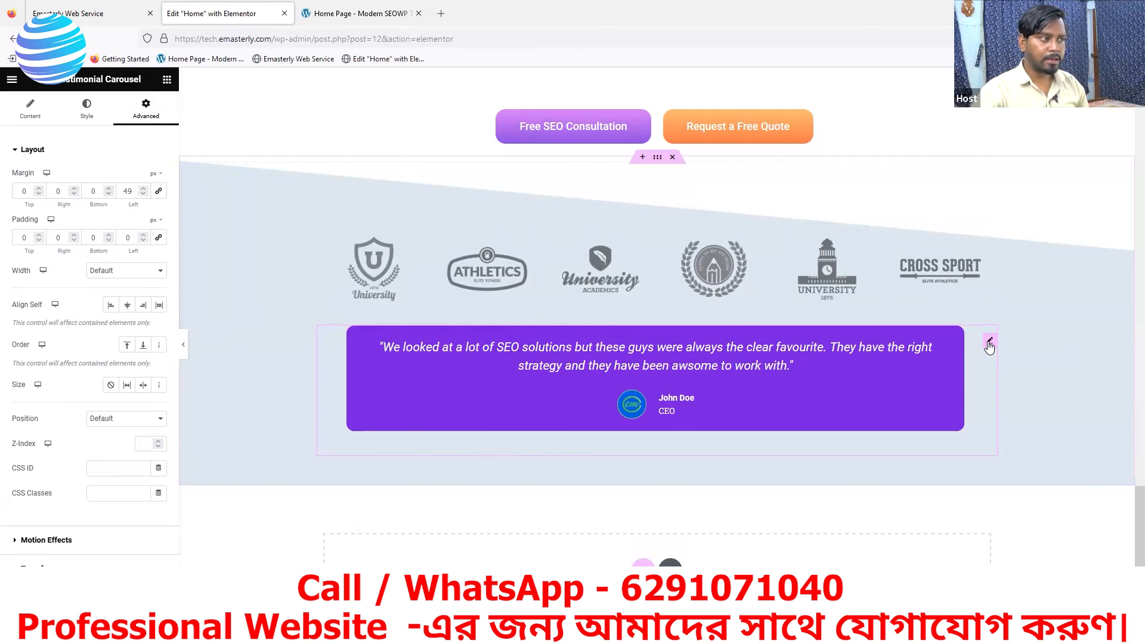
- Set the top margin of the testimonial carousel to 42 px
left_click(38, 188)
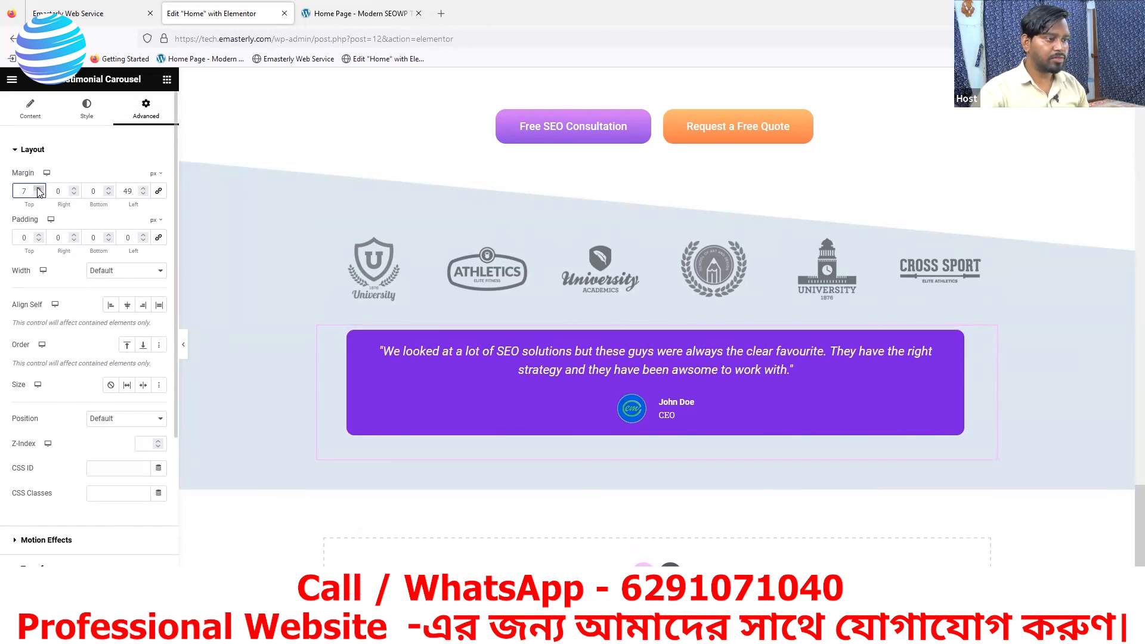
left_click(38, 189)
left_click(38, 188)
left_click(38, 189)
left_click(38, 188)
left_click(38, 189)
left_click(38, 189)
left_click(38, 188)
left_click(38, 189)
left_click(38, 188)
left_click(38, 188)
left_click(38, 188)
left_click(38, 189)
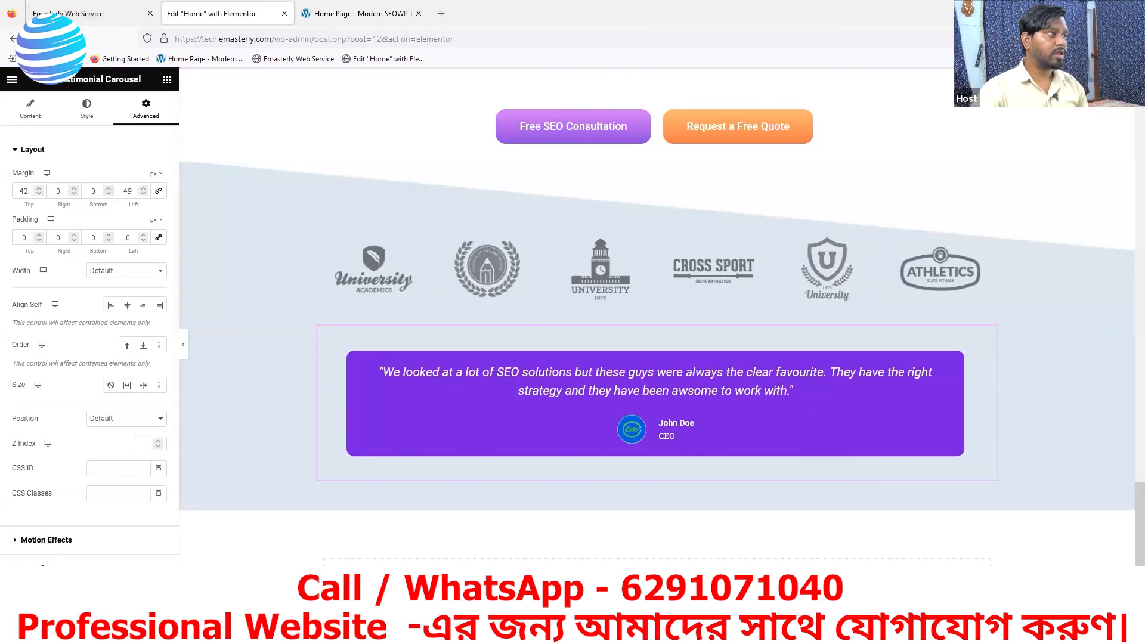
- Reload the live Emasterly home page and compare the tilted logo and testimonial section with the reference page
left_click(90, 14)
left_click(58, 38)
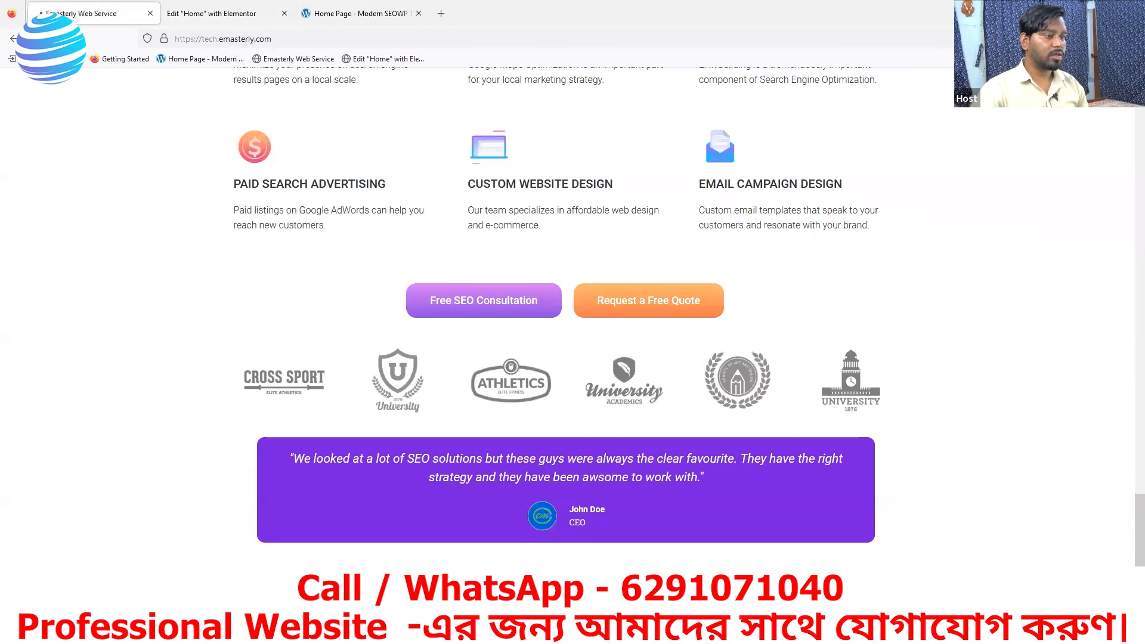
scroll(634, 376, "down", 2)
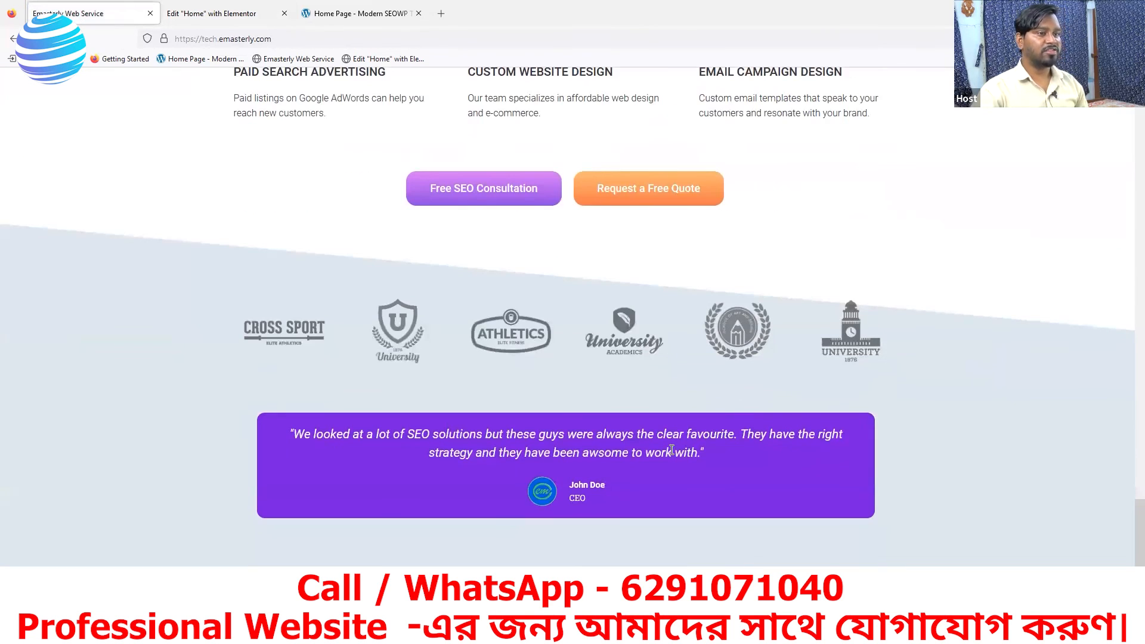
left_click(361, 15)
- Increase the top padding of the container holding the logos and testimonial to 164 px in the Elementor editor
left_click(239, 14)
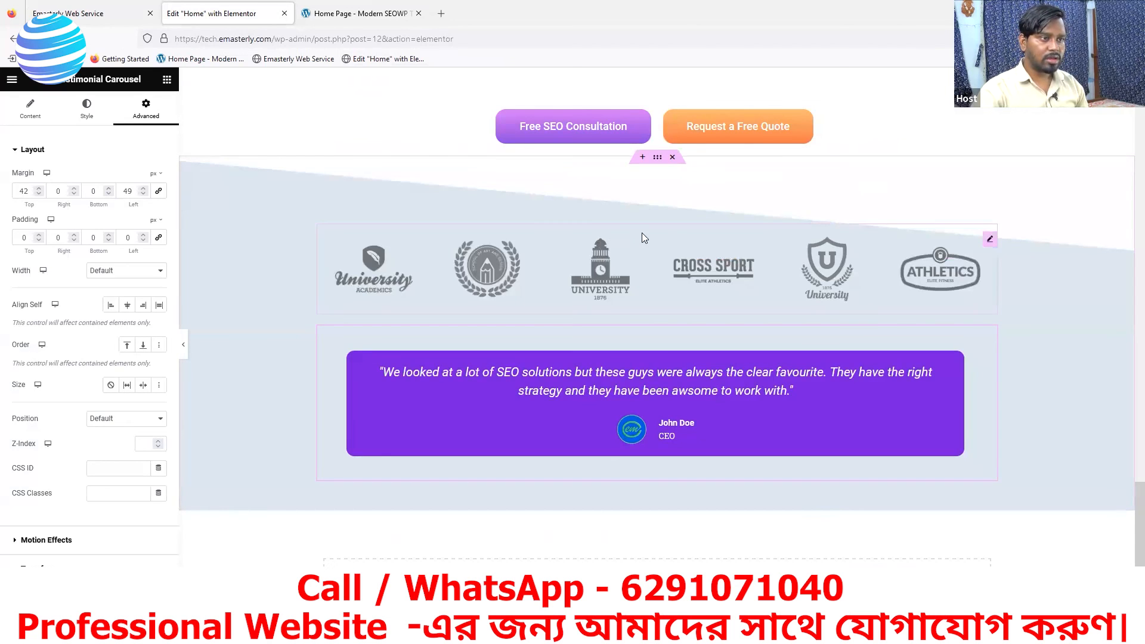
left_click(658, 158)
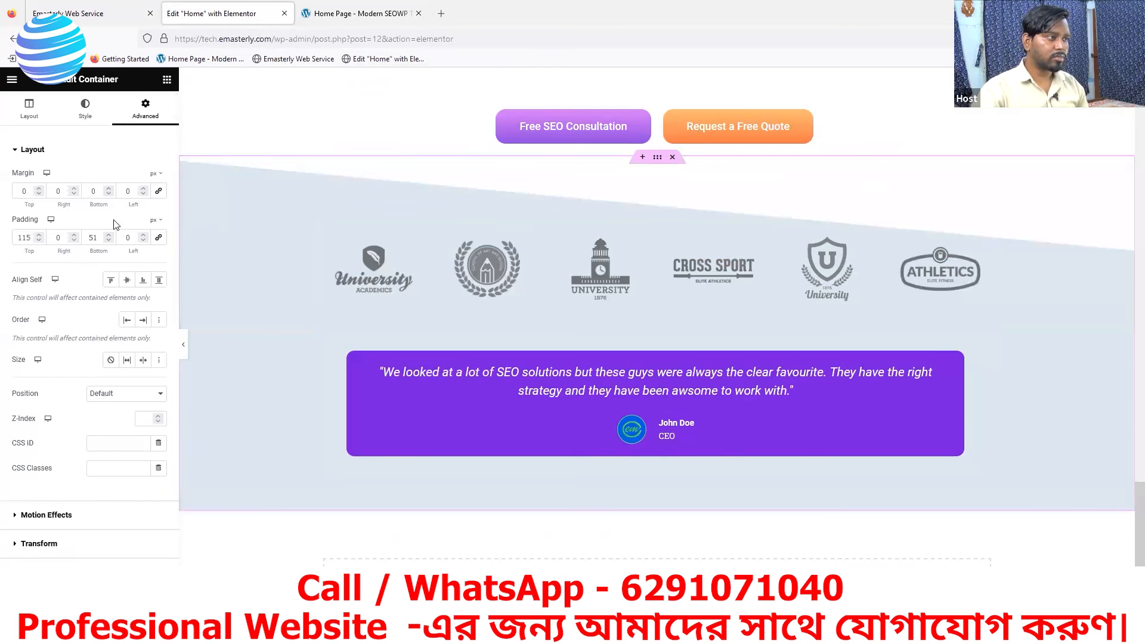
left_click(38, 235)
left_click(38, 235)
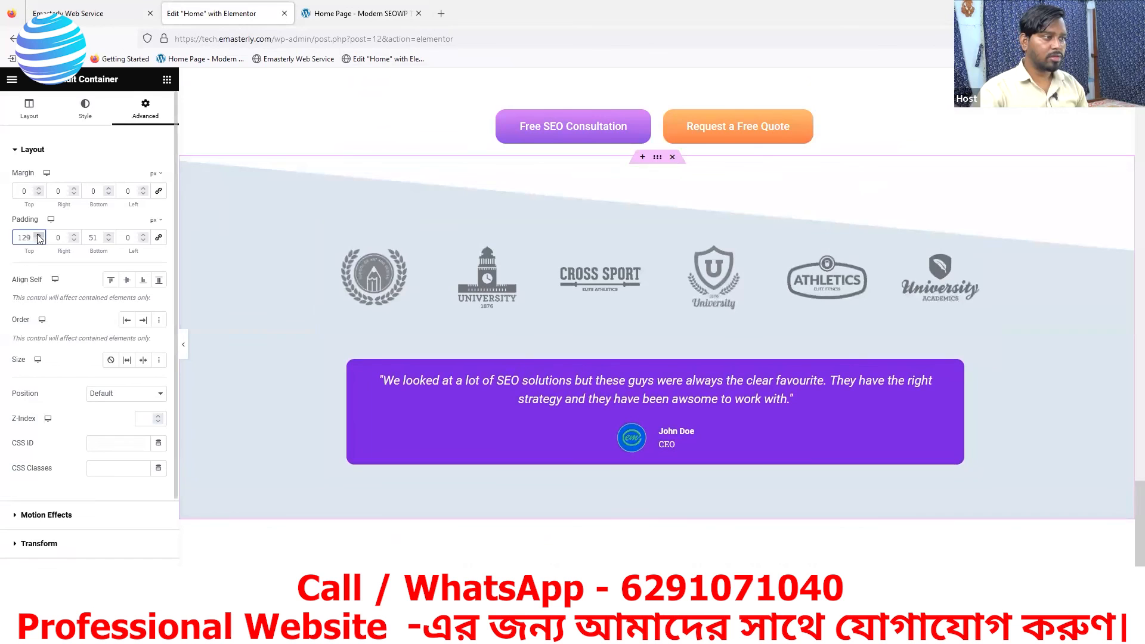
left_click(38, 235)
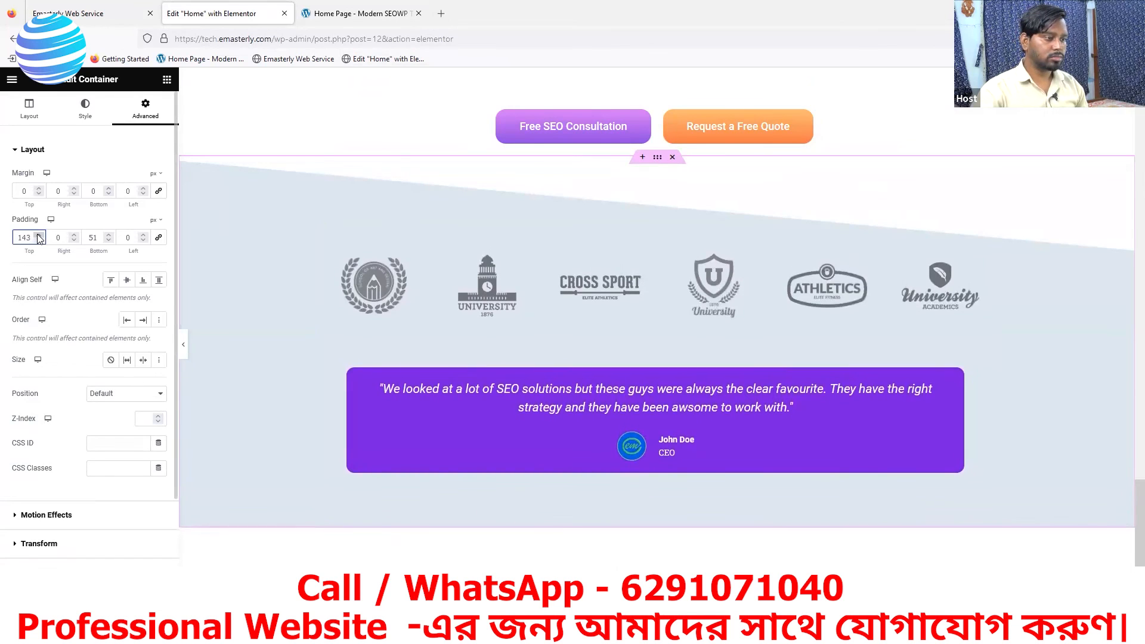
left_click(38, 235)
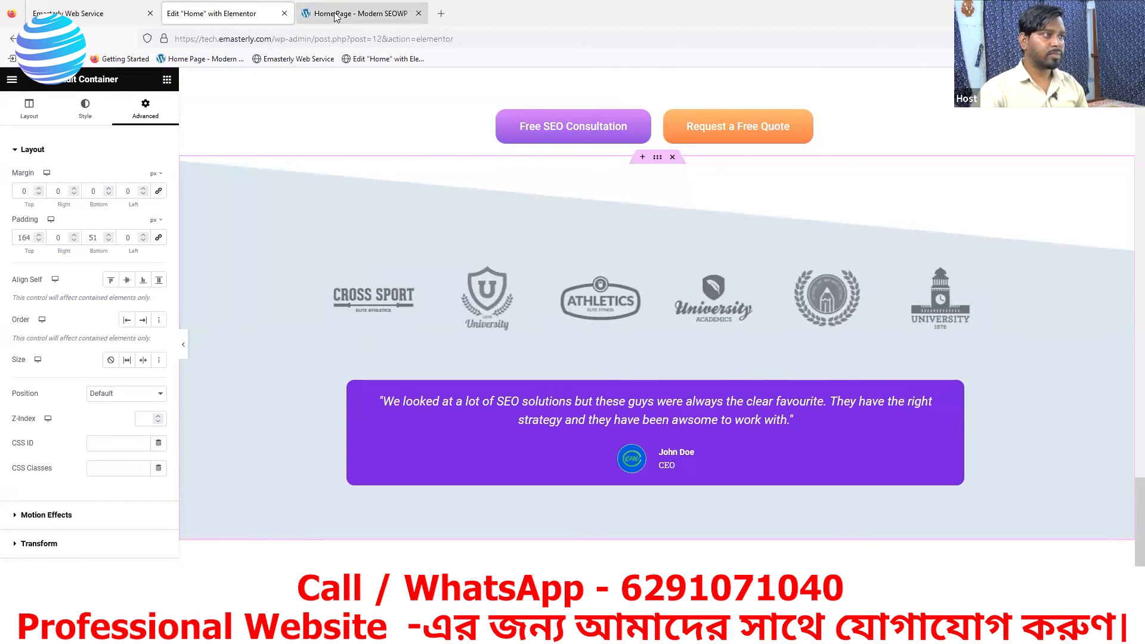
- Reload the live Emasterly home page and review its sections from the testimonial up to the first "Appear On the Front Page of Google!" section
left_click(116, 18)
left_click(56, 39)
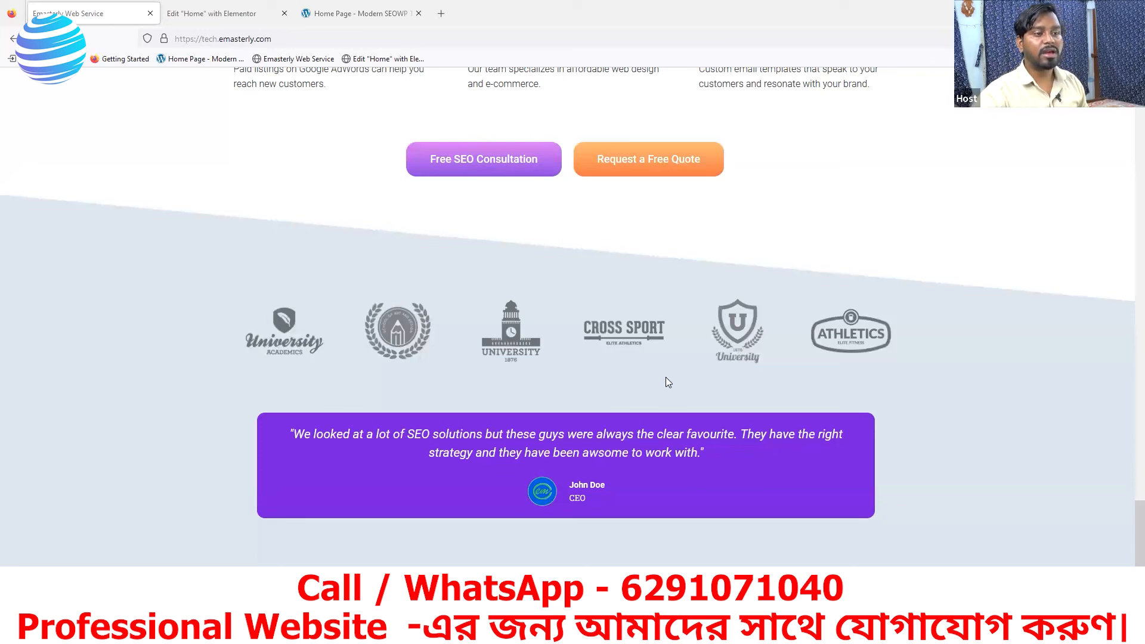
scroll(633, 380, "up", 2)
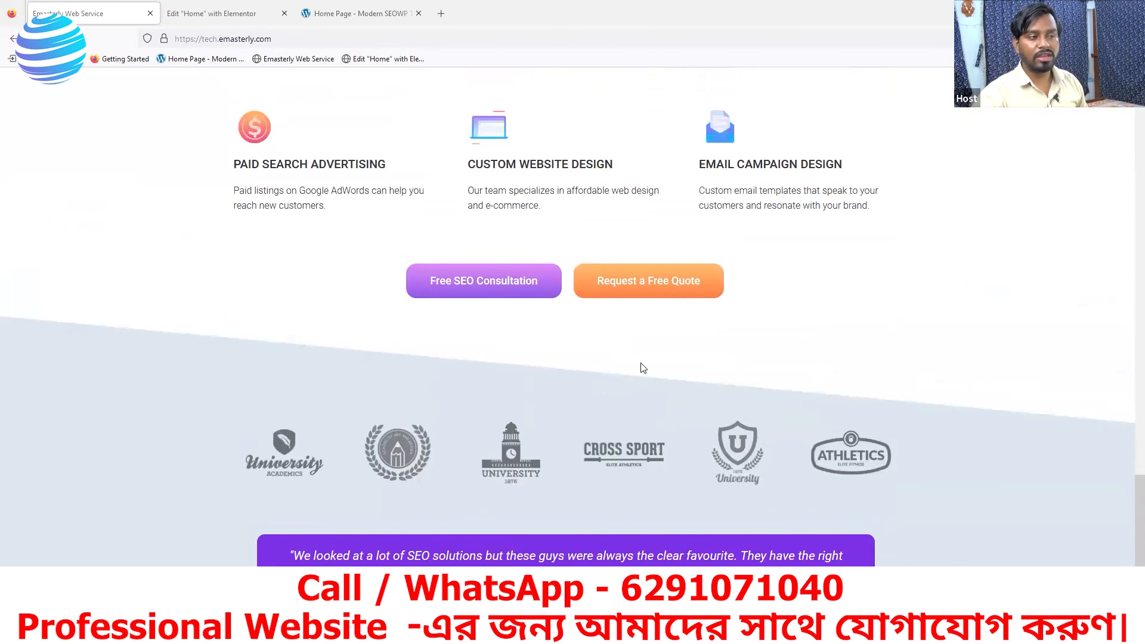
scroll(558, 349, "up", 5)
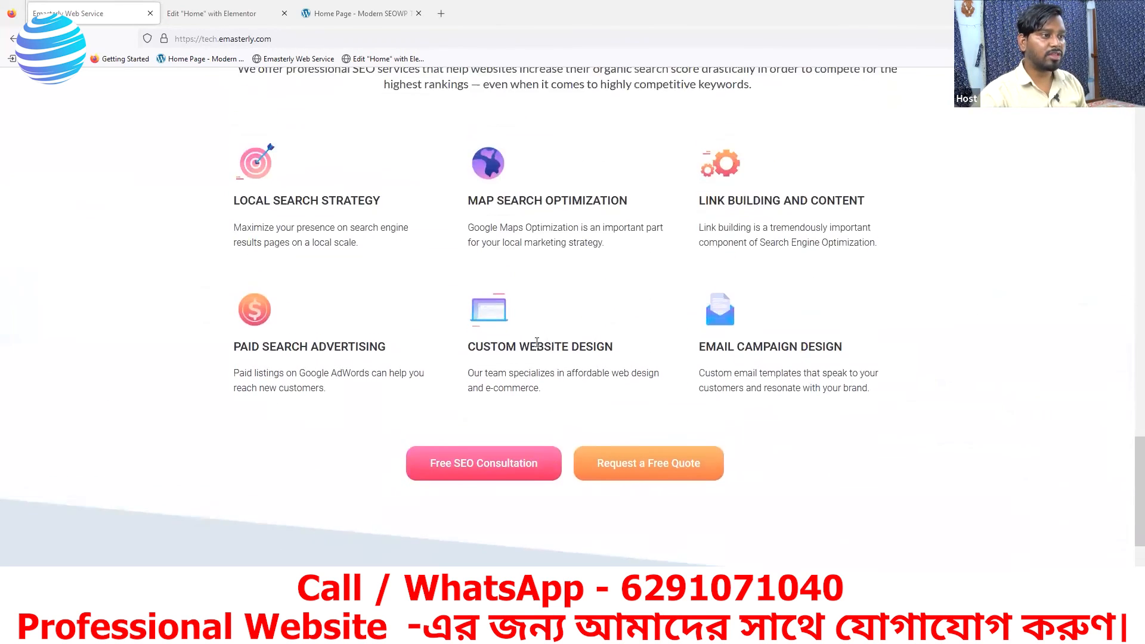
scroll(589, 337, "up", 3)
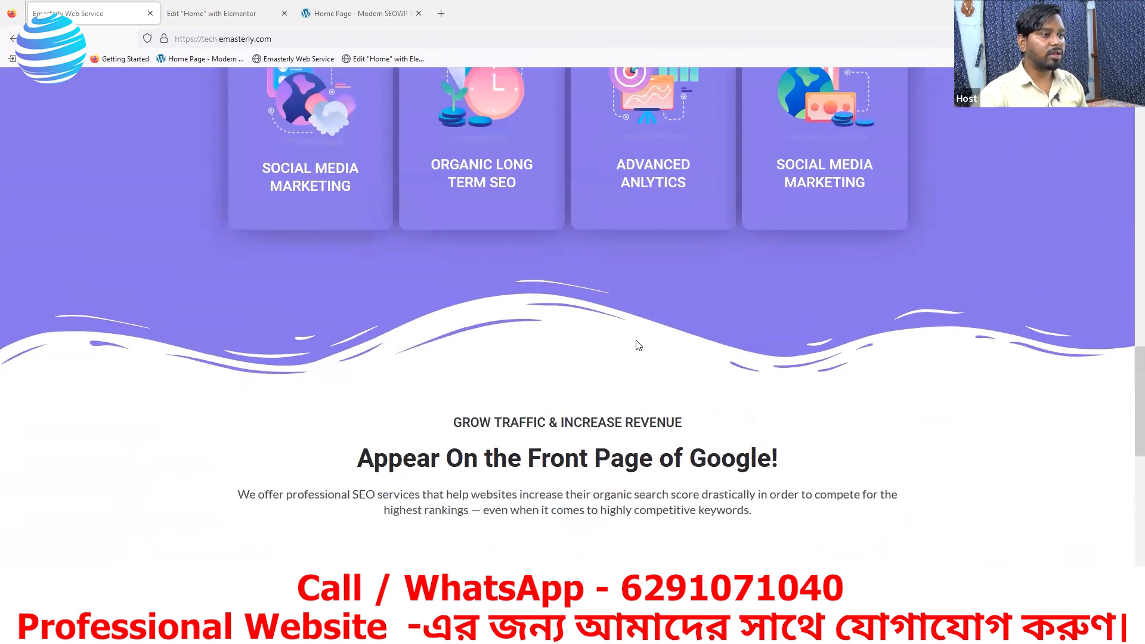
scroll(632, 340, "up", 4)
scroll(620, 345, "up", 3)
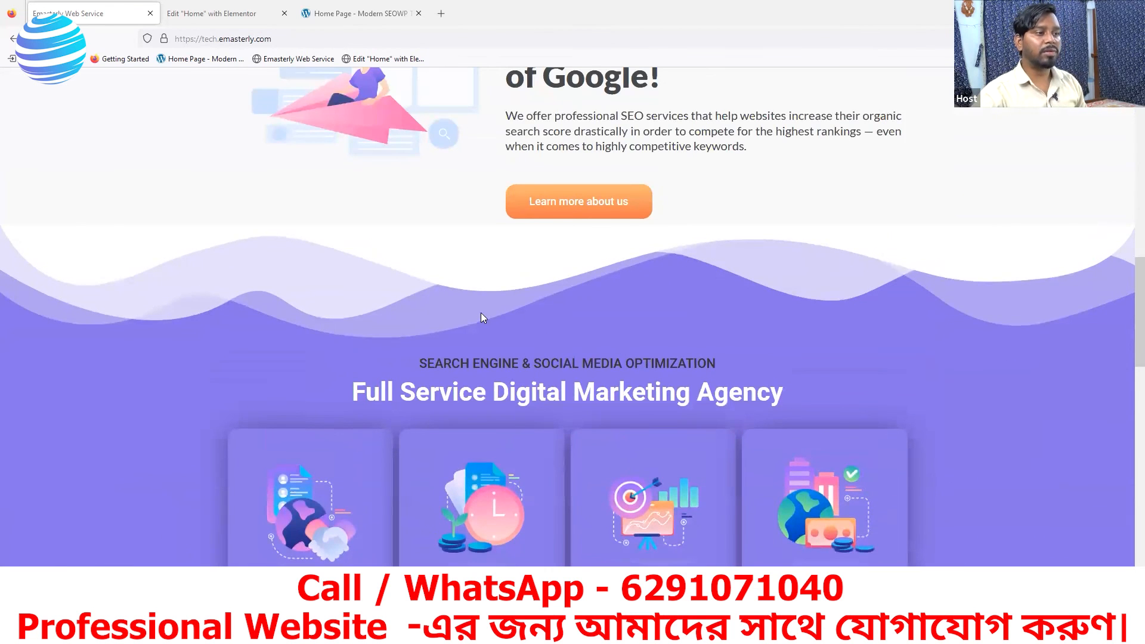
scroll(569, 282, "down", 3)
scroll(576, 269, "up", 3)
scroll(583, 276, "up", 2)
scroll(583, 277, "up", 1)
scroll(662, 315, "down", 1)
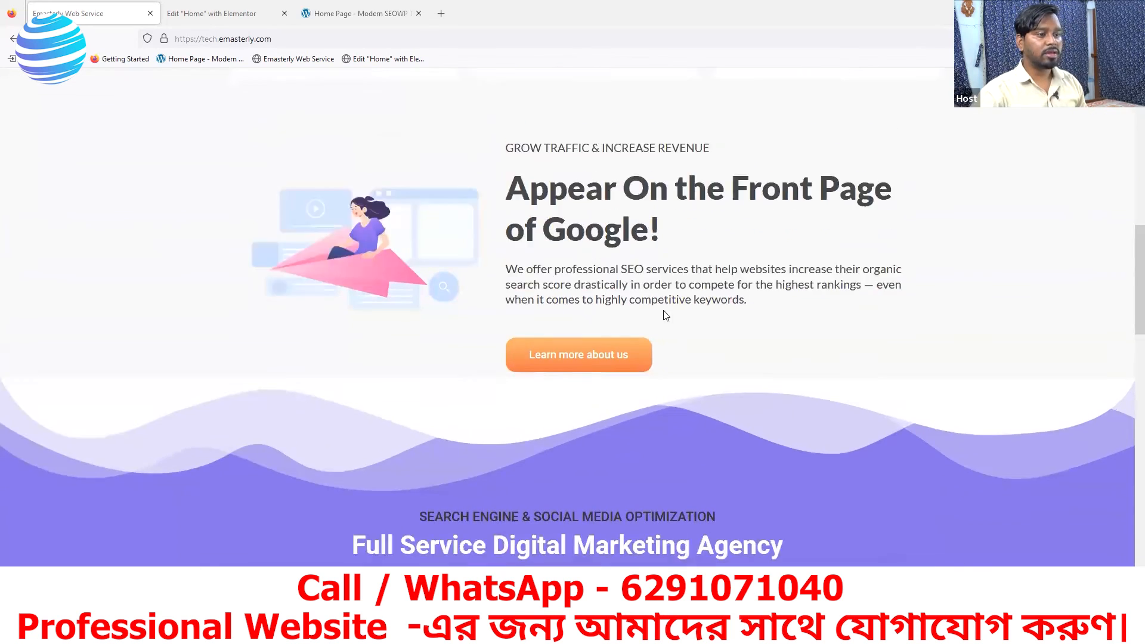